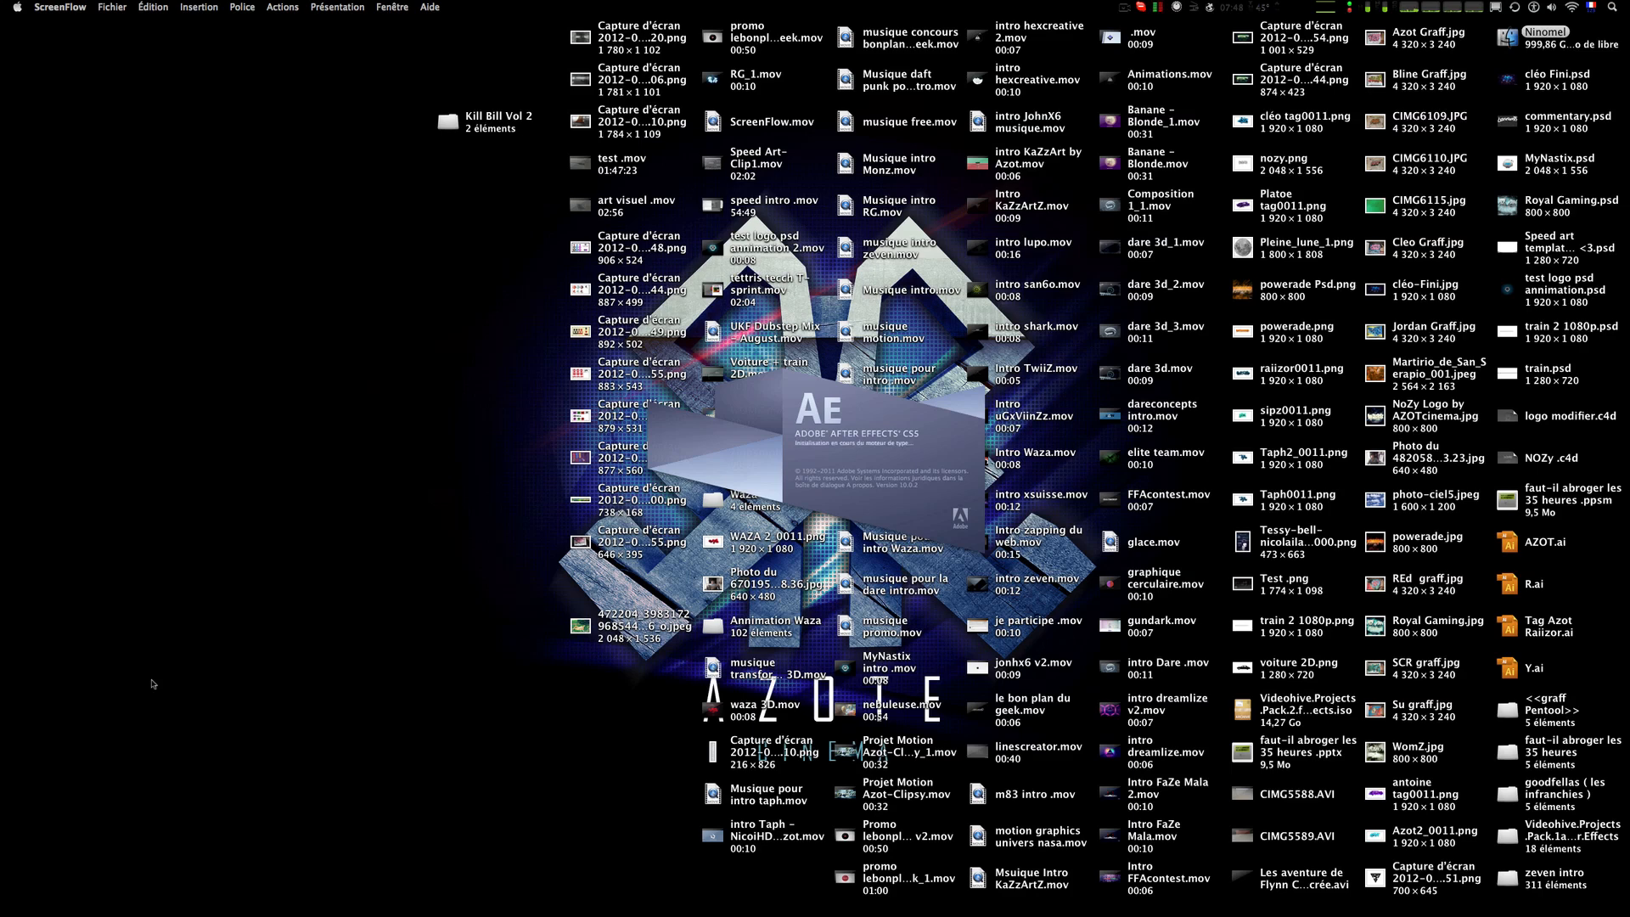
# Step: Preview the finished intro video file by scrubbing through its timeline, then close the preview
pyautogui.moveTo(3, 739)
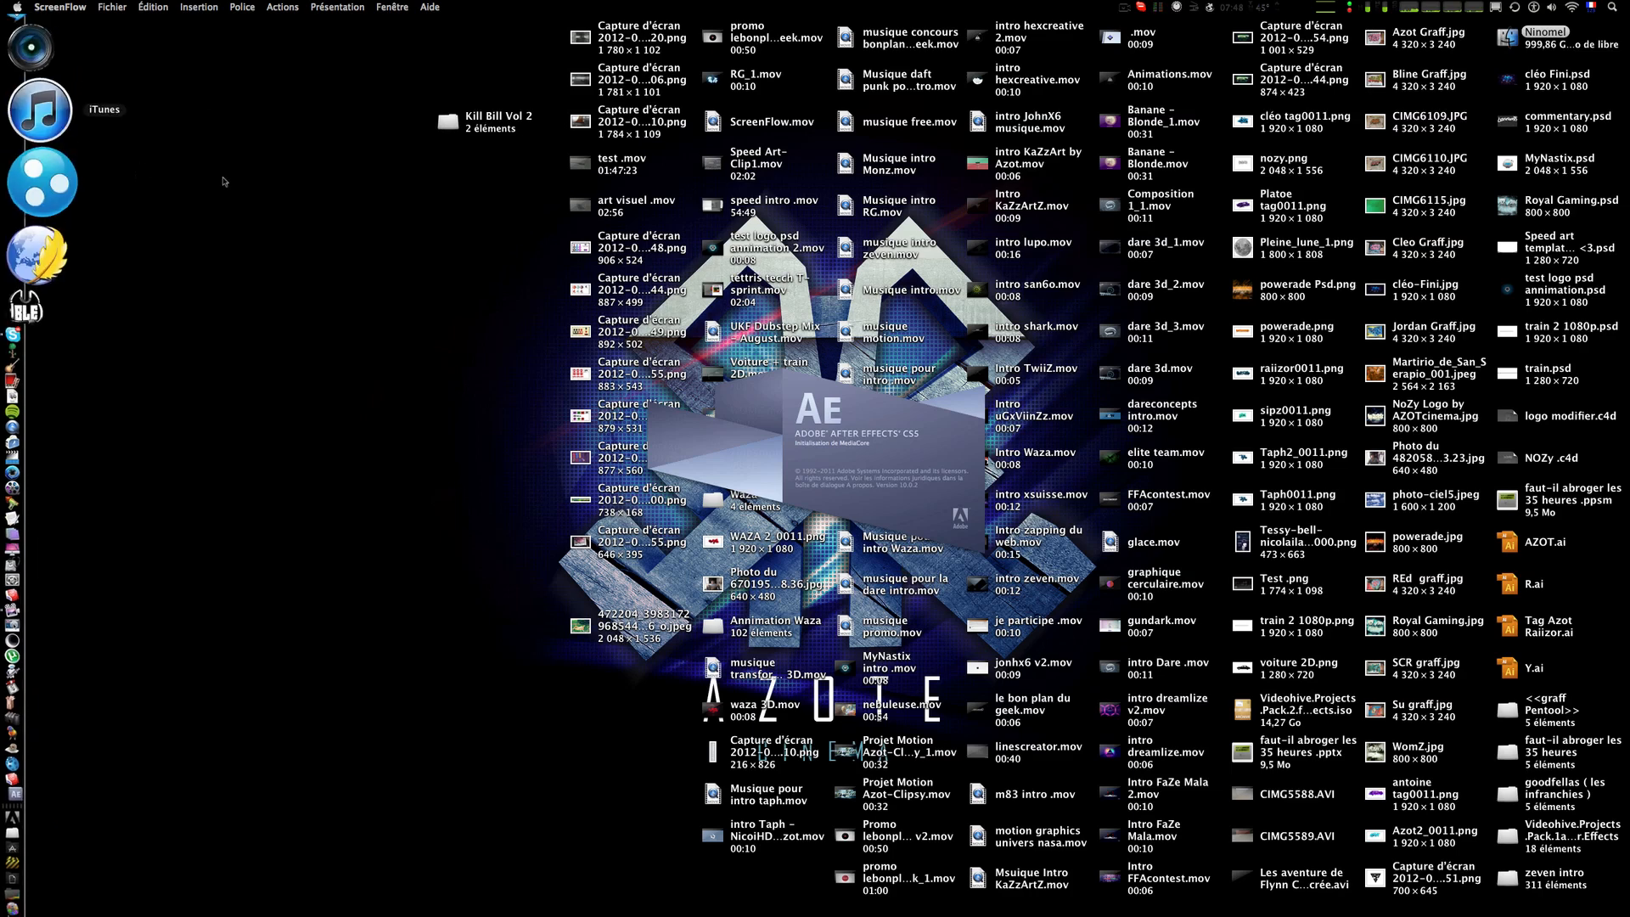
pyautogui.click(771, 837)
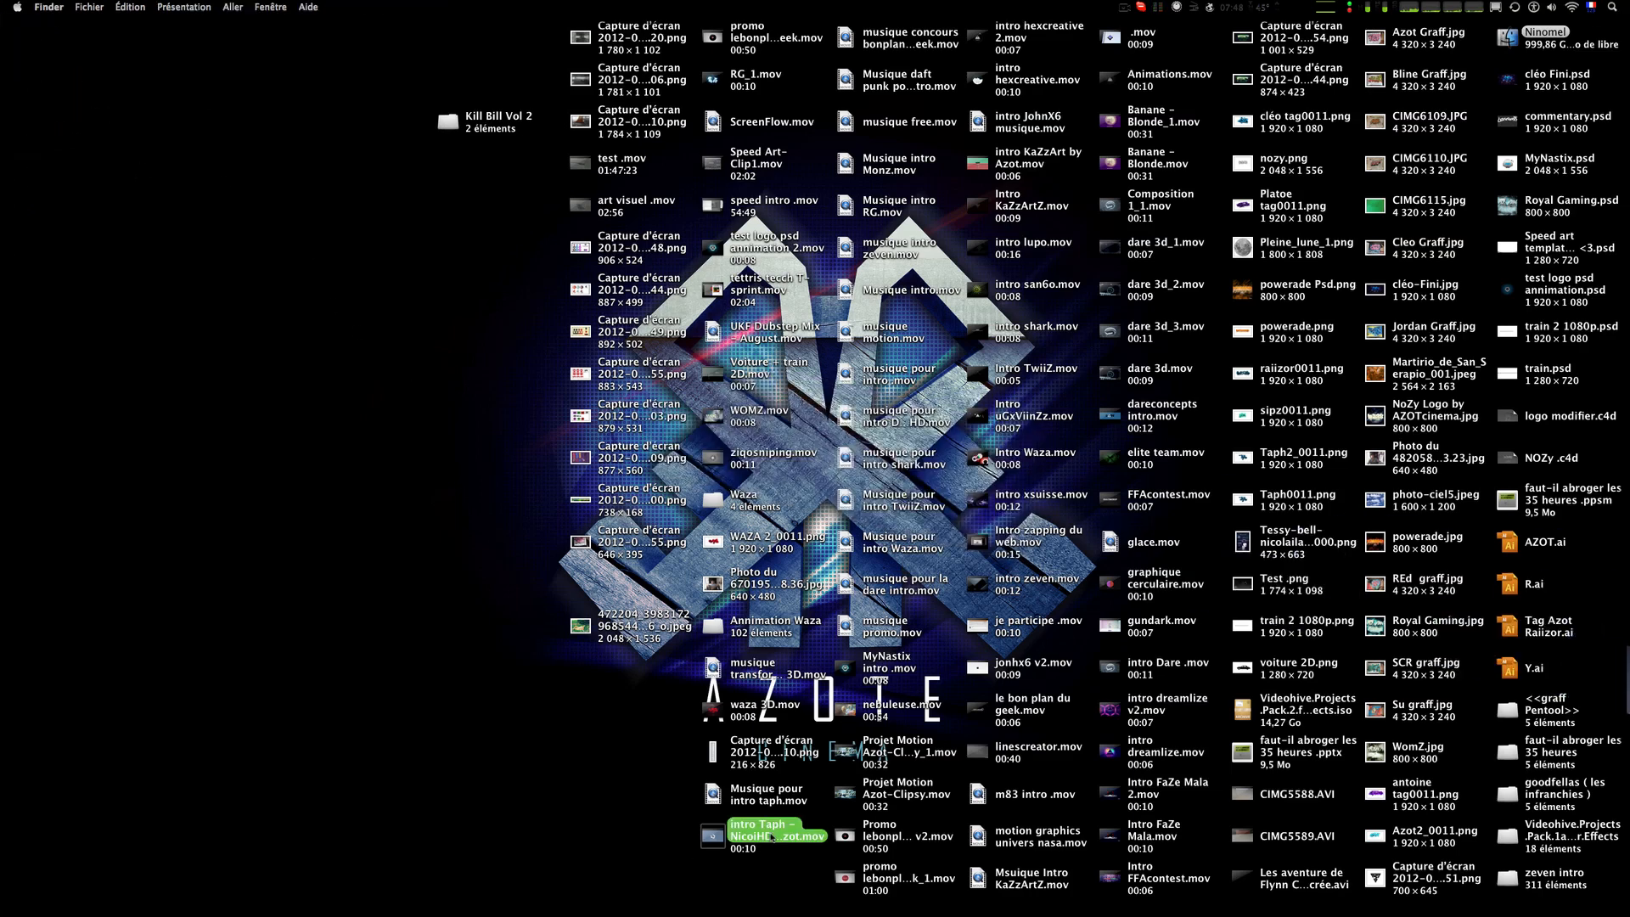
pyautogui.press('space')
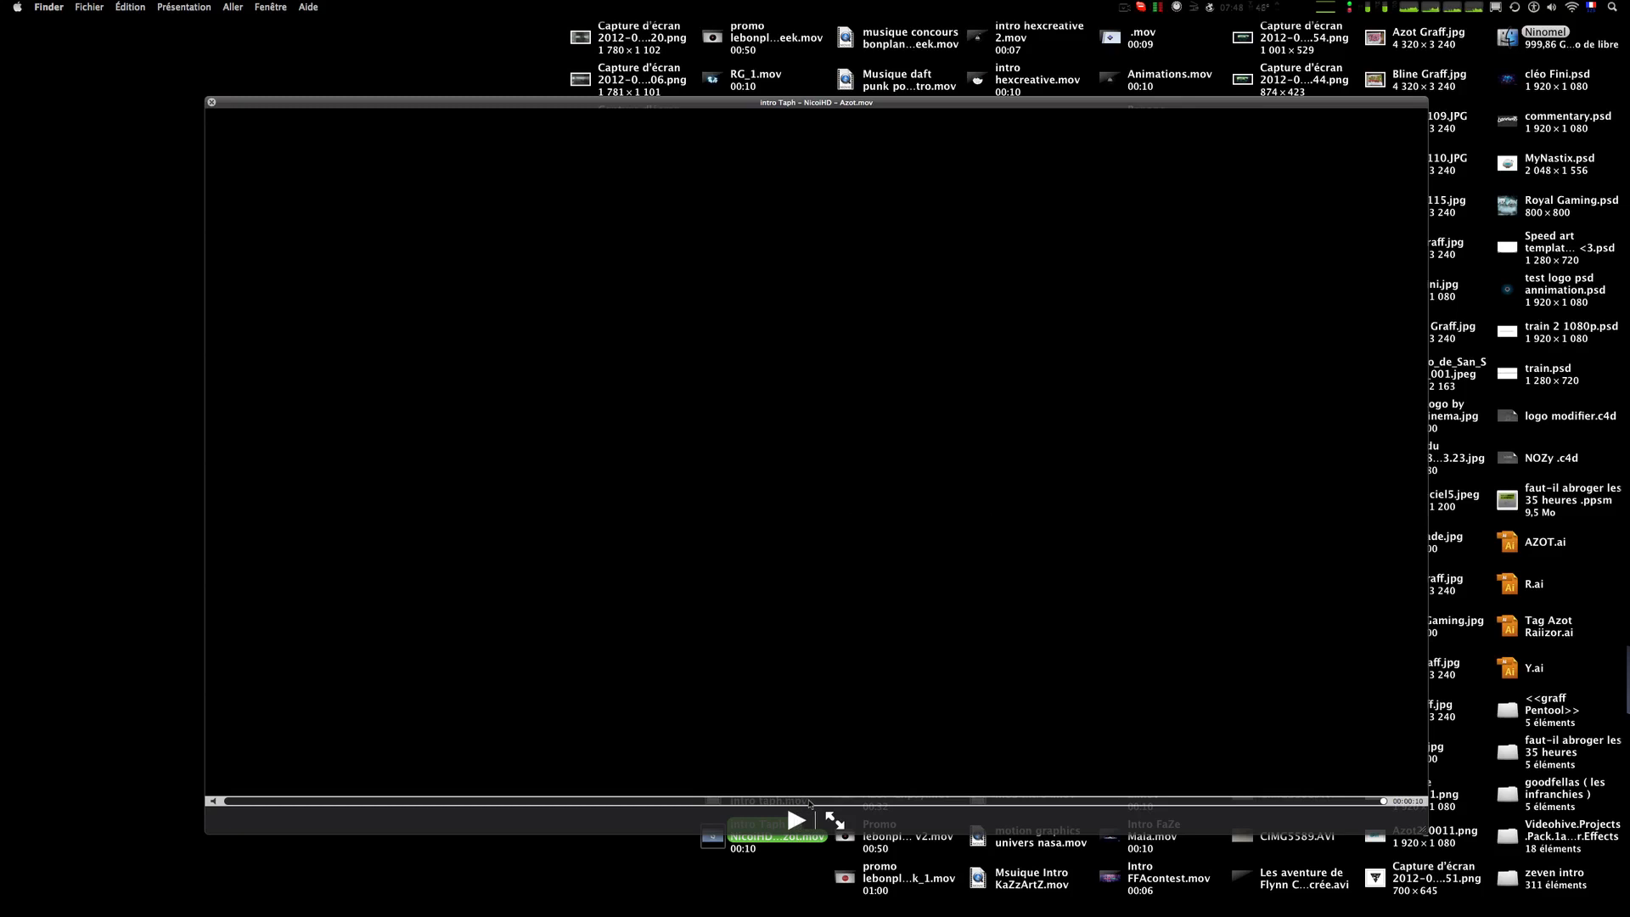
pyautogui.moveTo(809, 801); pyautogui.dragTo(524, 802)
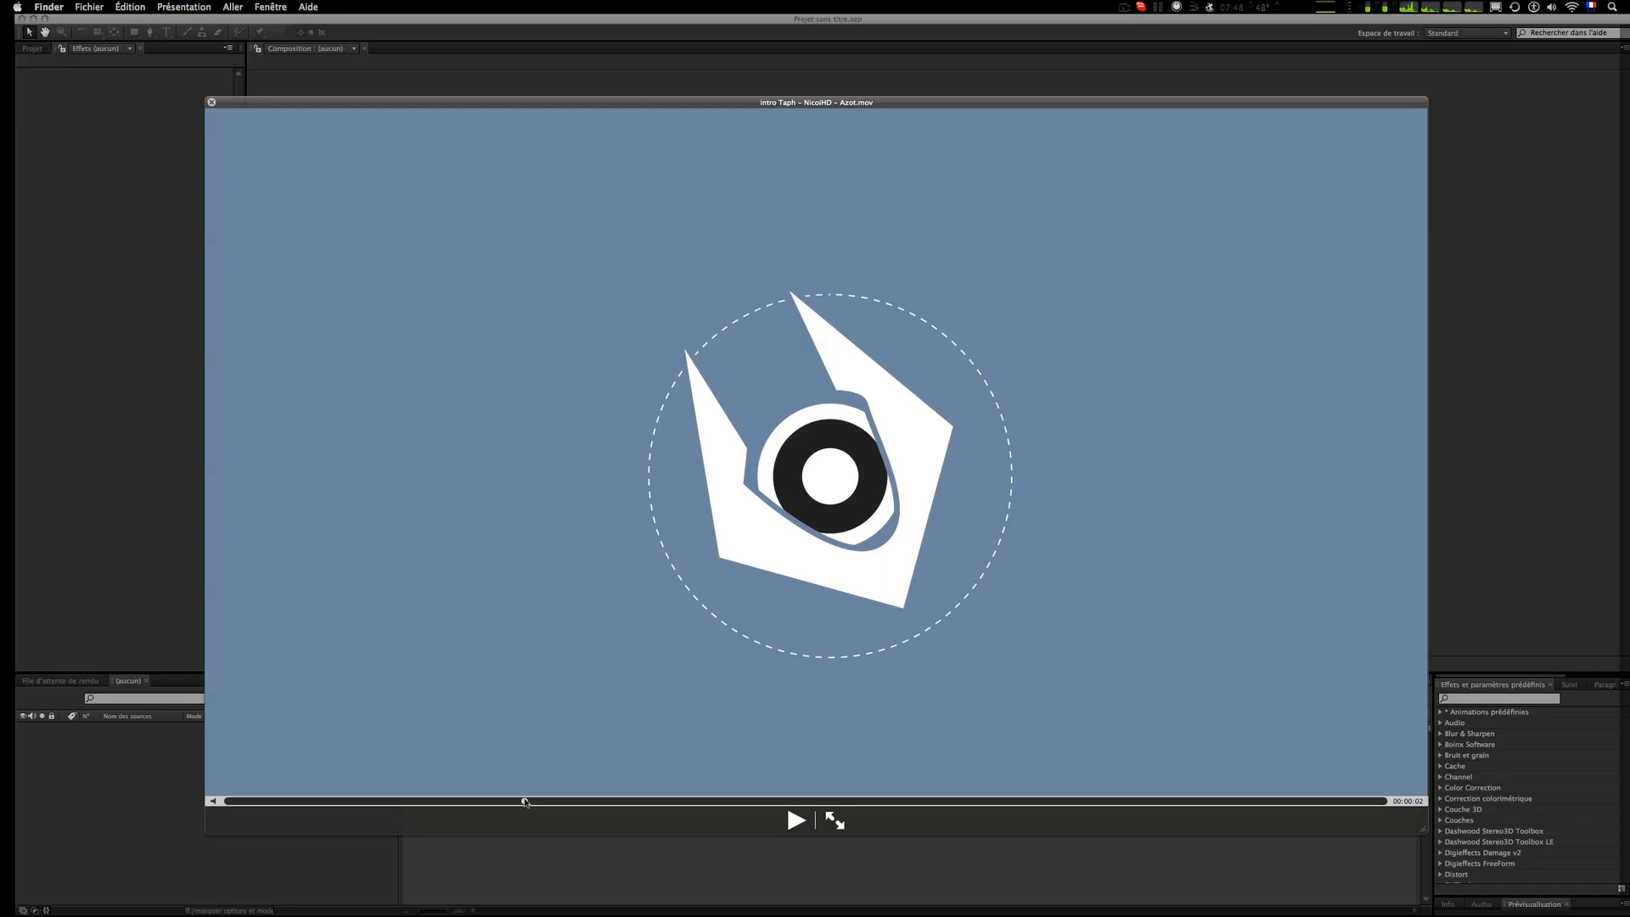
pyautogui.moveTo(525, 803); pyautogui.dragTo(344, 800)
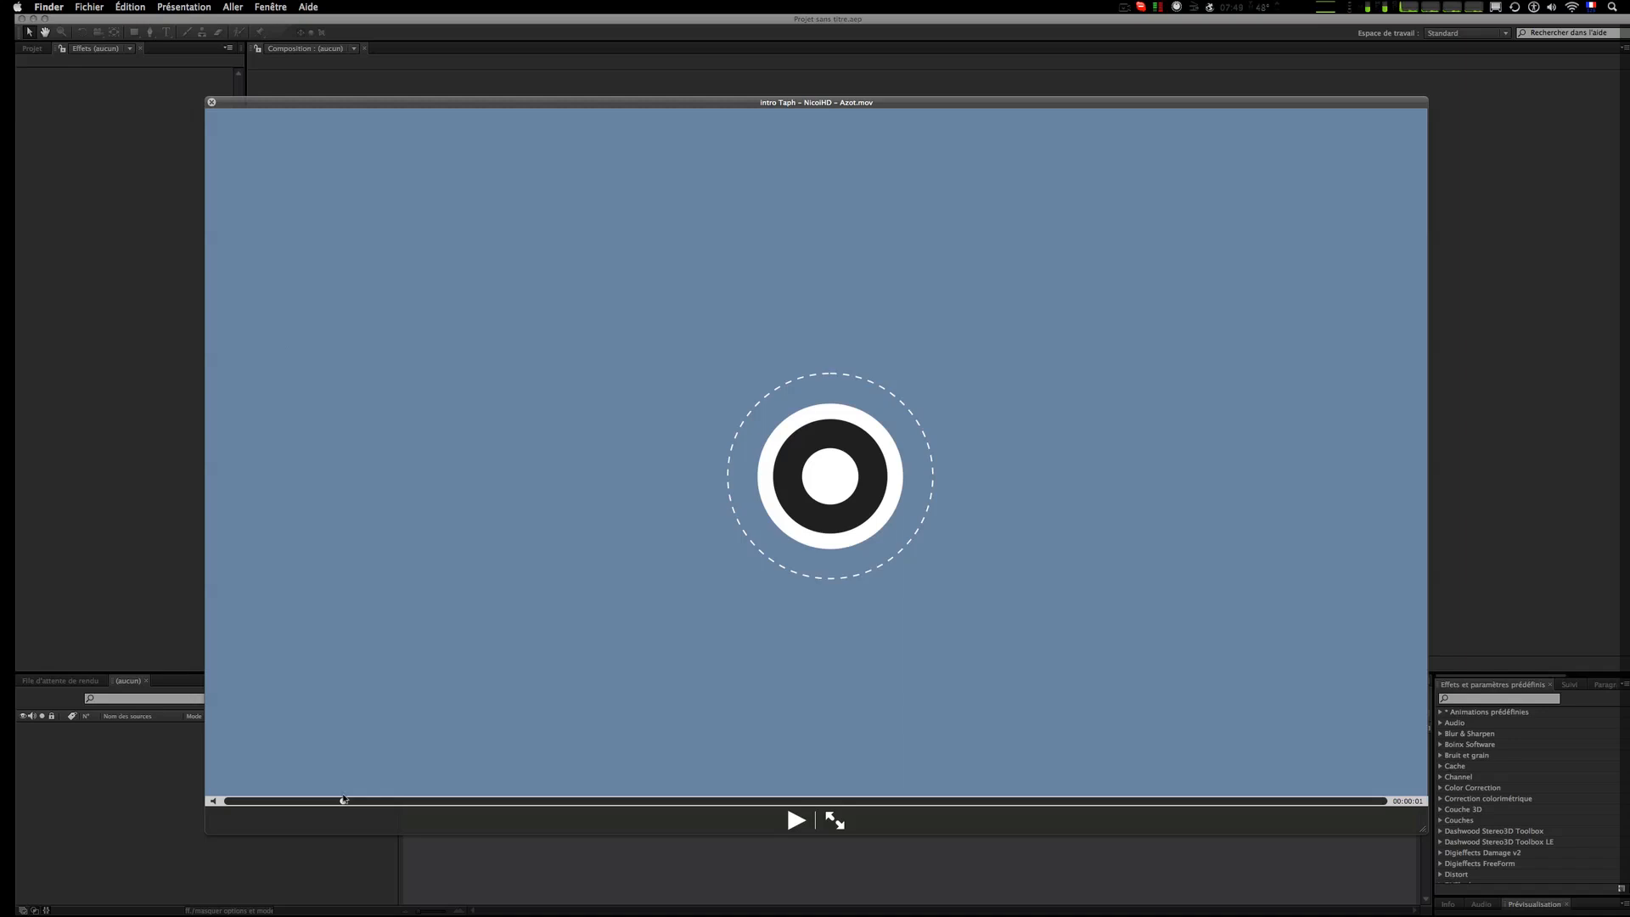
pyautogui.moveTo(344, 800)
pyautogui.mouseDown()
pyautogui.moveTo(447, 801)
pyautogui.moveTo(291, 800)
pyautogui.moveTo(586, 800)
pyautogui.moveTo(546, 800)
pyautogui.moveTo(586, 776)
pyautogui.moveTo(629, 780)
pyautogui.moveTo(331, 775)
pyautogui.moveTo(793, 768)
pyautogui.moveTo(512, 819)
pyautogui.moveTo(203, 799)
pyautogui.mouseUp()
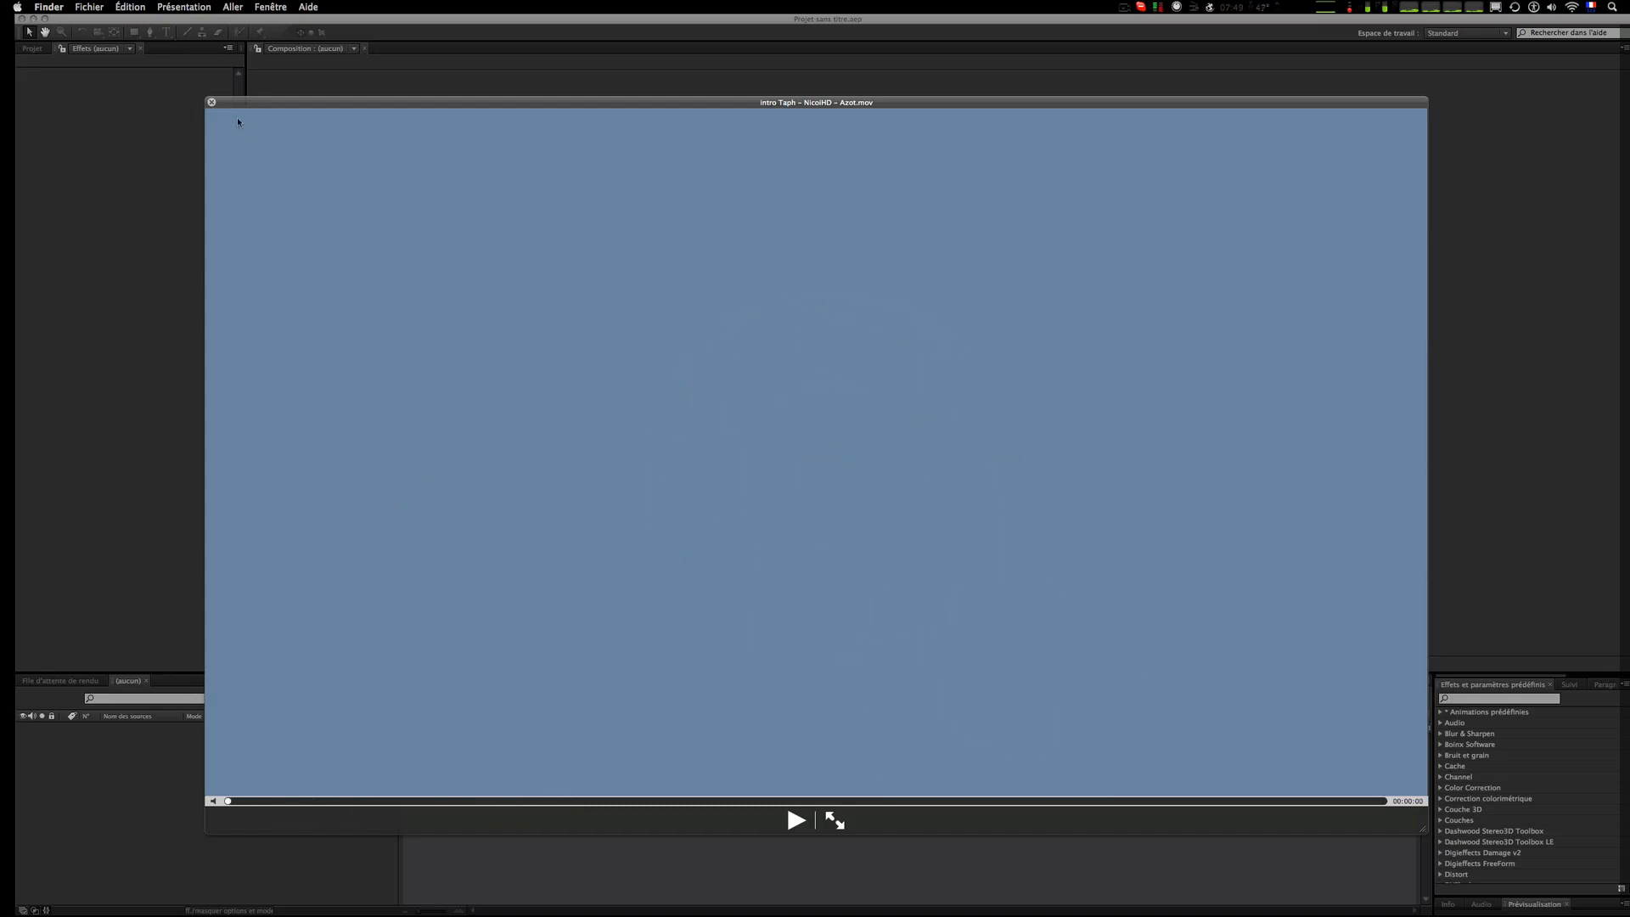
pyautogui.click(211, 102)
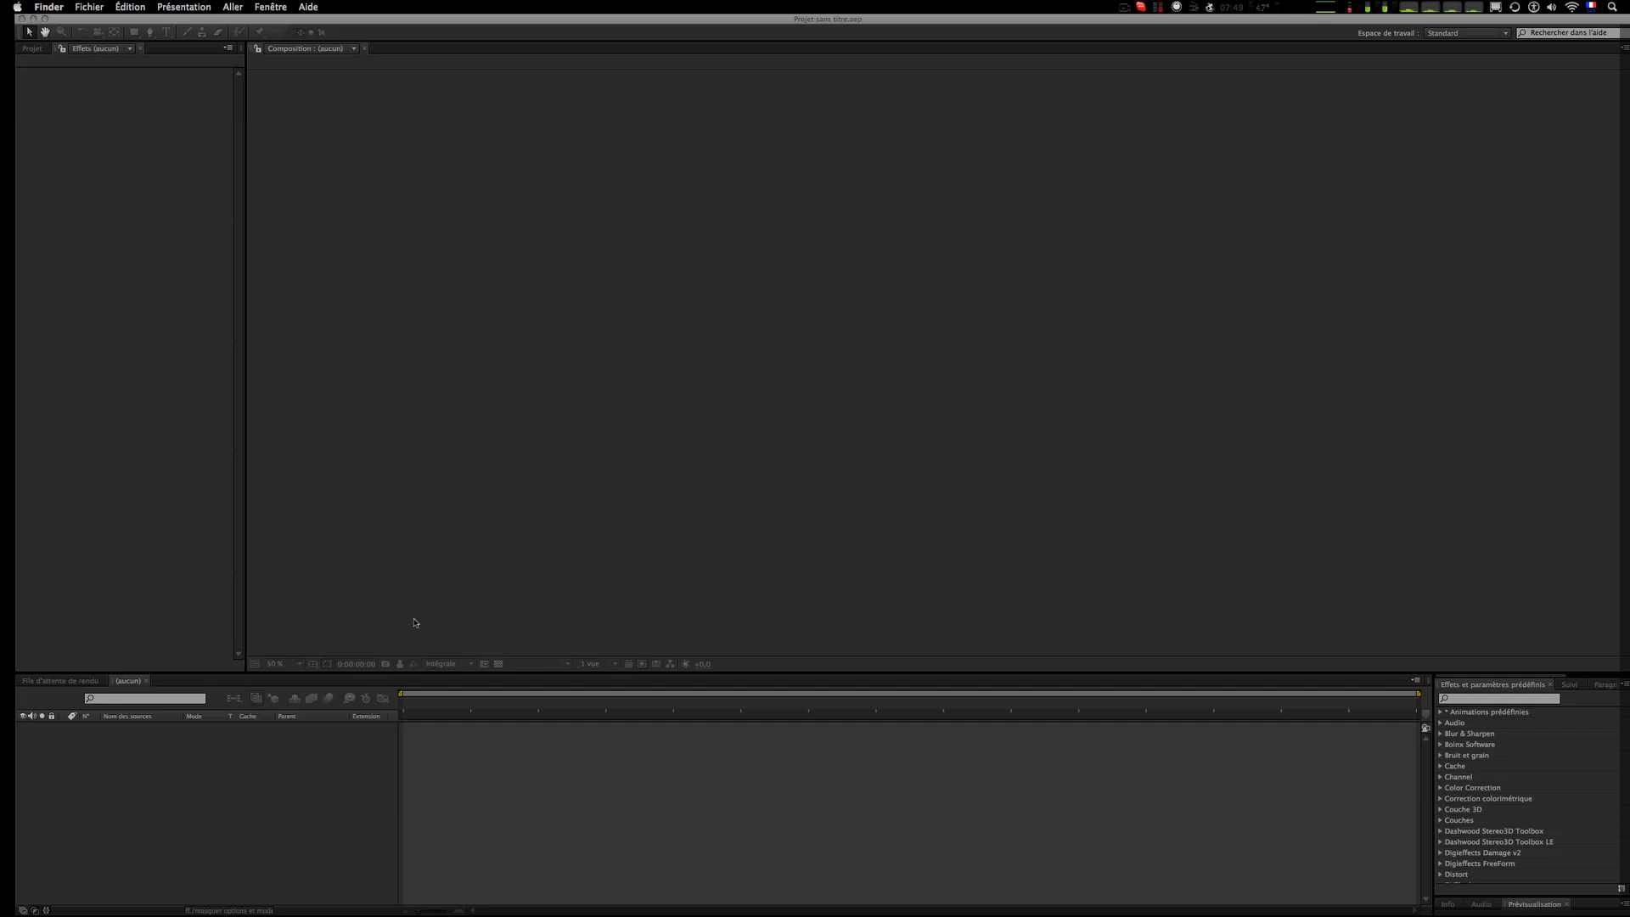
pyautogui.click(42, 51)
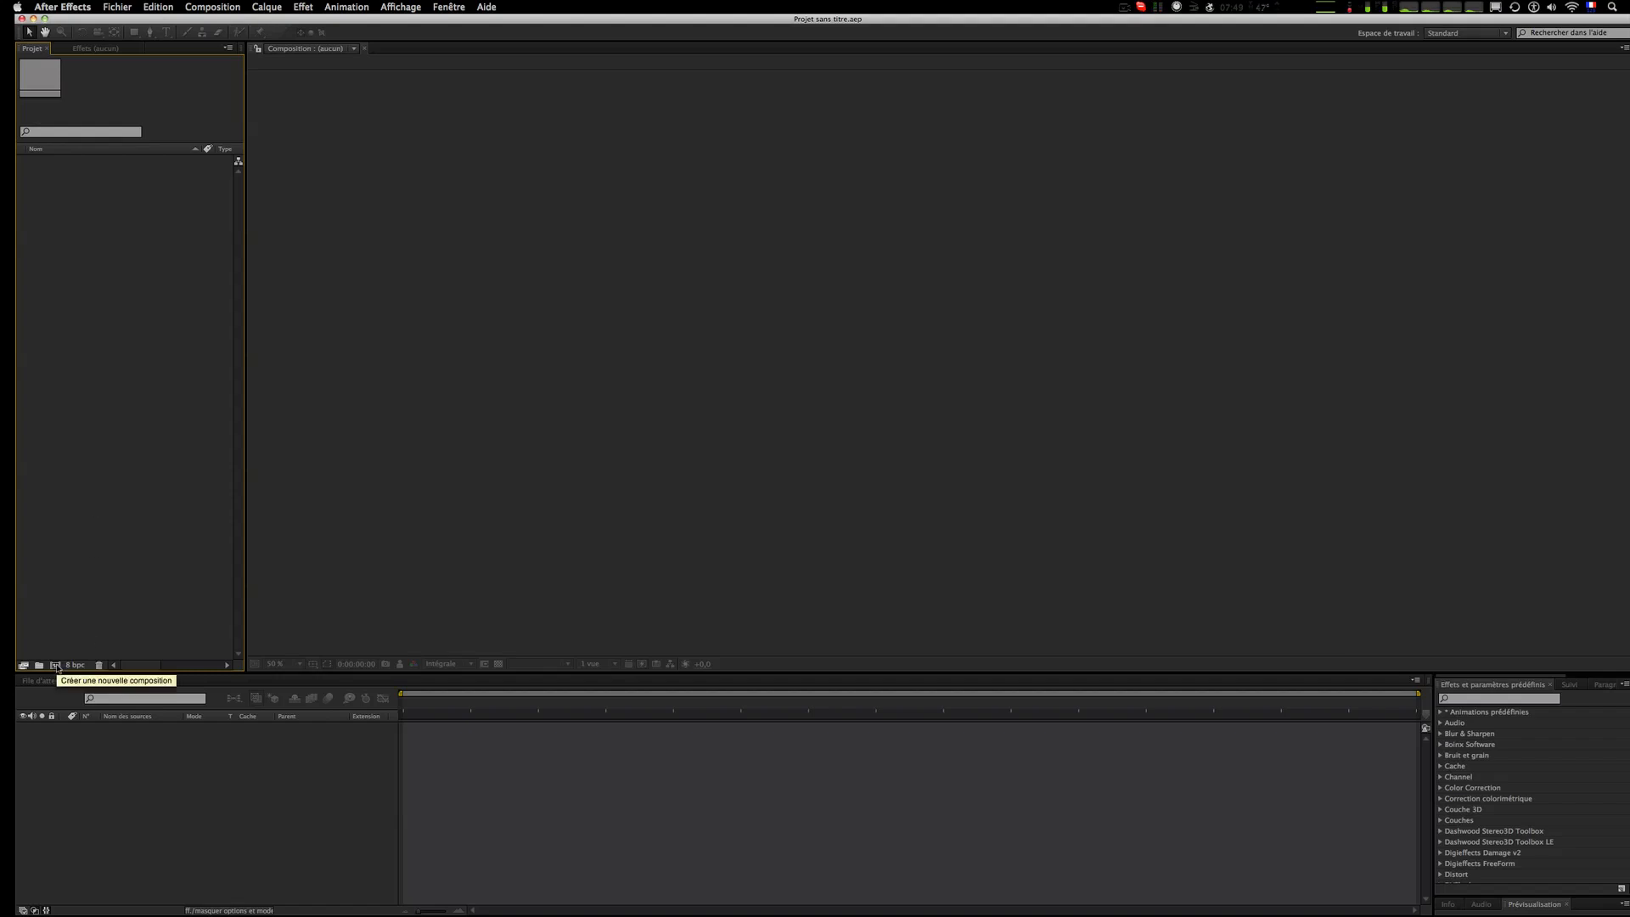
pyautogui.click(56, 666)
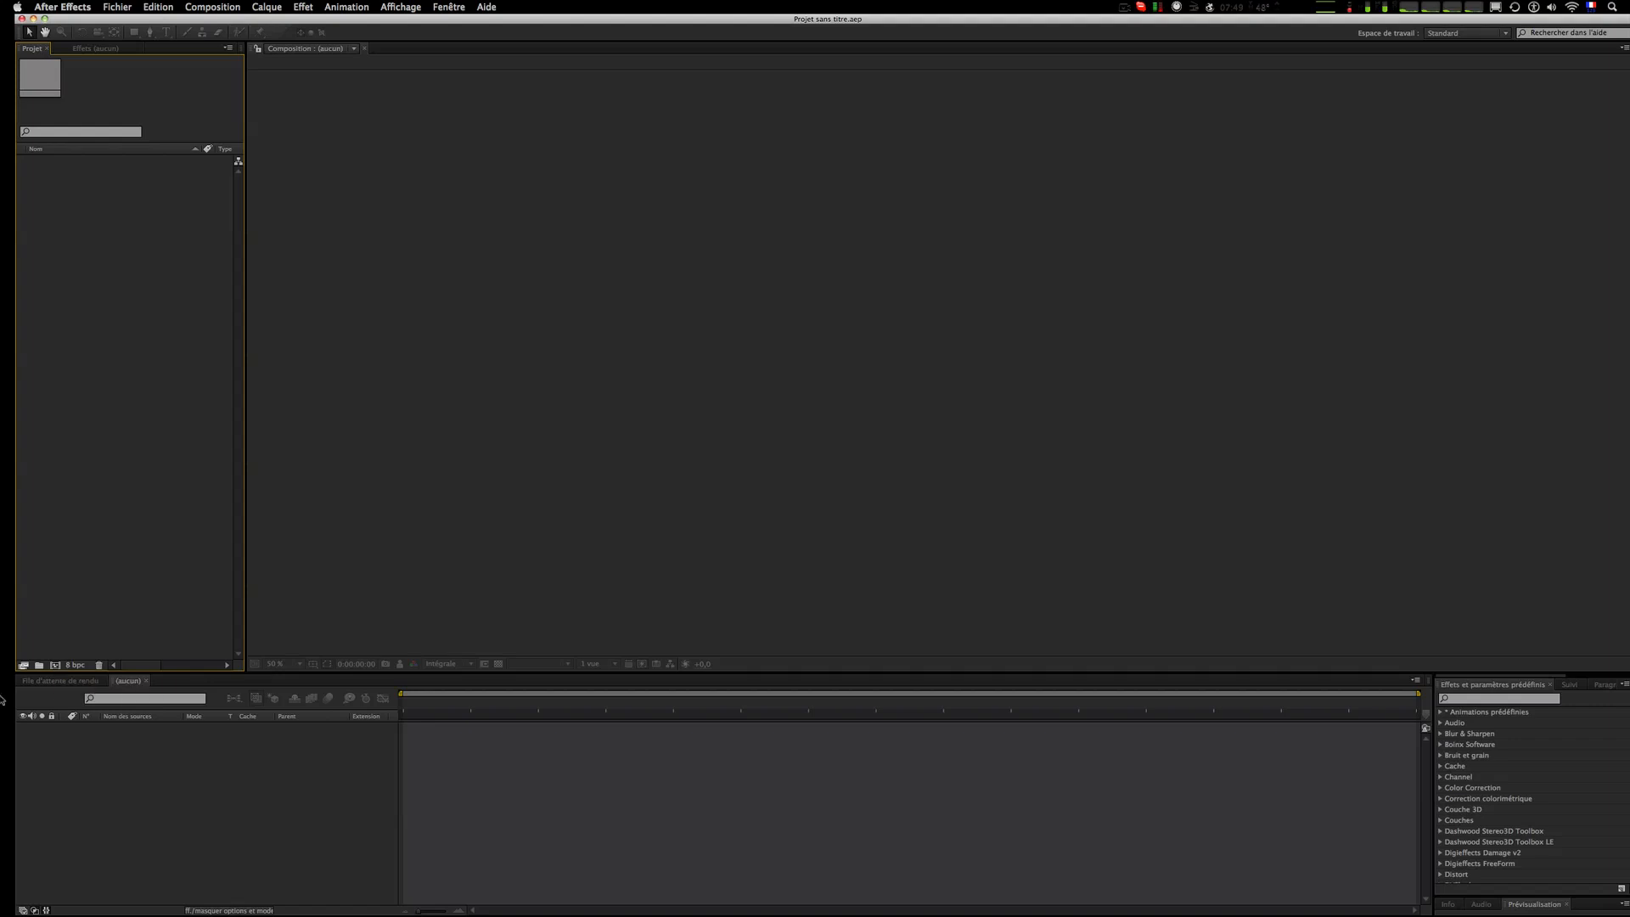
pyautogui.moveTo(5, 692)
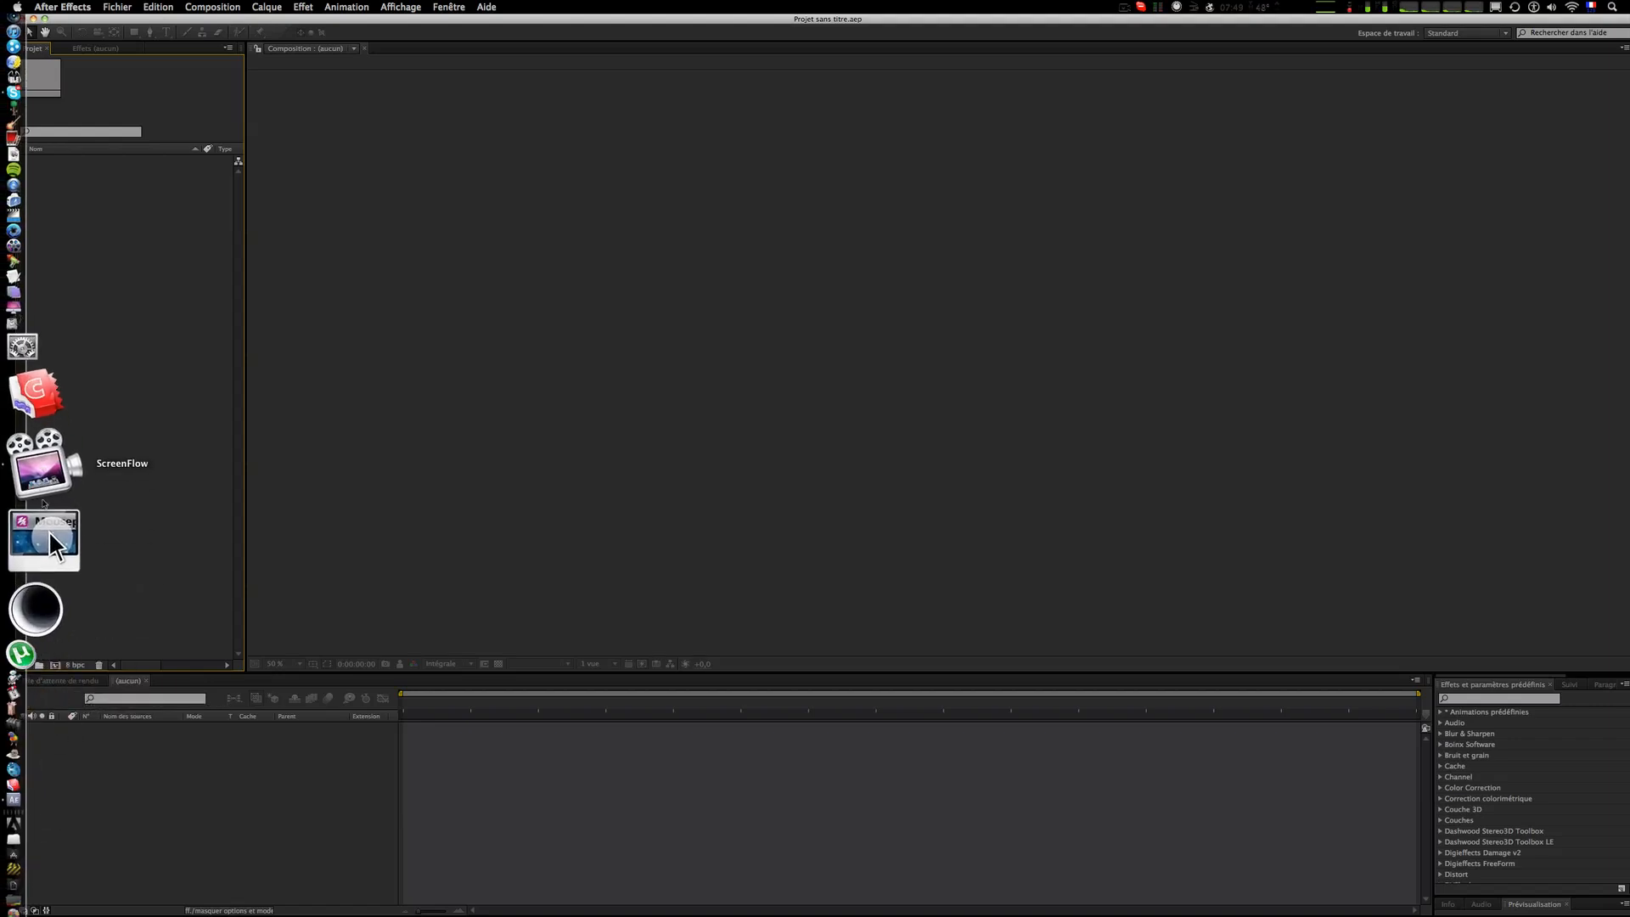
pyautogui.press('F11')
pyautogui.hotkey('ctrl', 'Right')
pyautogui.hotkey('ctrl', 'Left')
pyautogui.hotkey('ctrl', 'Right')
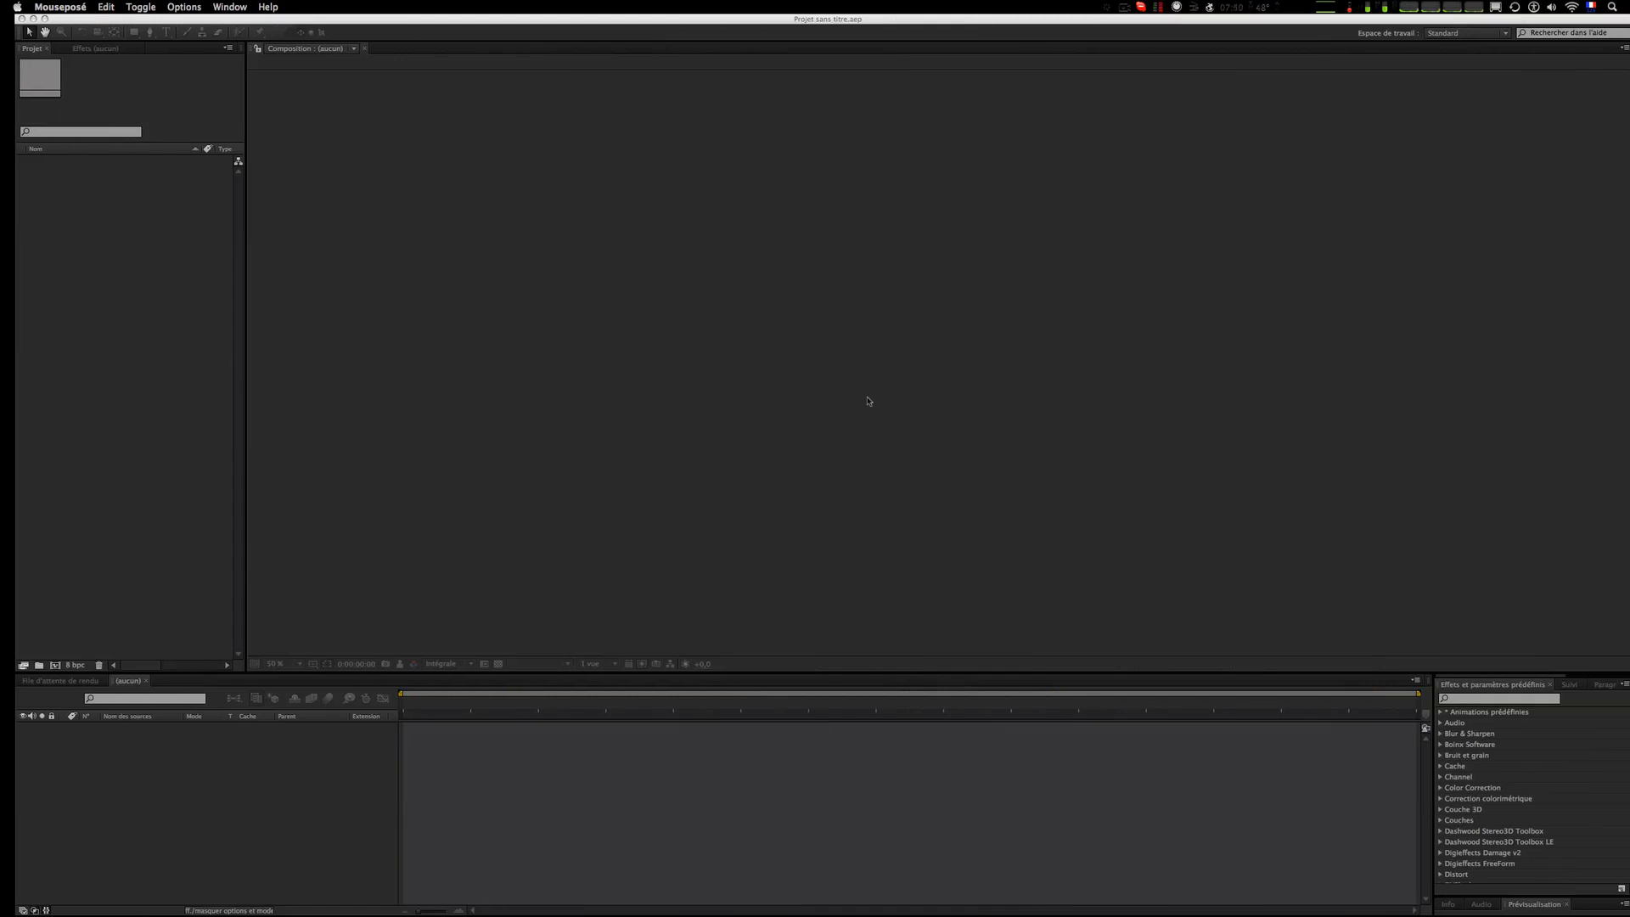
pyautogui.press('F1')
pyautogui.click(547, 503)
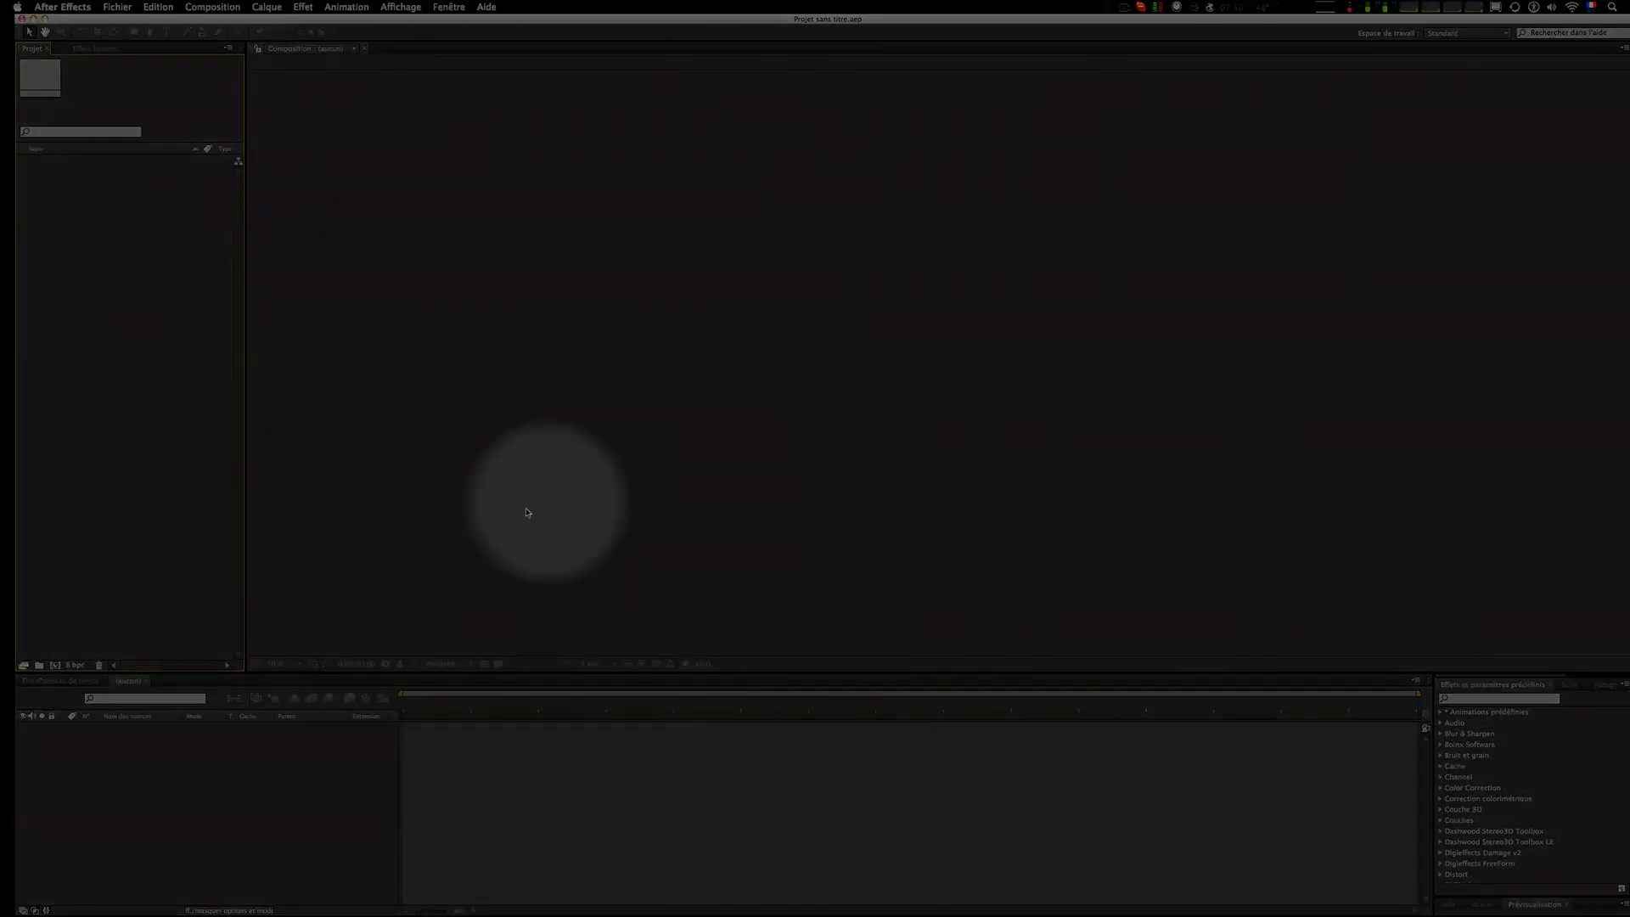
# Step: Create a new HDTV 1080 25 composition named Tuto, 1920 × 1080 at 25 frames per second
pyautogui.click(54, 666)
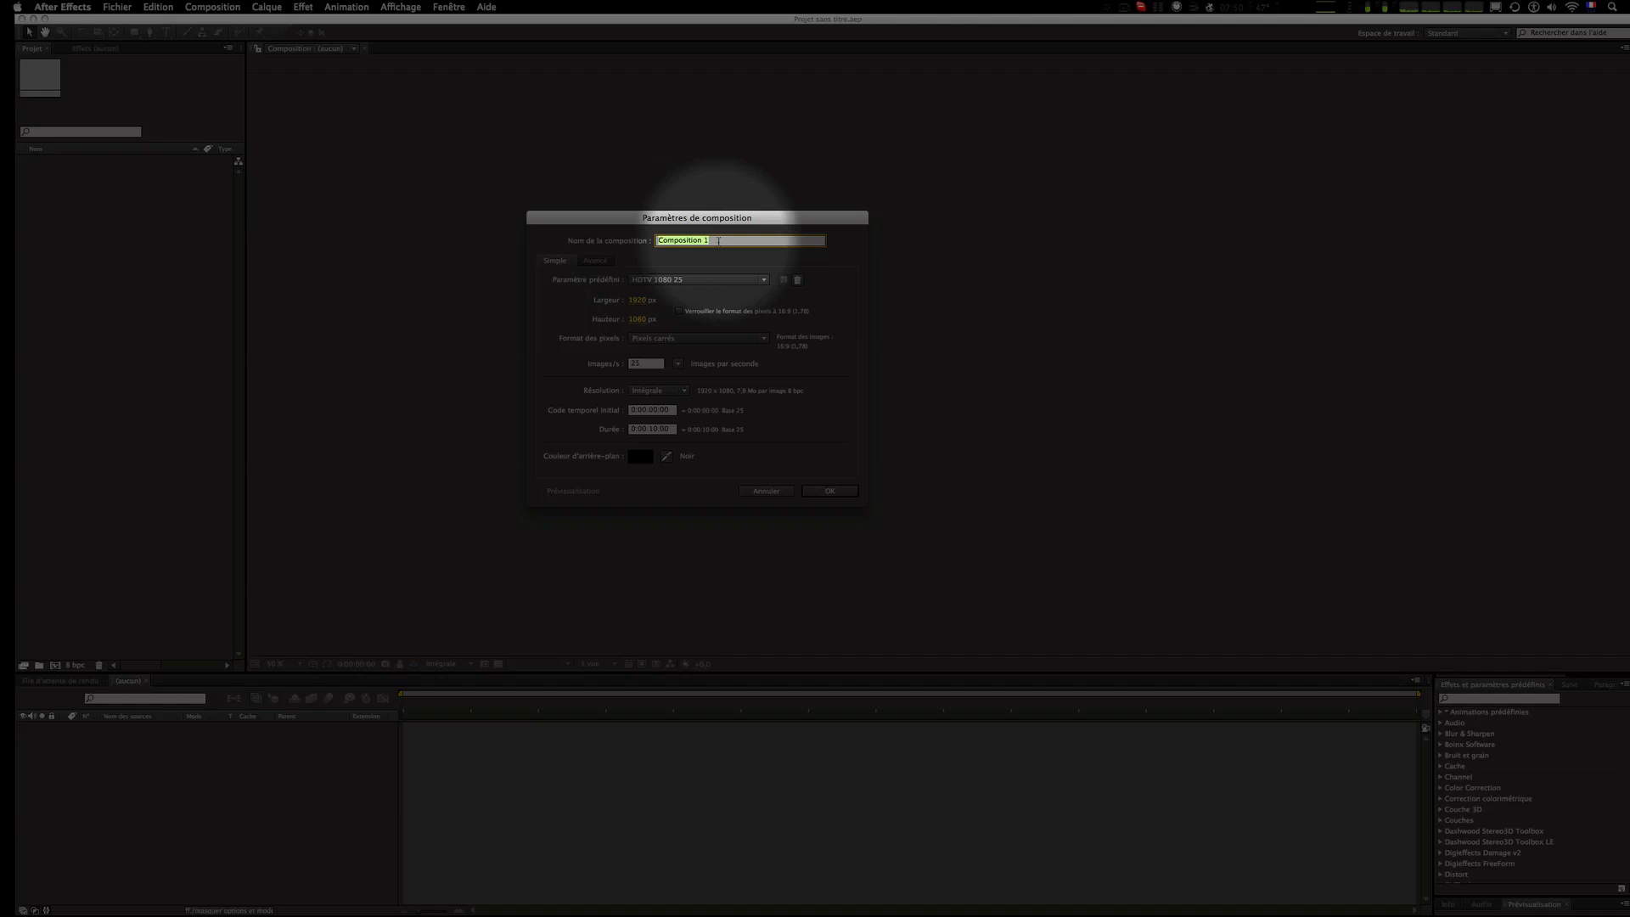
pyautogui.write('Tuto')
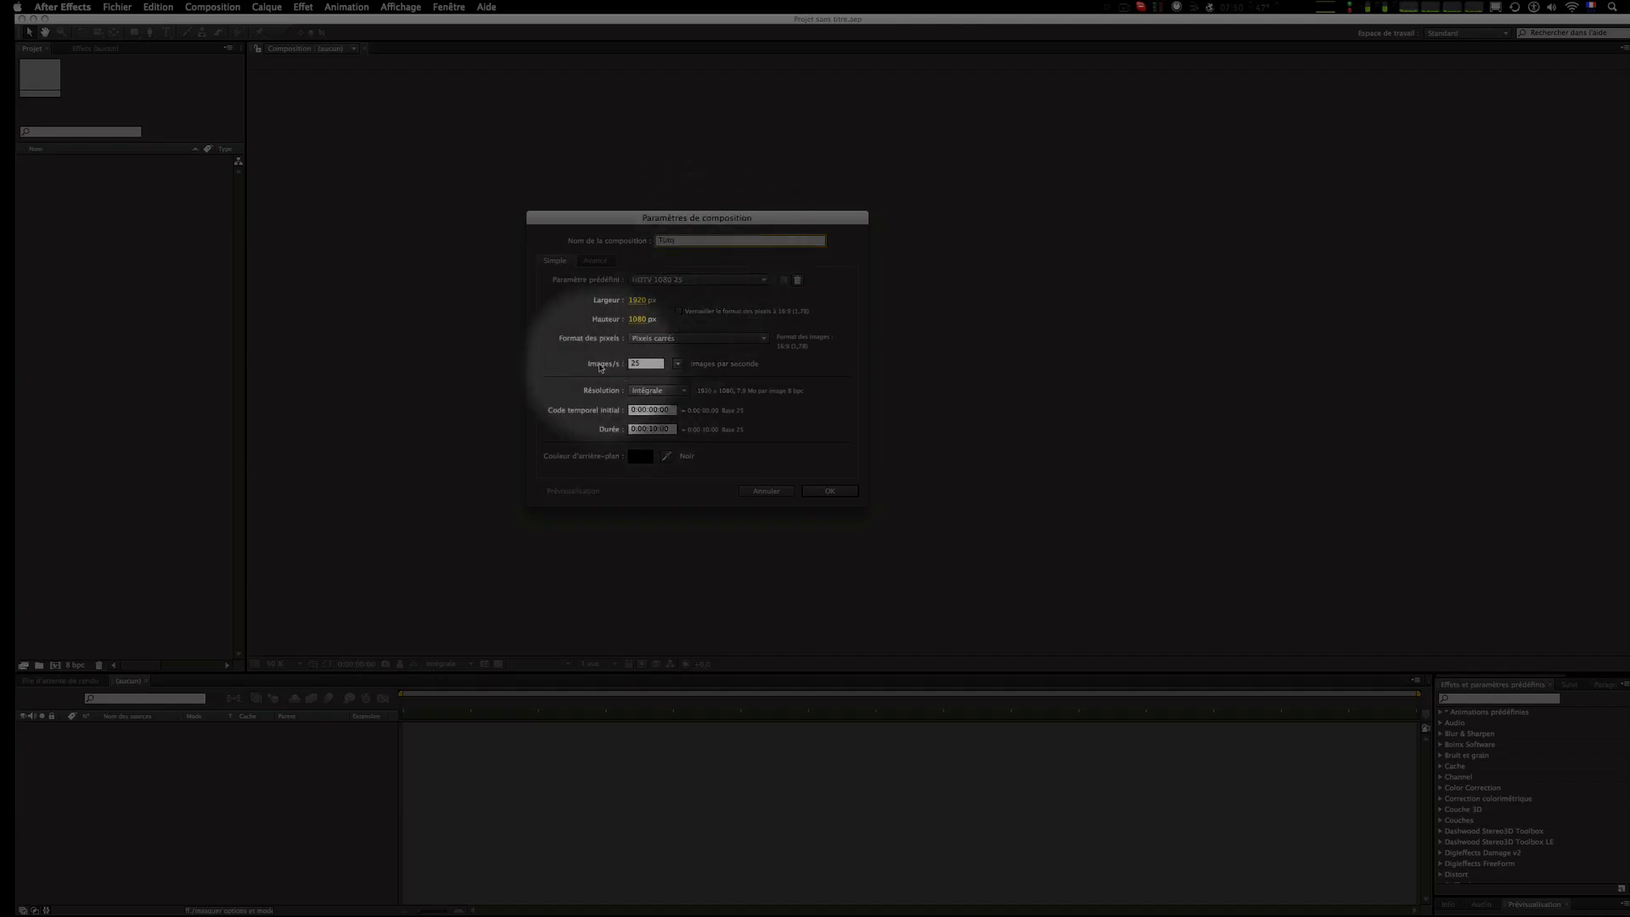
pyautogui.click(638, 365)
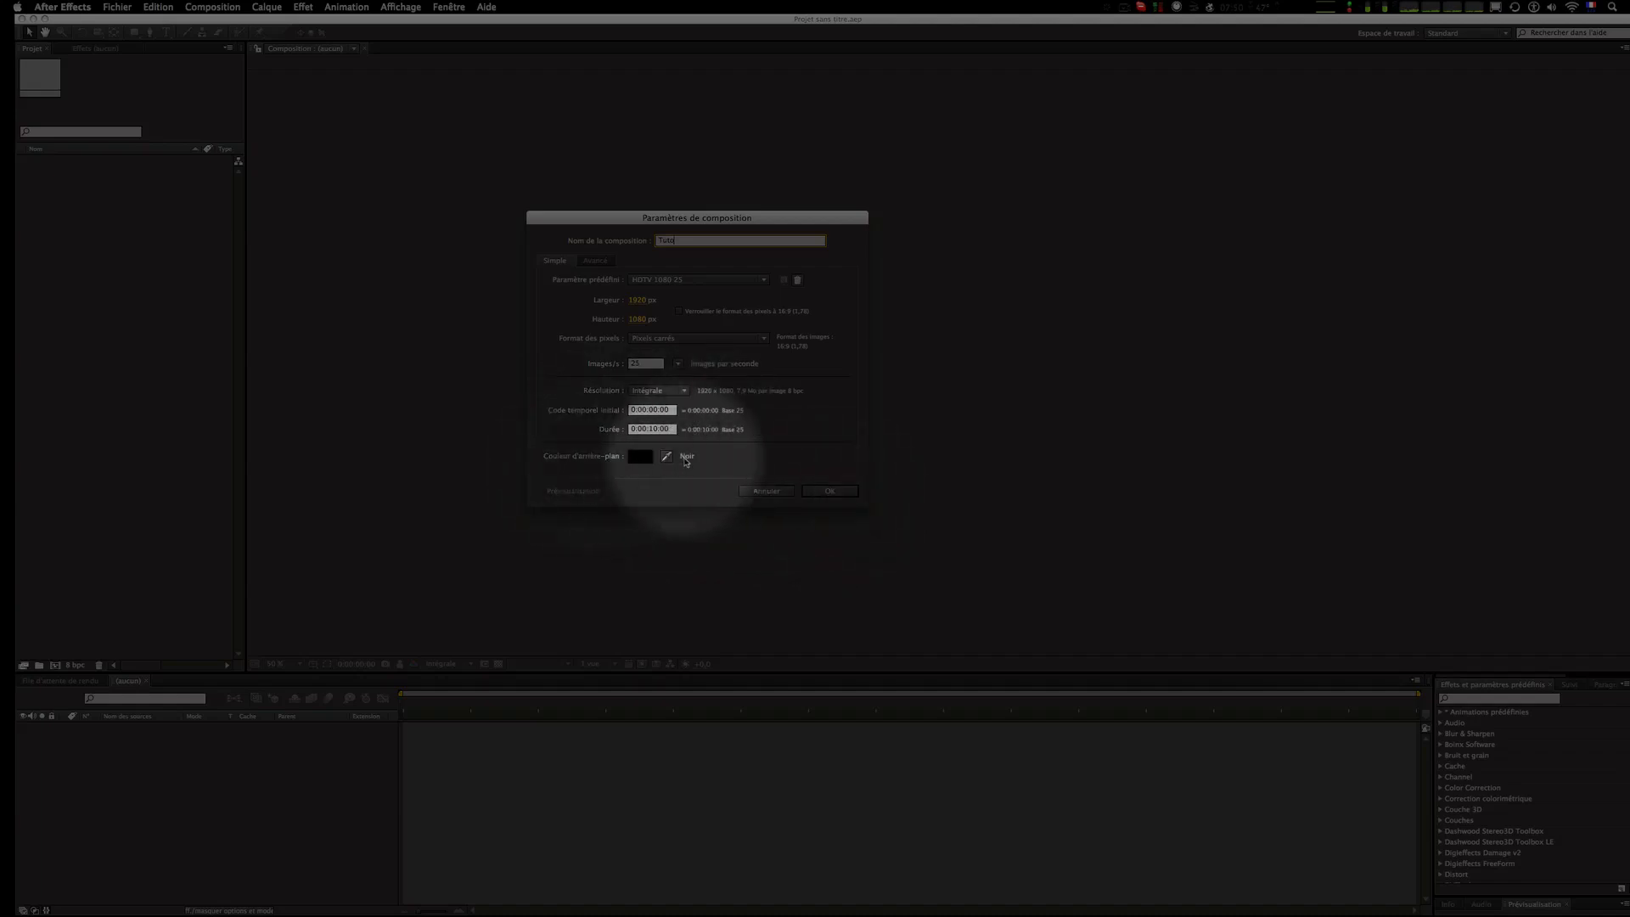
pyautogui.click(822, 492)
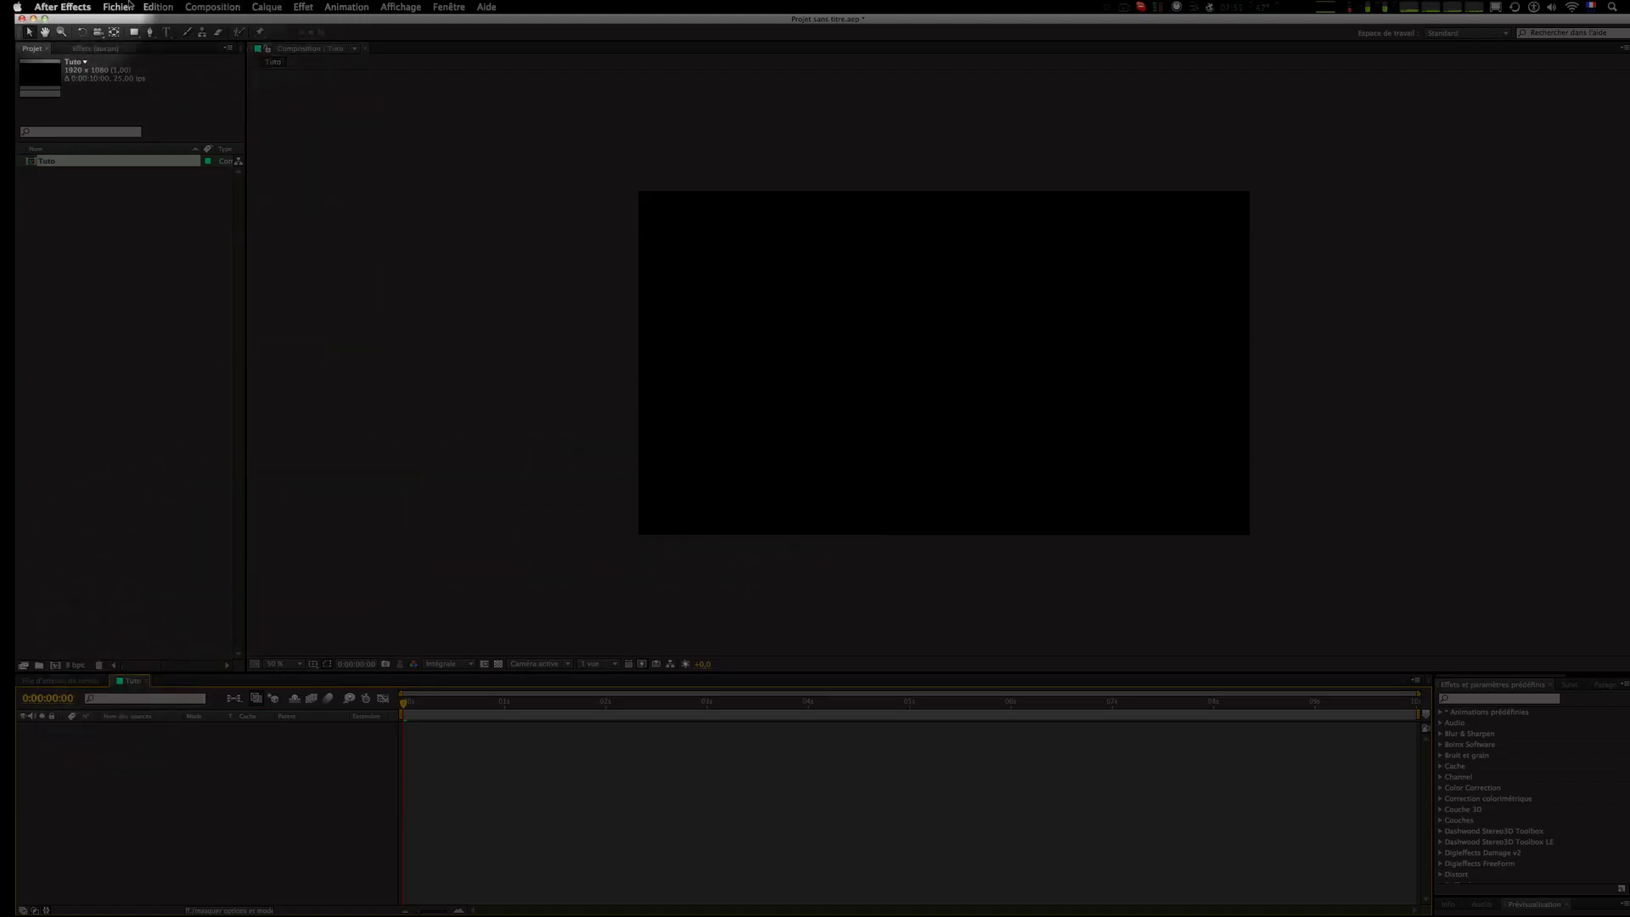
# Step: Create a new solid layer named "arrière plan" with a very dark gray colour
pyautogui.click(283, 6)
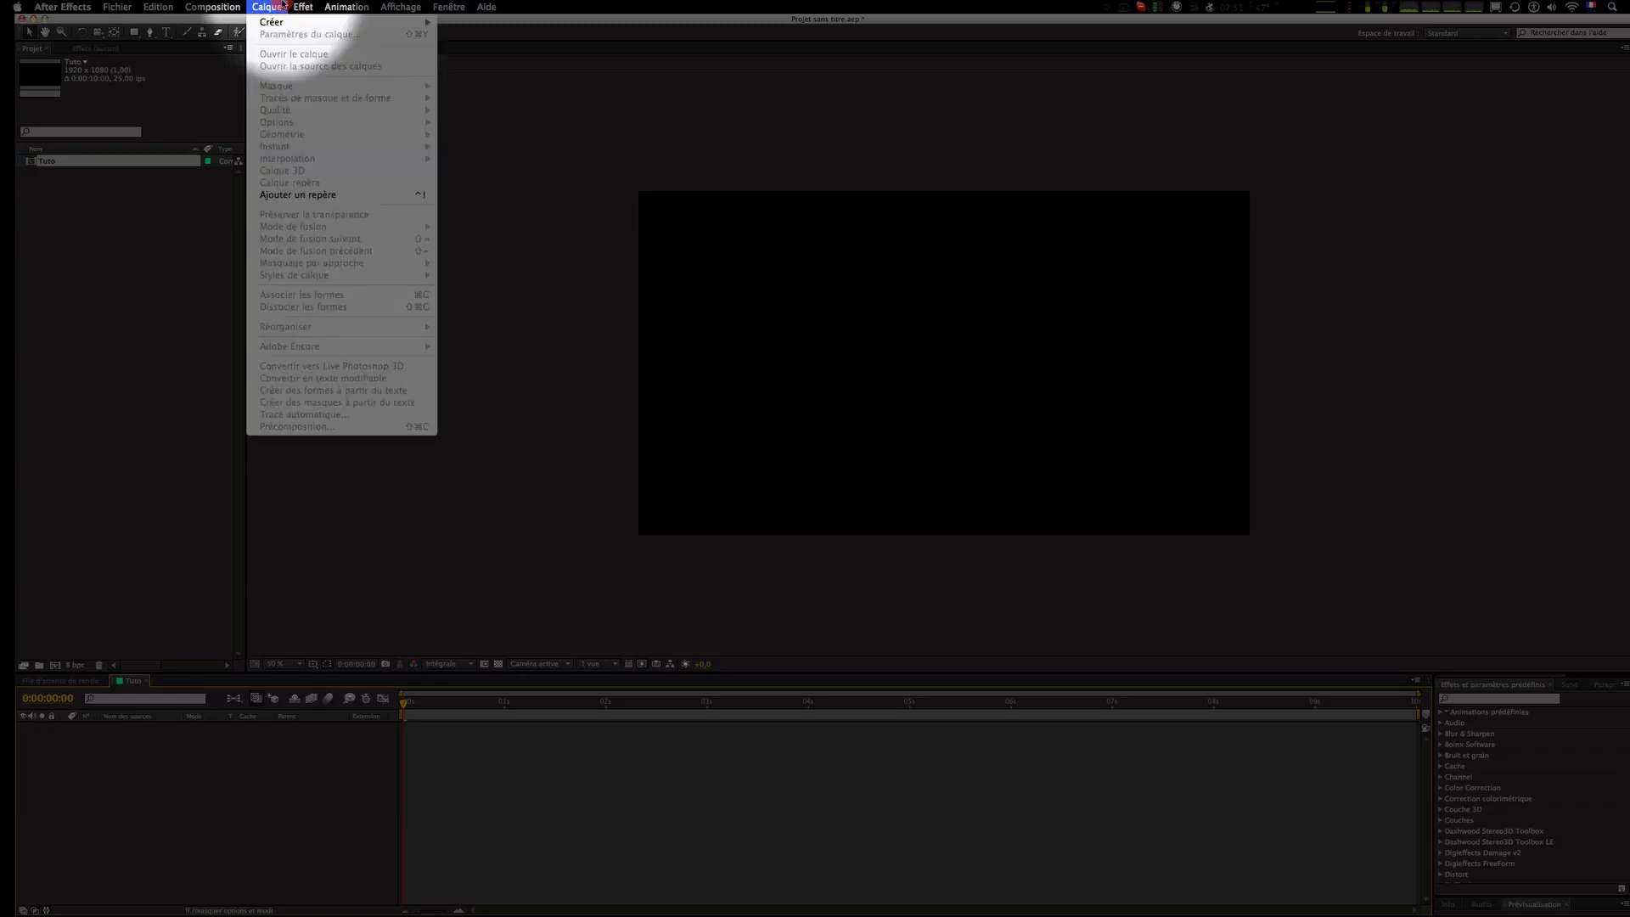
pyautogui.moveTo(365, 21)
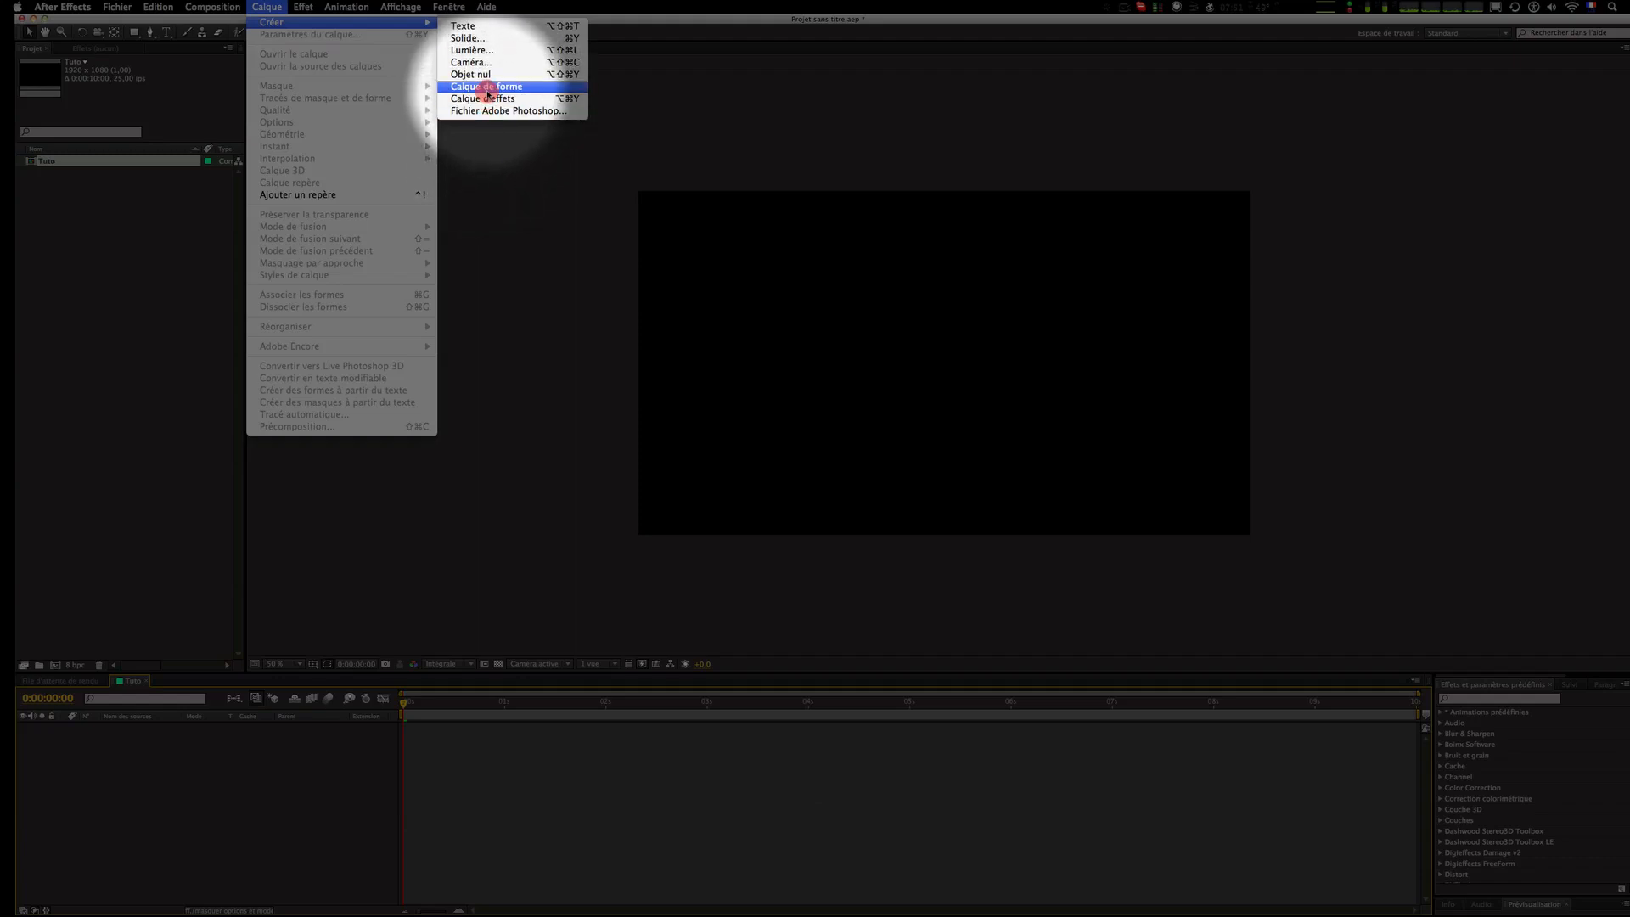
pyautogui.click(486, 39)
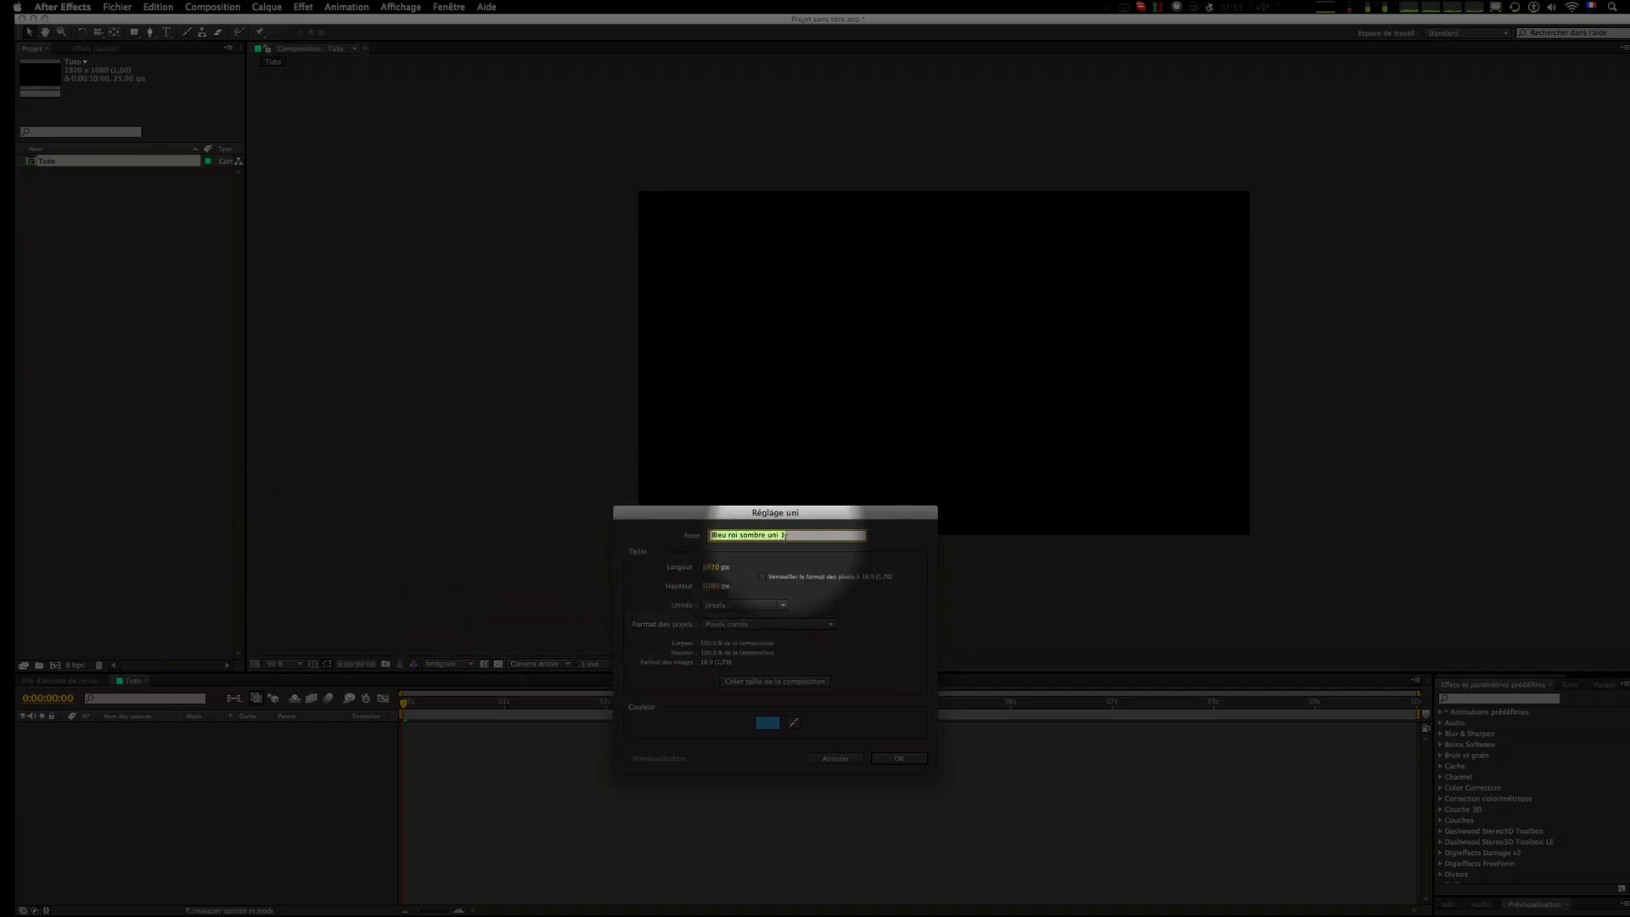
pyautogui.write('arrière plan')
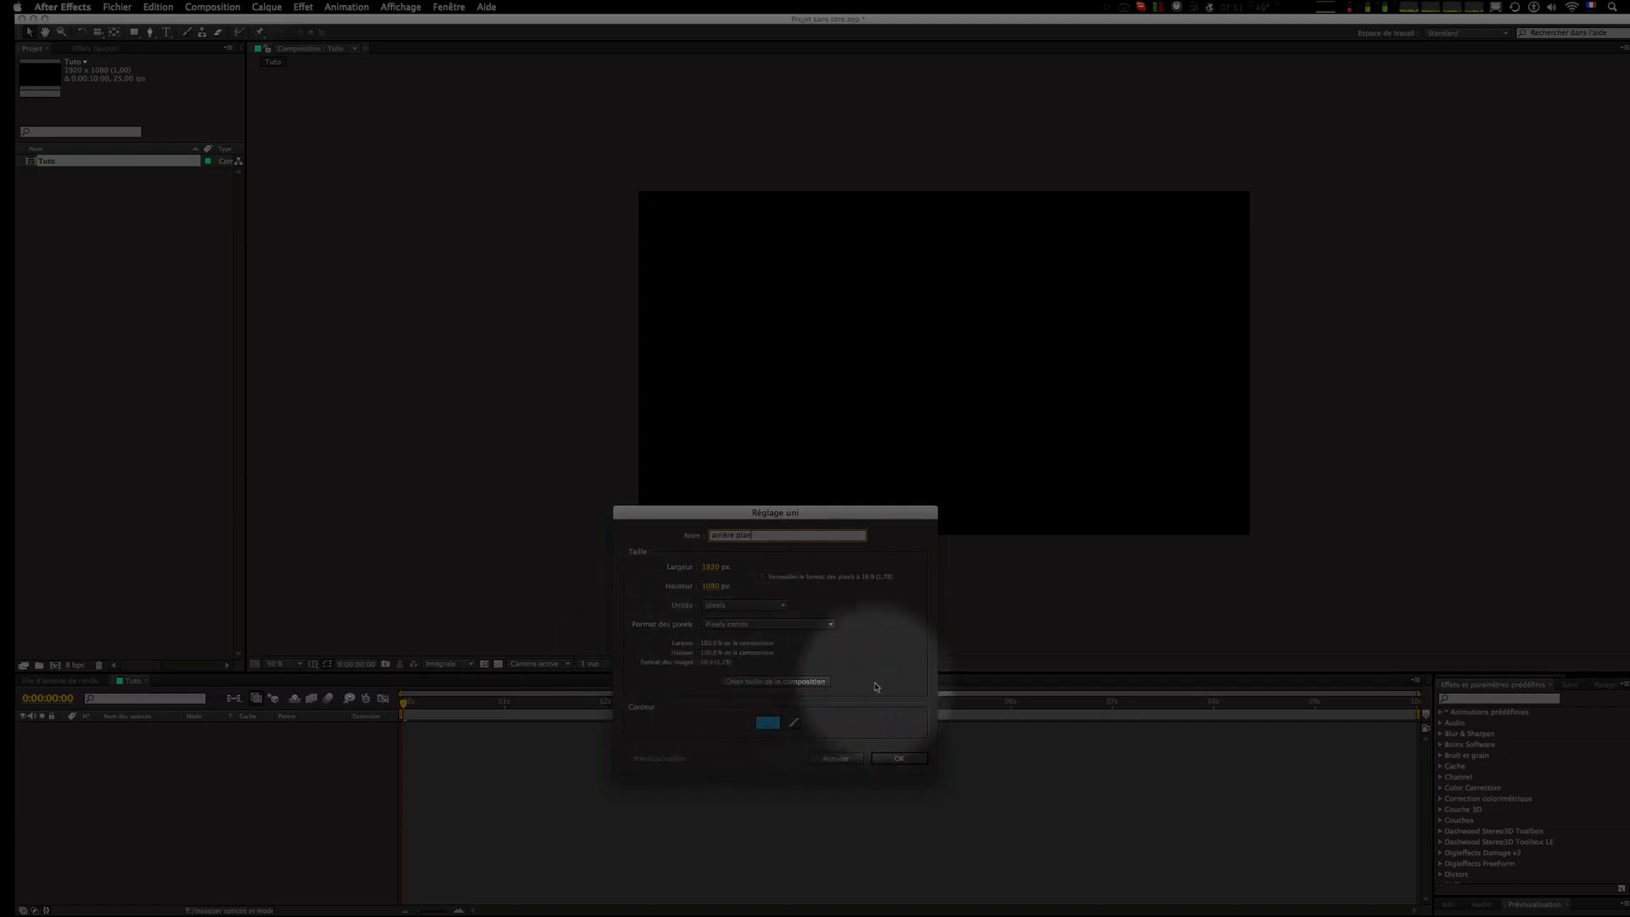
pyautogui.click(771, 723)
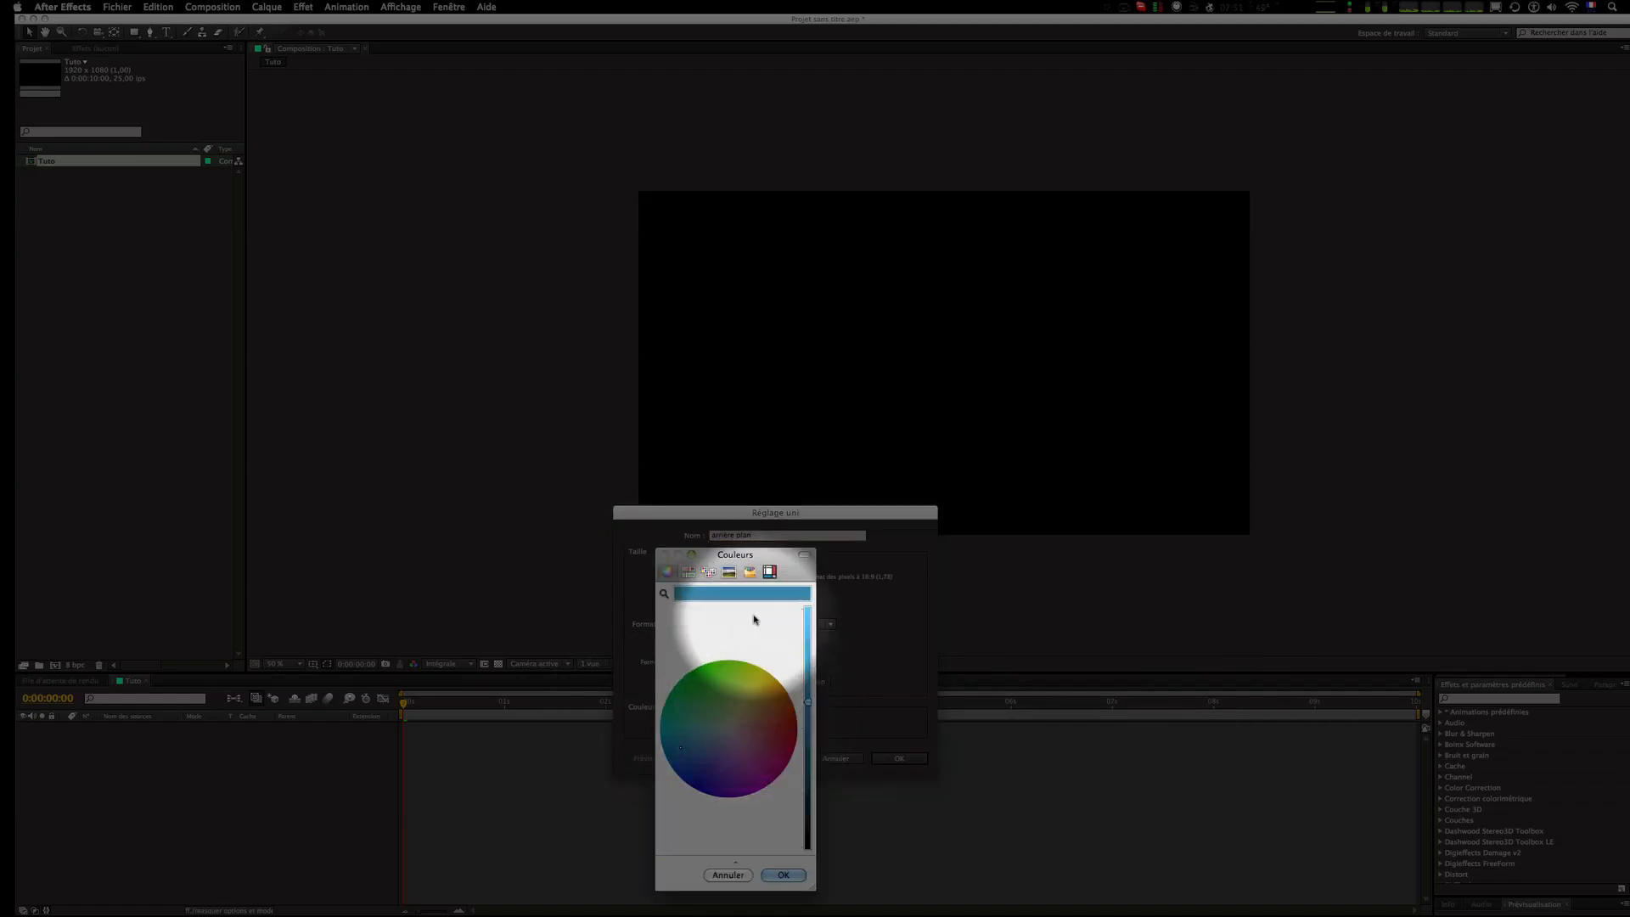
pyautogui.click(808, 731)
pyautogui.moveTo(809, 731); pyautogui.dragTo(807, 811)
pyautogui.click(733, 728)
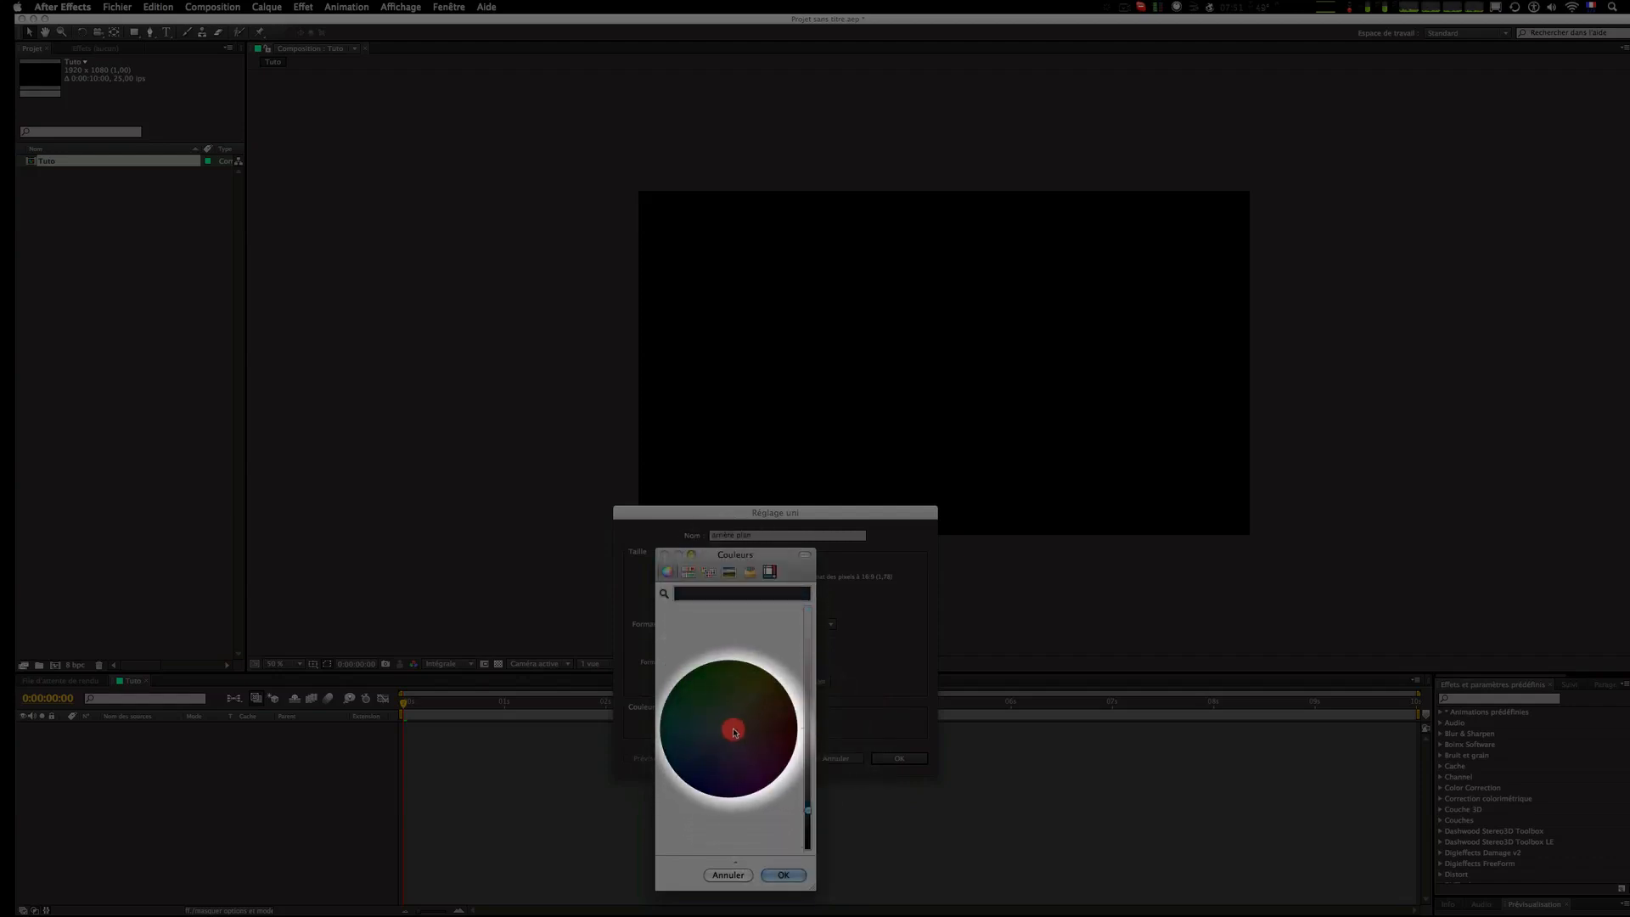
pyautogui.click(779, 872)
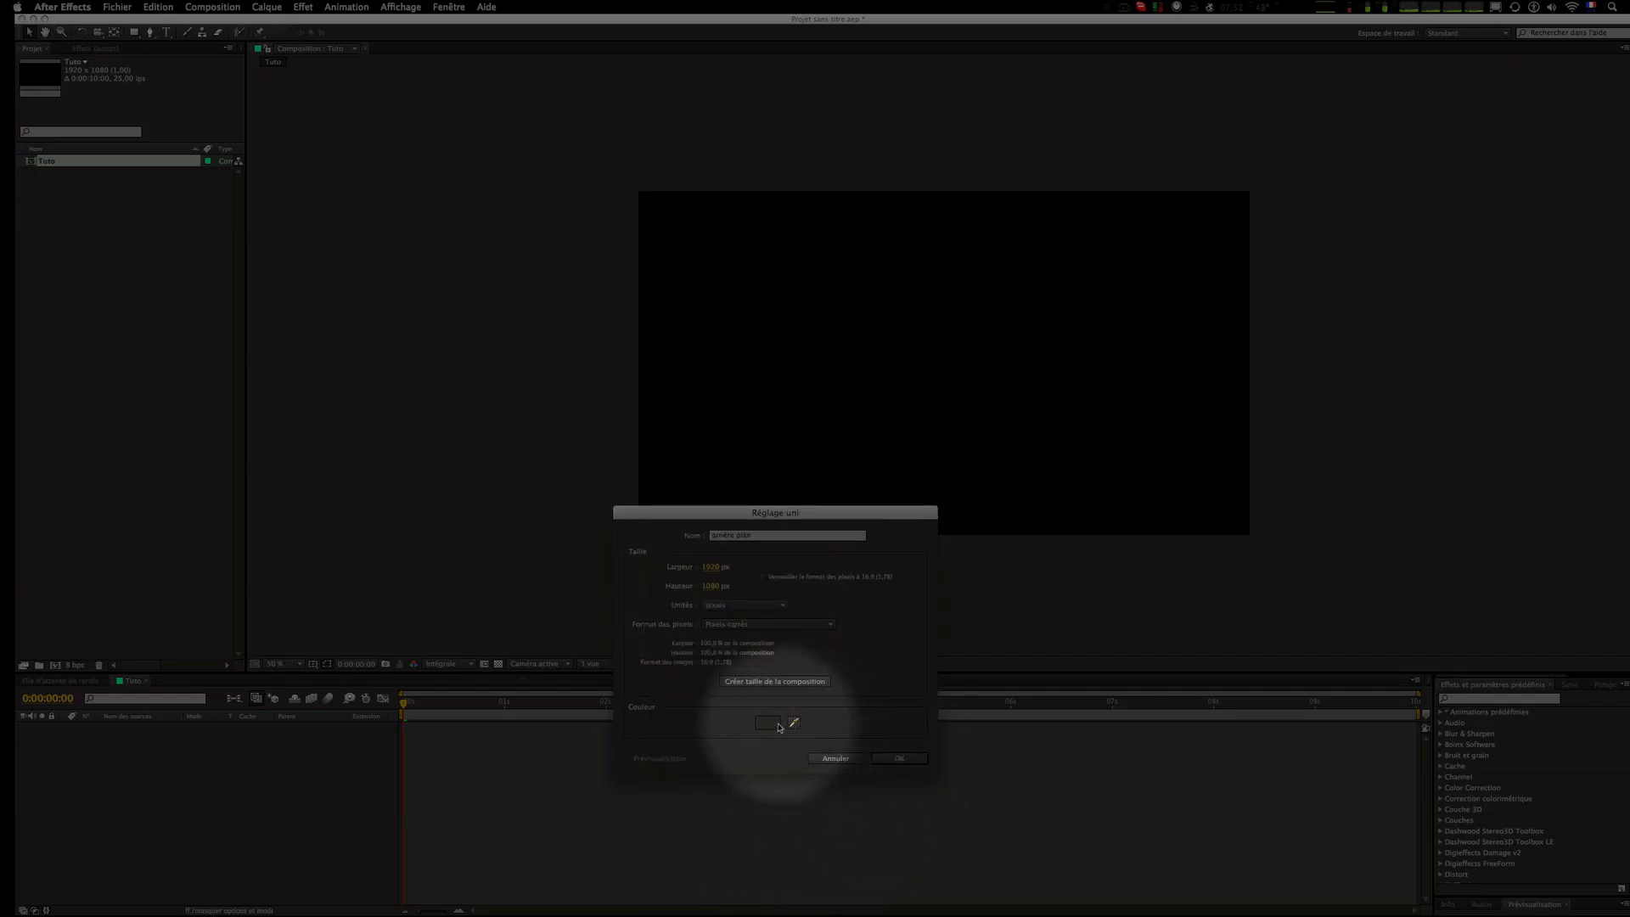
pyautogui.click(900, 760)
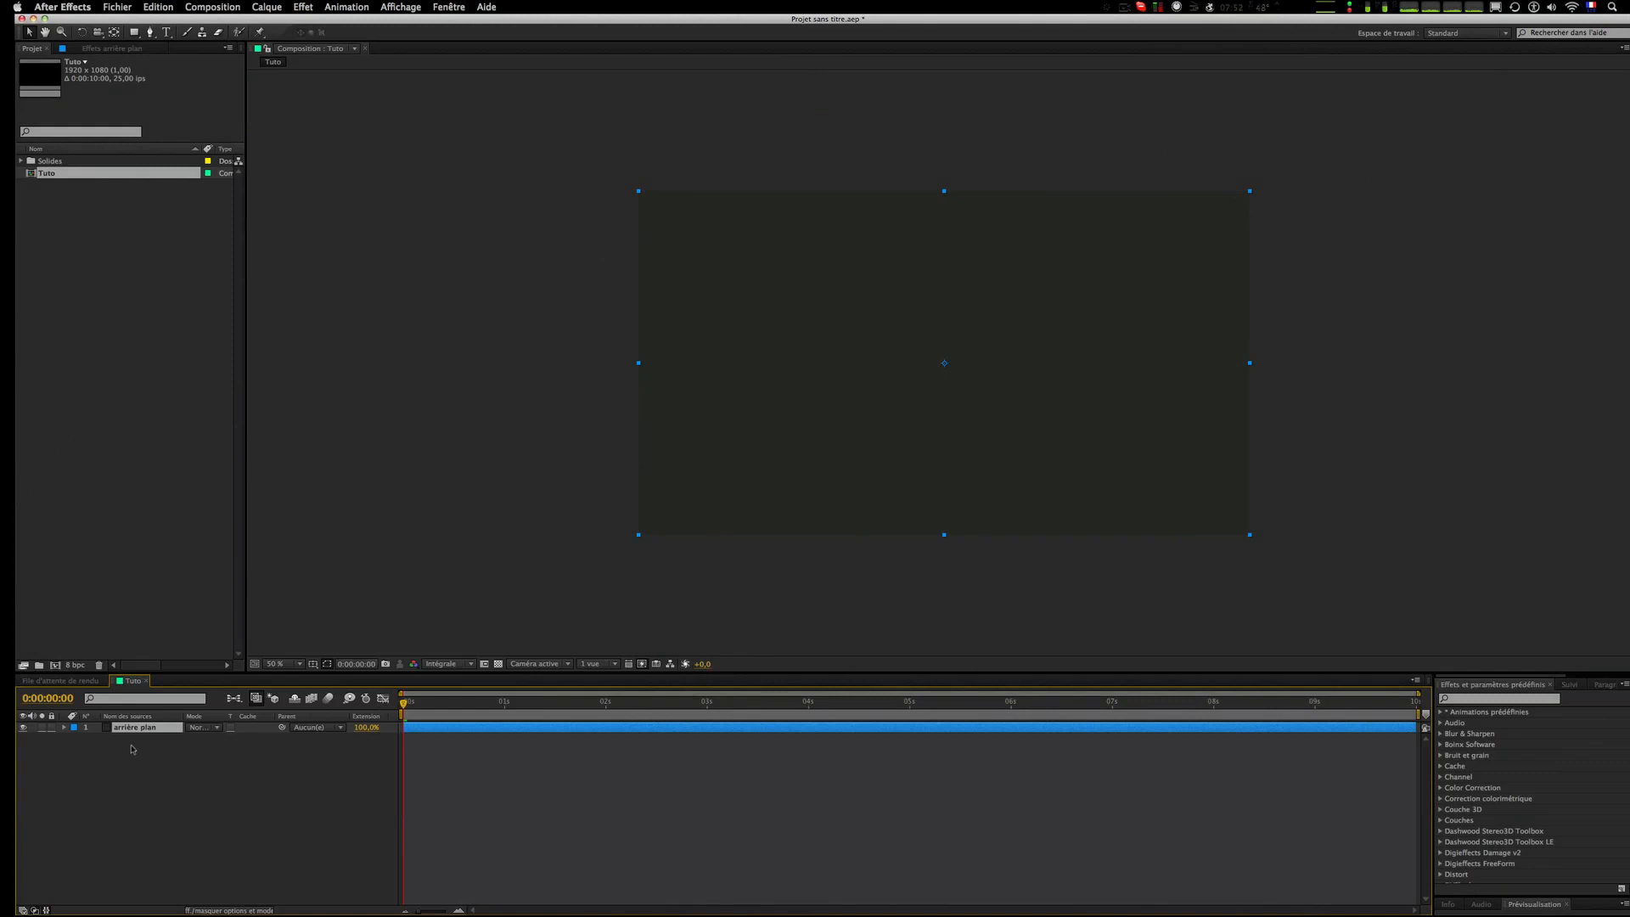
# Step: Change the "arrière plan" solid's colour to a lighter medium gray through its solid settings
pyautogui.click(267, 7)
pyautogui.click(293, 45)
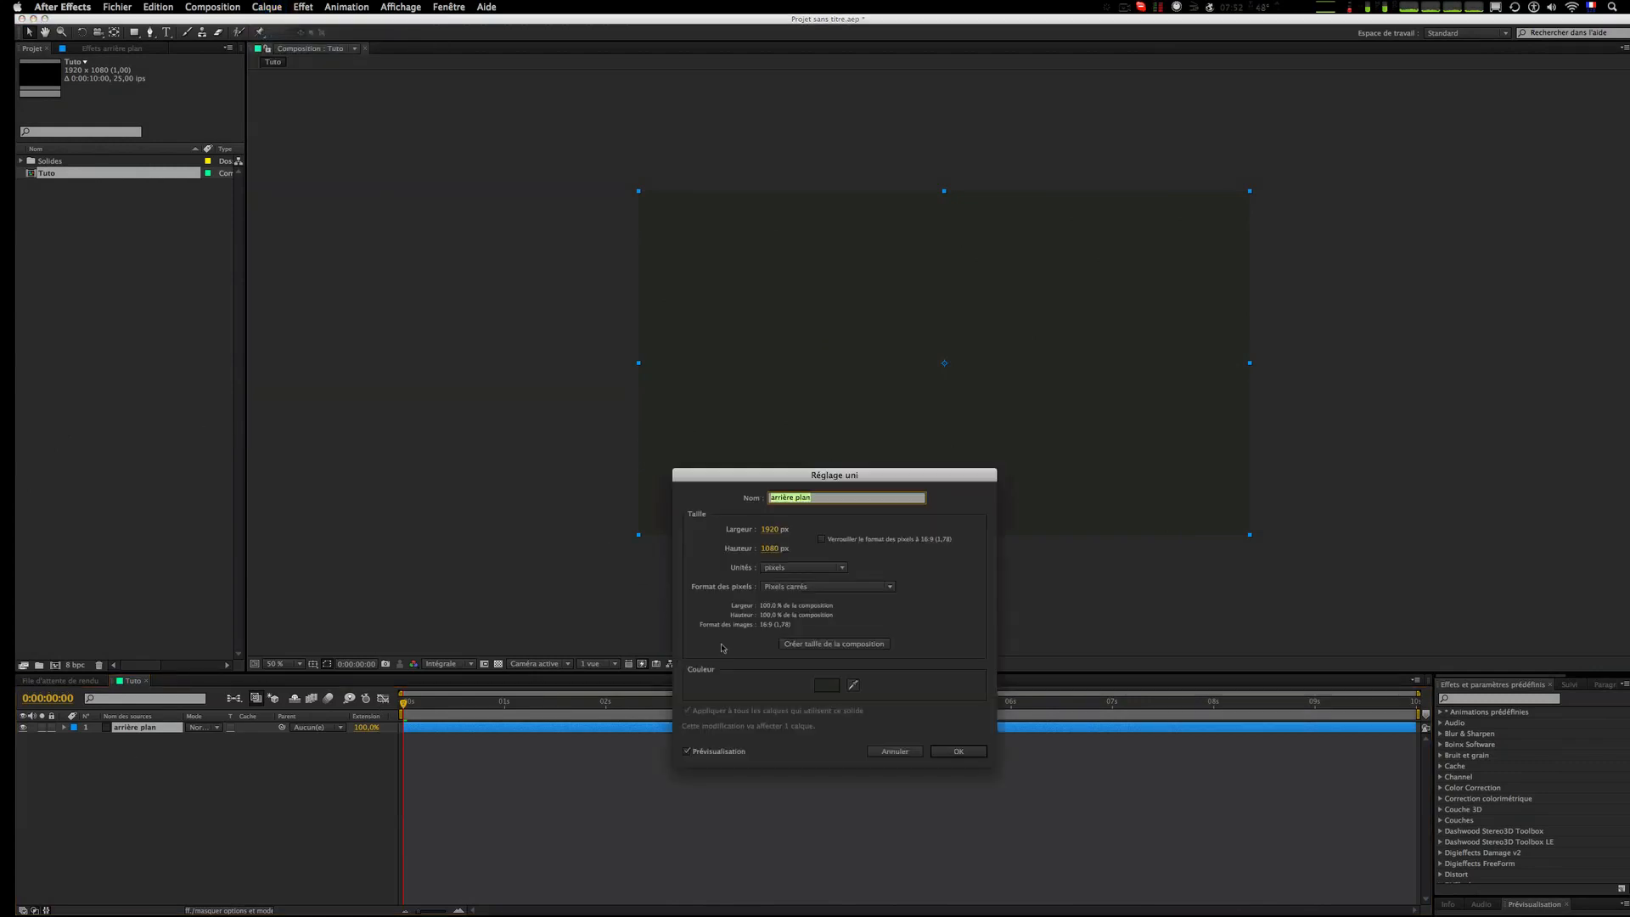
pyautogui.click(827, 686)
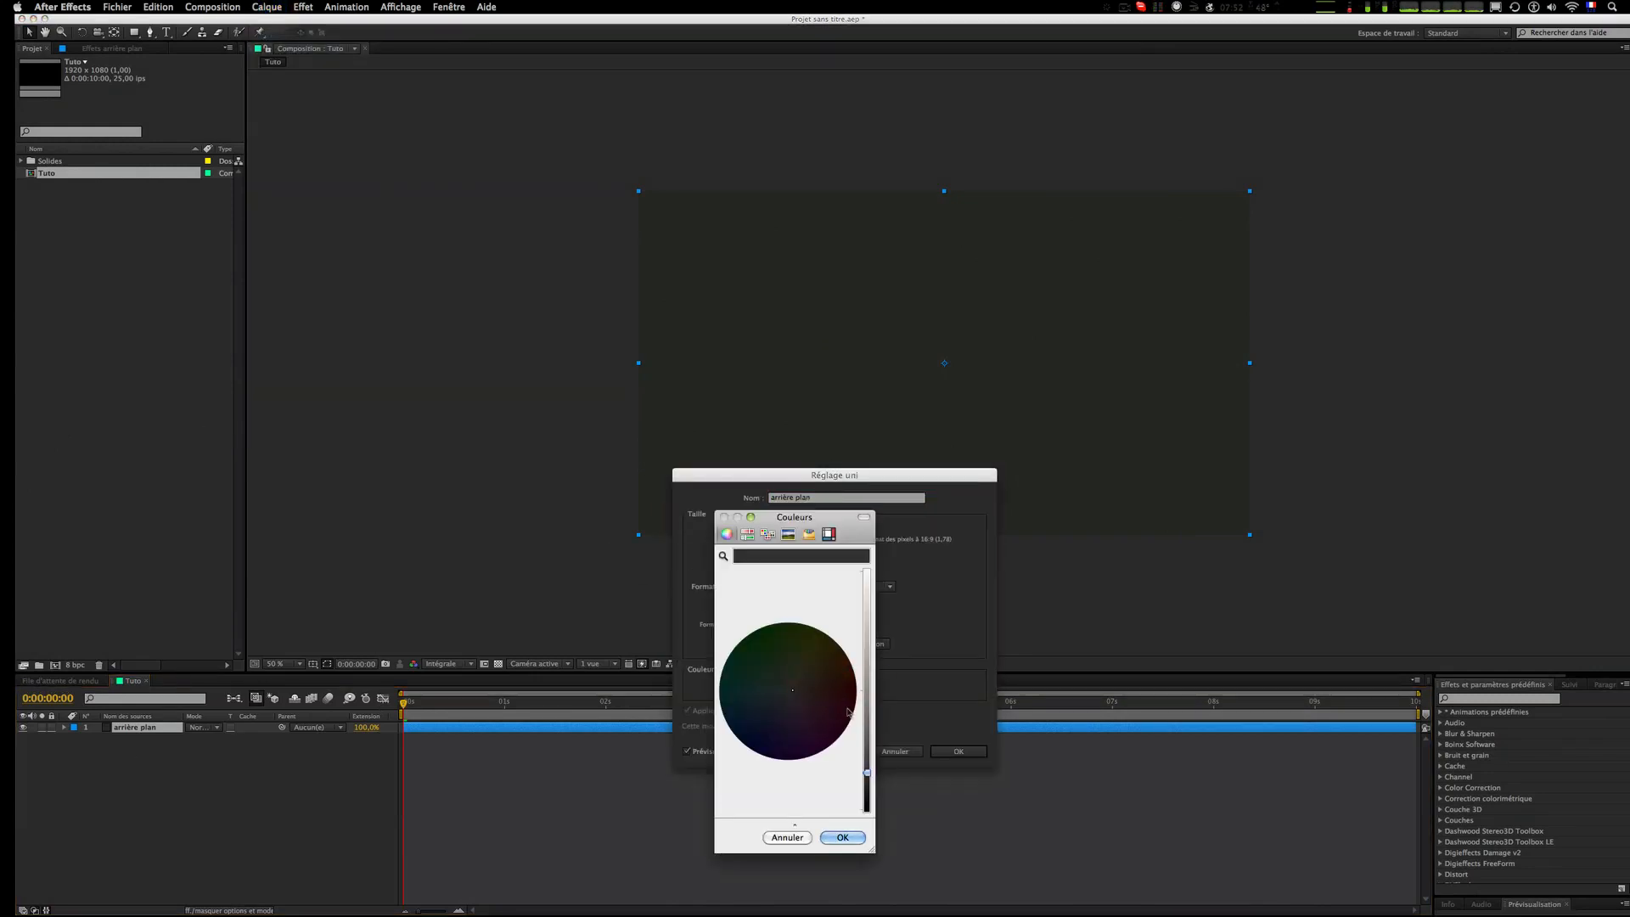
pyautogui.click(787, 692)
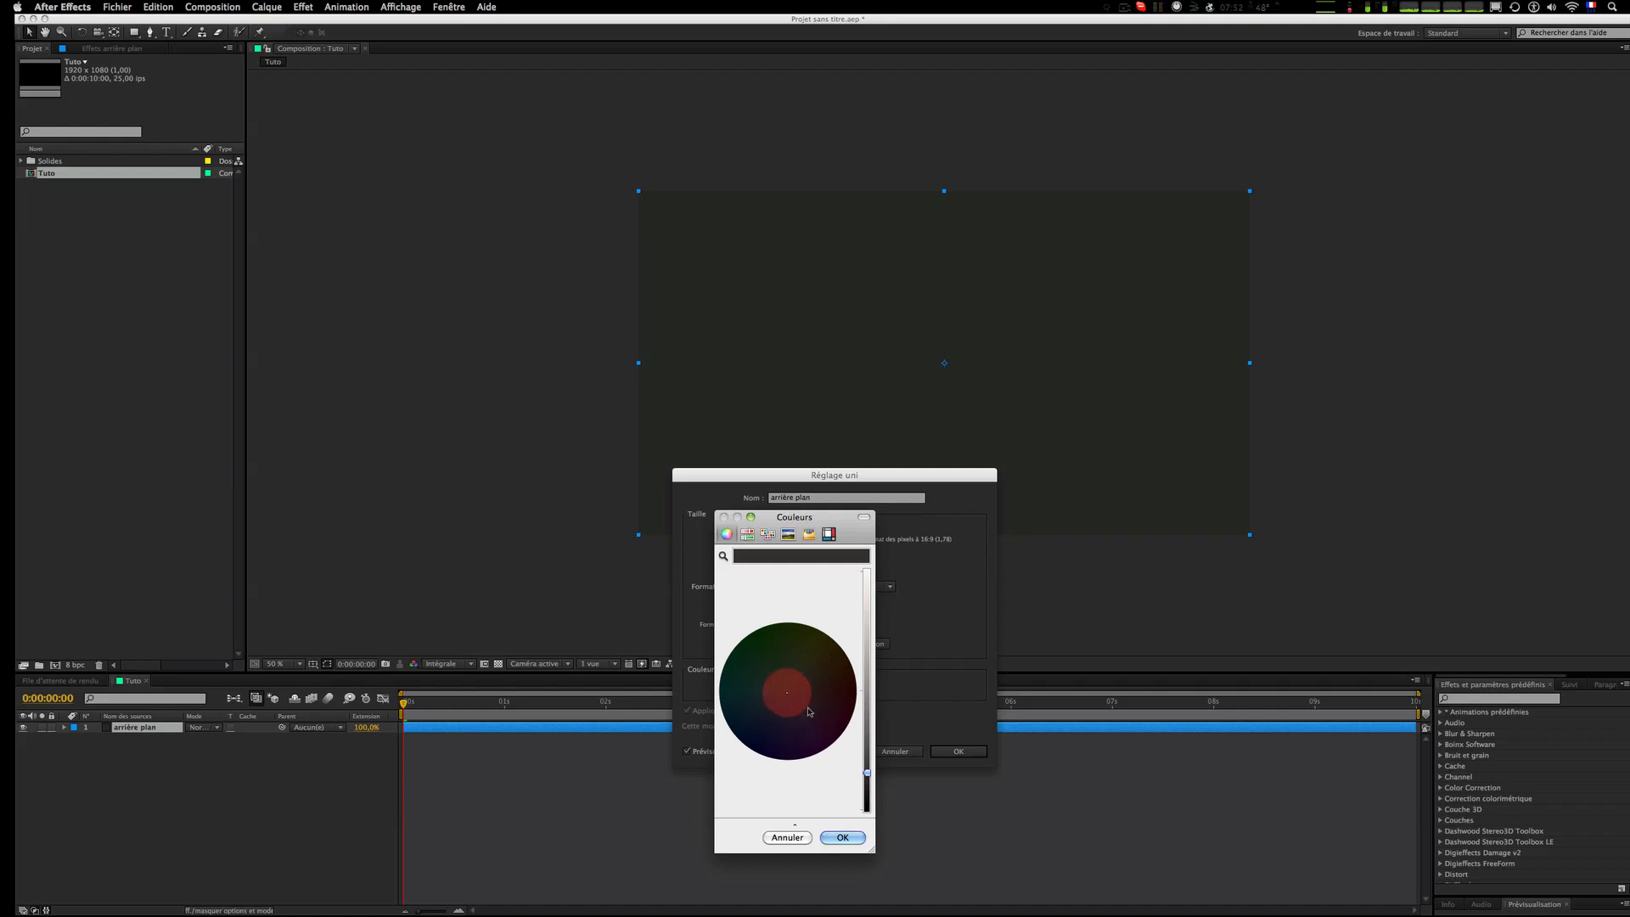
pyautogui.moveTo(867, 772); pyautogui.dragTo(866, 752)
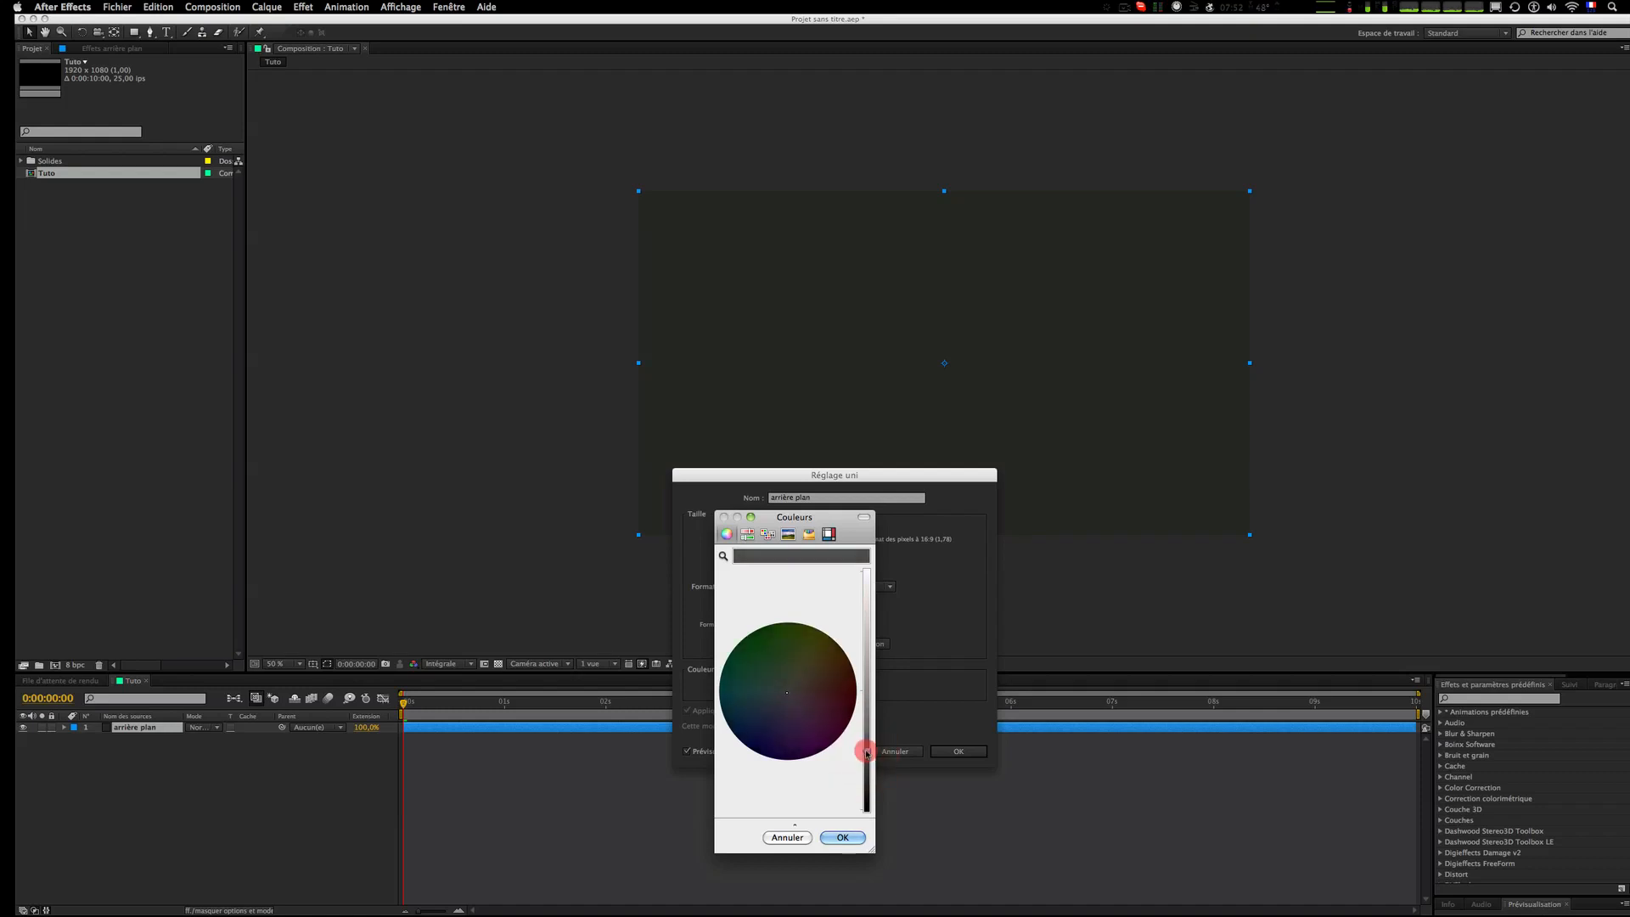
pyautogui.click(842, 837)
pyautogui.click(973, 751)
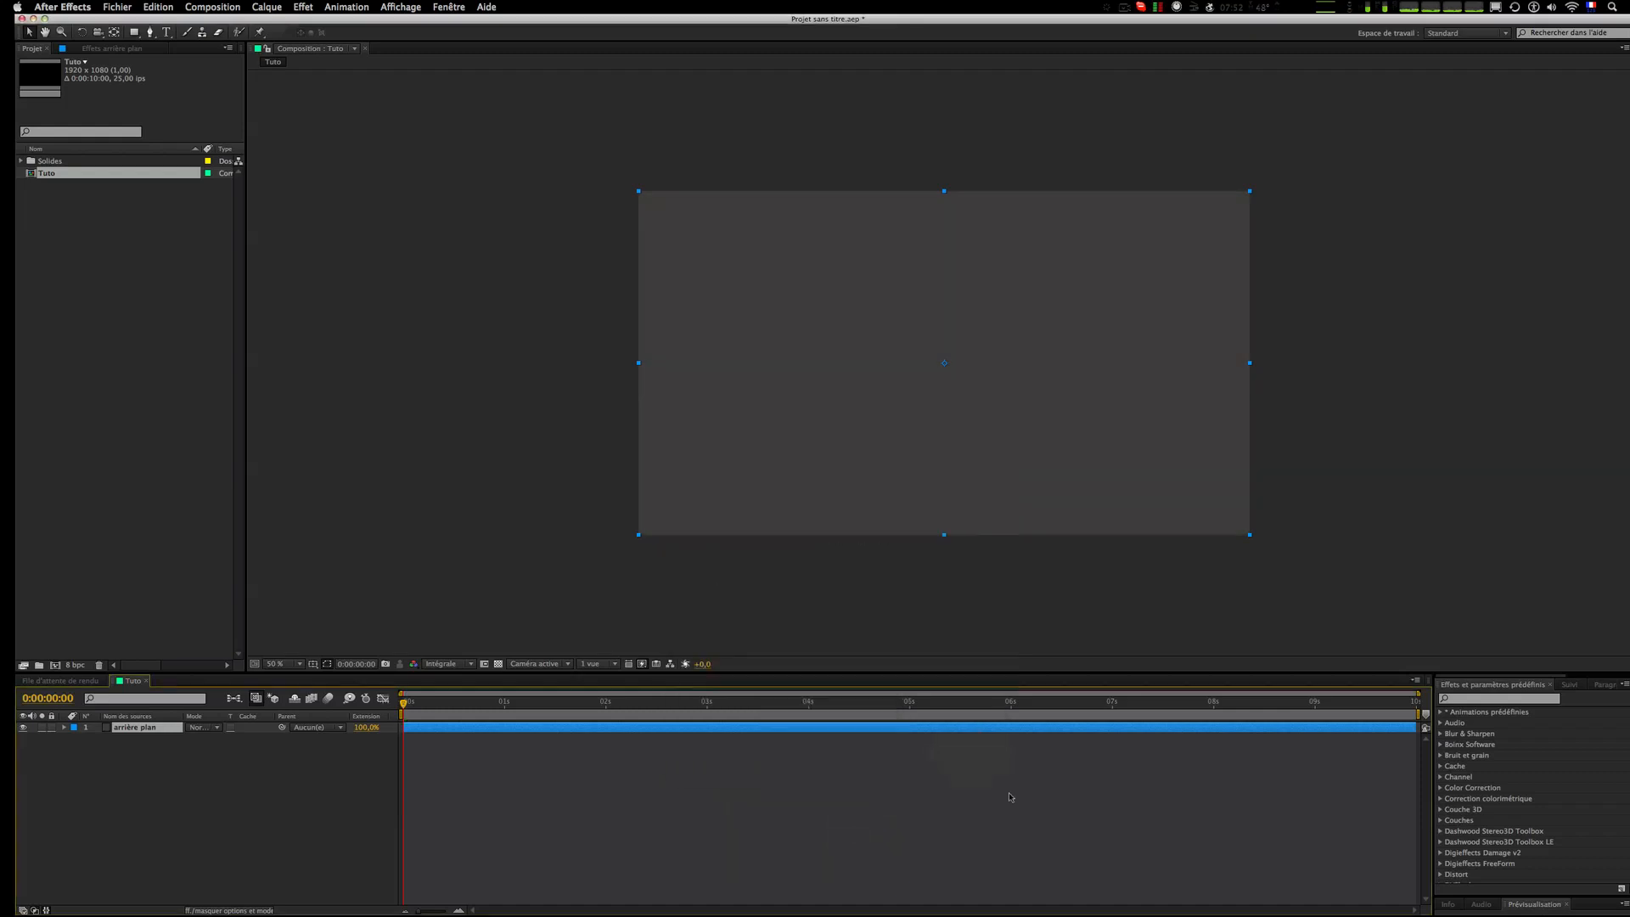
# Step: Create a new full-size white solid layer above the background
pyautogui.click(1011, 796)
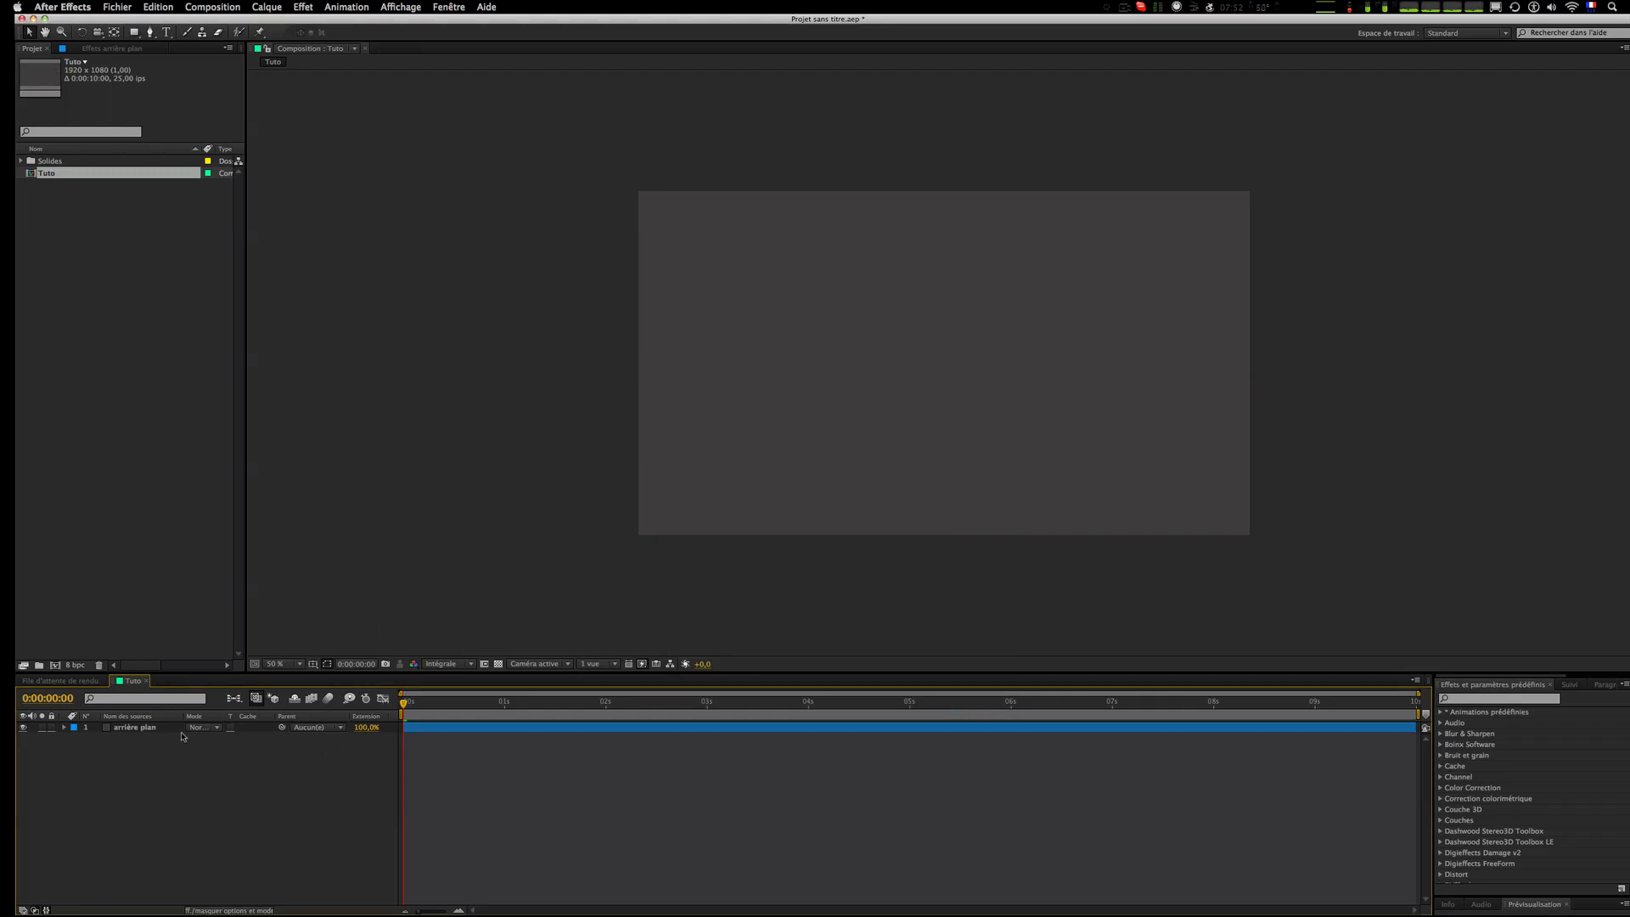
pyautogui.rightClick(193, 787)
pyautogui.moveTo(341, 798)
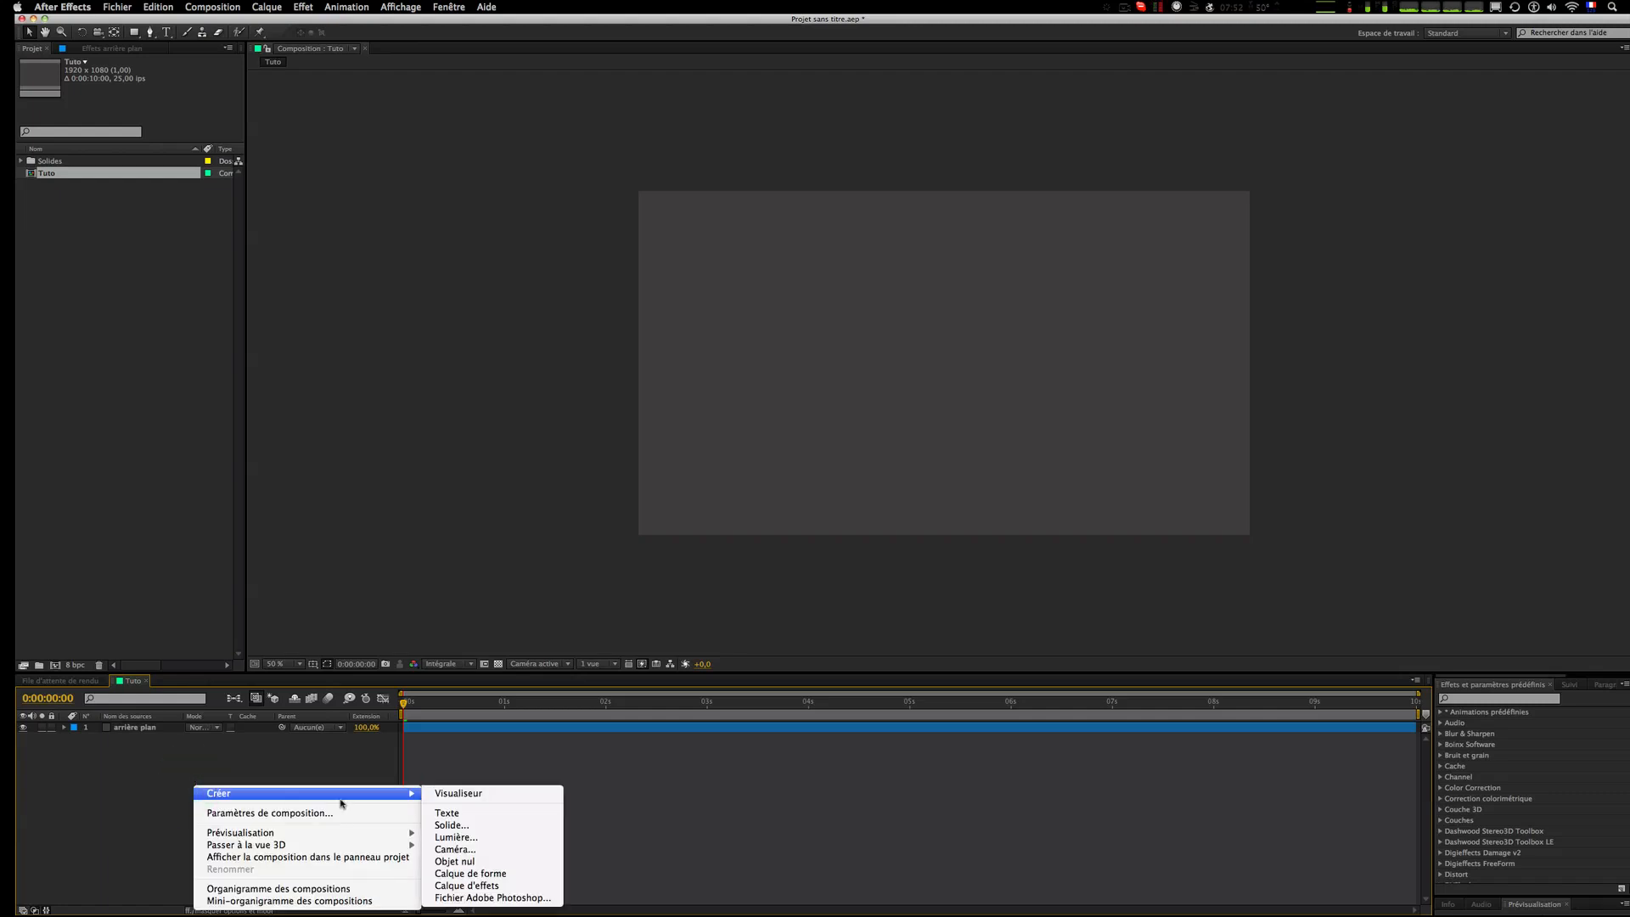
pyautogui.click(508, 825)
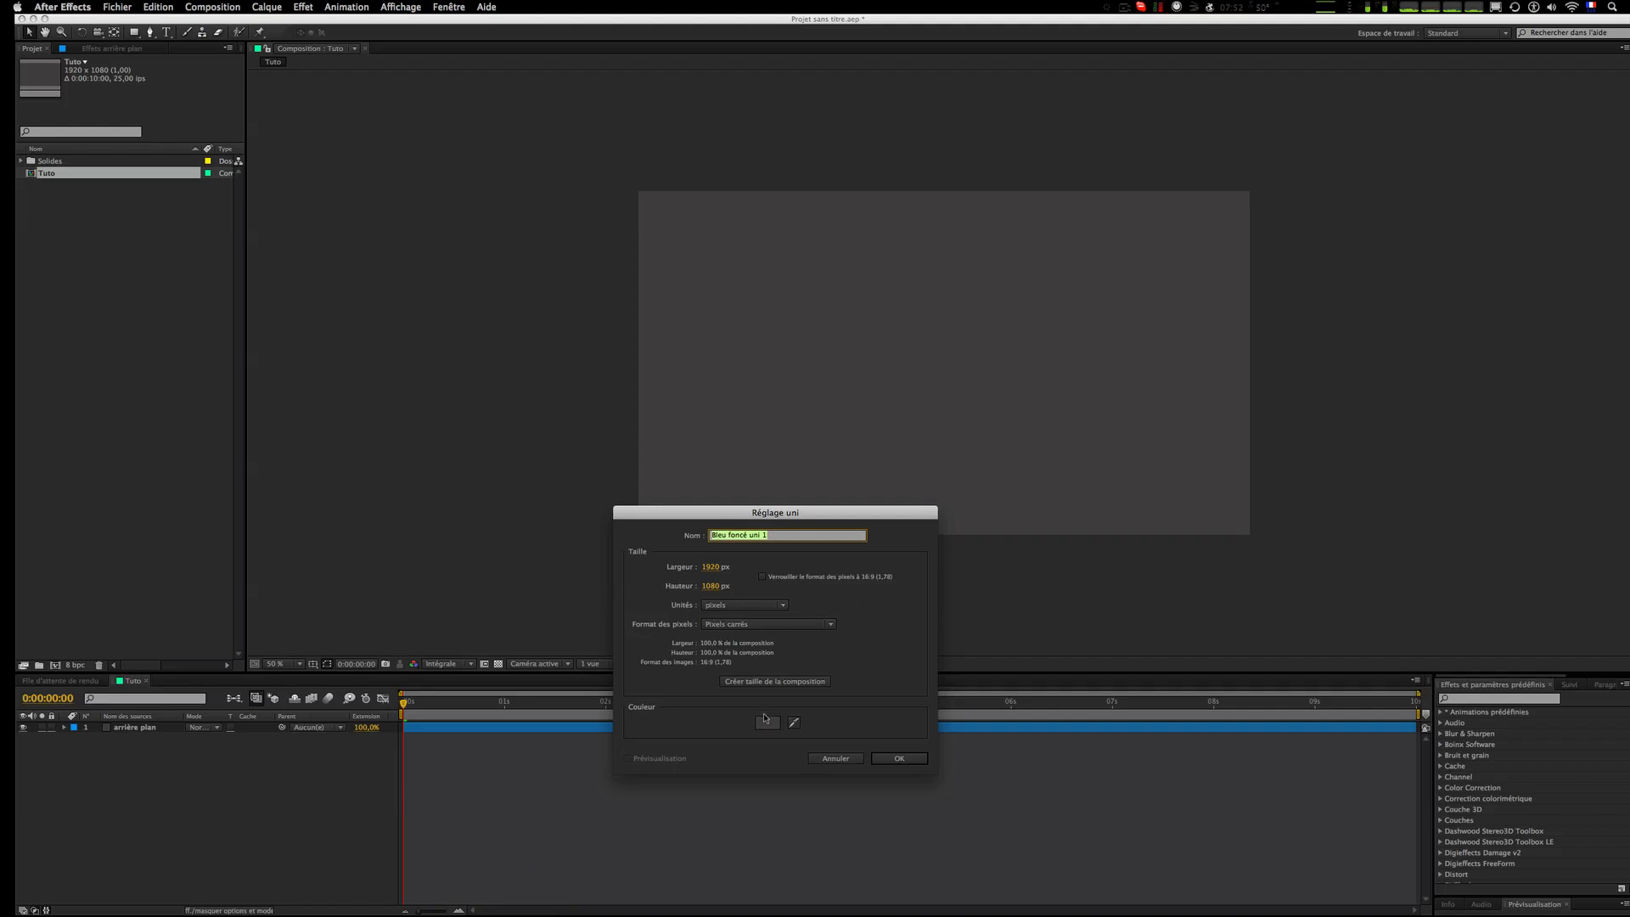
pyautogui.click(765, 718)
pyautogui.moveTo(808, 712); pyautogui.dragTo(806, 601)
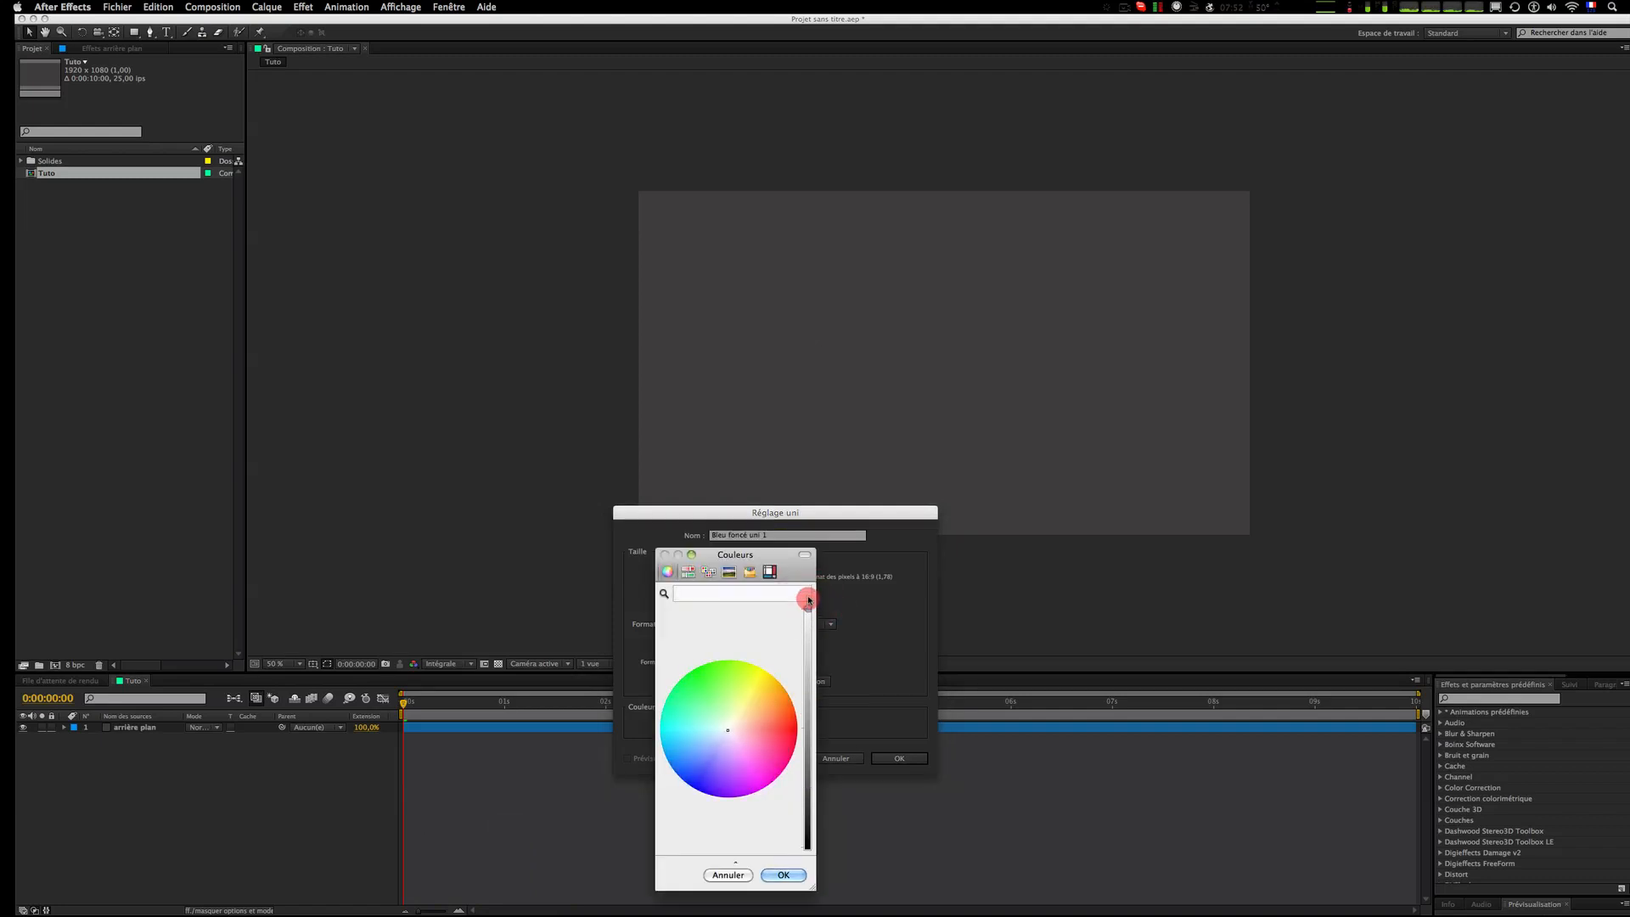
pyautogui.click(782, 875)
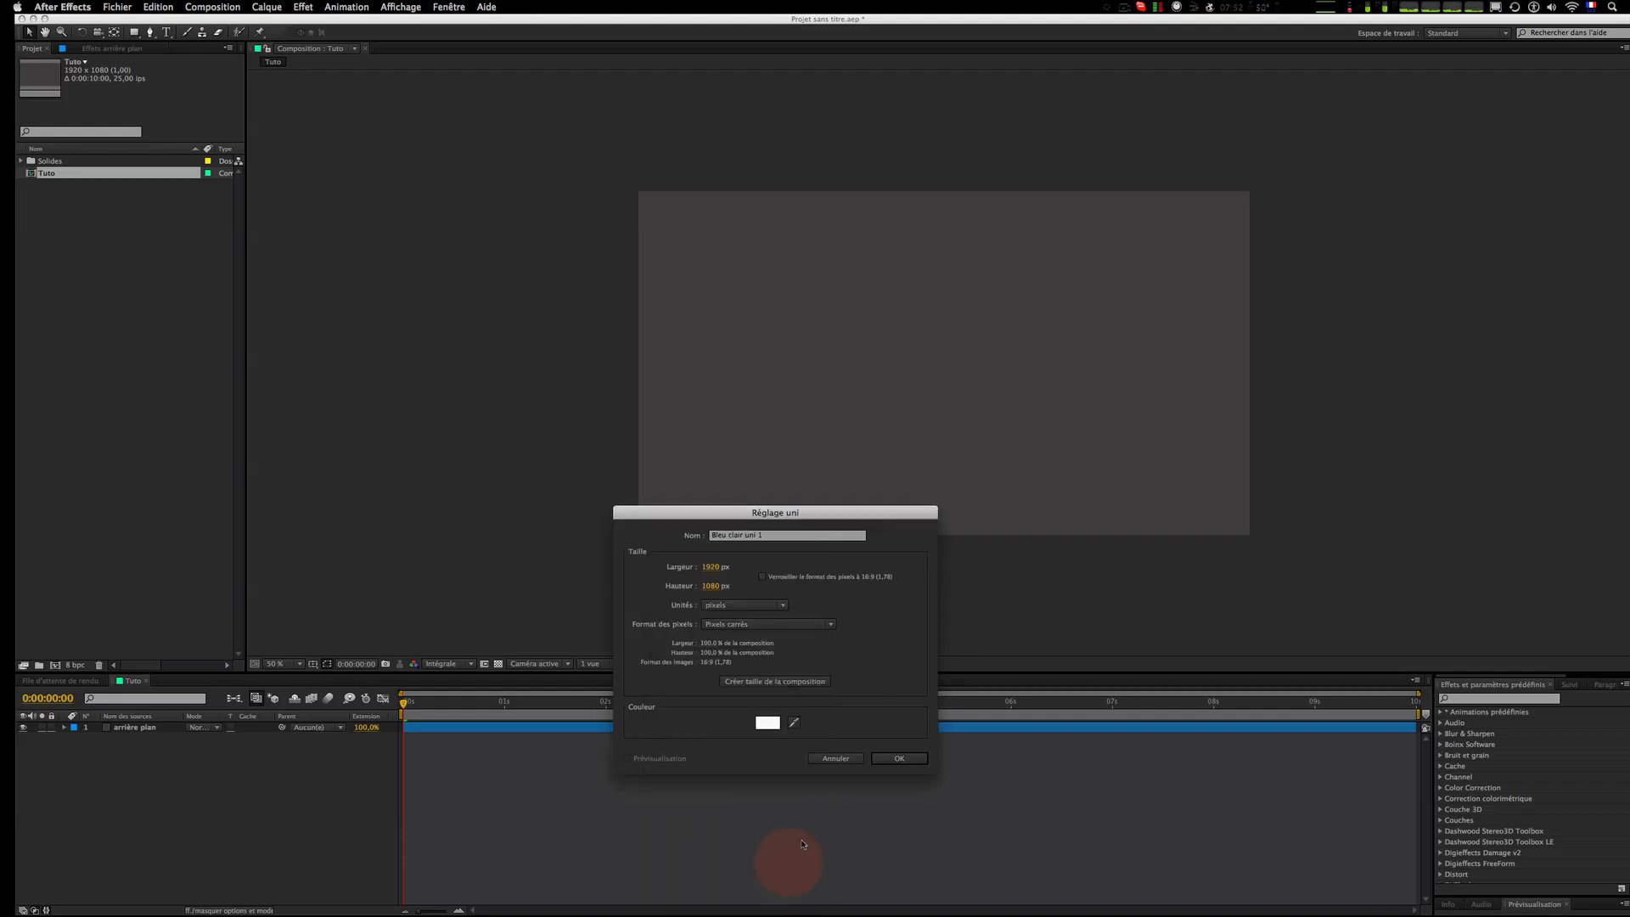
pyautogui.click(891, 759)
pyautogui.click(900, 800)
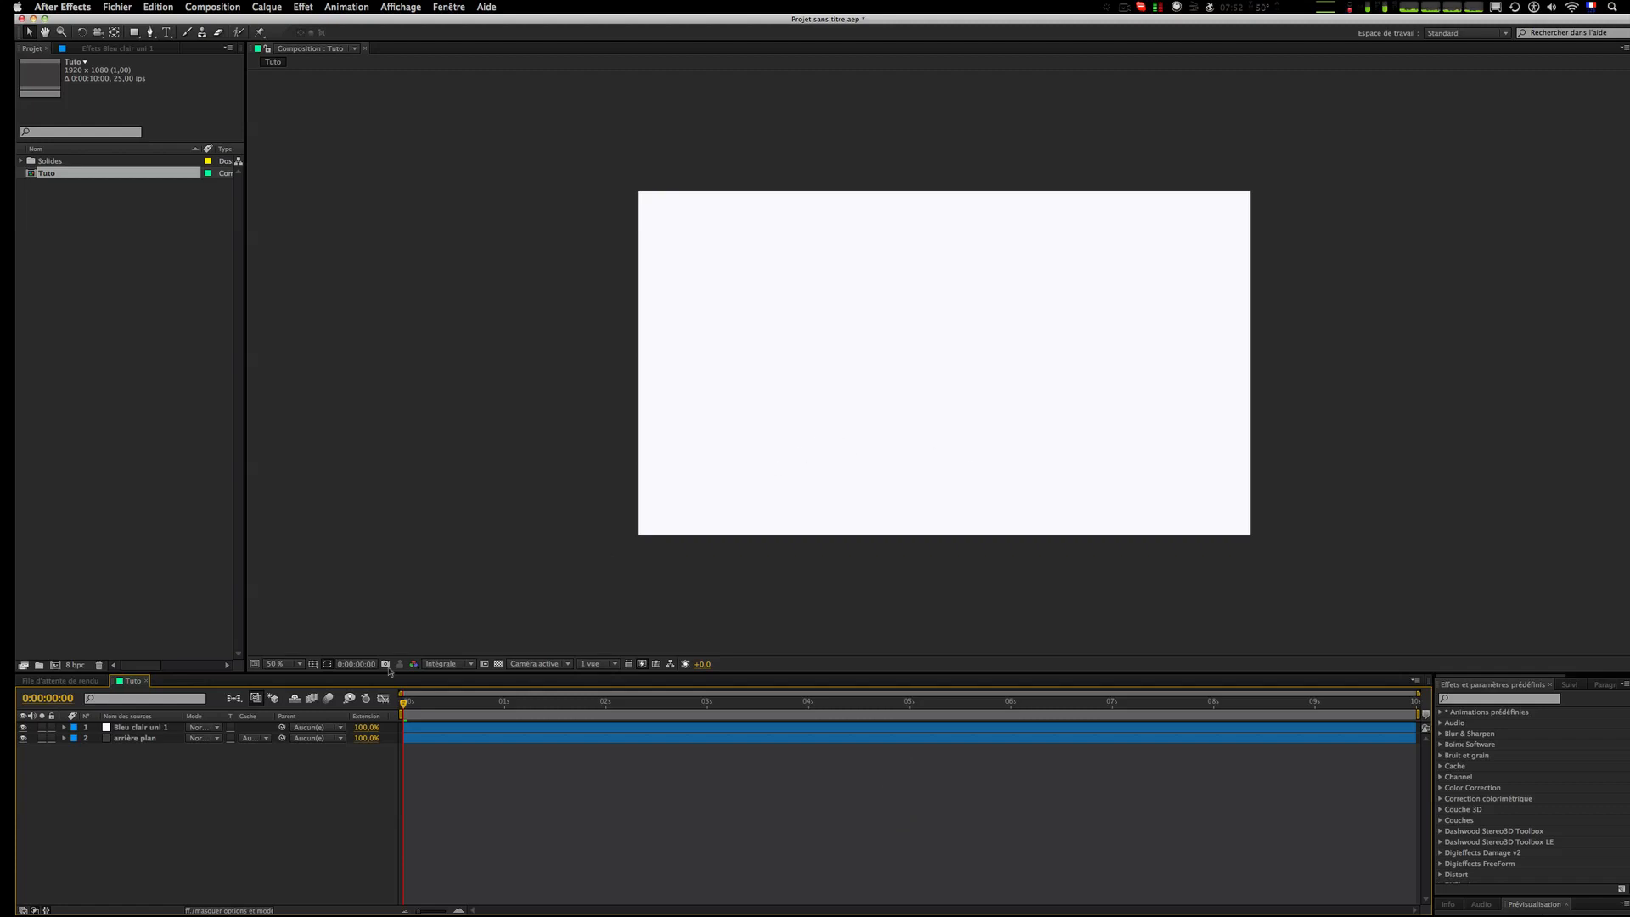
# Step: Apply the Cercle generation effect to the white solid layer, found by searching effects for "cer"
pyautogui.click(138, 727)
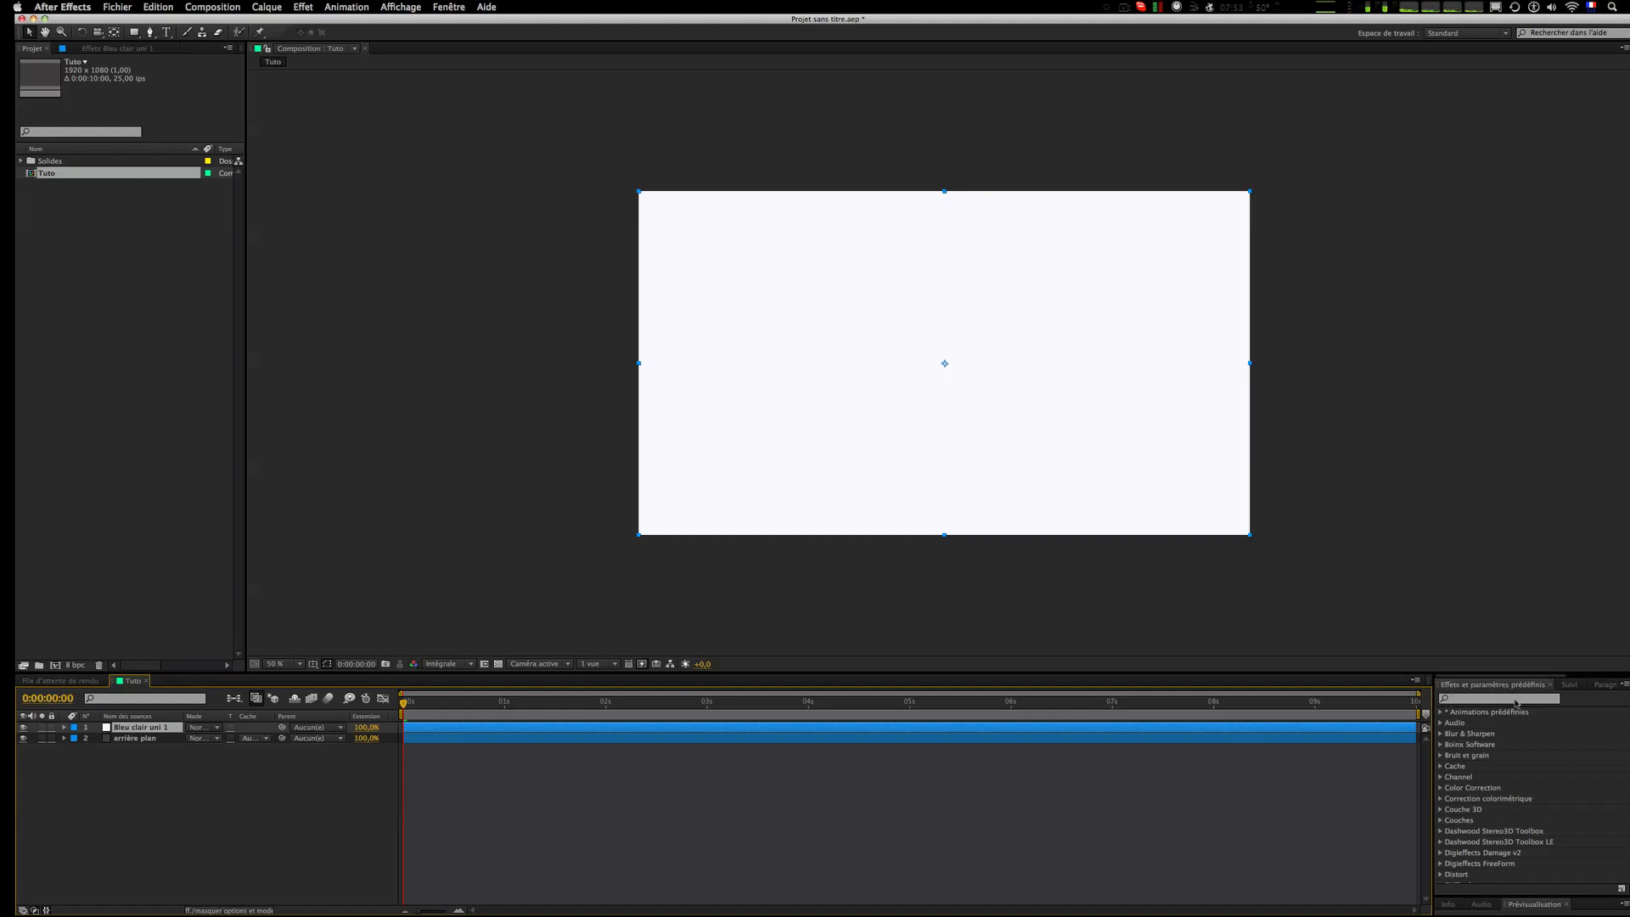
pyautogui.click(303, 7)
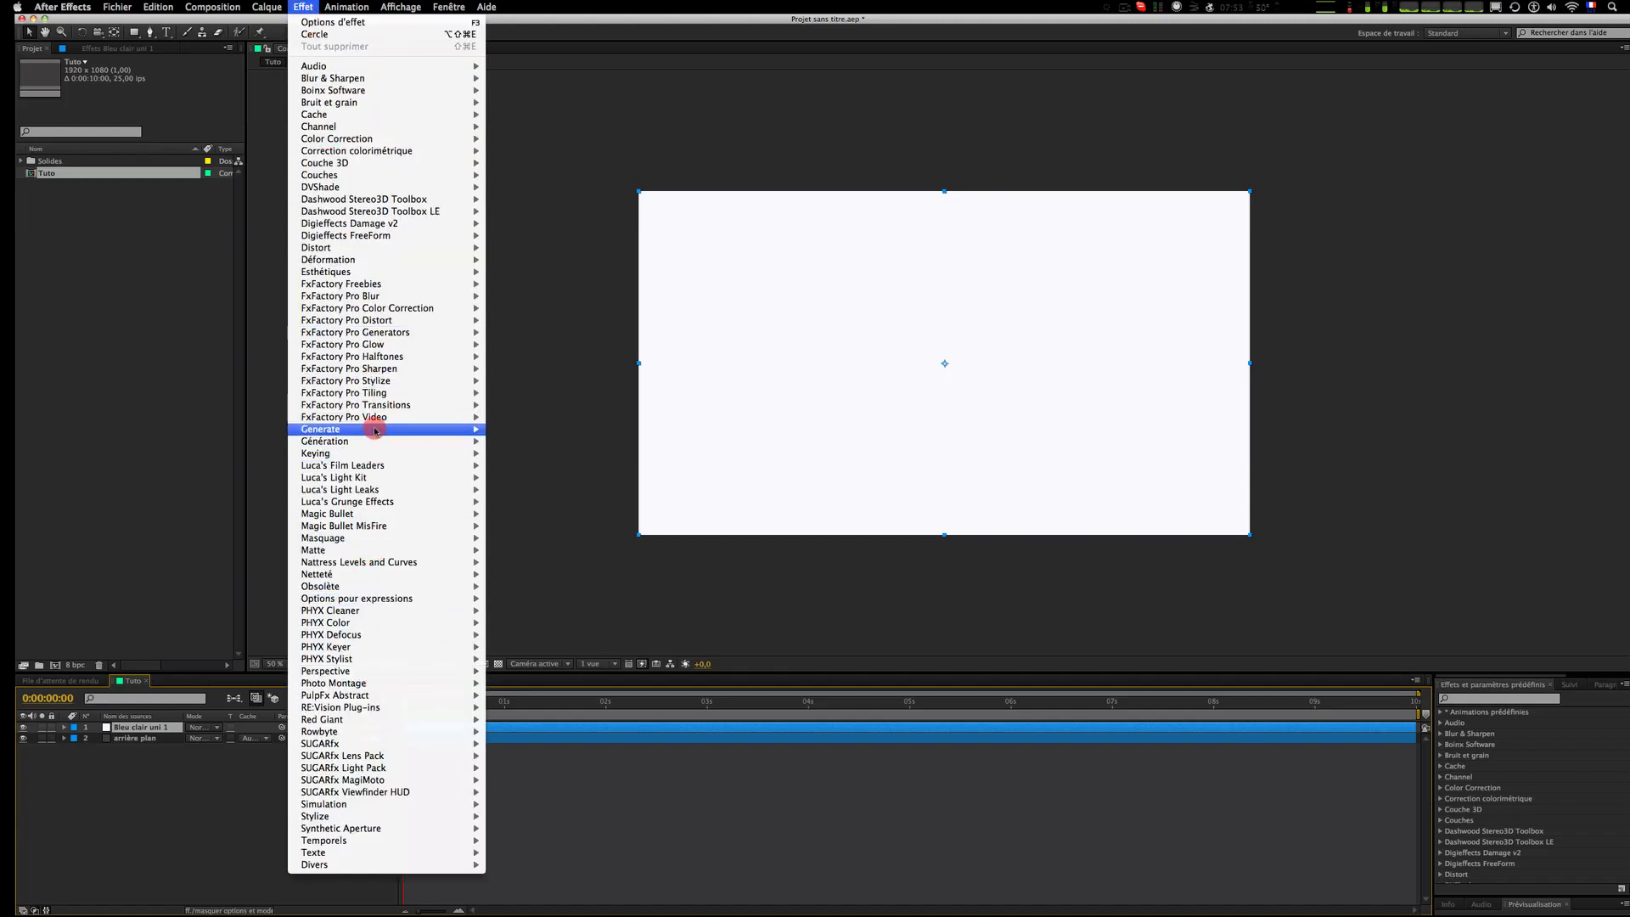
pyautogui.moveTo(371, 436)
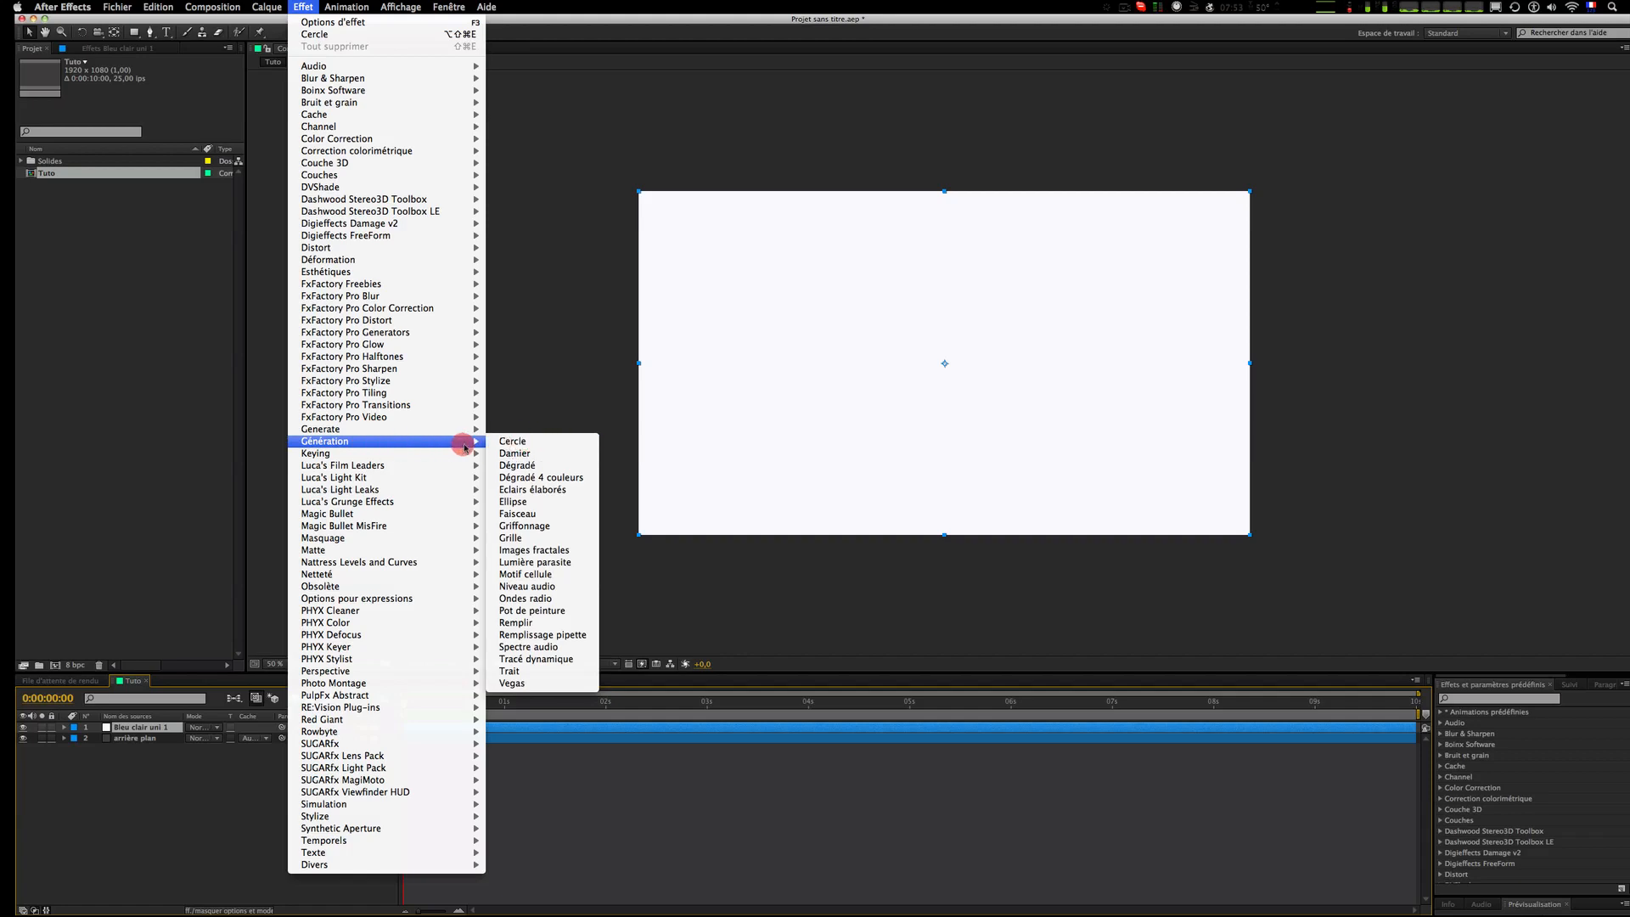
pyautogui.click(1427, 682)
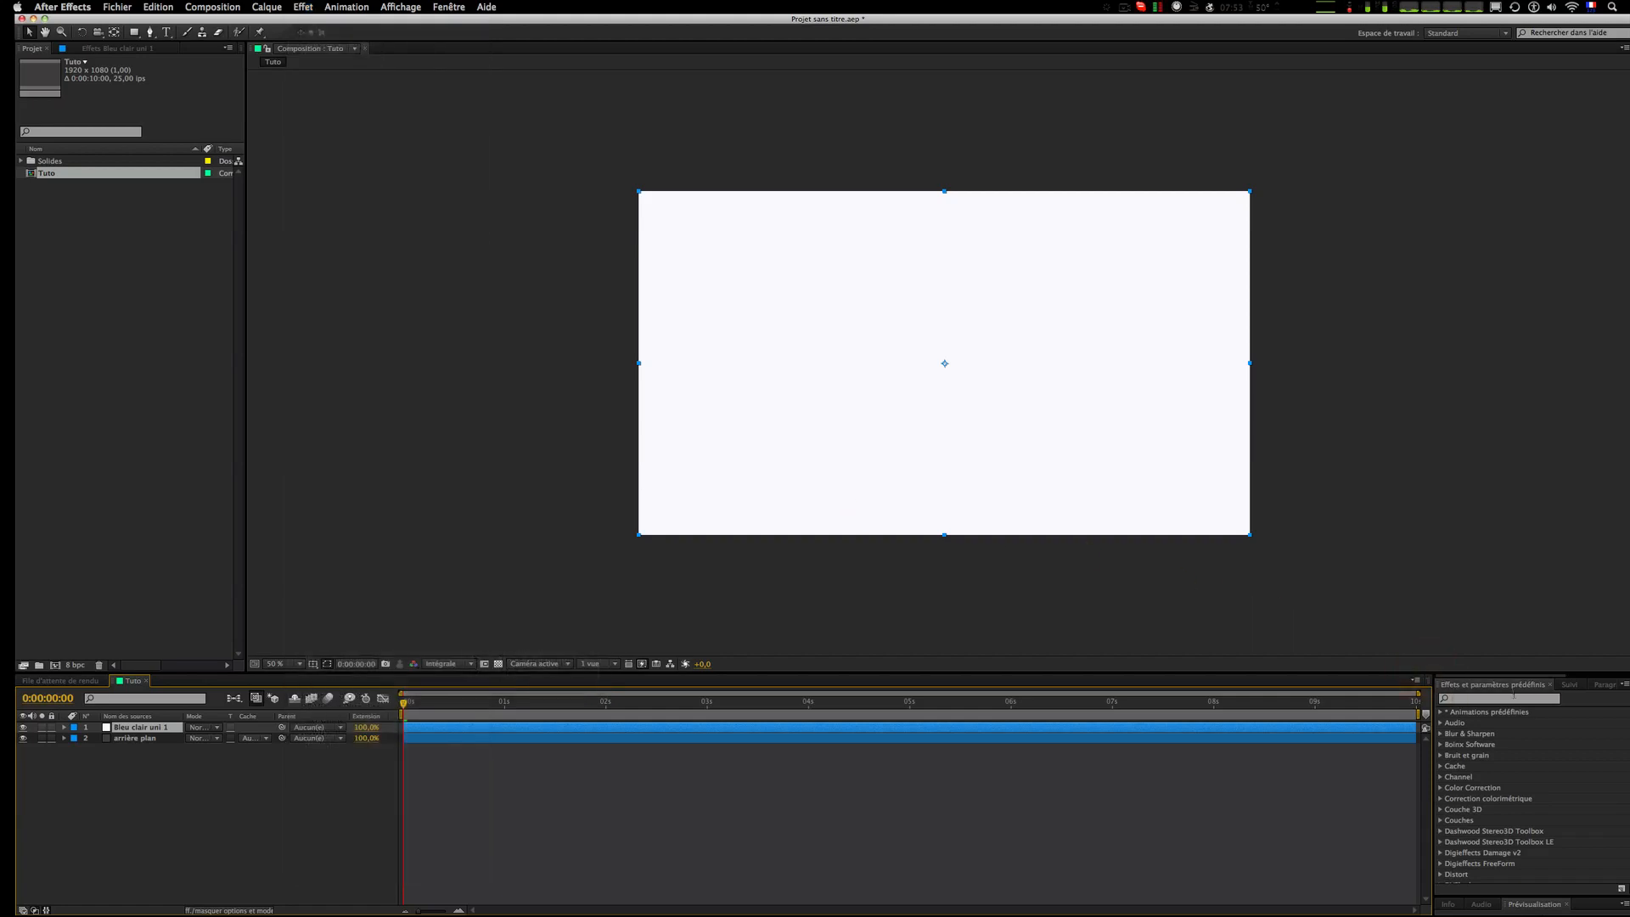
pyautogui.click(1508, 698)
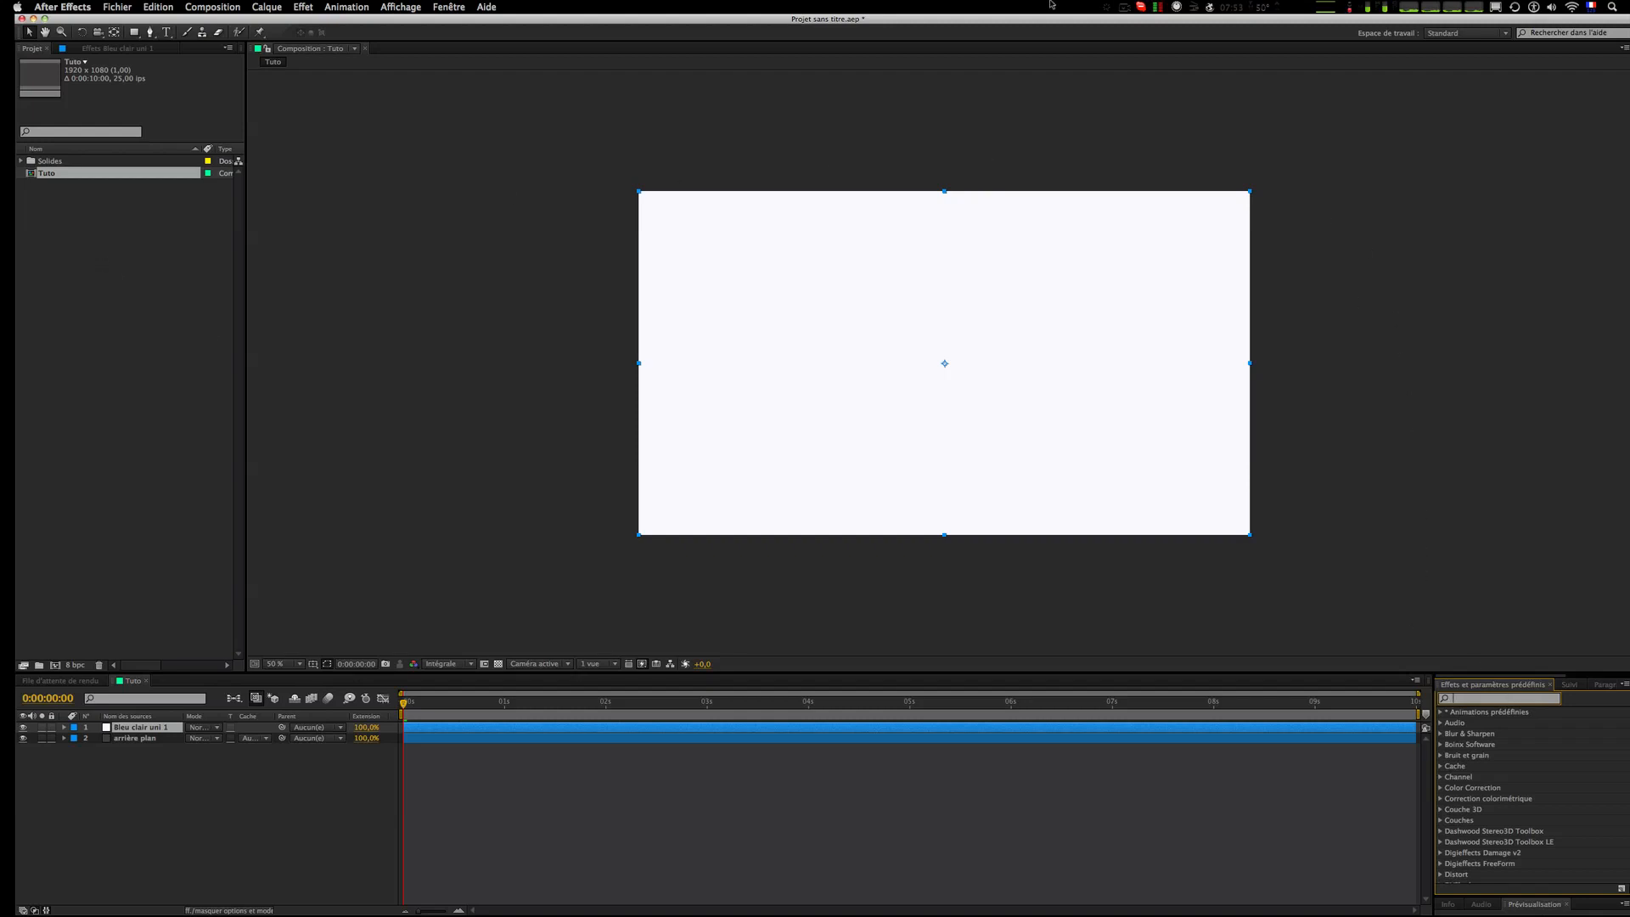
pyautogui.moveTo(1044, 20); pyautogui.dragTo(1032, 19)
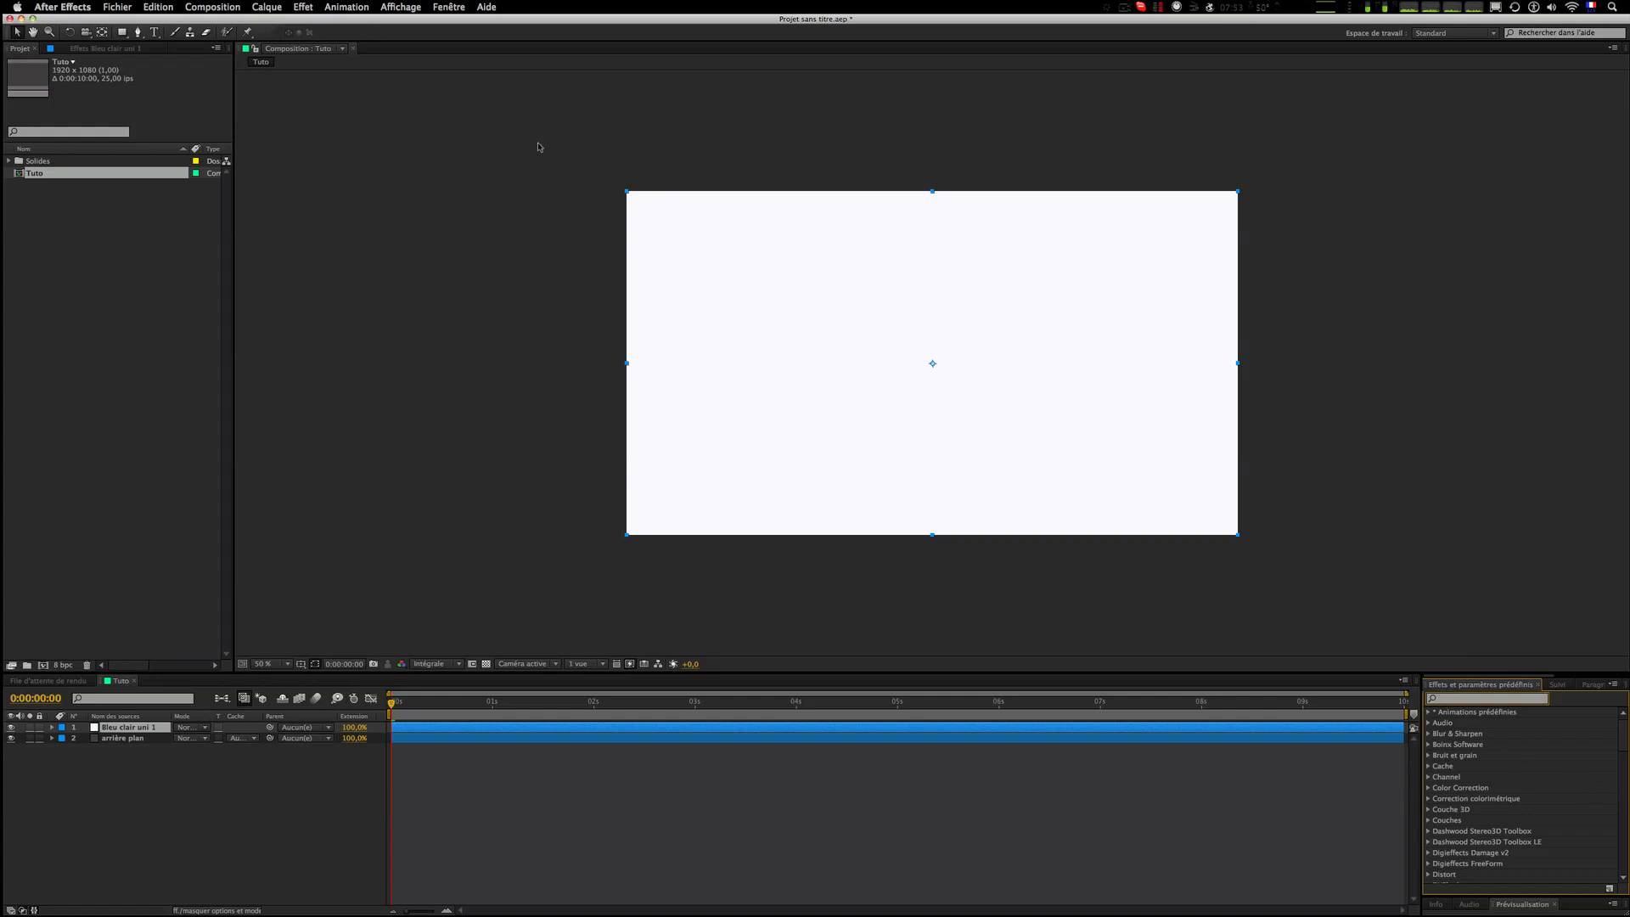
pyautogui.click(266, 7)
pyautogui.click(366, 399)
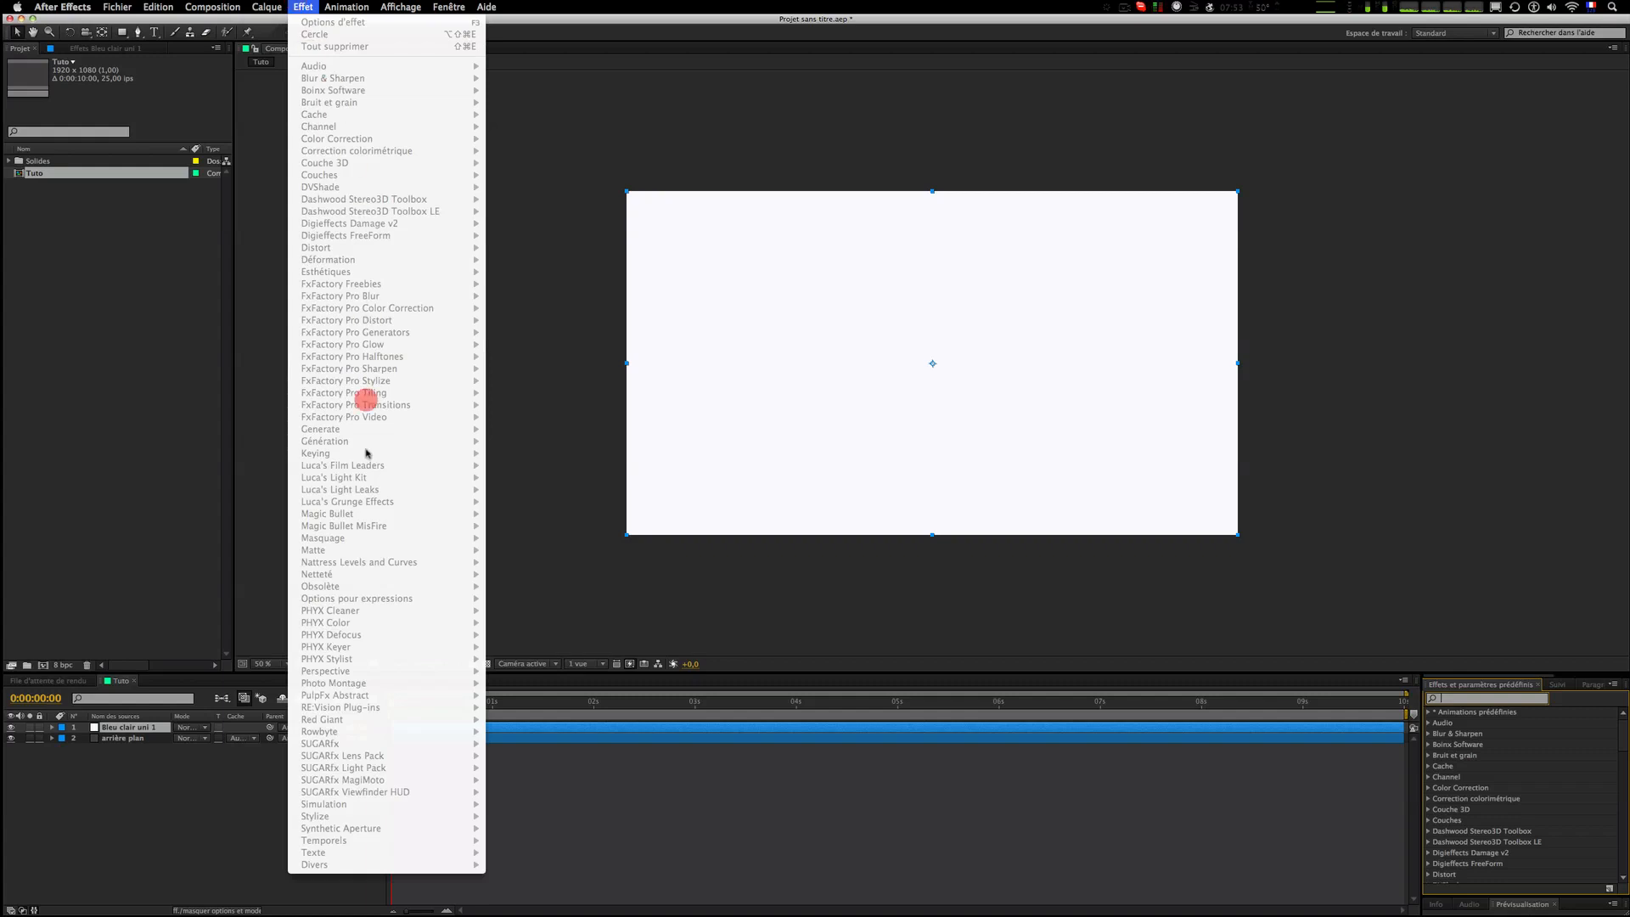
pyautogui.click(993, 604)
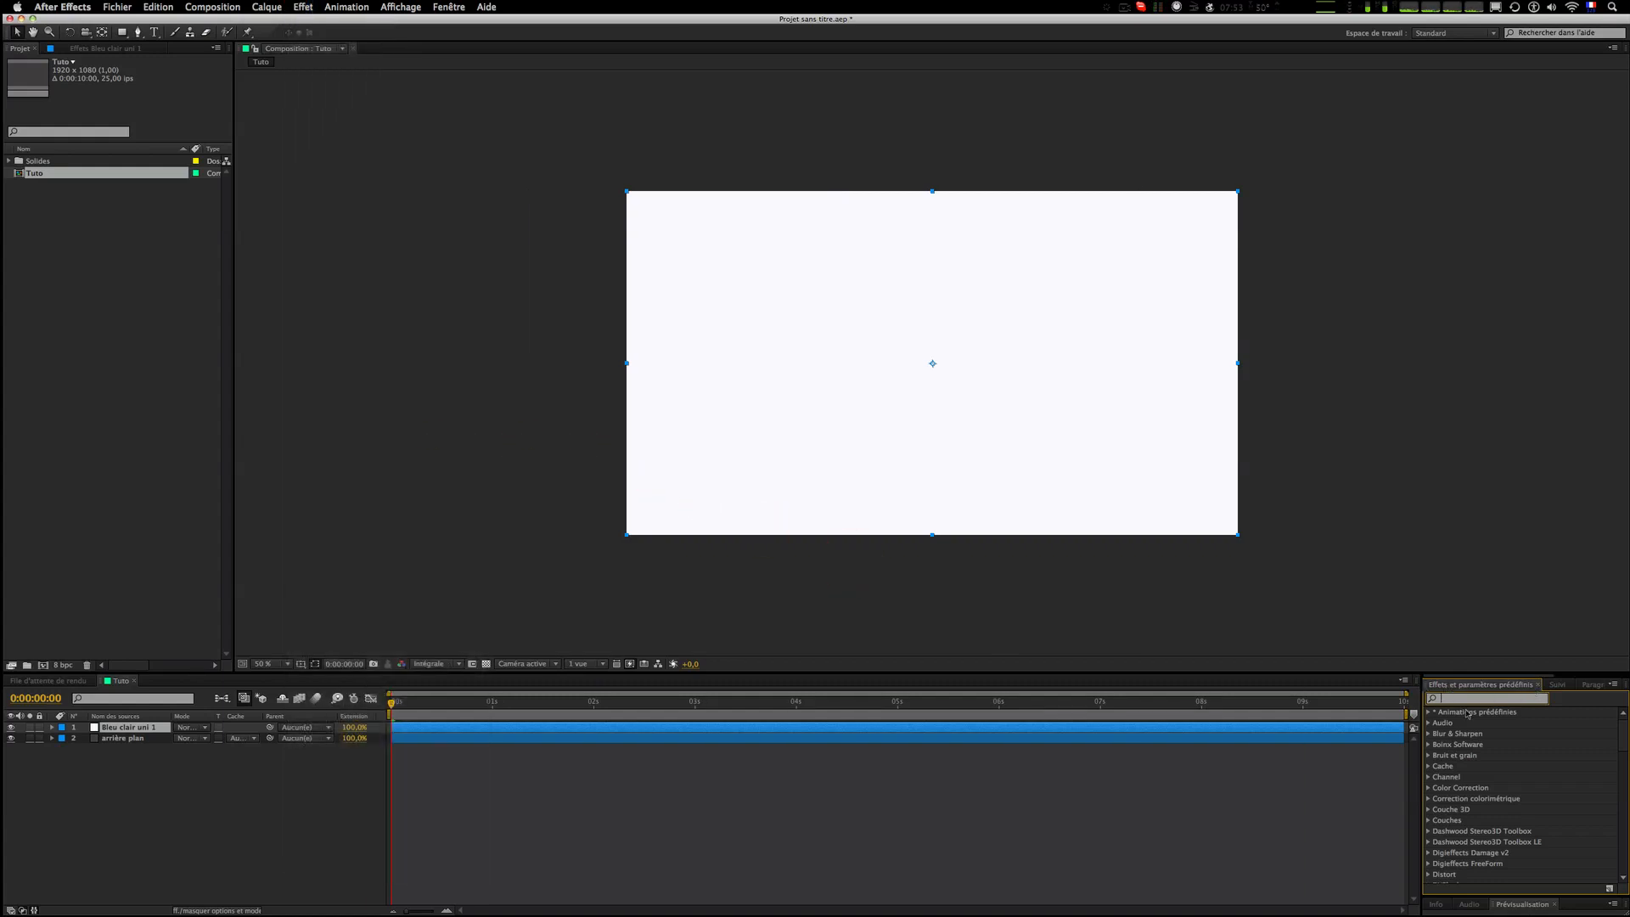
pyautogui.write('cercle')
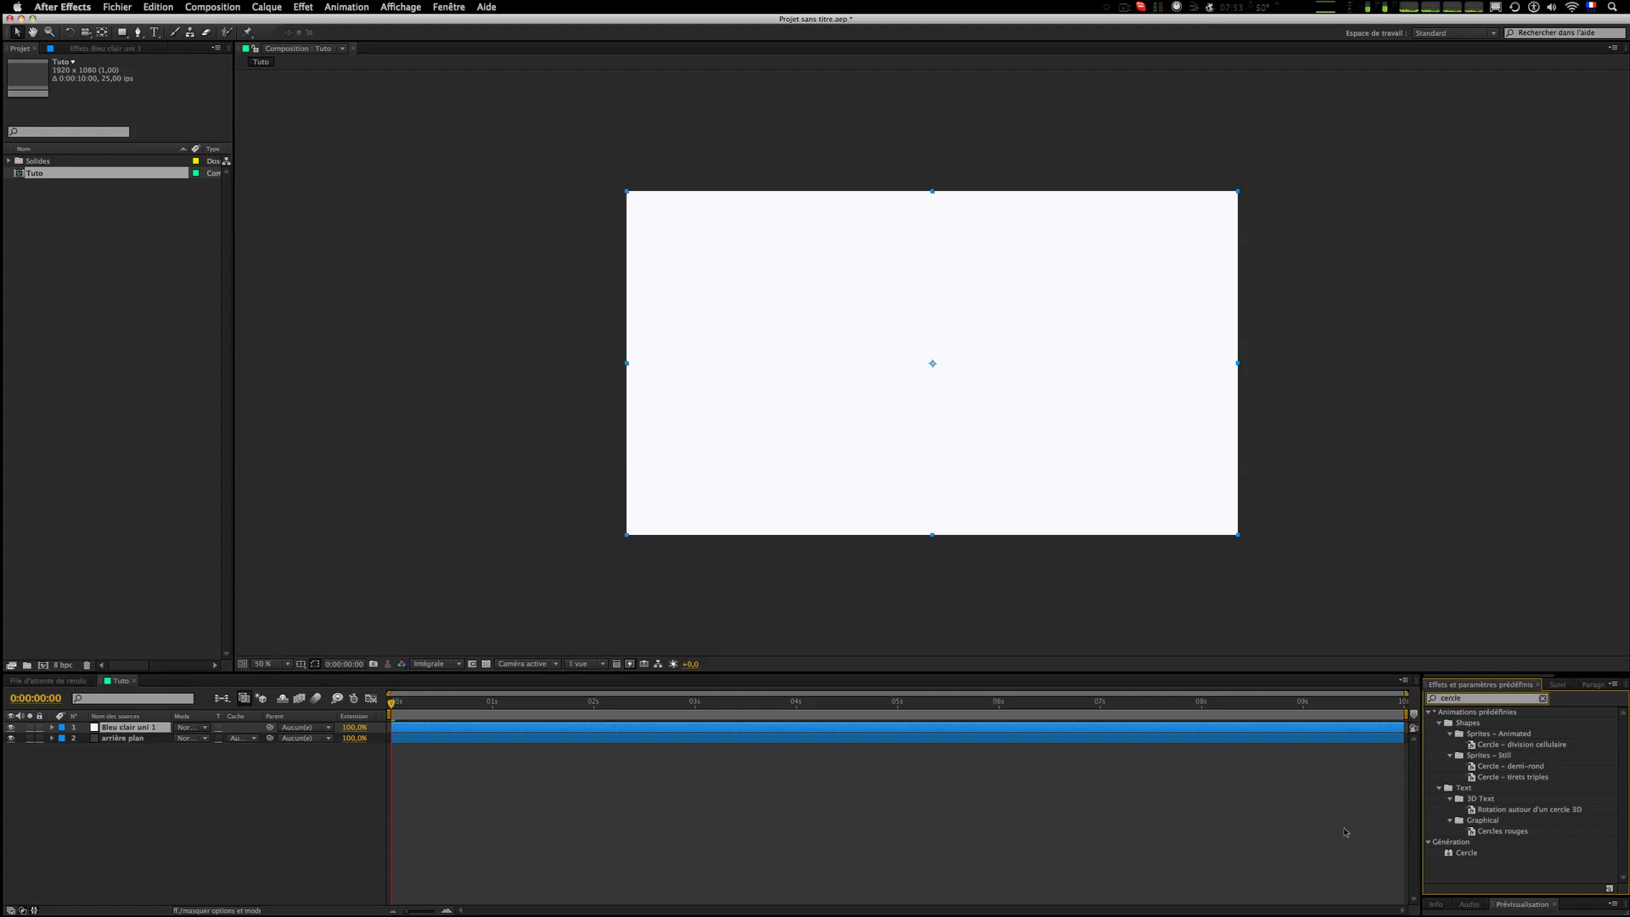
pyautogui.moveTo(1455, 853)
pyautogui.mouseDown()
pyautogui.moveTo(1521, 854)
pyautogui.moveTo(879, 830)
pyautogui.moveTo(517, 733)
pyautogui.mouseUp()
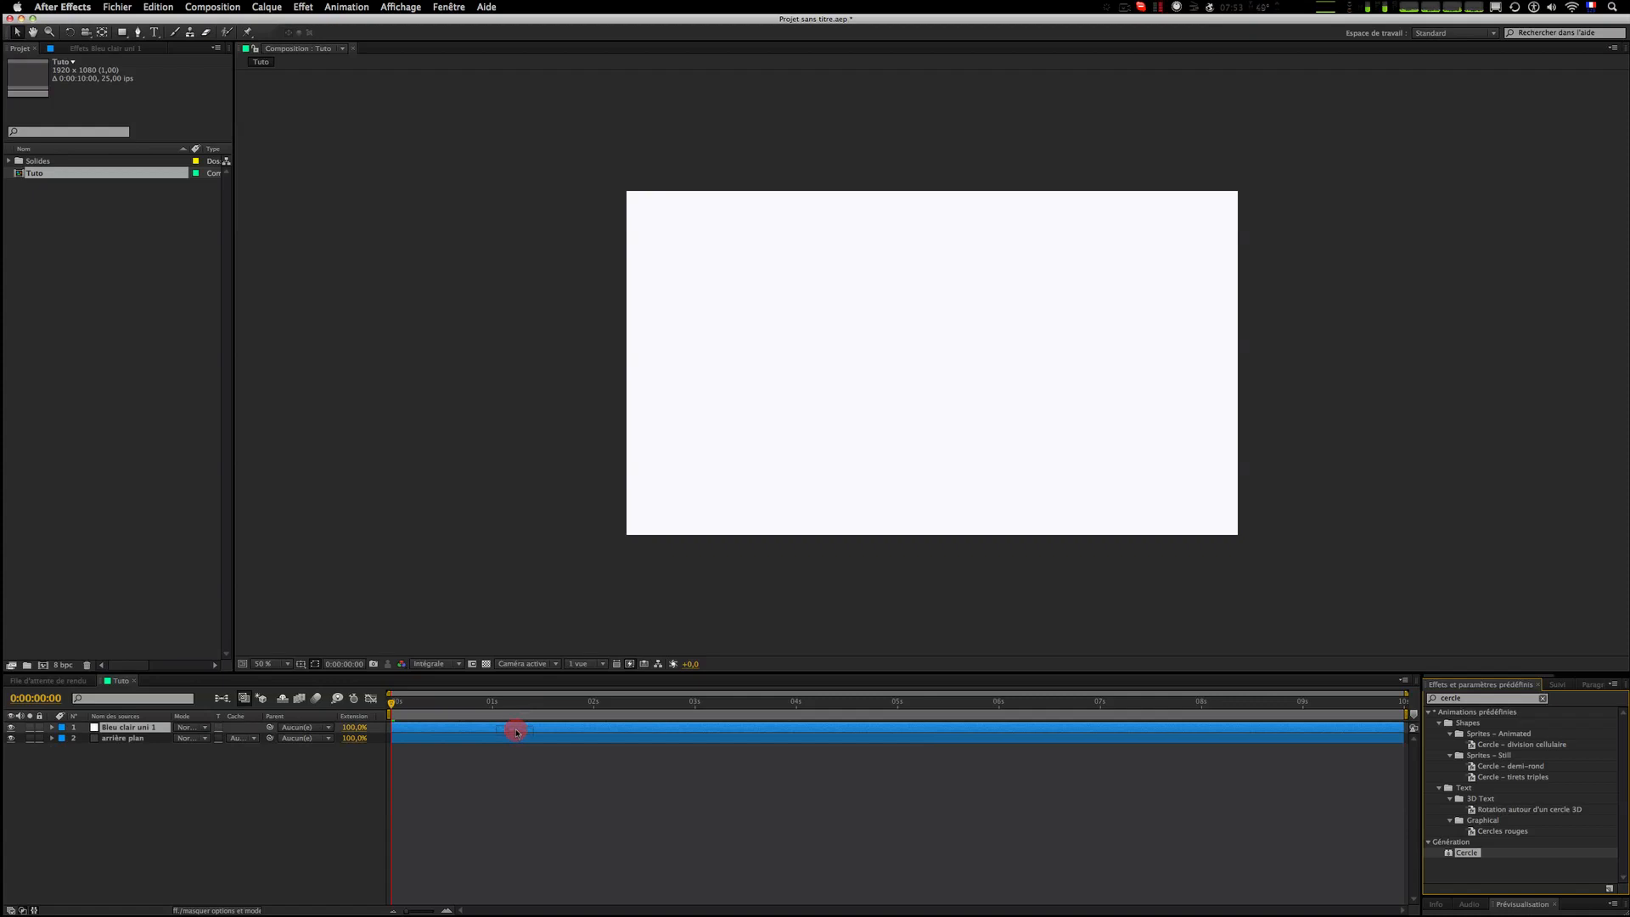
pyautogui.moveTo(517, 733); pyautogui.dragTo(517, 734)
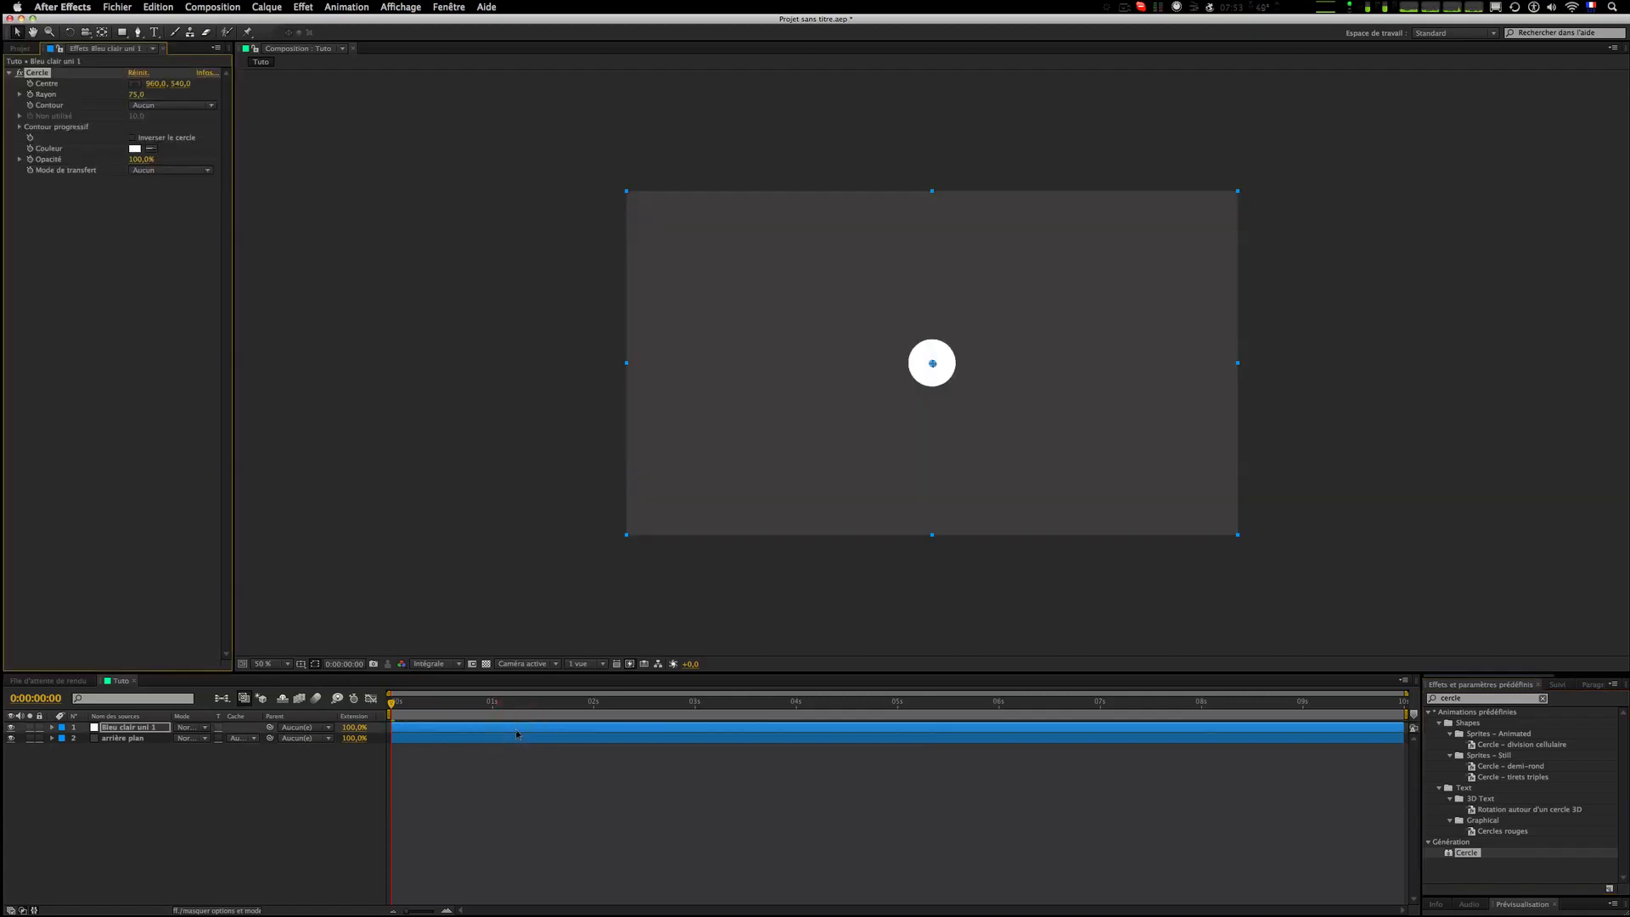
pyautogui.click(600, 808)
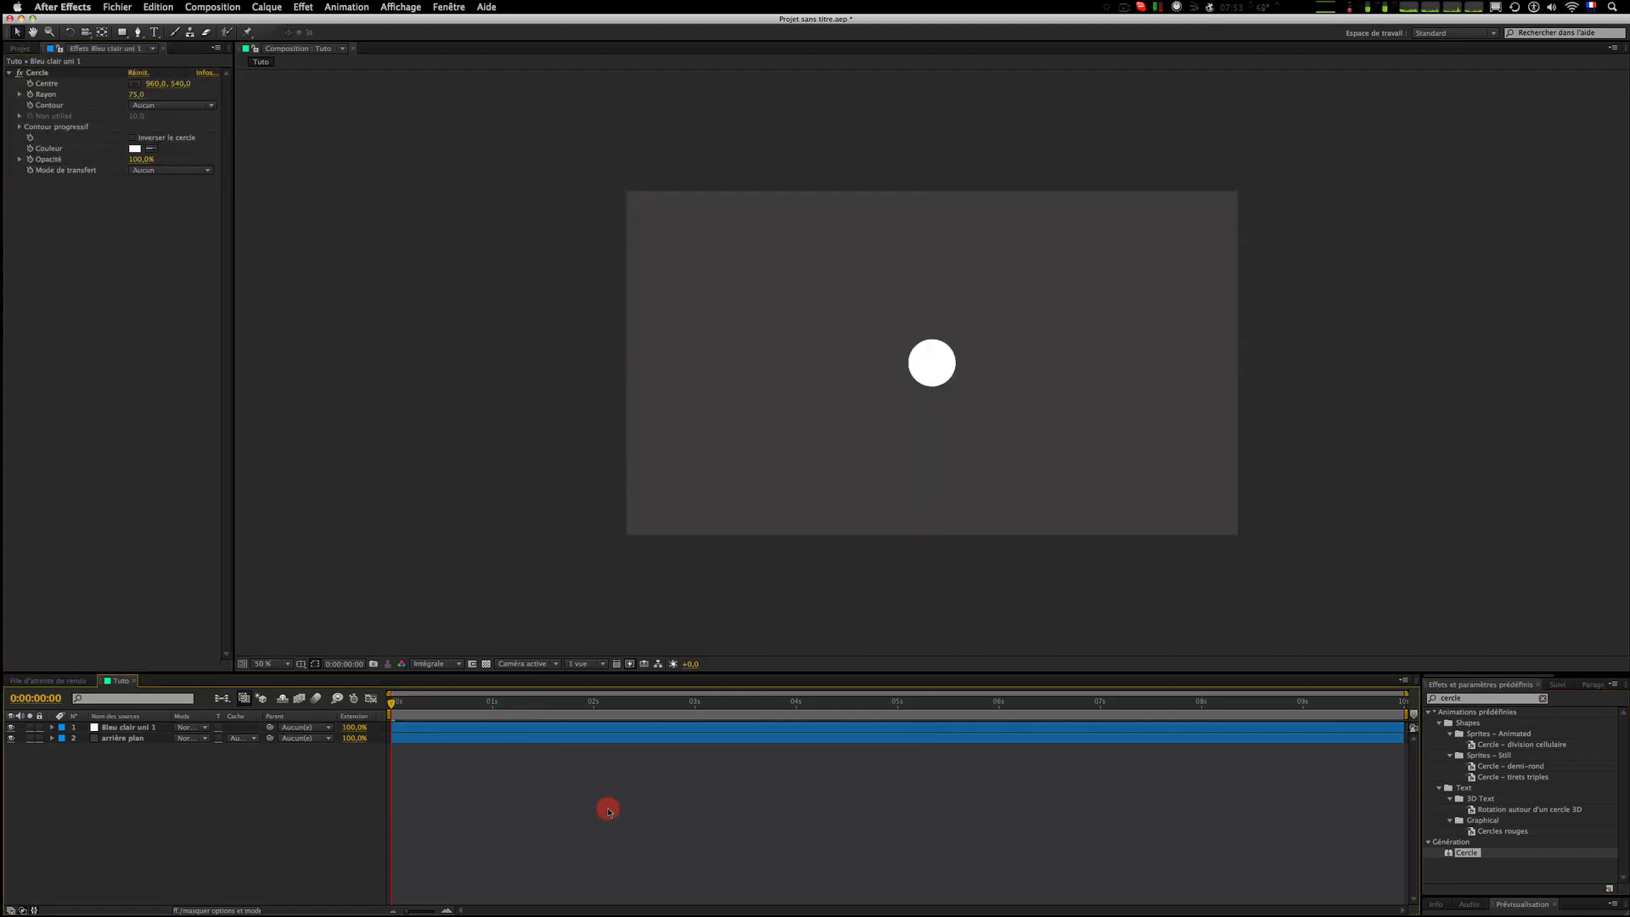
pyautogui.click(711, 727)
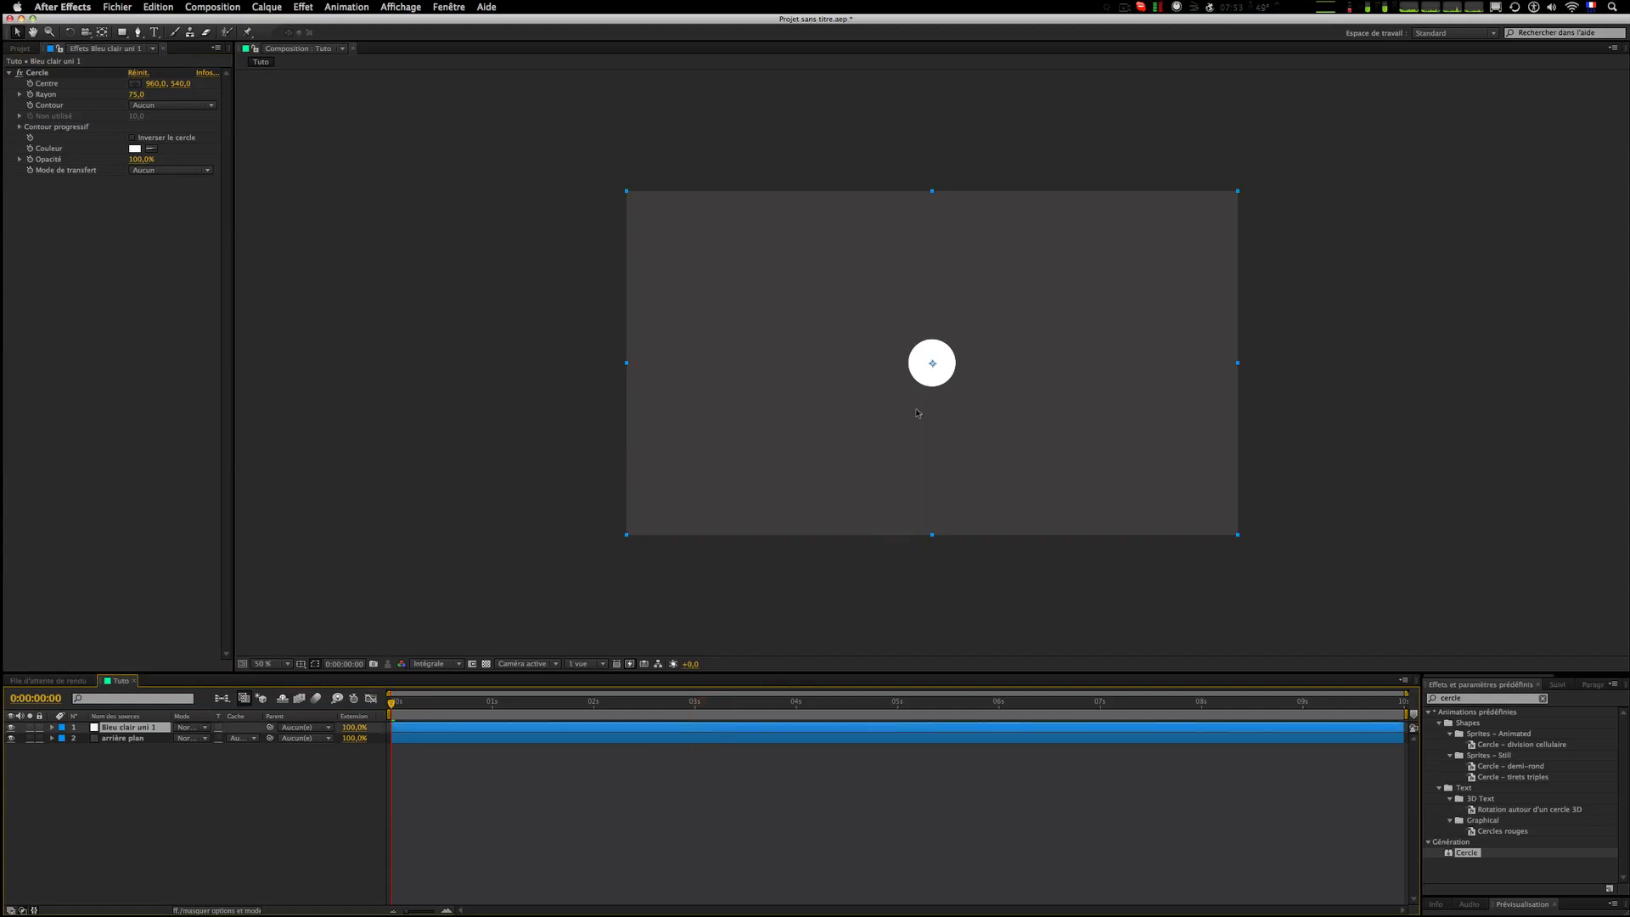
pyautogui.click(134, 149)
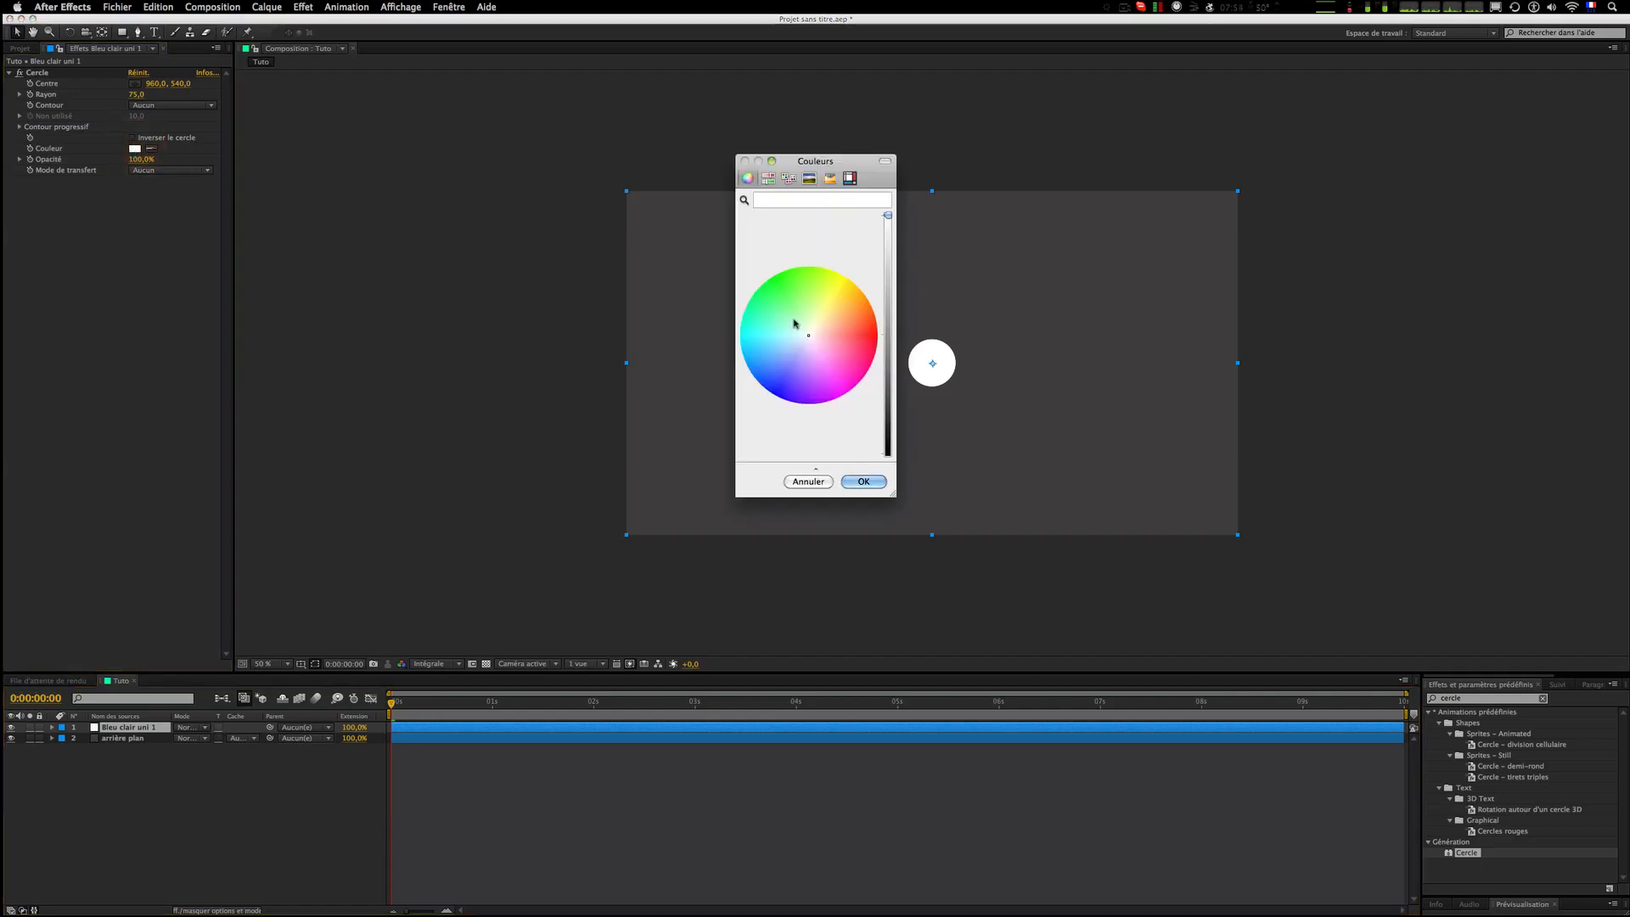
pyautogui.click(875, 303)
pyautogui.click(776, 313)
pyautogui.click(808, 221)
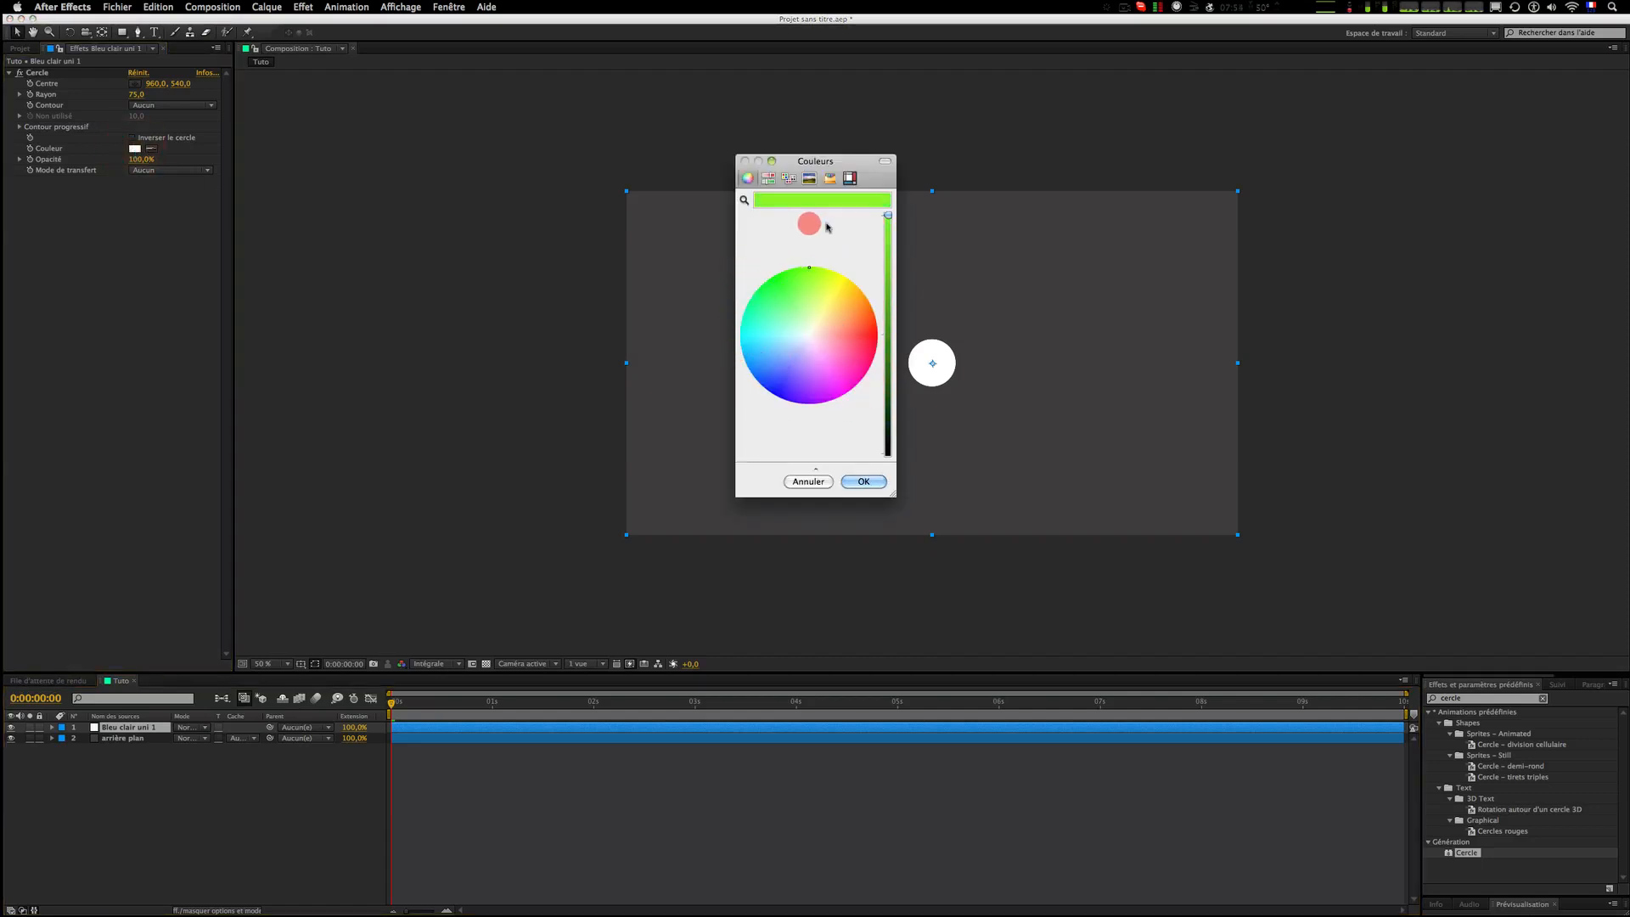
pyautogui.click(813, 481)
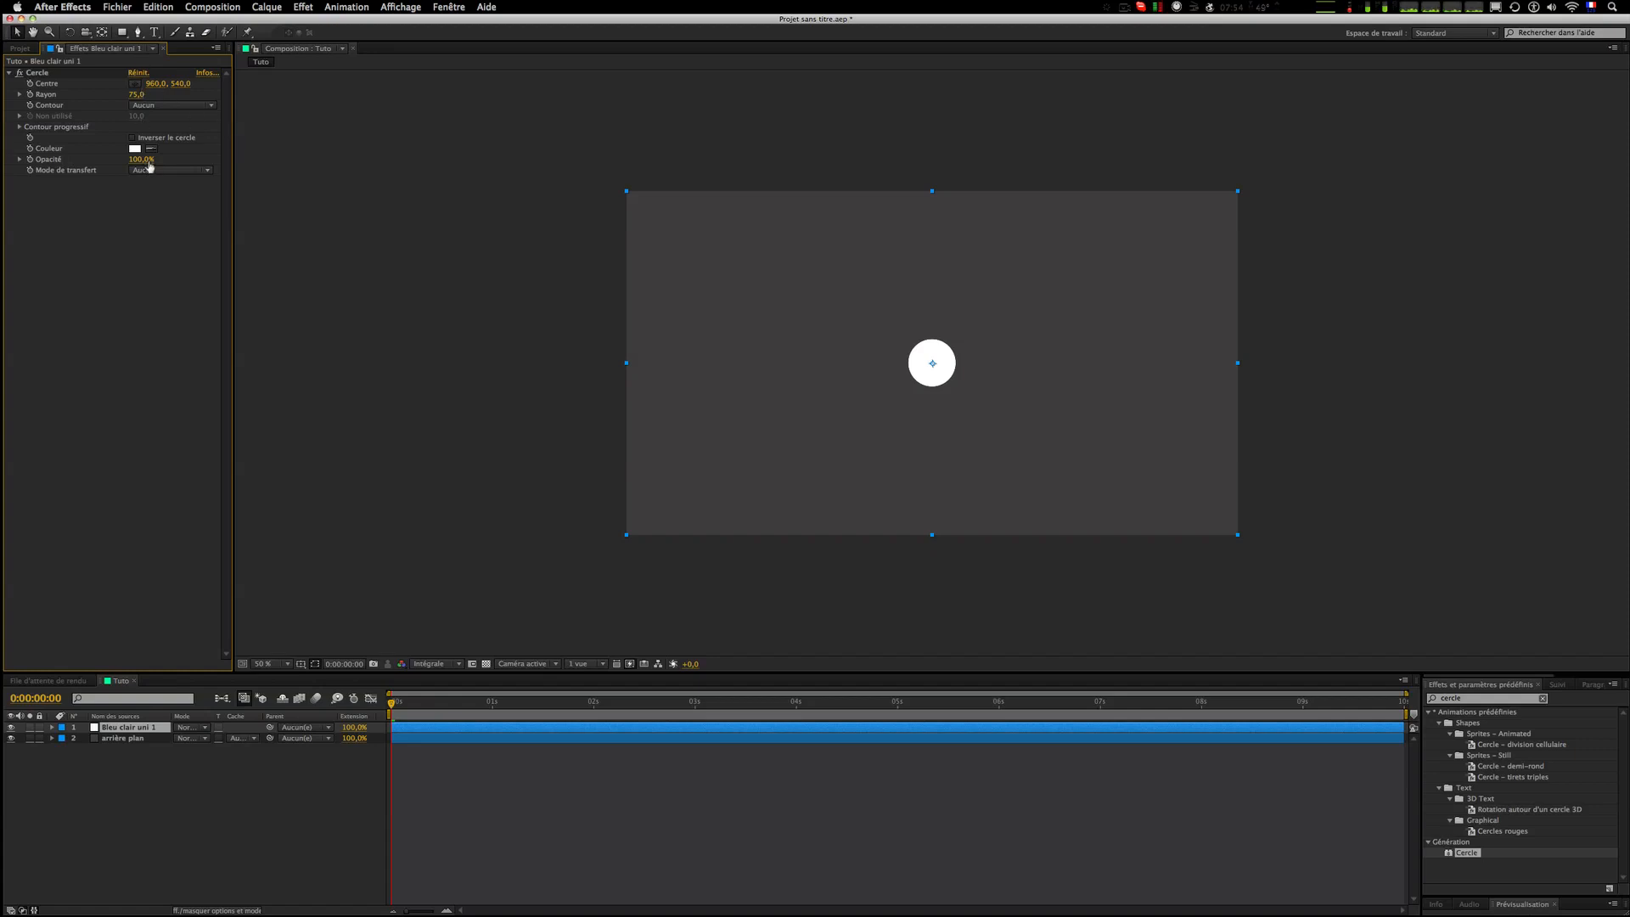
# Step: Turn on keyframing for the Cercle effect's radius and show its animated properties in the timeline
pyautogui.moveTo(149, 166)
pyautogui.mouseDown()
pyautogui.moveTo(75, 160)
pyautogui.moveTo(359, 175)
pyautogui.moveTo(218, 168)
pyautogui.moveTo(371, 160)
pyautogui.mouseUp()
pyautogui.click(135, 233)
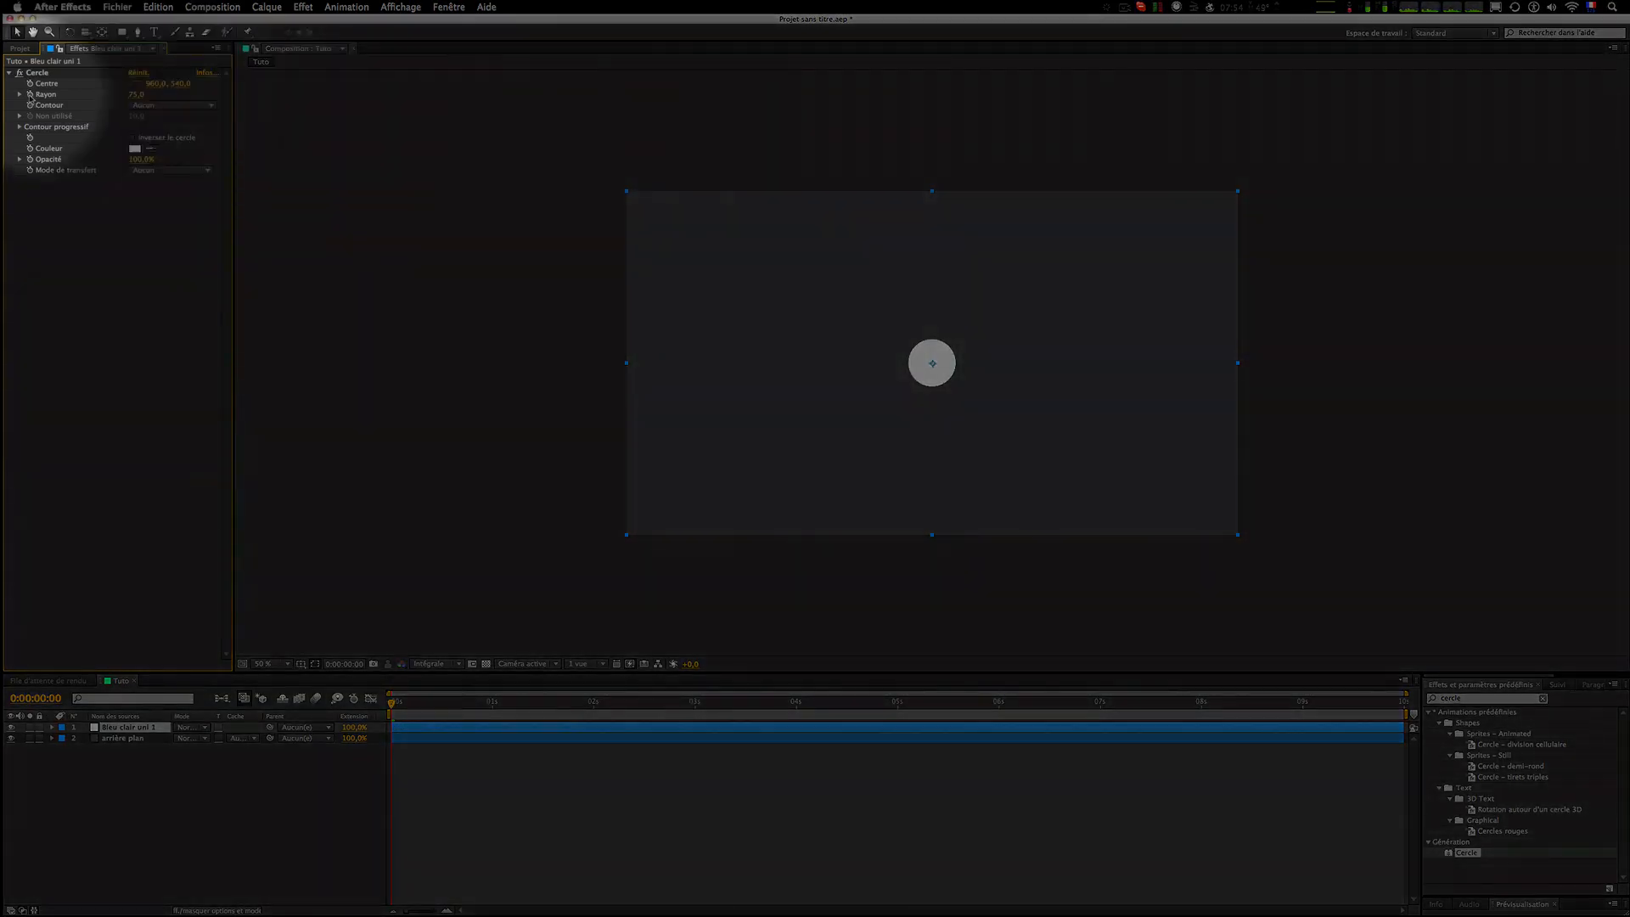
pyautogui.click(31, 95)
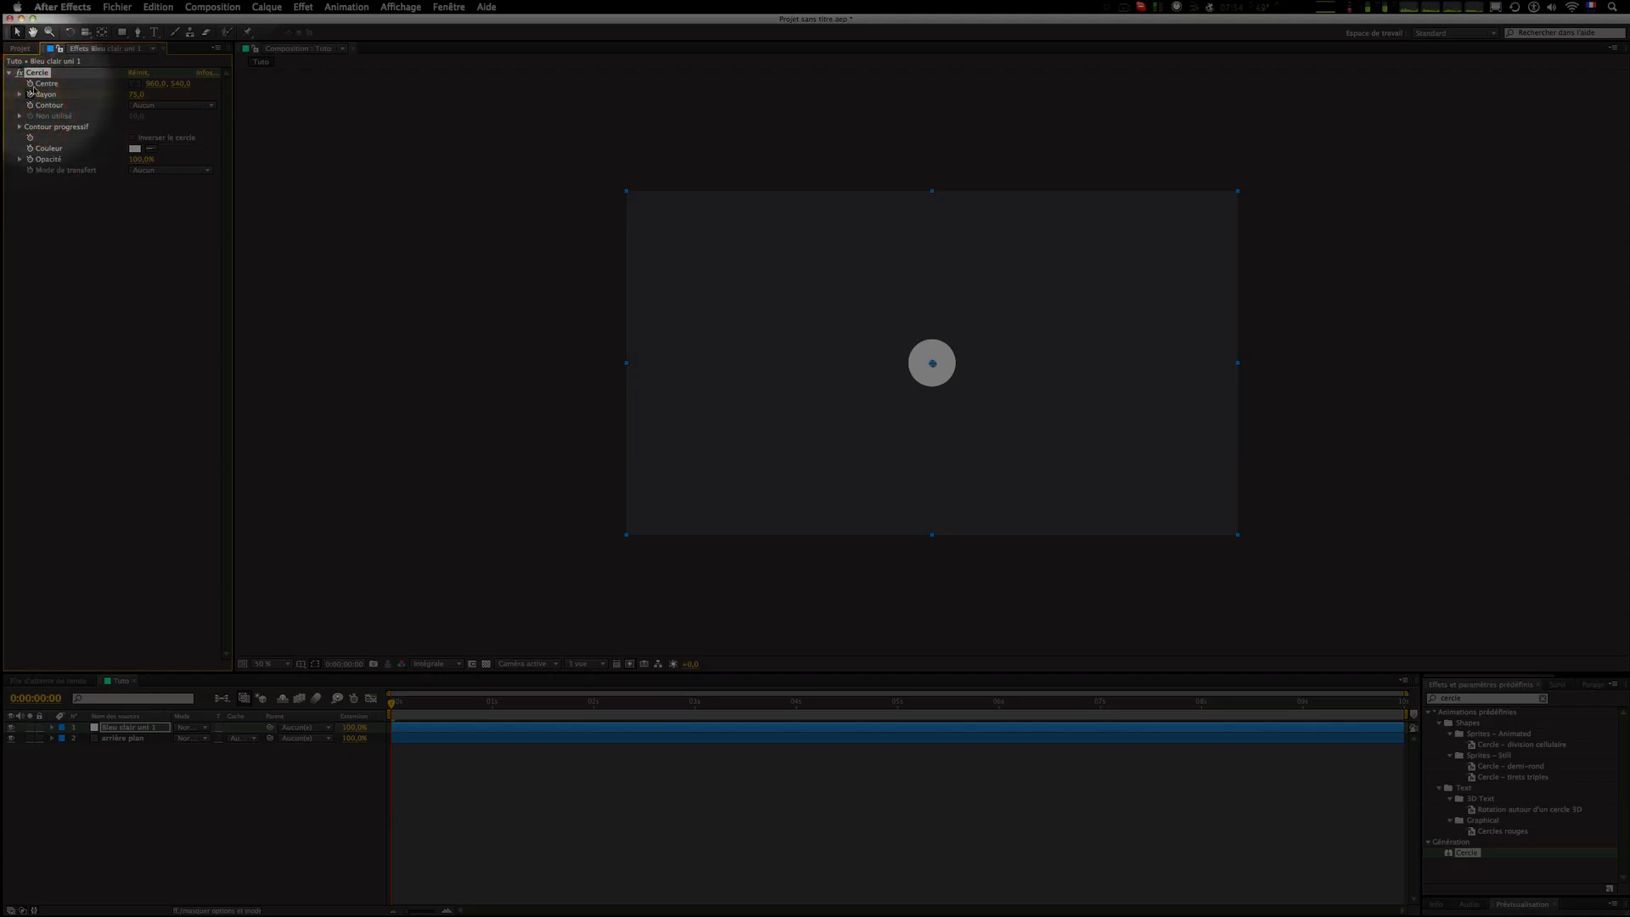
pyautogui.click(140, 727)
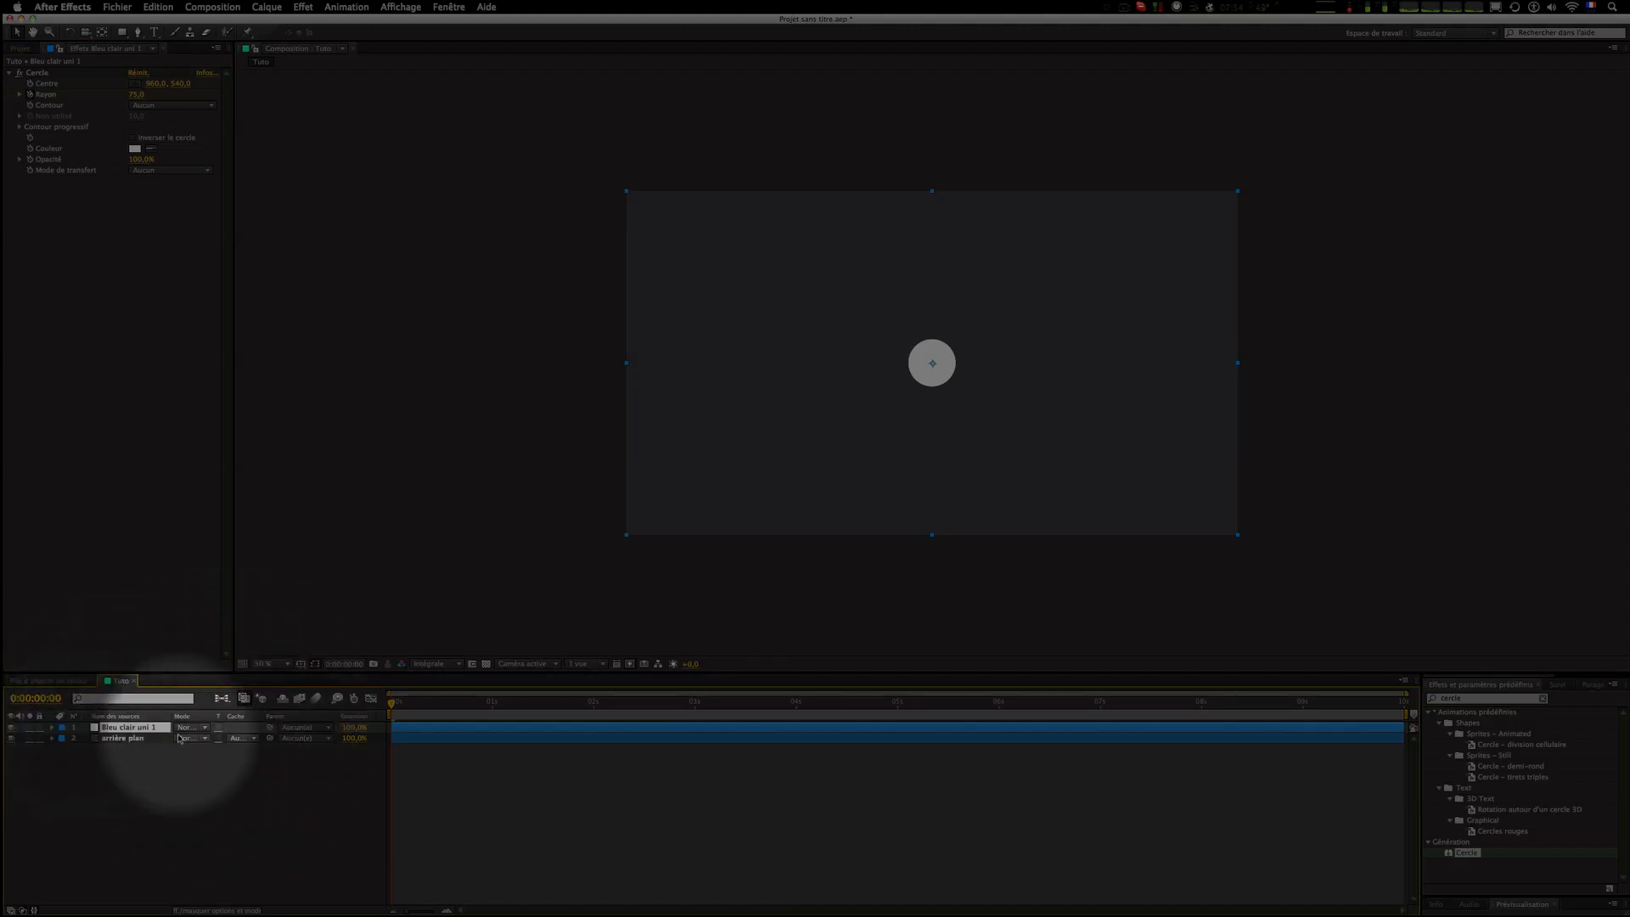
pyautogui.press('u')
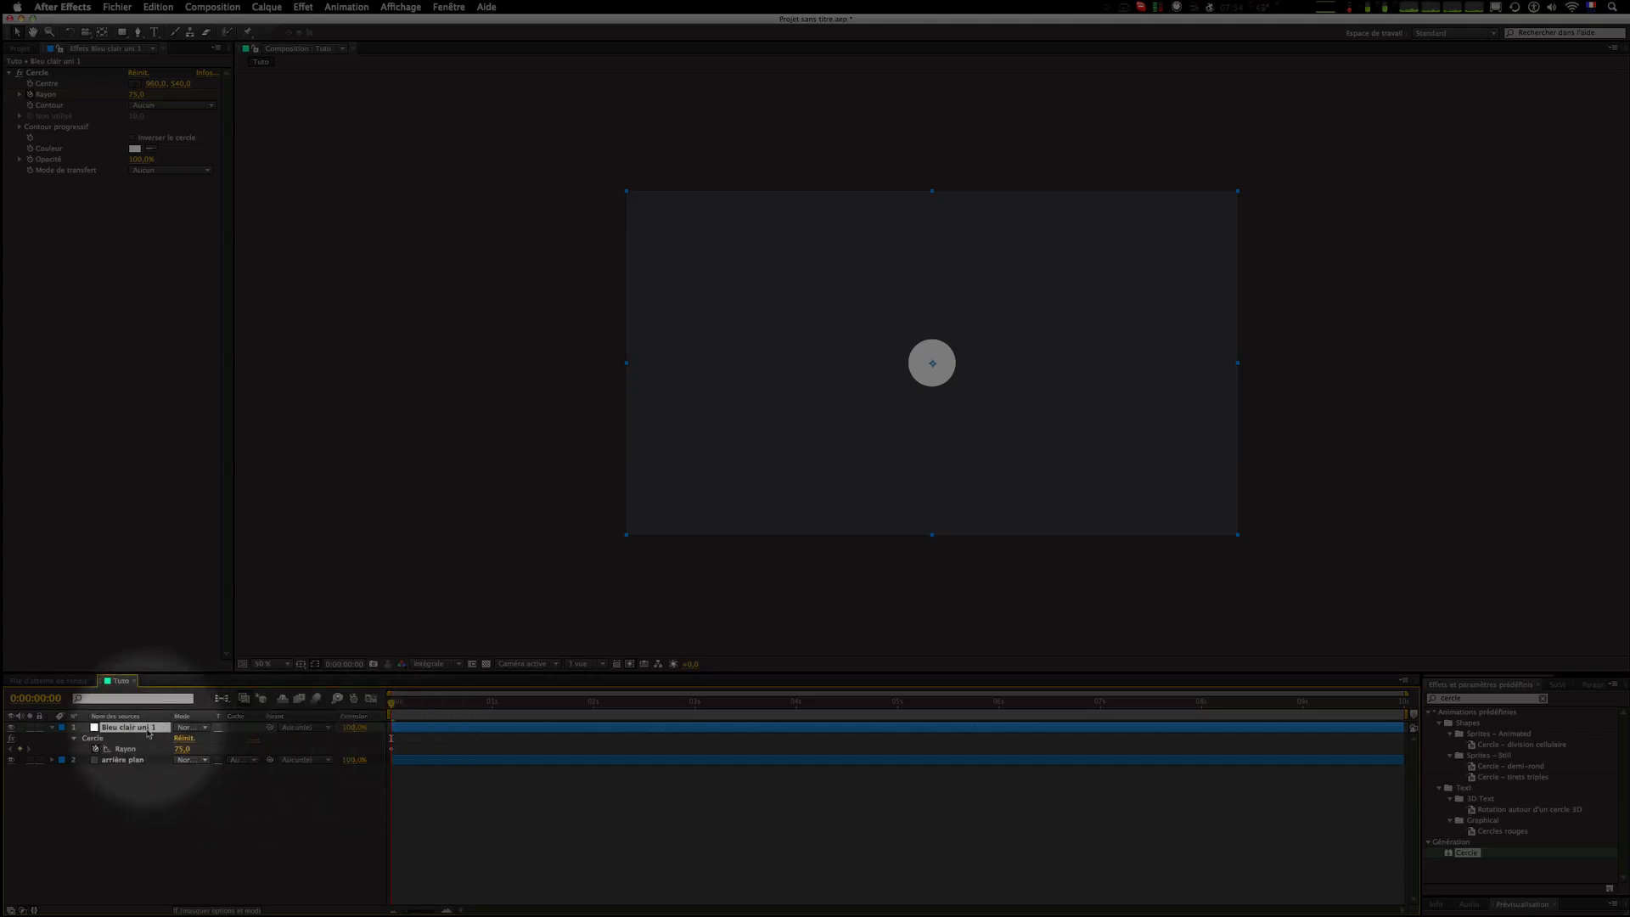
pyautogui.click(36, 72)
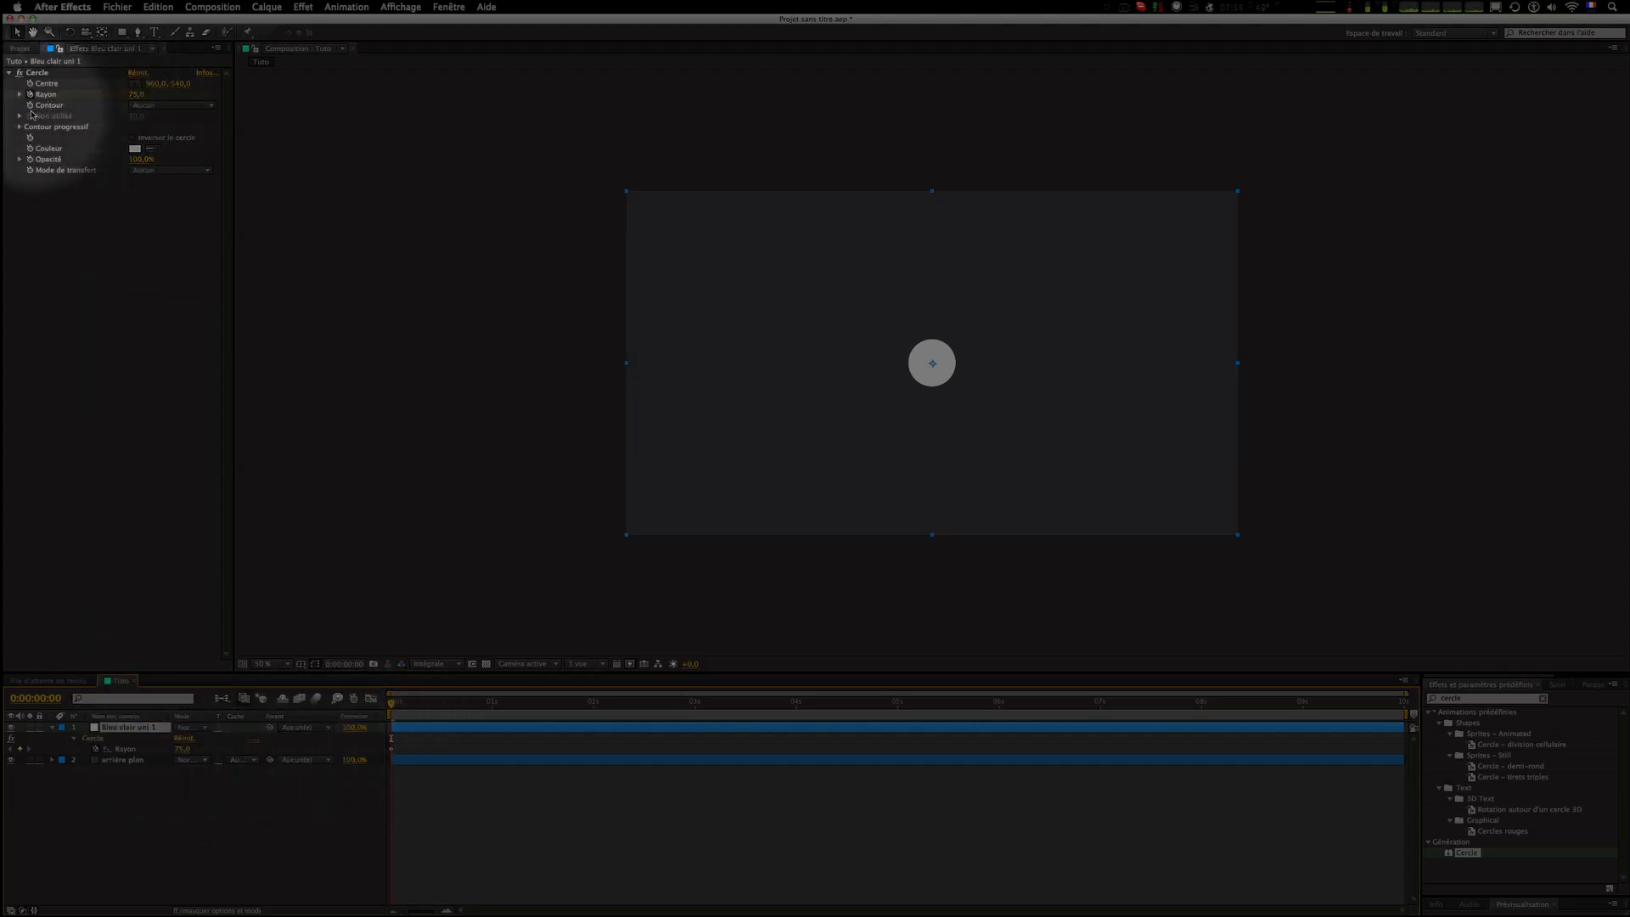
pyautogui.click(135, 728)
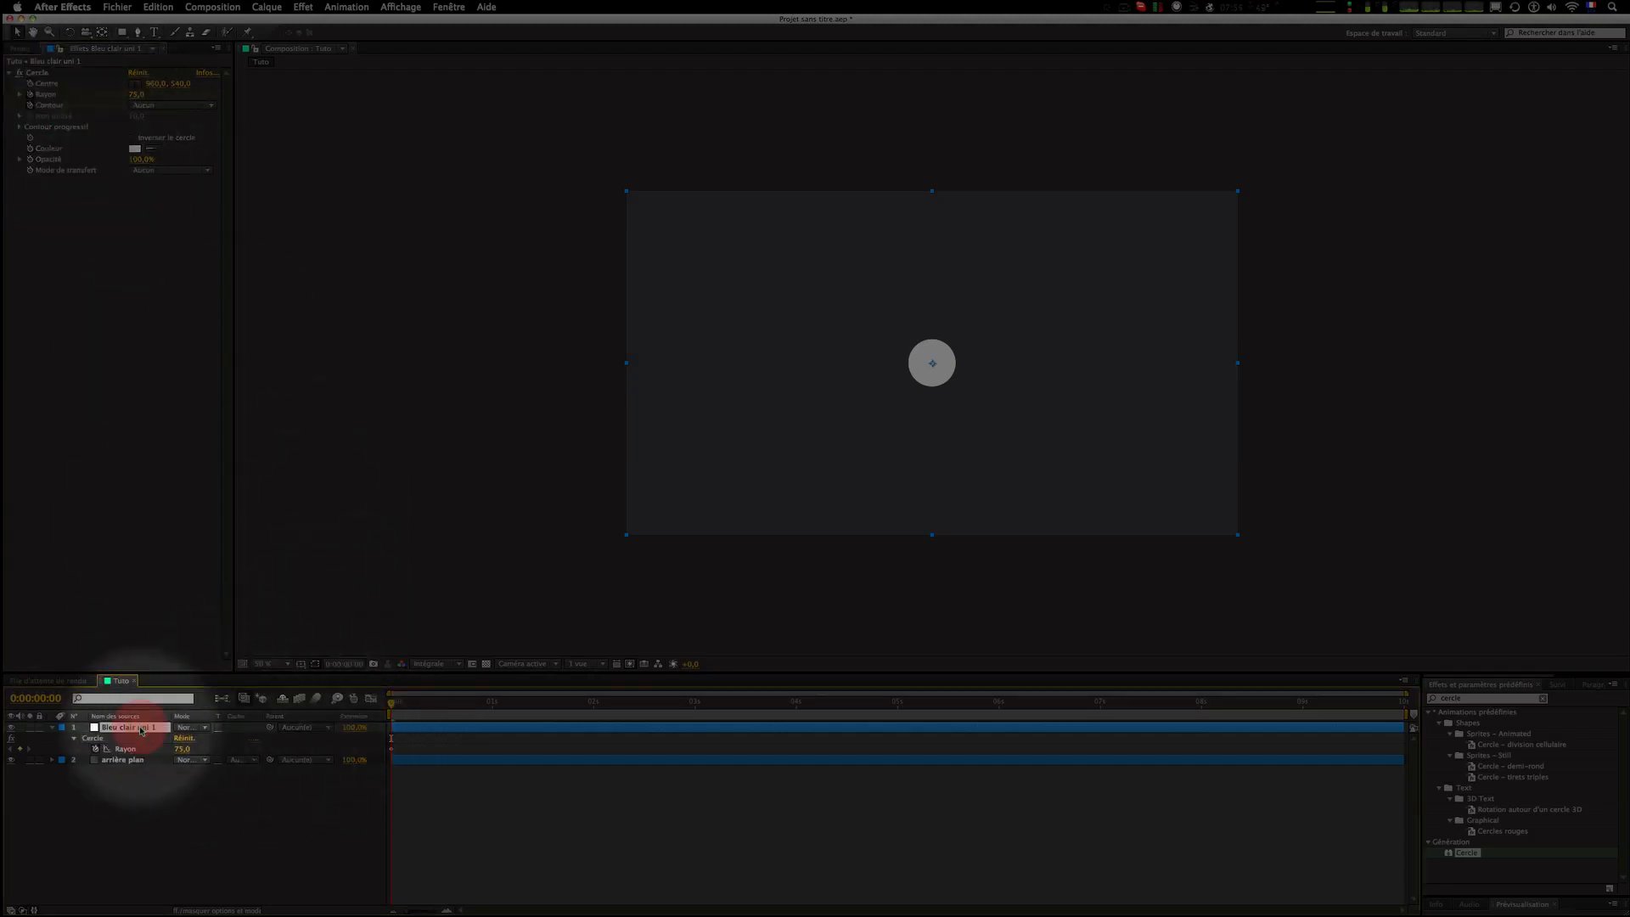
pyautogui.press('u')
pyautogui.press('u')
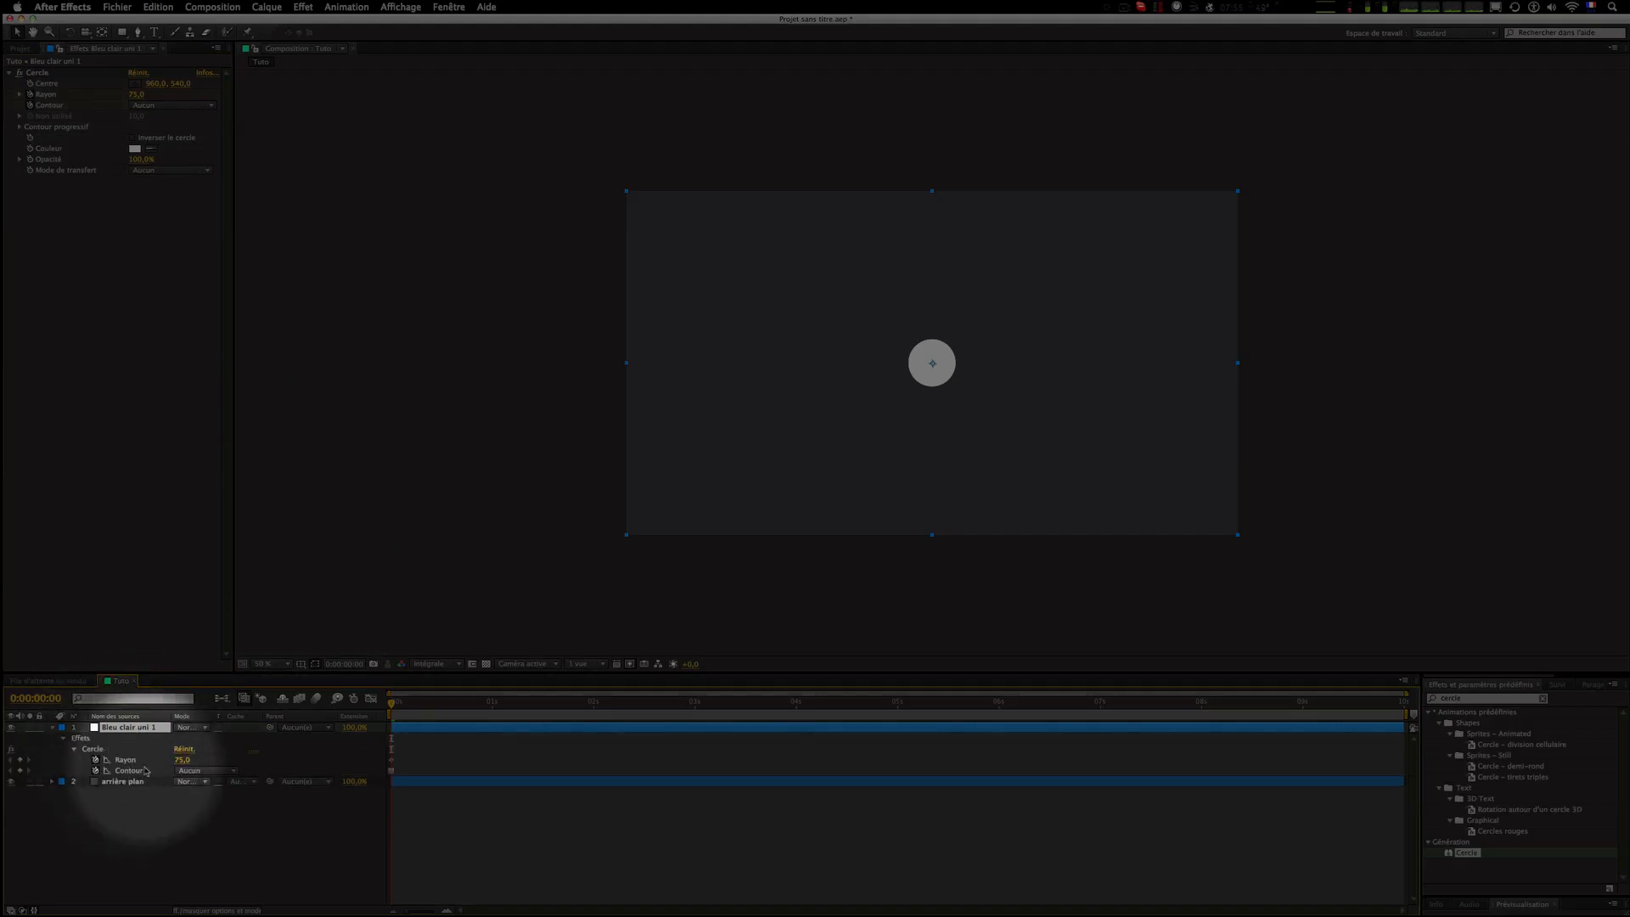
pyautogui.click(51, 105)
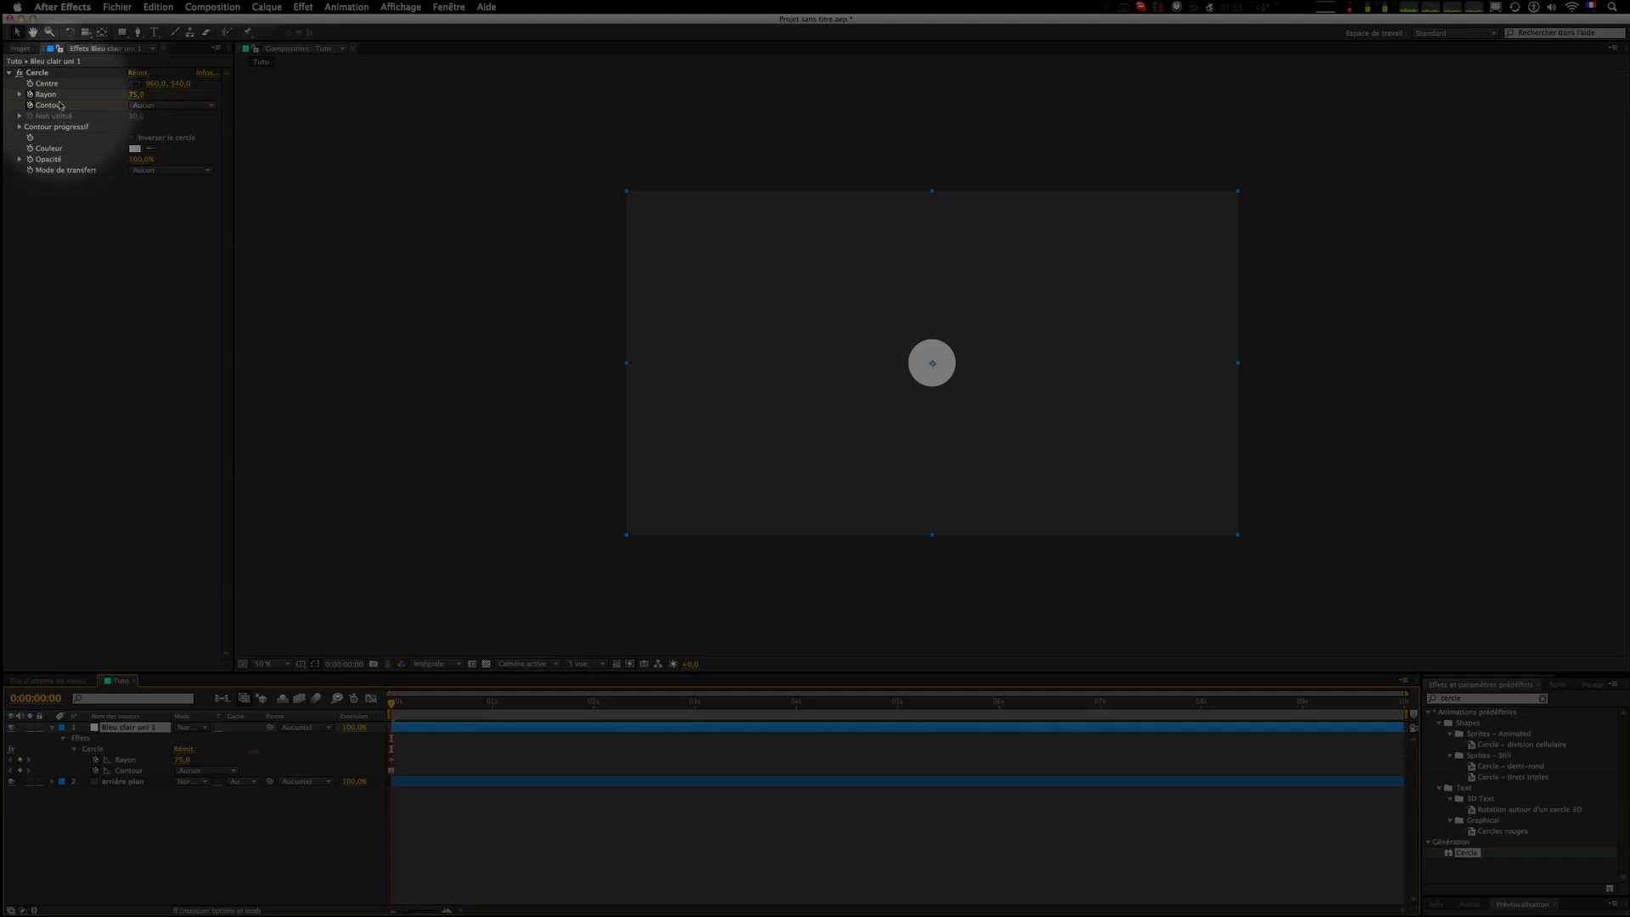
pyautogui.moveTo(3, 136)
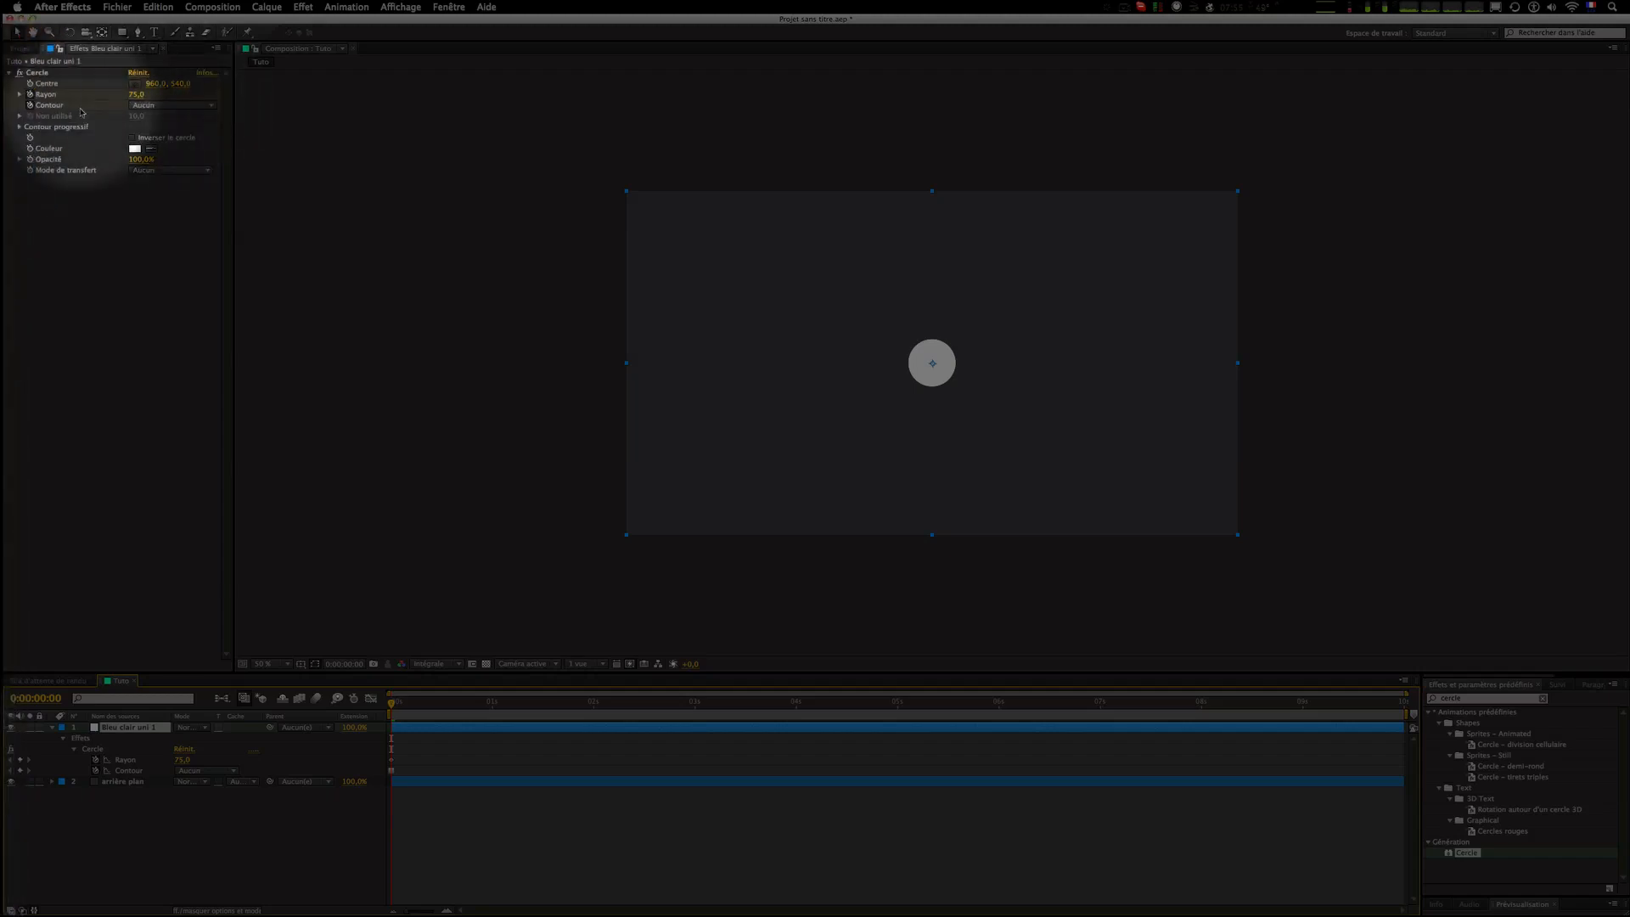
pyautogui.click(28, 109)
pyautogui.click(30, 110)
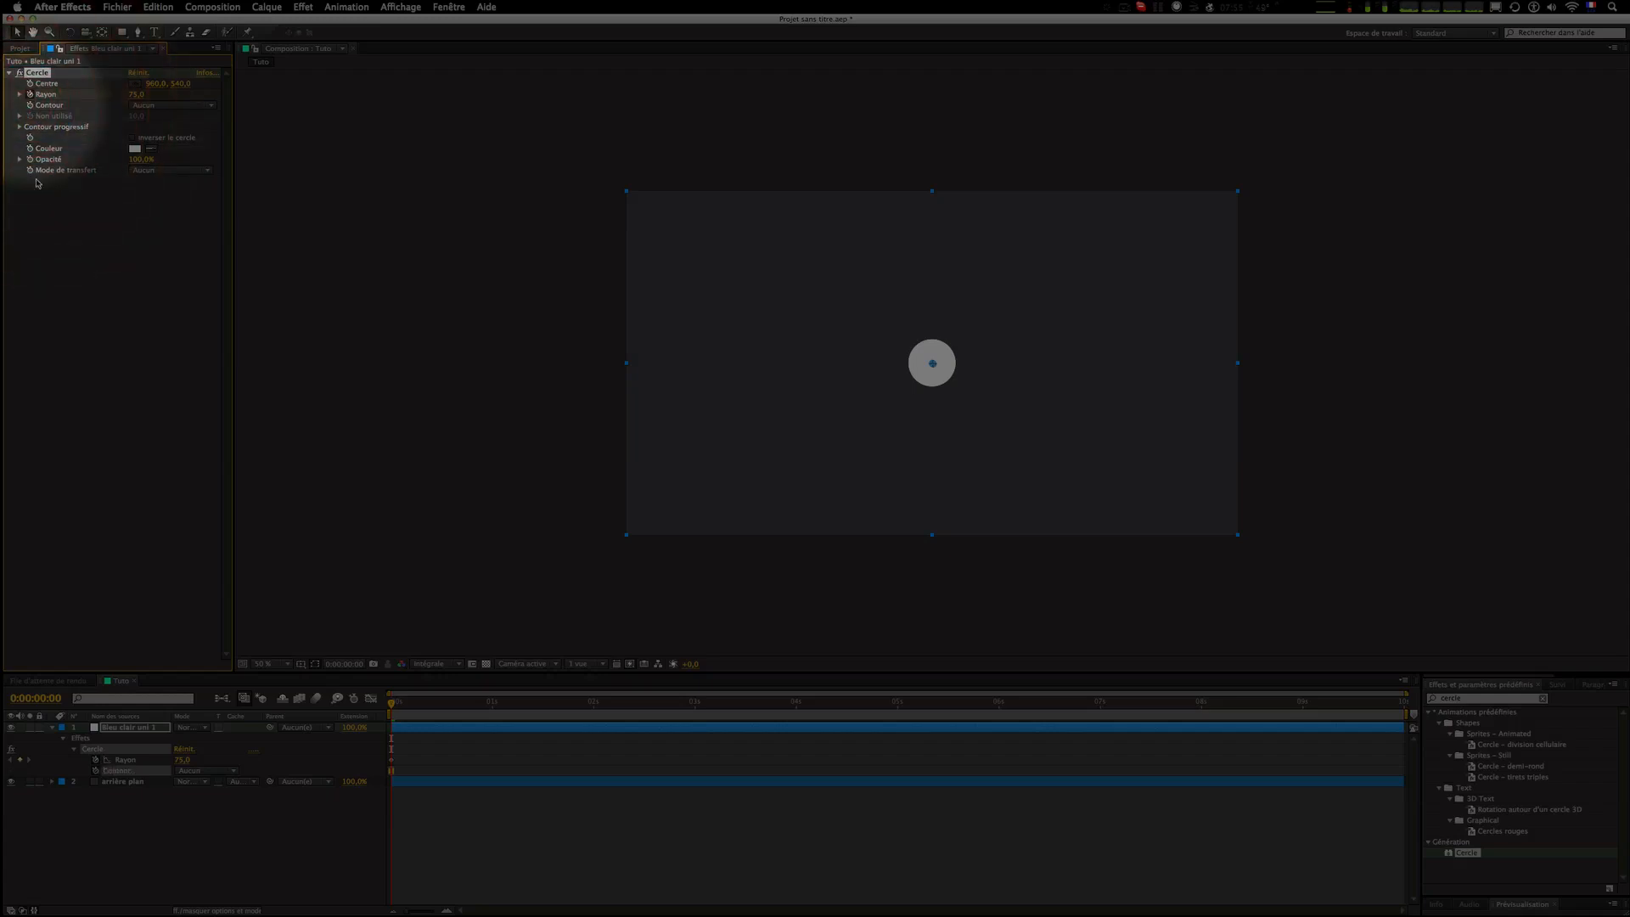
# Step: Set the circle's radius to 0 at the start of the composition
pyautogui.click(125, 760)
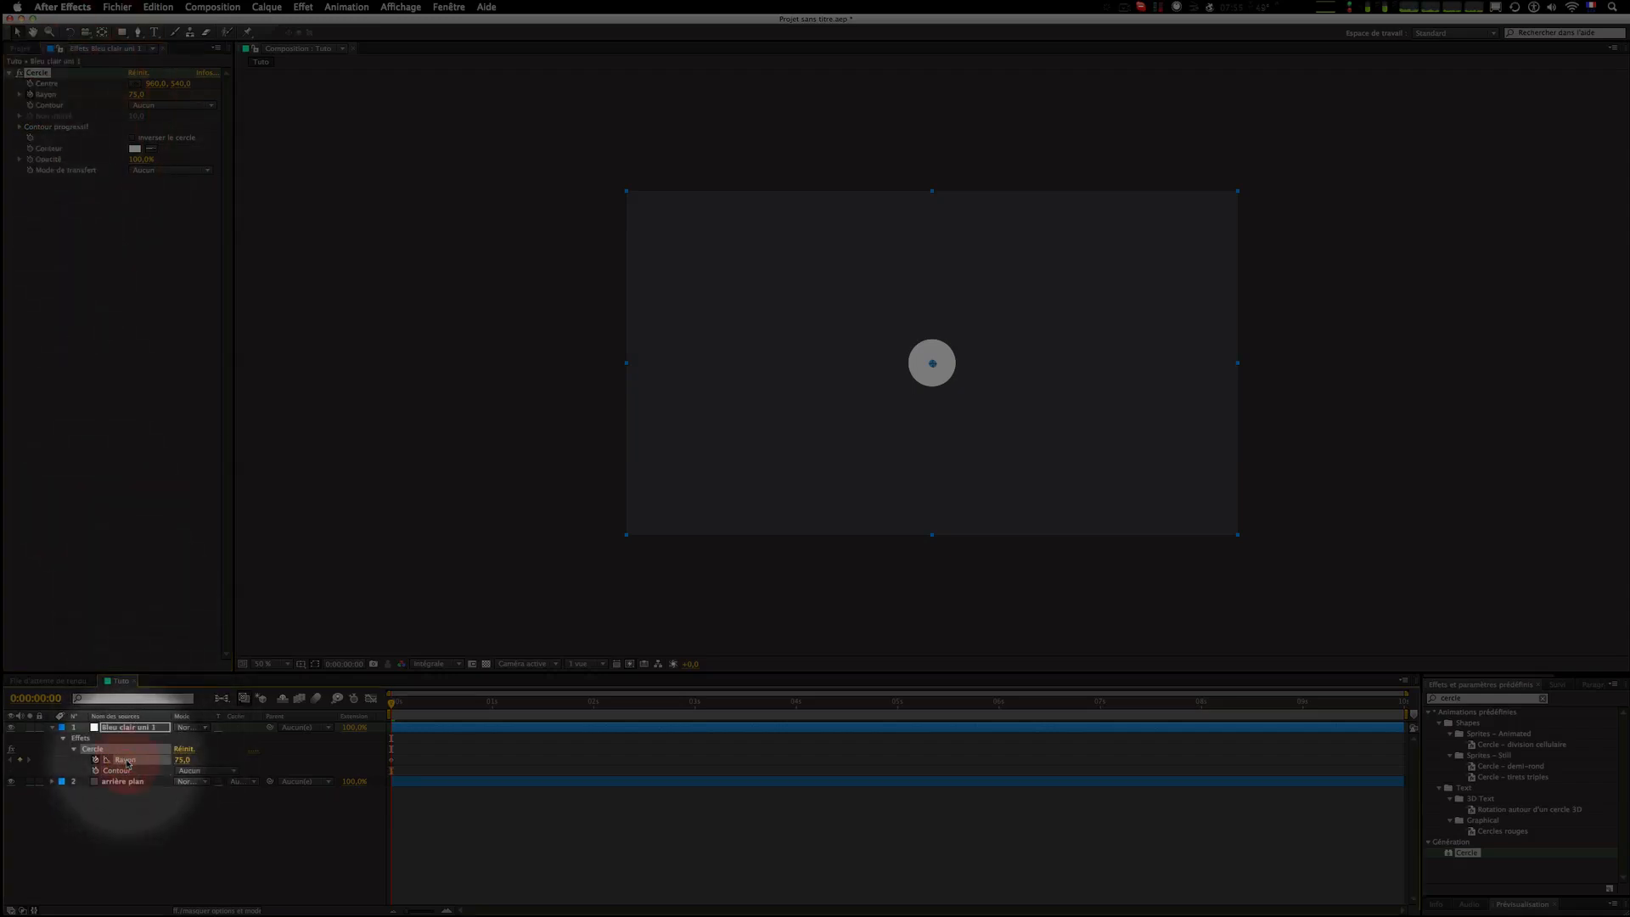
pyautogui.click(182, 760)
pyautogui.write('0')
pyautogui.press('Return')
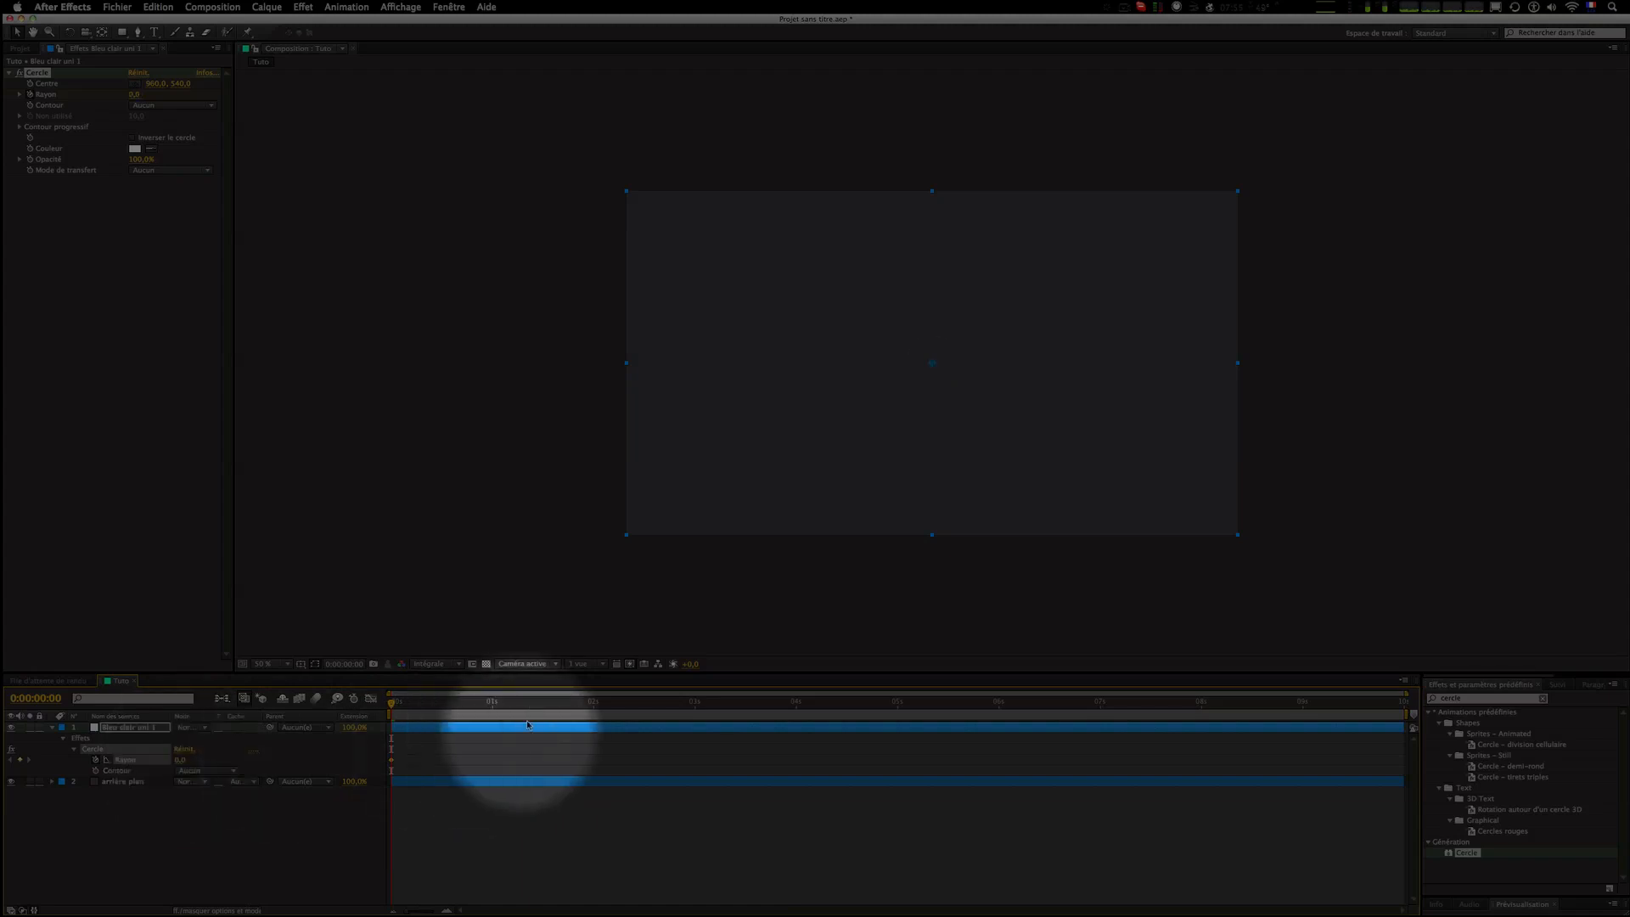
# Step: At 1 second, set the circle's radius to 162 to add a second keyframe
pyautogui.click(492, 705)
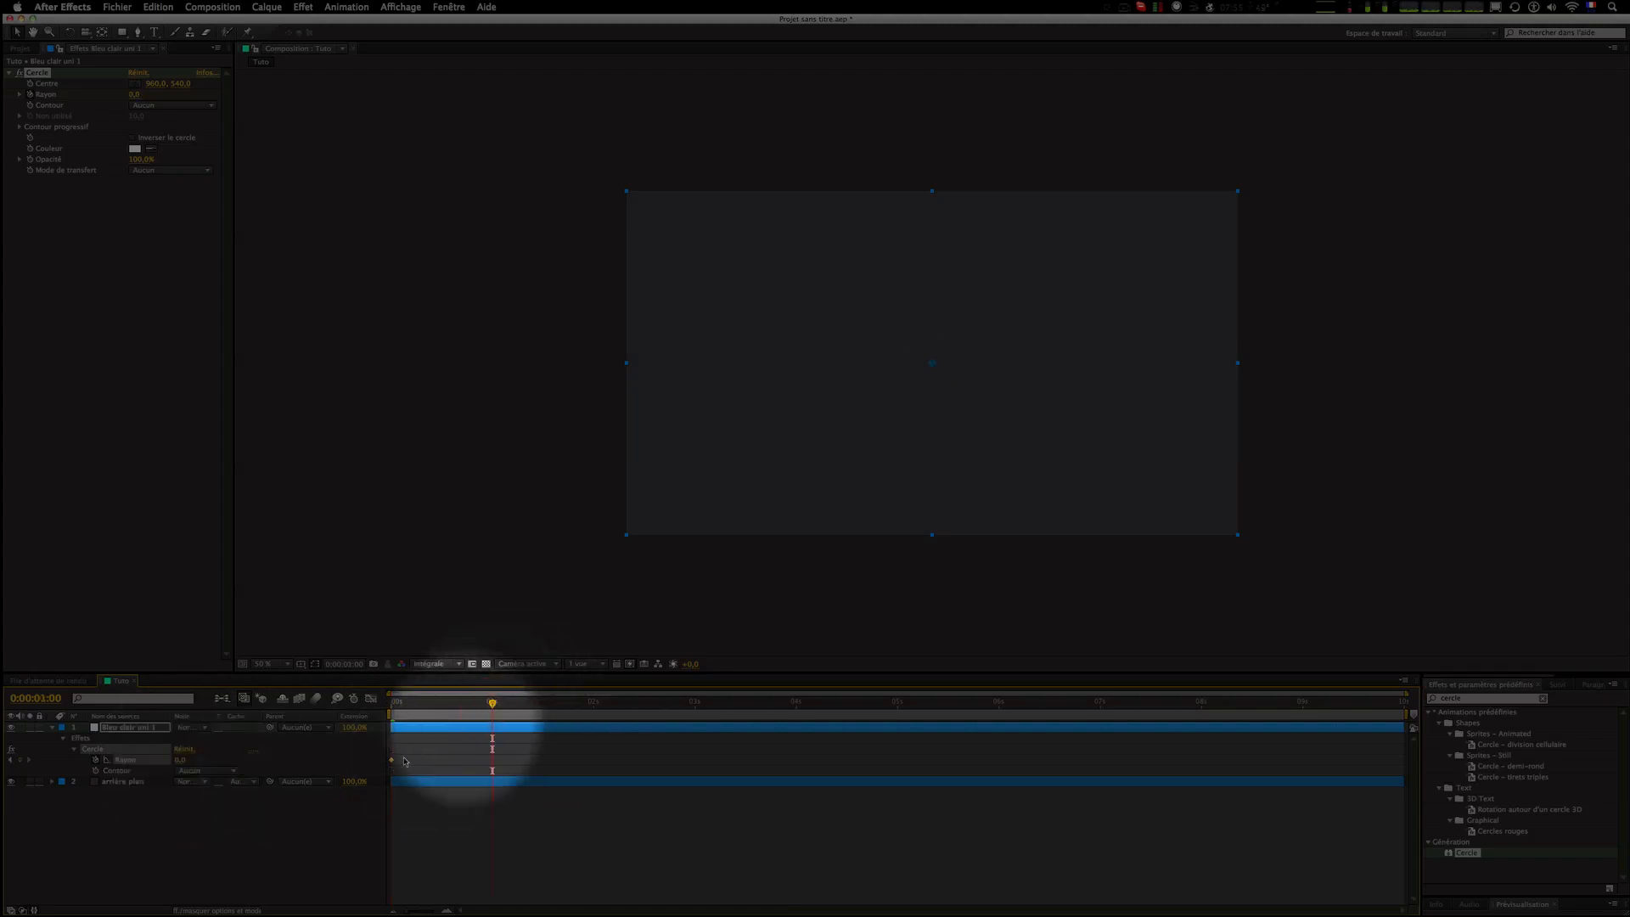
pyautogui.click(183, 760)
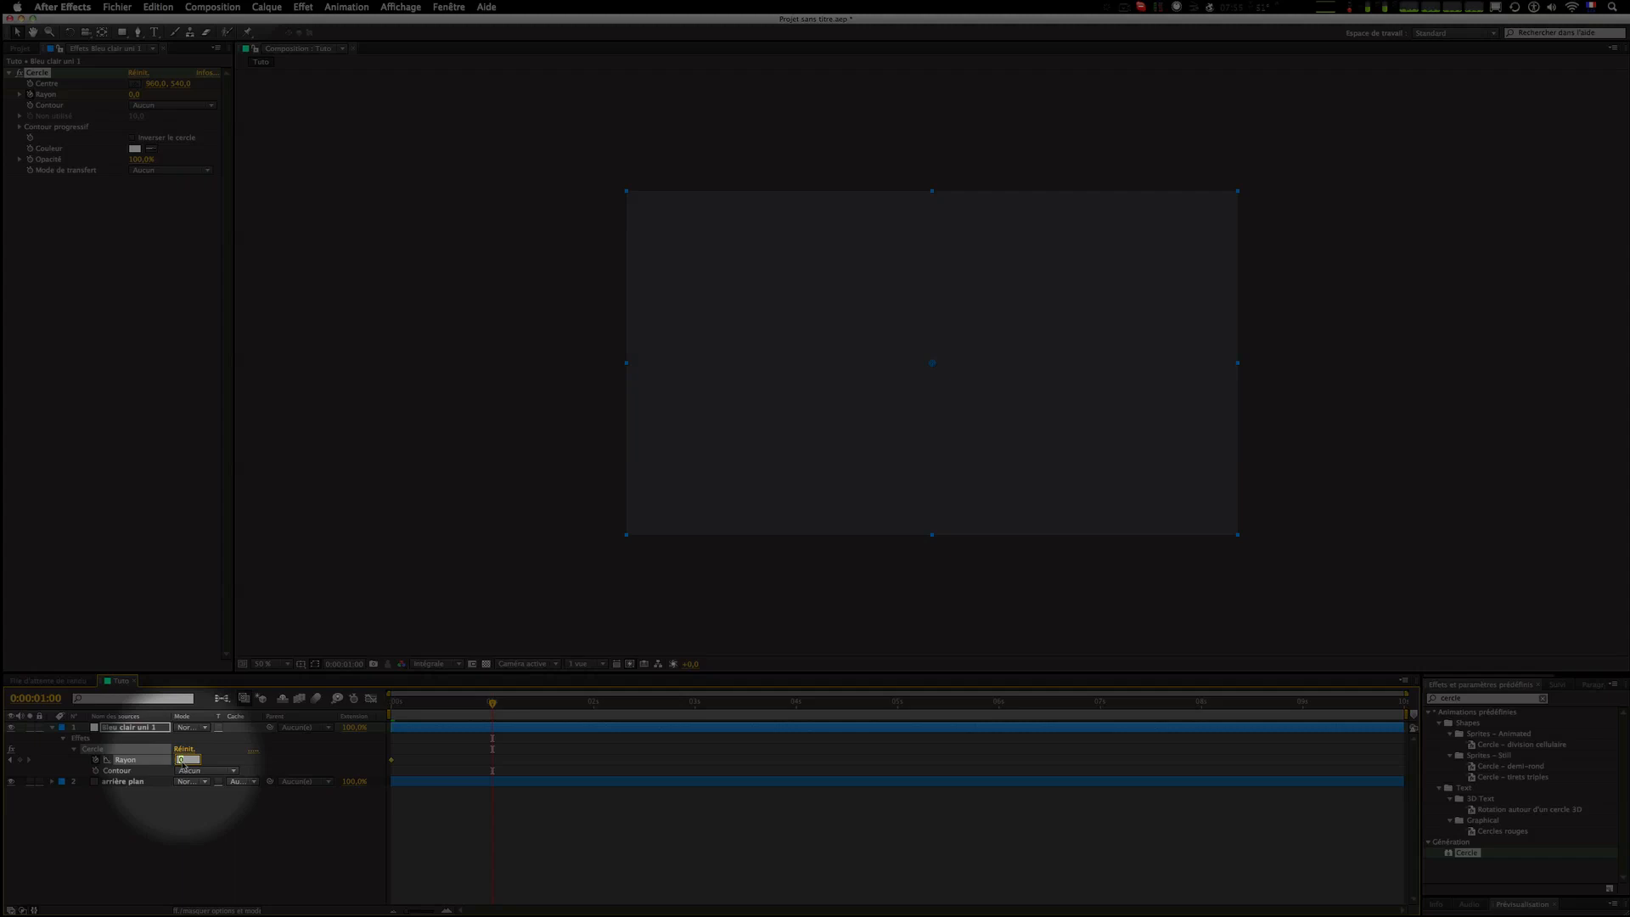
pyautogui.moveTo(182, 760); pyautogui.dragTo(272, 766)
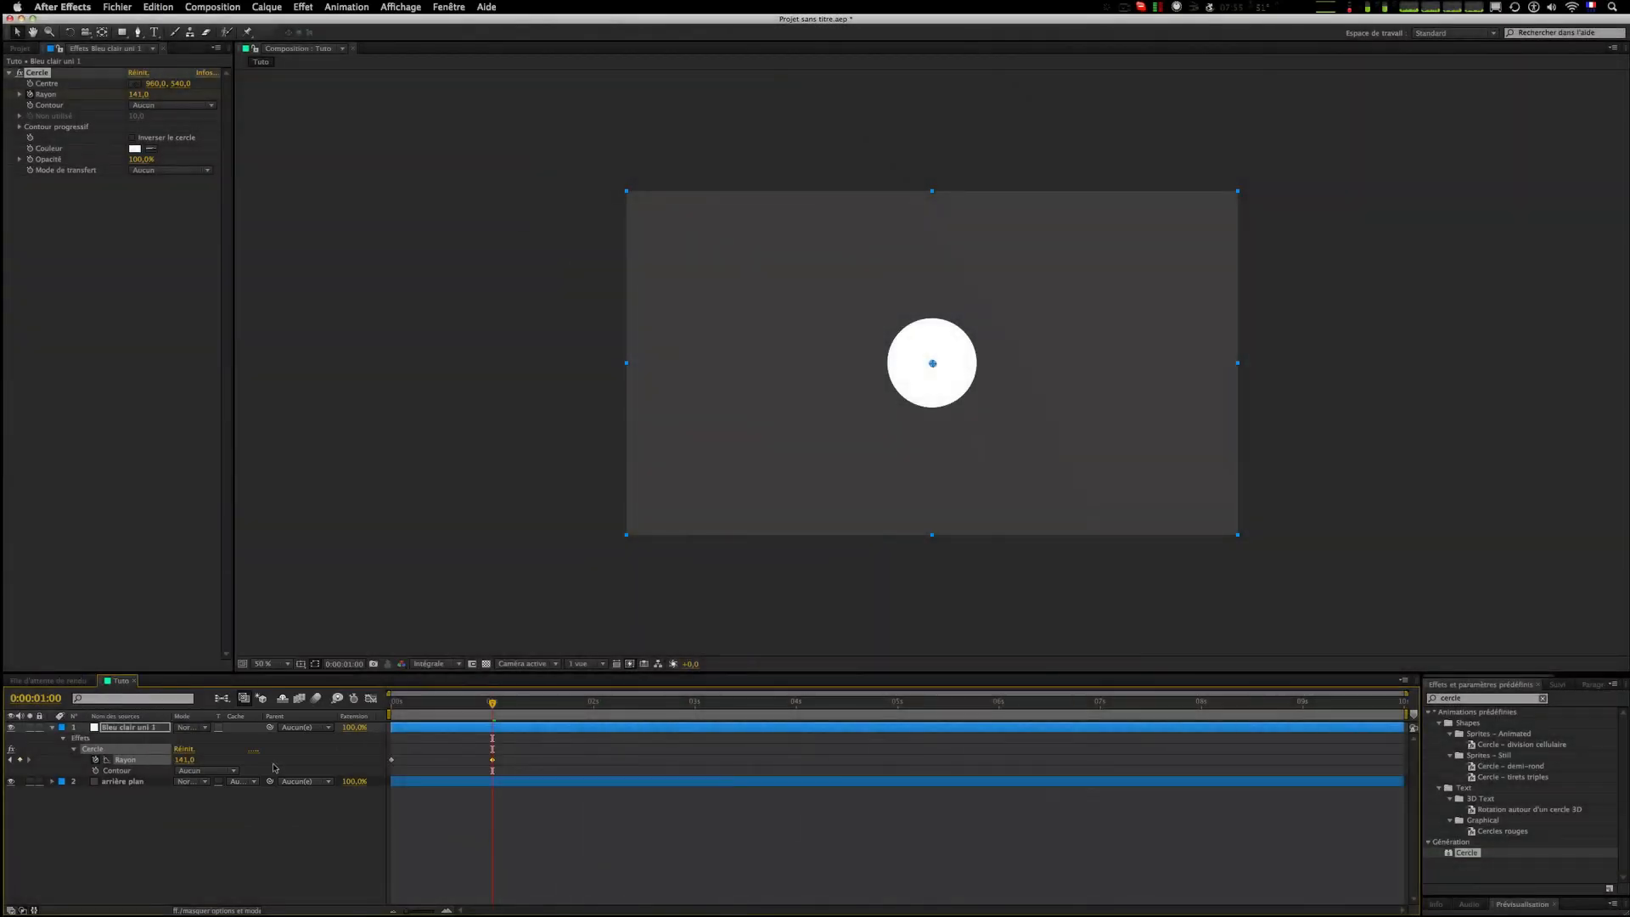
pyautogui.moveTo(176, 760); pyautogui.dragTo(195, 761)
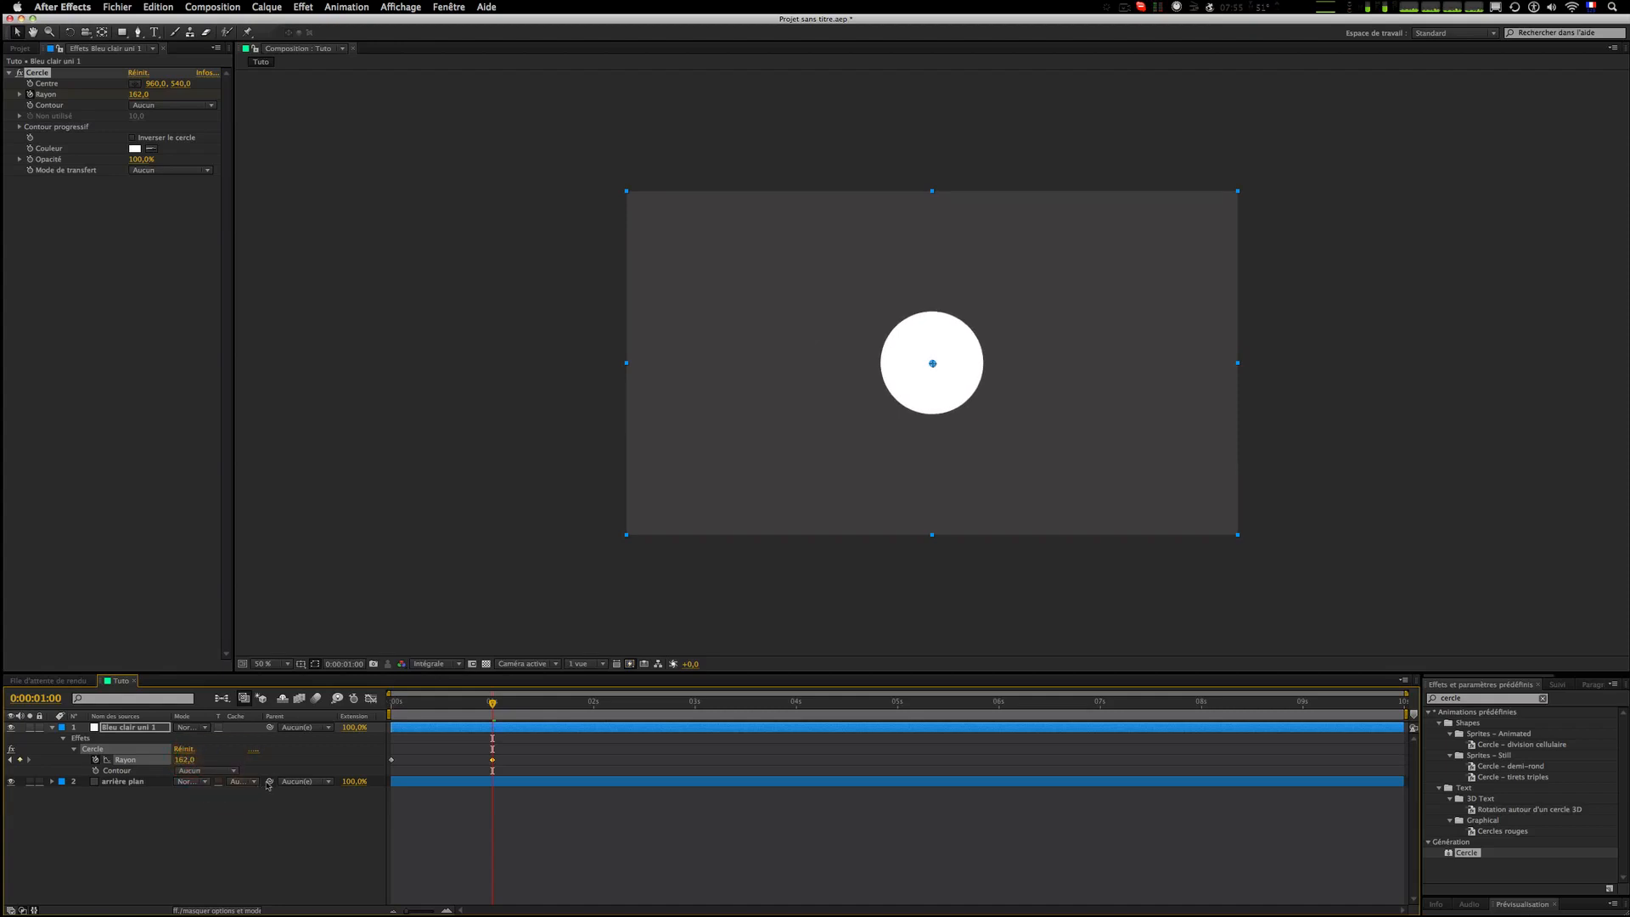
# Step: Add a radius keyframe of 140 a few frames after 1 second
pyautogui.press('space')
pyautogui.click(184, 760)
pyautogui.write('140')
pyautogui.click(633, 866)
# Step: Preview the circle's radius animation from the start of the timeline
pyautogui.moveTo(454, 700); pyautogui.dragTo(334, 708)
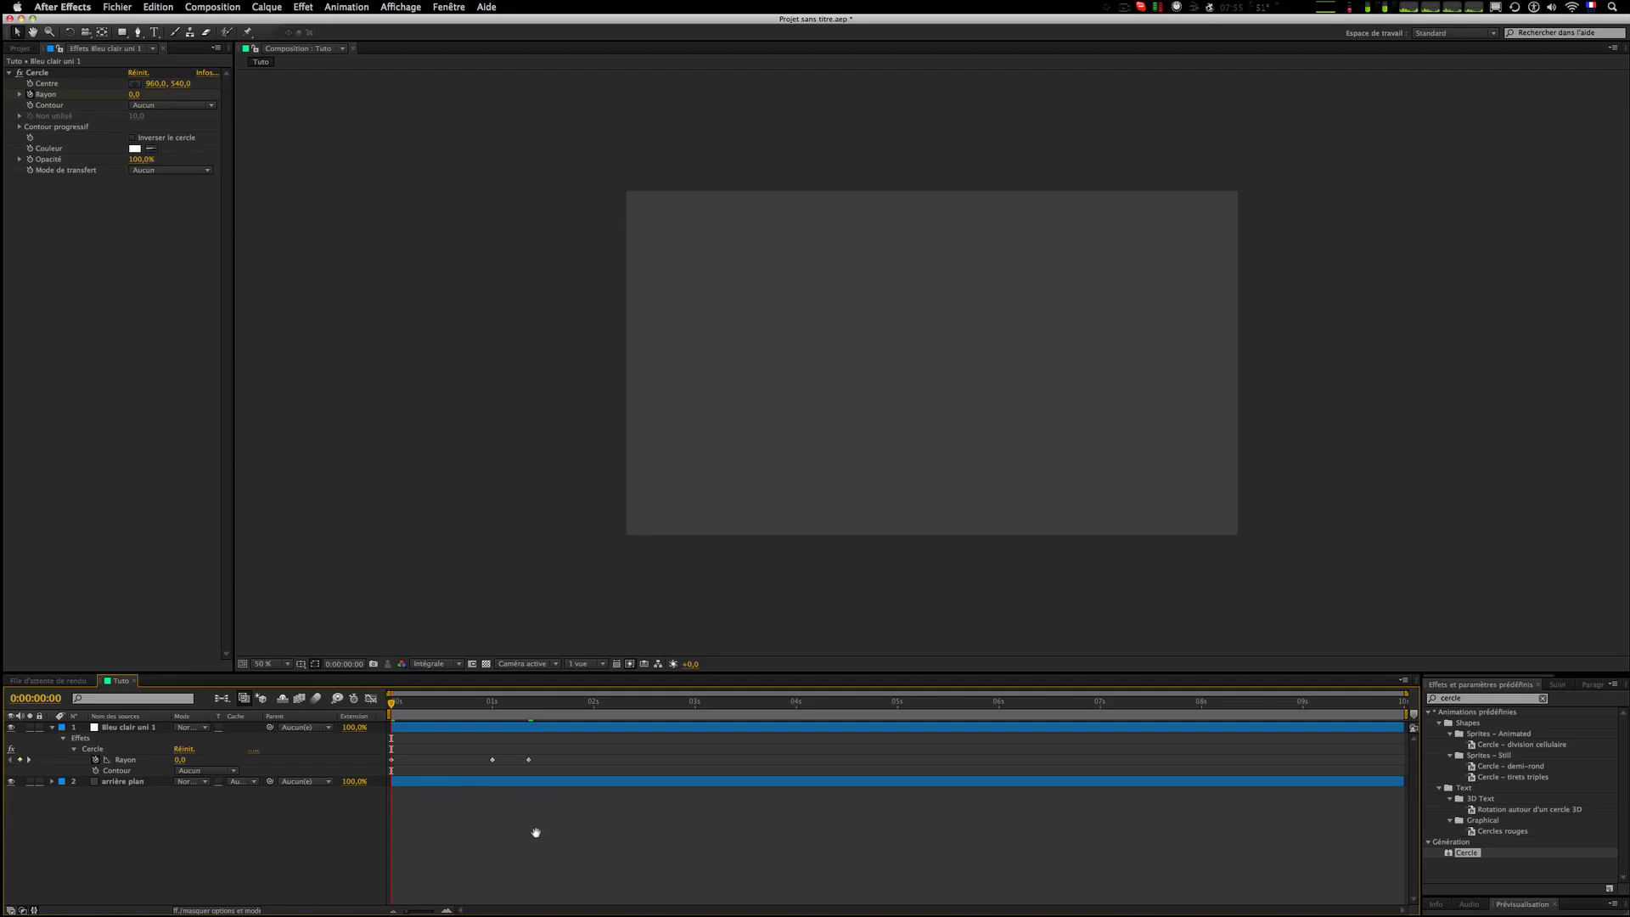
pyautogui.press('space')
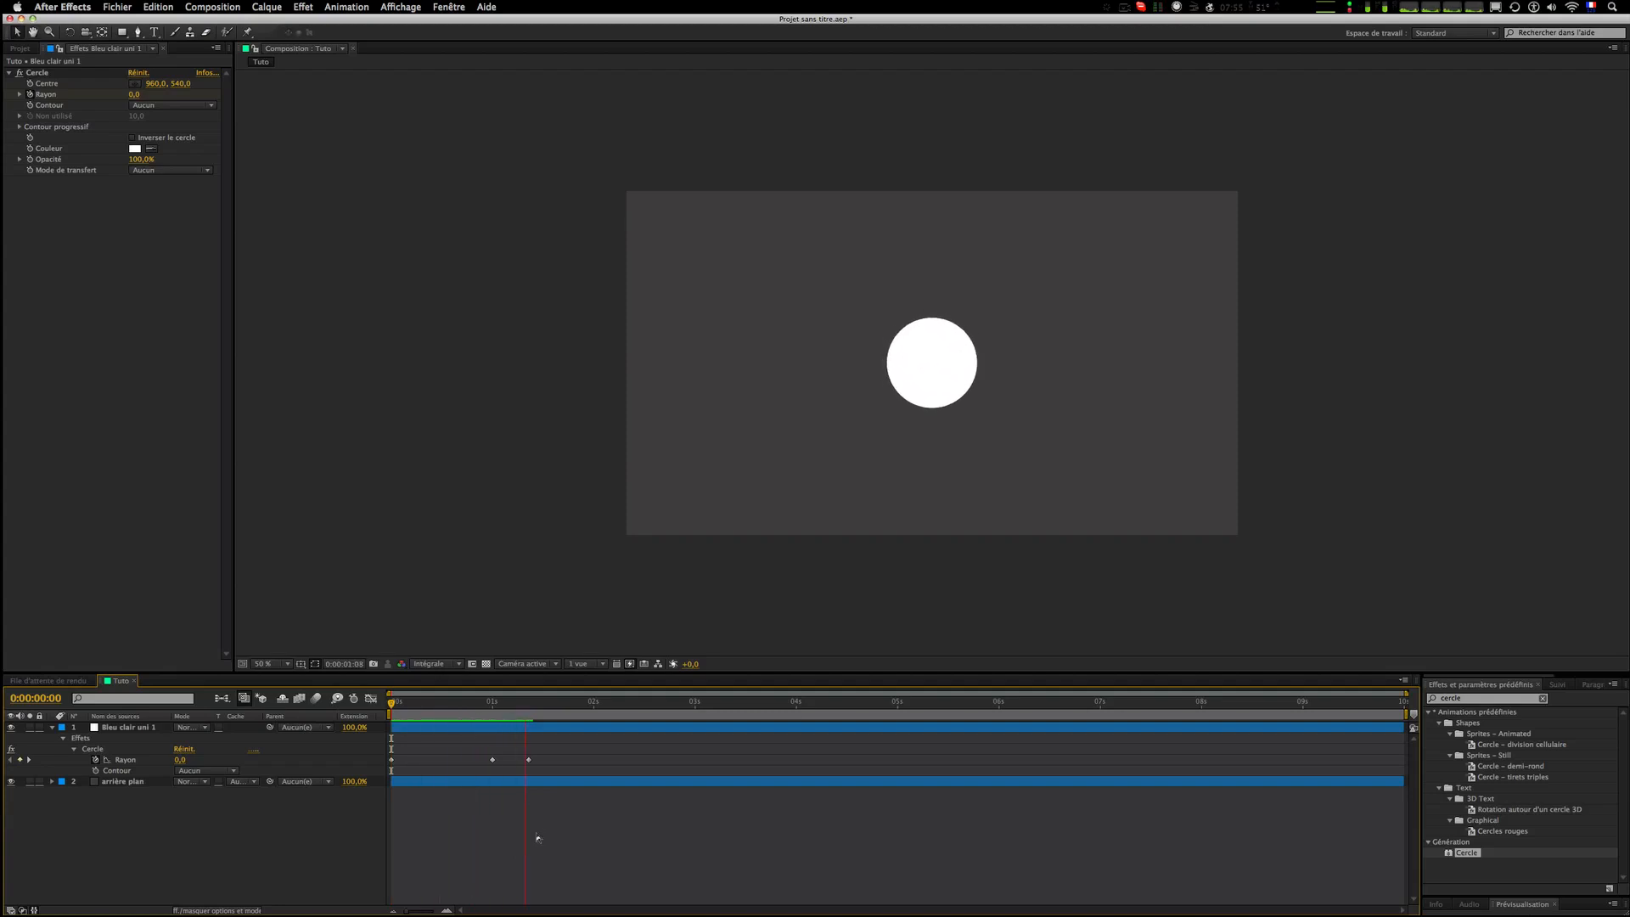
pyautogui.click(456, 710)
pyautogui.moveTo(454, 714); pyautogui.dragTo(329, 705)
pyautogui.press('space')
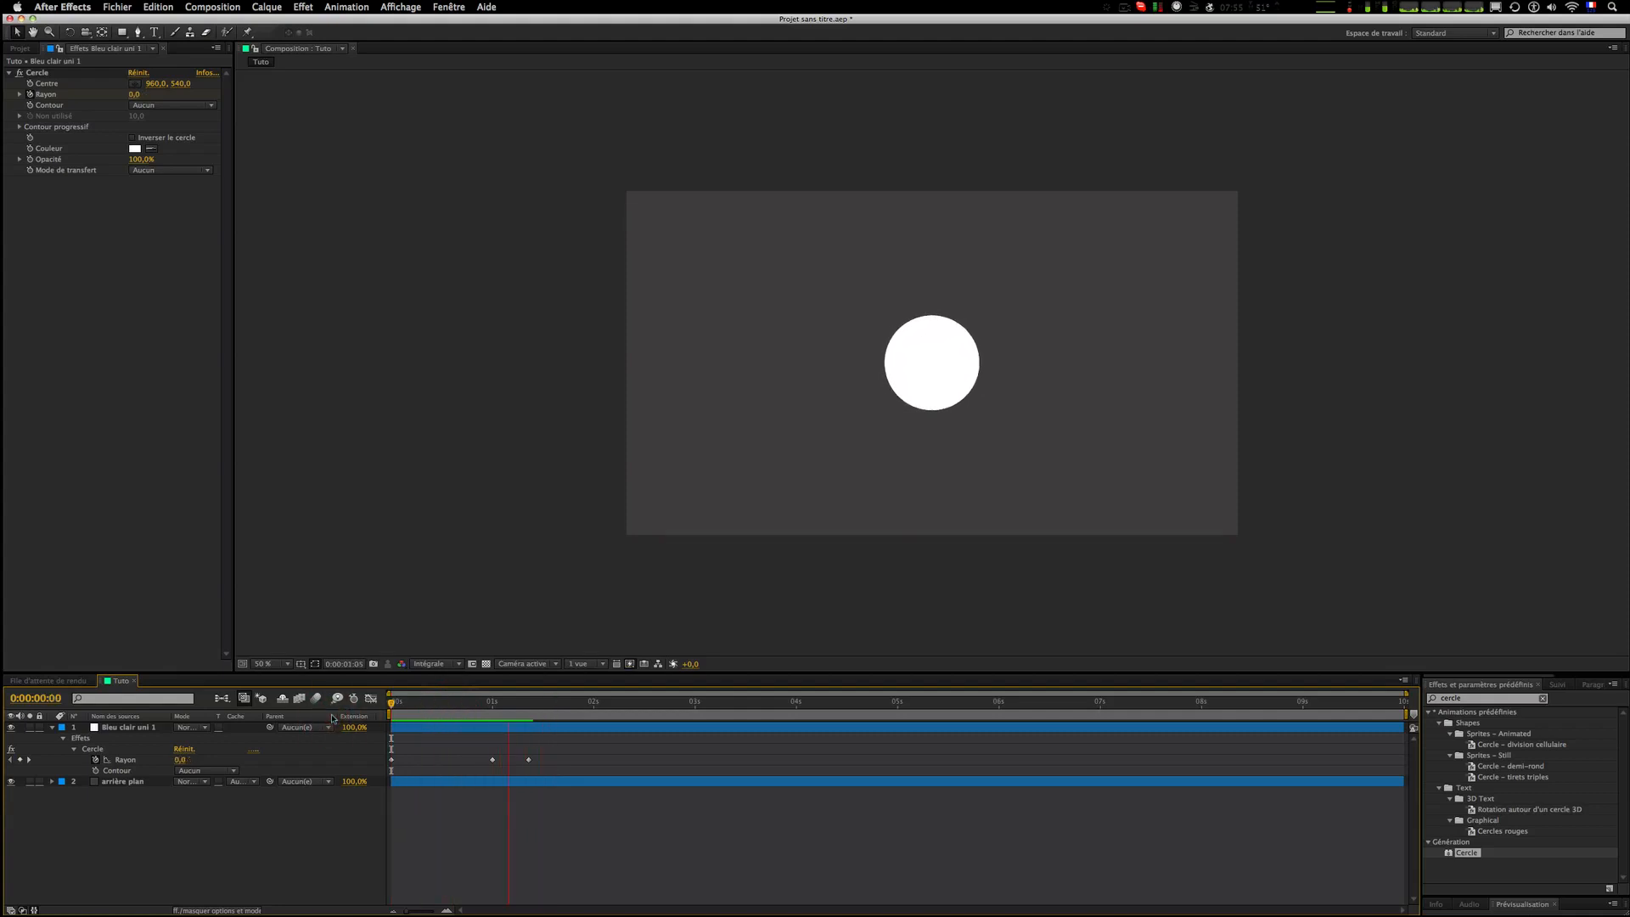
# Step: Select the later radius keyframes and move them earlier, to roughly 0:14 and 0:19
pyautogui.press('space')
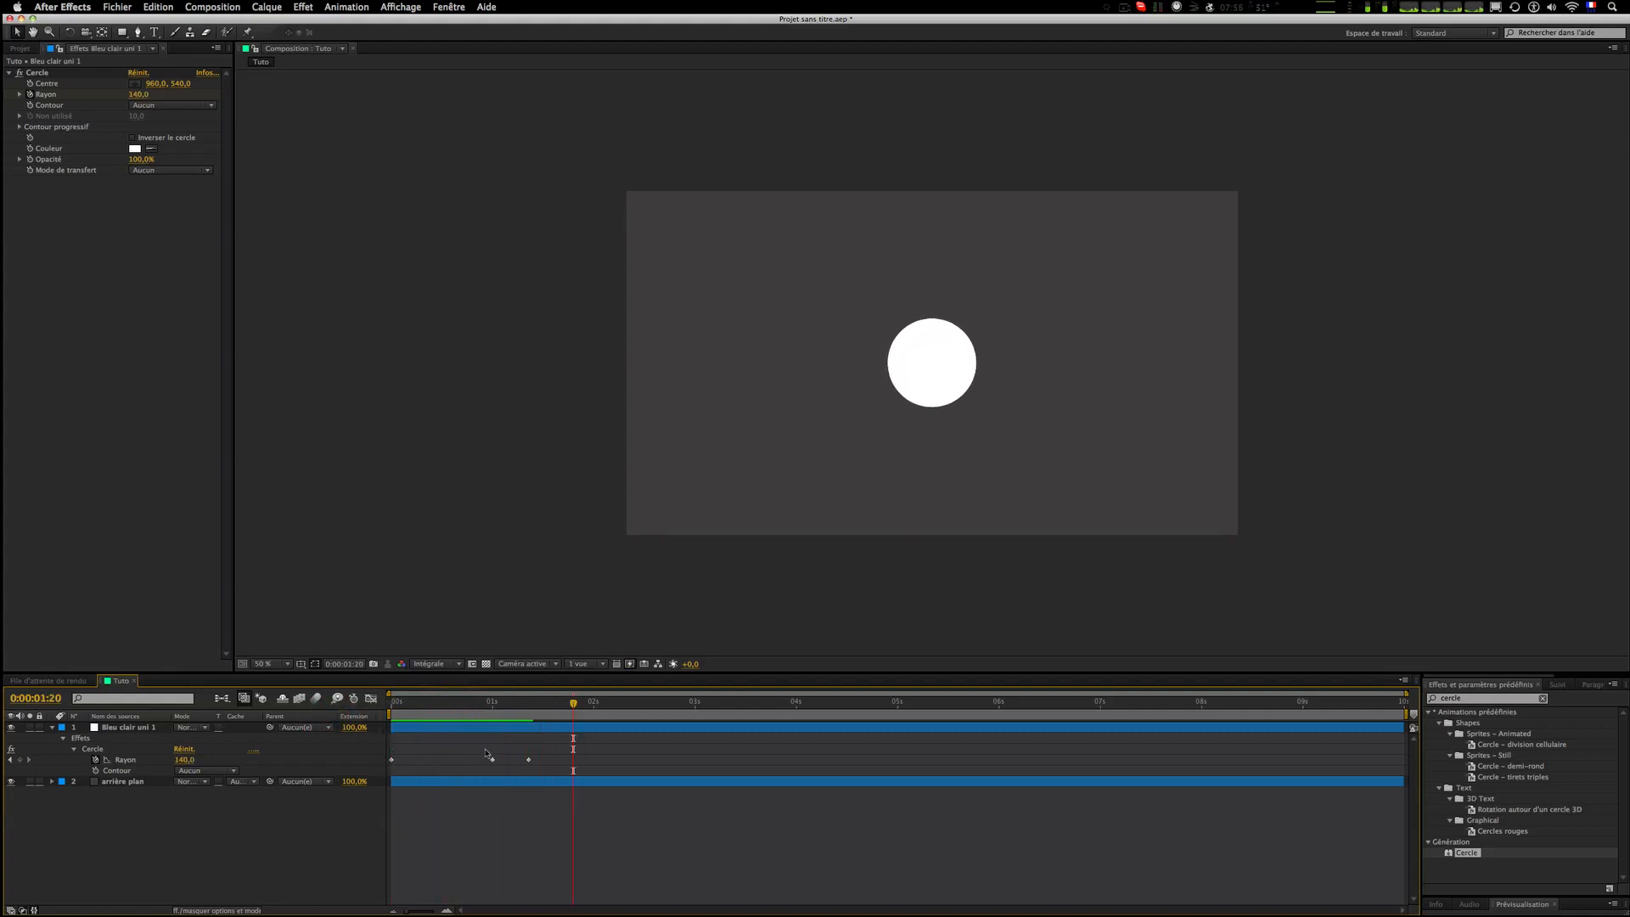
pyautogui.moveTo(484, 749); pyautogui.dragTo(570, 776)
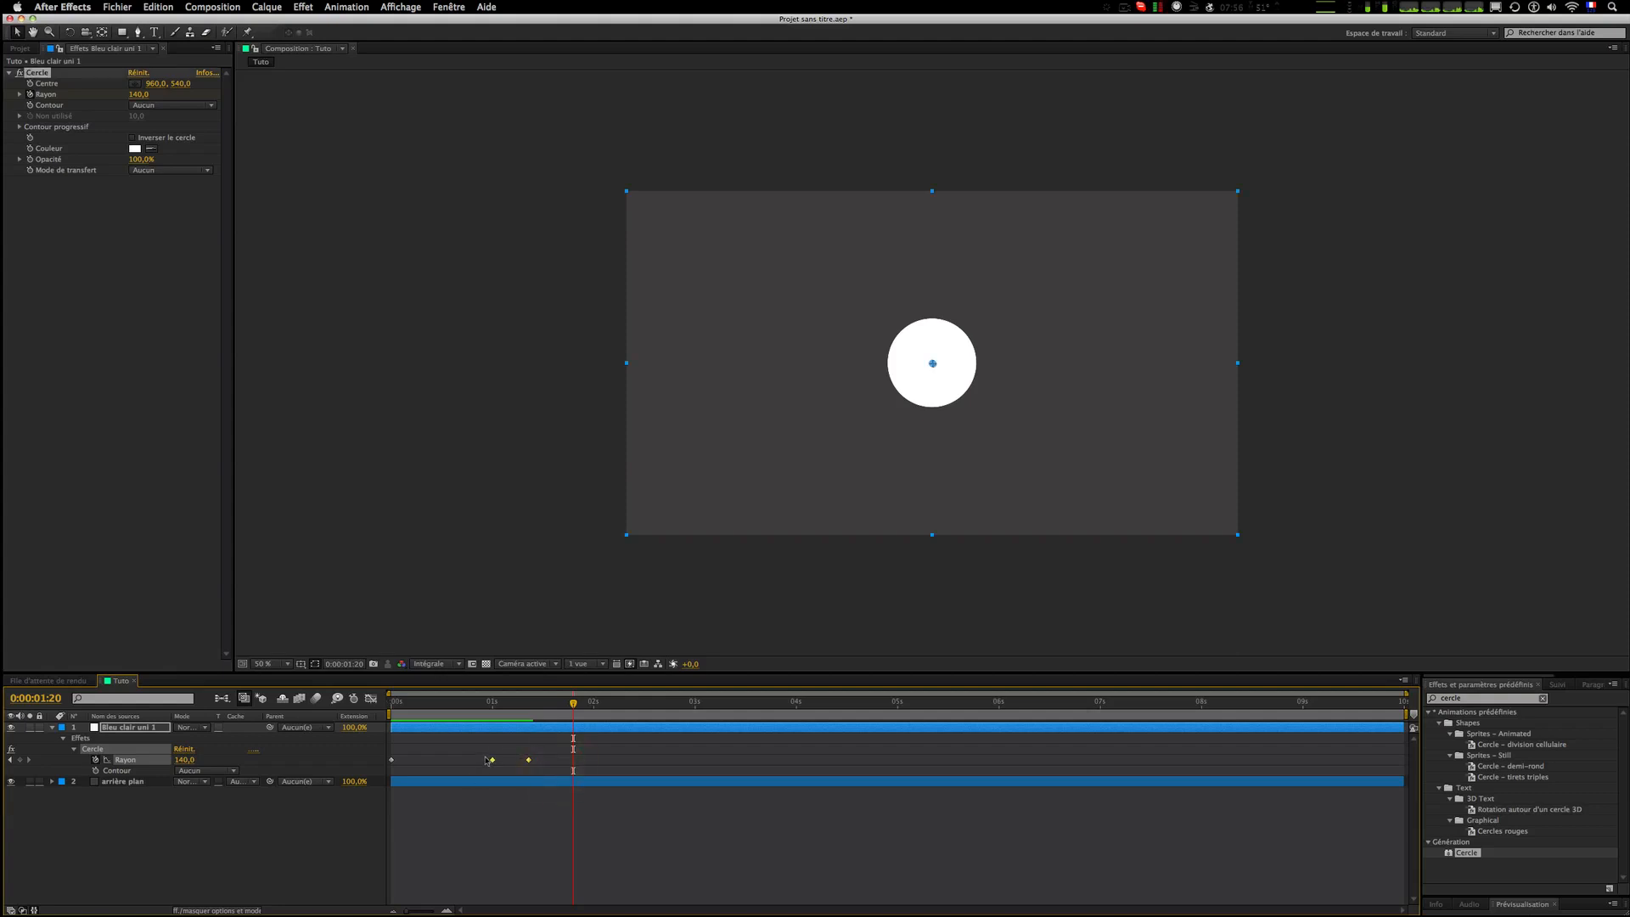
pyautogui.click(490, 705)
pyautogui.press('space')
pyautogui.click(542, 746)
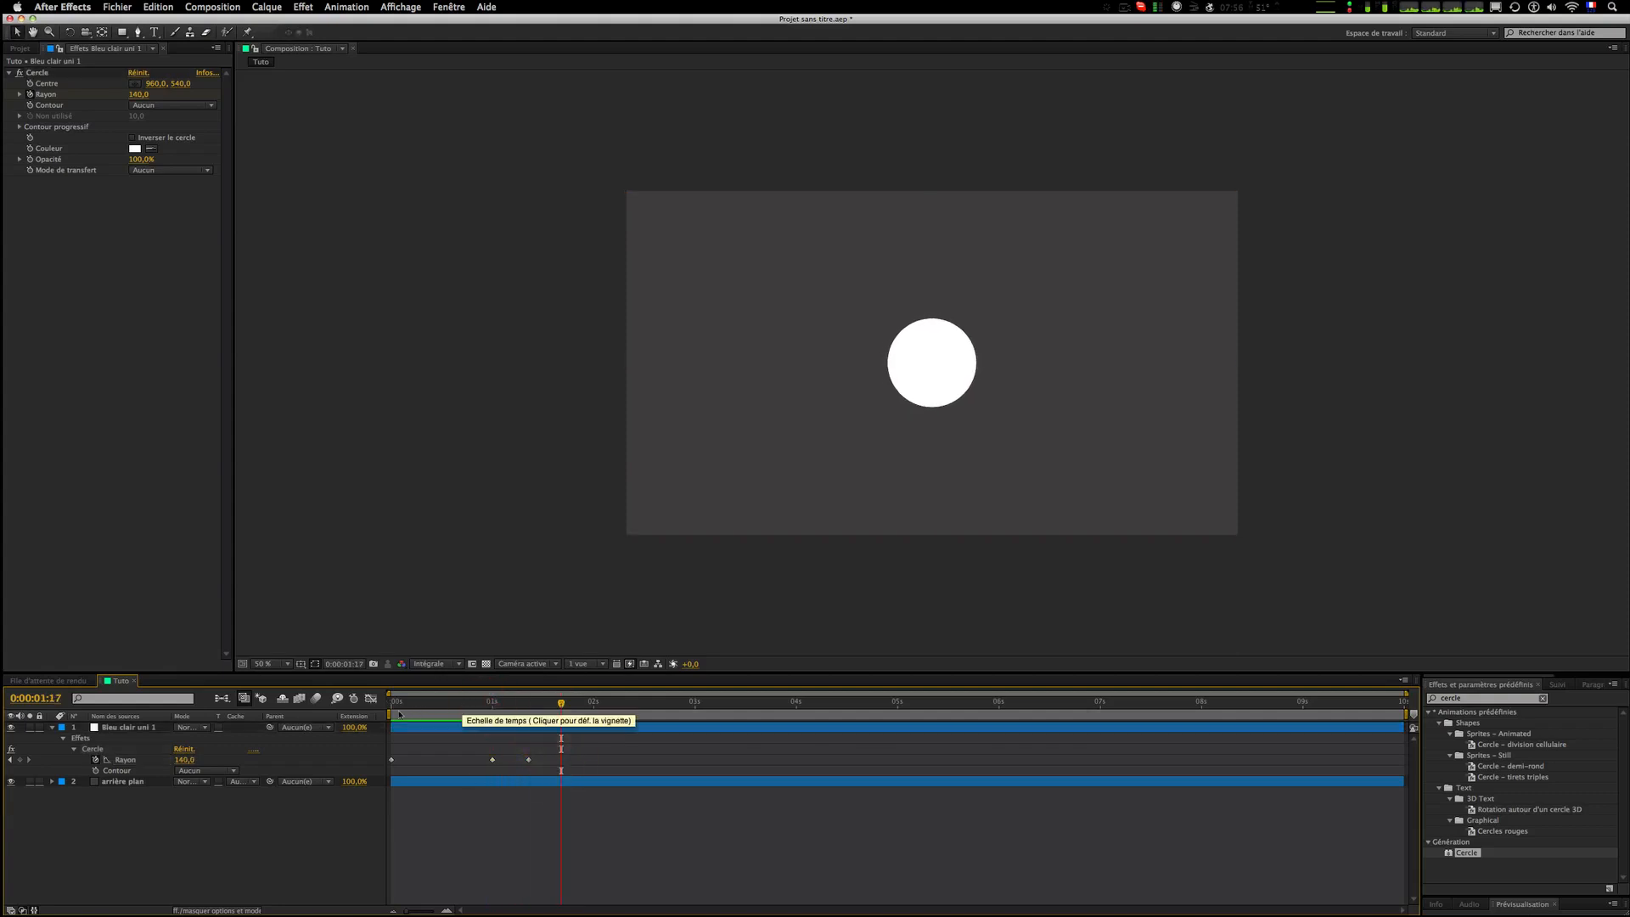
pyautogui.moveTo(562, 747); pyautogui.dragTo(386, 767)
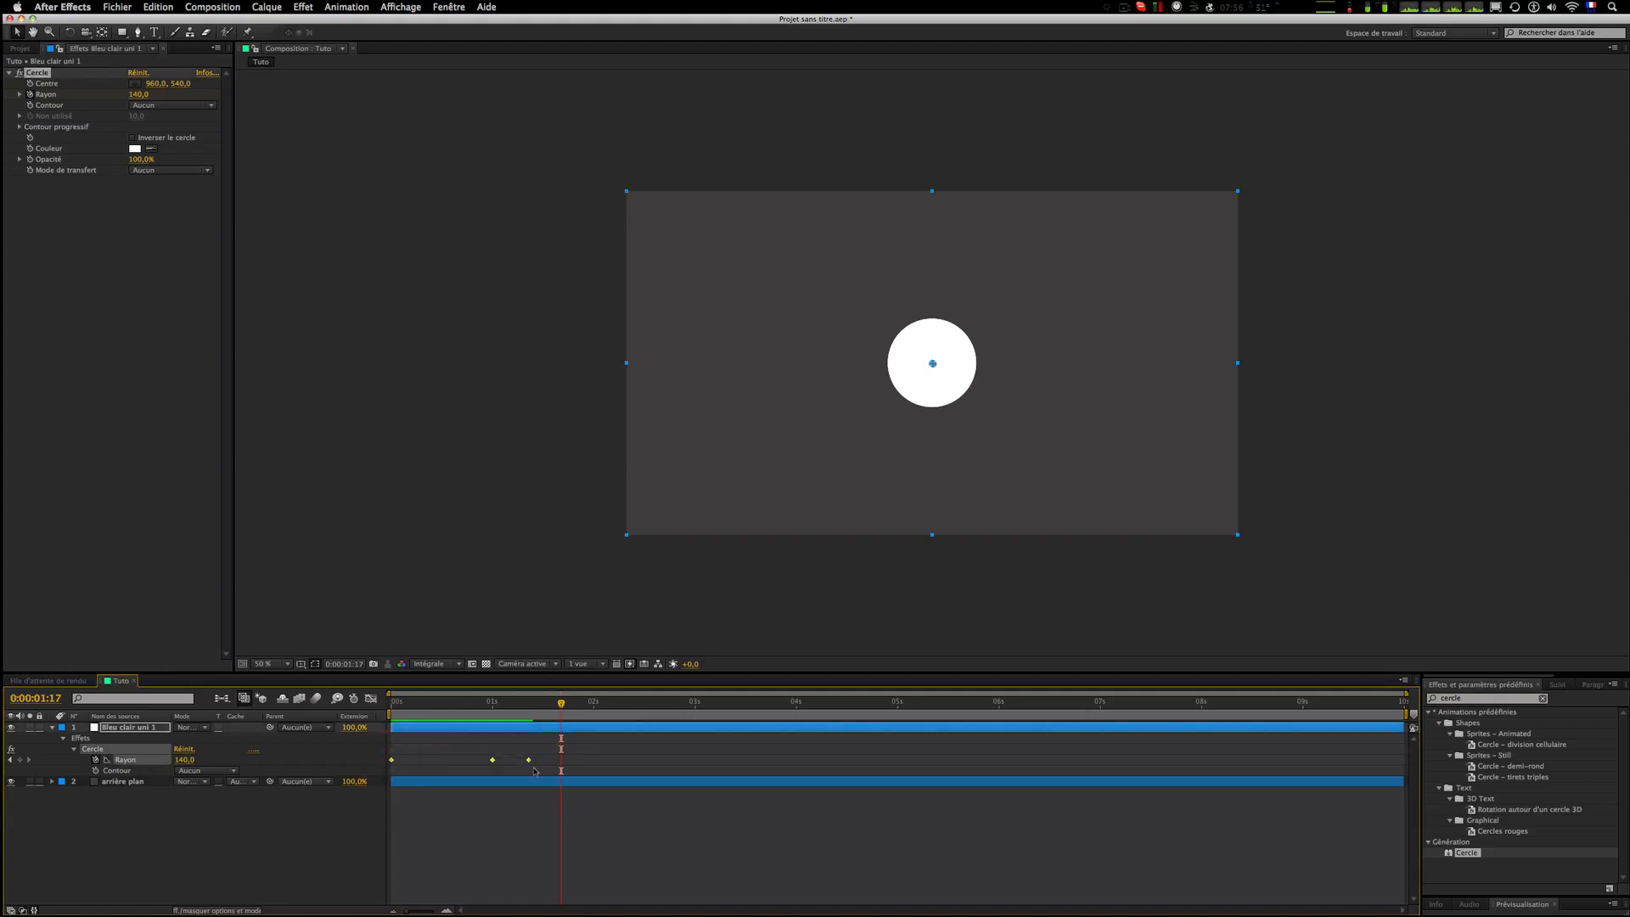
pyautogui.moveTo(530, 762)
pyautogui.moveTo(530, 762); pyautogui.dragTo(469, 764)
pyautogui.click(549, 756)
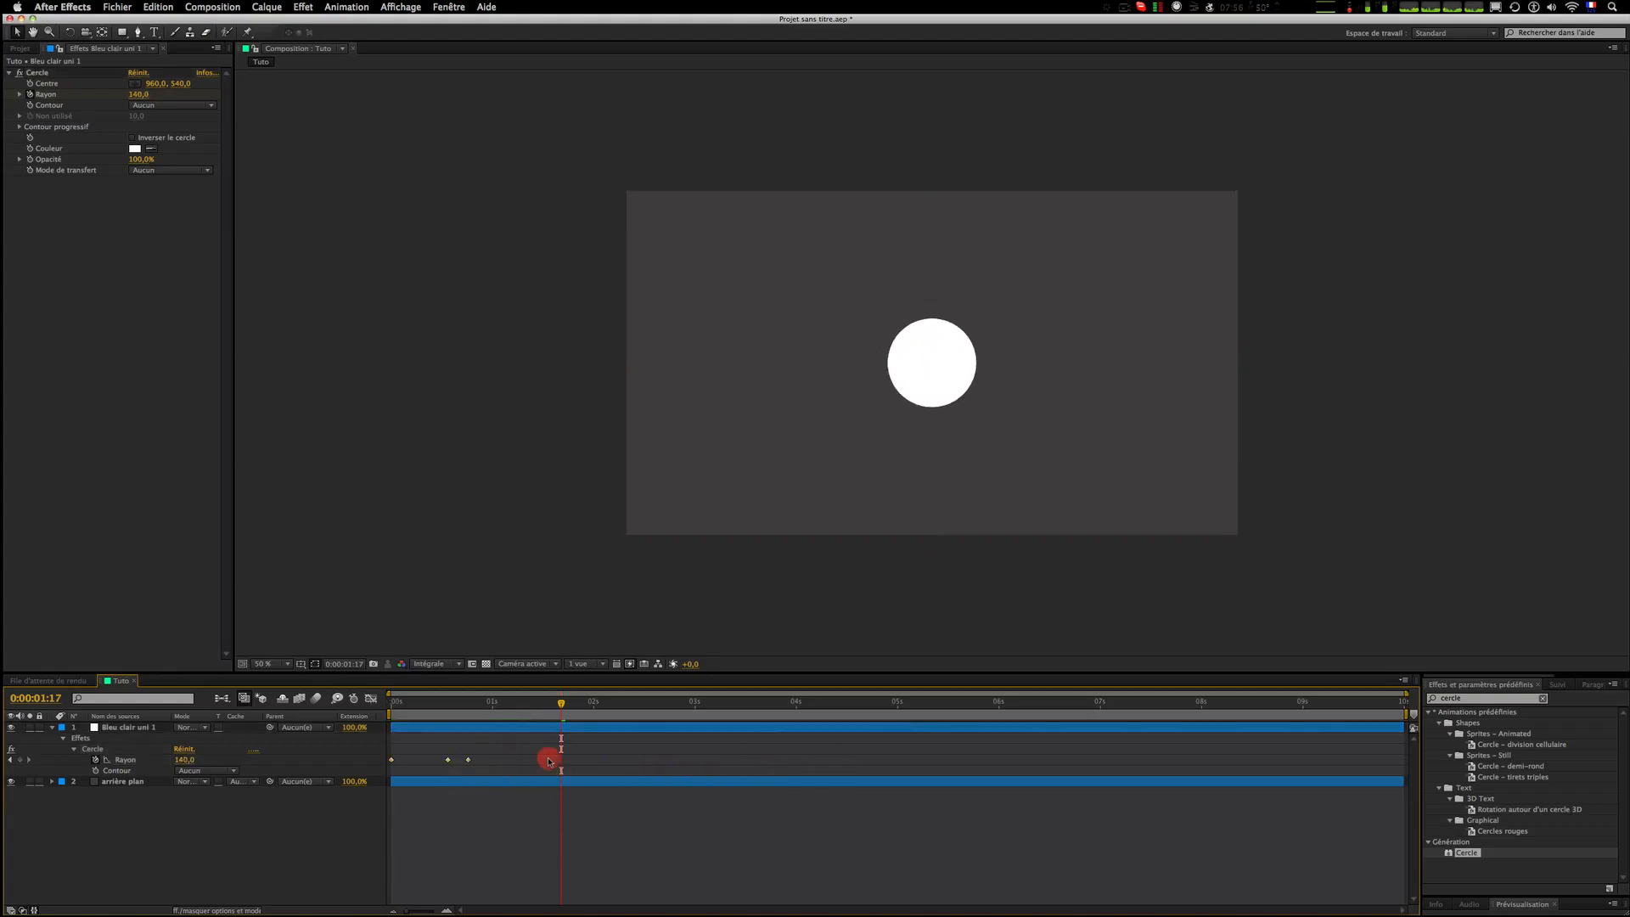
# Step: Preview the retimed pop-in and scrub through its first frames
pyautogui.press('space')
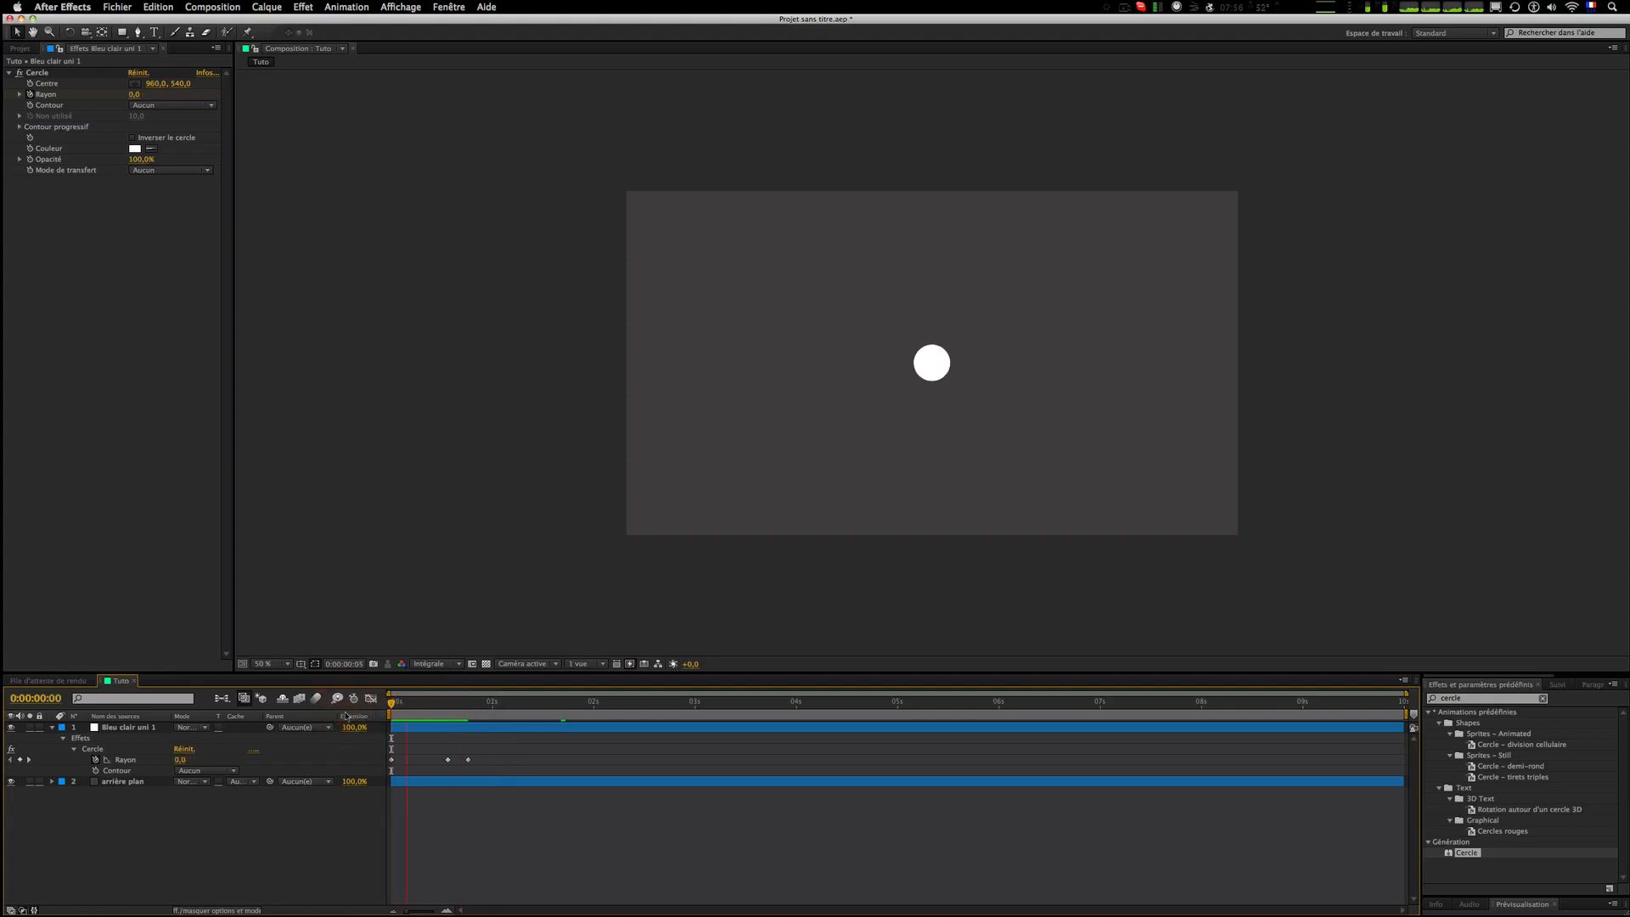
pyautogui.moveTo(404, 714); pyautogui.dragTo(439, 713)
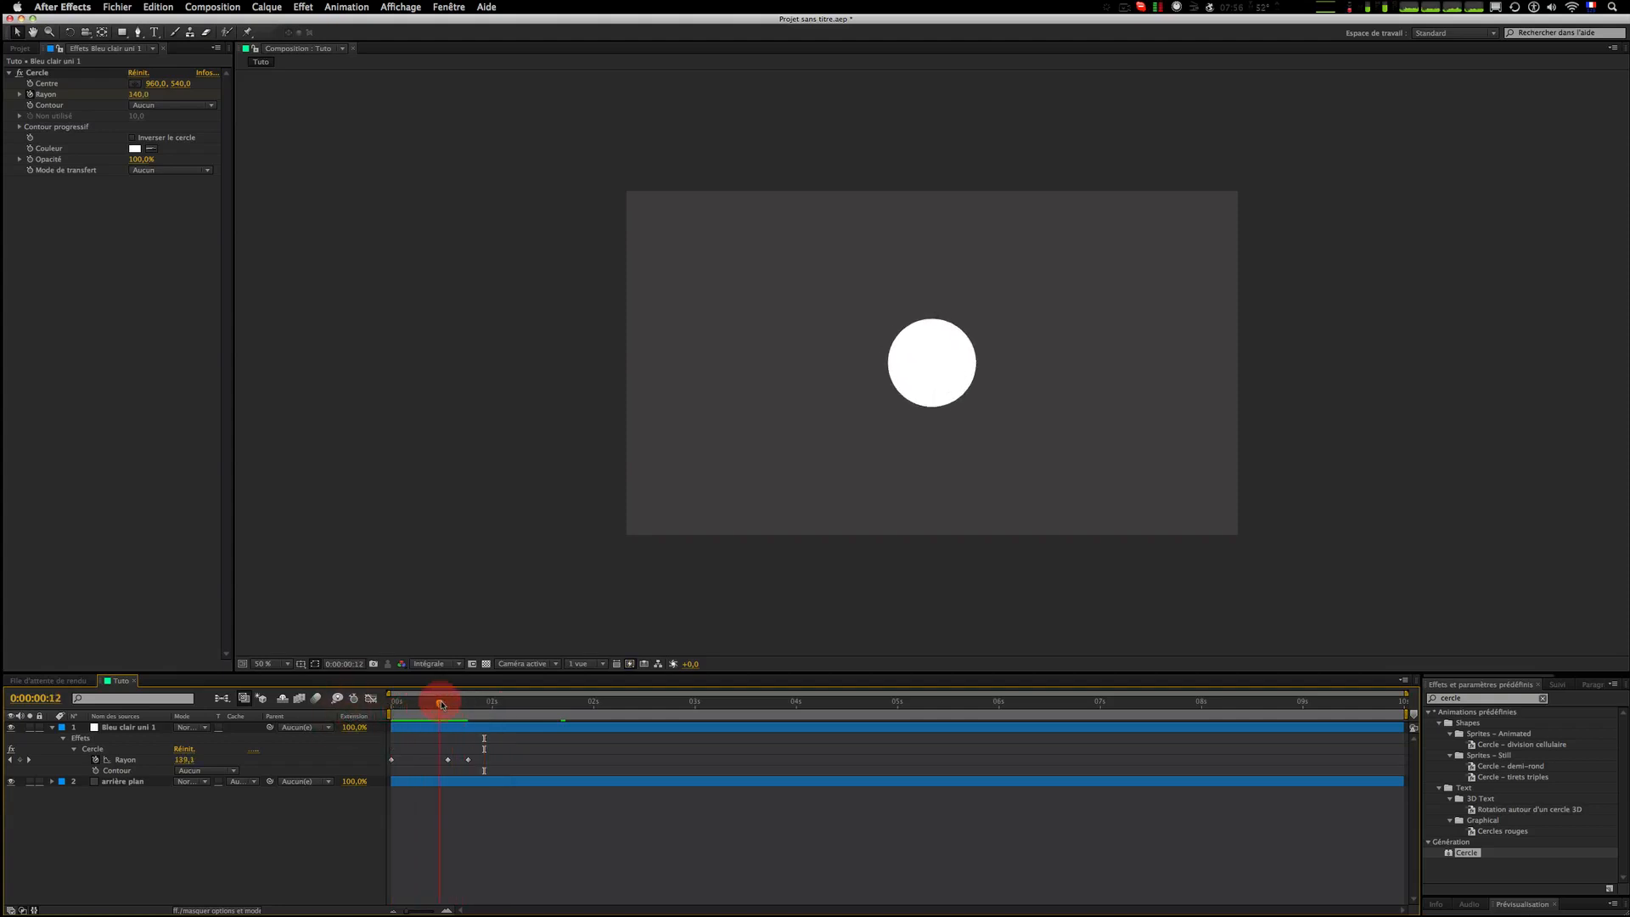
pyautogui.click(479, 728)
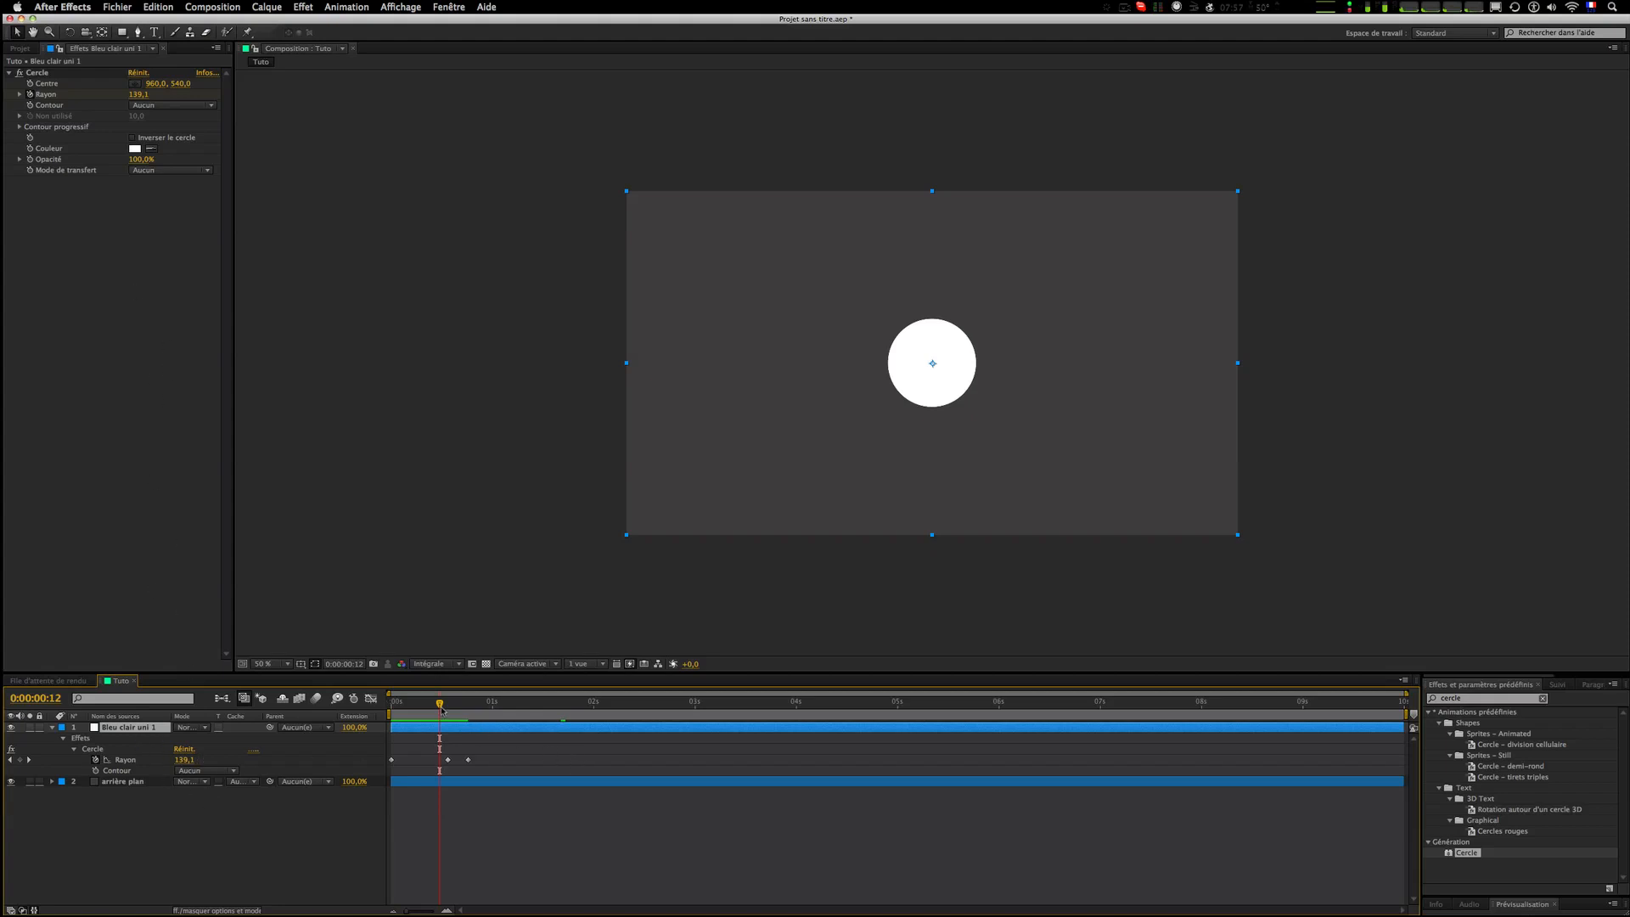
pyautogui.moveTo(440, 708)
pyautogui.mouseDown()
pyautogui.moveTo(388, 705)
pyautogui.moveTo(462, 708)
pyautogui.moveTo(427, 716)
pyautogui.mouseUp()
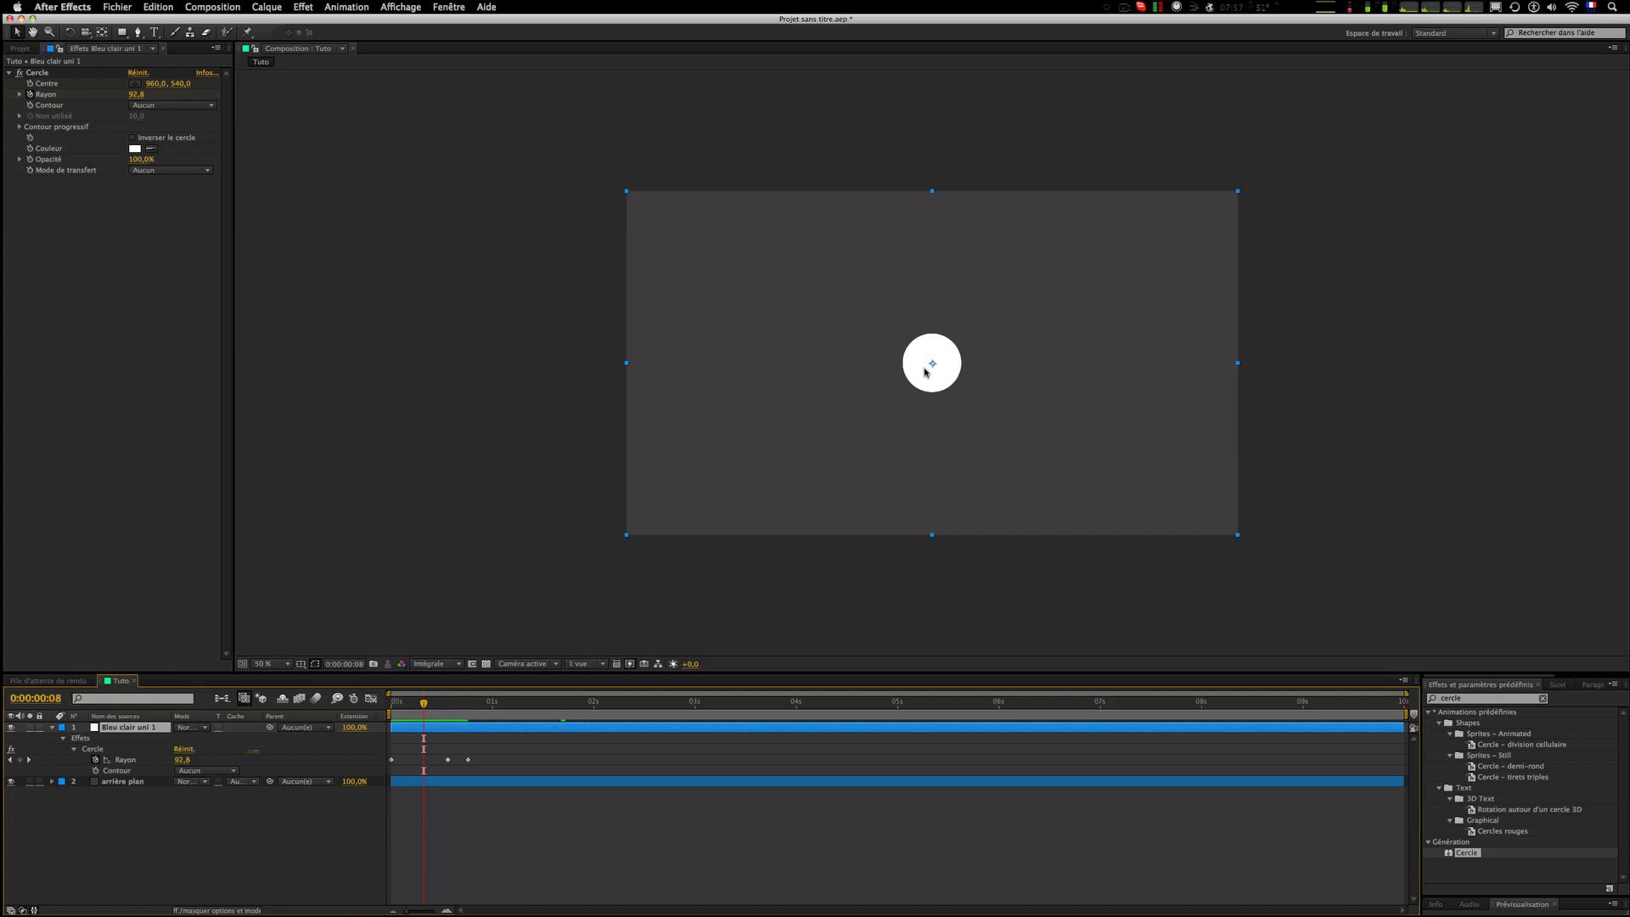
# Step: Set the circle's Contour mode to Rayon contour
pyautogui.click(30, 105)
pyautogui.click(160, 106)
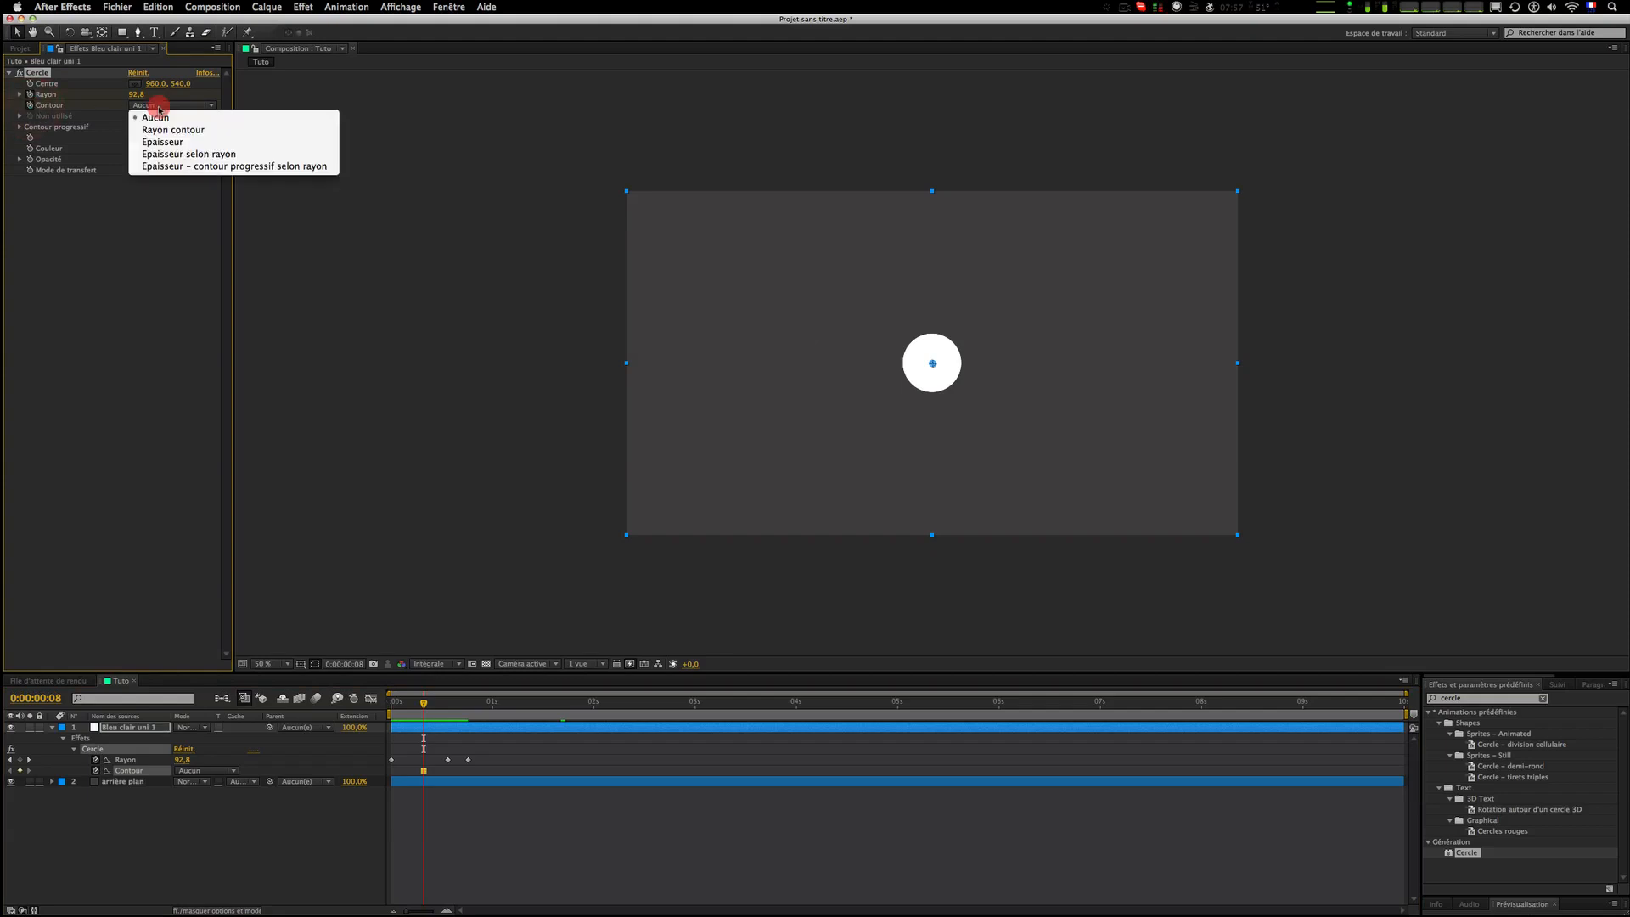
pyautogui.click(200, 134)
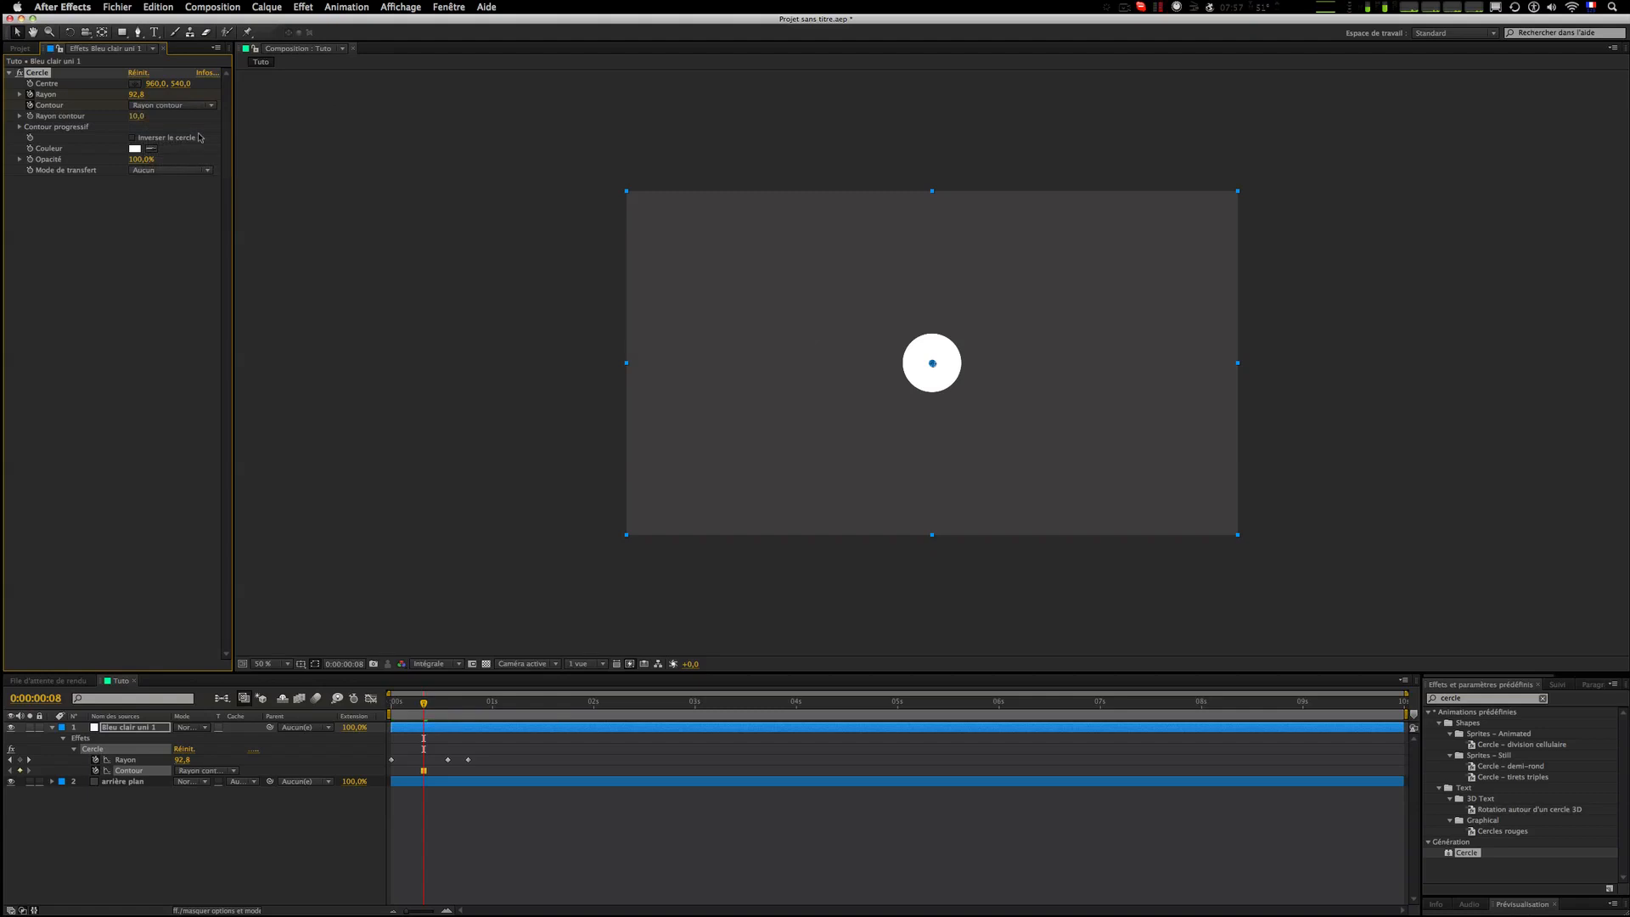
# Step: At about 0:08, add a contour radius keyframe with a value of 0
pyautogui.click(29, 106)
pyautogui.moveTo(424, 704)
pyautogui.mouseDown()
pyautogui.moveTo(393, 704)
pyautogui.moveTo(420, 707)
pyautogui.mouseUp()
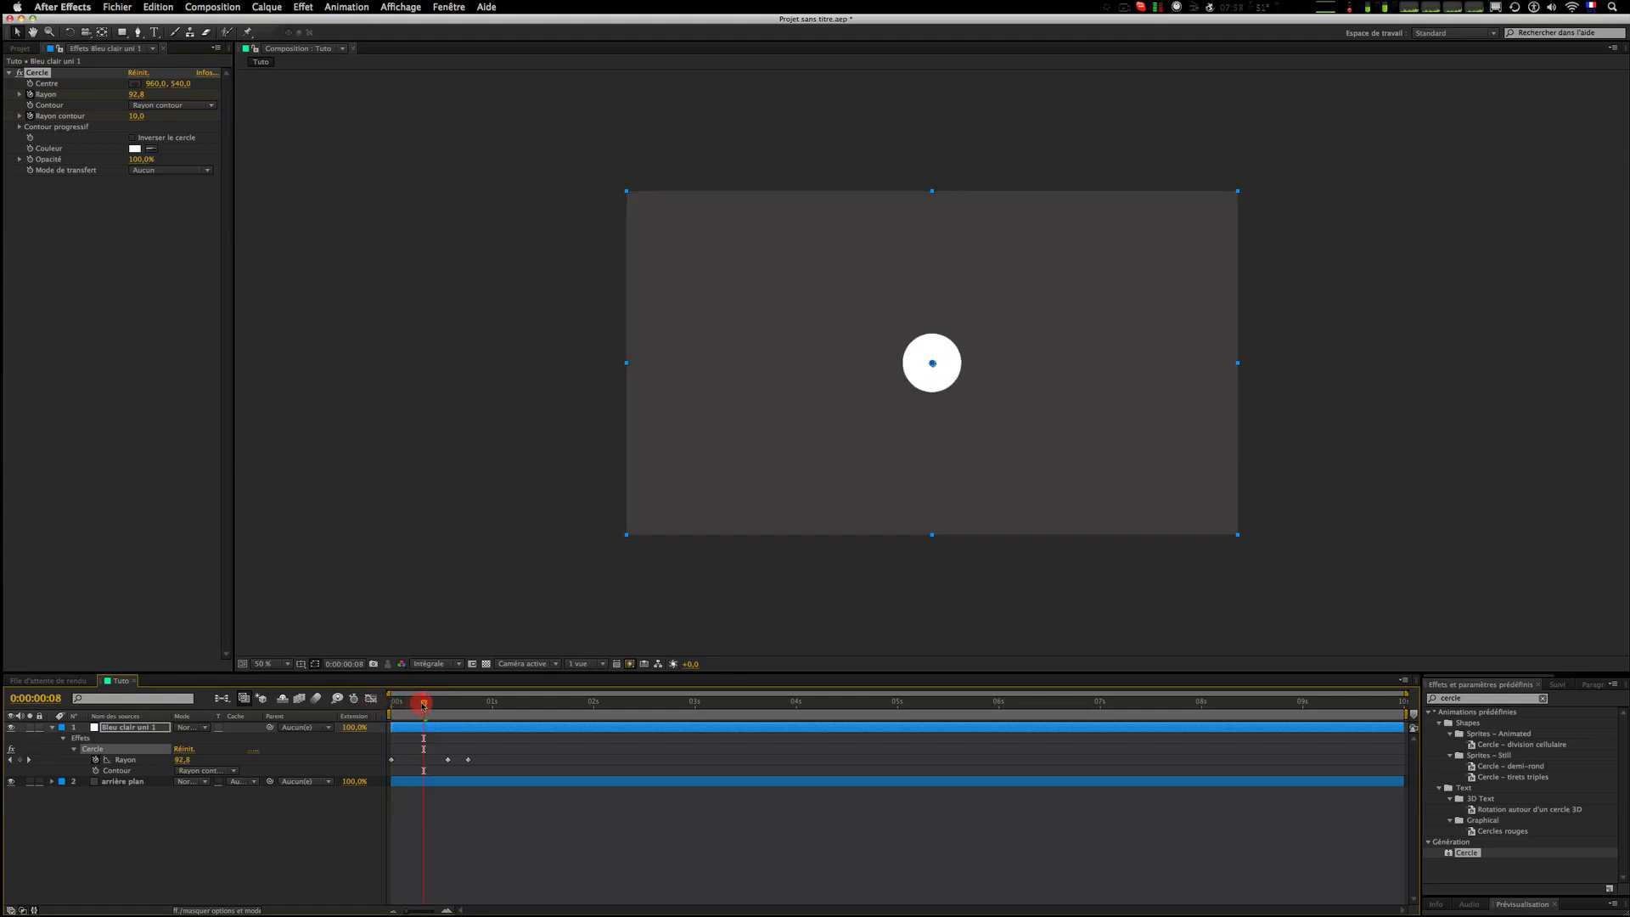
pyautogui.moveTo(136, 118); pyautogui.dragTo(61, 129)
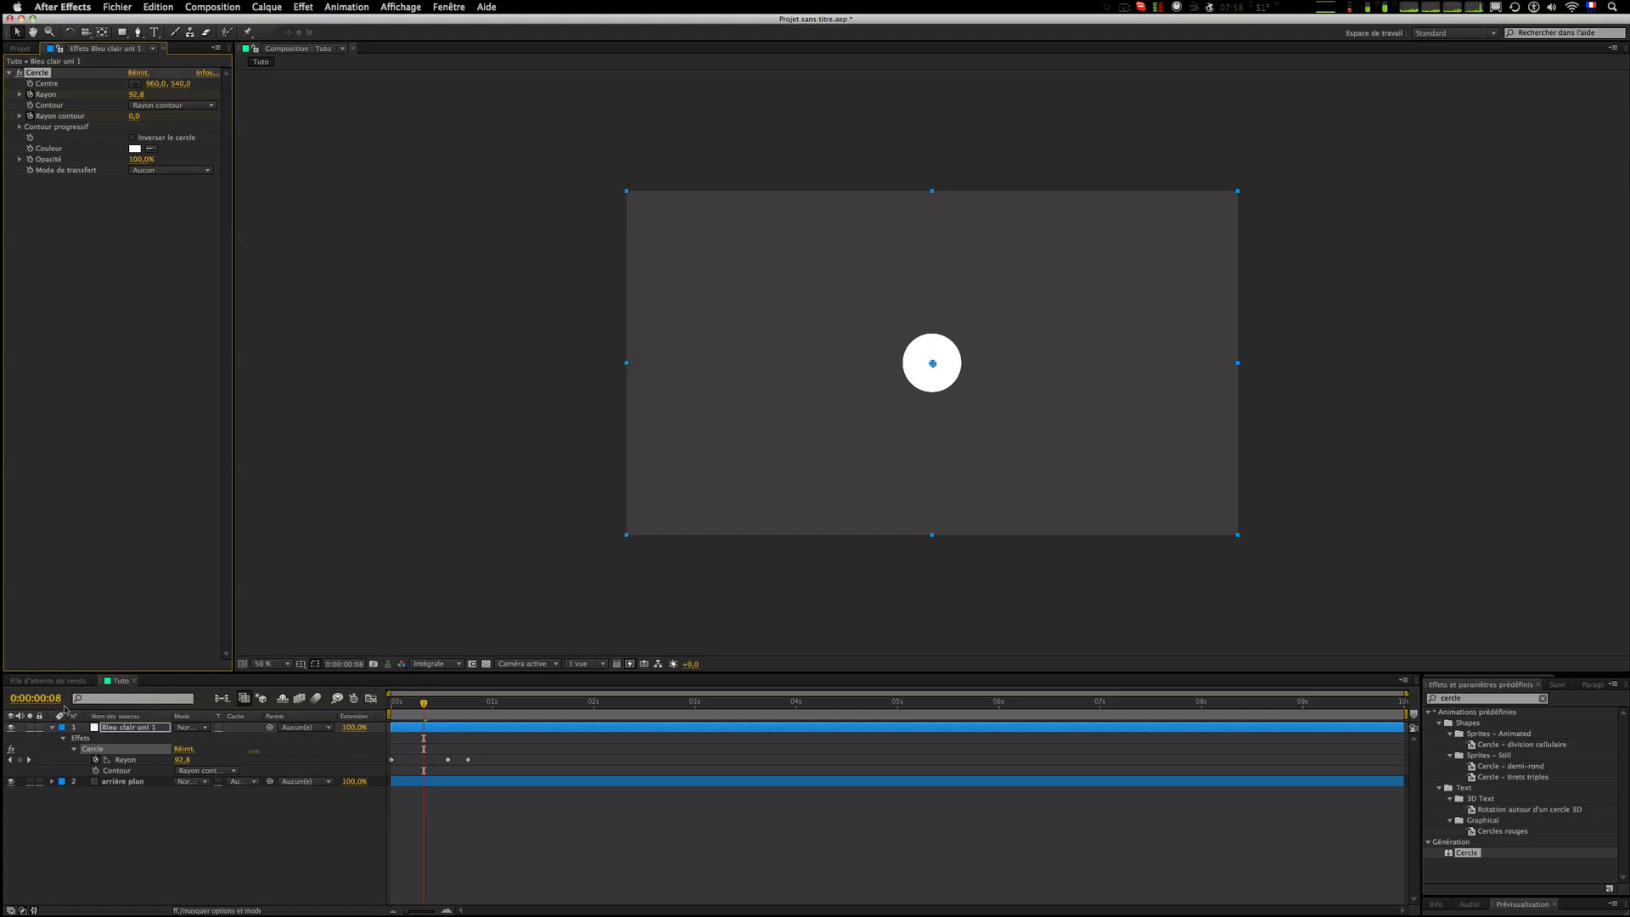
# Step: At about 0:19, set the contour radius to 74
pyautogui.click(429, 709)
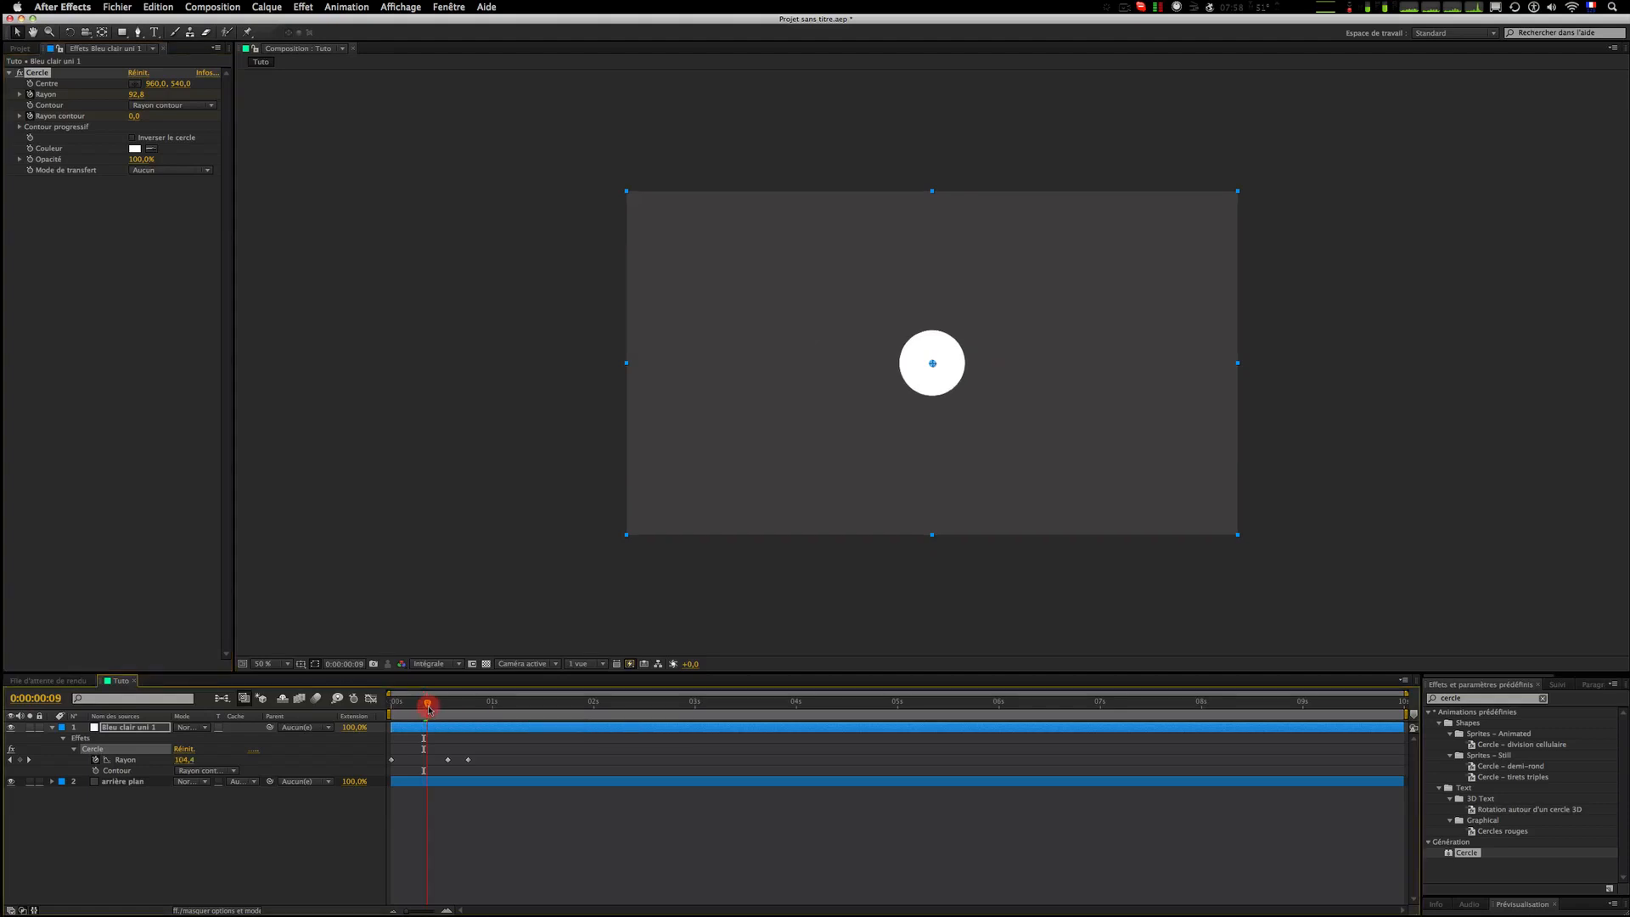
pyautogui.moveTo(432, 709); pyautogui.dragTo(469, 702)
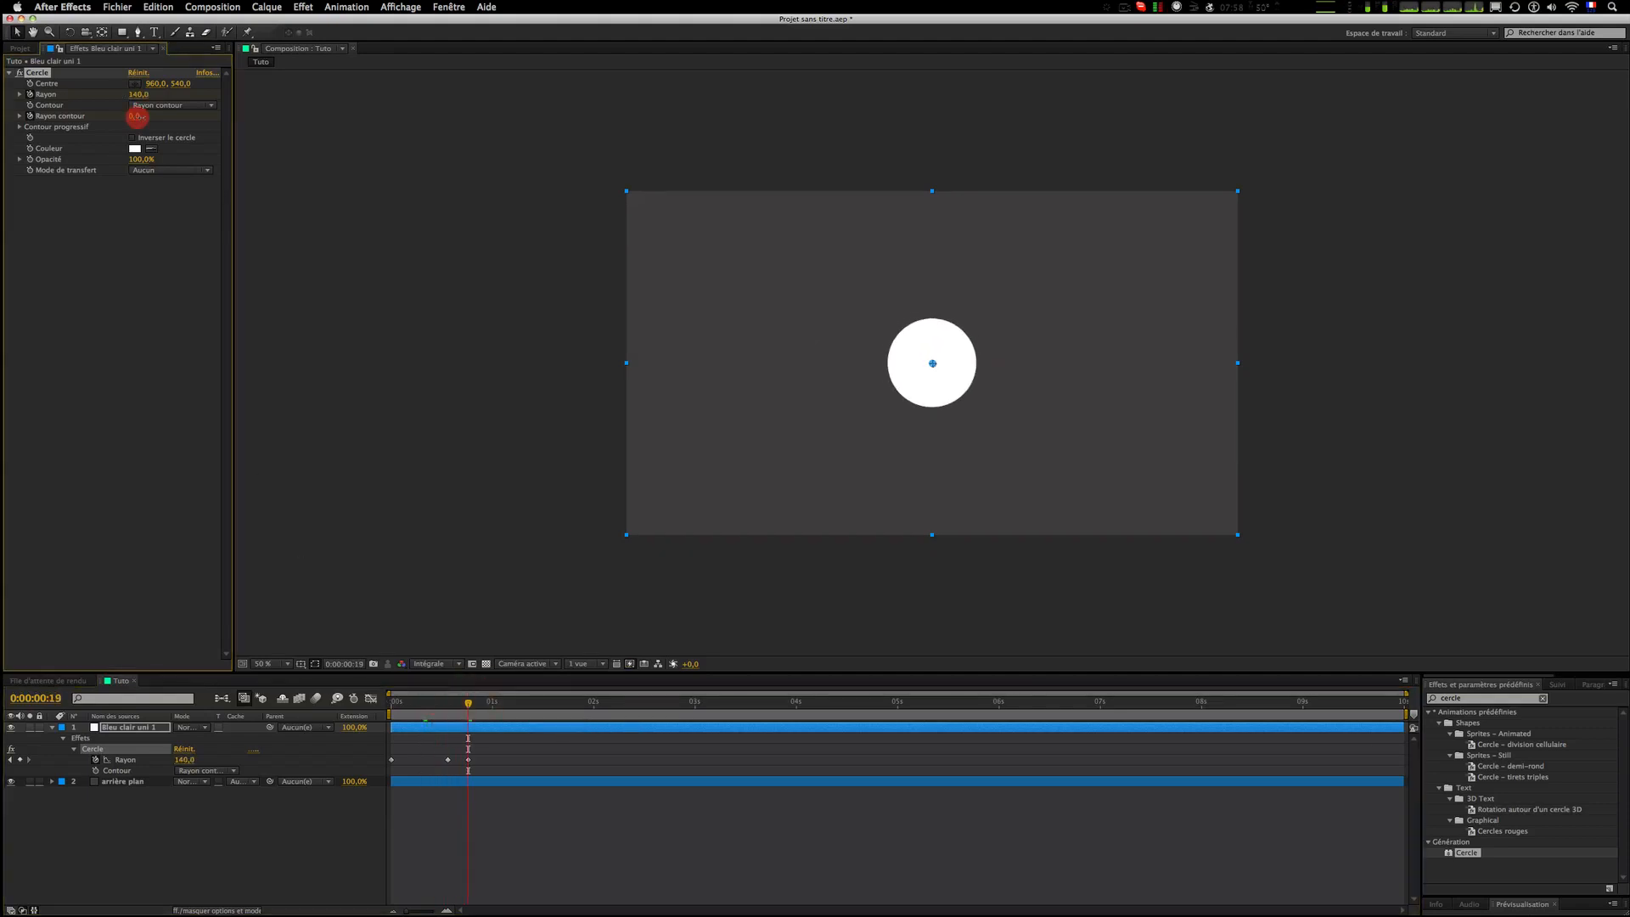
pyautogui.moveTo(135, 116); pyautogui.dragTo(185, 119)
# Step: Preview the ring animation from the start of the composition
pyautogui.click(514, 800)
pyautogui.press('Home')
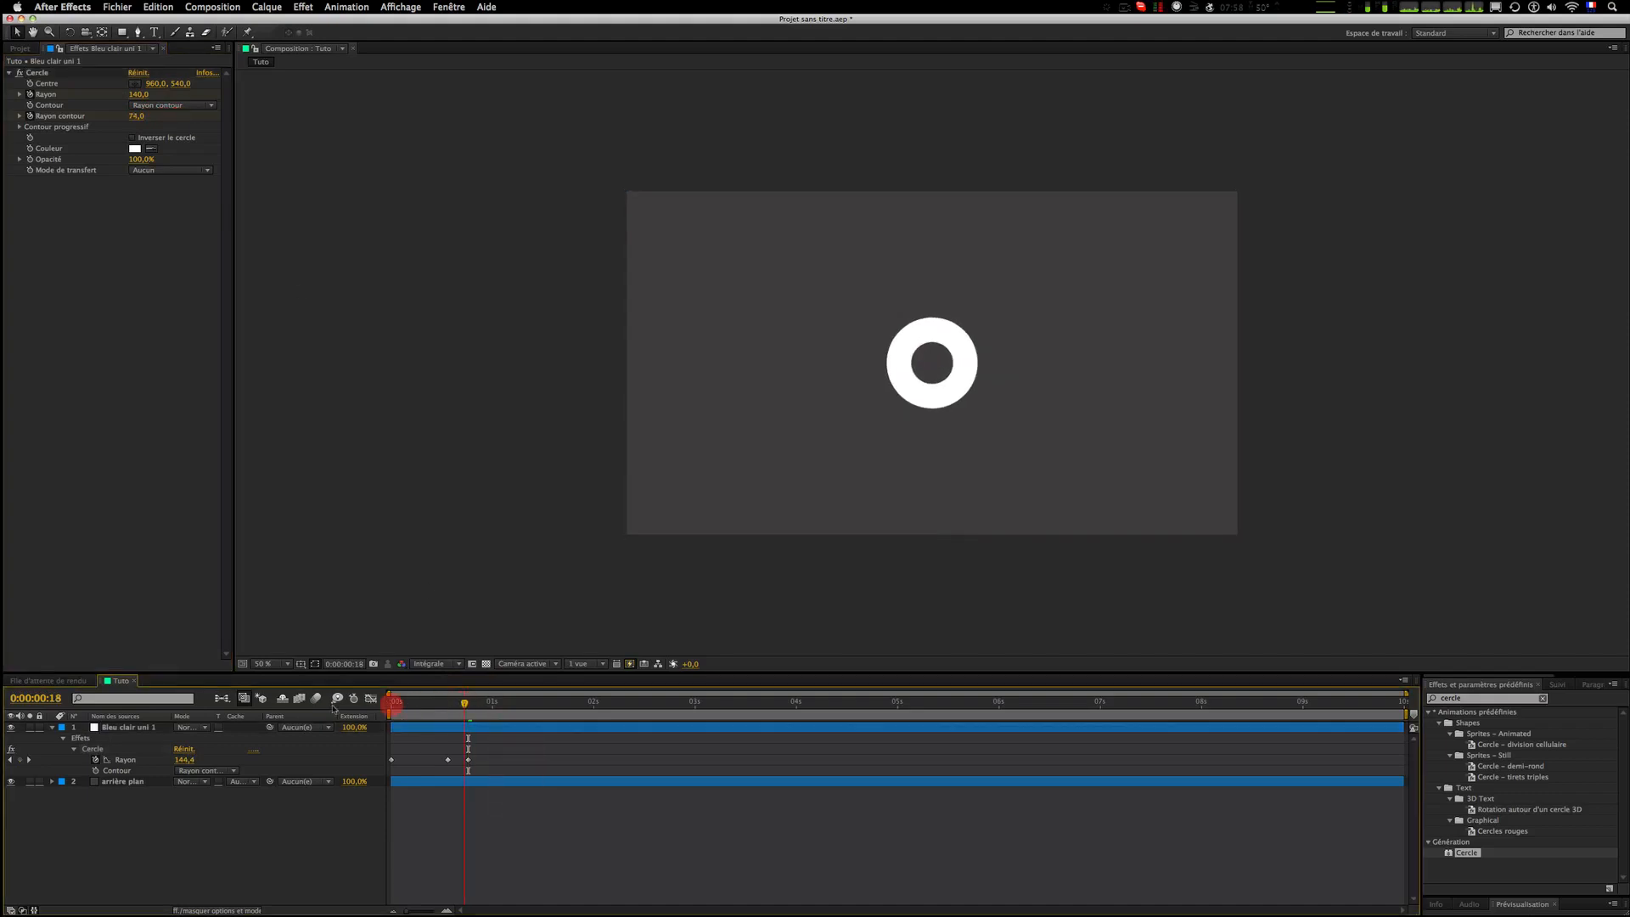
pyautogui.click(576, 849)
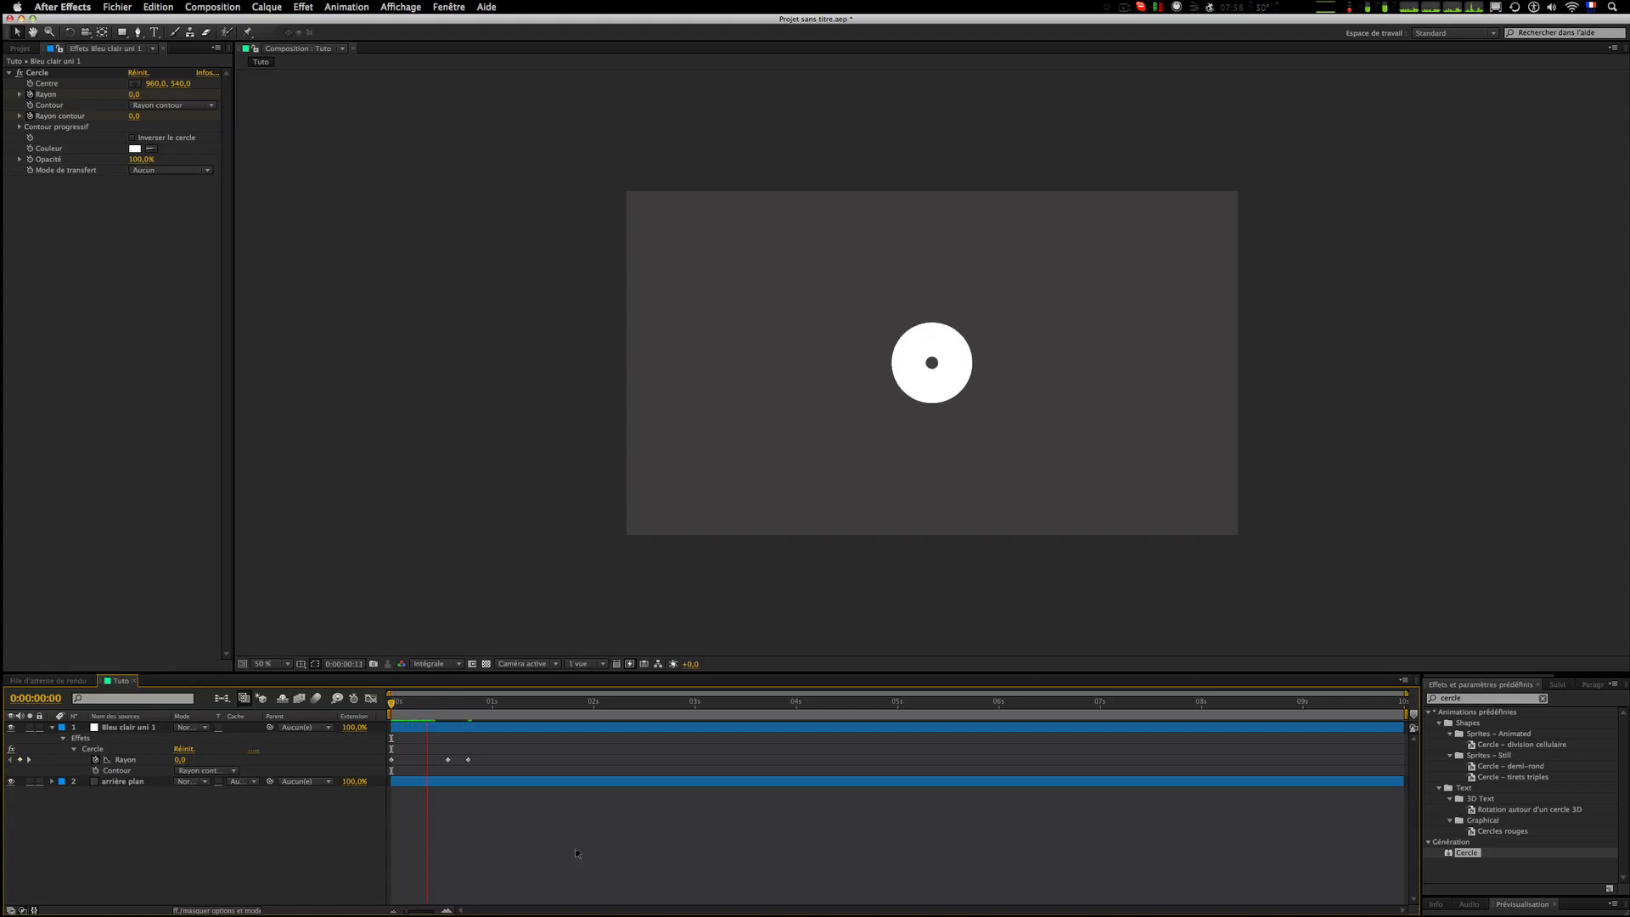
pyautogui.click(344, 705)
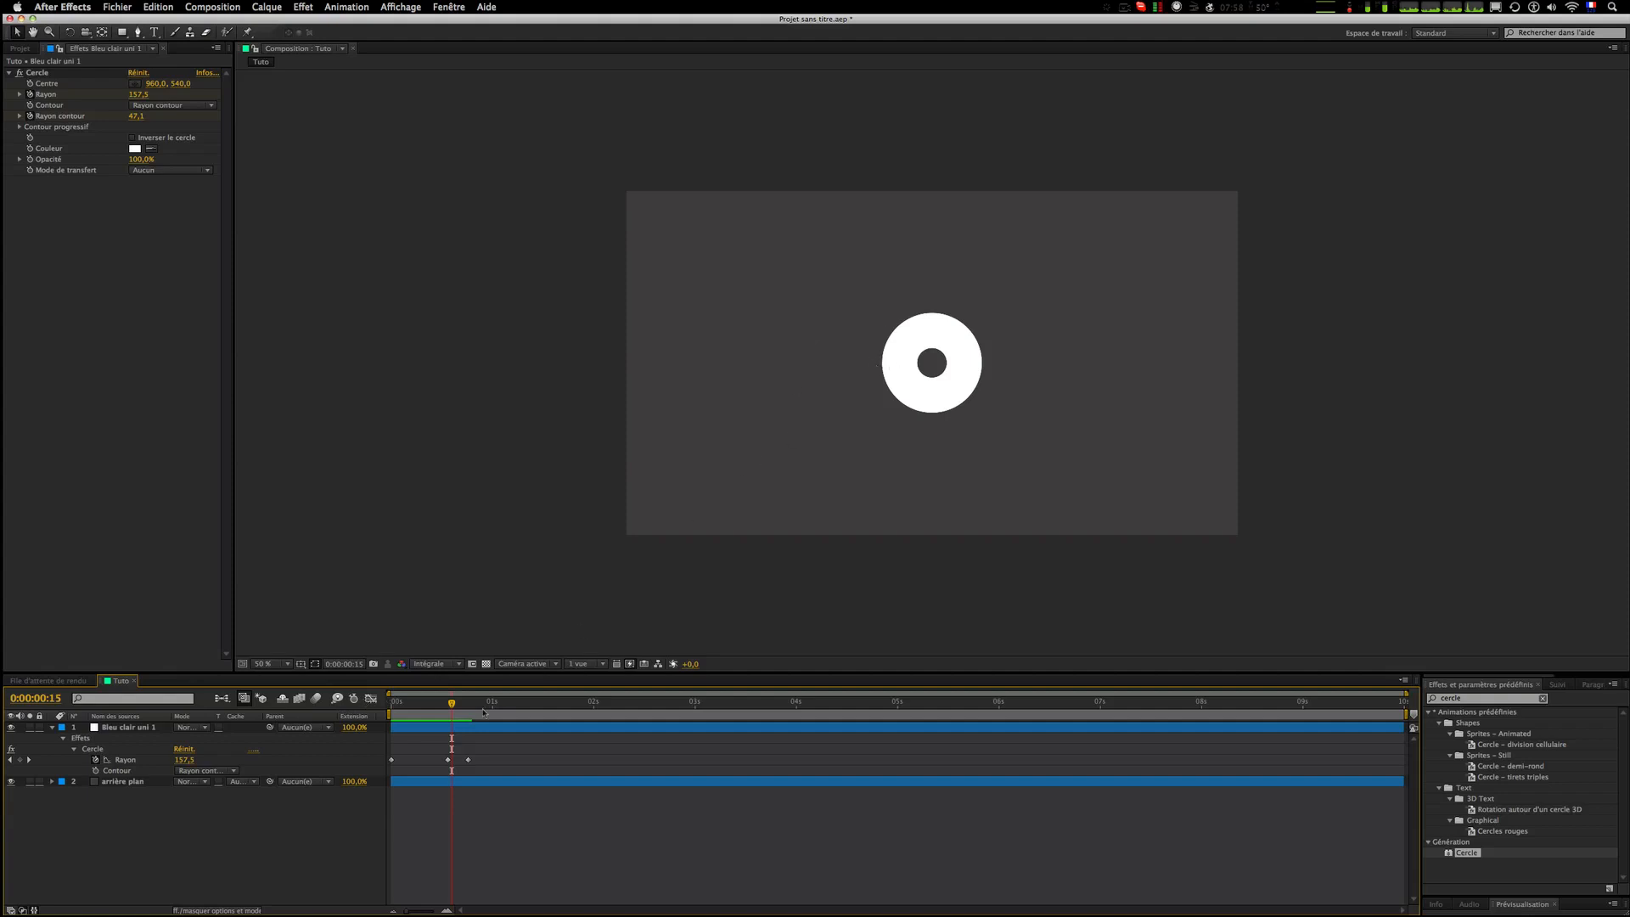
pyautogui.click(330, 703)
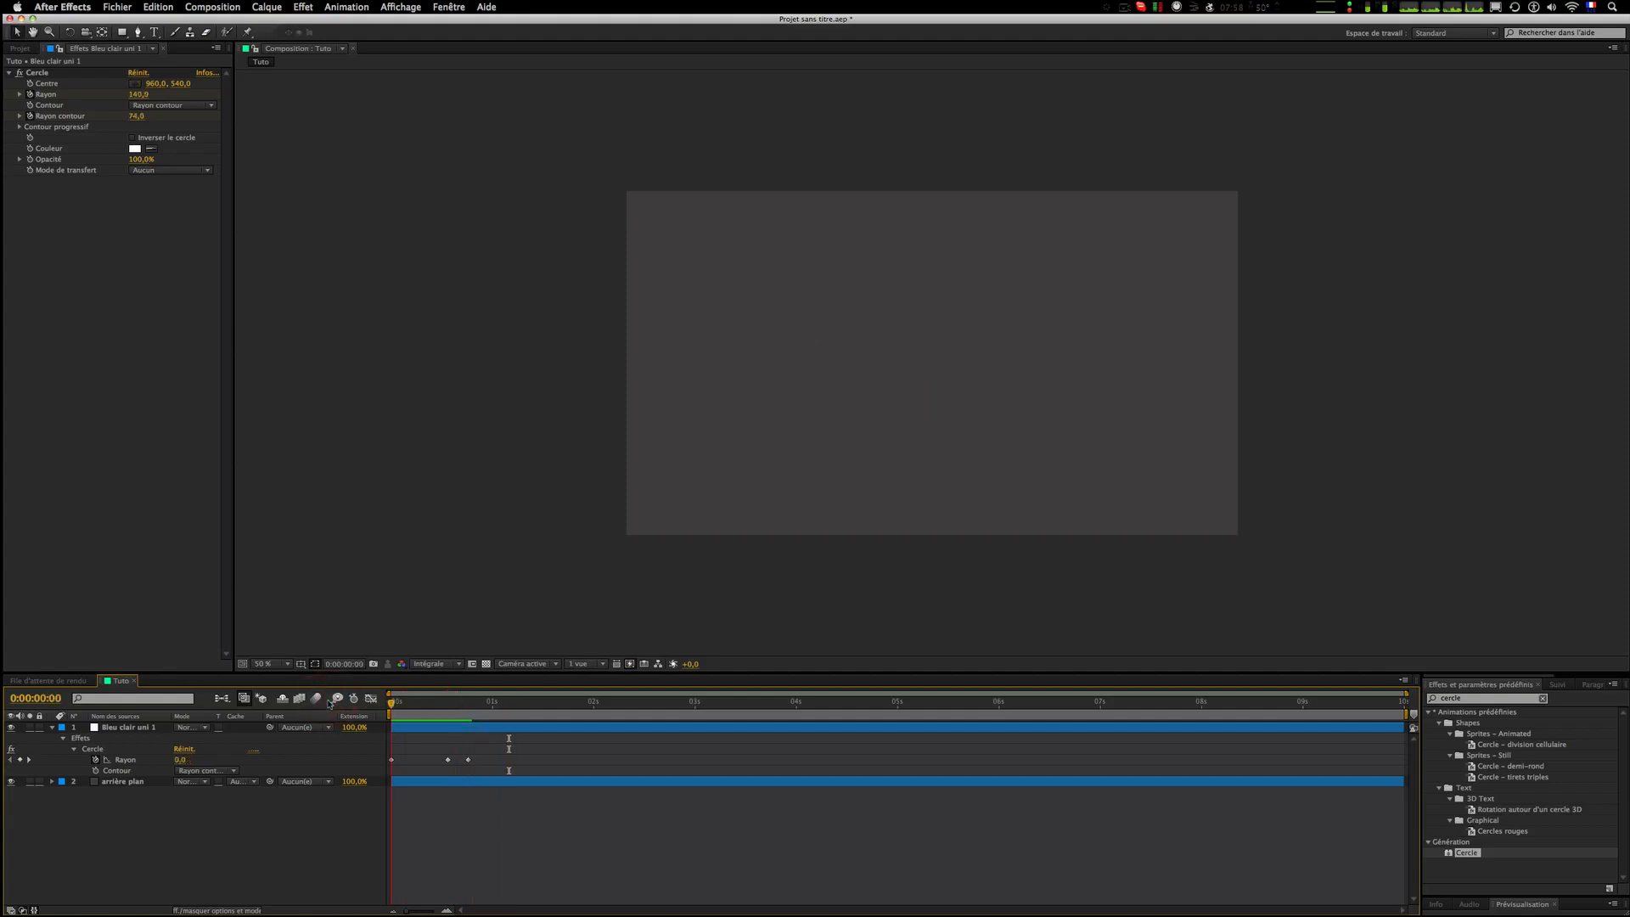
pyautogui.press('space')
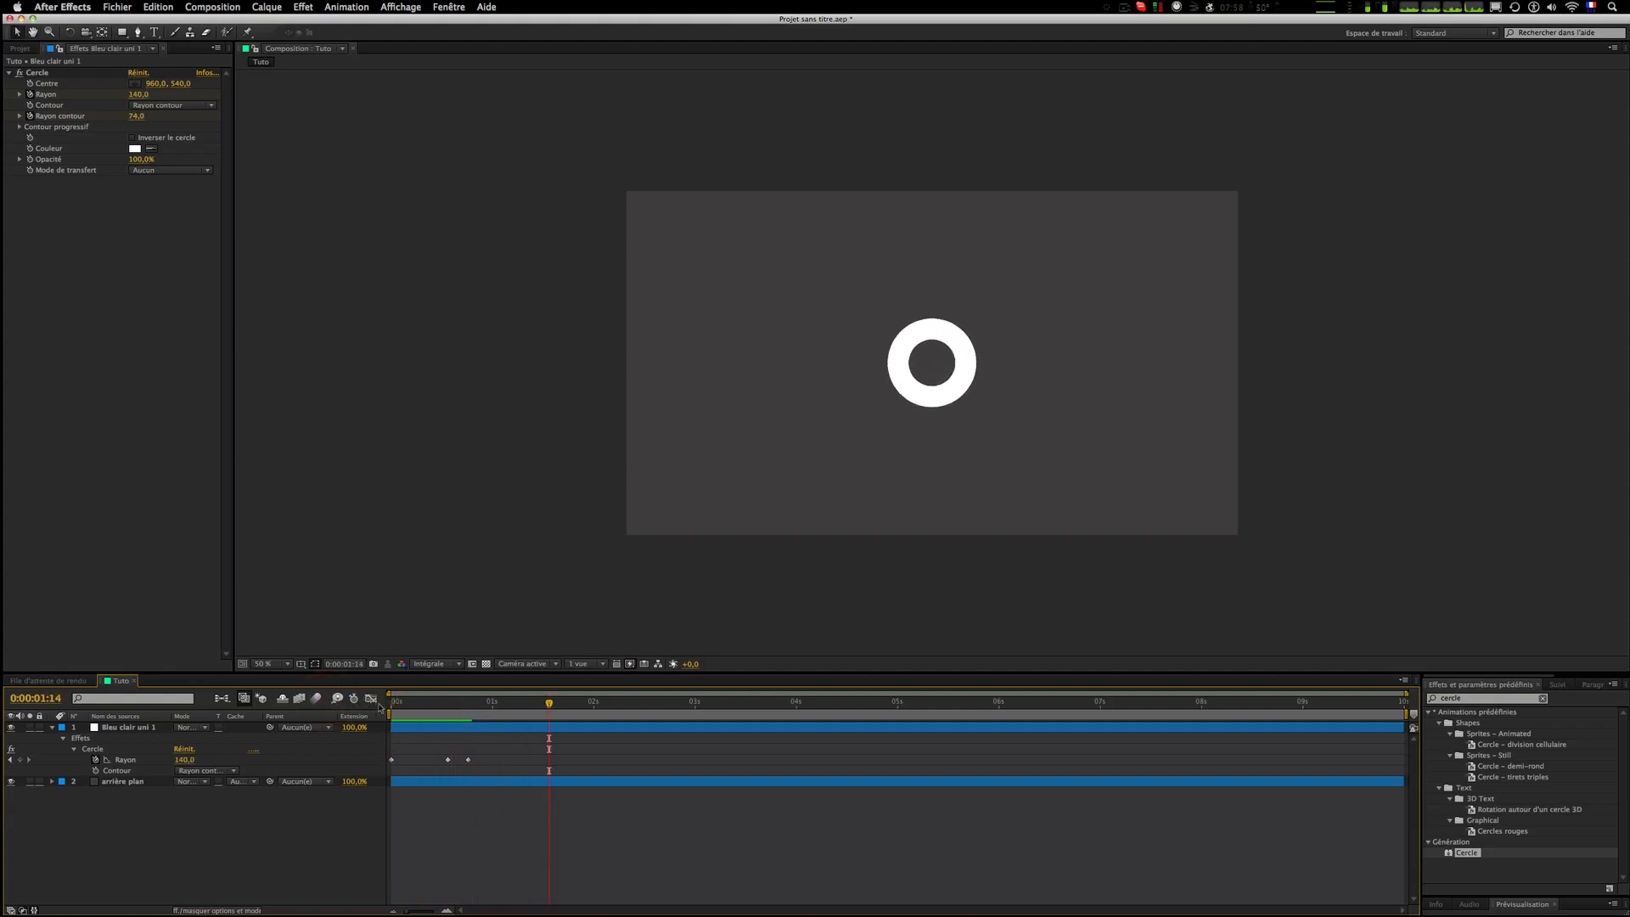
# Step: Switch to the Finder and play the reference intro video in Quick Look to compare
pyautogui.moveTo(401, 709); pyautogui.dragTo(477, 711)
pyautogui.press('F3')
pyautogui.click(29, 93)
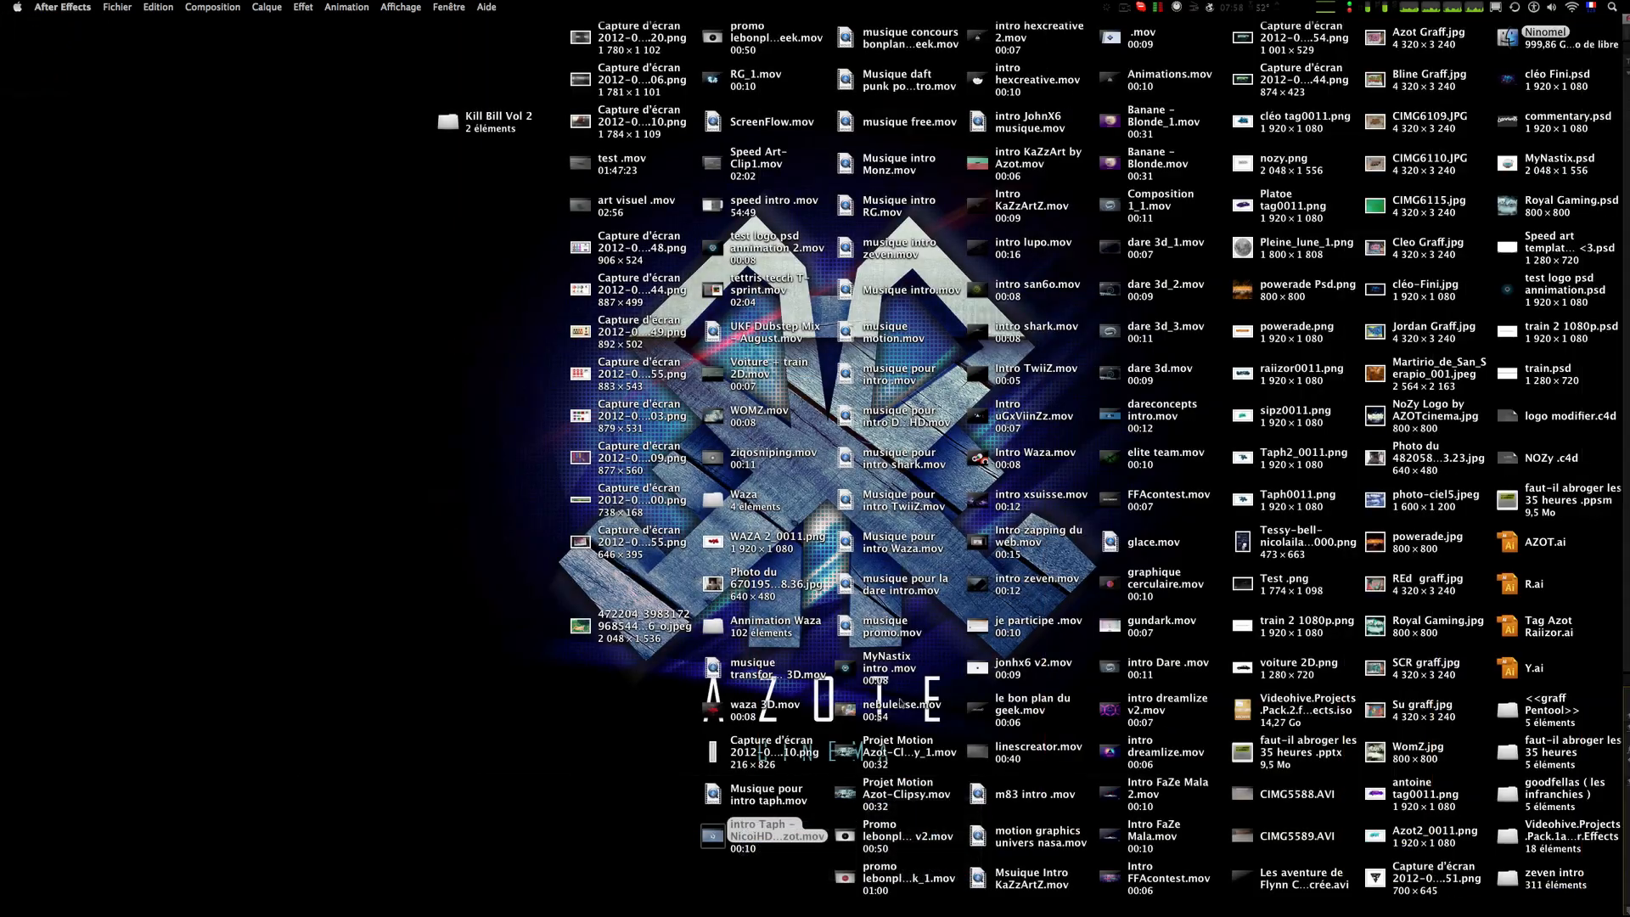
pyautogui.click(794, 830)
pyautogui.press('space')
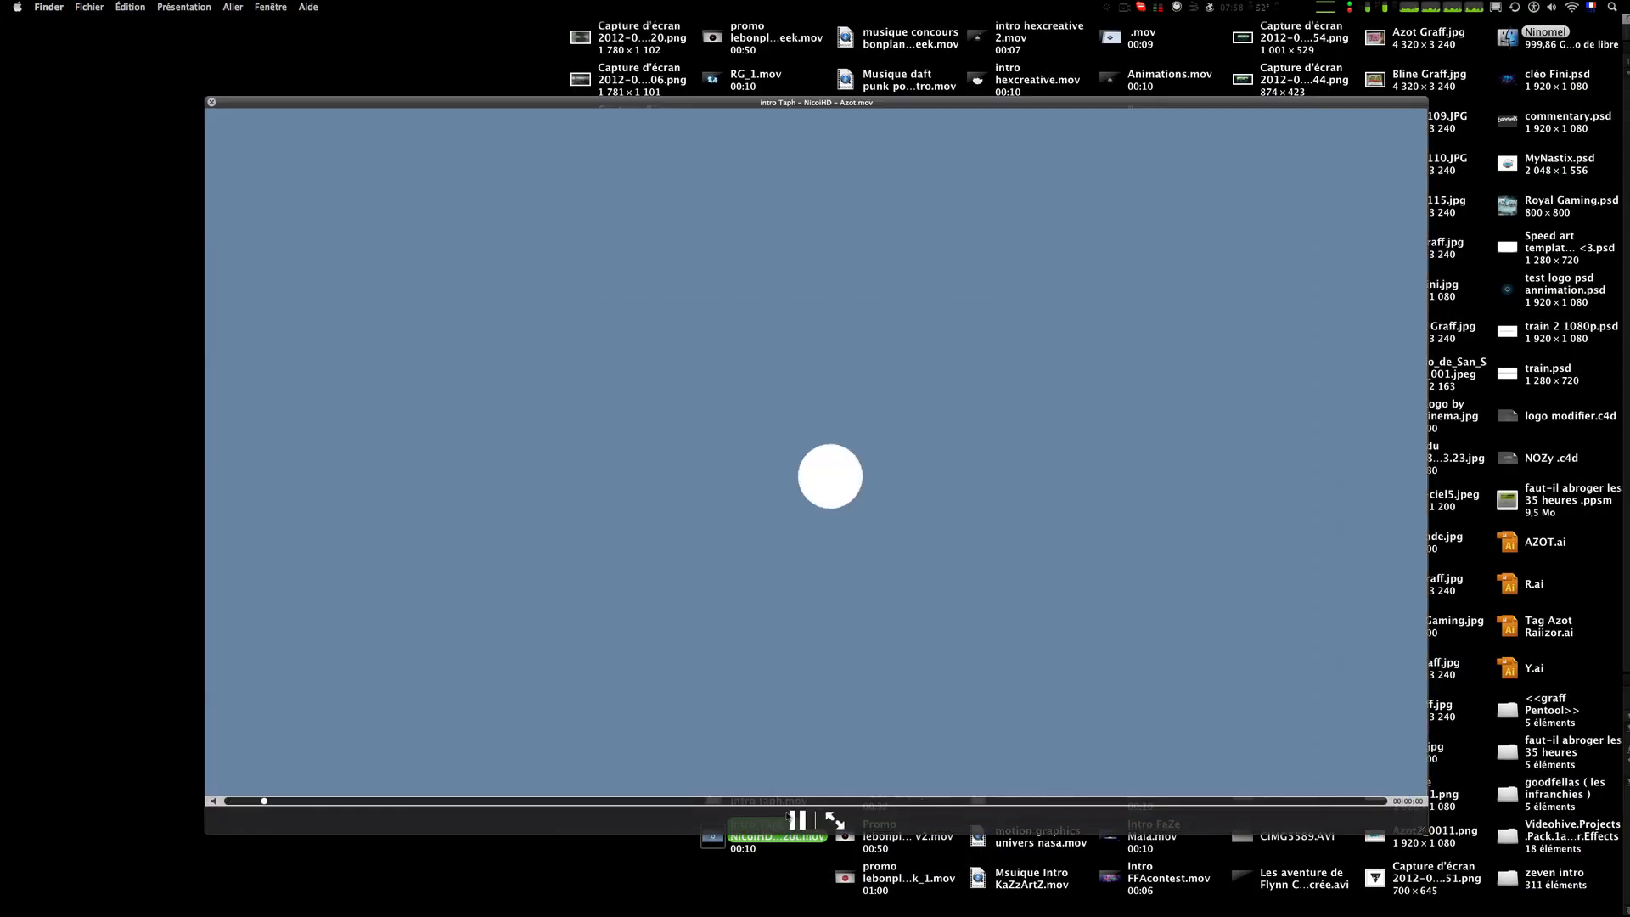
pyautogui.click(794, 818)
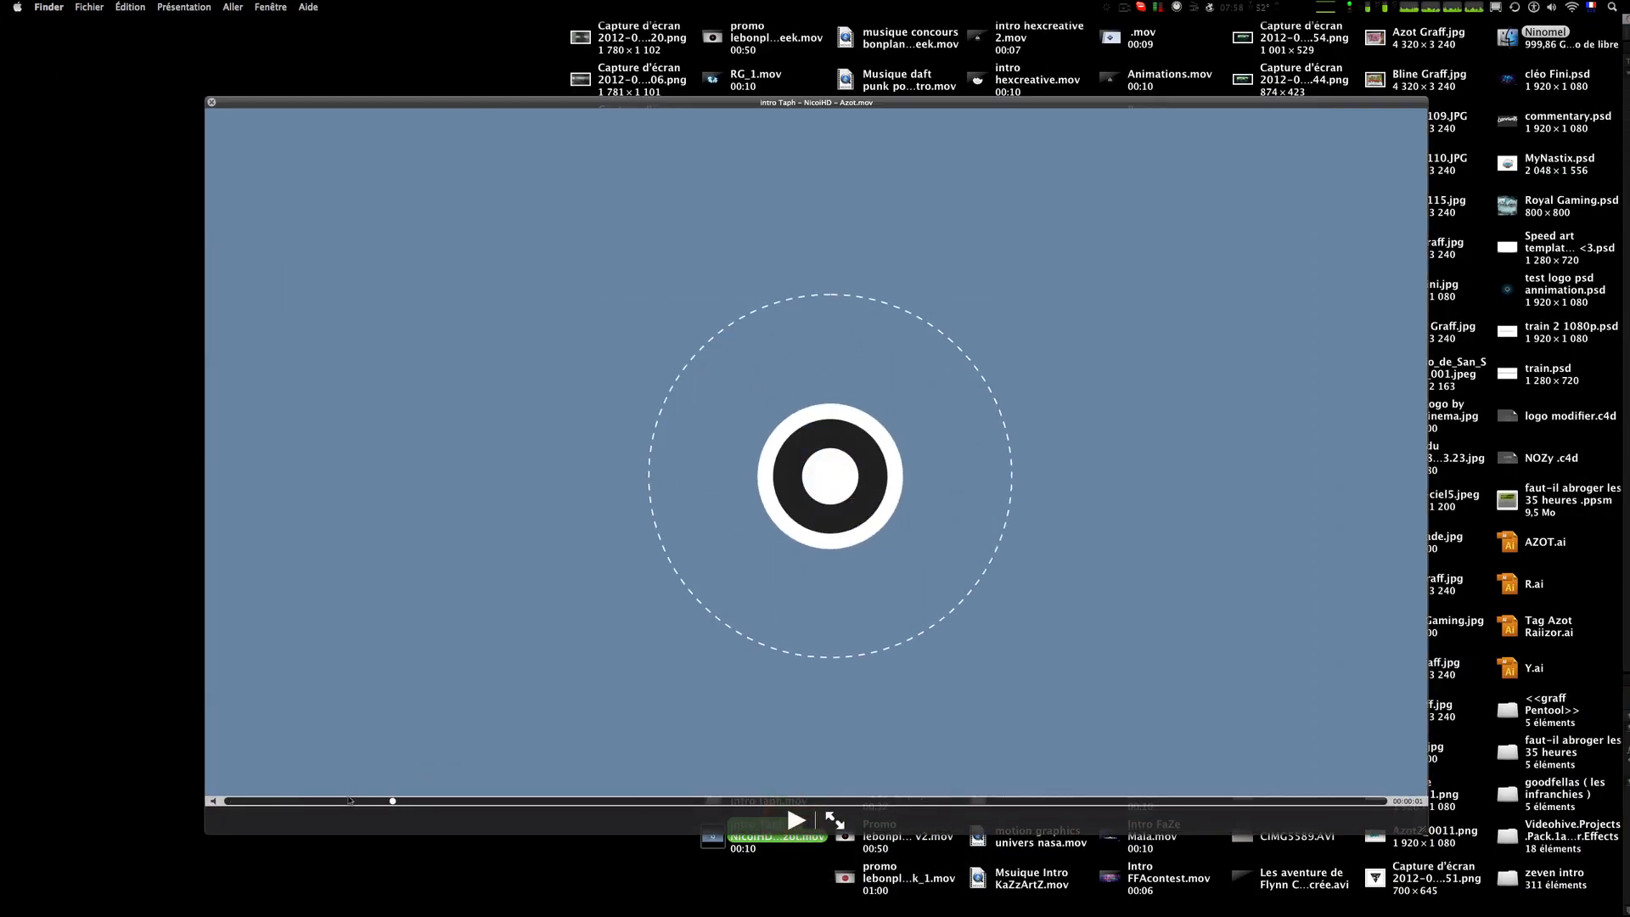
pyautogui.moveTo(348, 800)
pyautogui.mouseDown()
pyautogui.moveTo(284, 802)
pyautogui.moveTo(359, 791)
pyautogui.mouseUp()
pyautogui.press('space')
pyautogui.click(356, 782)
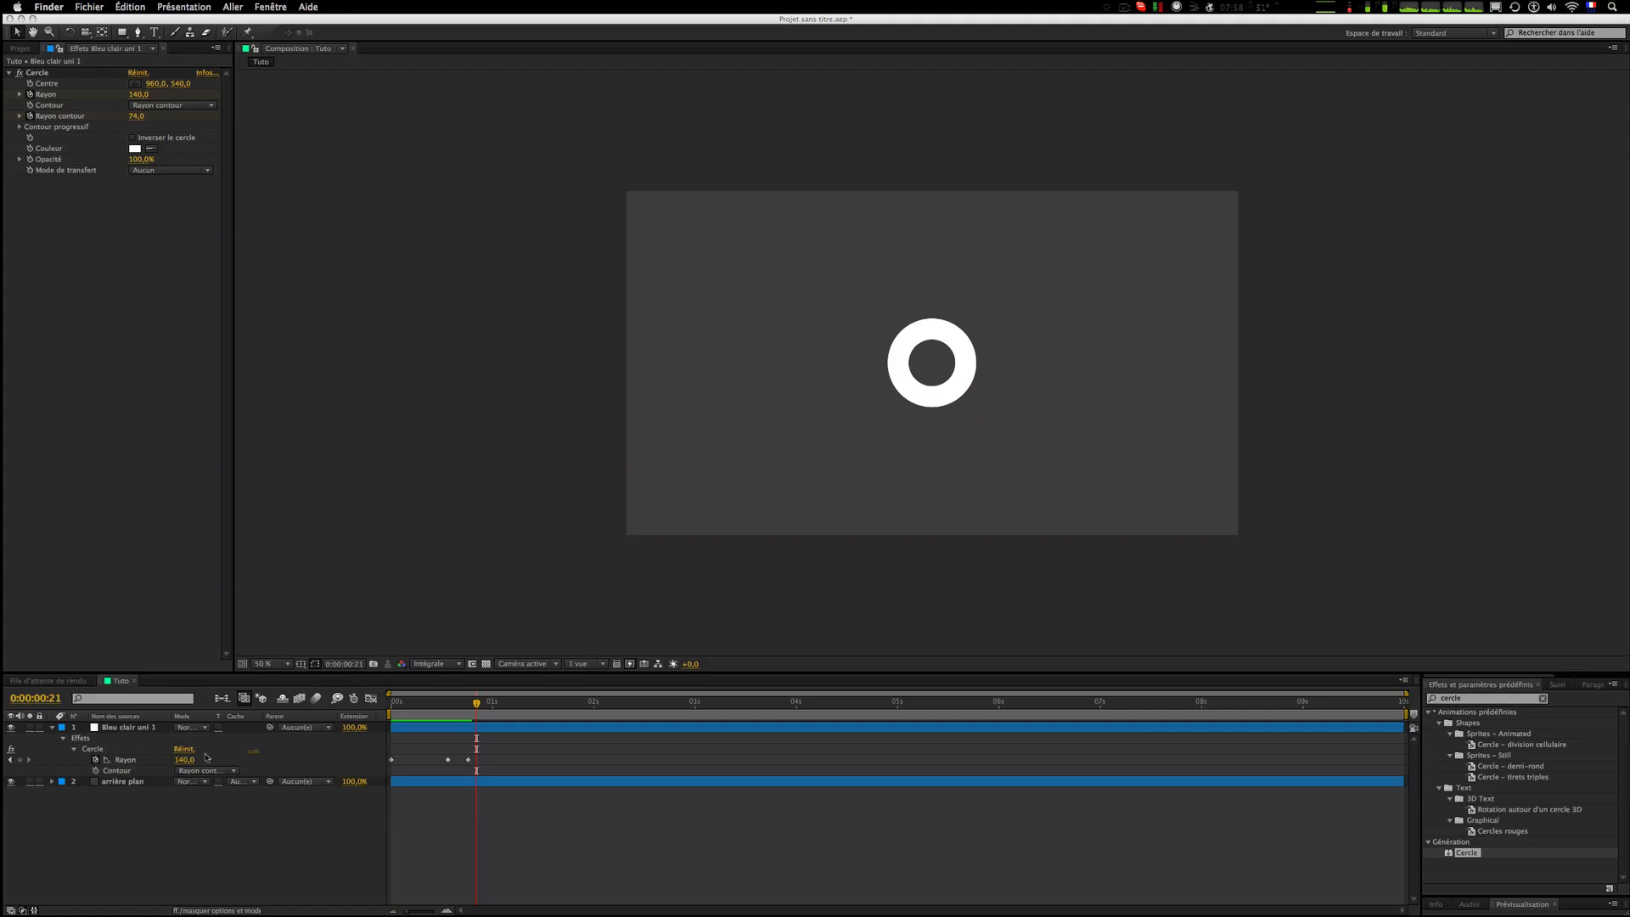
pyautogui.click(126, 732)
pyautogui.doubleClick(126, 728)
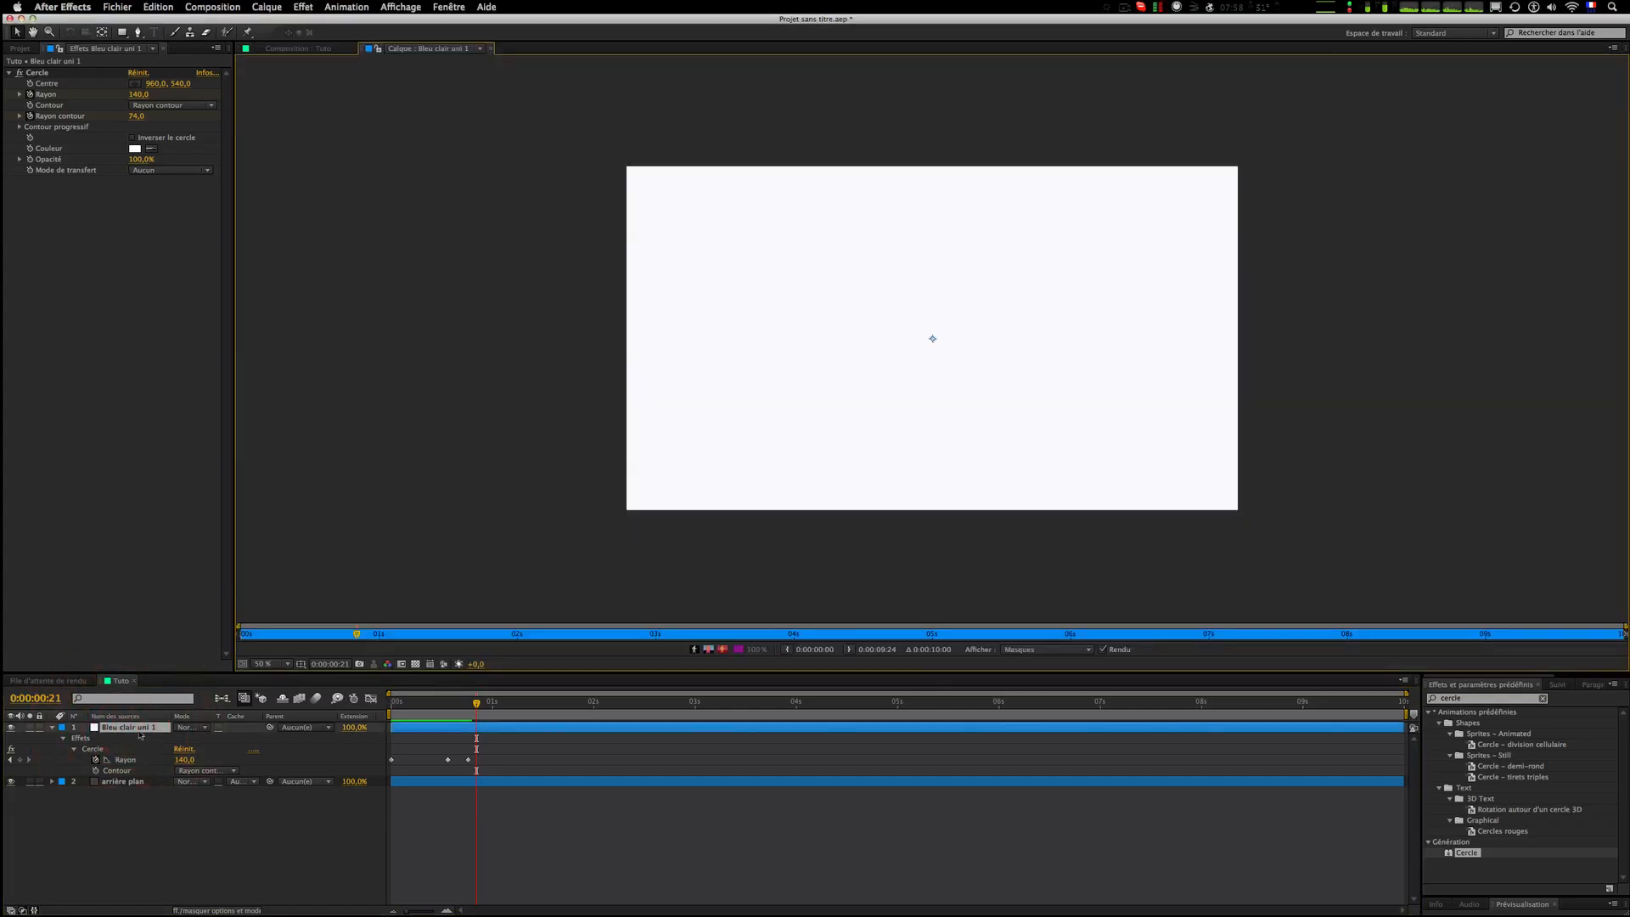
pyautogui.press('e')
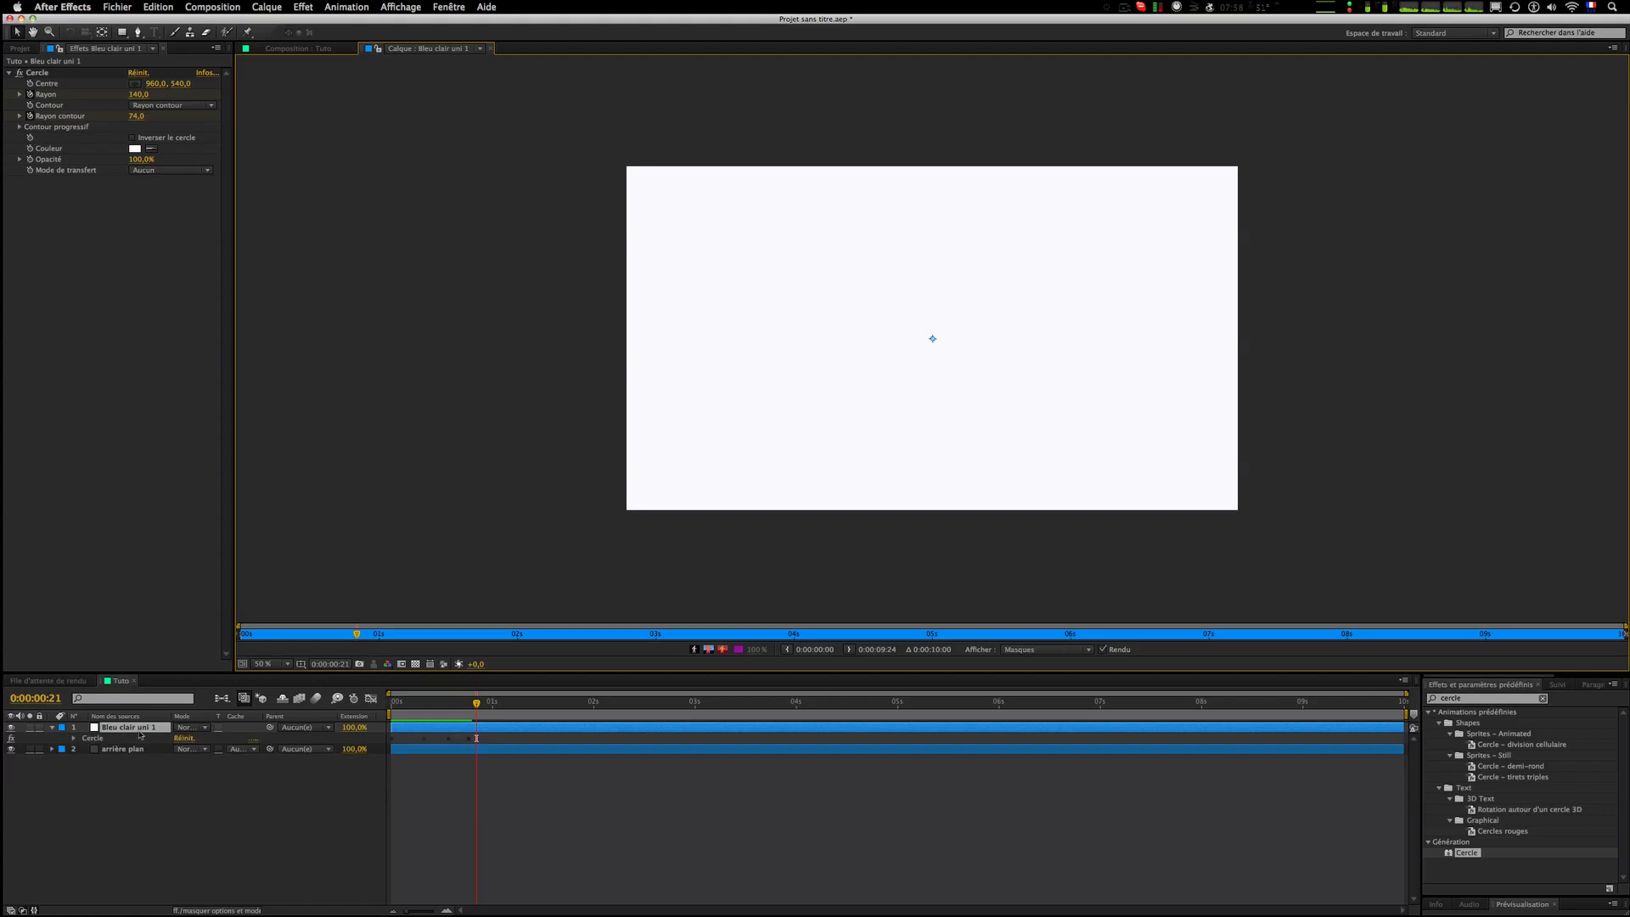
pyautogui.click(491, 48)
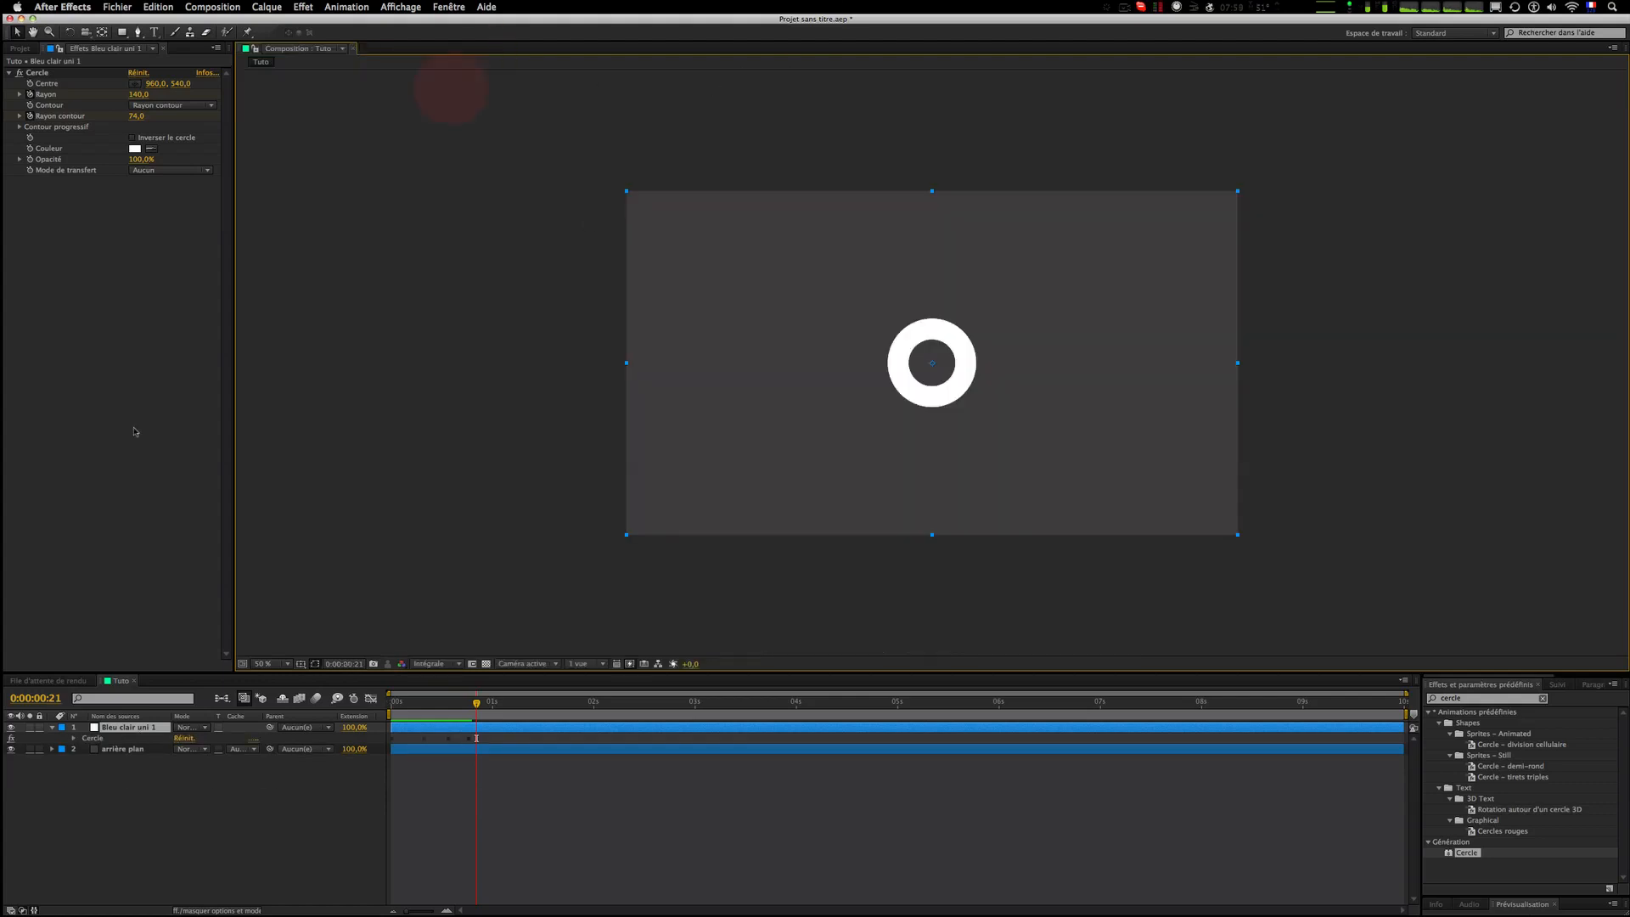
# Step: Rename the circle layer to cercle blanc
pyautogui.click(117, 729)
pyautogui.press('Return')
pyautogui.write('c')
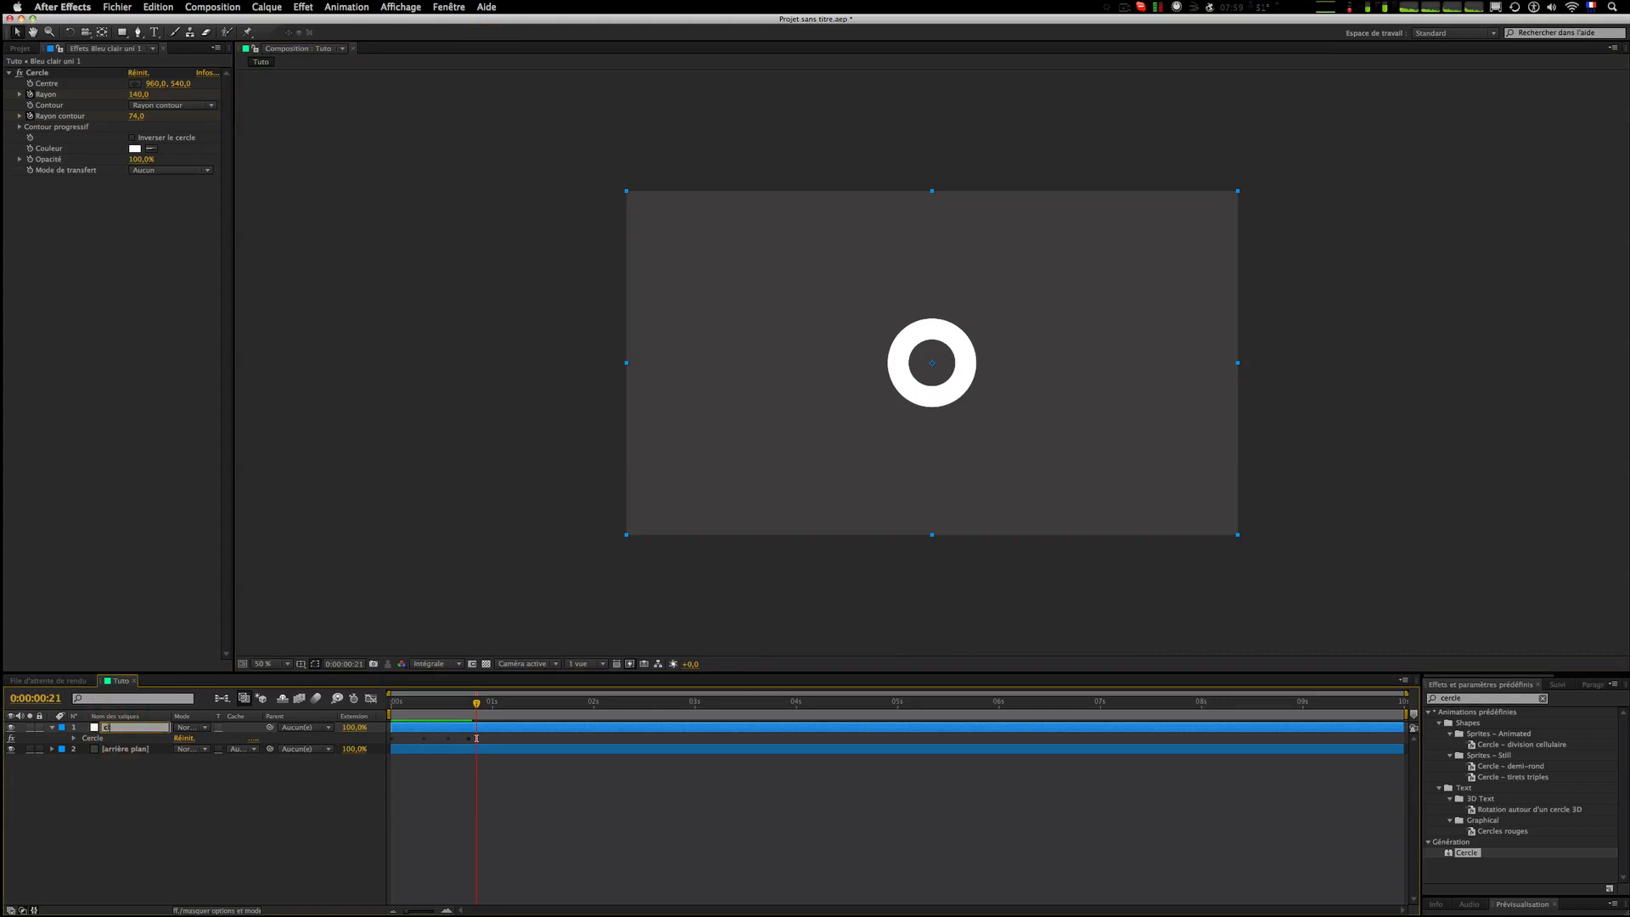
pyautogui.write('ercle blanc')
pyautogui.press('Return')
# Step: Duplicate the layer and rename the copy cercle noir
pyautogui.hotkey('ctrl', 'd')
pyautogui.press('Return')
pyautogui.write('cle noir')
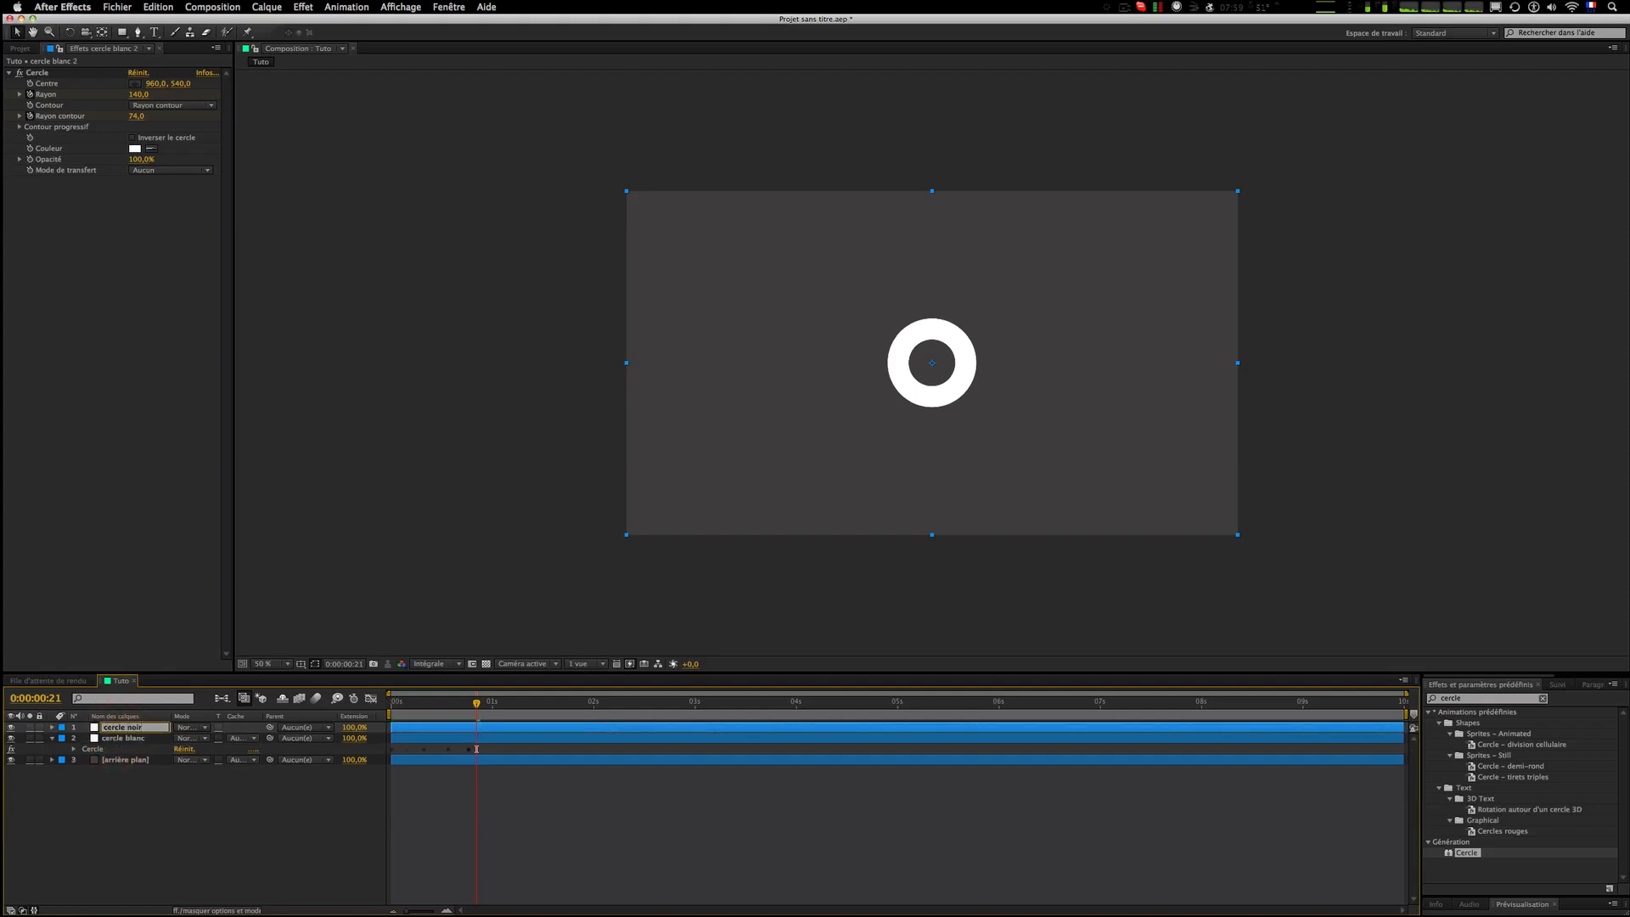
pyautogui.write('ercle noir')
# Step: Delete all keyframes on the cercle noir layer's circle effect
pyautogui.click(269, 798)
pyautogui.click(138, 727)
pyautogui.press('u')
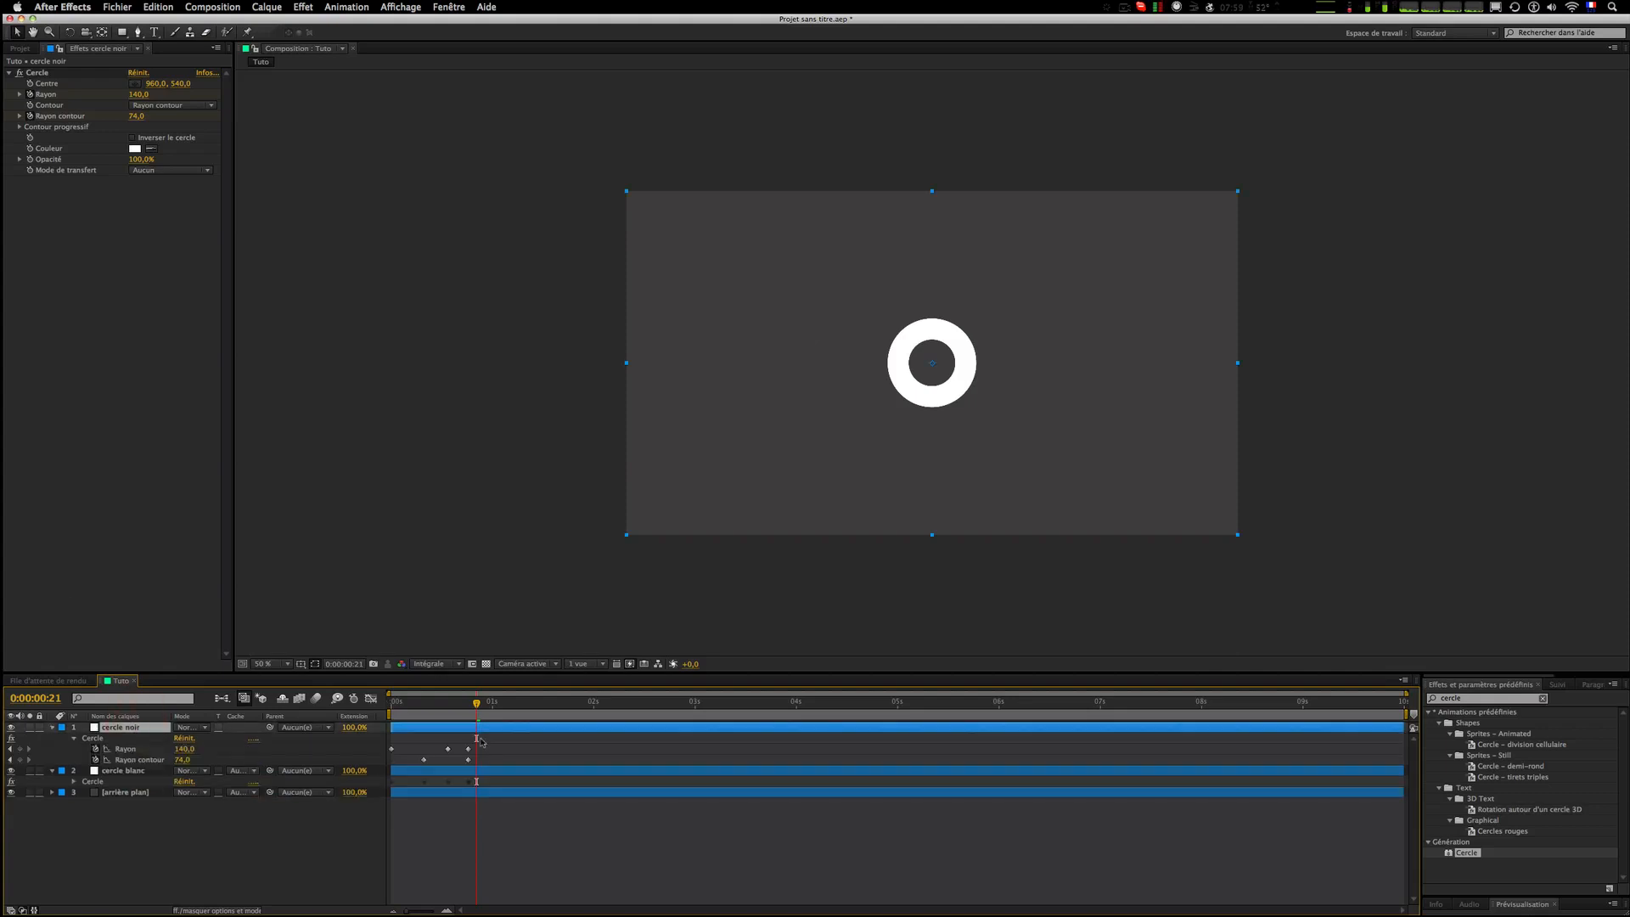
pyautogui.moveTo(481, 742); pyautogui.dragTo(386, 764)
pyautogui.press('Delete')
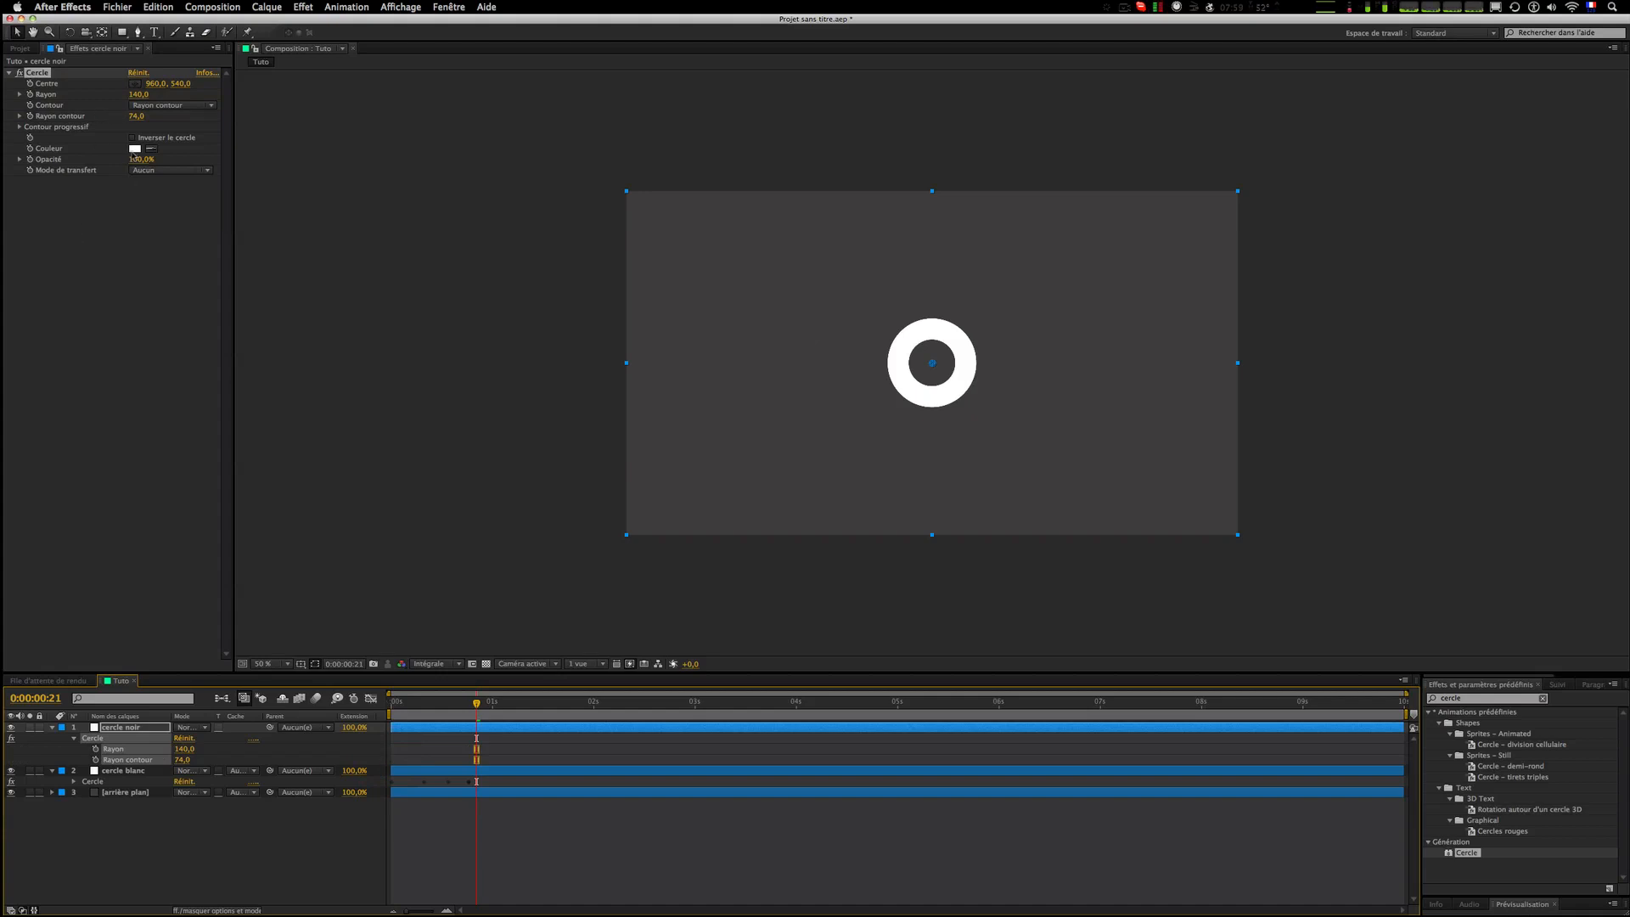
# Step: Set the cercle noir circle's color to black
pyautogui.click(134, 148)
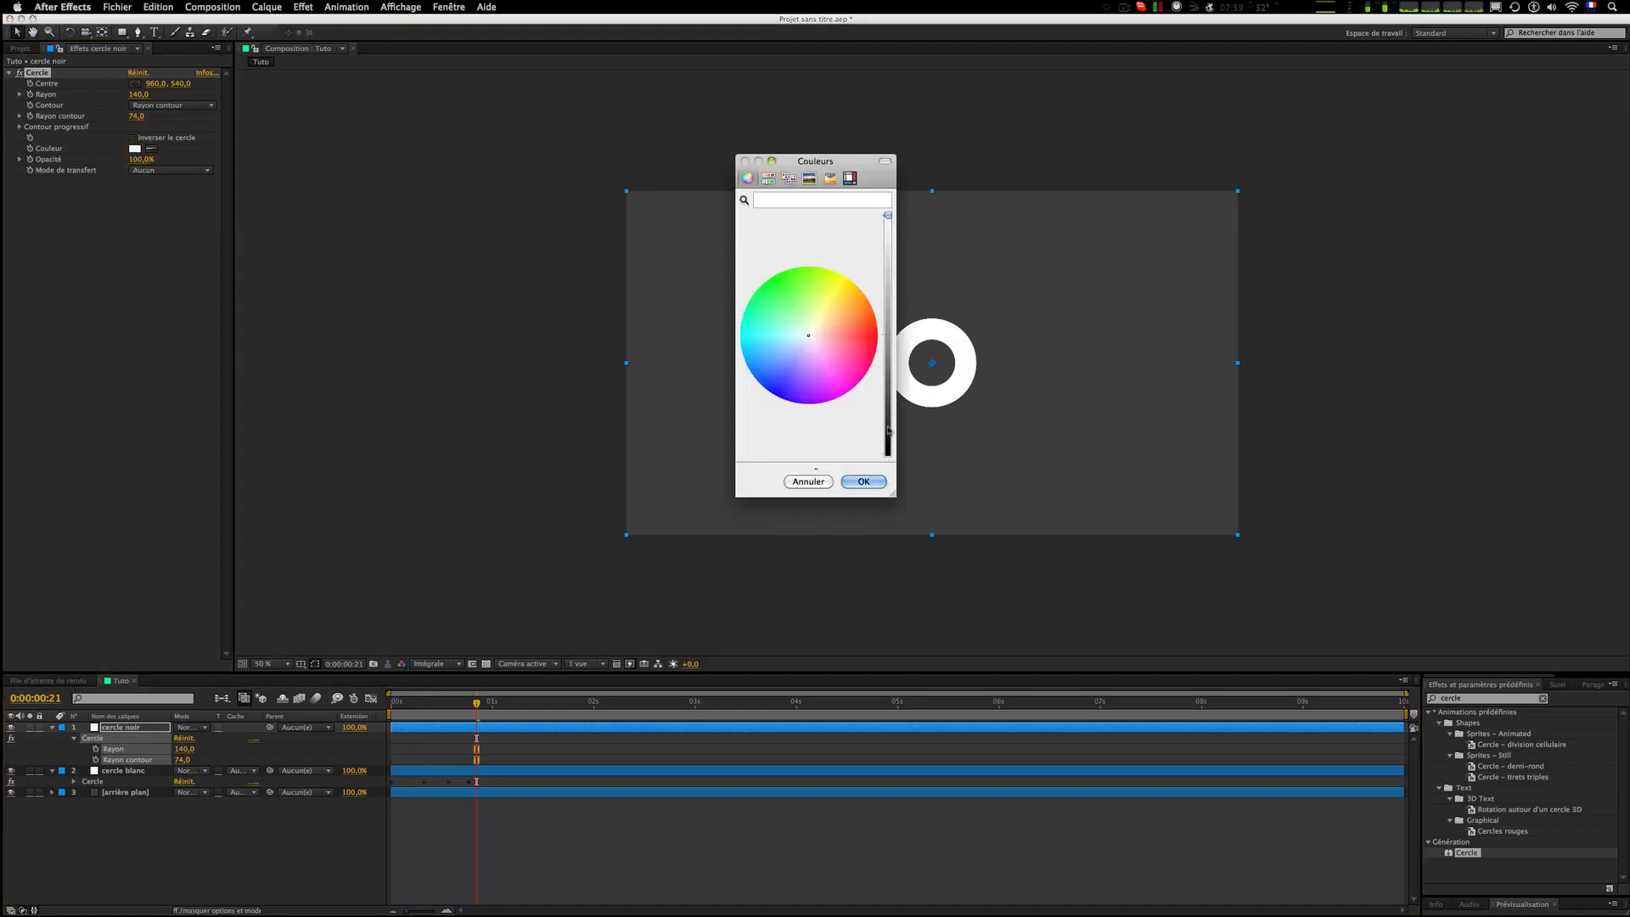
pyautogui.moveTo(888, 431); pyautogui.dragTo(888, 521)
pyautogui.click(863, 481)
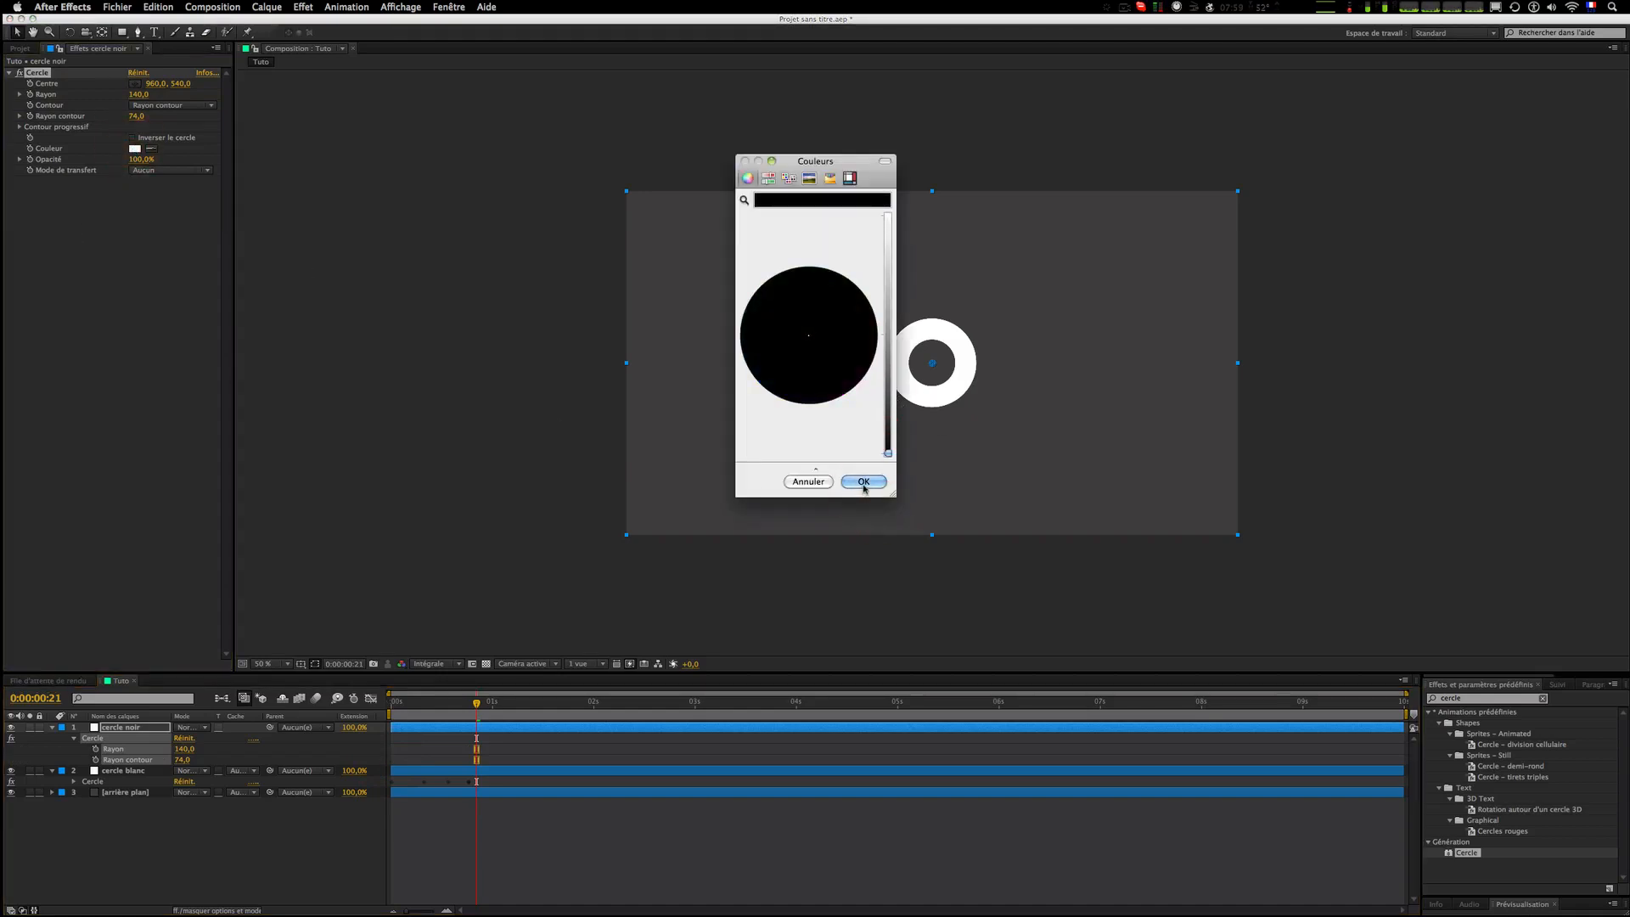
# Step: Change the cercle noir circle's color to purple
pyautogui.click(829, 820)
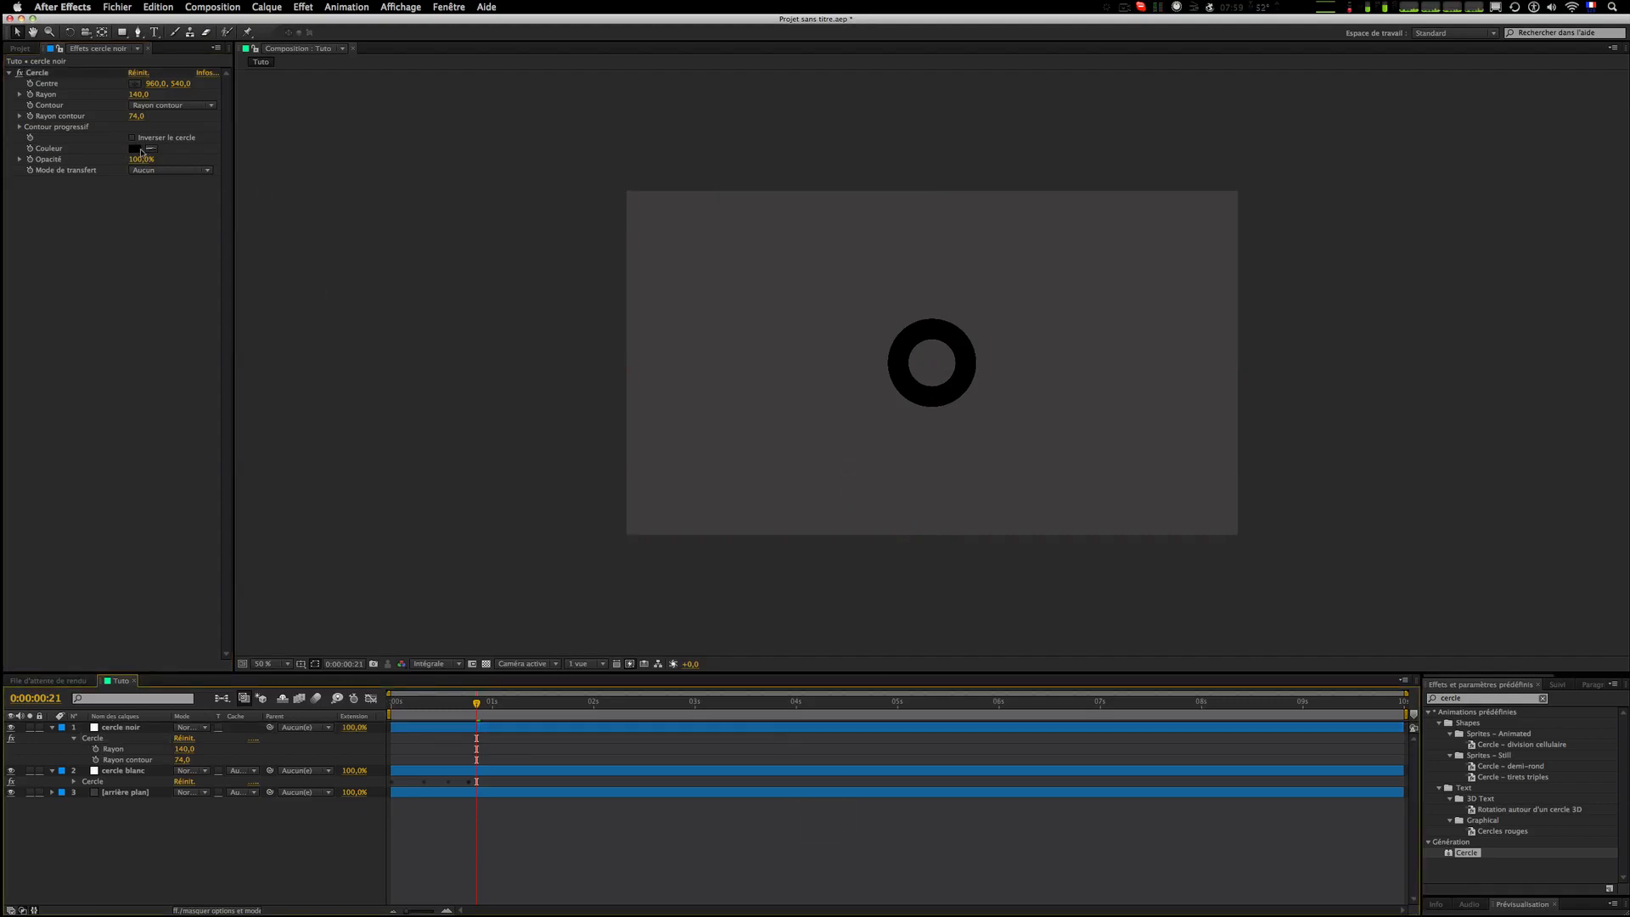
pyautogui.click(141, 150)
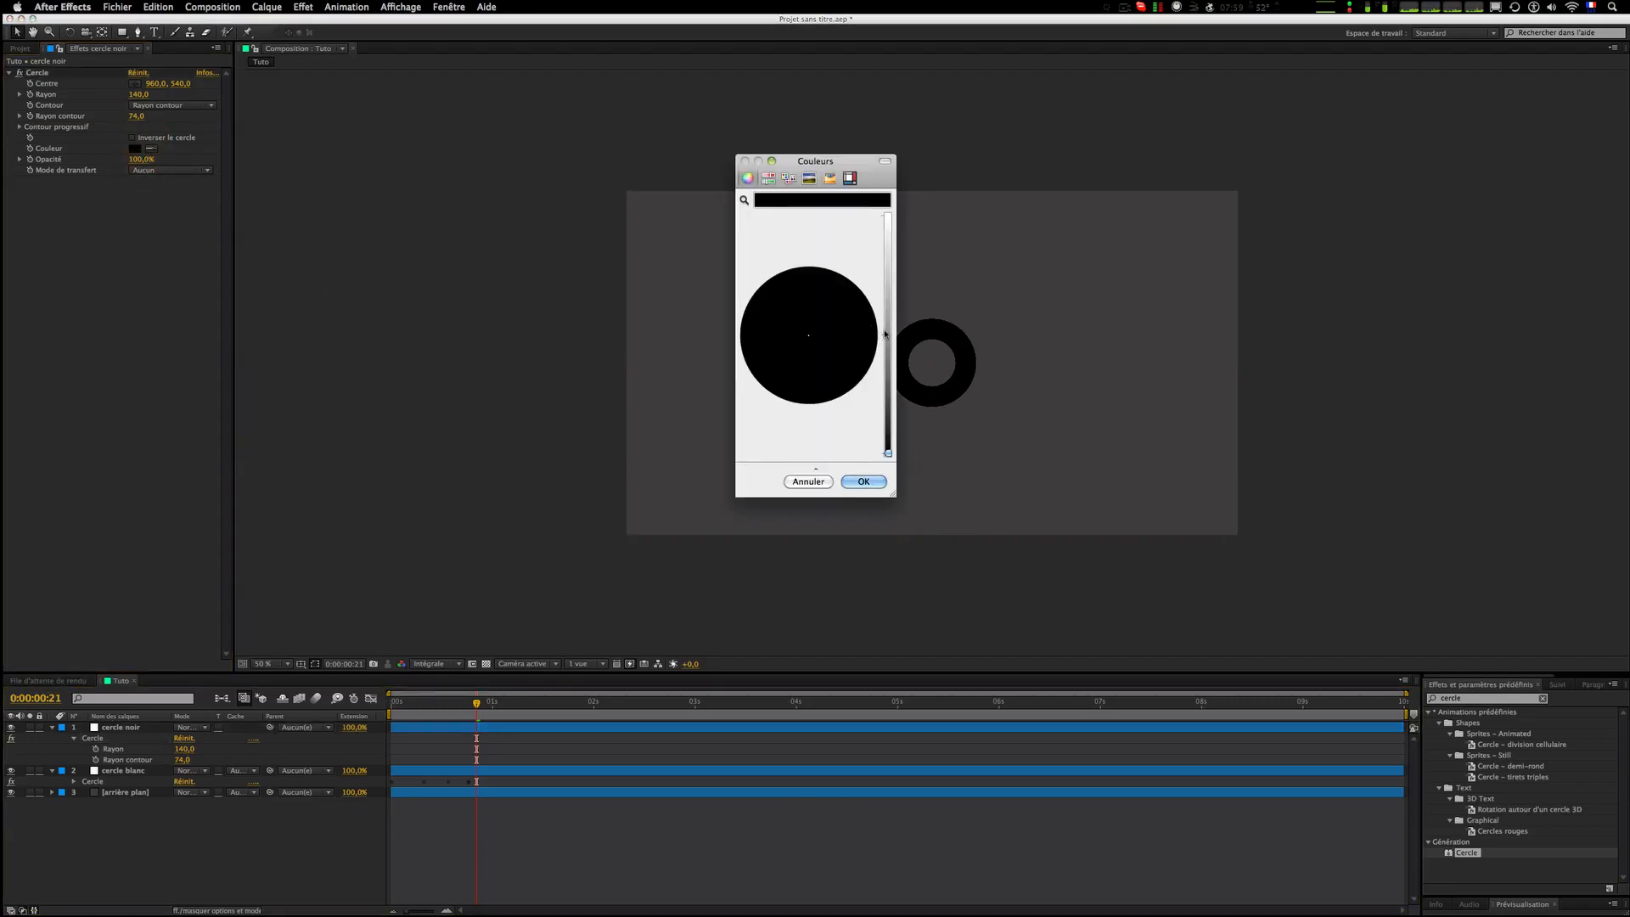
pyautogui.moveTo(885, 333); pyautogui.dragTo(887, 307)
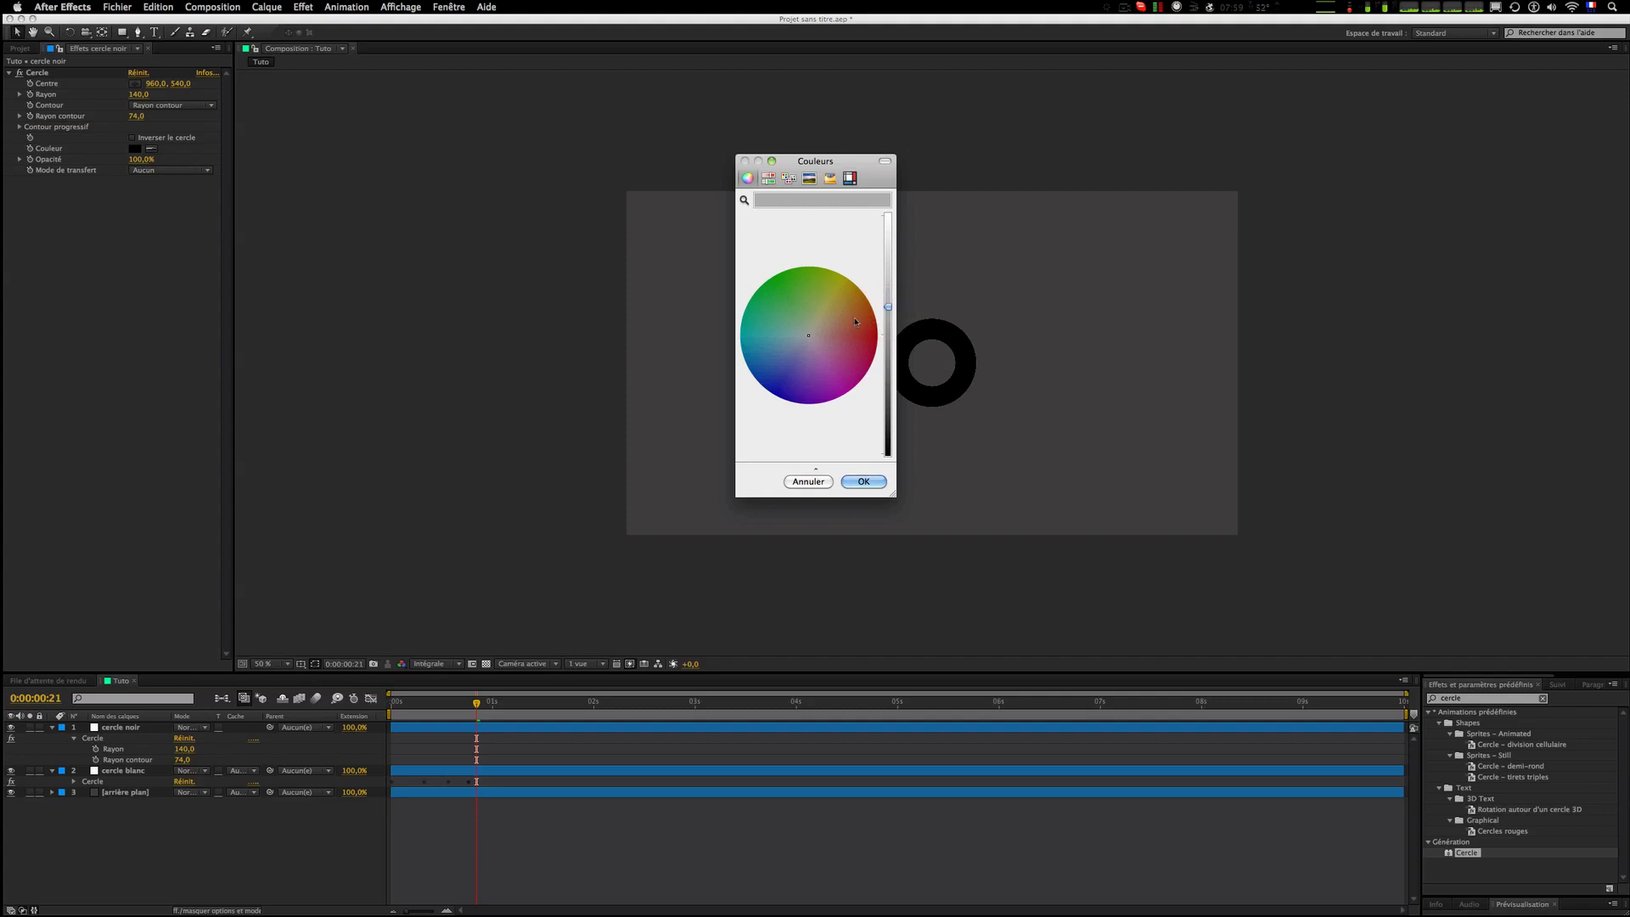
pyautogui.moveTo(852, 367); pyautogui.dragTo(815, 320)
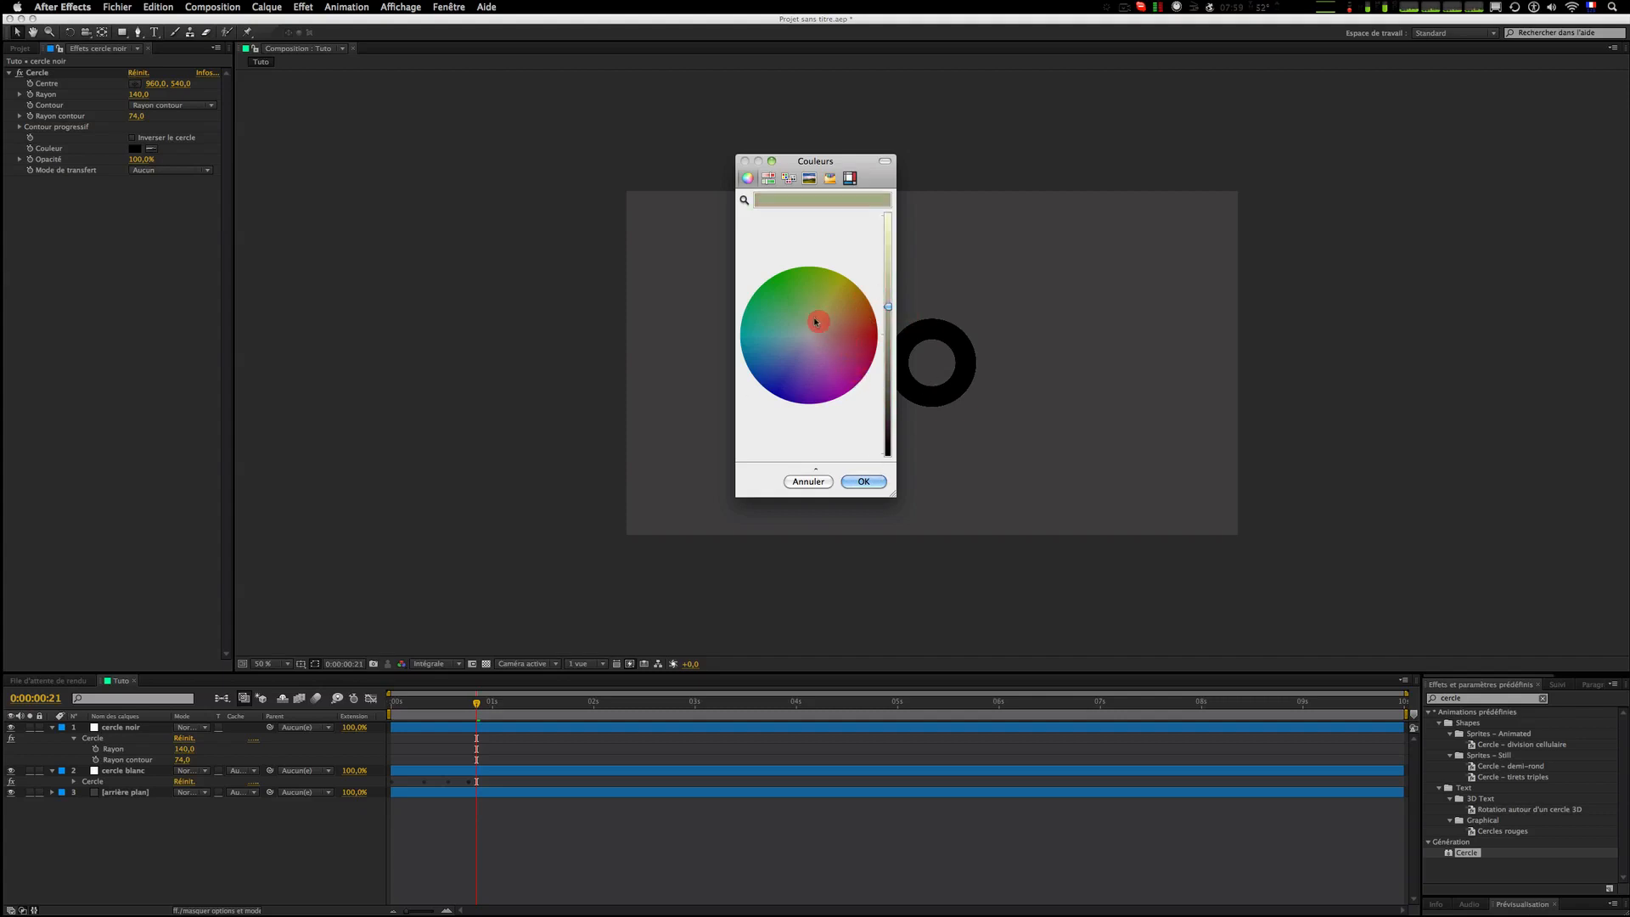
pyautogui.click(809, 373)
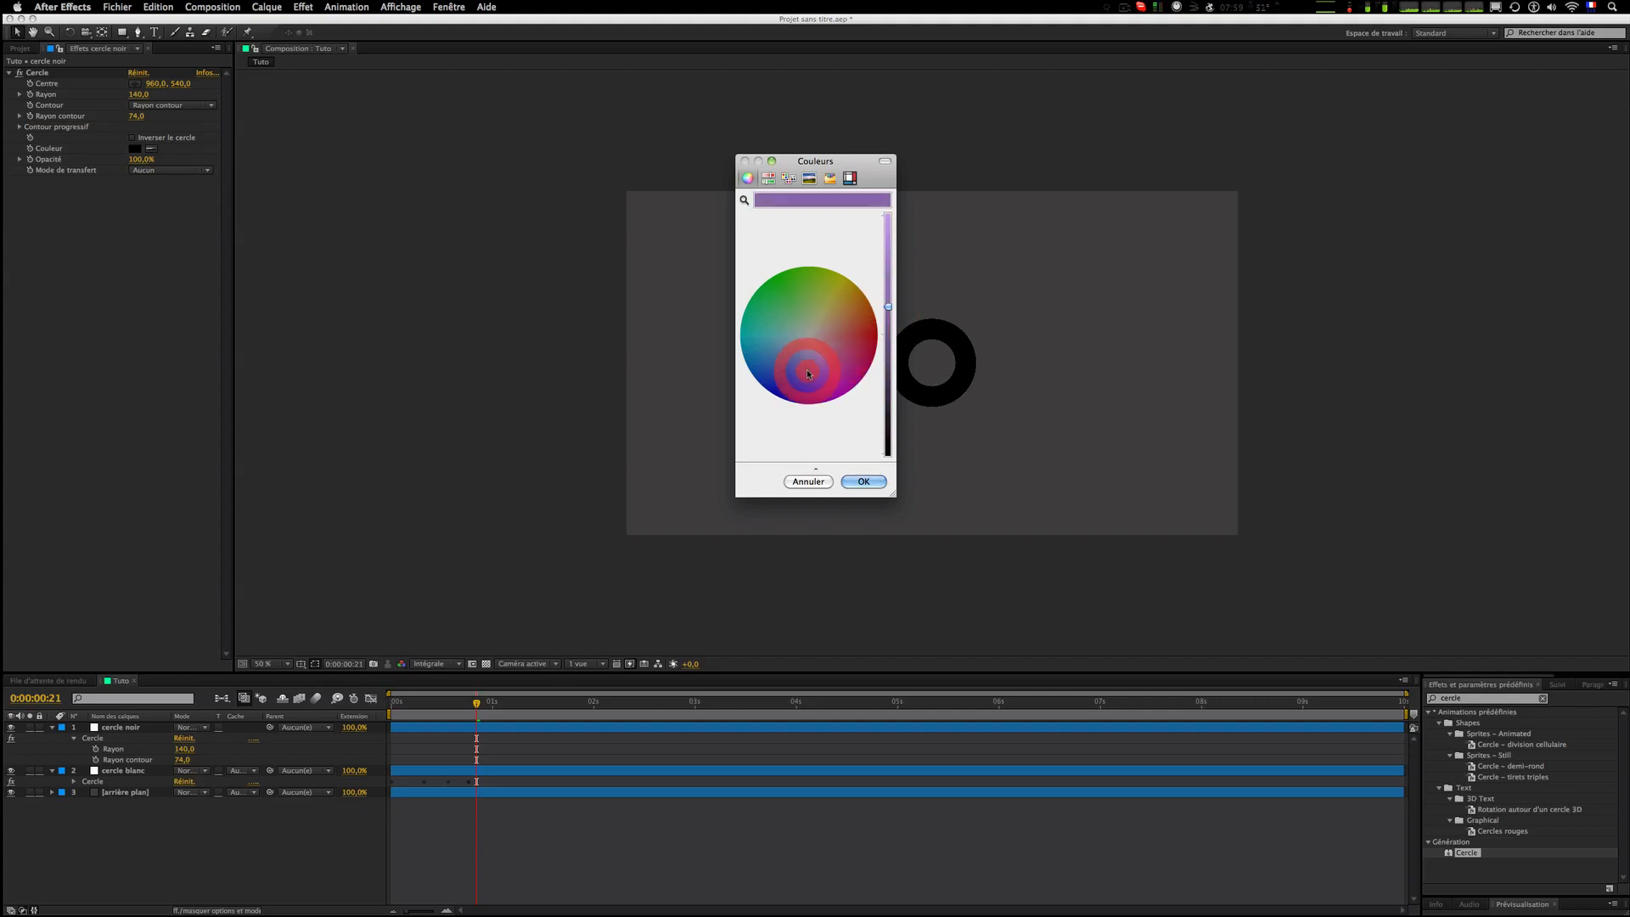
pyautogui.click(862, 482)
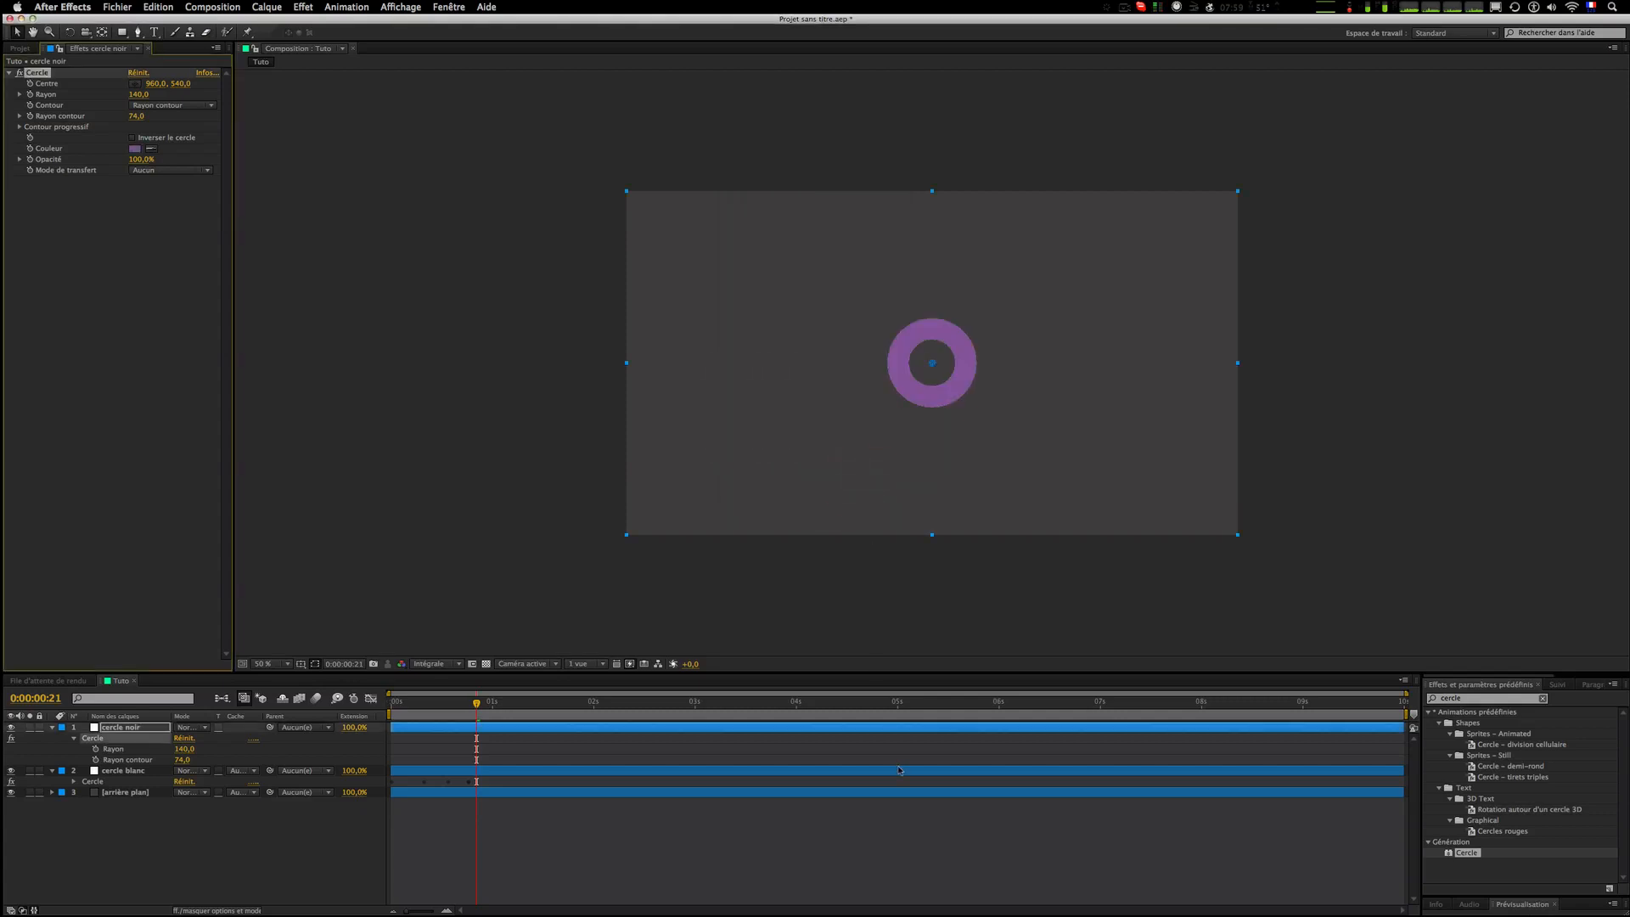
# Step: Set the cercle noir circle's contour radius to 0 and its radius to -1
pyautogui.click(1052, 805)
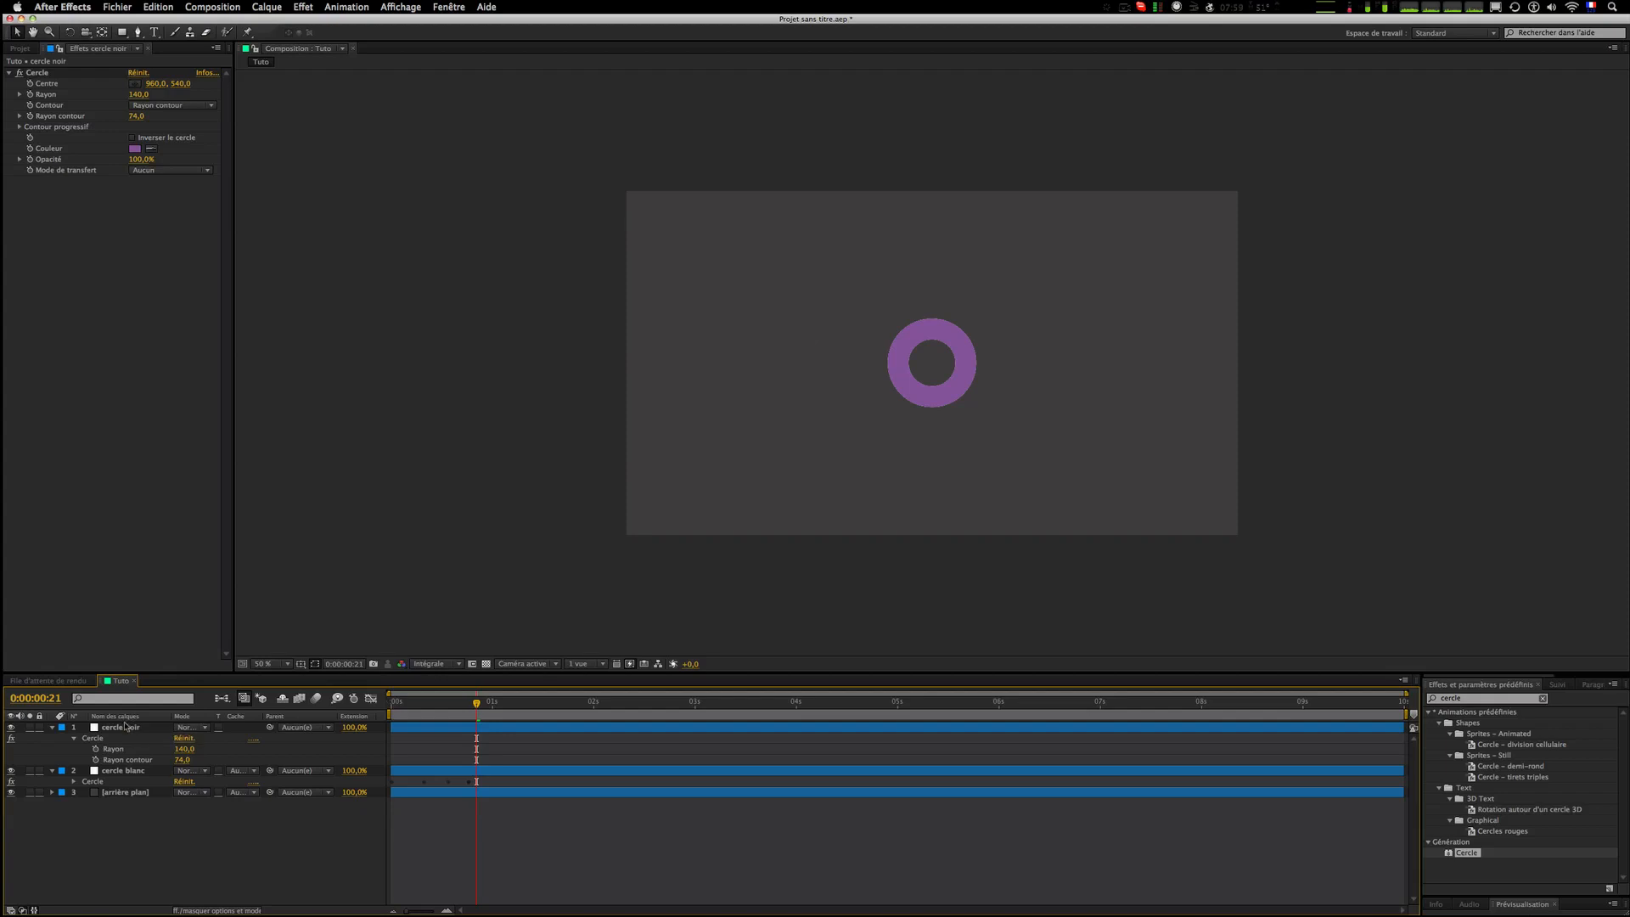
pyautogui.moveTo(132, 118); pyautogui.dragTo(39, 124)
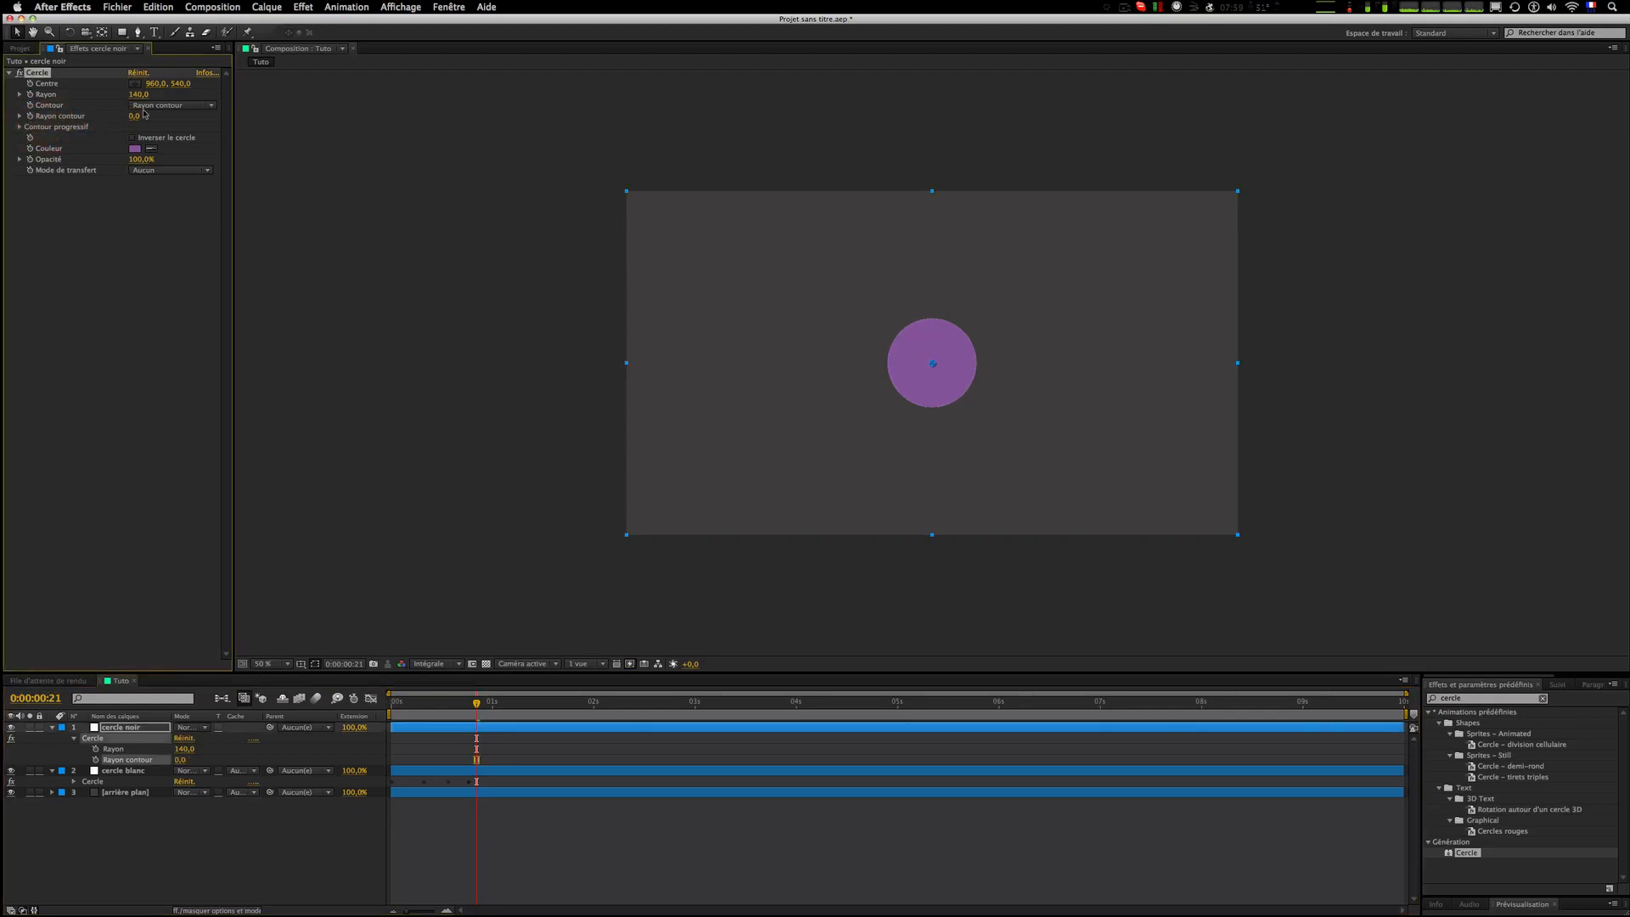
pyautogui.moveTo(139, 94); pyautogui.dragTo(62, 109)
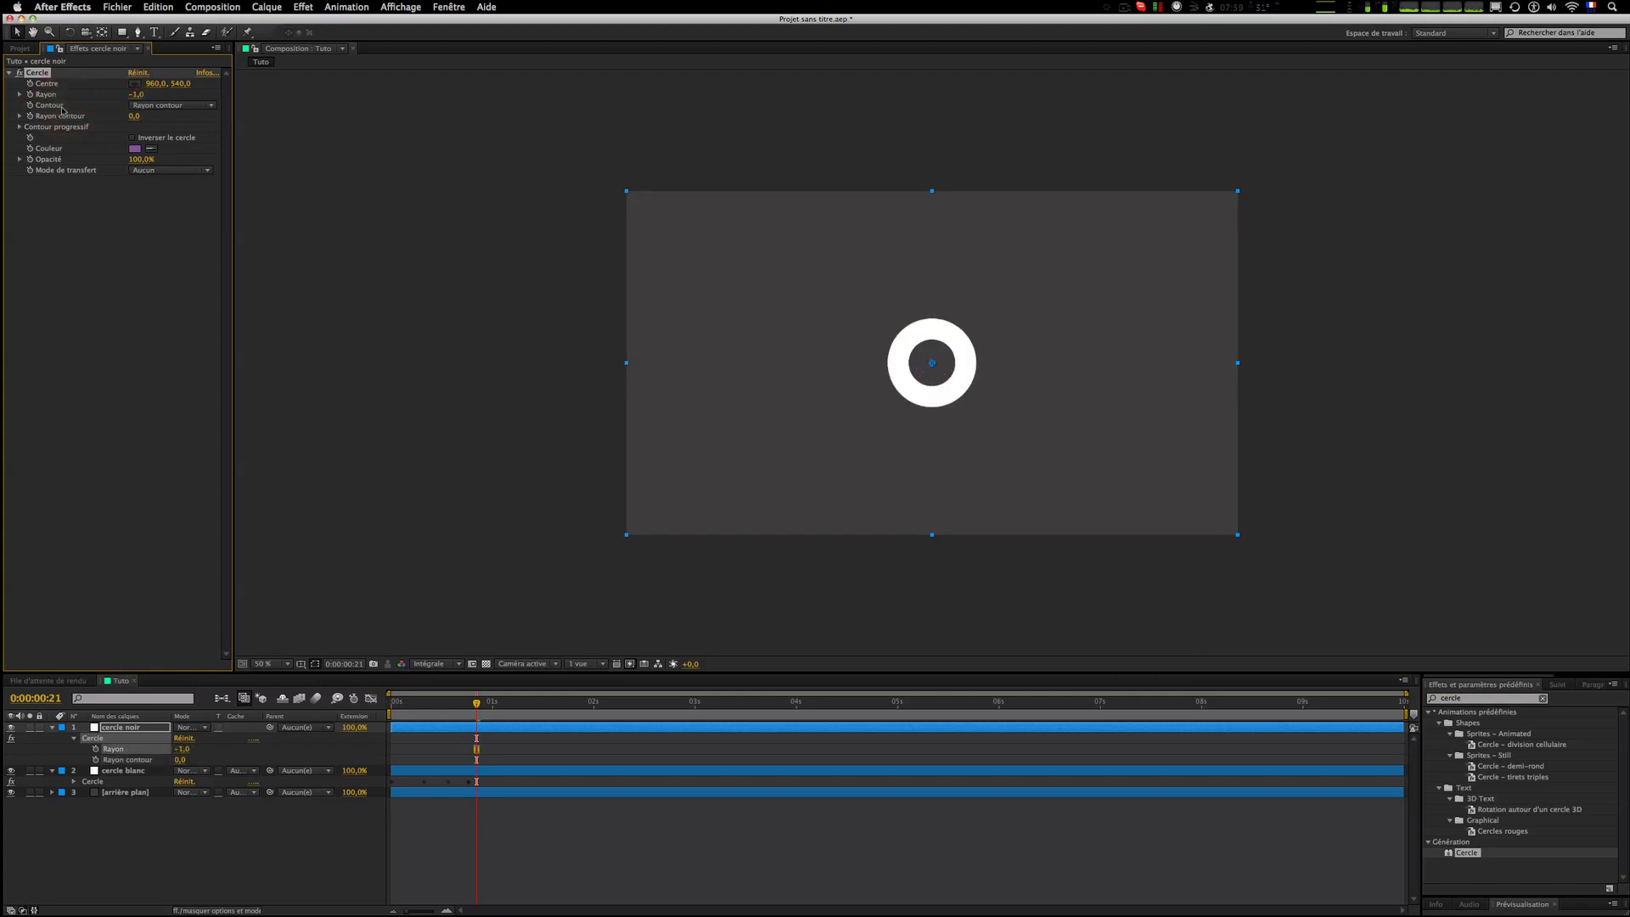
# Step: Enable keyframing on the cercle noir radius at frame 11, keeping the value -1
pyautogui.press('pageup')
pyautogui.press('pageup')
pyautogui.press('pageup')
pyautogui.press('pageup')
pyautogui.press('pageup')
pyautogui.press('pageup')
pyautogui.press('pageup')
pyautogui.press('pageup')
pyautogui.press('pageup')
pyautogui.press('pageup')
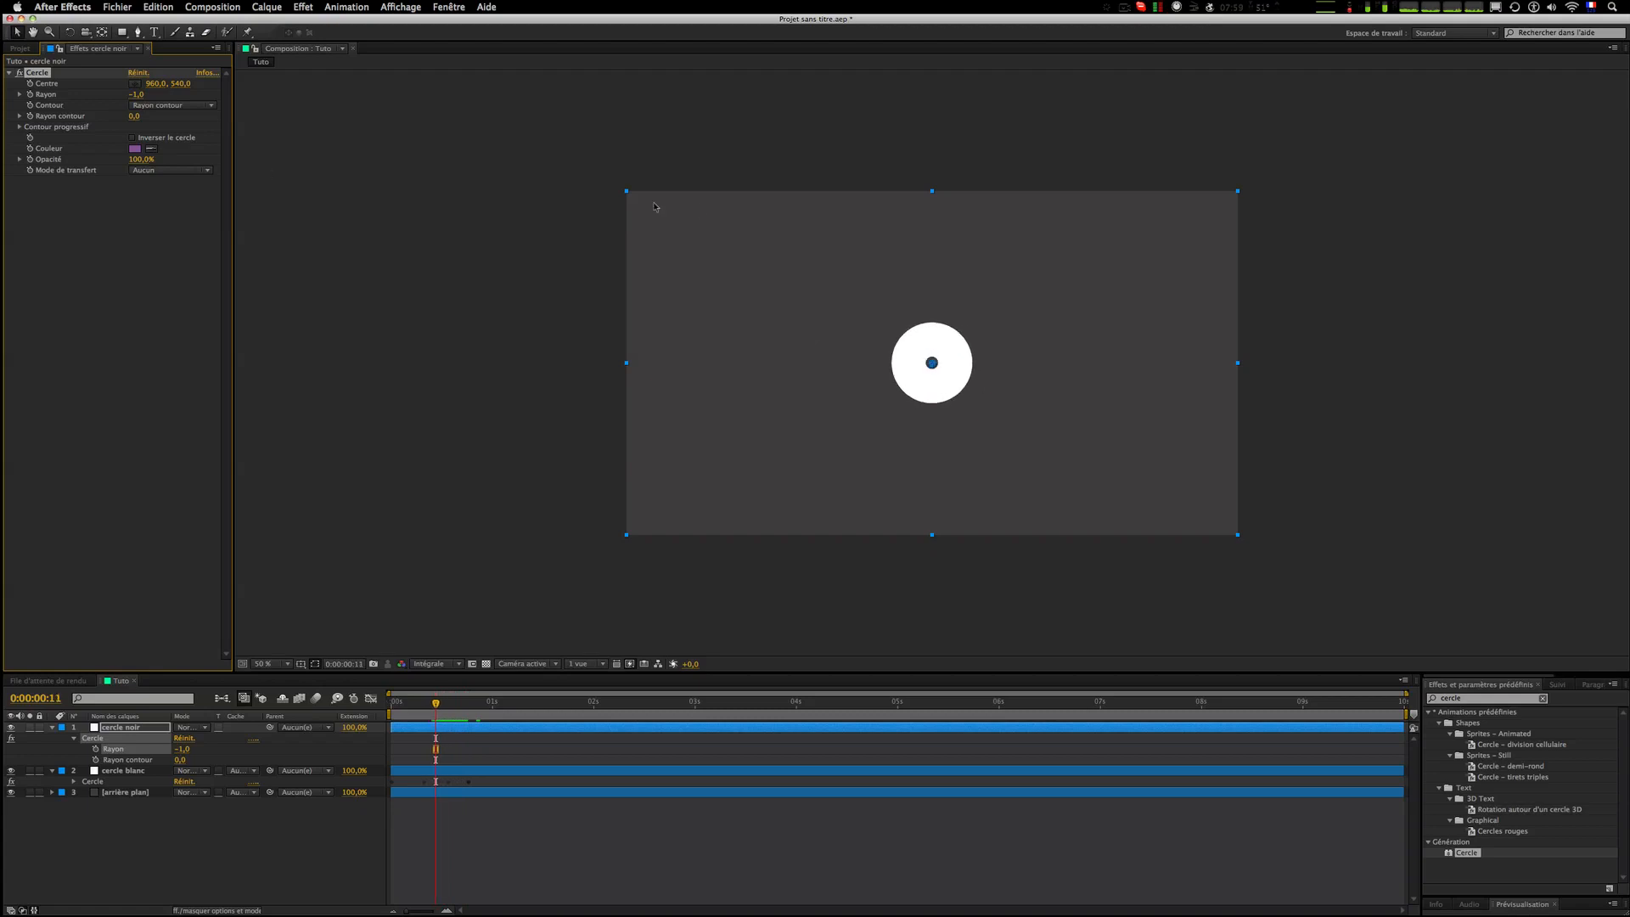
pyautogui.click(29, 94)
# Step: Add a second radius keyframe of about 89 roughly ten frames later
pyautogui.press('pagedown')
pyautogui.press('pagedown')
pyautogui.press('pagedown')
pyautogui.press('pagedown')
pyautogui.press('pagedown')
pyautogui.press('pagedown')
pyautogui.press('pagedown')
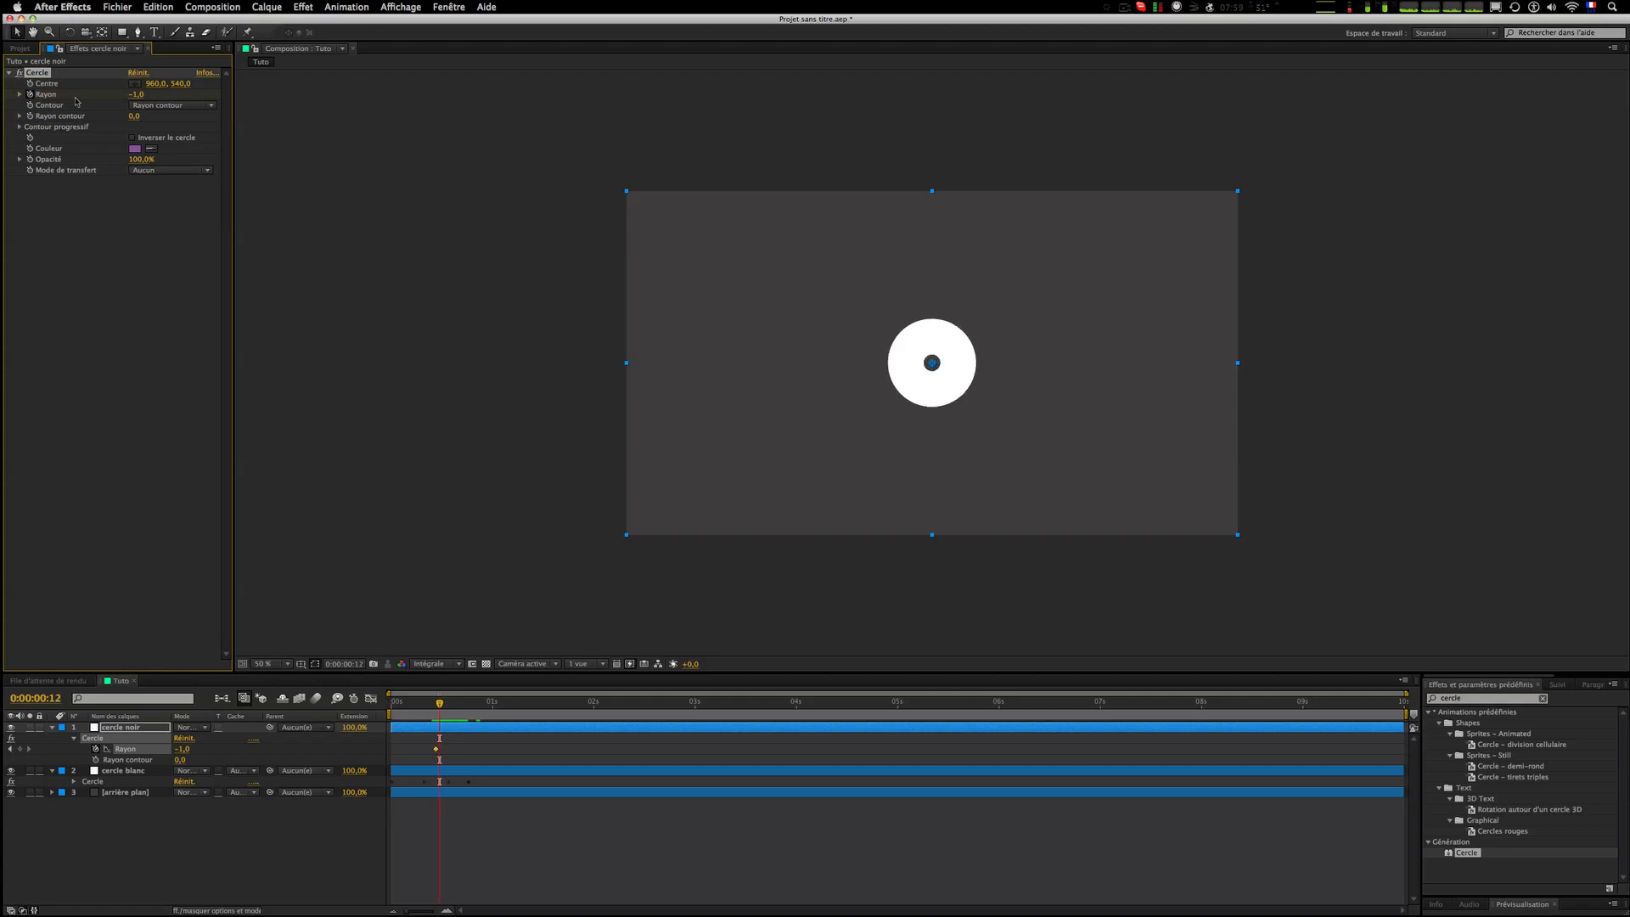
pyautogui.press('pagedown')
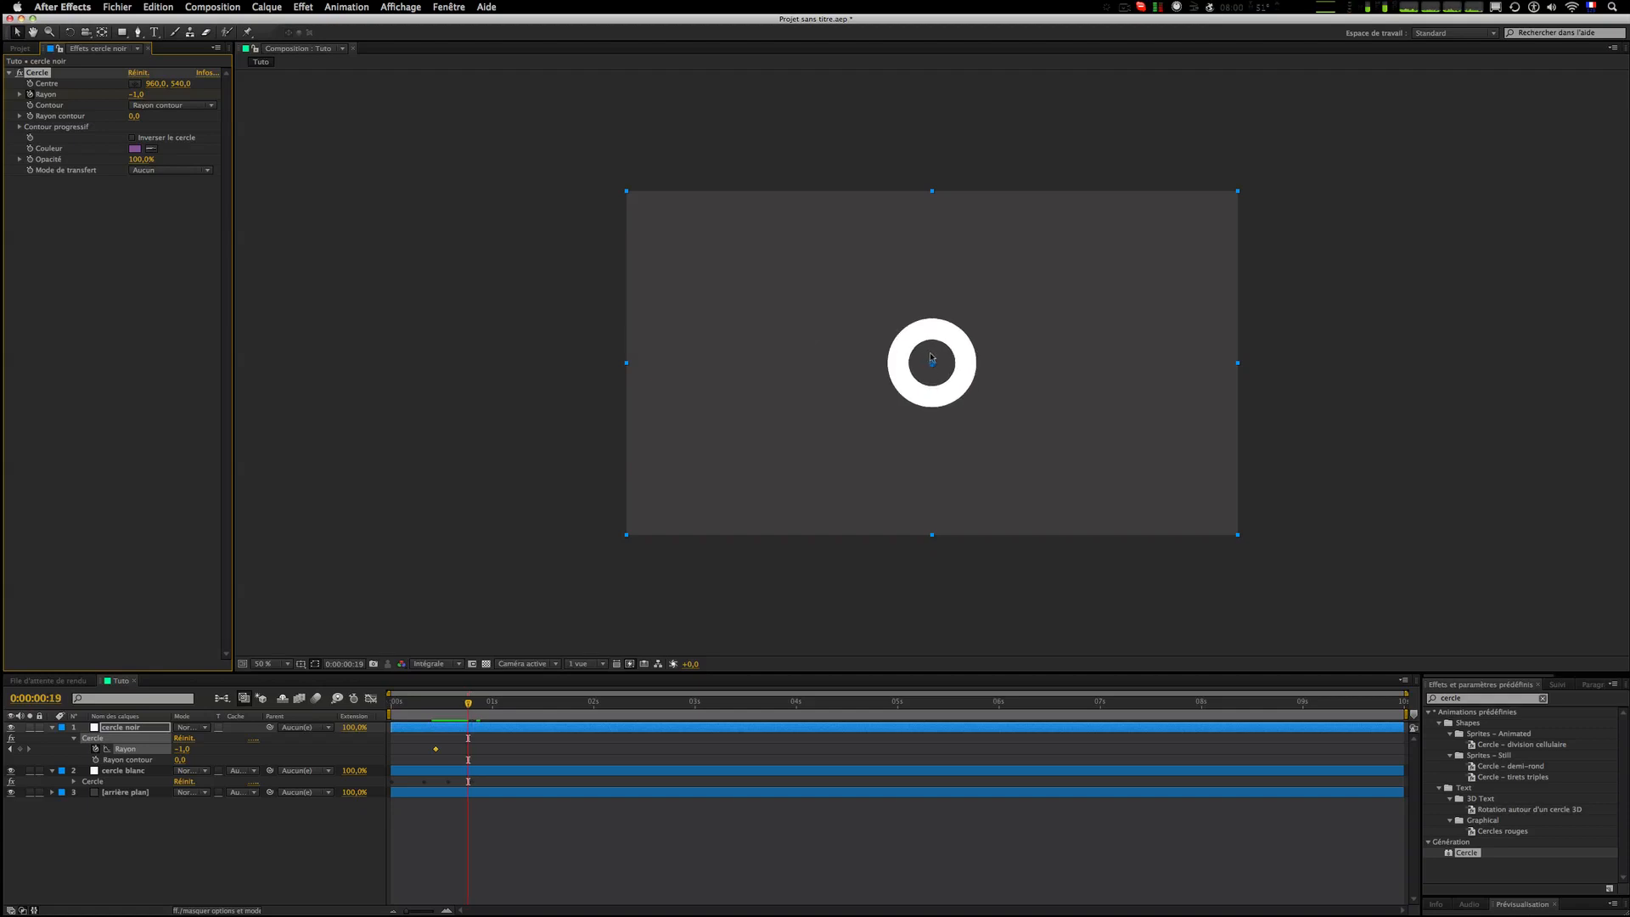
pyautogui.press('pagedown')
pyautogui.press('pagedown')
pyautogui.press('pagedown')
pyautogui.moveTo(137, 94); pyautogui.dragTo(192, 92)
pyautogui.click(529, 830)
# Step: Preview the radius animation from the start of the composition
pyautogui.moveTo(427, 701); pyautogui.dragTo(308, 703)
pyautogui.press('space')
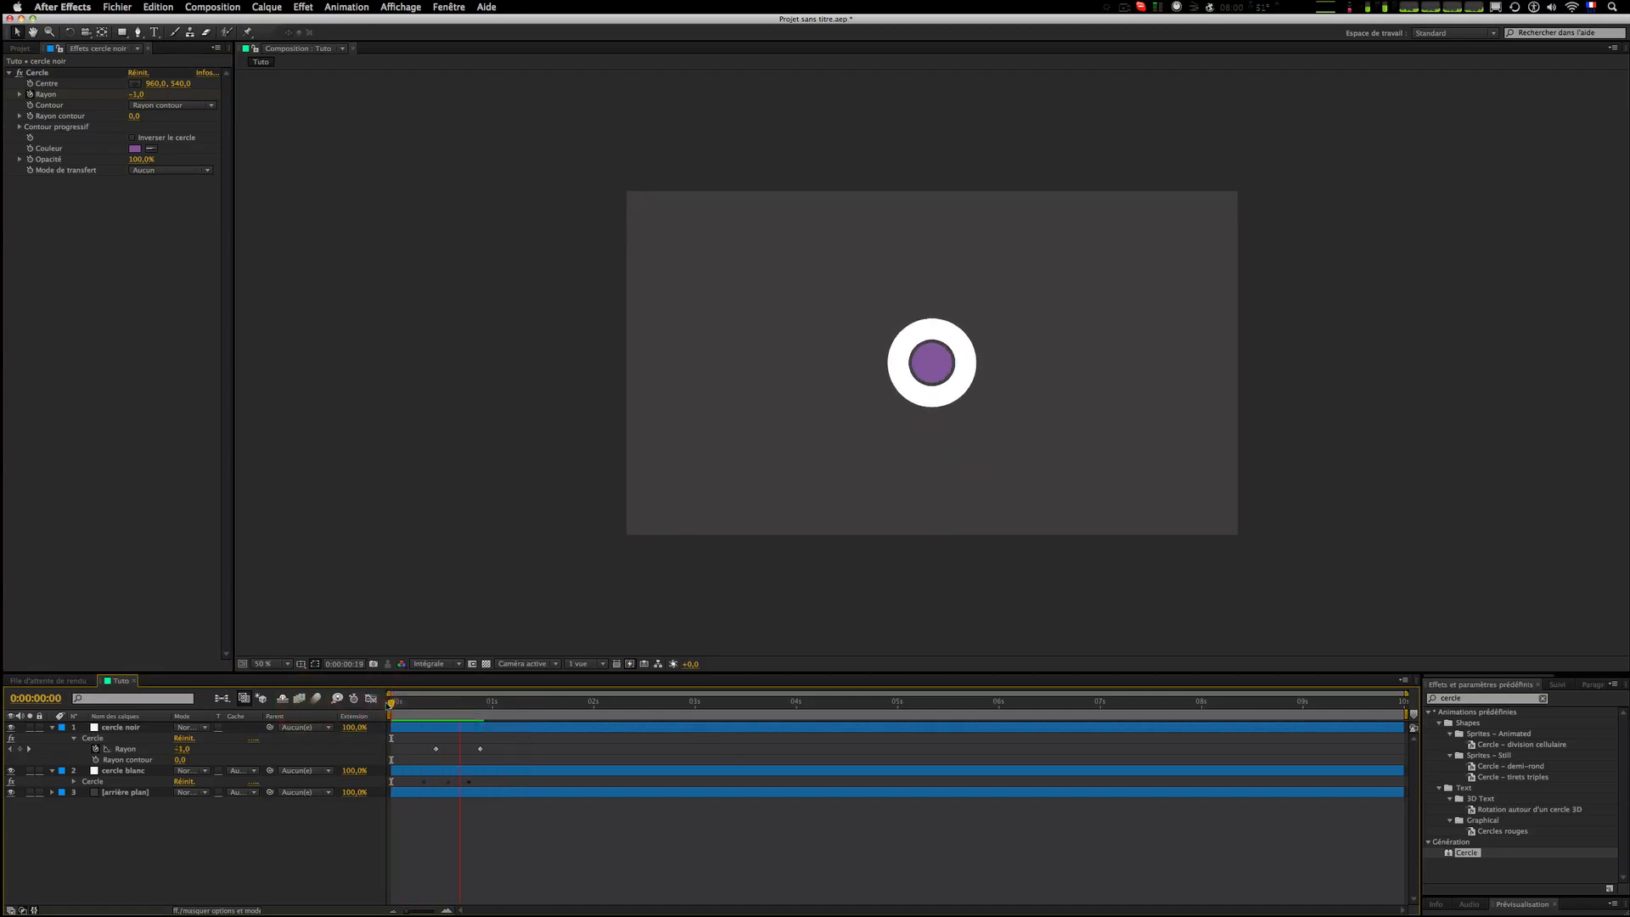
pyautogui.click(401, 703)
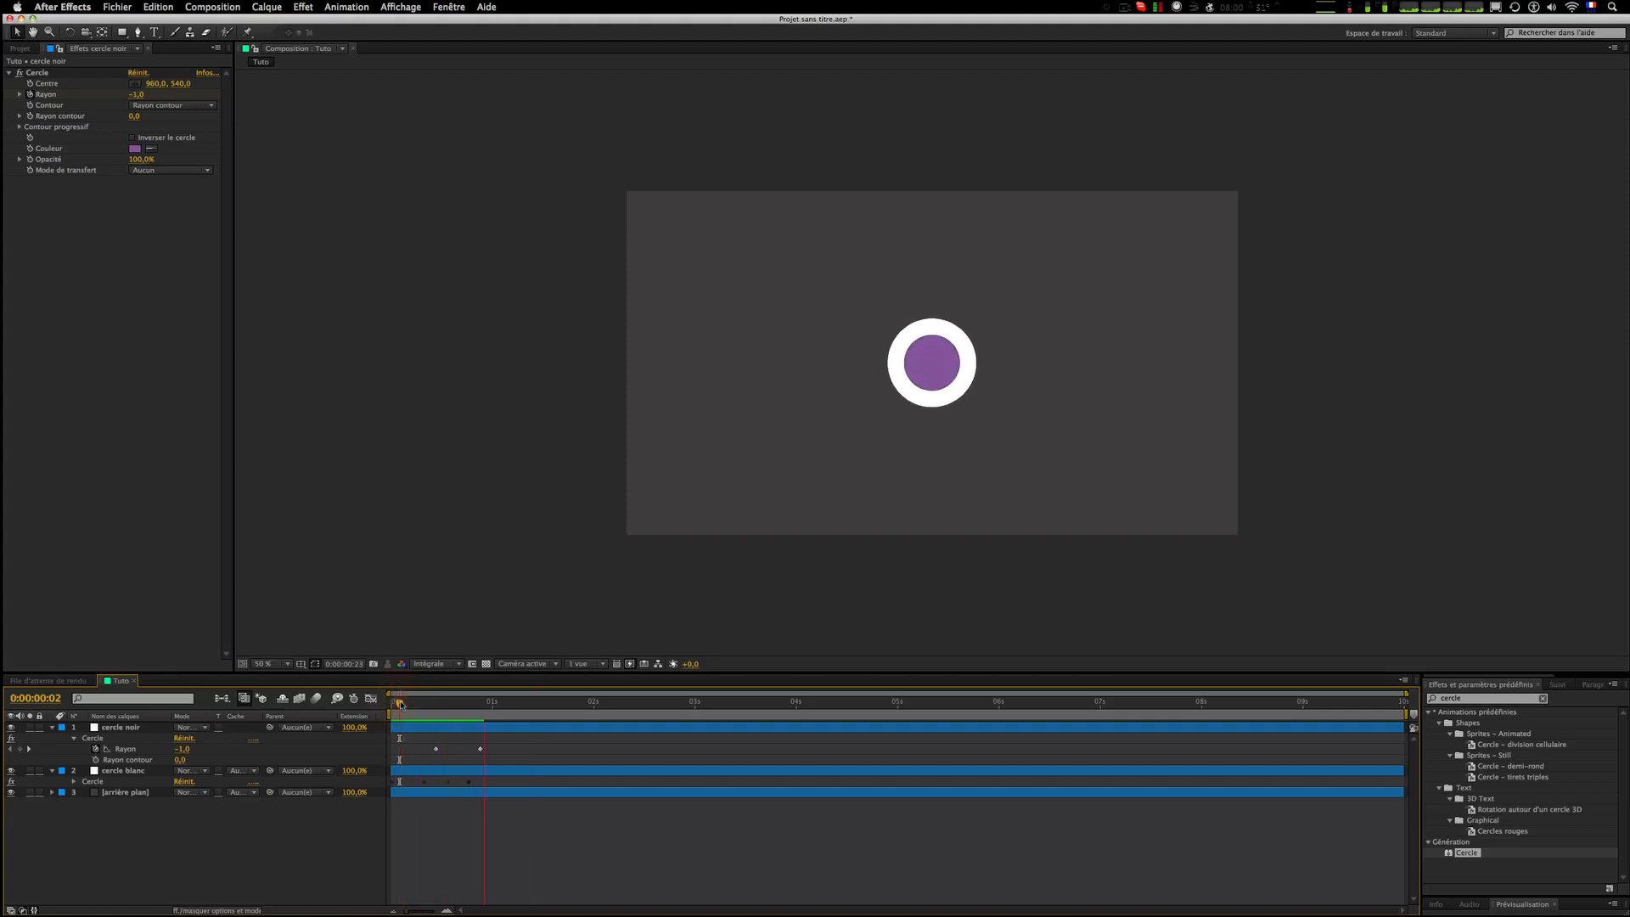
pyautogui.click(401, 703)
pyautogui.click(401, 703)
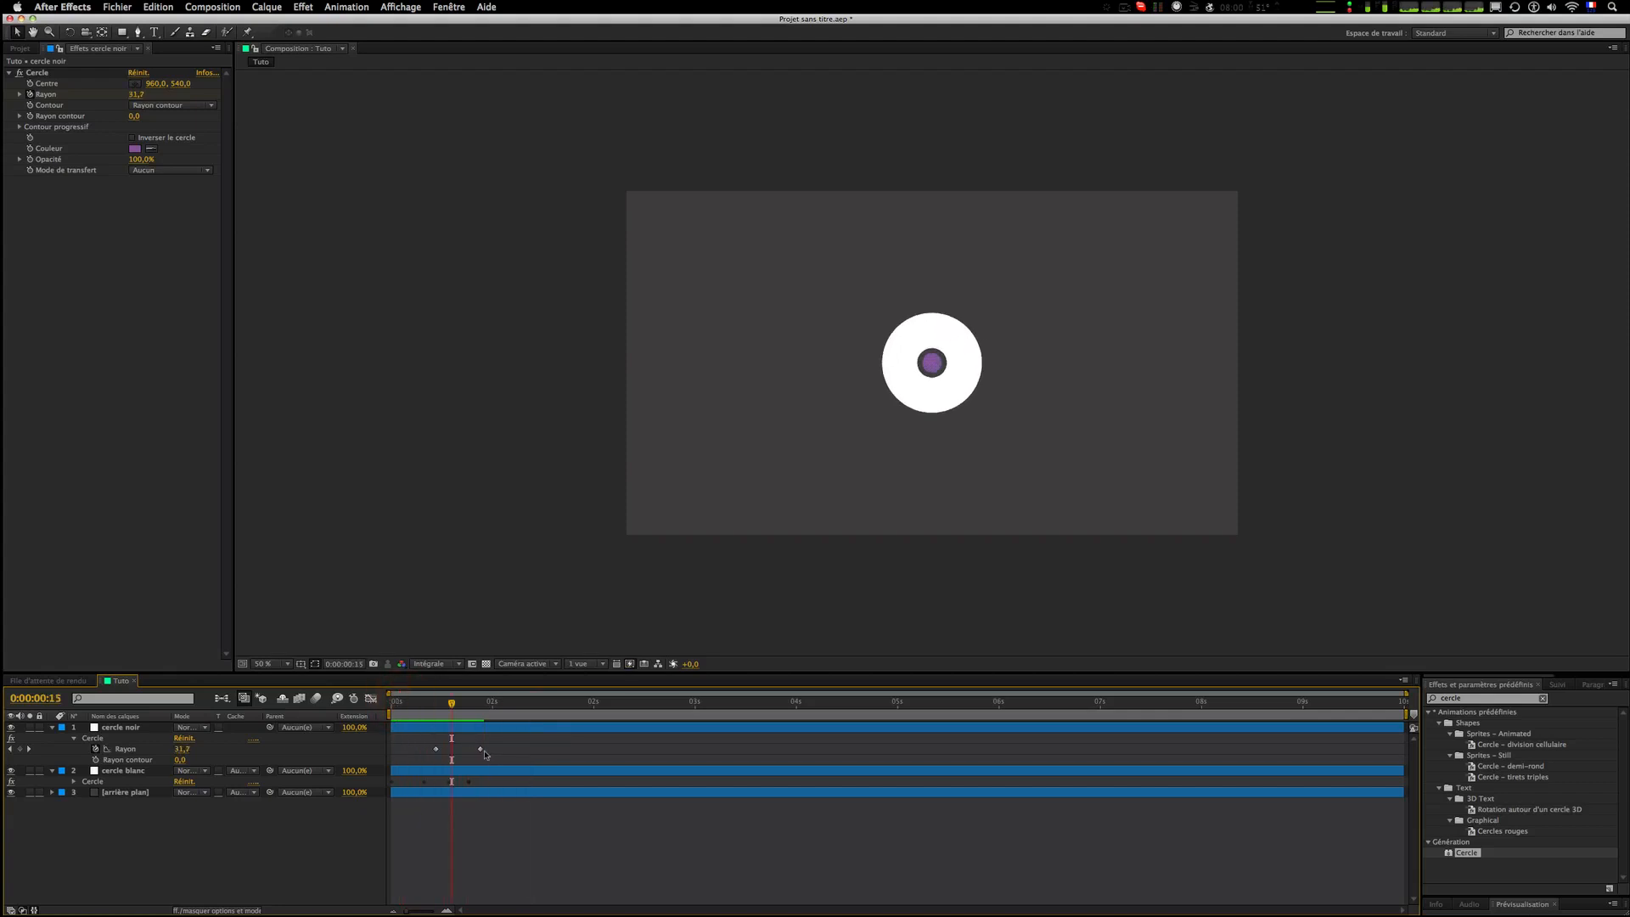
# Step: Try moving the second radius keyframe a few frames earlier, then return it and preview
pyautogui.moveTo(480, 748); pyautogui.dragTo(460, 749)
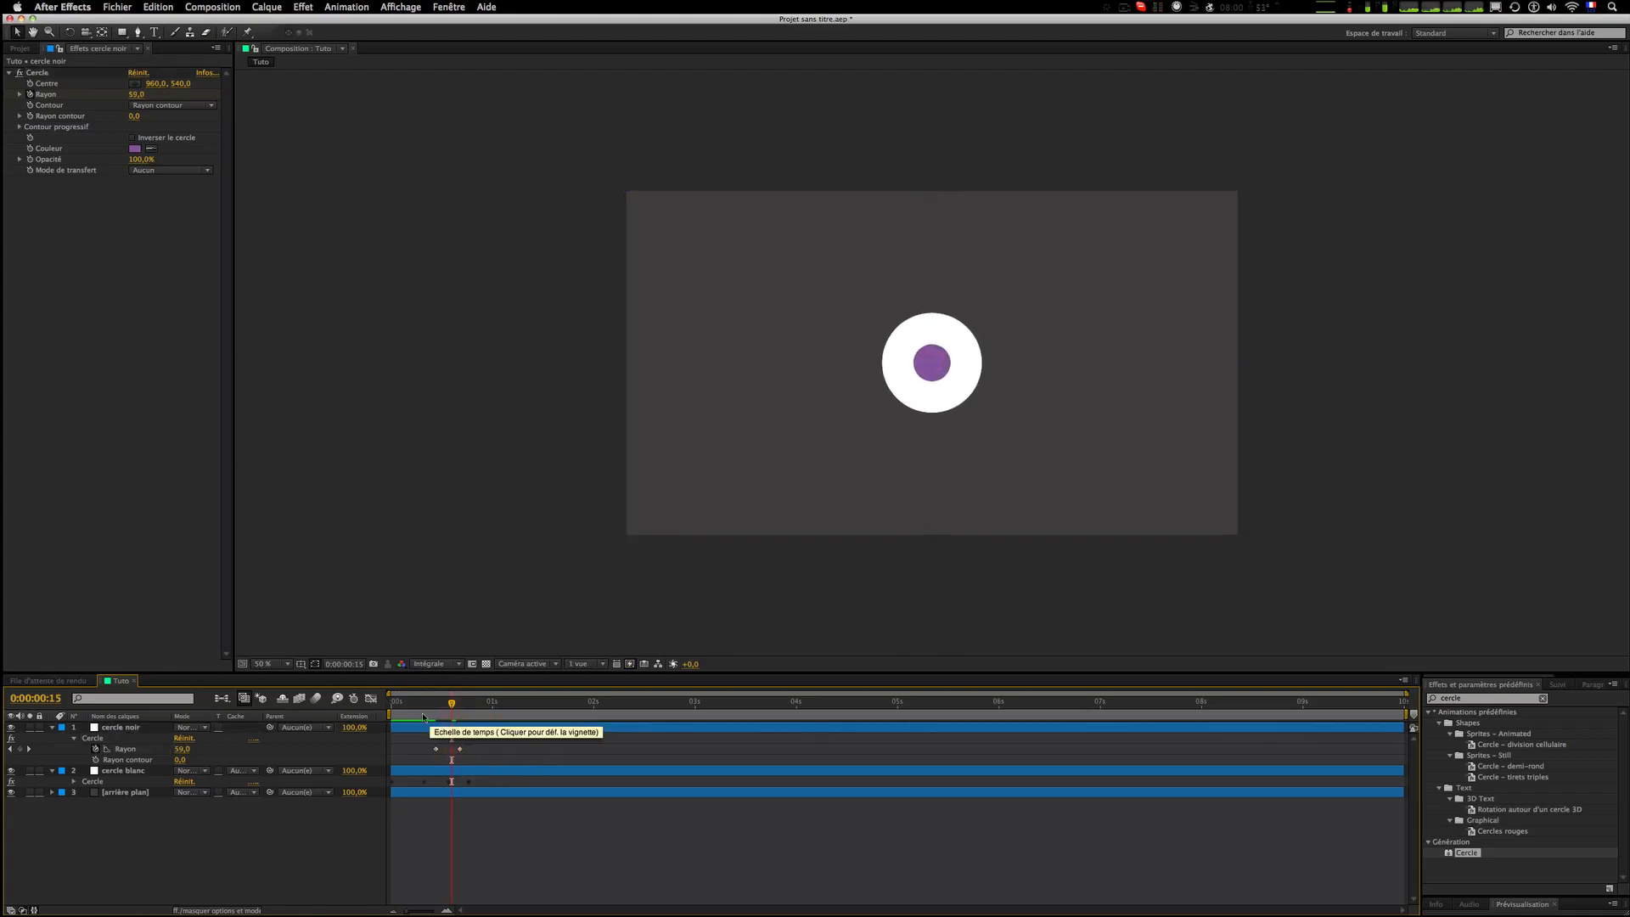
pyautogui.click(392, 702)
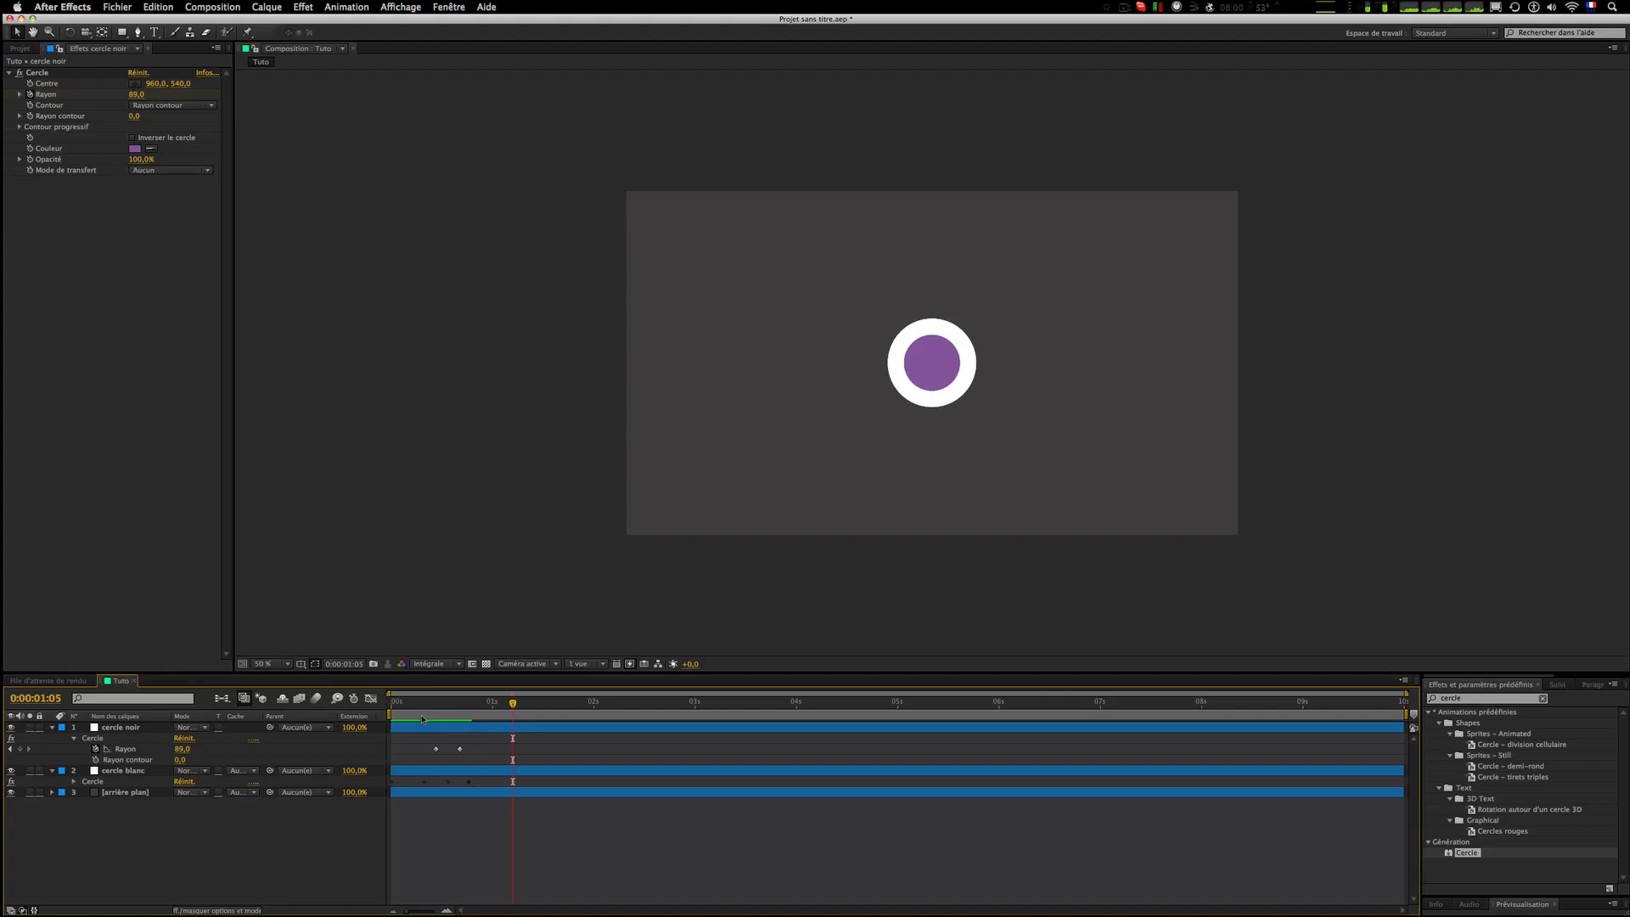
pyautogui.click(419, 716)
pyautogui.click(361, 714)
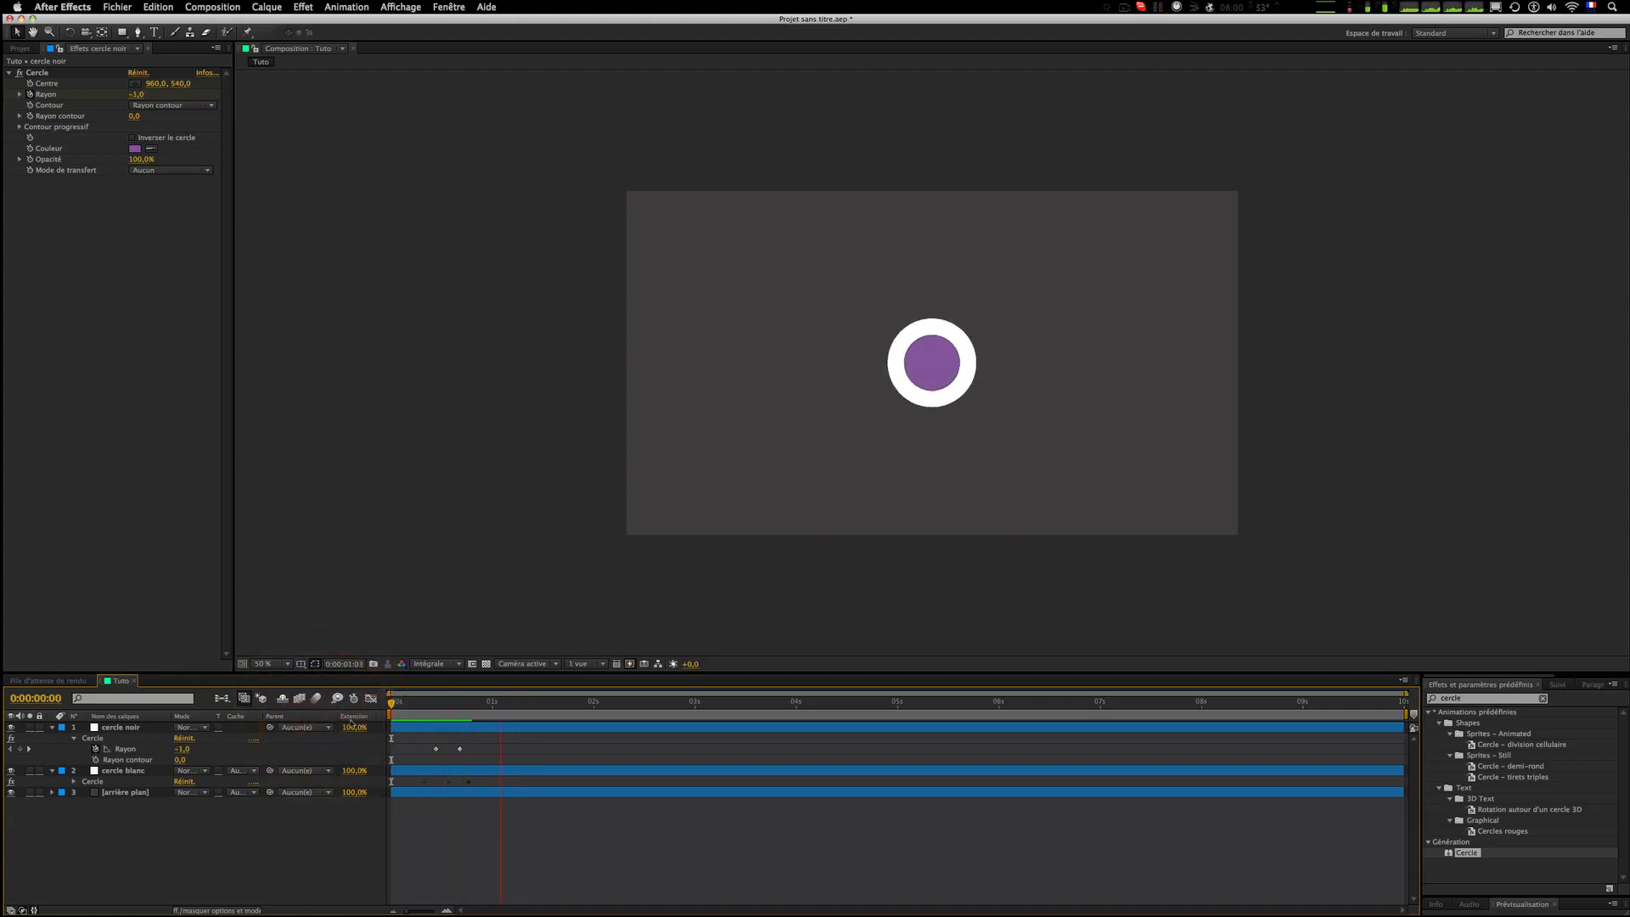
pyautogui.click(460, 748)
pyautogui.moveTo(462, 751)
pyautogui.mouseDown()
pyautogui.moveTo(496, 749)
pyautogui.moveTo(477, 749)
pyautogui.mouseUp()
pyautogui.press('space')
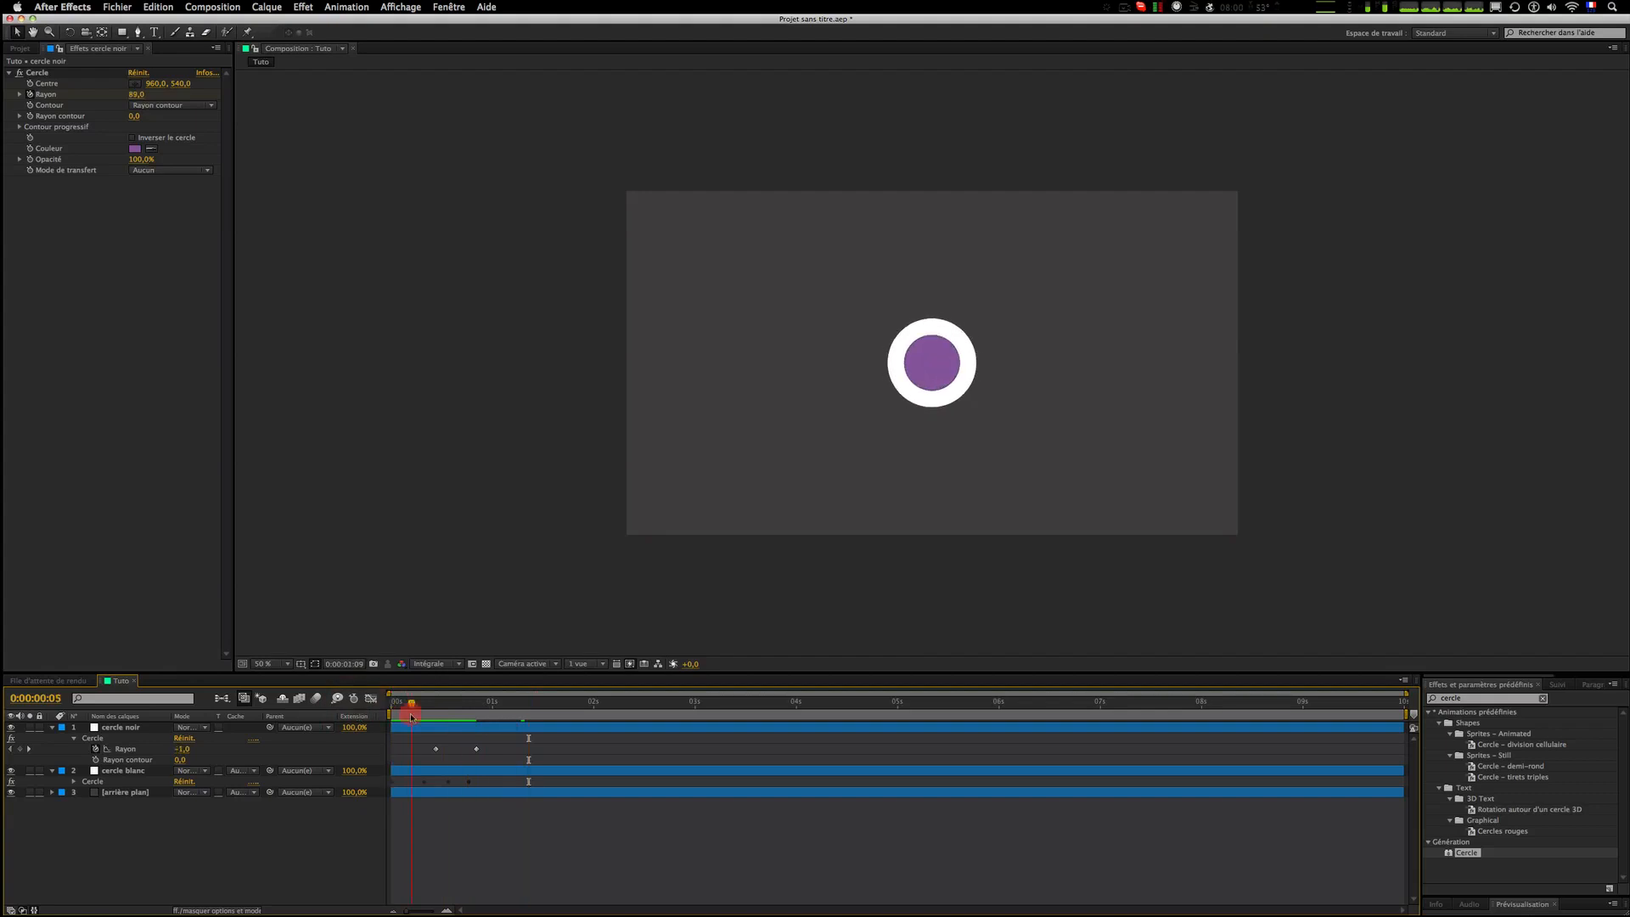
# Step: Open the reference intro video and scrub through it to compare the ring animation
pyautogui.press('F11')
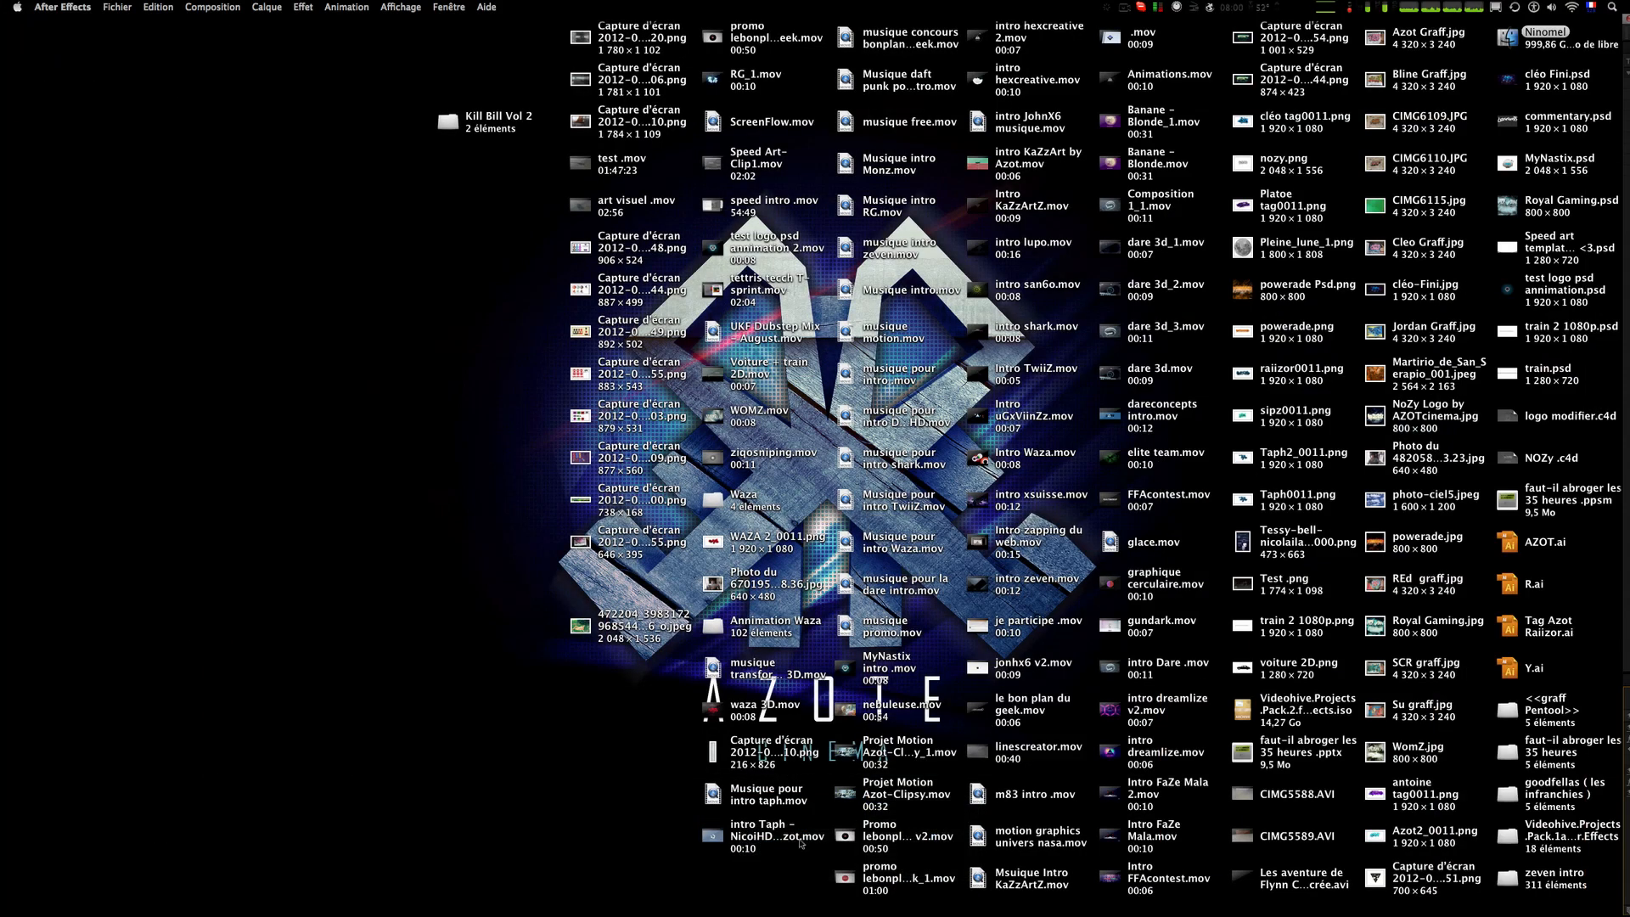
pyautogui.click(775, 836)
pyautogui.press('space')
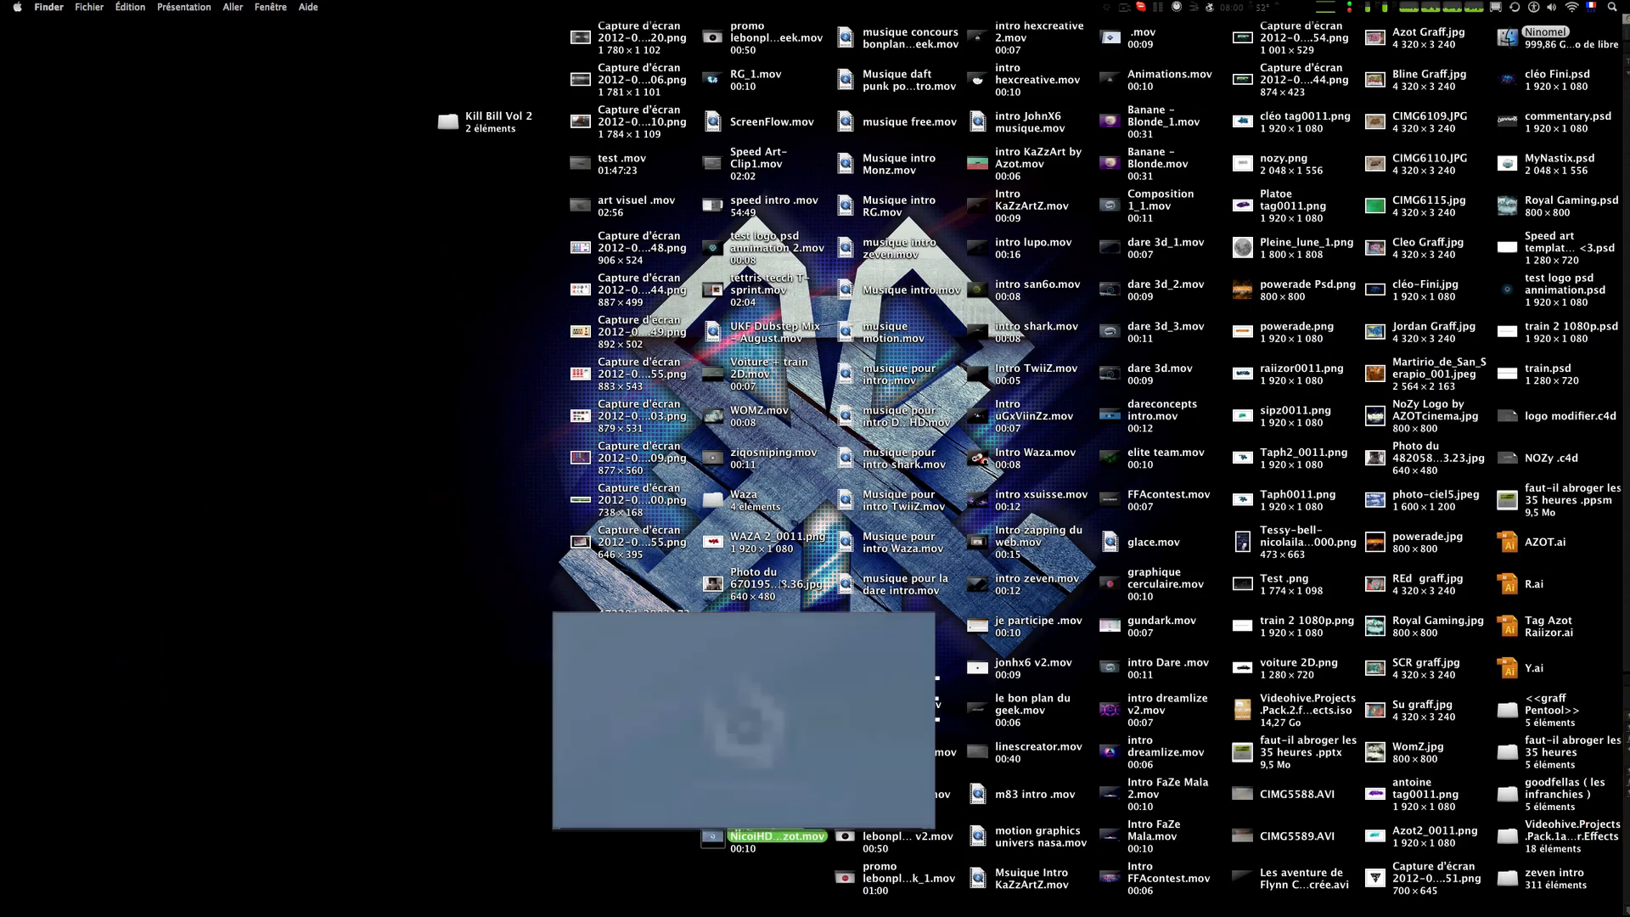
pyautogui.click(794, 820)
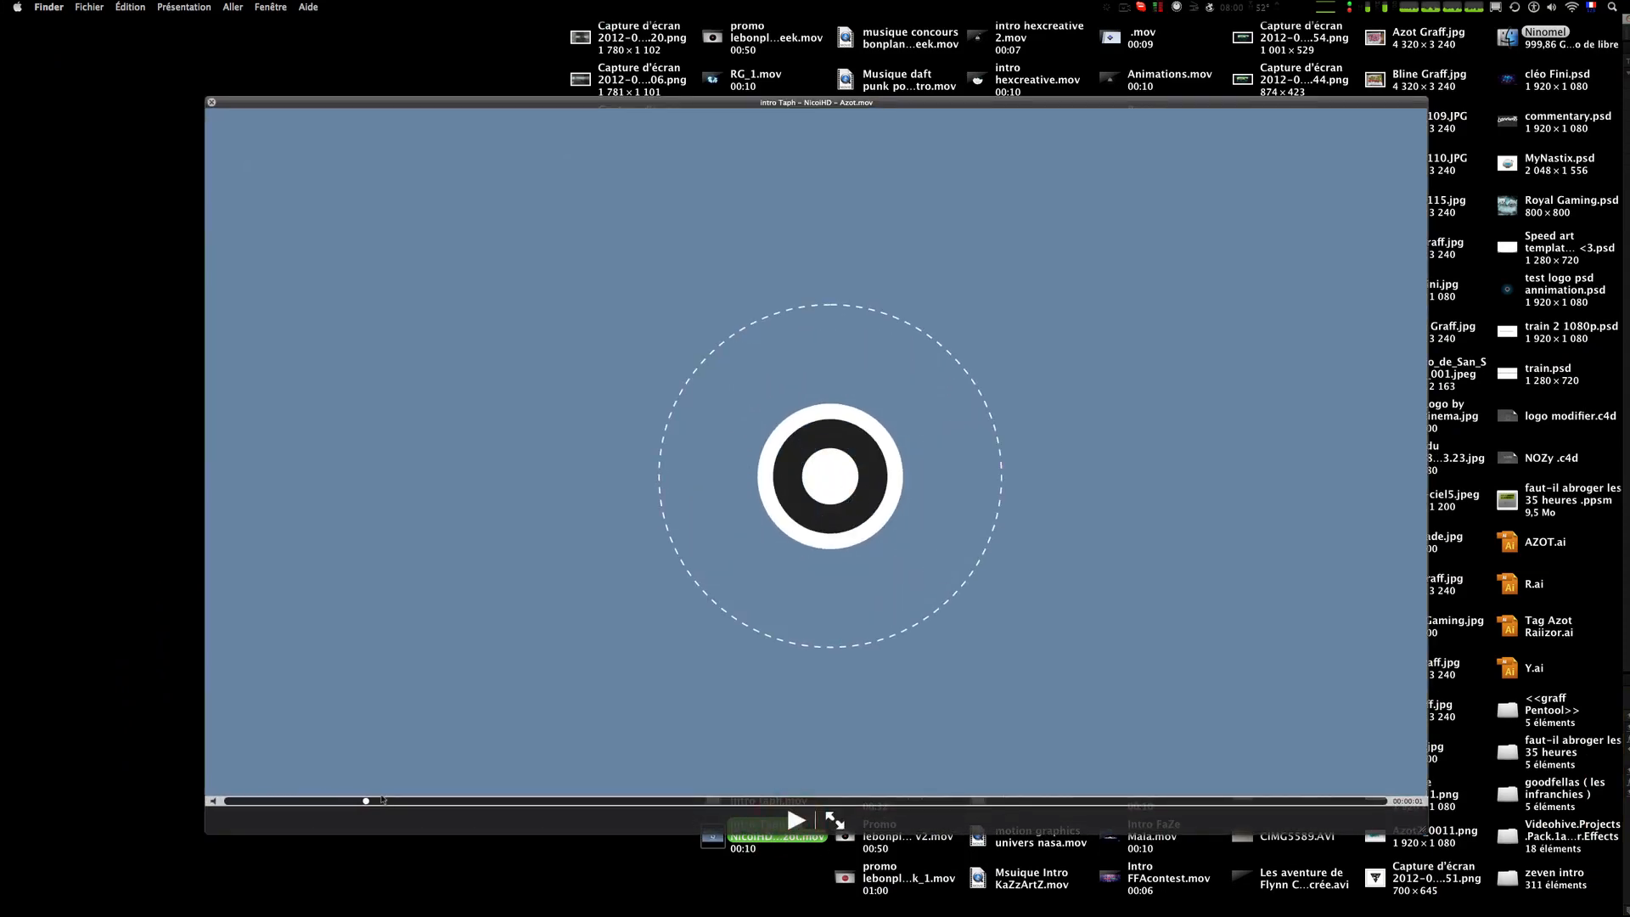
pyautogui.moveTo(363, 801); pyautogui.dragTo(327, 801)
pyautogui.press('space')
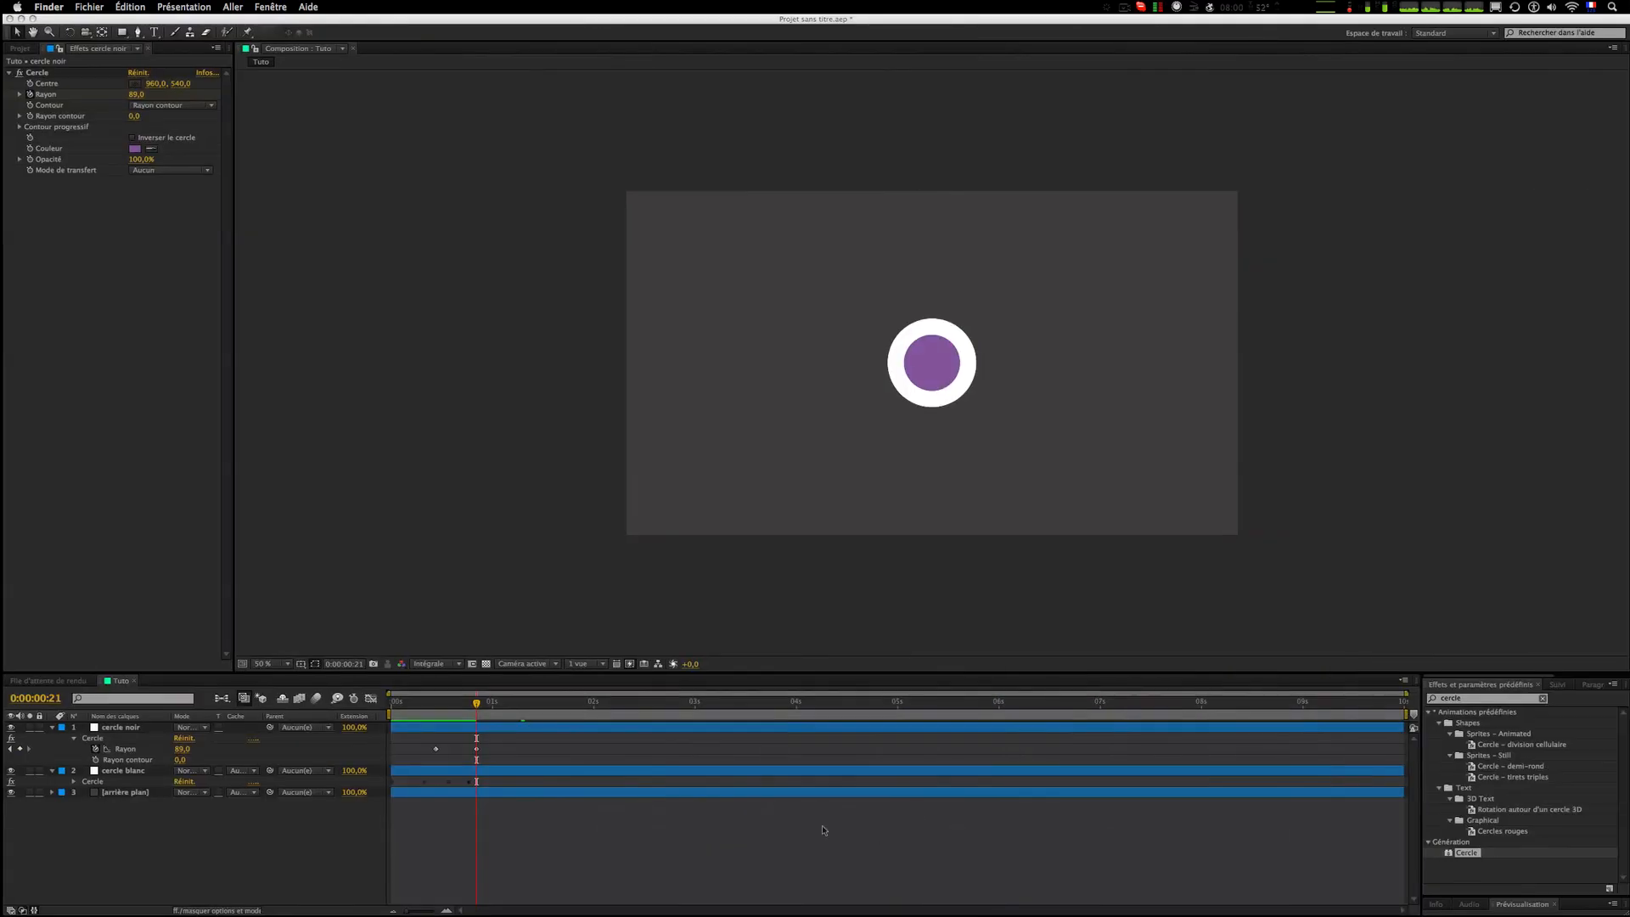
pyautogui.click(823, 830)
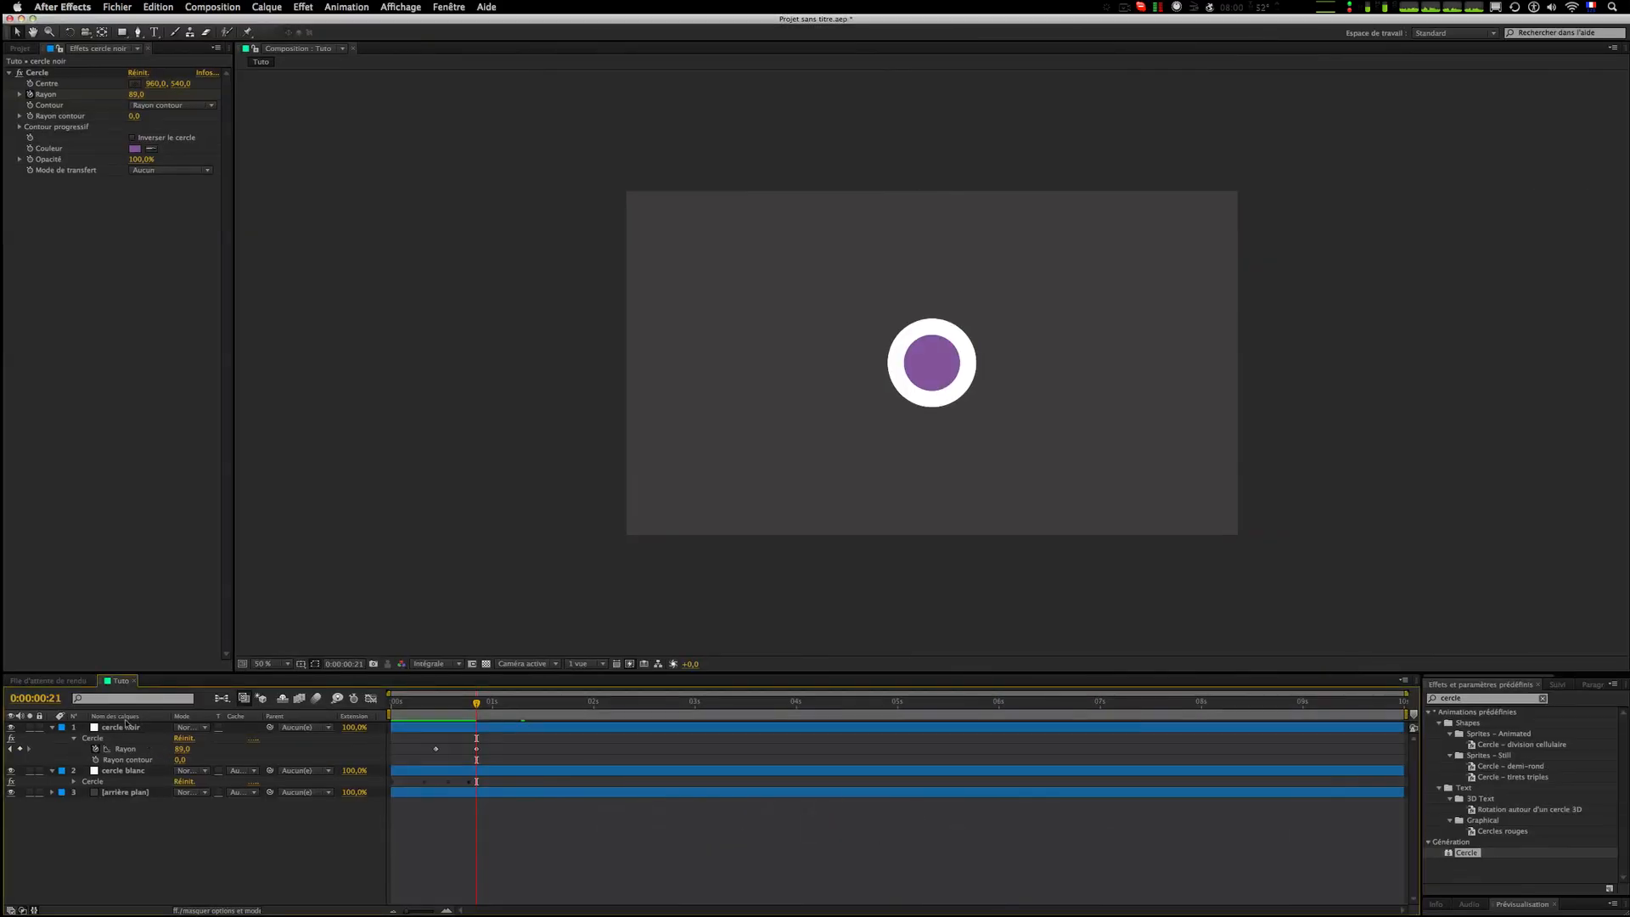
# Step: Rename the cercle noir layer to cercle fushia
pyautogui.click(120, 728)
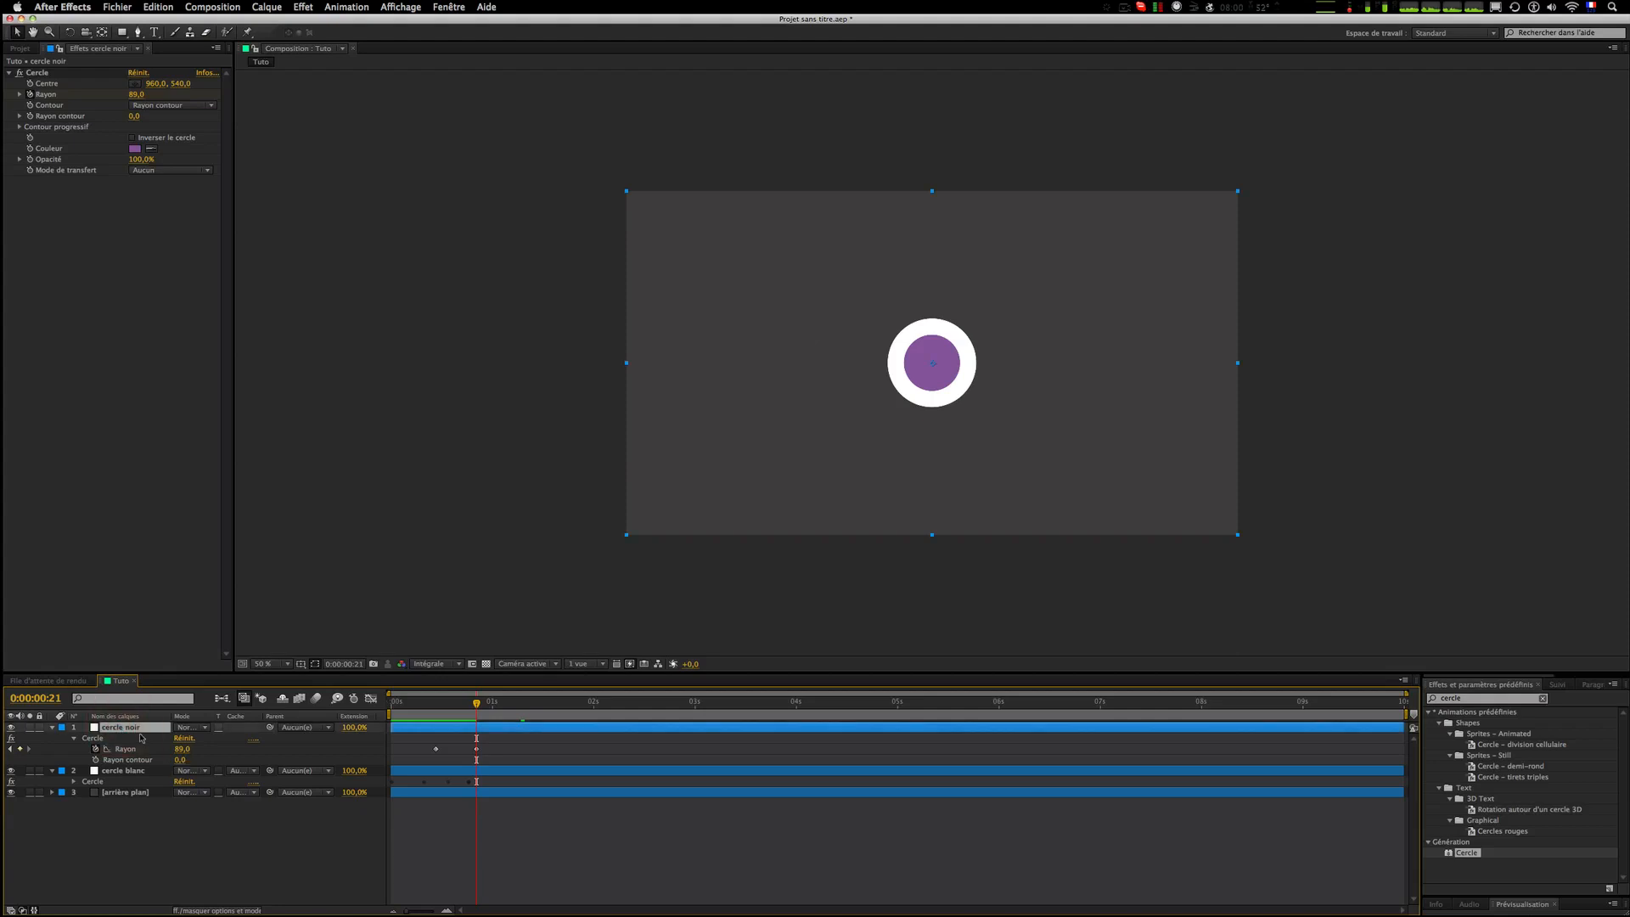
pyautogui.press('Return')
pyautogui.write('ce')
pyautogui.press('Return')
# Step: Duplicate cercle fushia and set the copy's circle color to white, sampled from the white ring
pyautogui.press('super+d')
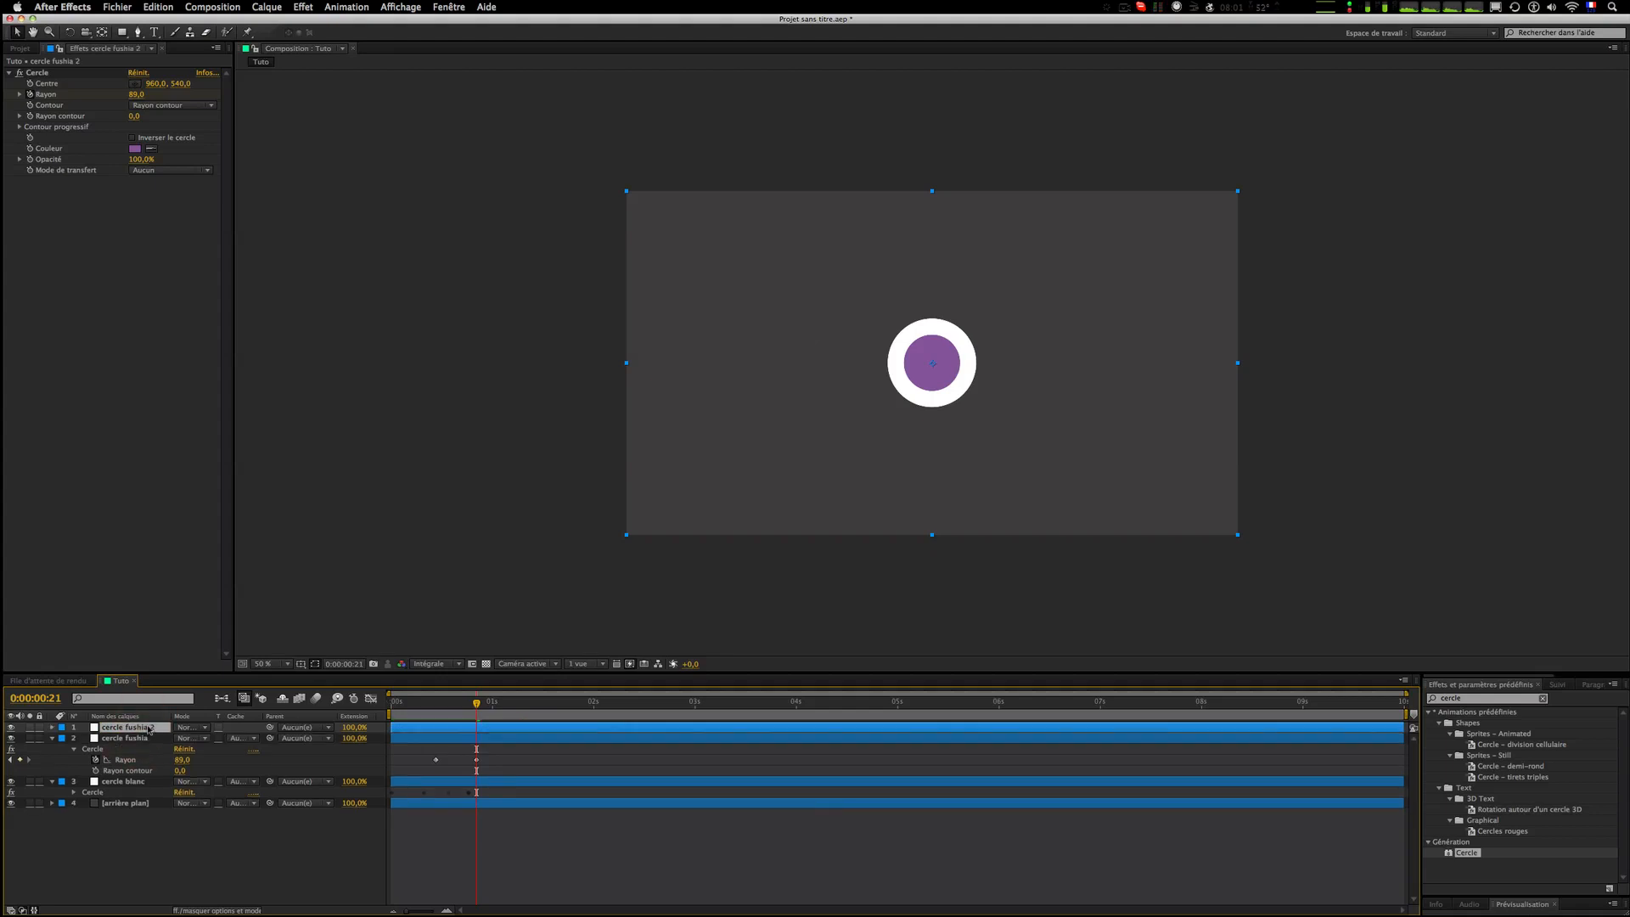
pyautogui.press('u')
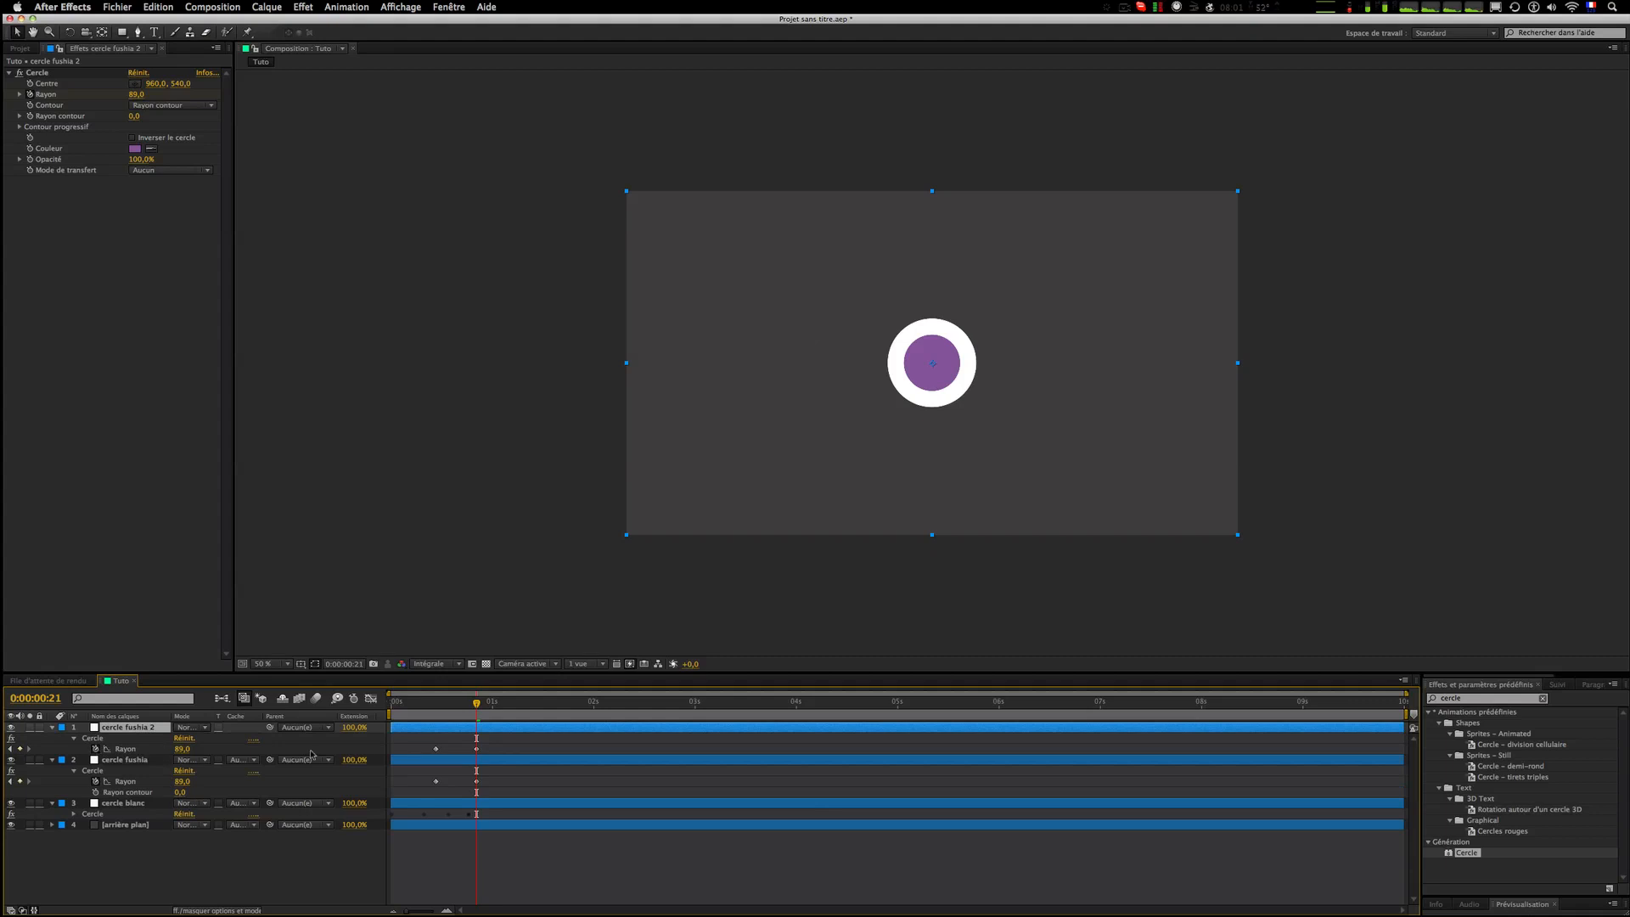
pyautogui.press('pageup')
pyautogui.press('pageup')
pyautogui.click(151, 148)
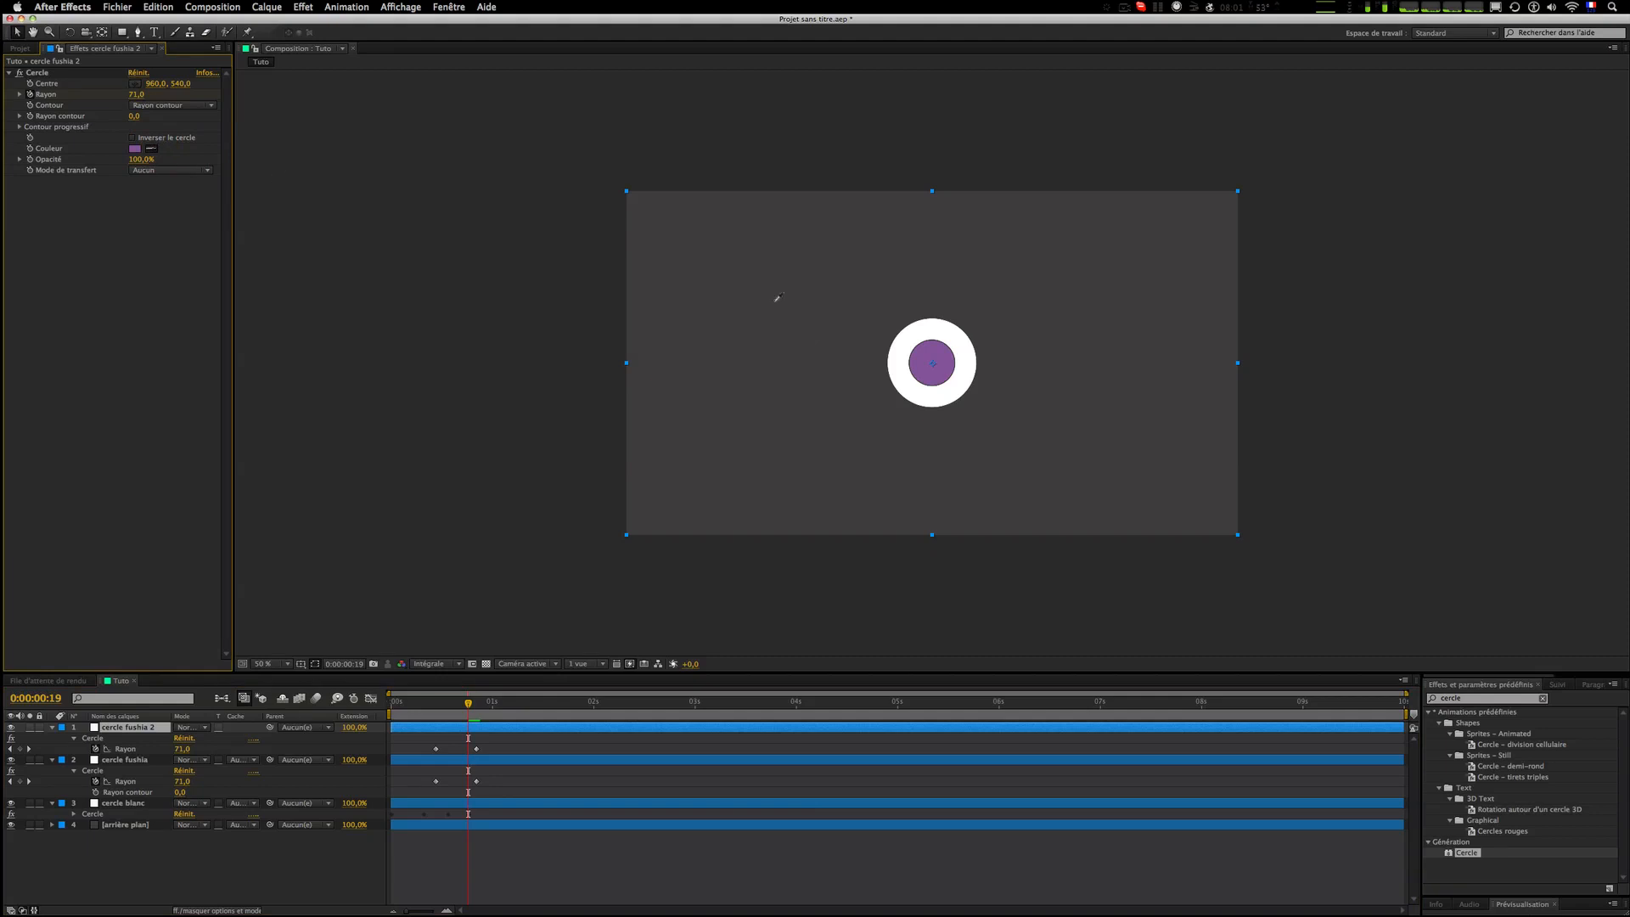
pyautogui.click(931, 325)
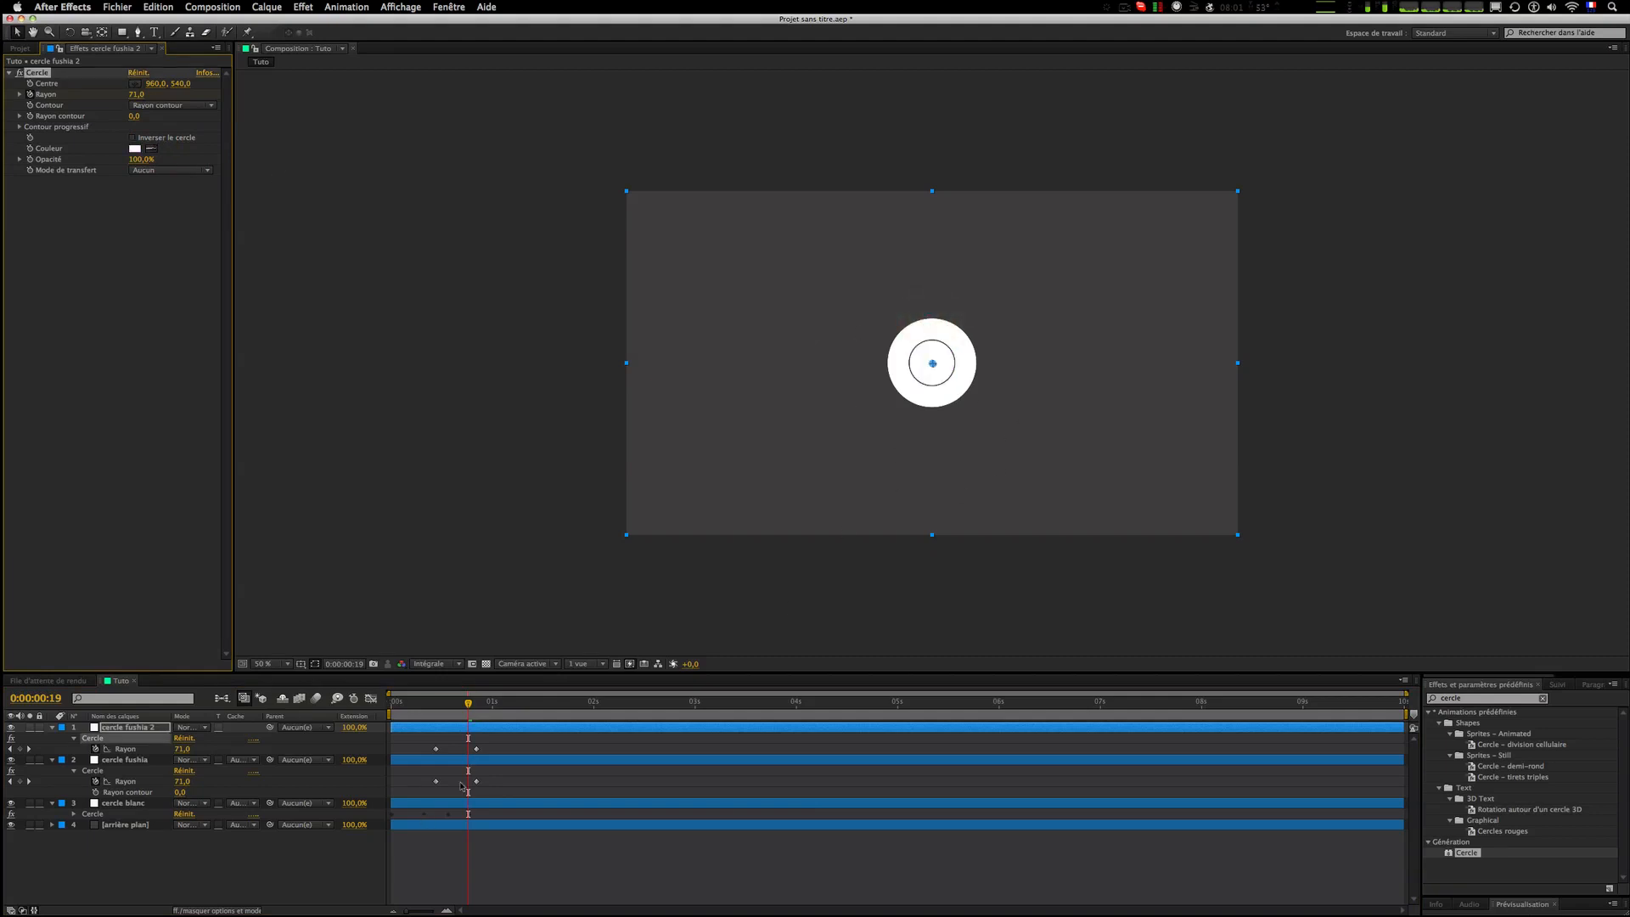
# Step: On the duplicate, add a radius keyframe at frame 19 and delete its last radius keyframe
pyautogui.click(209, 849)
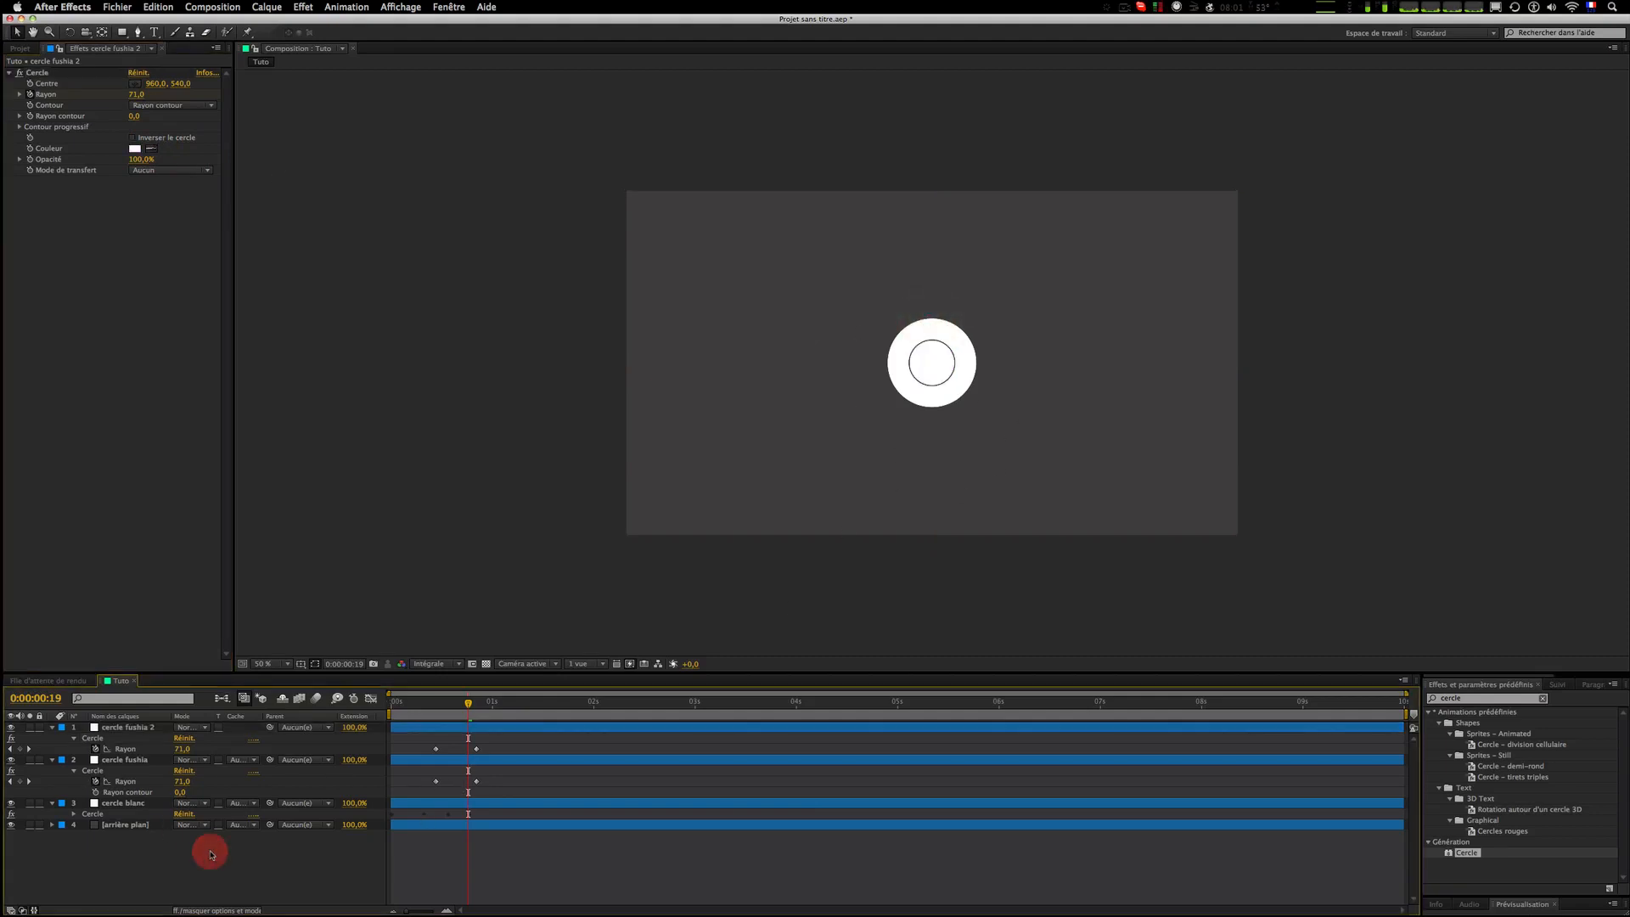
pyautogui.click(122, 728)
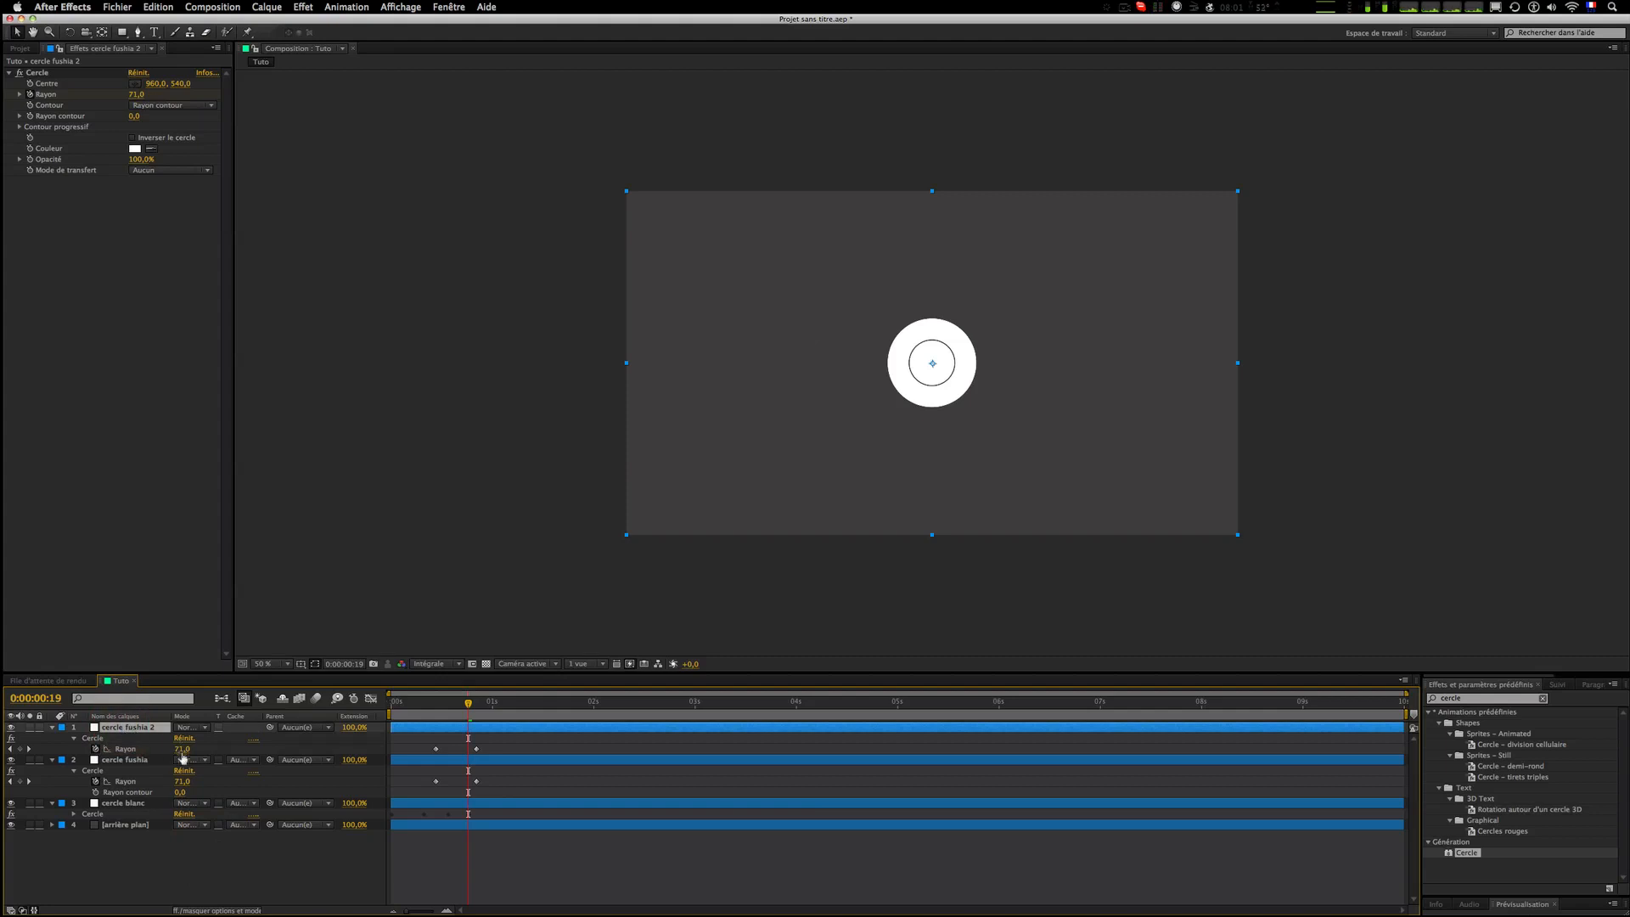
pyautogui.click(20, 749)
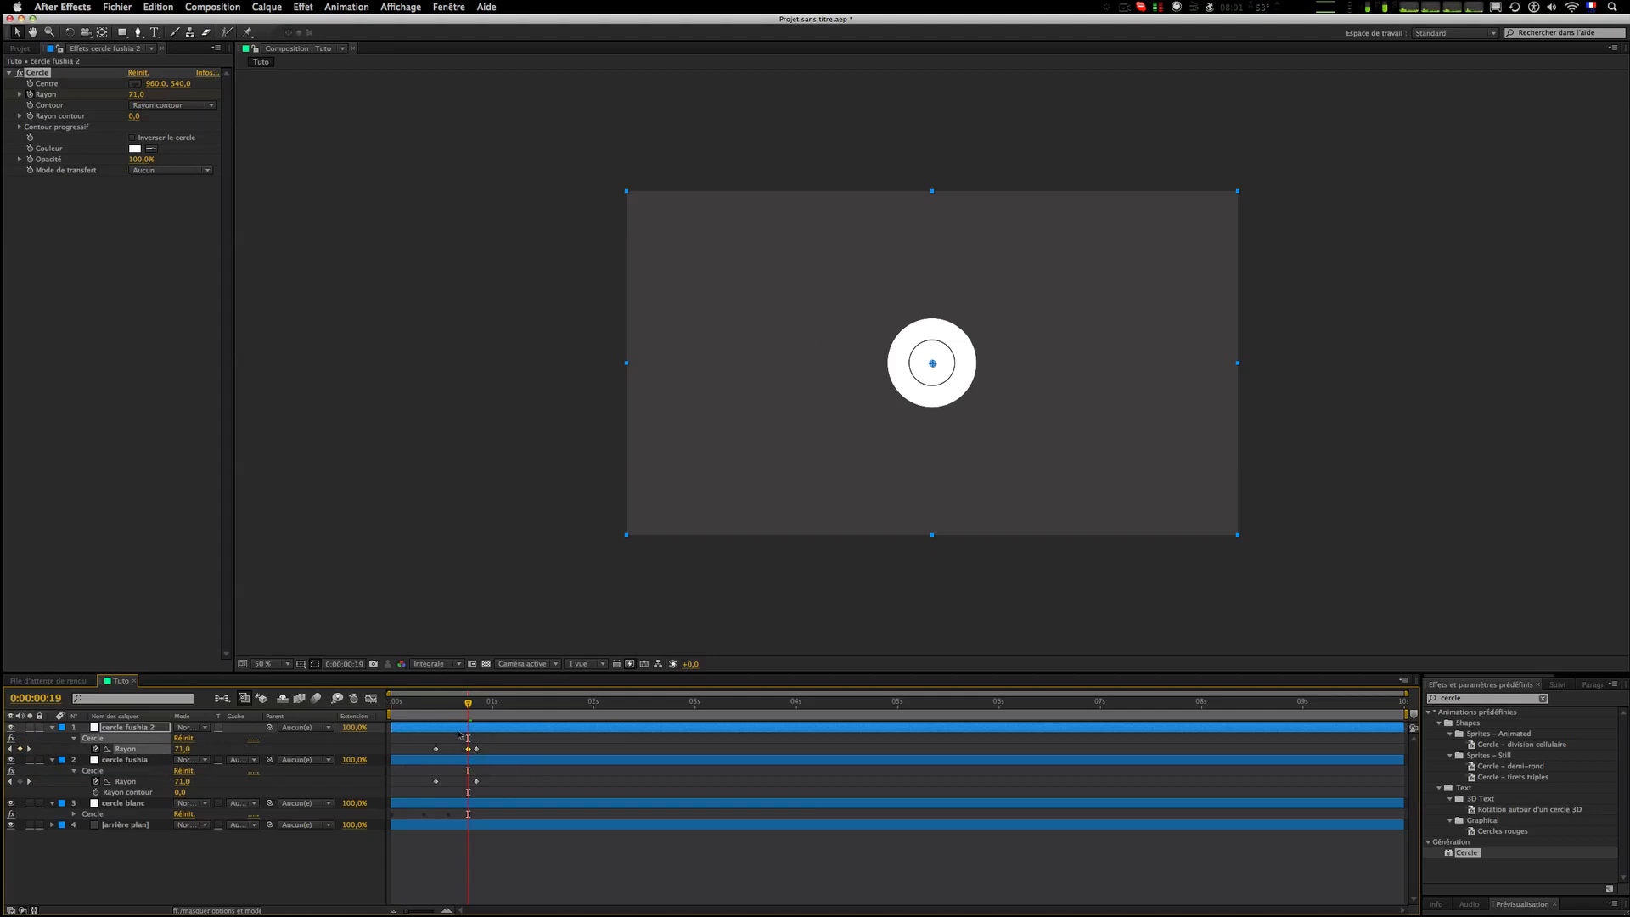
pyautogui.click(476, 751)
pyautogui.press('Delete')
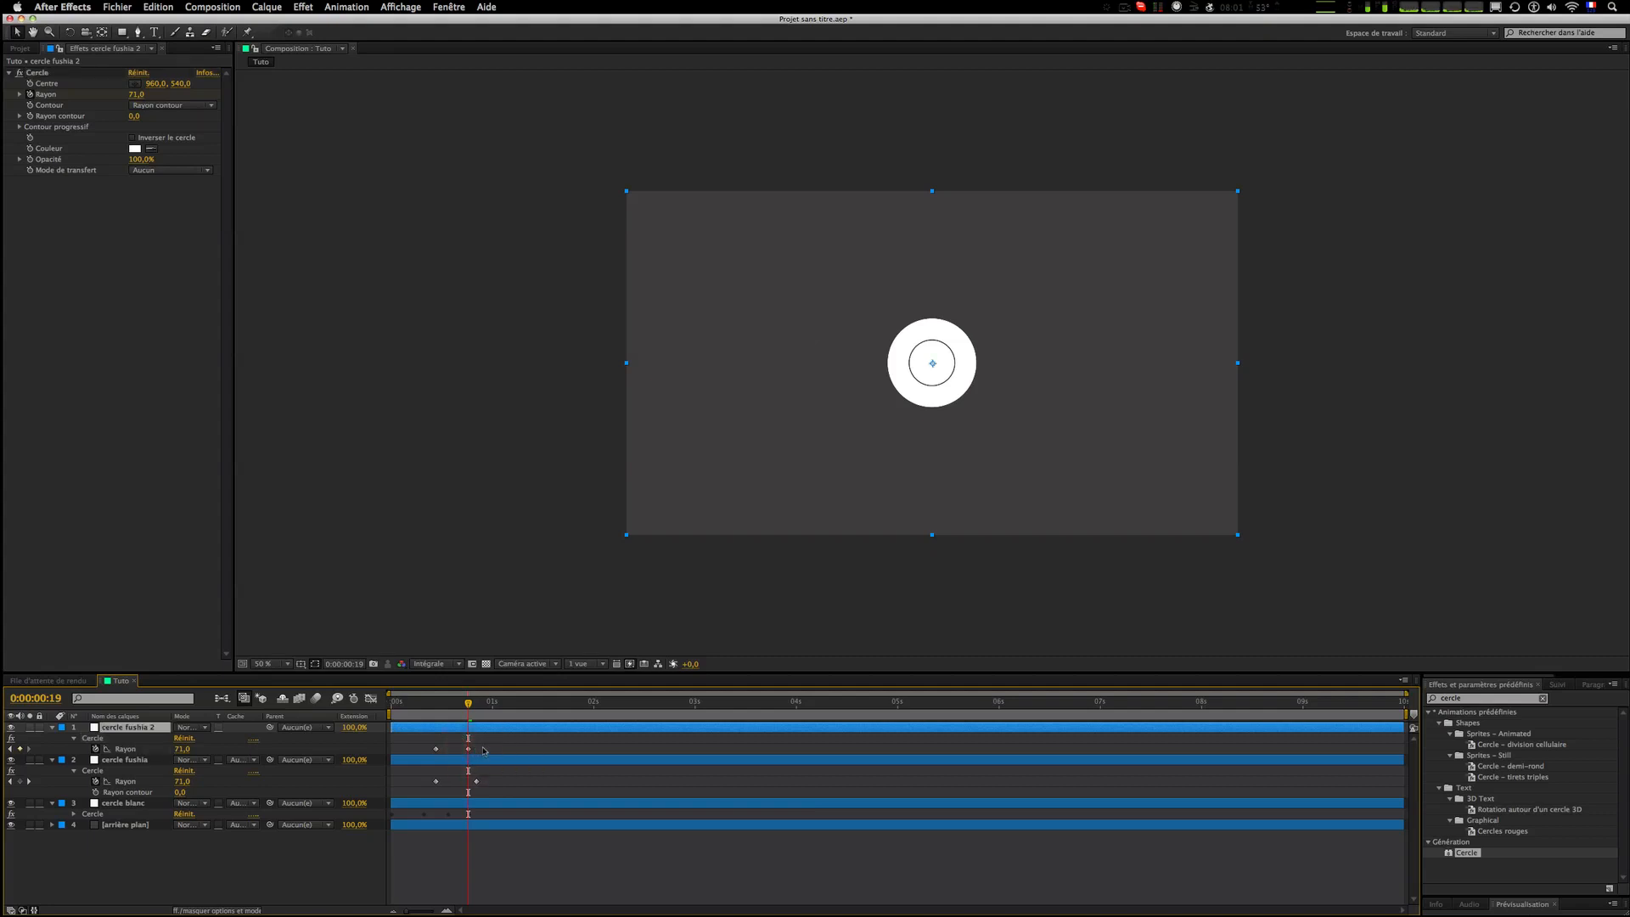
pyautogui.click(486, 747)
# Step: Preview the circle animation from the beginning
pyautogui.click(425, 704)
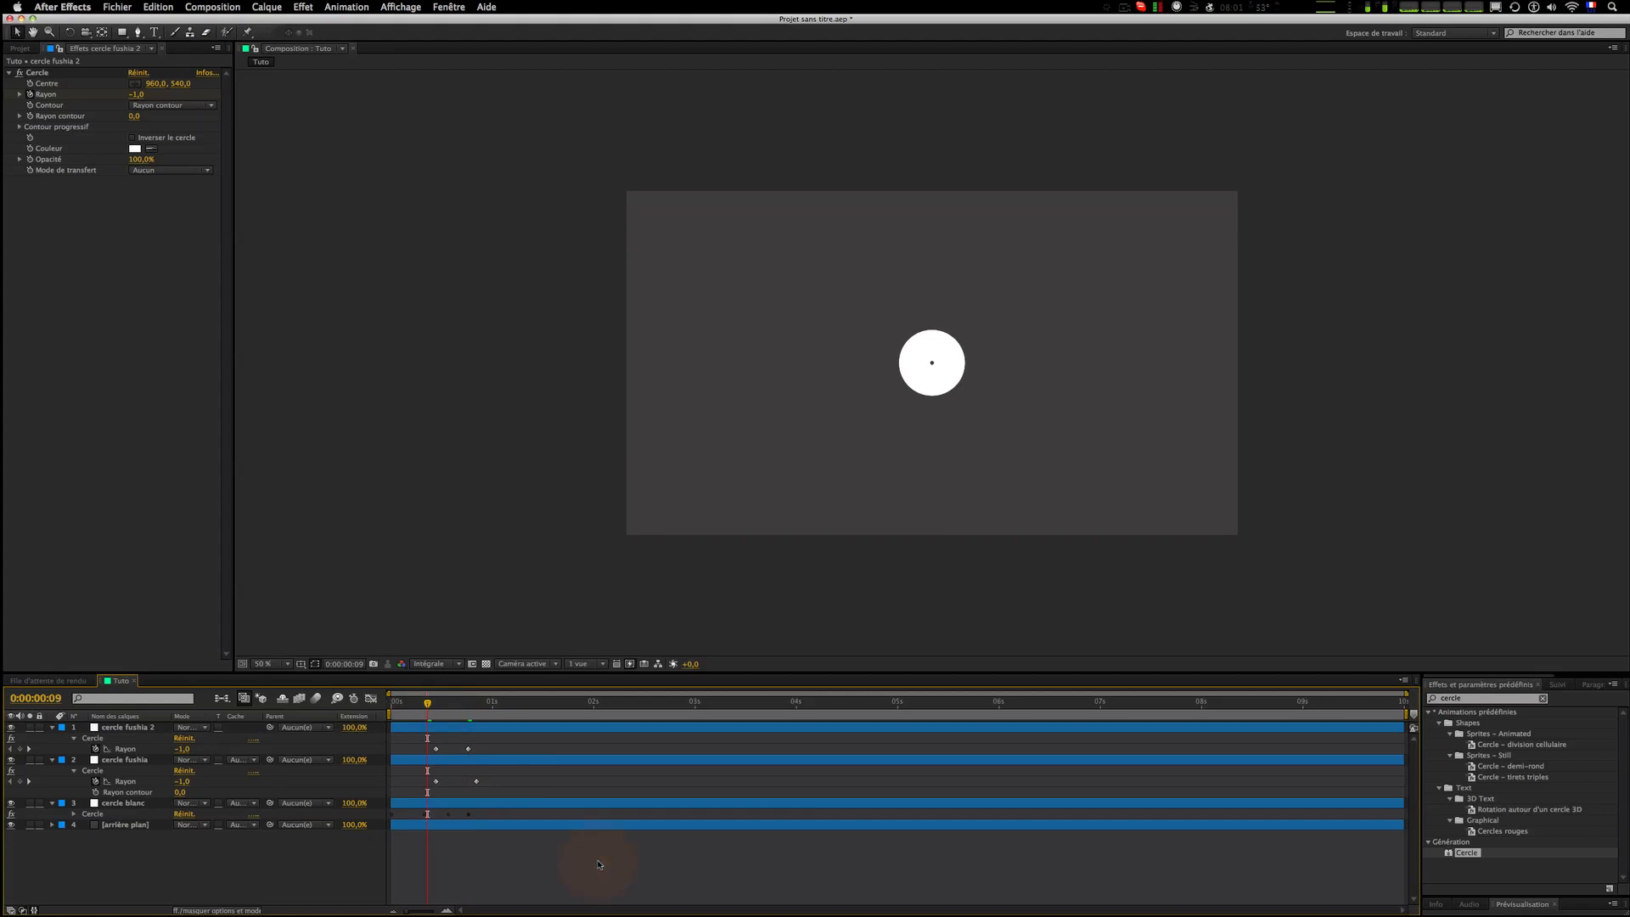
pyautogui.press('space')
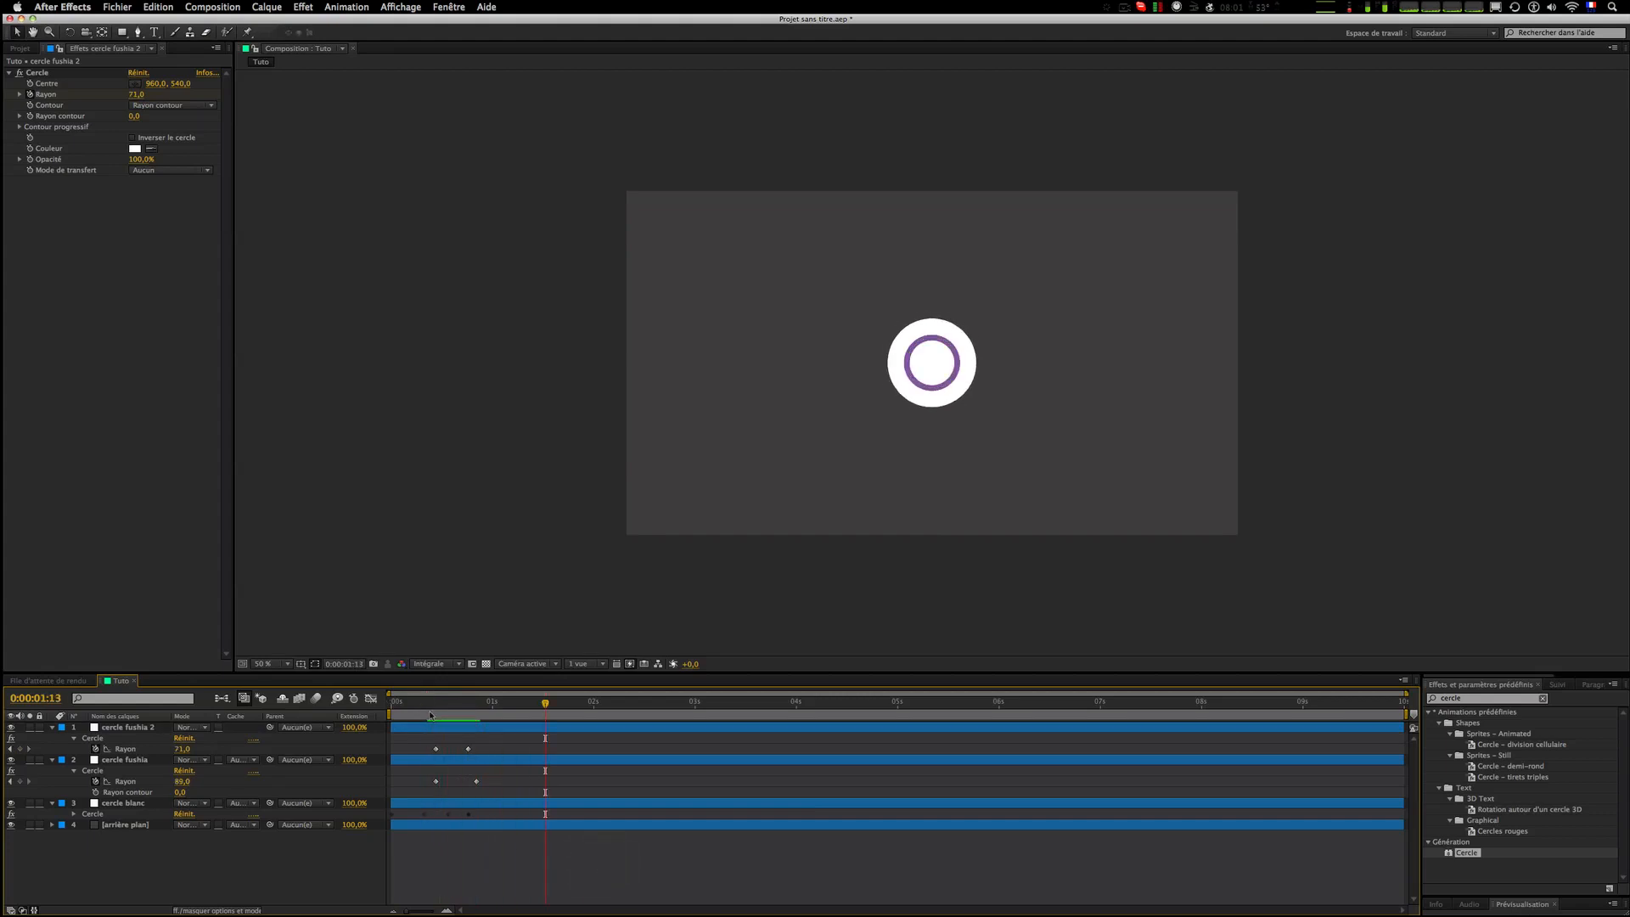
pyautogui.click(430, 704)
pyautogui.press('space')
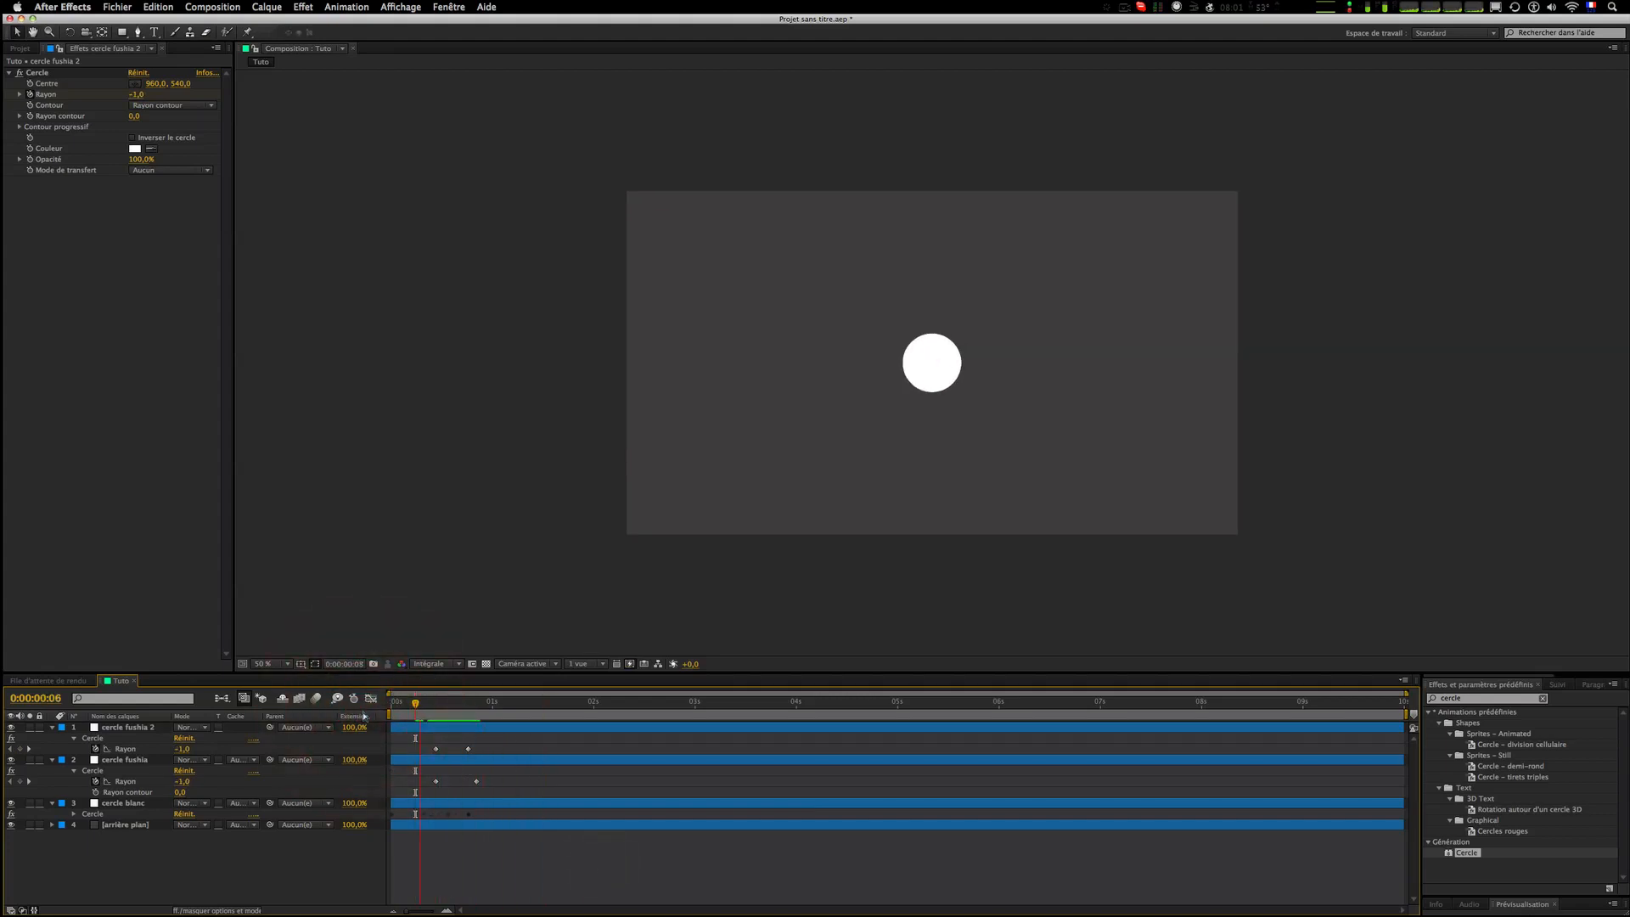
# Step: Preview the circle animation from the start and scrub back to frame 14
pyautogui.moveTo(415, 705); pyautogui.dragTo(327, 720)
pyautogui.press('space')
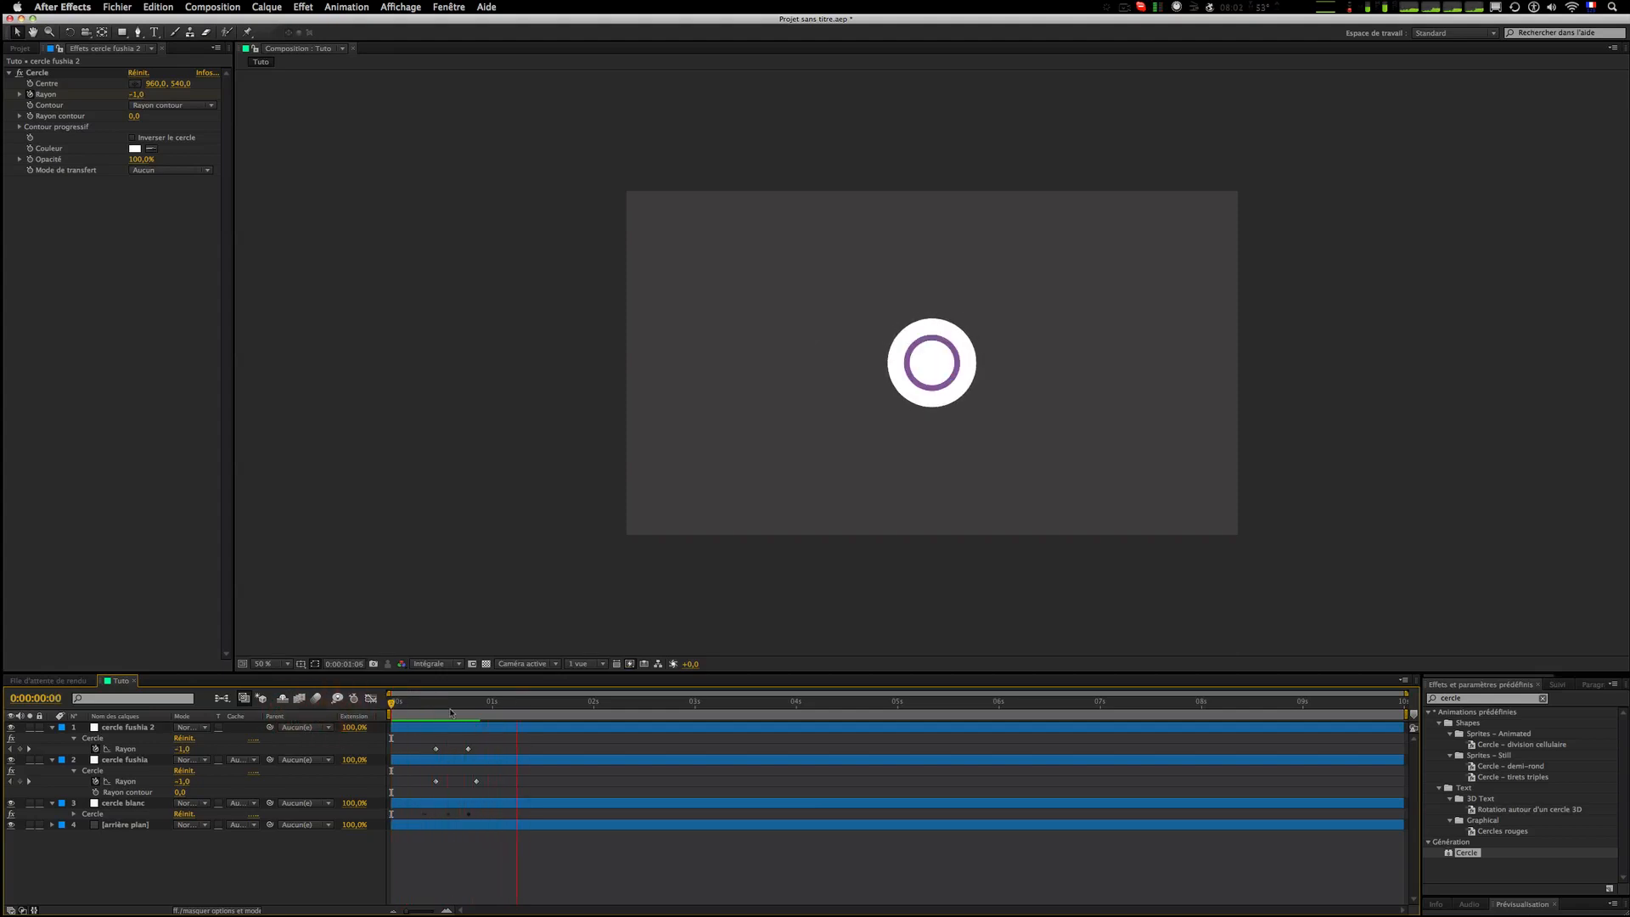
pyautogui.moveTo(451, 711)
pyautogui.mouseDown()
pyautogui.moveTo(430, 709)
pyautogui.moveTo(448, 713)
pyautogui.mouseUp()
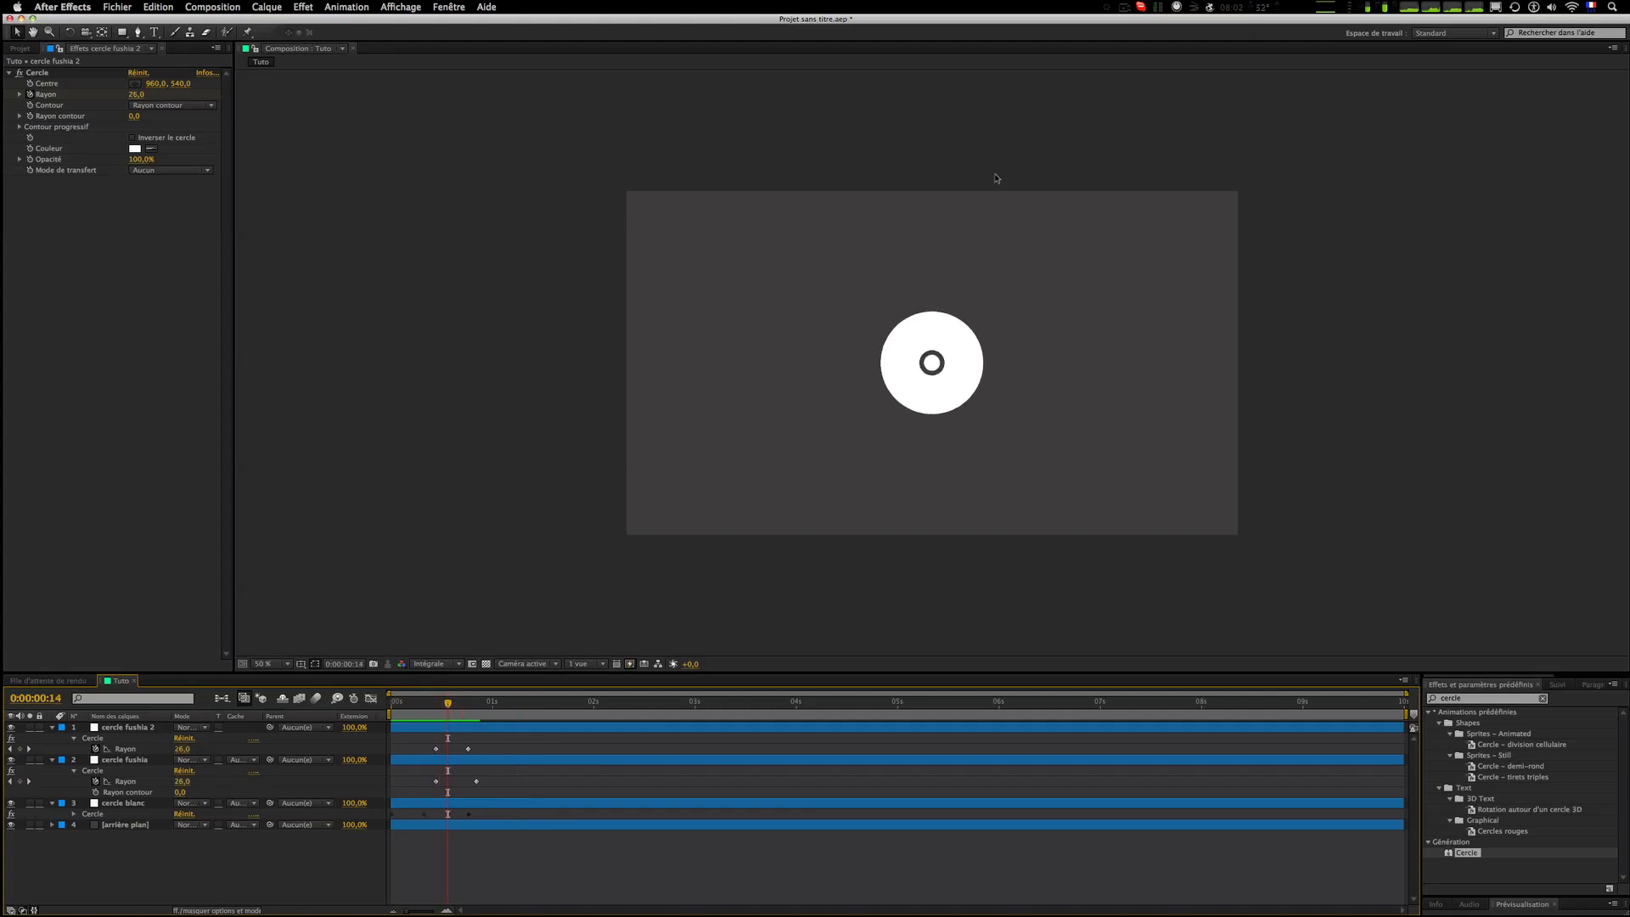
pyautogui.click(1123, 6)
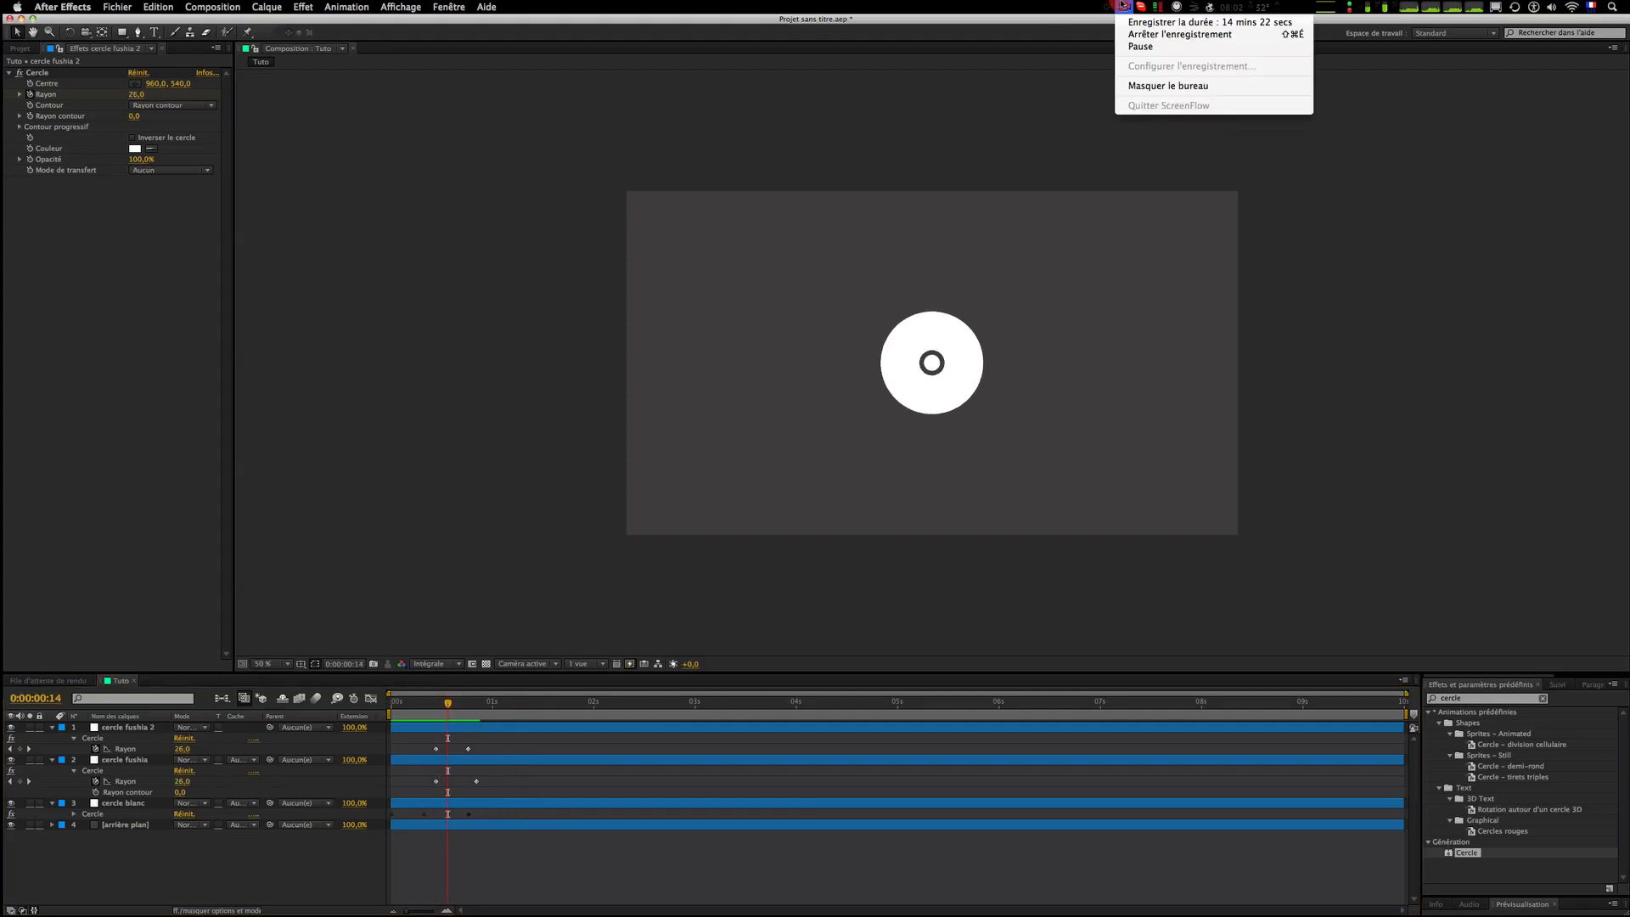
pyautogui.click(1123, 6)
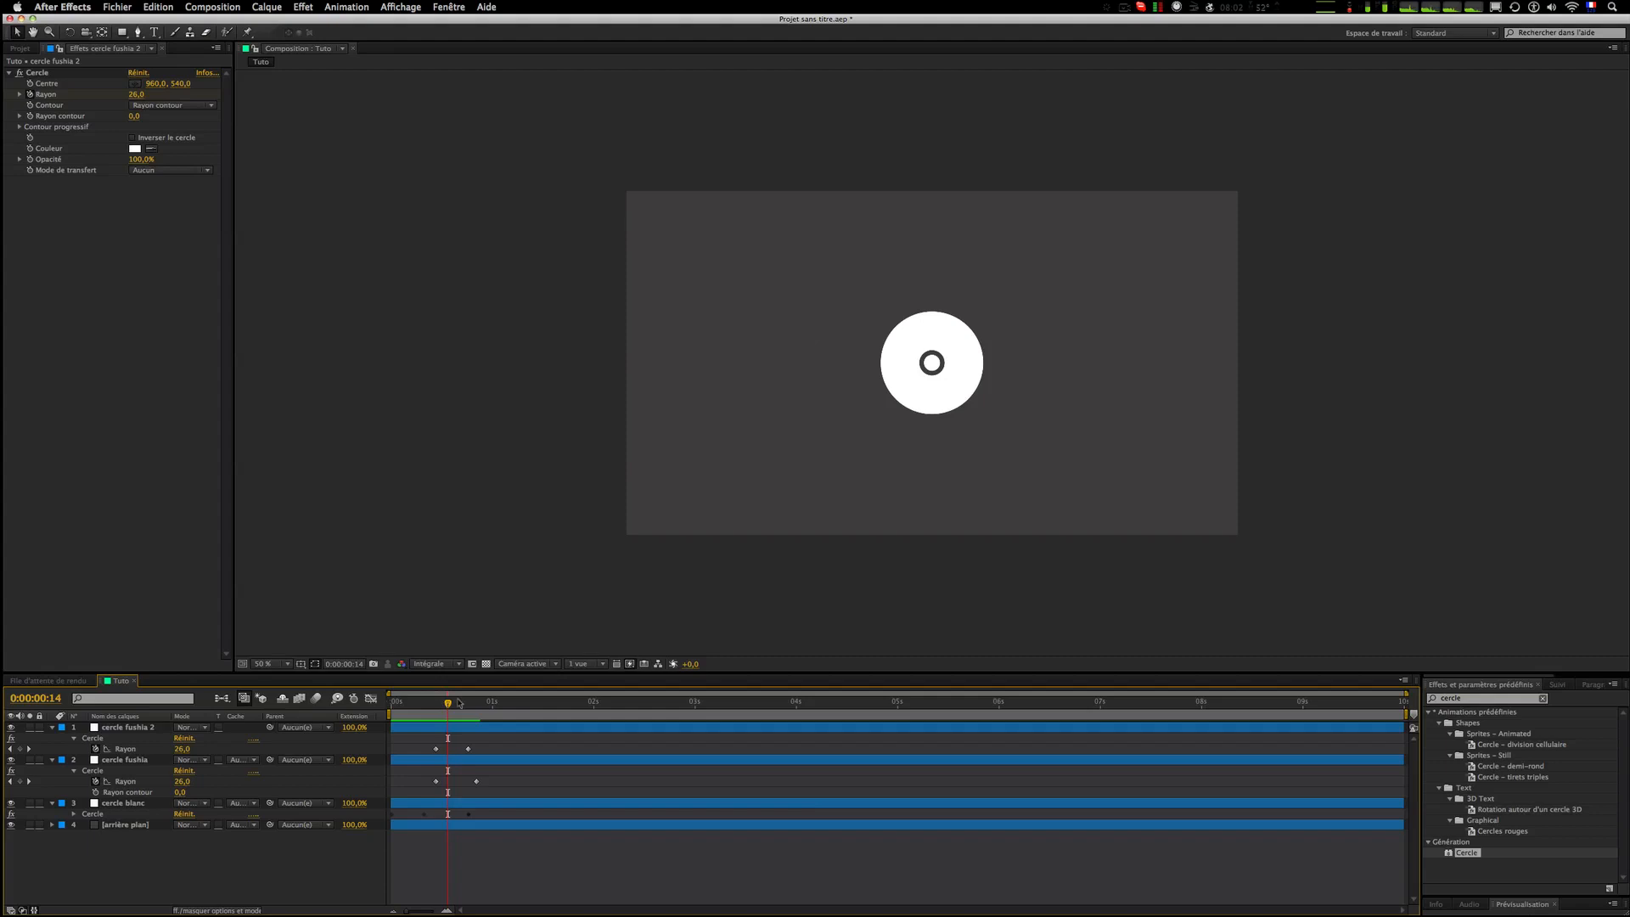
# Step: Go to frame 20 of the timeline and create a new shape layer in the composition
pyautogui.moveTo(447, 703); pyautogui.dragTo(477, 703)
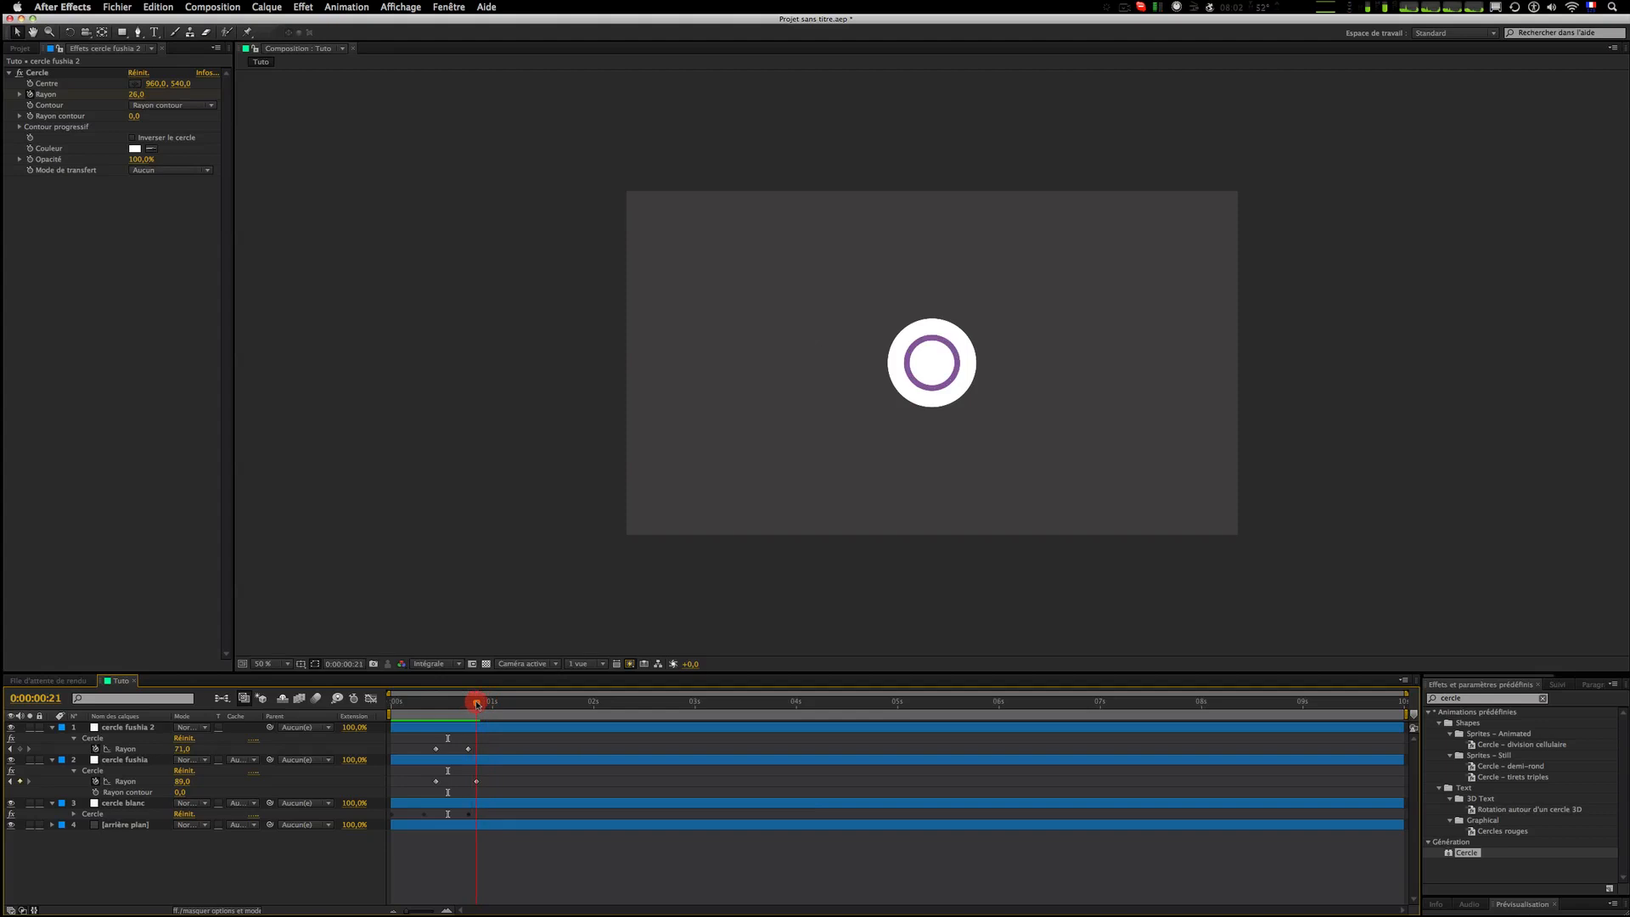
pyautogui.moveTo(478, 704); pyautogui.dragTo(478, 705)
pyautogui.press('pagedown')
pyautogui.press('pageup')
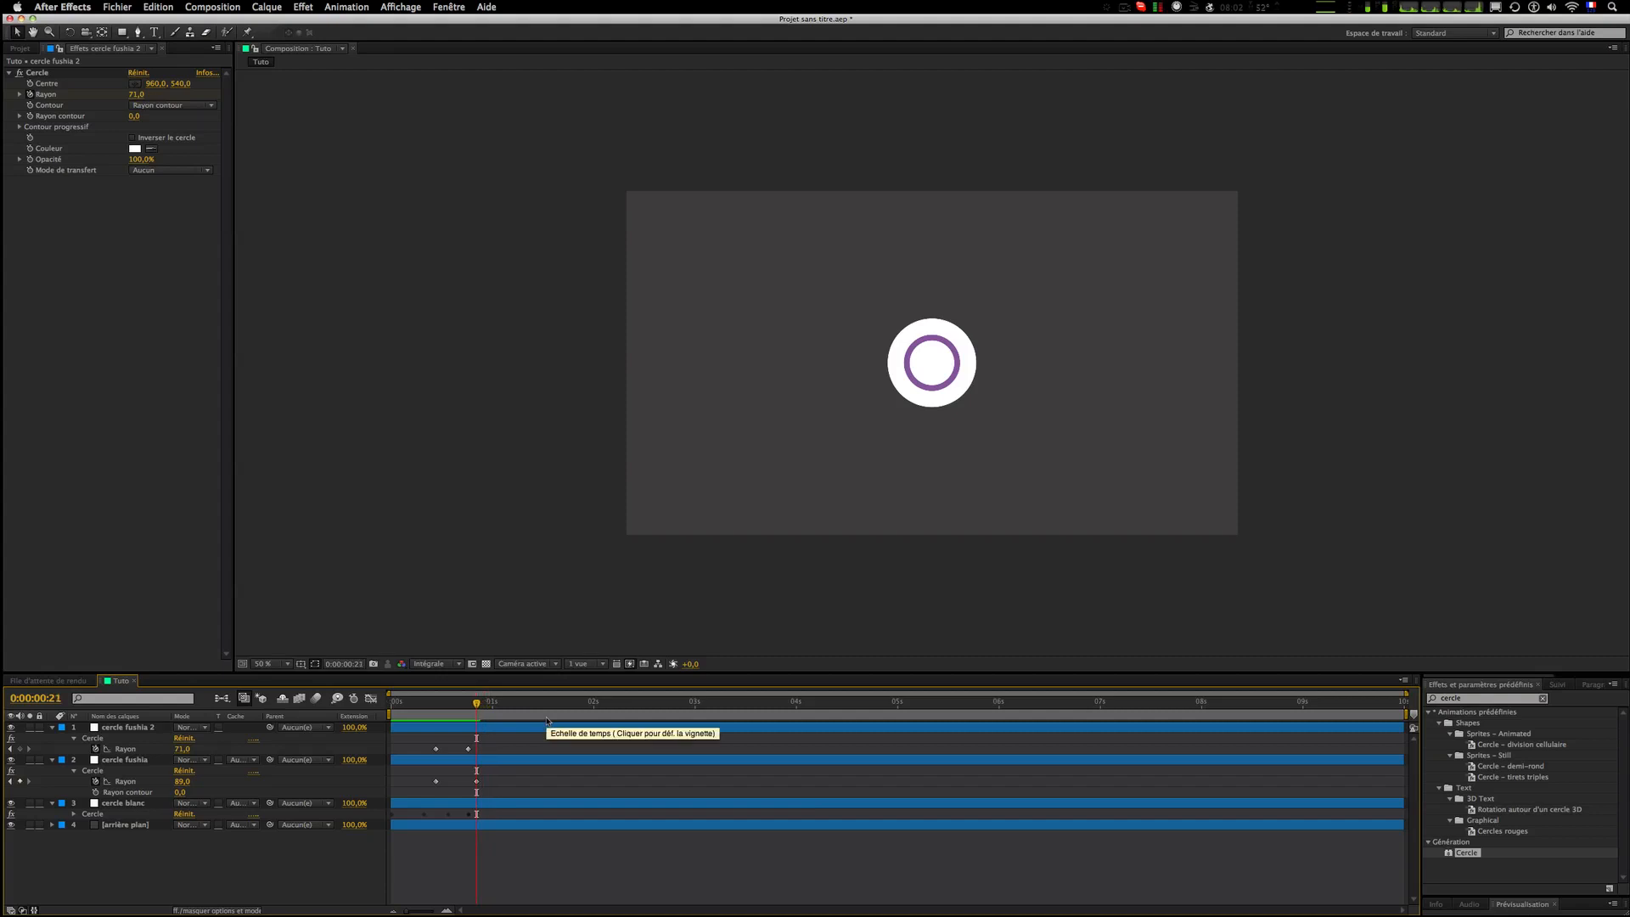
pyautogui.press('pageup')
pyautogui.rightClick(240, 859)
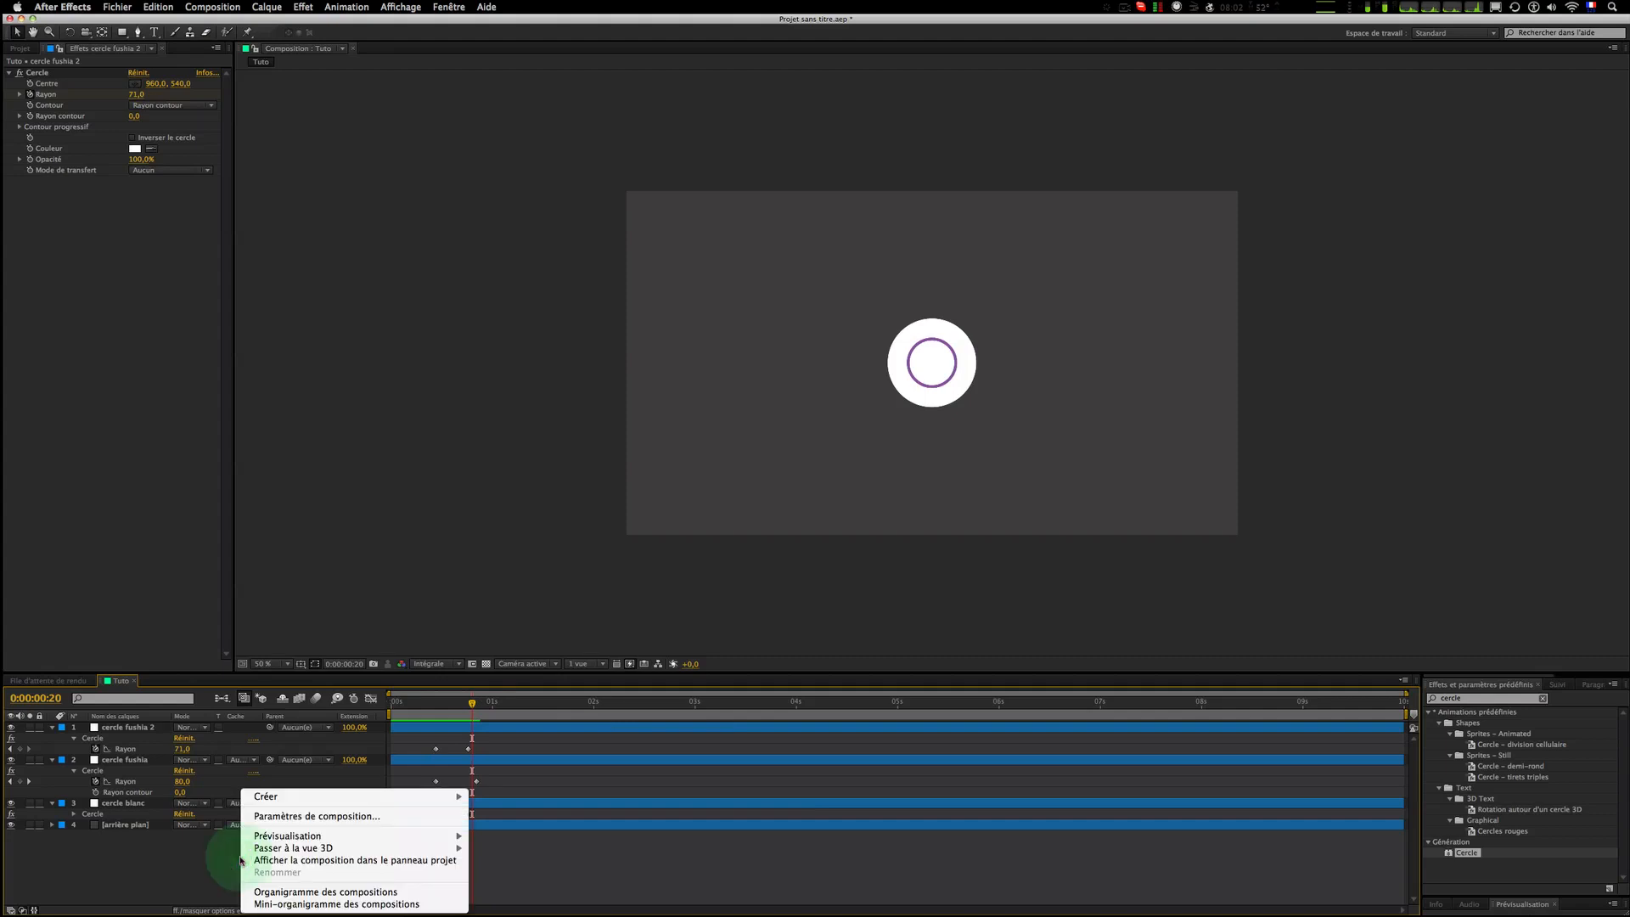
pyautogui.moveTo(255, 800)
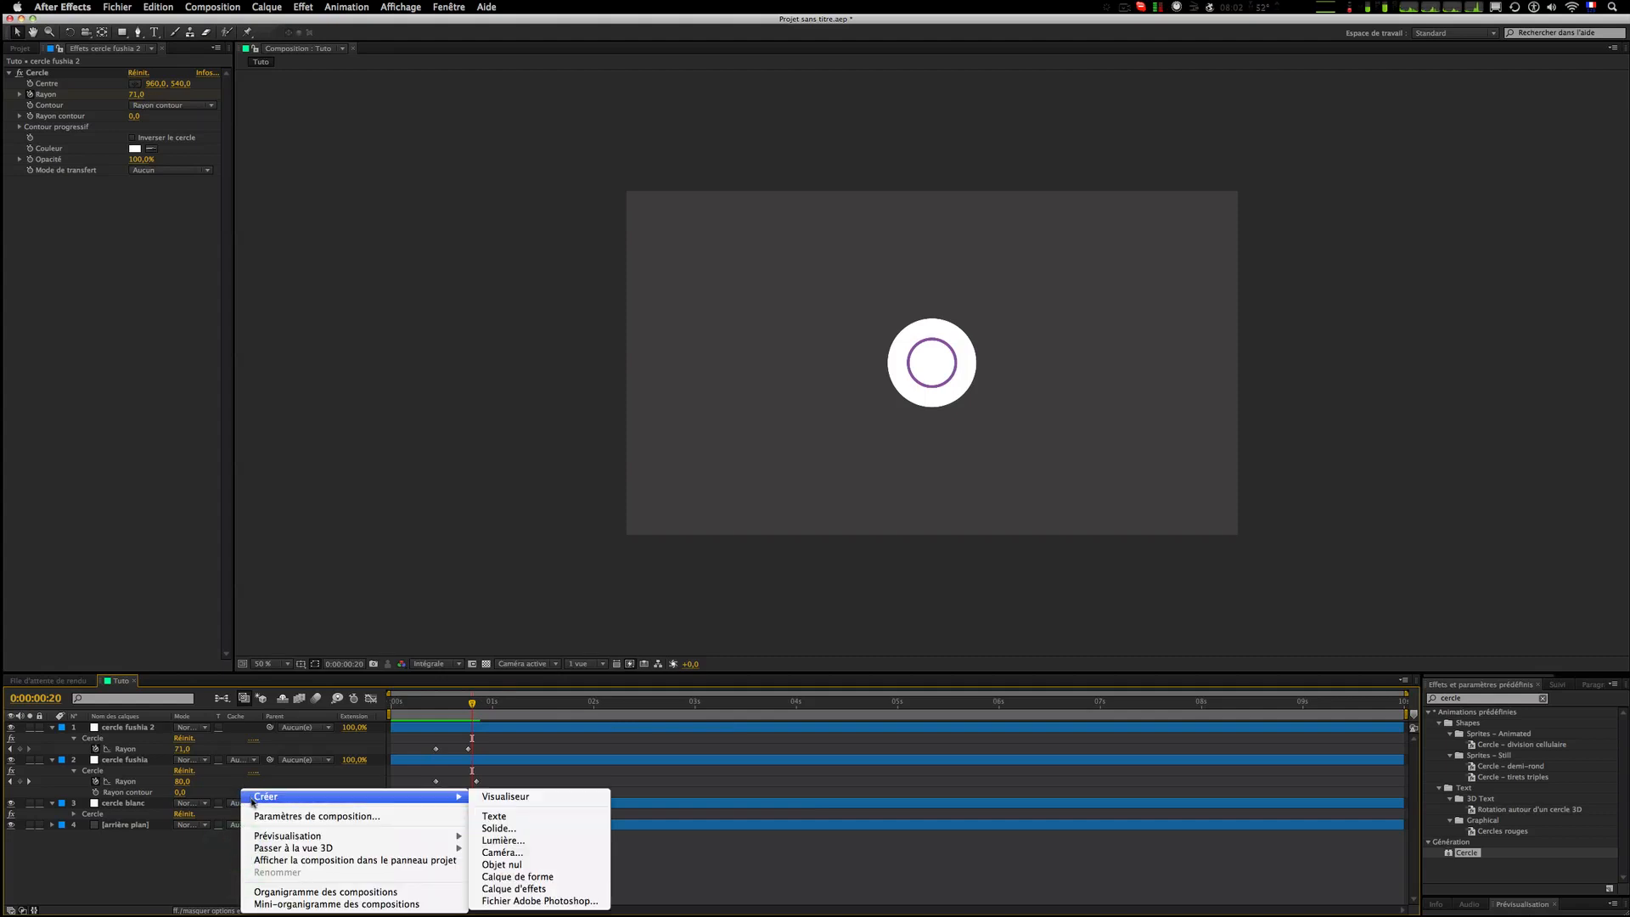
pyautogui.click(580, 883)
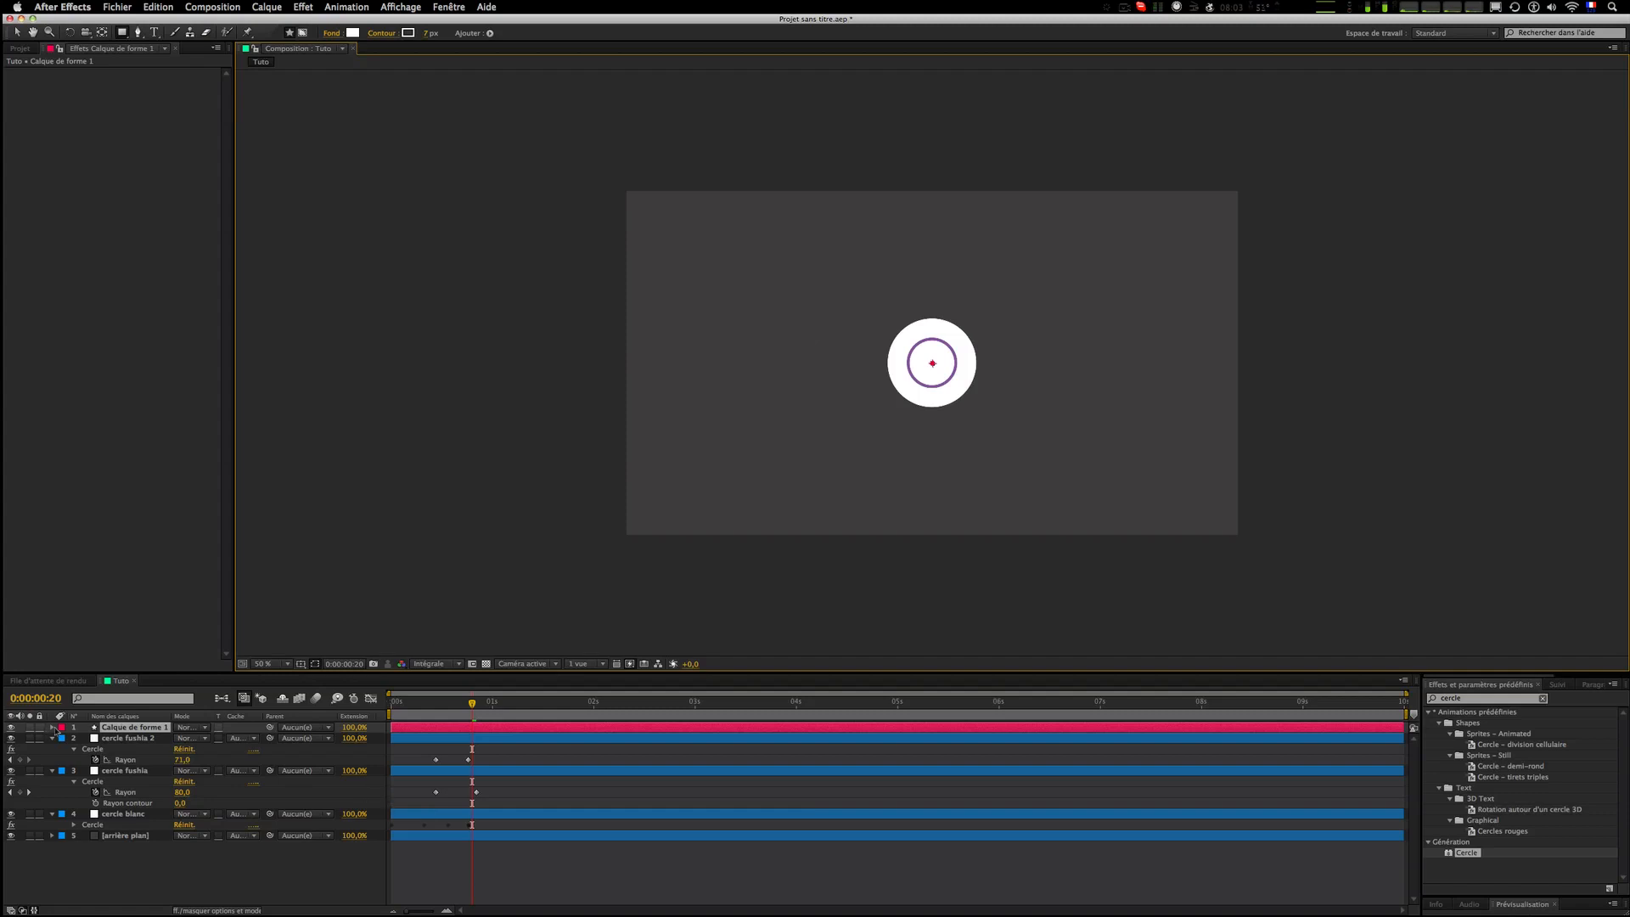
# Step: Add an ellipse path to the contents of the new shape layer
pyautogui.click(53, 728)
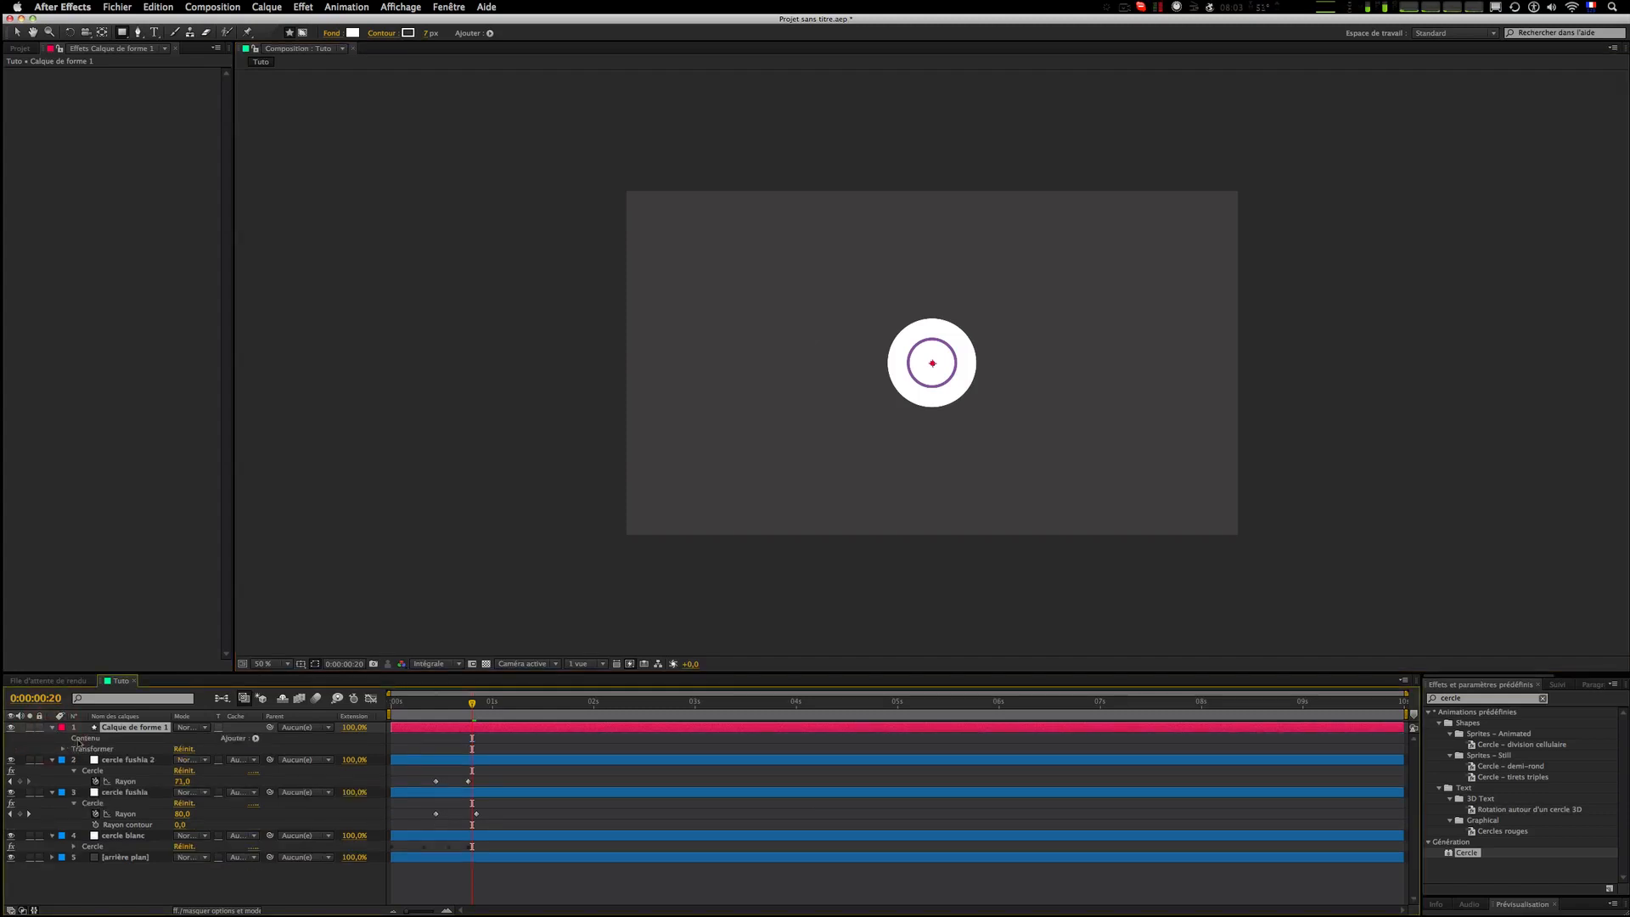
pyautogui.click(78, 741)
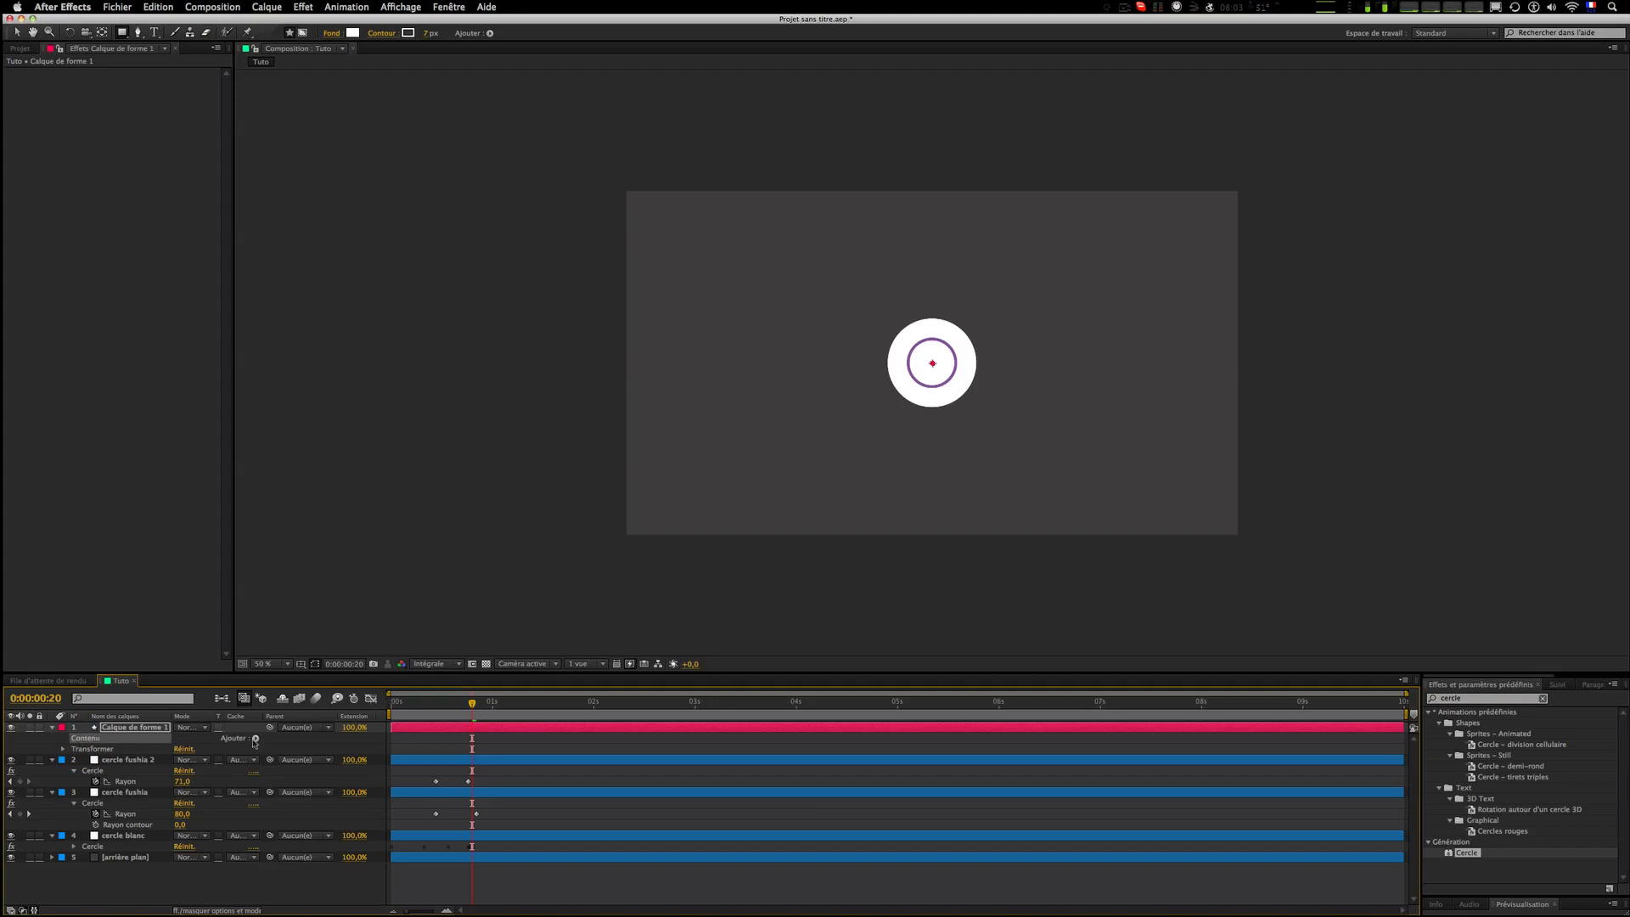
pyautogui.click(255, 739)
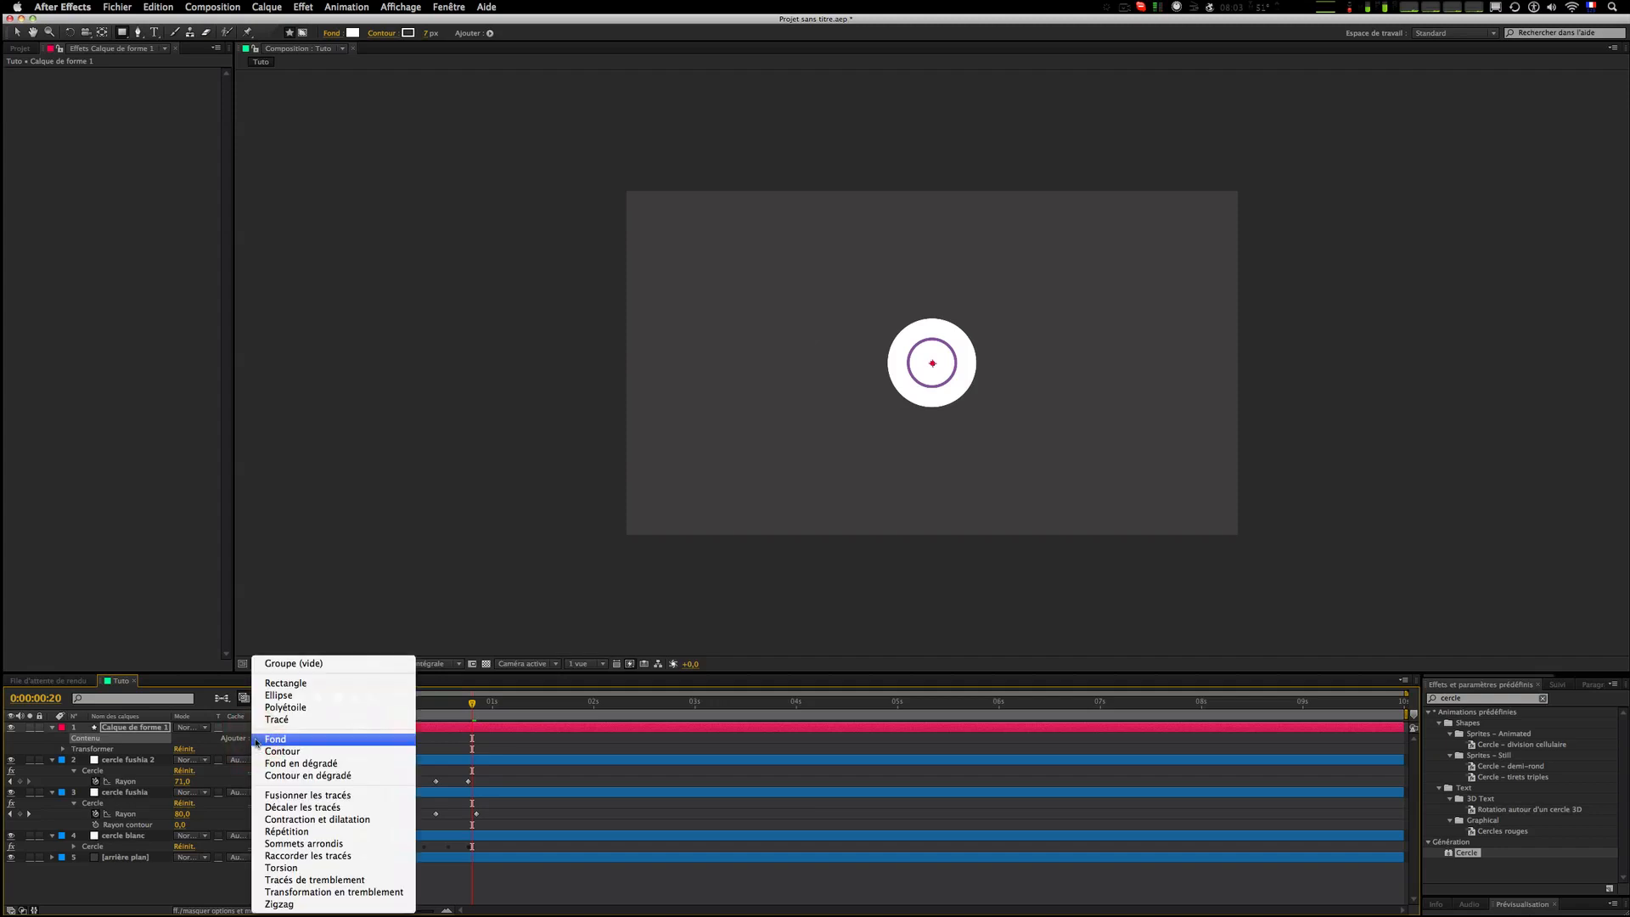
pyautogui.click(345, 704)
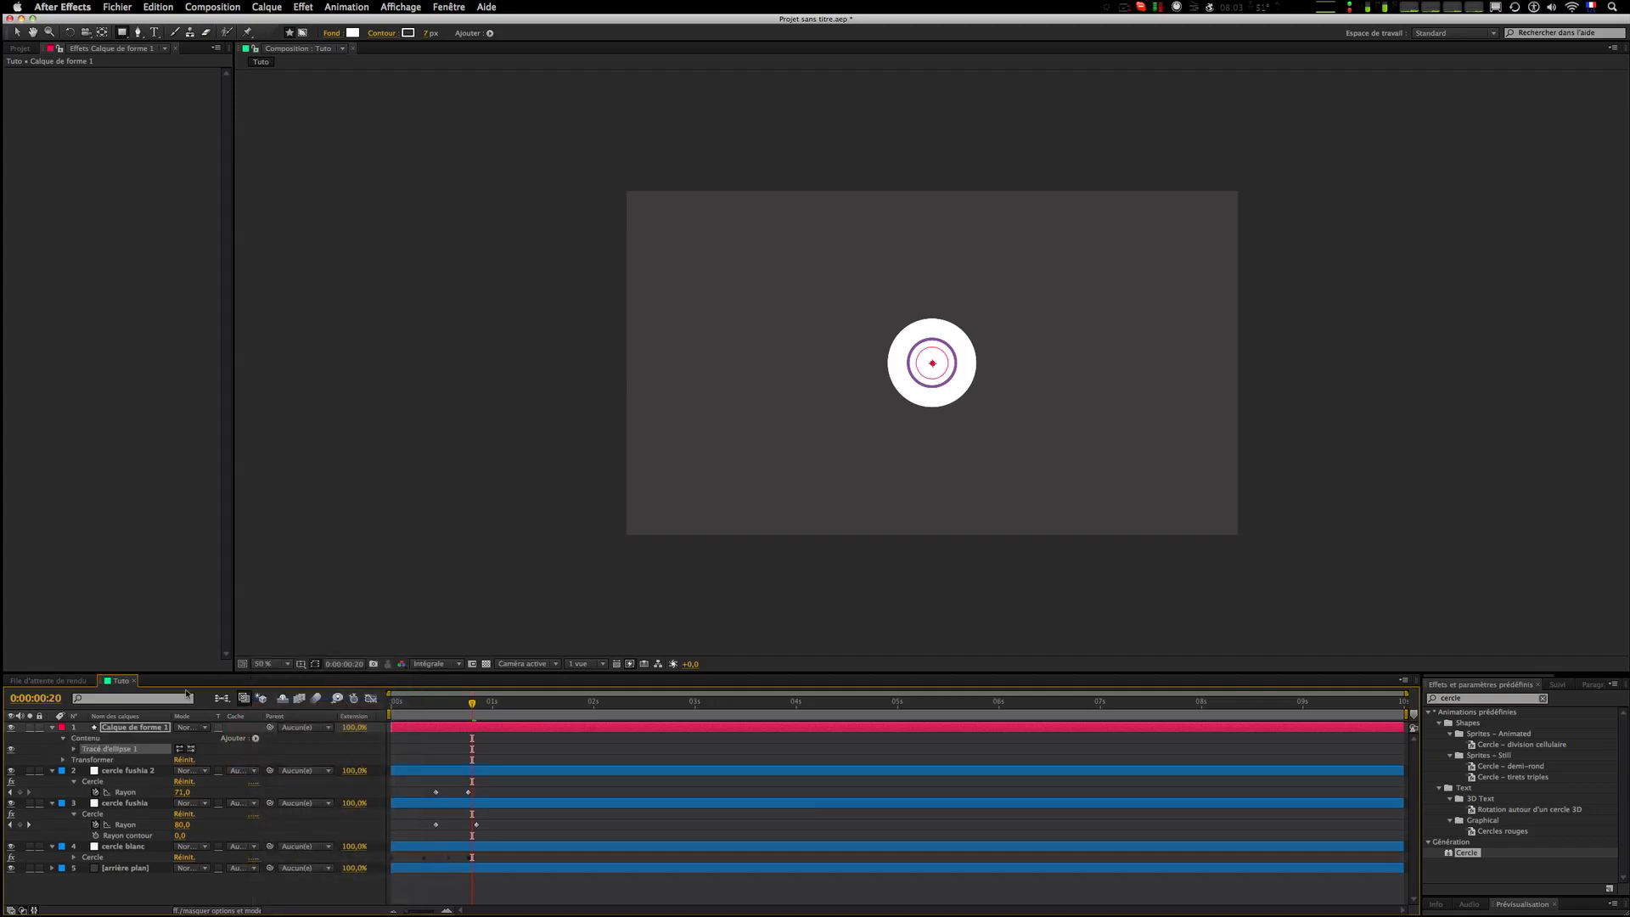
# Step: Add a stroke to the shape layer's contents
pyautogui.scroll(7, 930, 359)
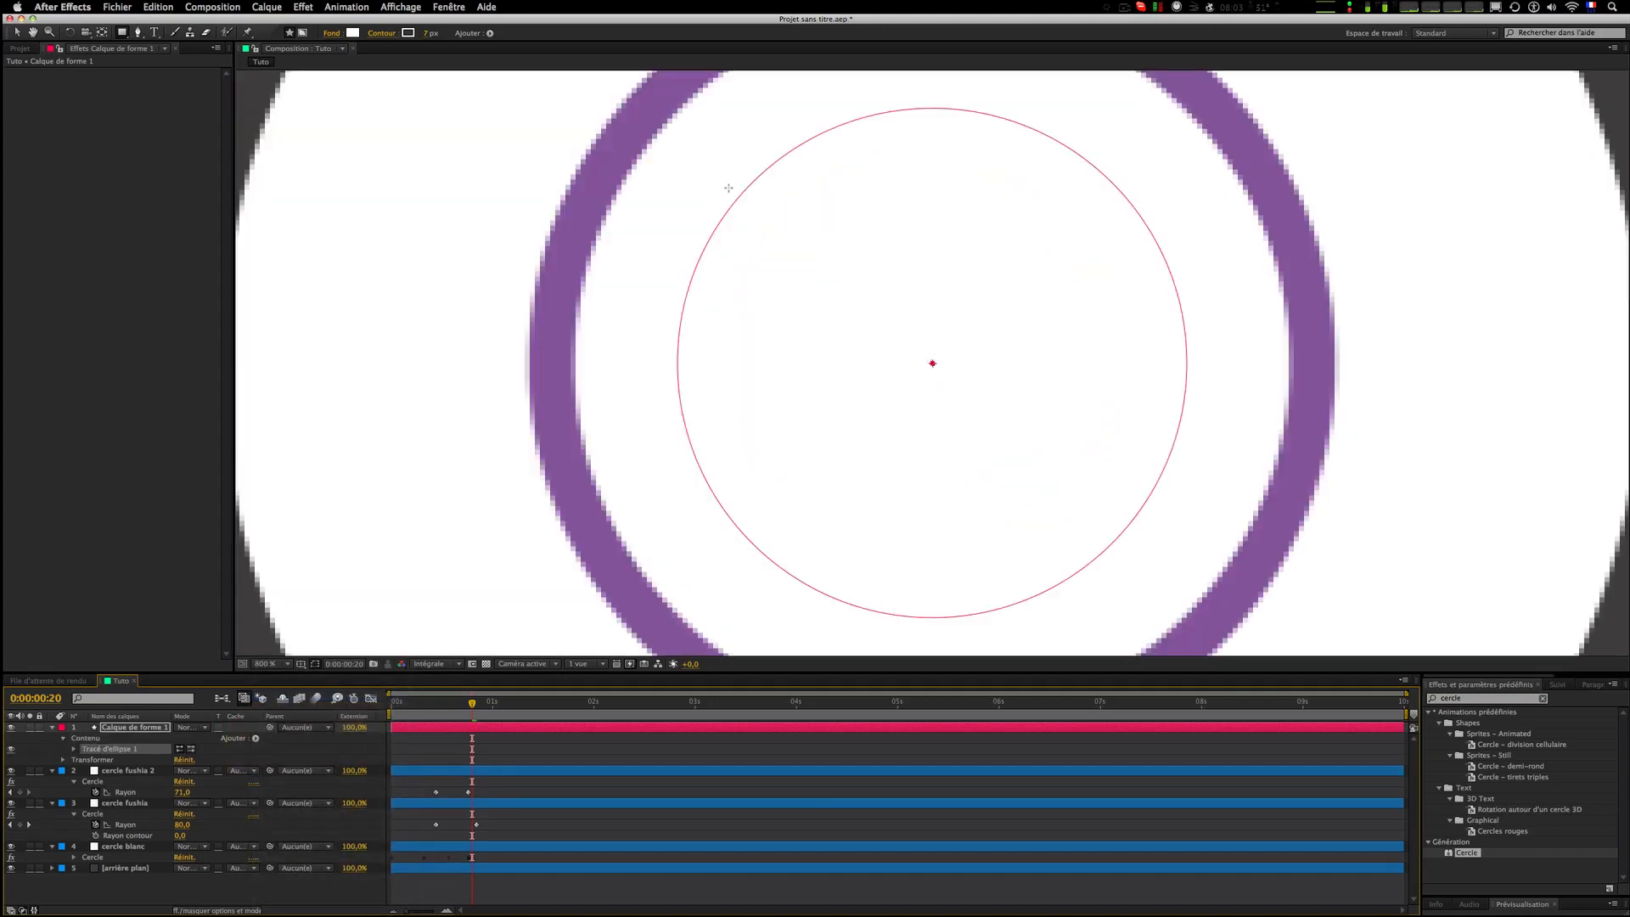
pyautogui.scroll(-5, 996, 623)
pyautogui.scroll(2, 752, 537)
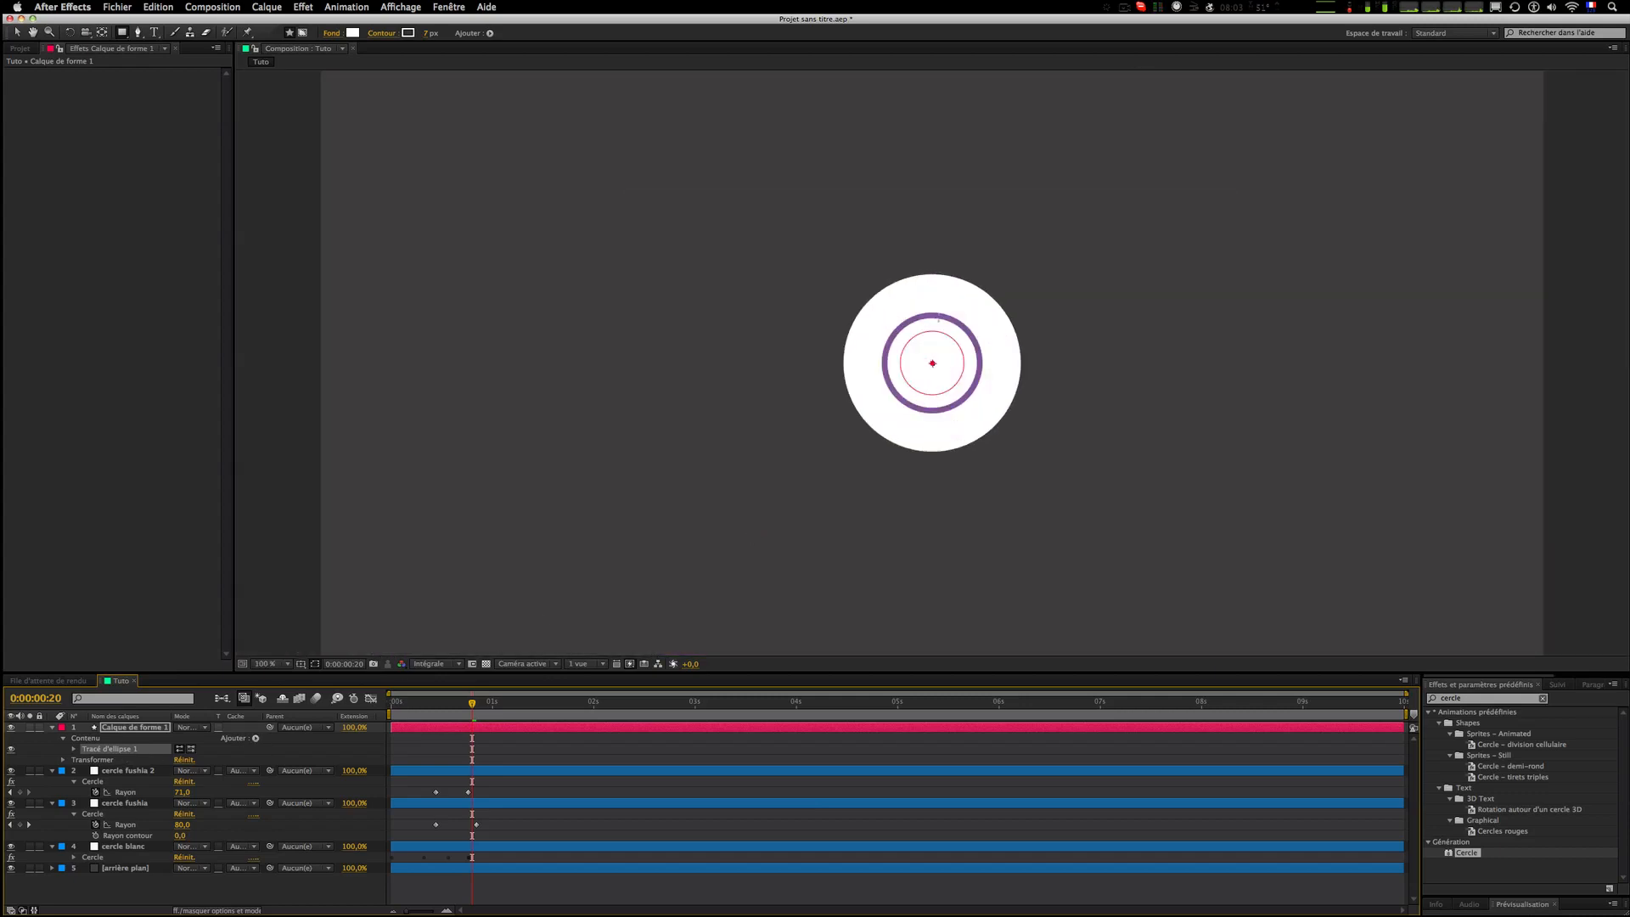
pyautogui.scroll(-1, 937, 369)
pyautogui.scroll(1, 934, 365)
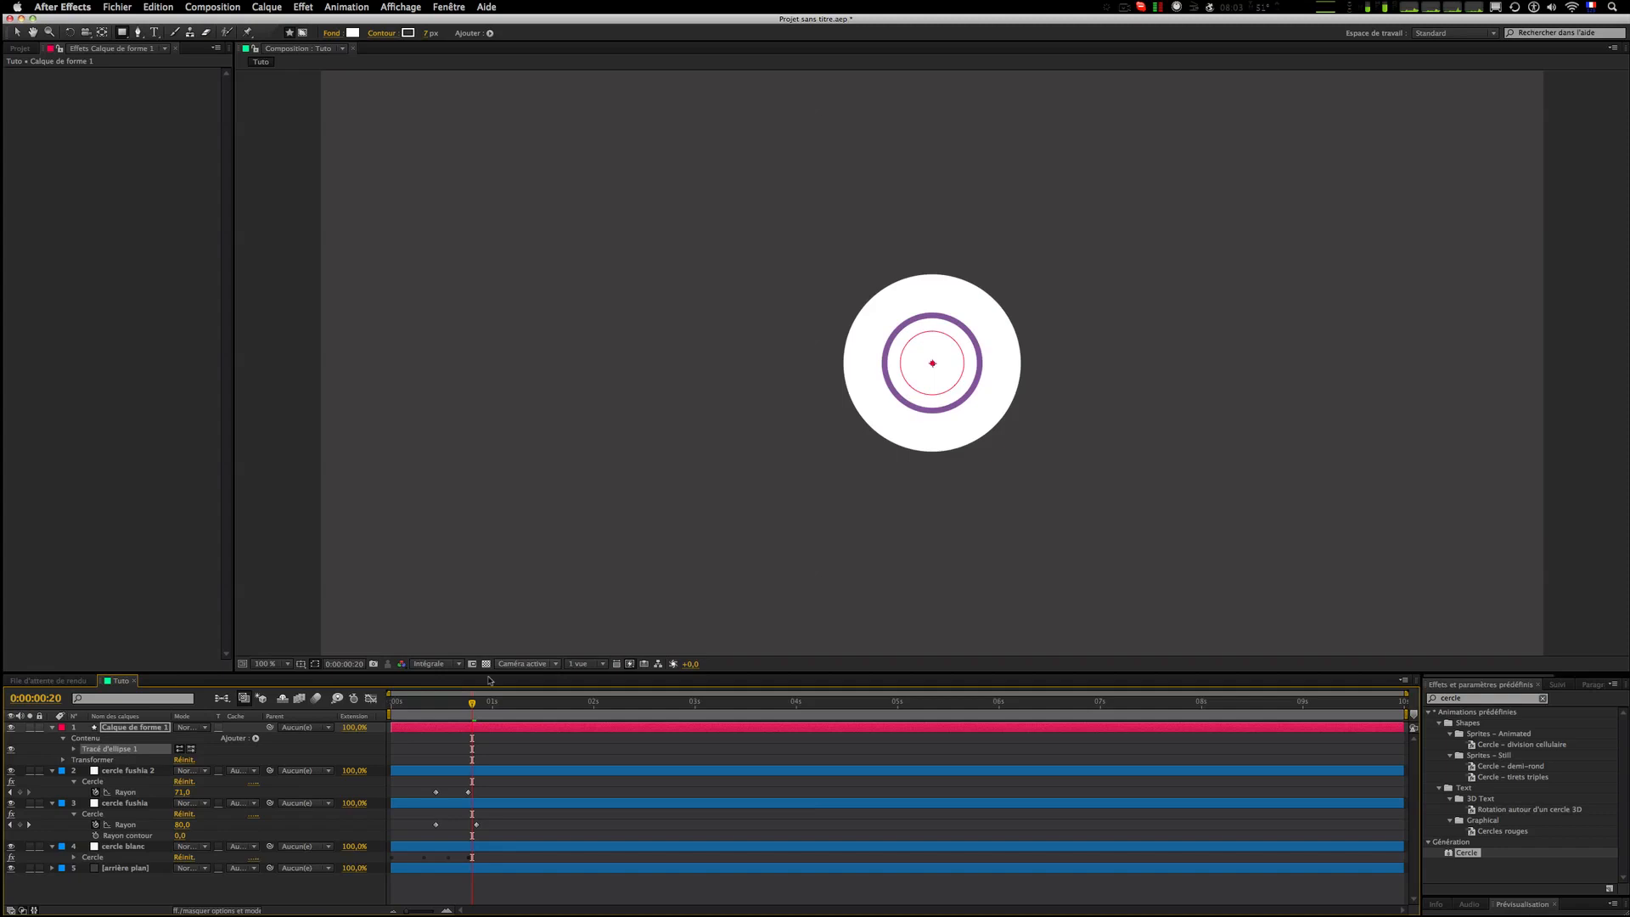
pyautogui.click(255, 739)
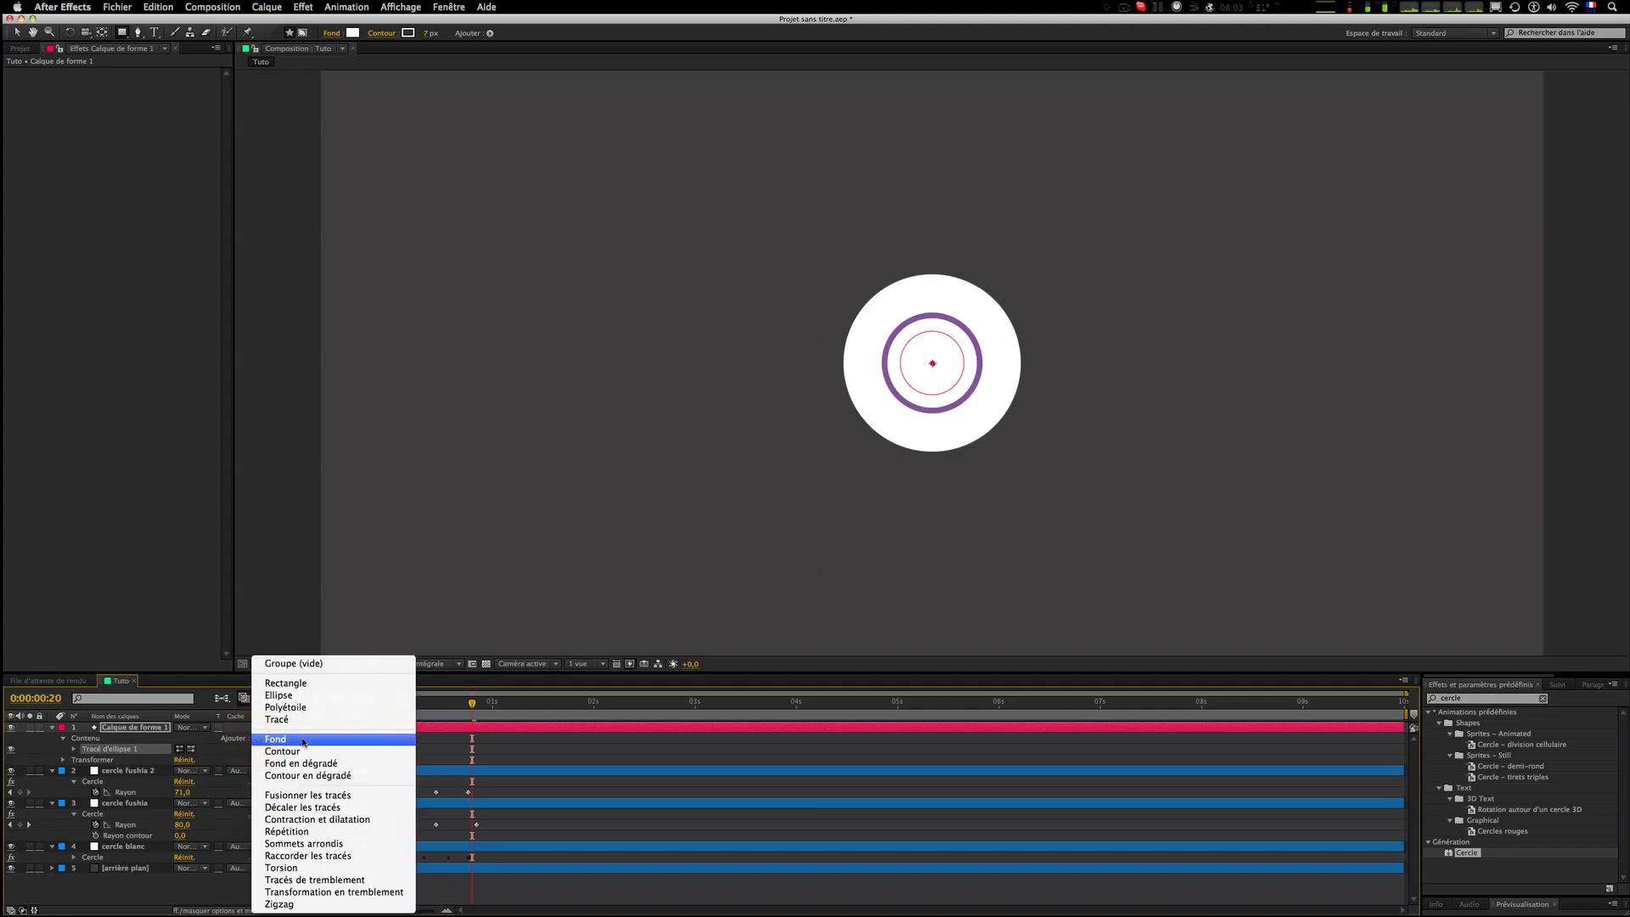
pyautogui.click(325, 752)
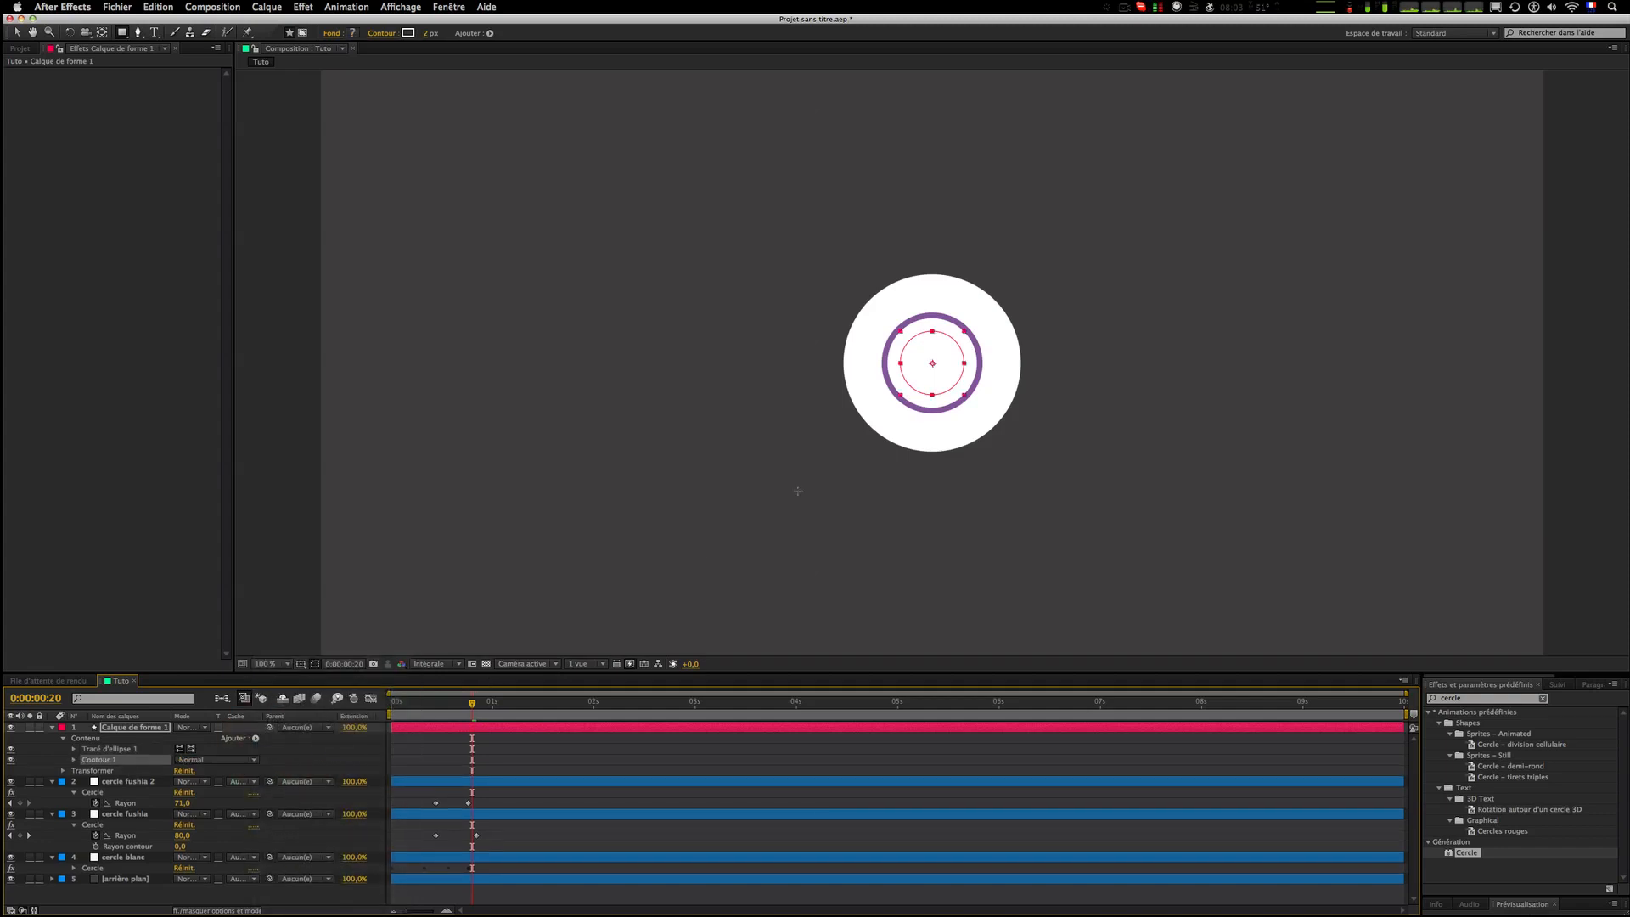
pyautogui.click(502, 750)
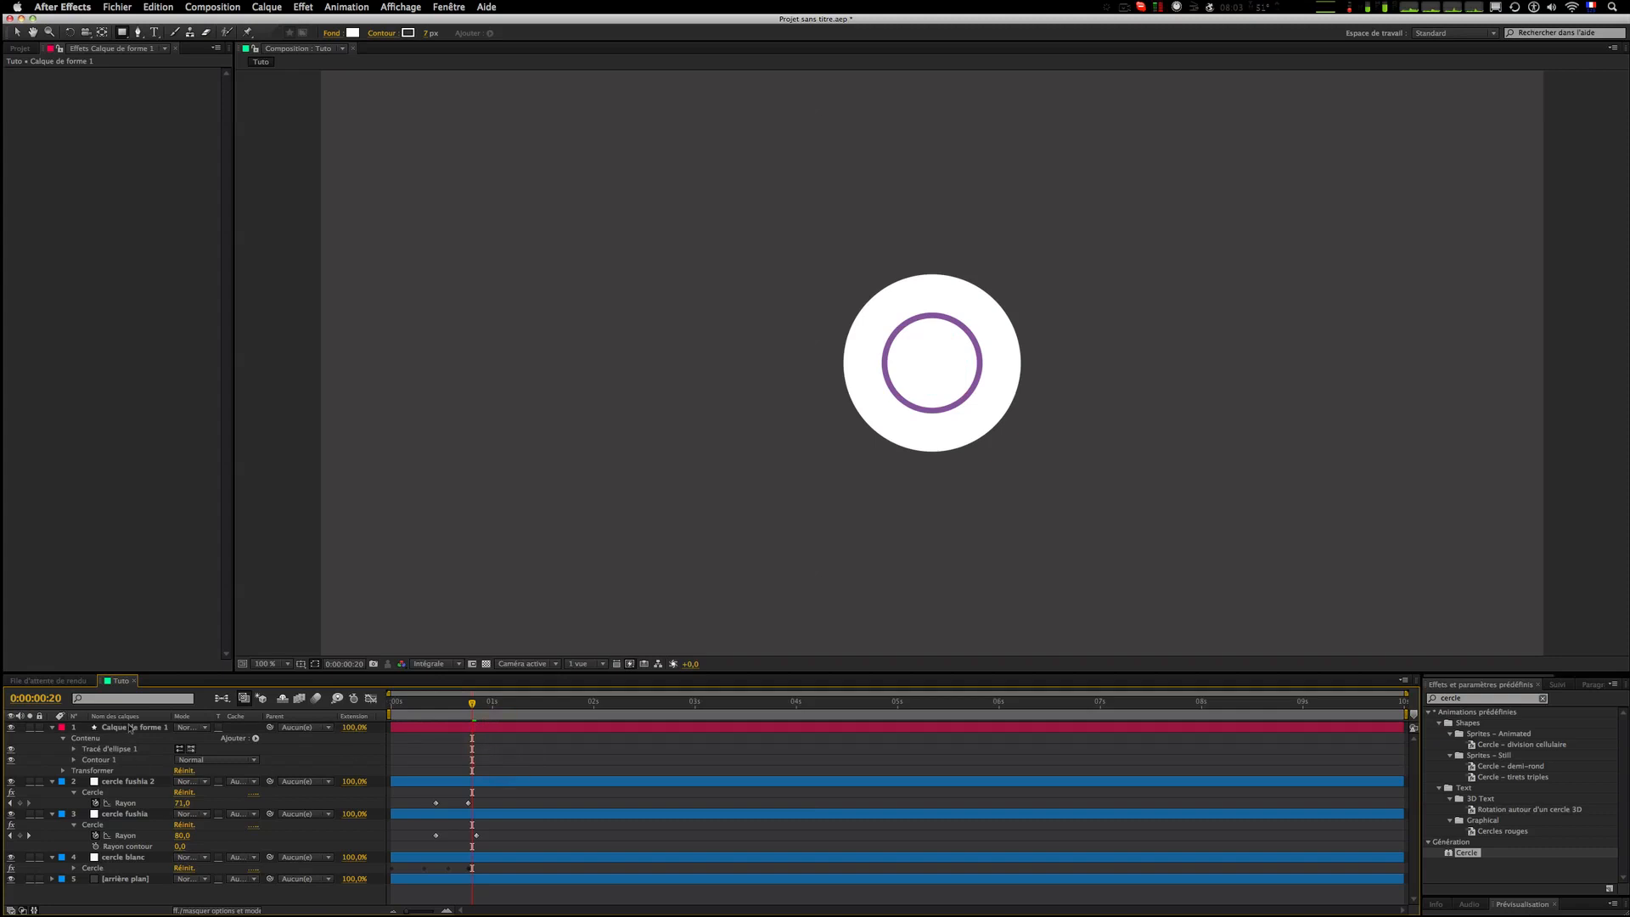
# Step: Move the shape layer below cercle blanc and set its stroke width to 6
pyautogui.moveTo(126, 731); pyautogui.dragTo(132, 878)
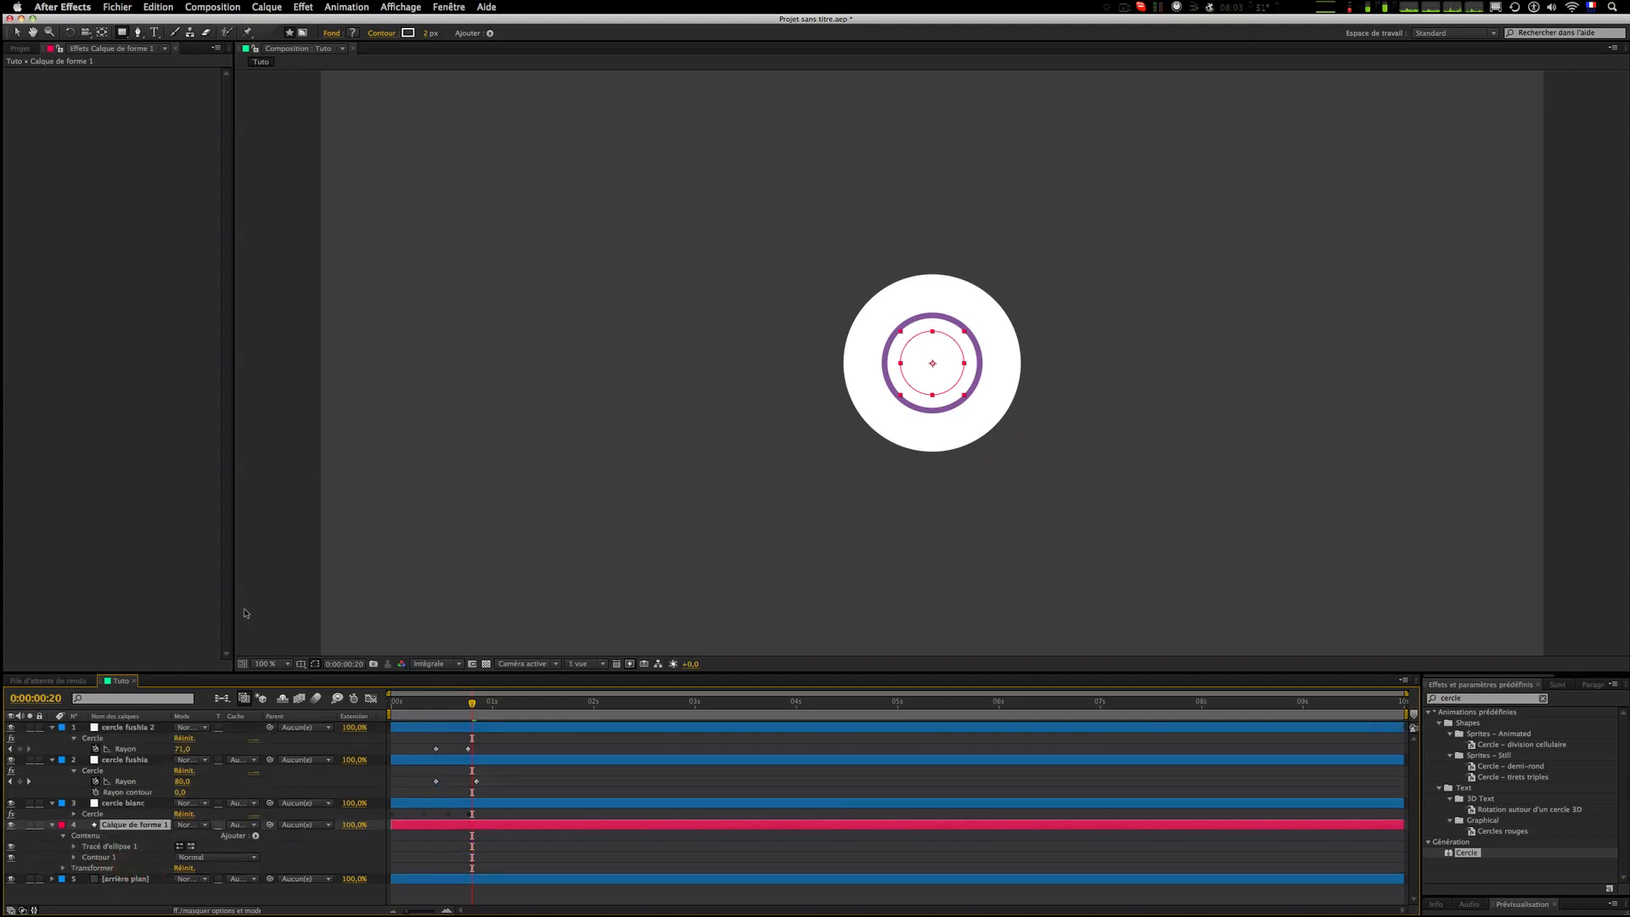
pyautogui.click(74, 857)
pyautogui.scroll(-2, 127, 887)
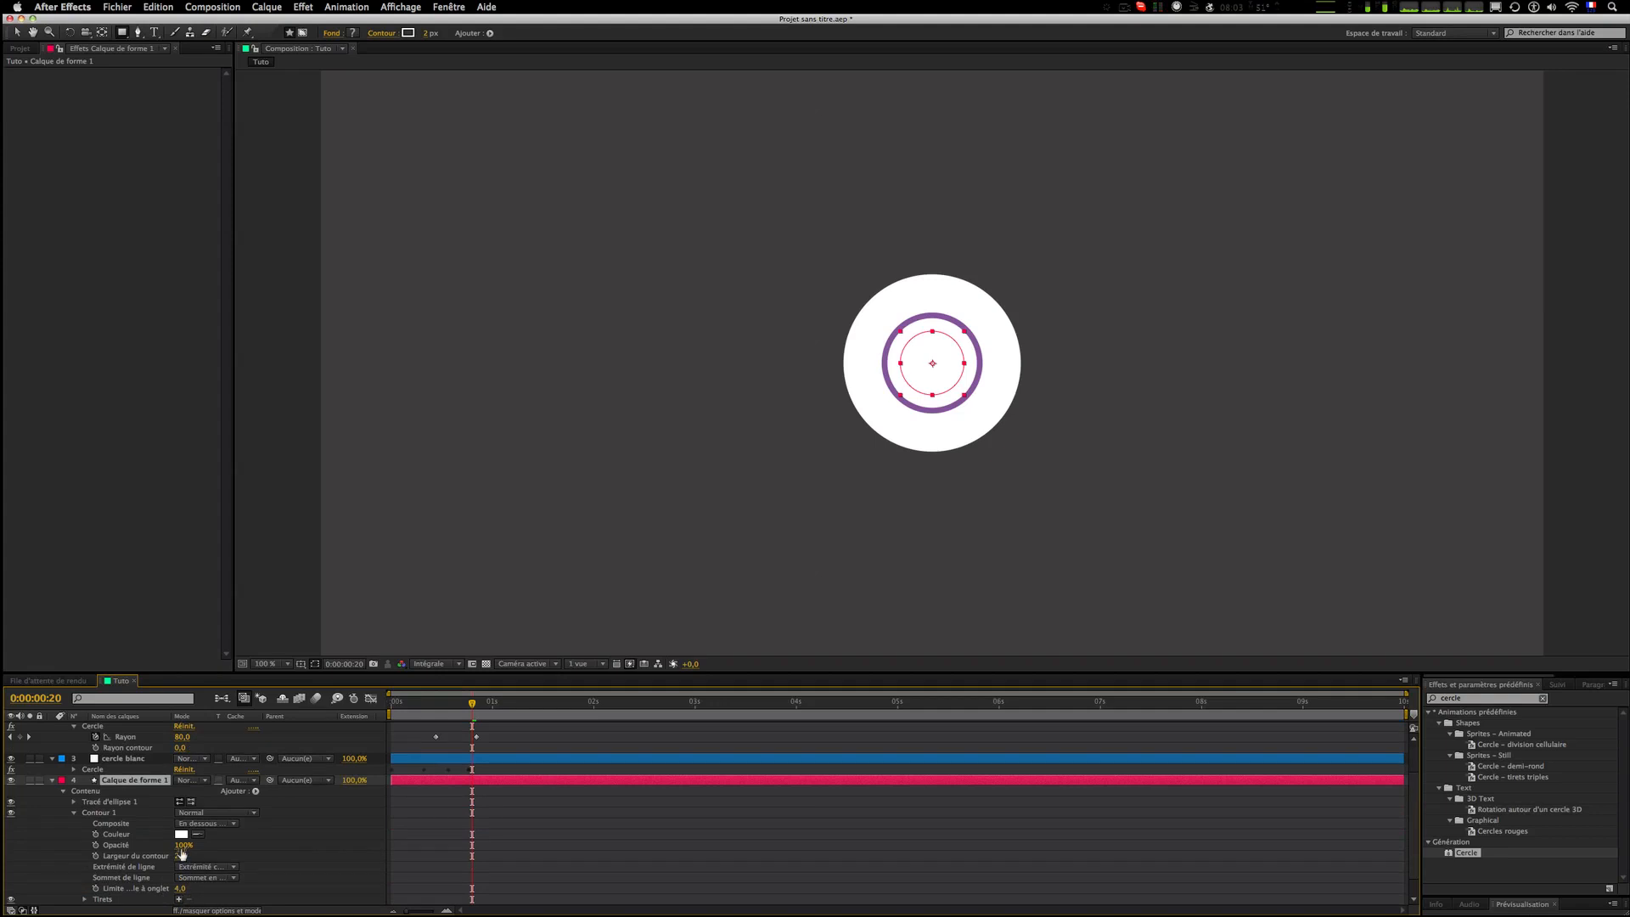
pyautogui.click(180, 858)
pyautogui.write('6')
pyautogui.click(297, 856)
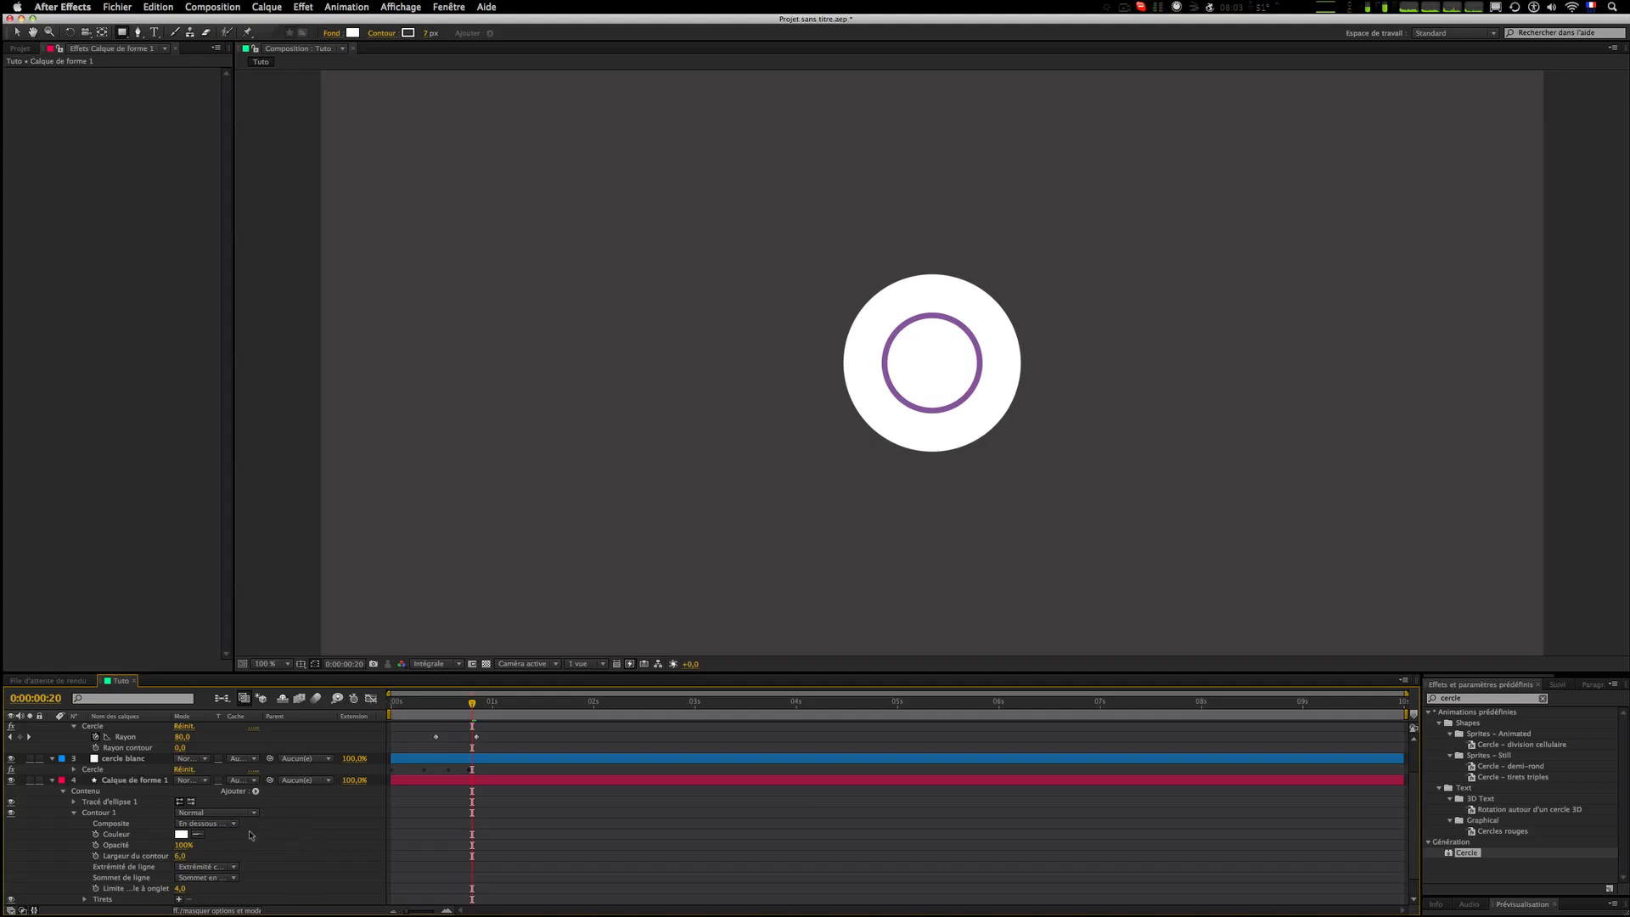
# Step: Set the shape layer's stroke color by sampling the purple ring in the viewer
pyautogui.click(197, 835)
pyautogui.click(919, 318)
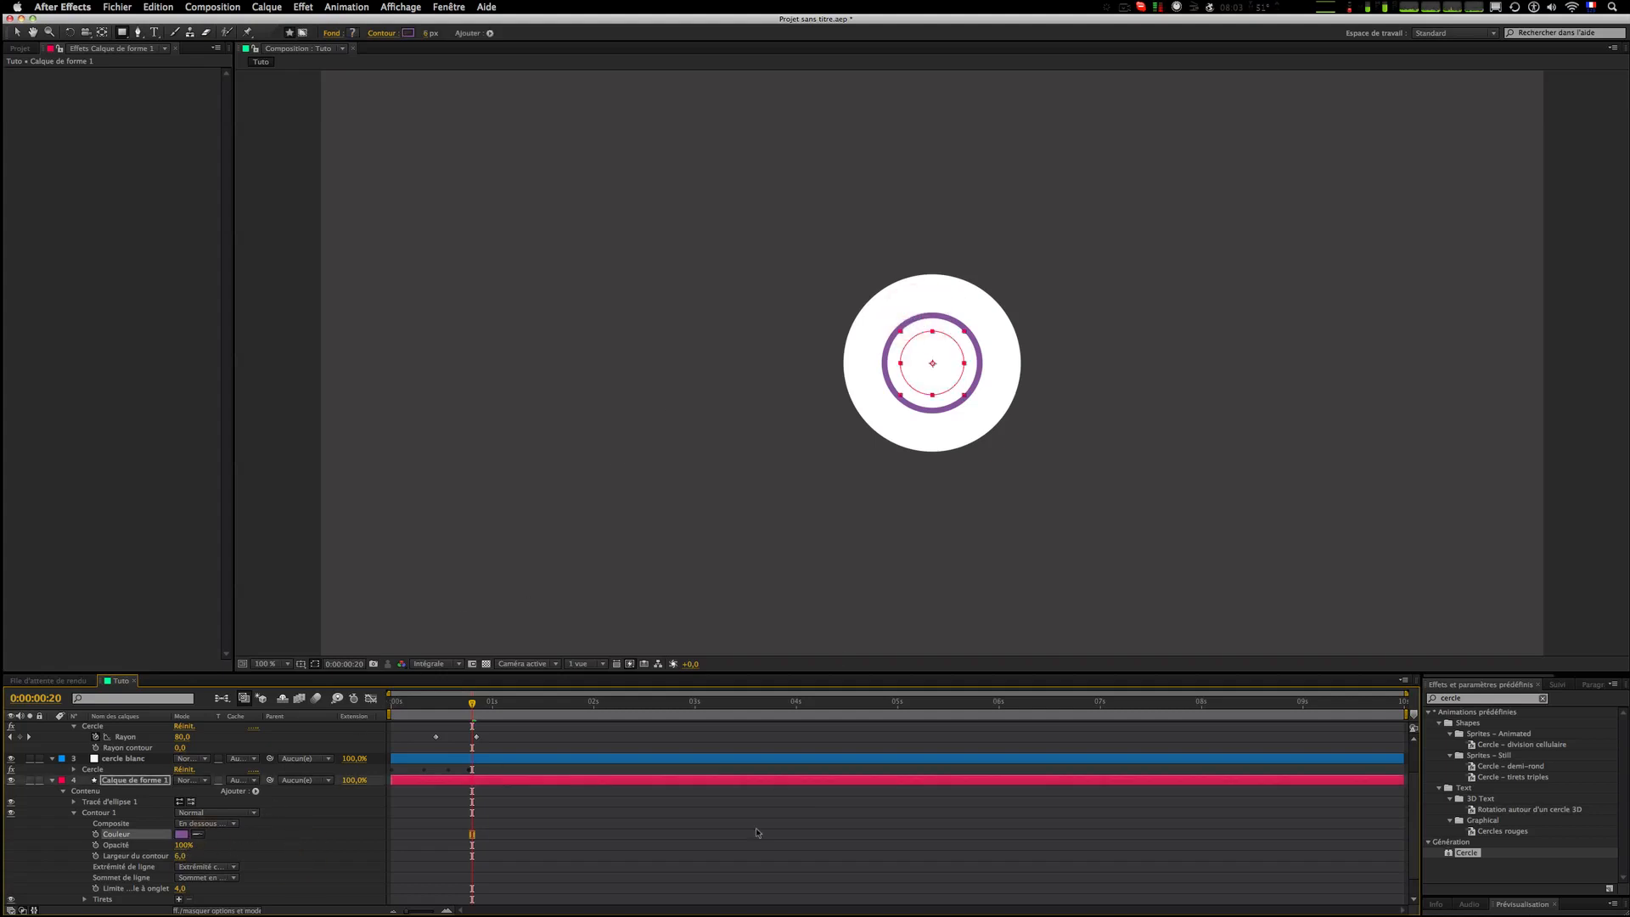
pyautogui.click(293, 878)
pyautogui.scroll(-1, 203, 825)
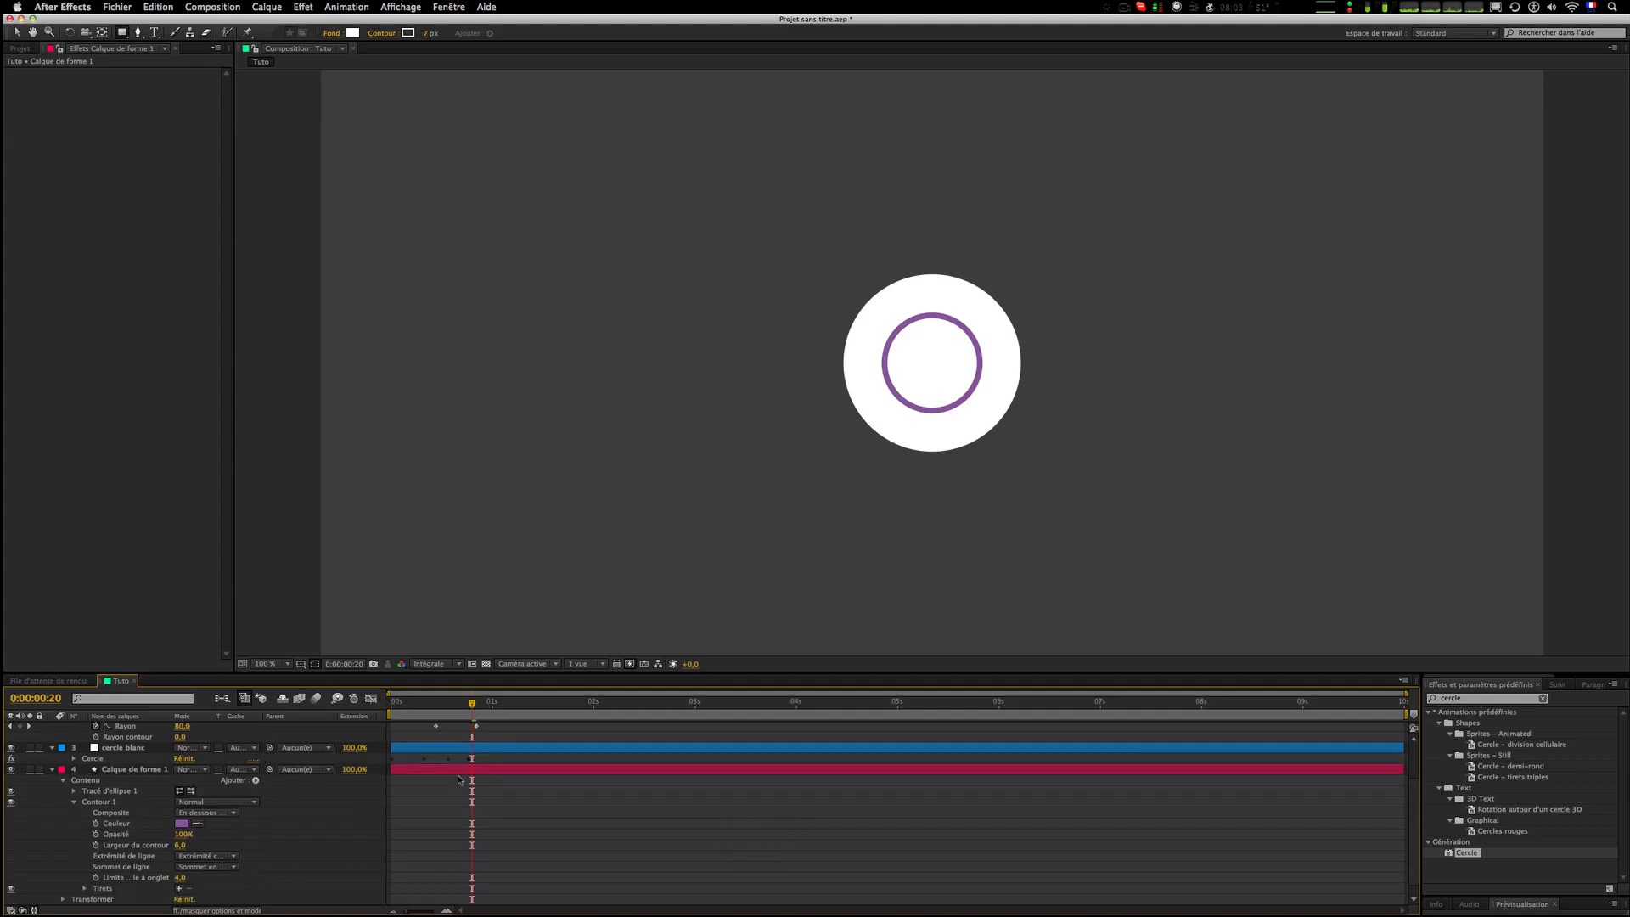
pyautogui.scroll(5, 461, 779)
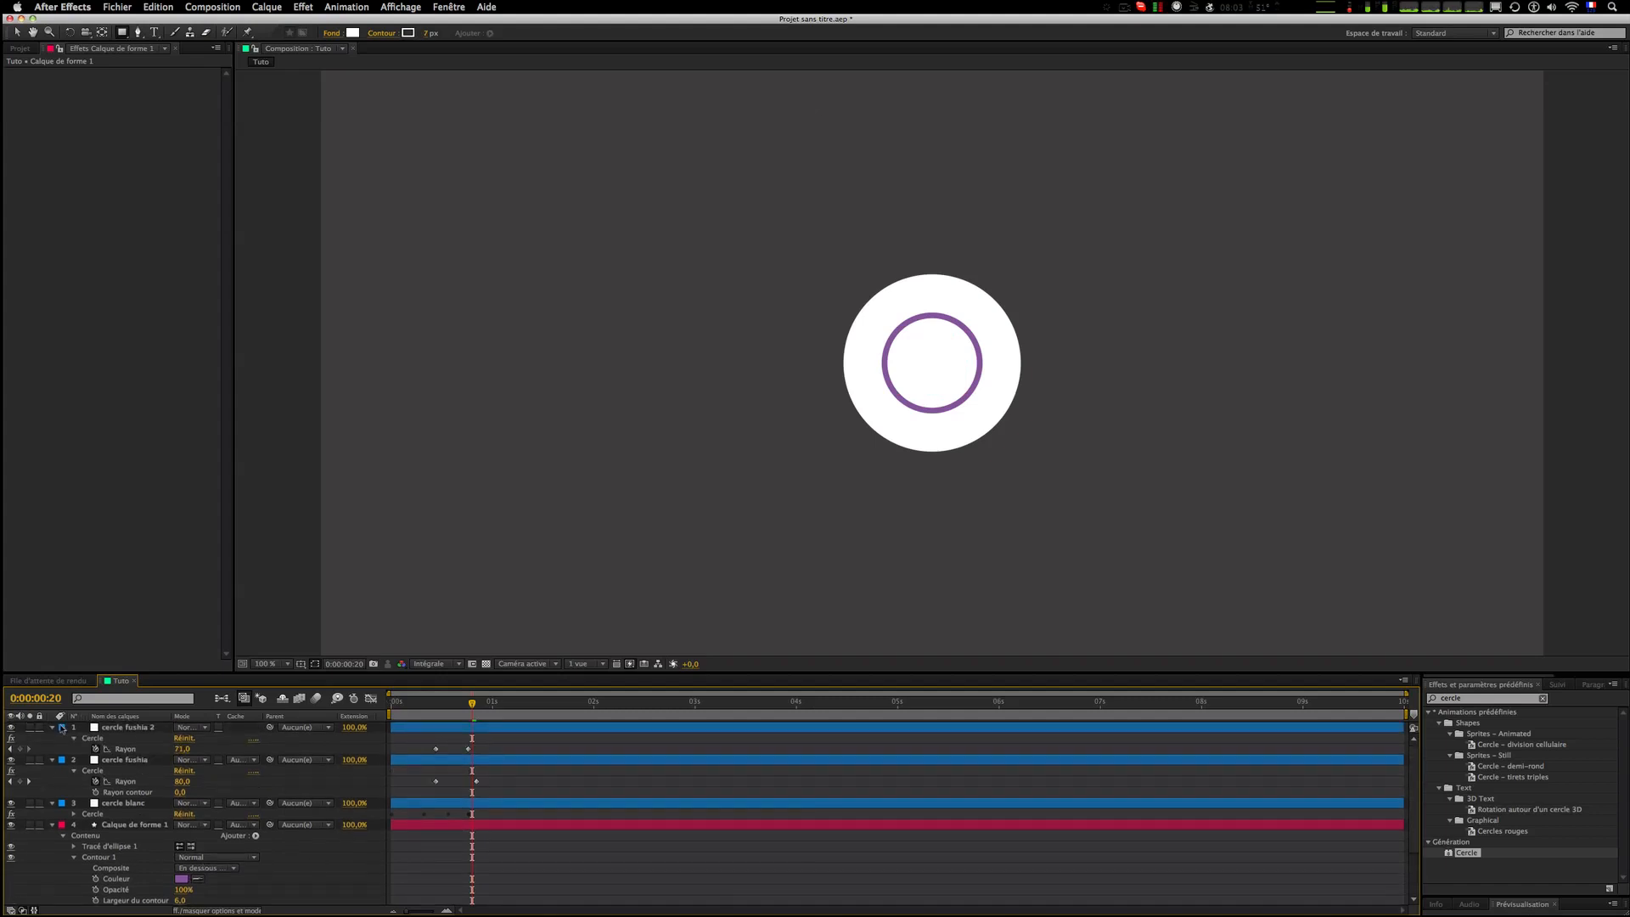
# Step: Collapse the circle layers, then keyframe the ellipse path's size at frame 20 and set it to 254
pyautogui.click(52, 728)
pyautogui.click(52, 738)
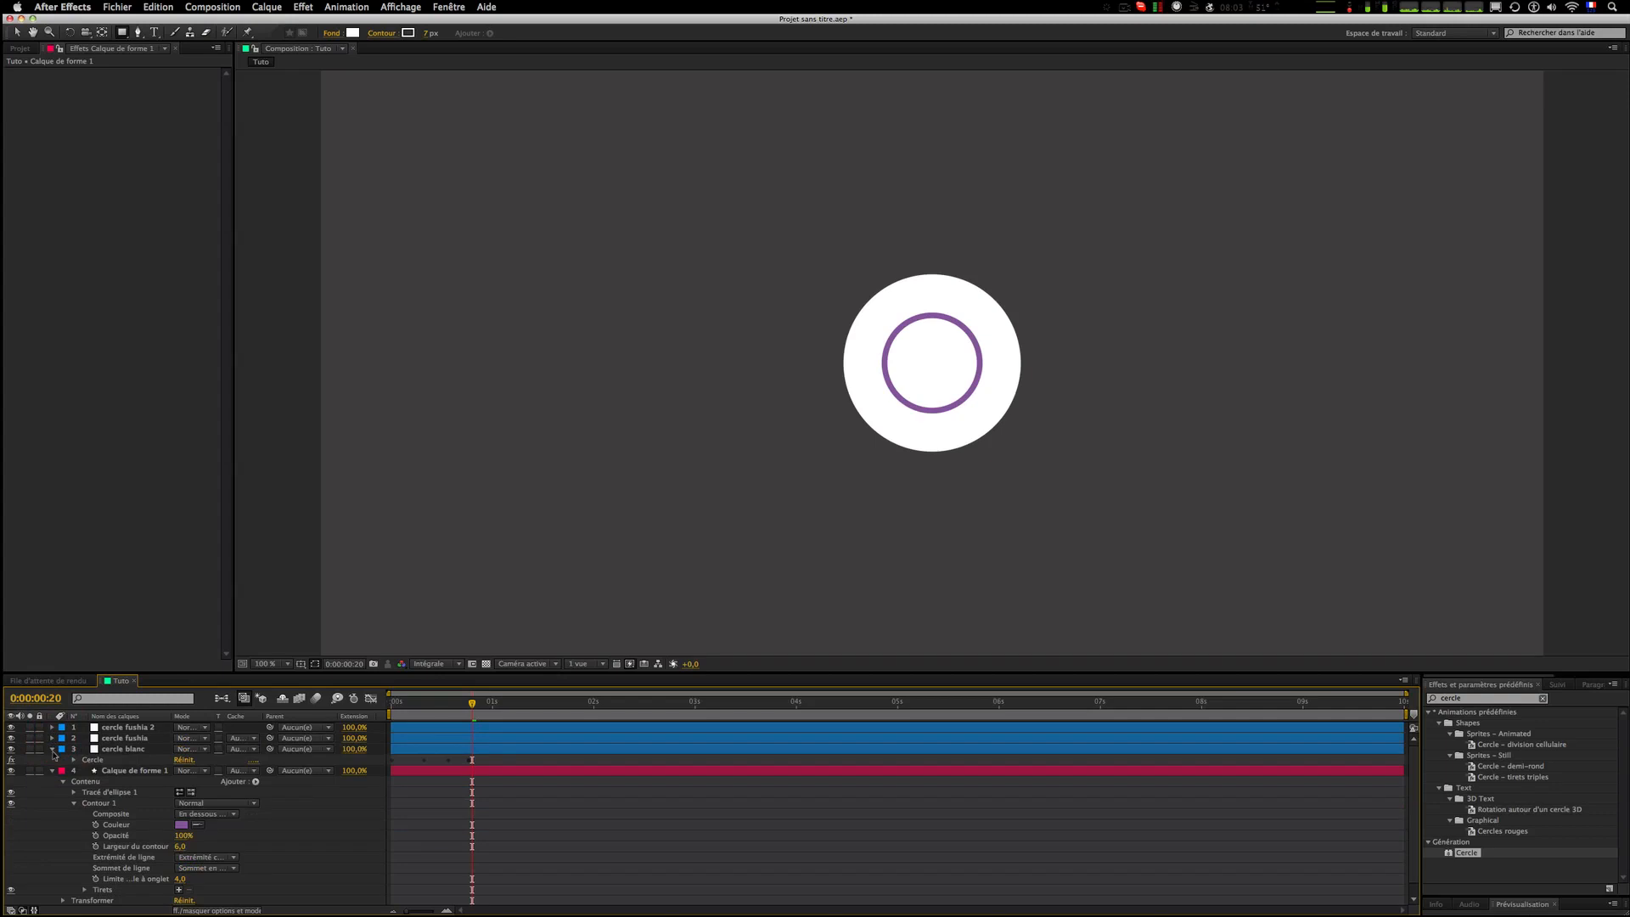
pyautogui.click(52, 749)
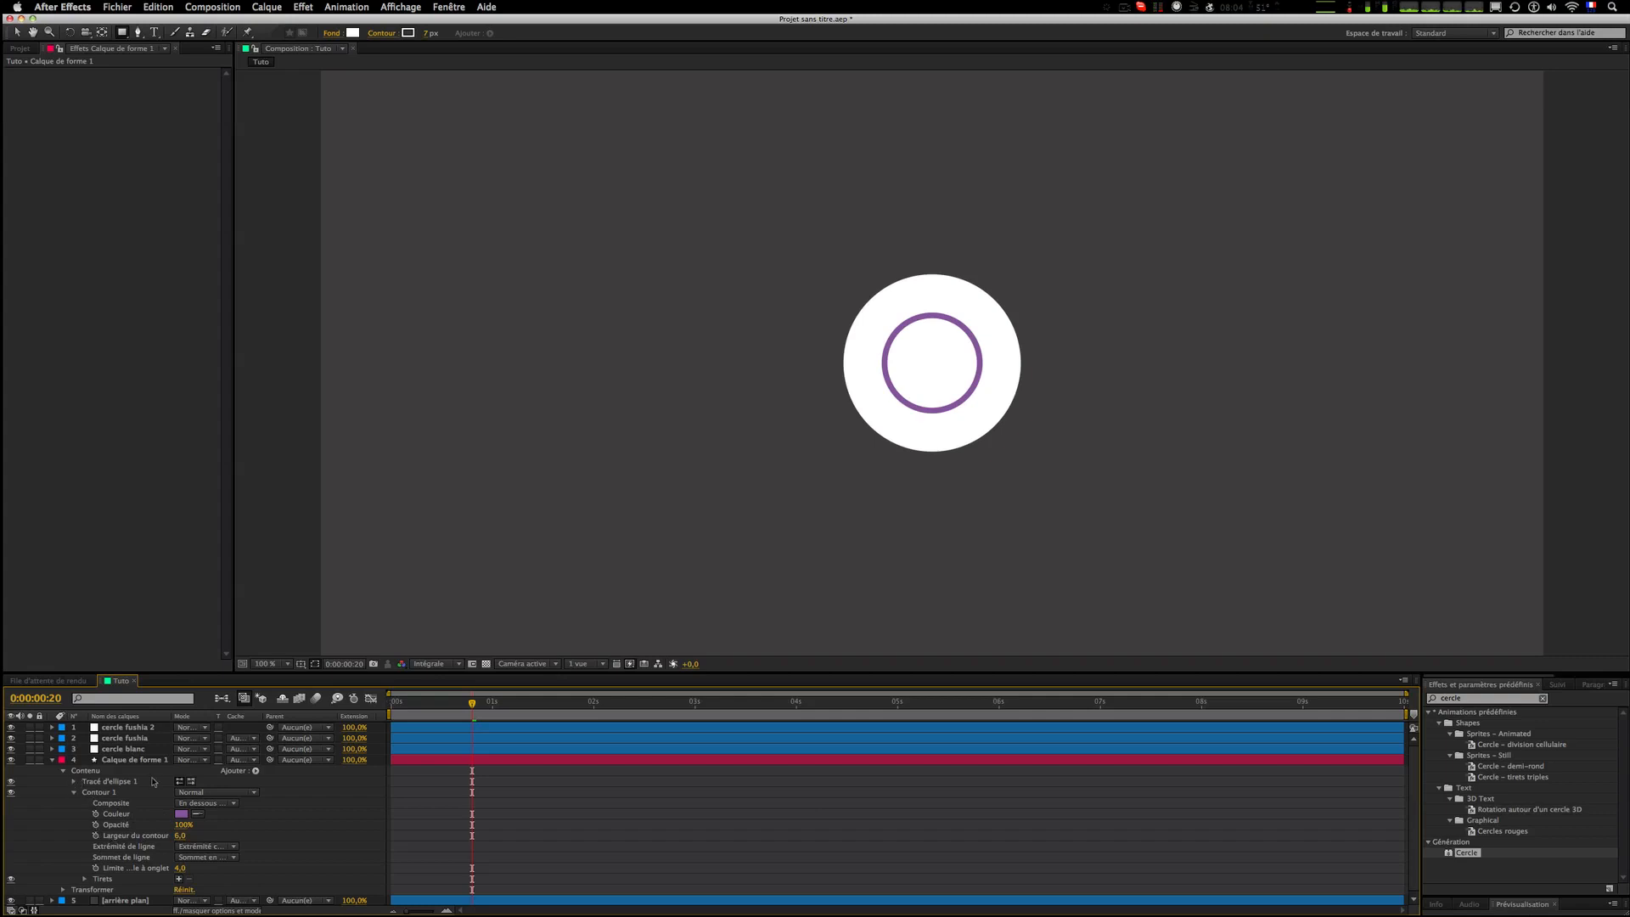
pyautogui.click(73, 782)
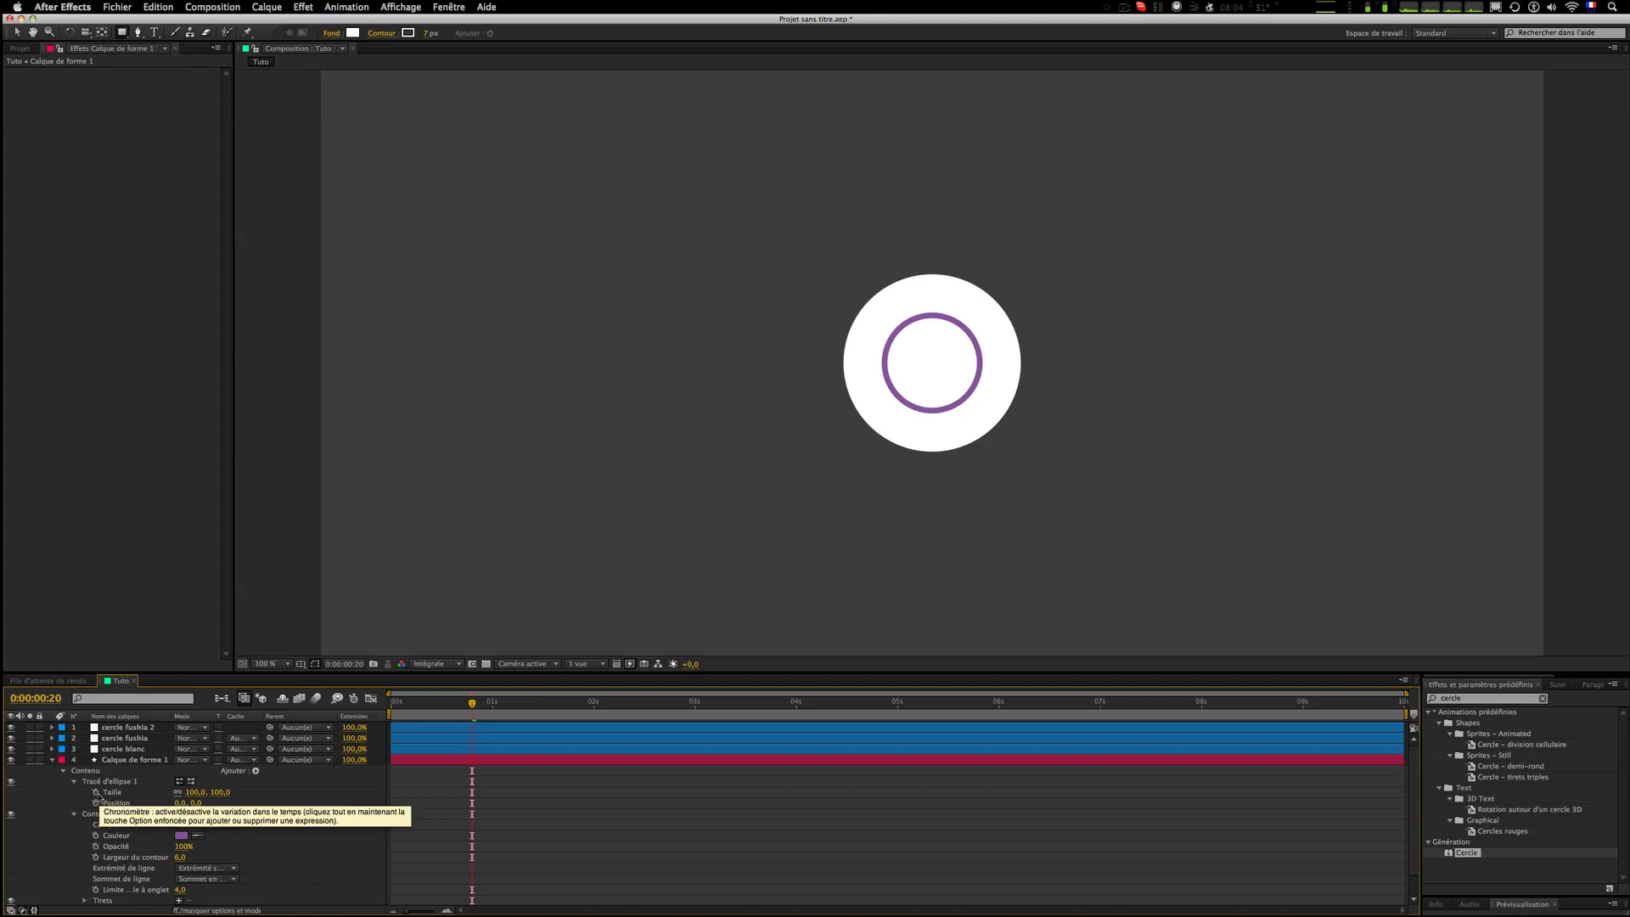
pyautogui.click(95, 792)
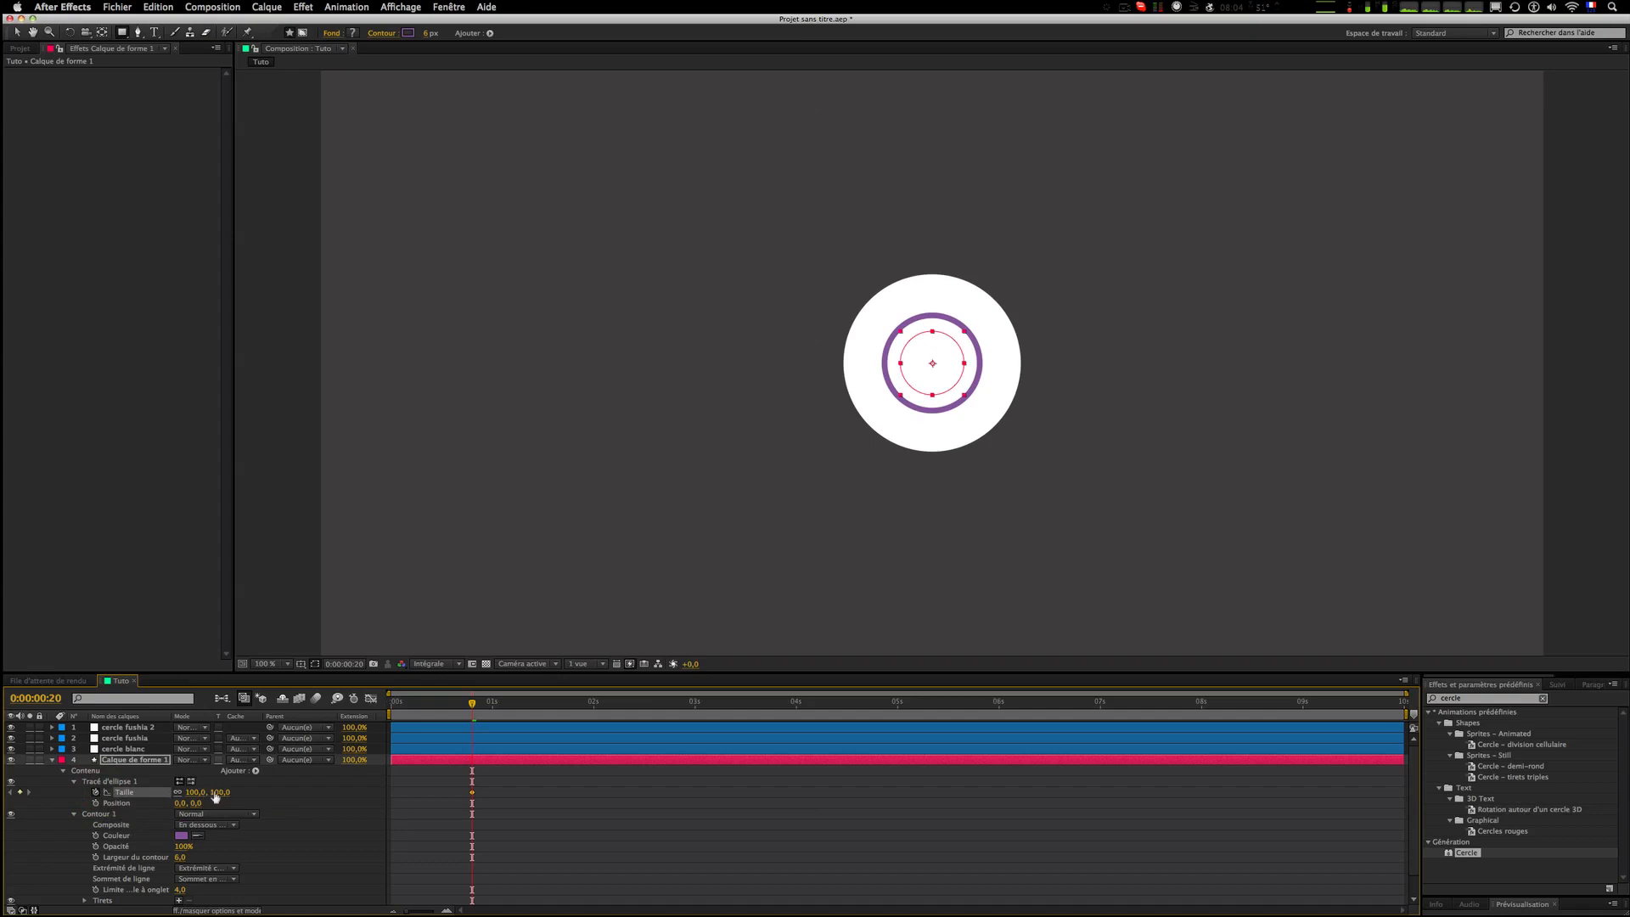
pyautogui.moveTo(208, 792); pyautogui.dragTo(312, 785)
# Step: Keyframe the stroke opacity at frame 20 and set it to 0% one frame earlier
pyautogui.scroll(-2, 287, 815)
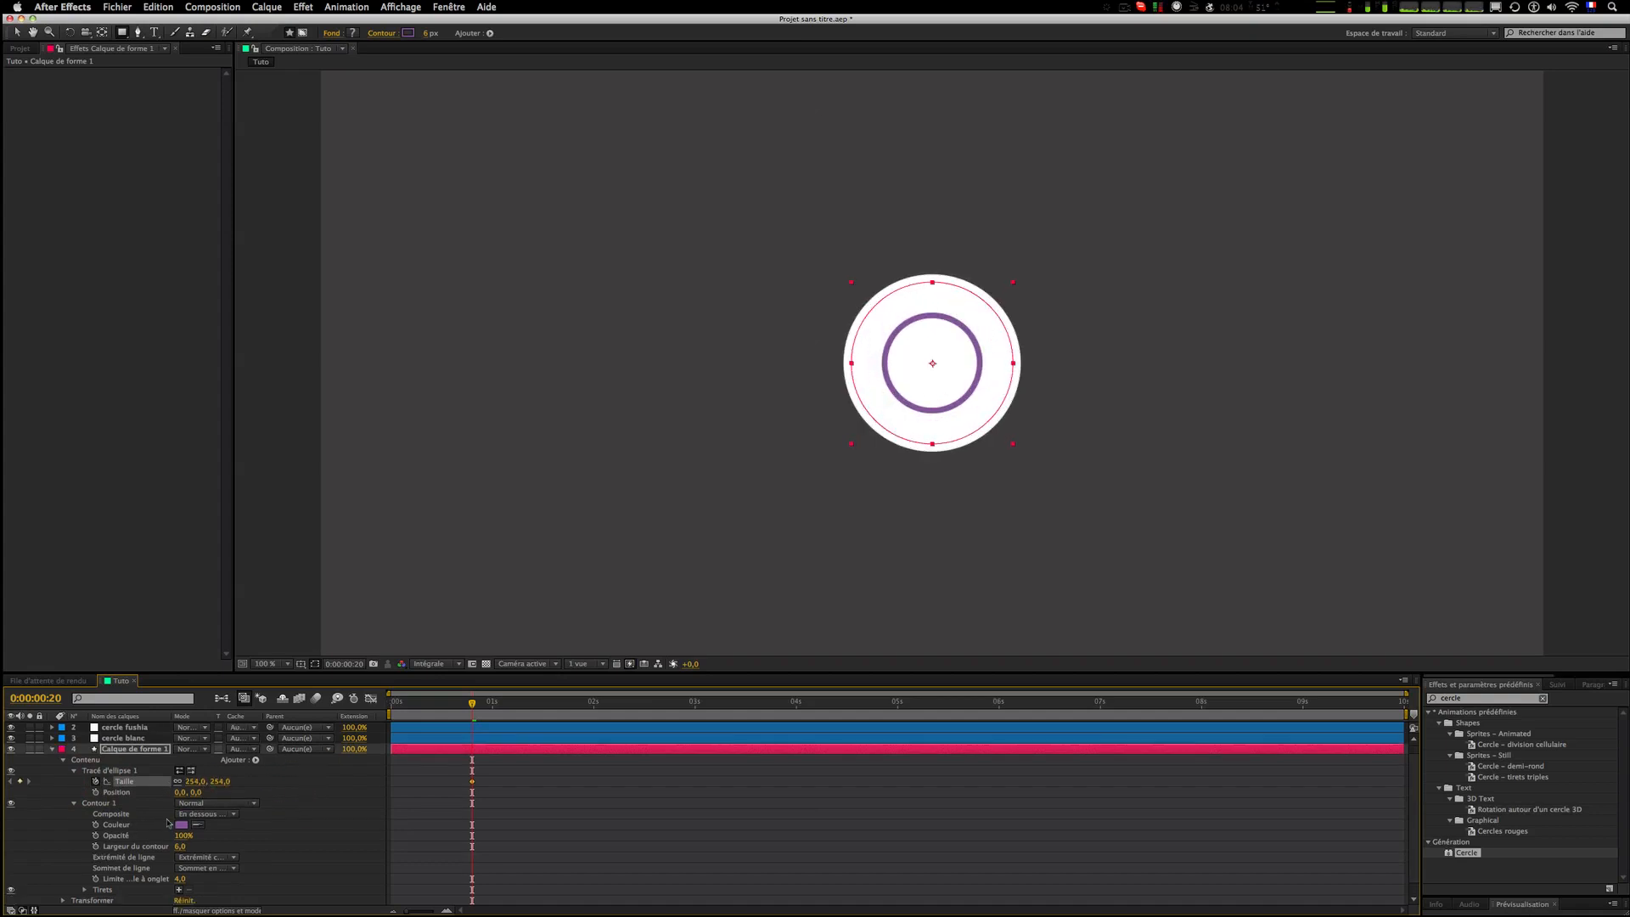
pyautogui.click(96, 824)
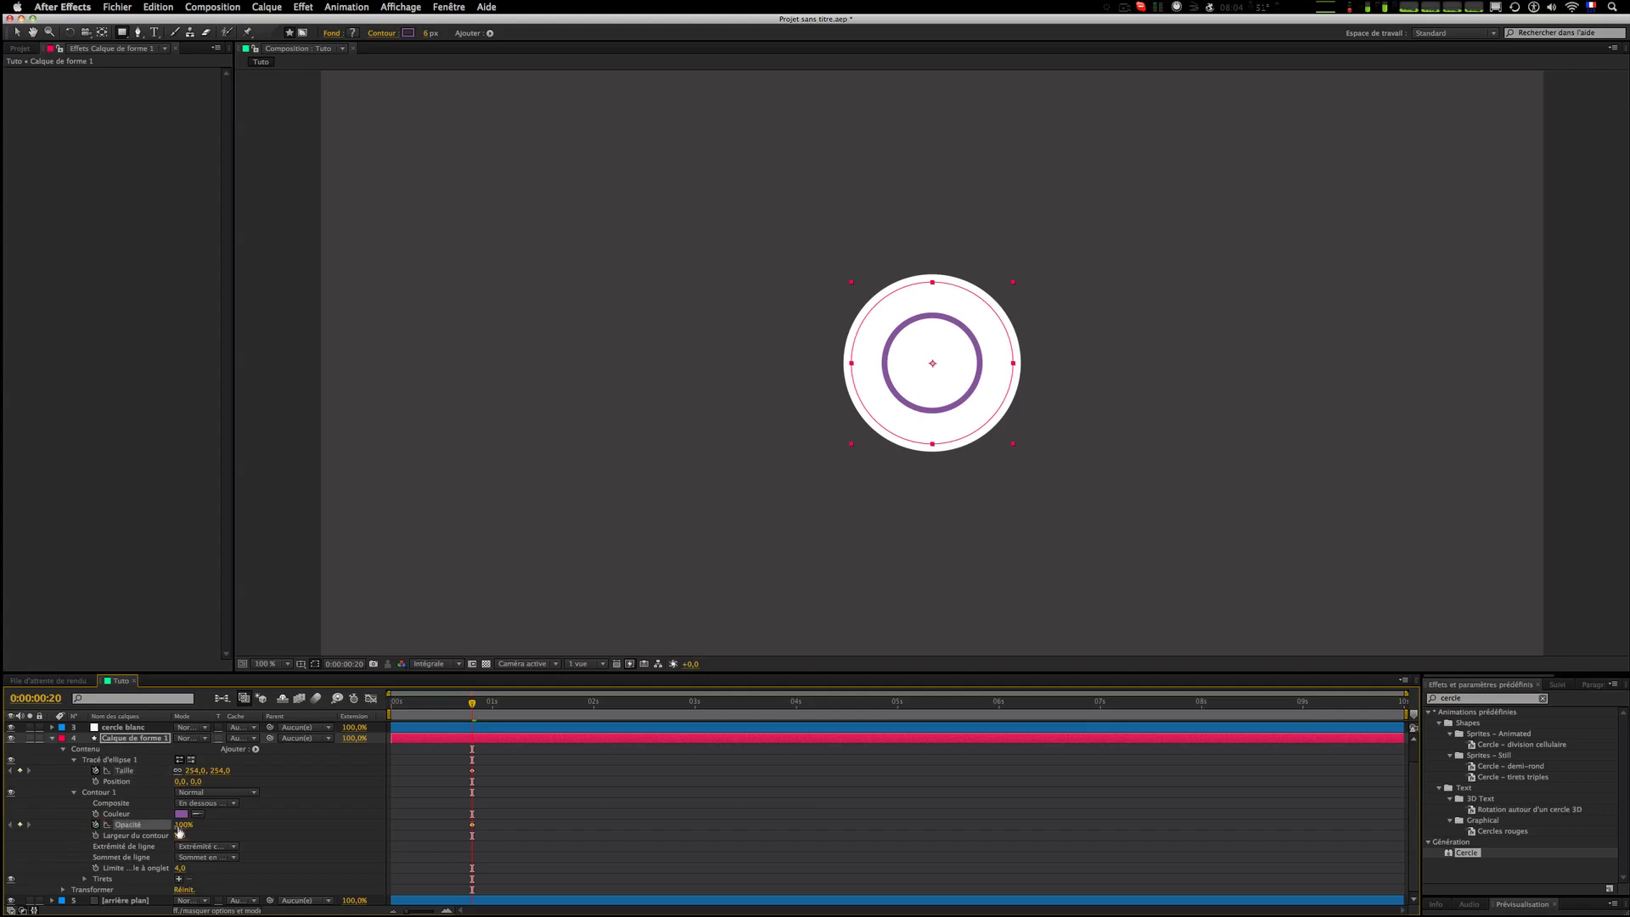
pyautogui.press('pageup')
pyautogui.moveTo(179, 832); pyautogui.dragTo(49, 828)
pyautogui.click(538, 837)
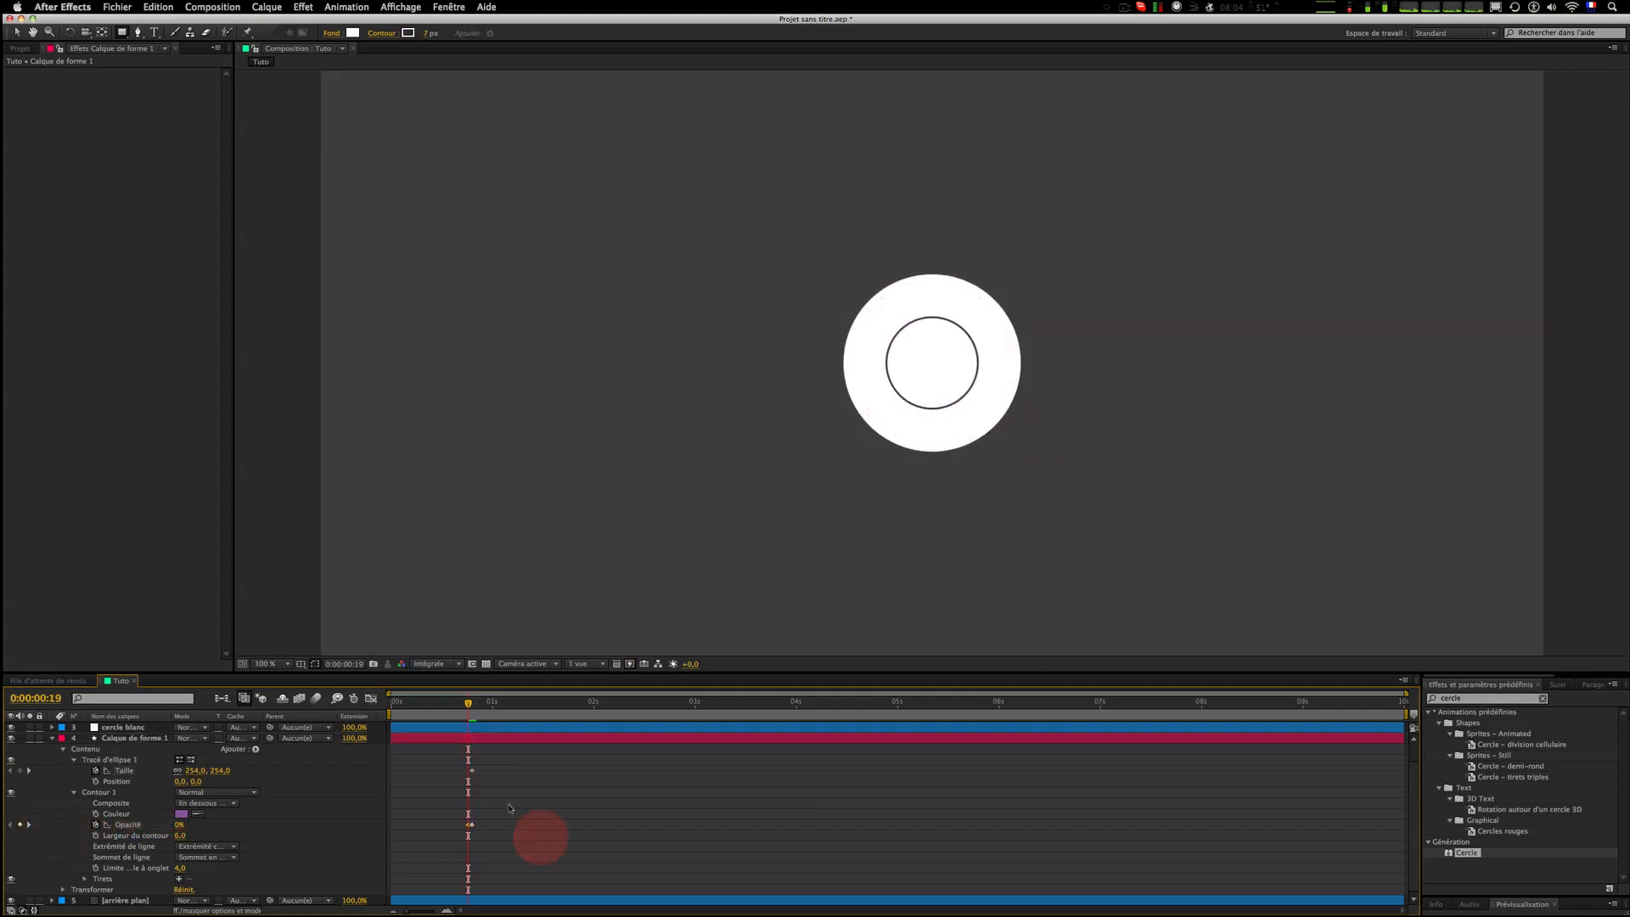
# Step: Move to the one-second mark and set the ellipse size to 479, then zoom the viewer out
pyautogui.click(385, 713)
pyautogui.moveTo(384, 713); pyautogui.dragTo(472, 711)
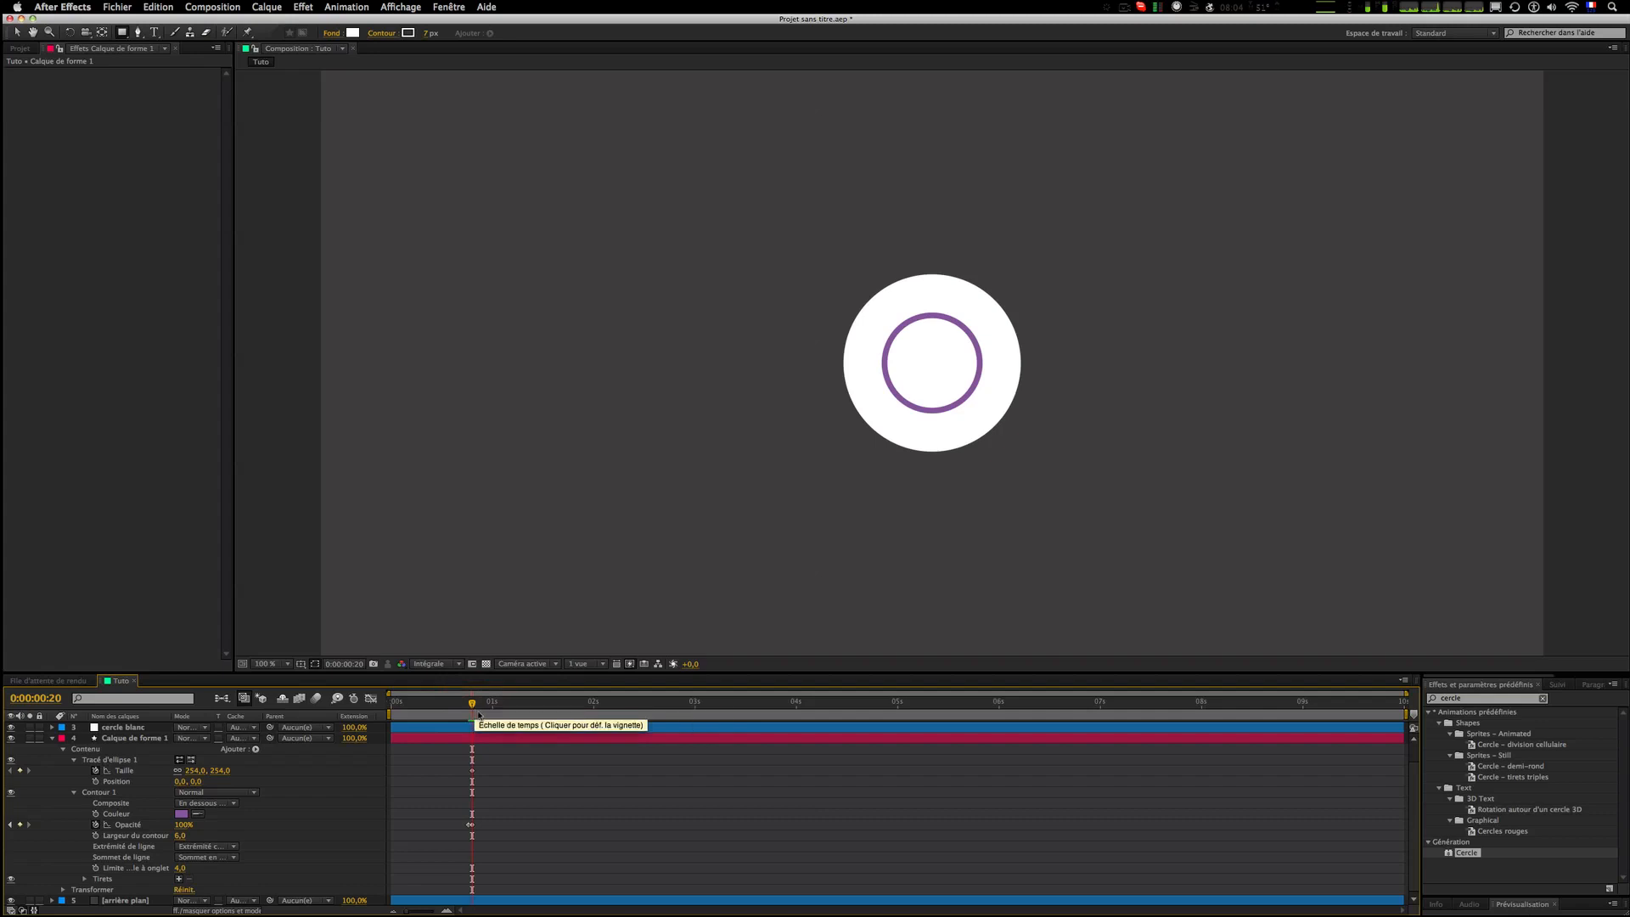
pyautogui.press('pagedown')
pyautogui.press('pagedown')
pyautogui.press('pagedown')
pyautogui.press('pagedown')
pyautogui.press('pagedown')
pyautogui.press('pagedown')
pyautogui.press('pagedown')
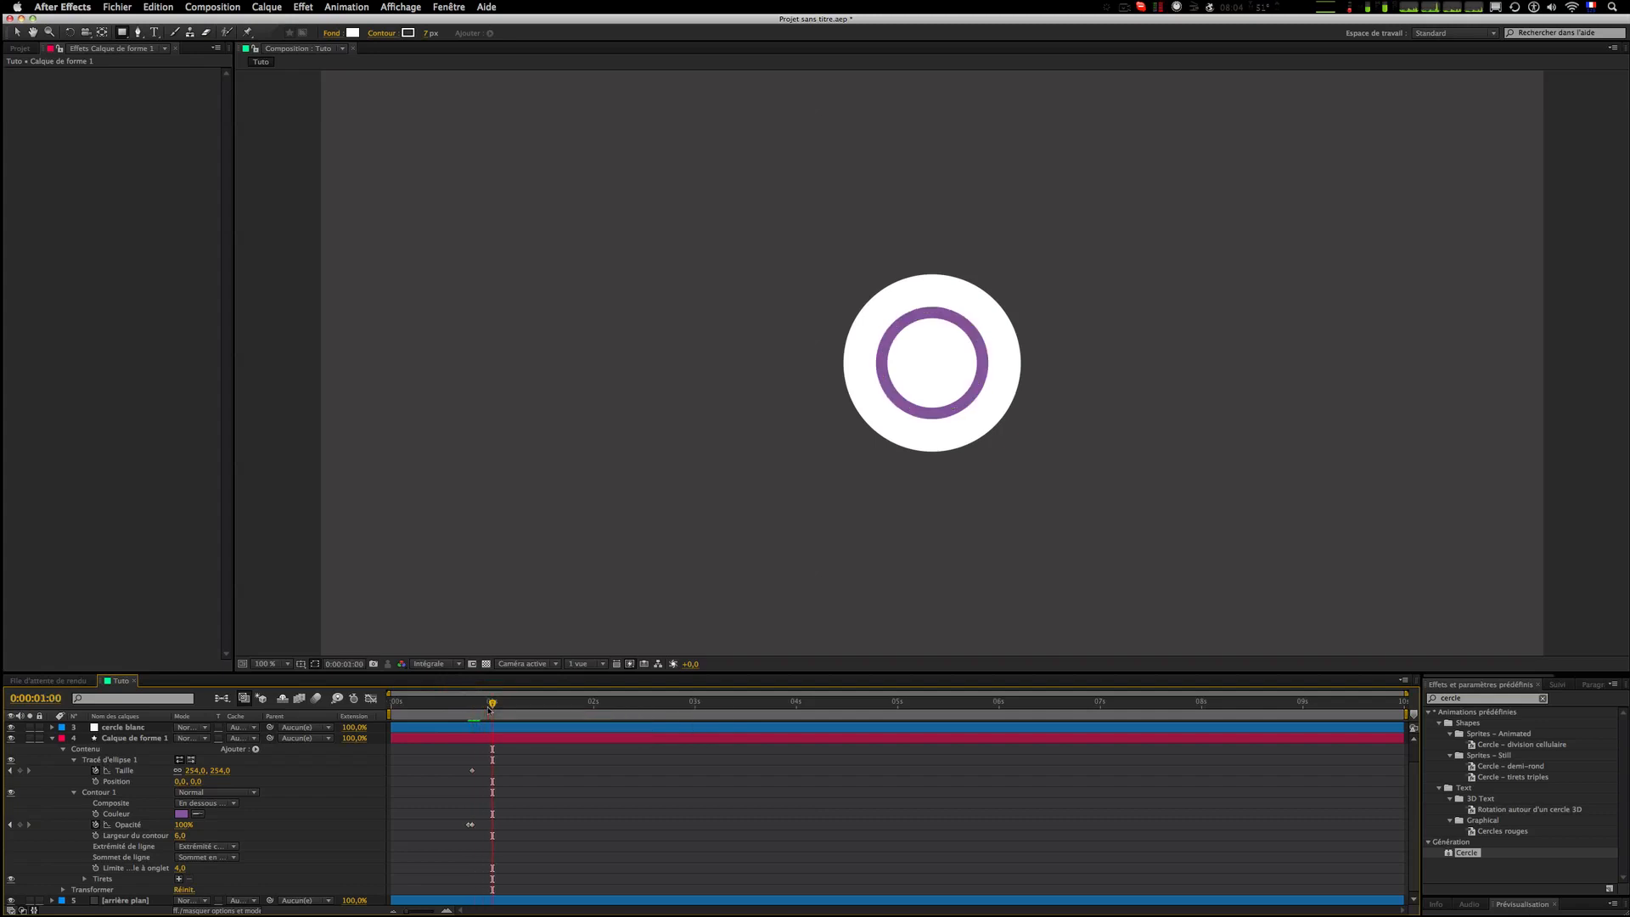
pyautogui.press('pageup')
pyautogui.press('pageup')
pyautogui.press('pageup')
pyautogui.press('pageup')
pyautogui.press('pageup')
pyautogui.press('pageup')
pyautogui.press('pageup')
pyautogui.press('pagedown')
pyautogui.press('pagedown')
pyautogui.press('pagedown')
pyautogui.press('pagedown')
pyautogui.press('pagedown')
pyautogui.click(220, 770)
pyautogui.moveTo(221, 770); pyautogui.dragTo(357, 760)
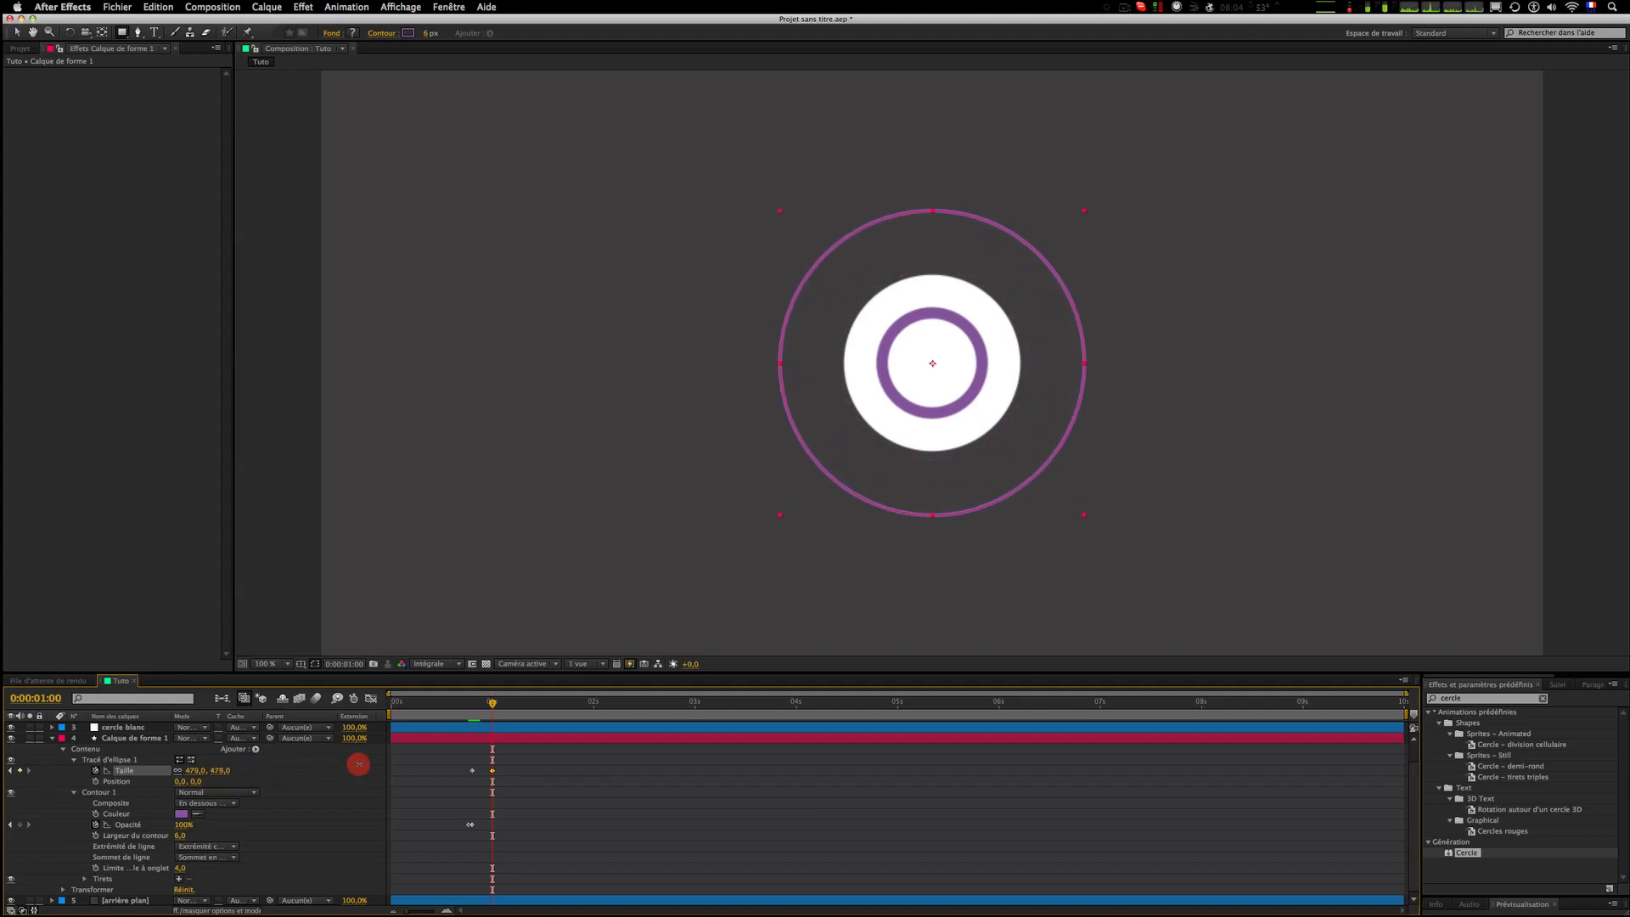
pyautogui.click(643, 837)
pyautogui.press(',')
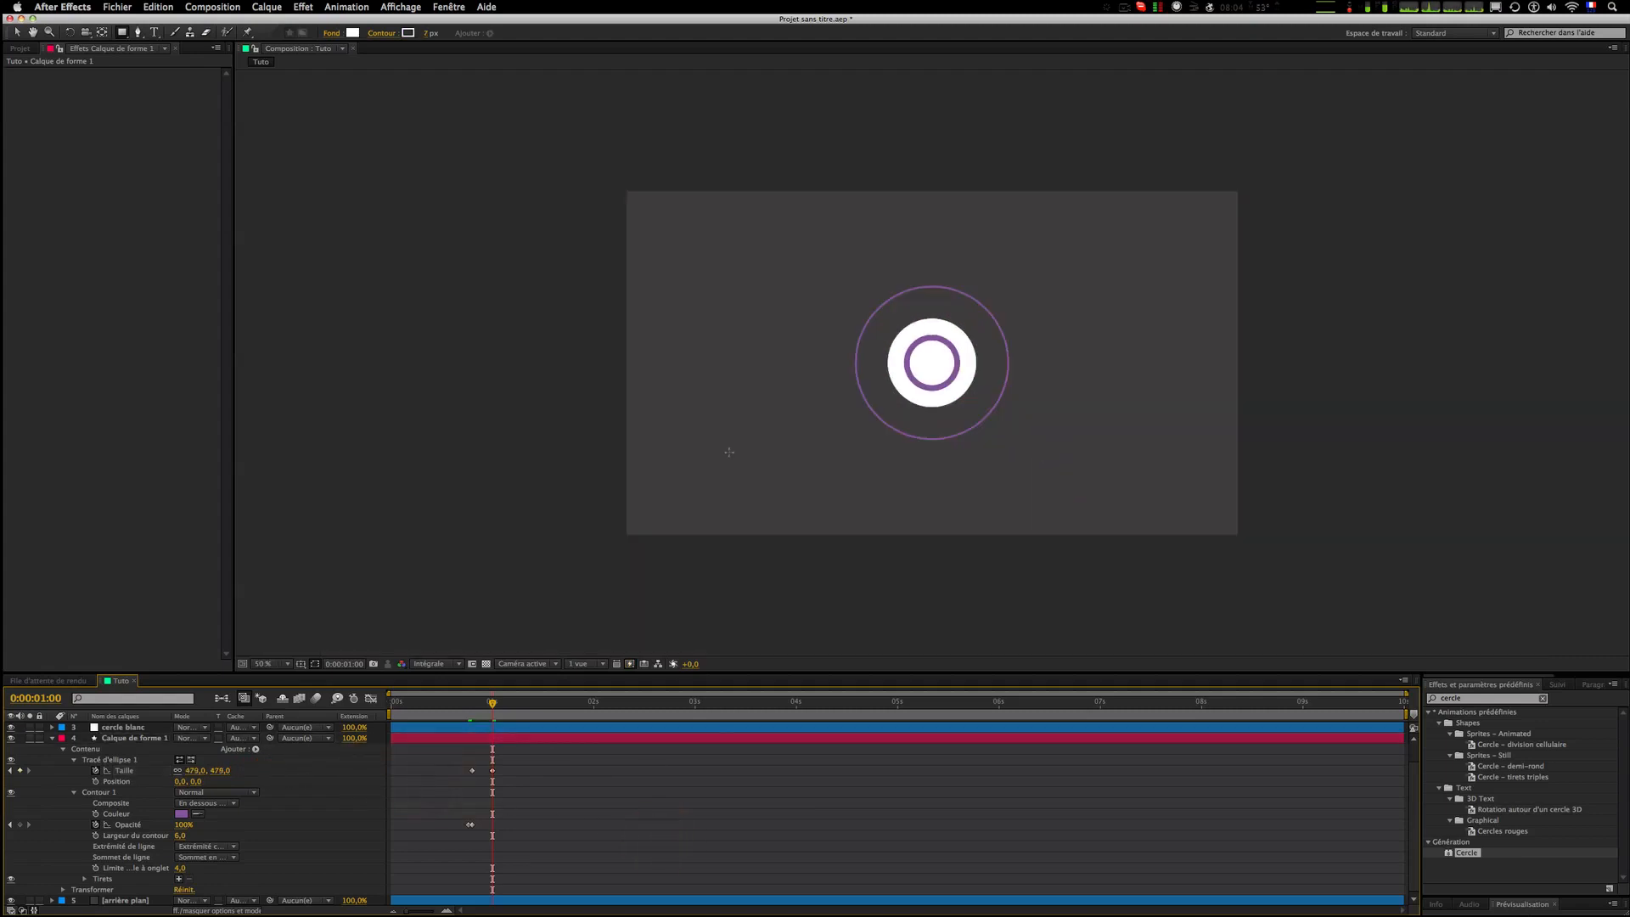
# Step: Preview the ring animation around the one-second mark and zoom the viewer to 100%
pyautogui.click(452, 700)
pyautogui.click(565, 766)
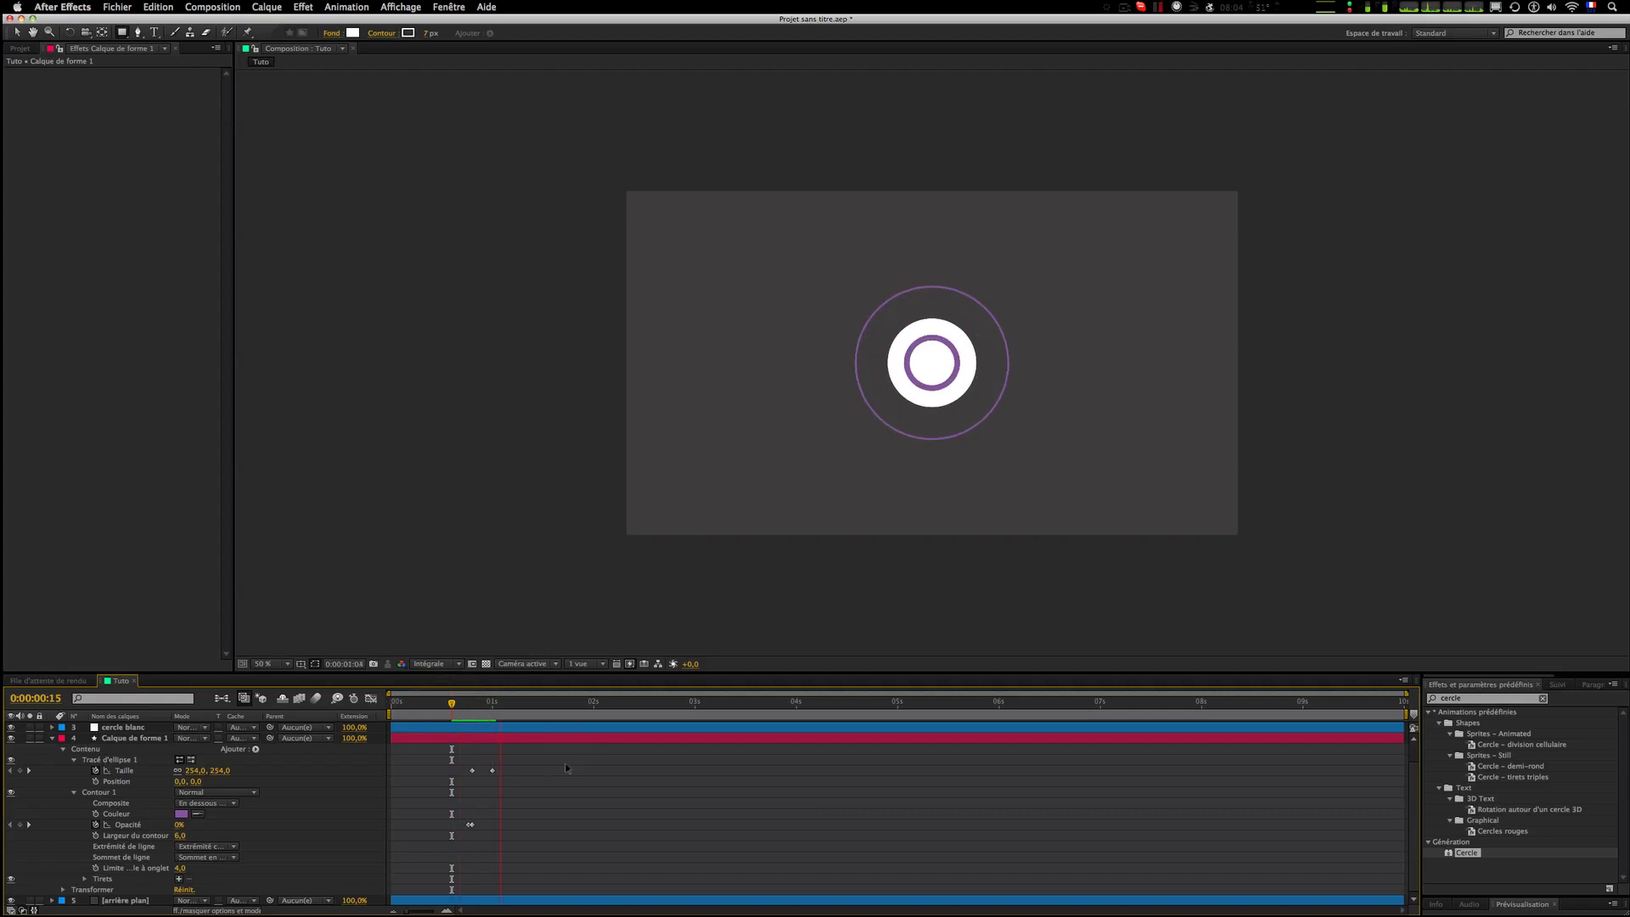
pyautogui.moveTo(452, 704); pyautogui.dragTo(456, 711)
pyautogui.press('space')
pyautogui.click(456, 711)
pyautogui.press('space')
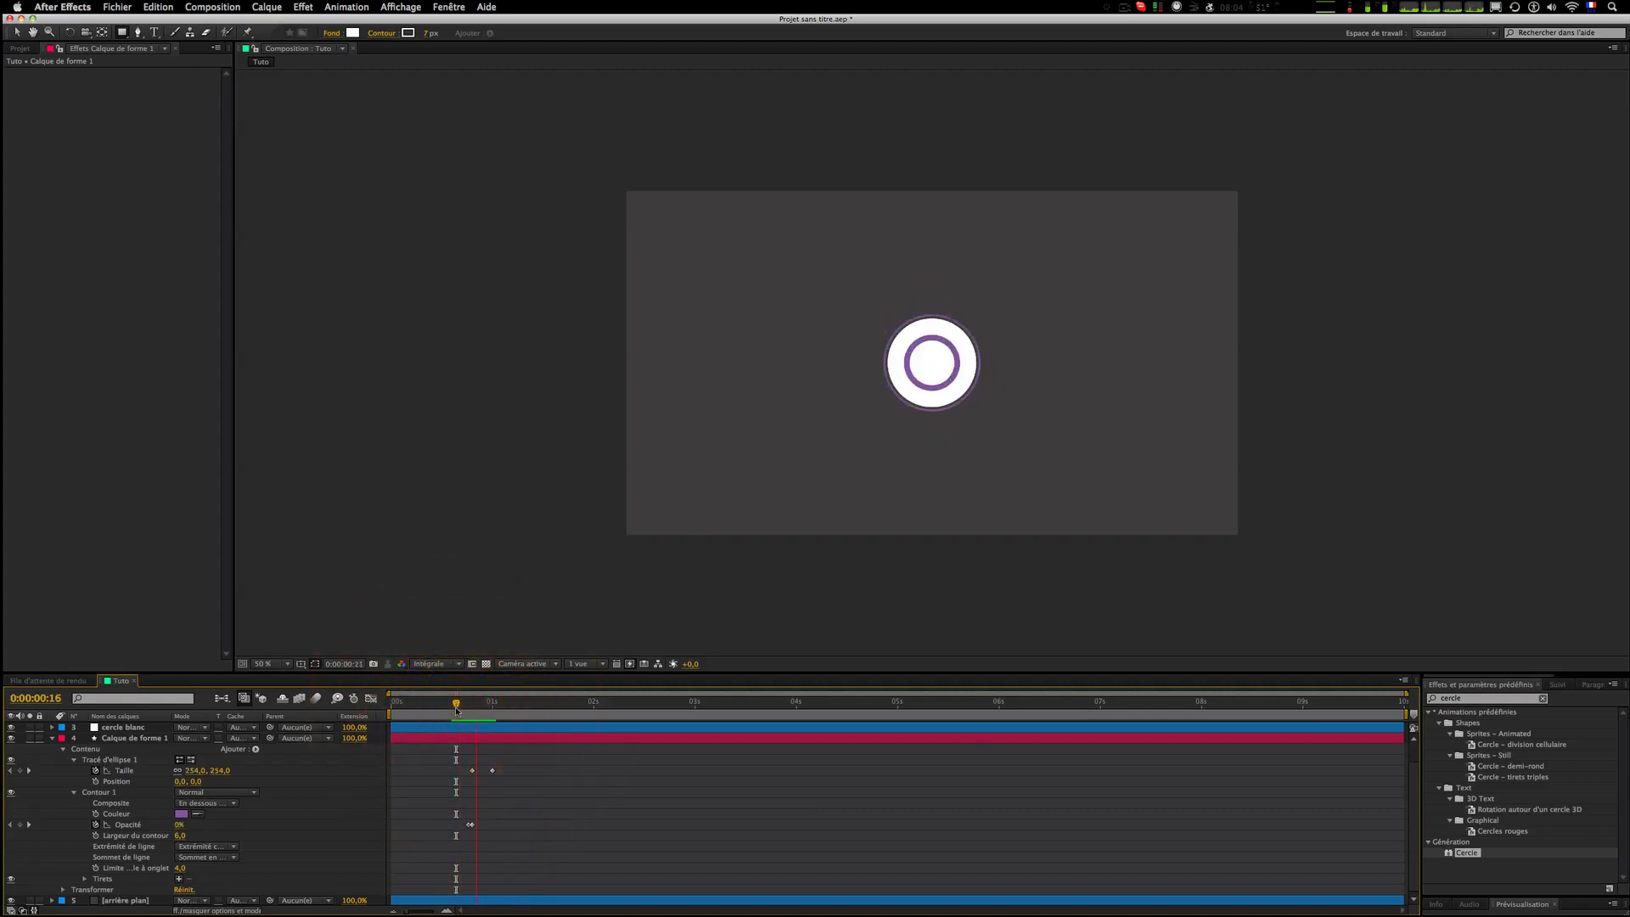
pyautogui.press('space')
pyautogui.click(456, 711)
pyautogui.moveTo(456, 712); pyautogui.dragTo(490, 698)
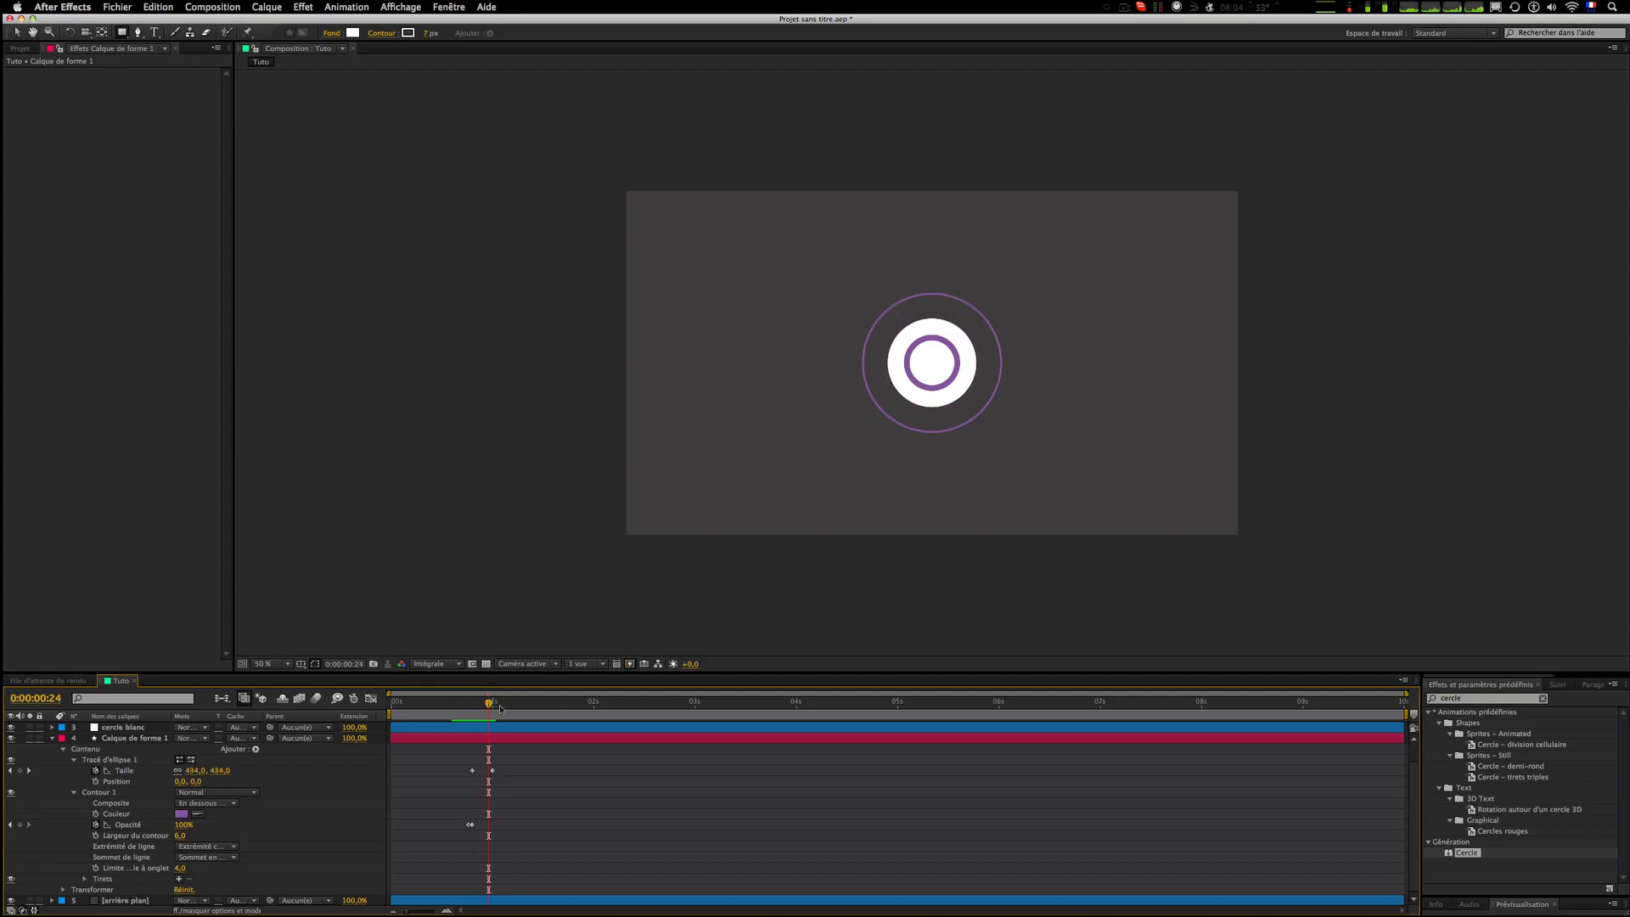
pyautogui.press('pagedown')
pyautogui.press('.')
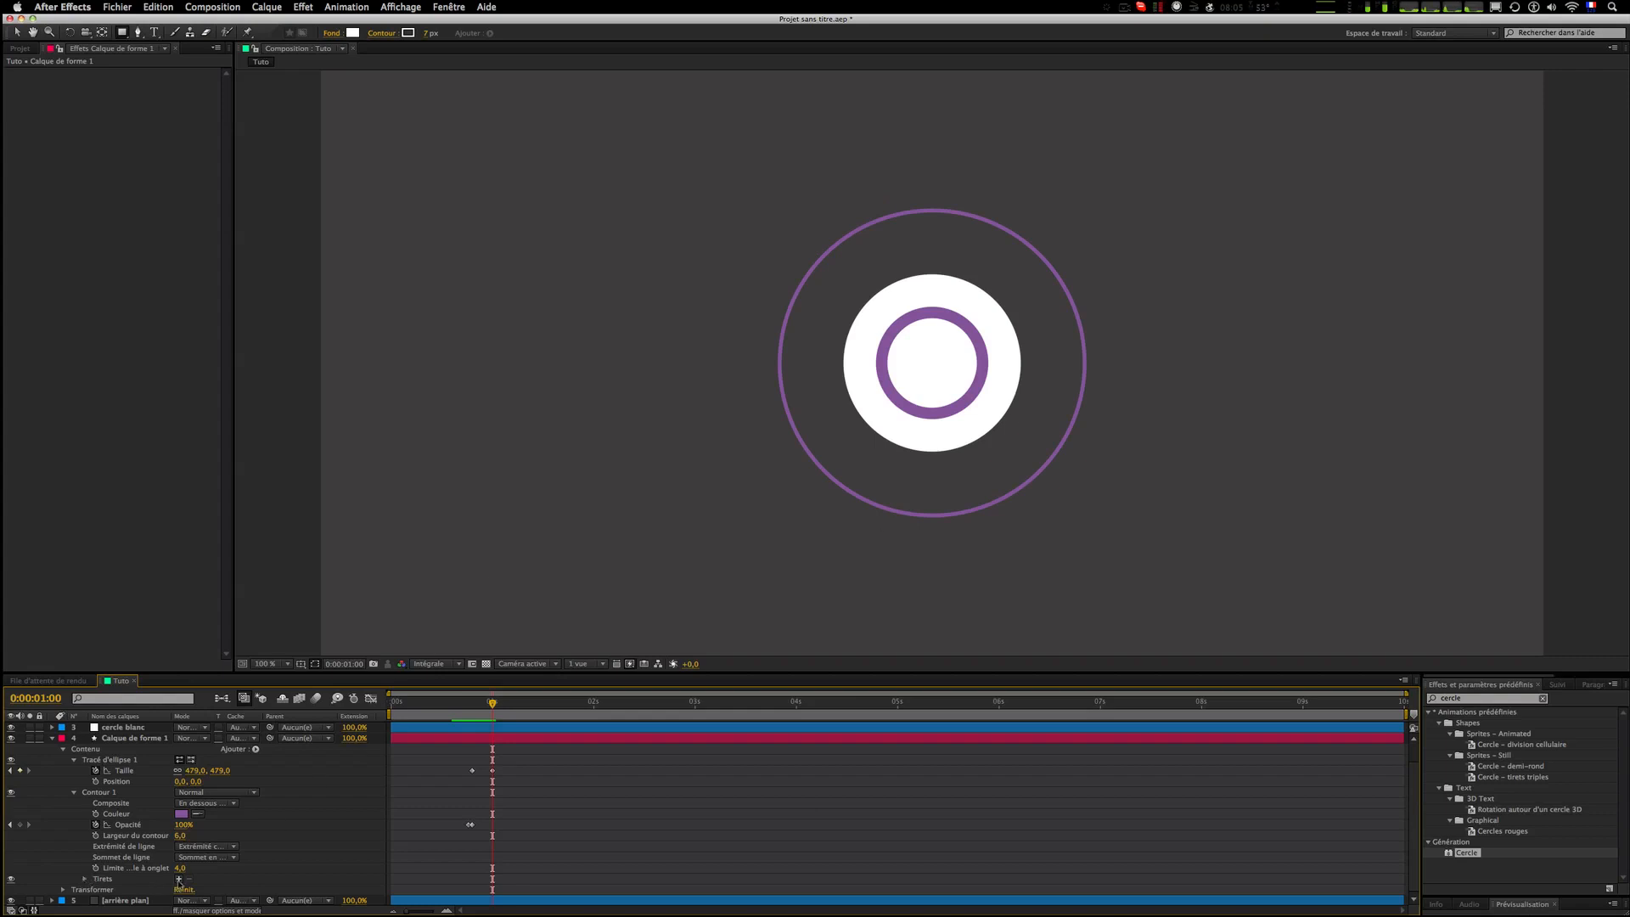
# Step: Add dashes to the purple ring's stroke
pyautogui.click(179, 880)
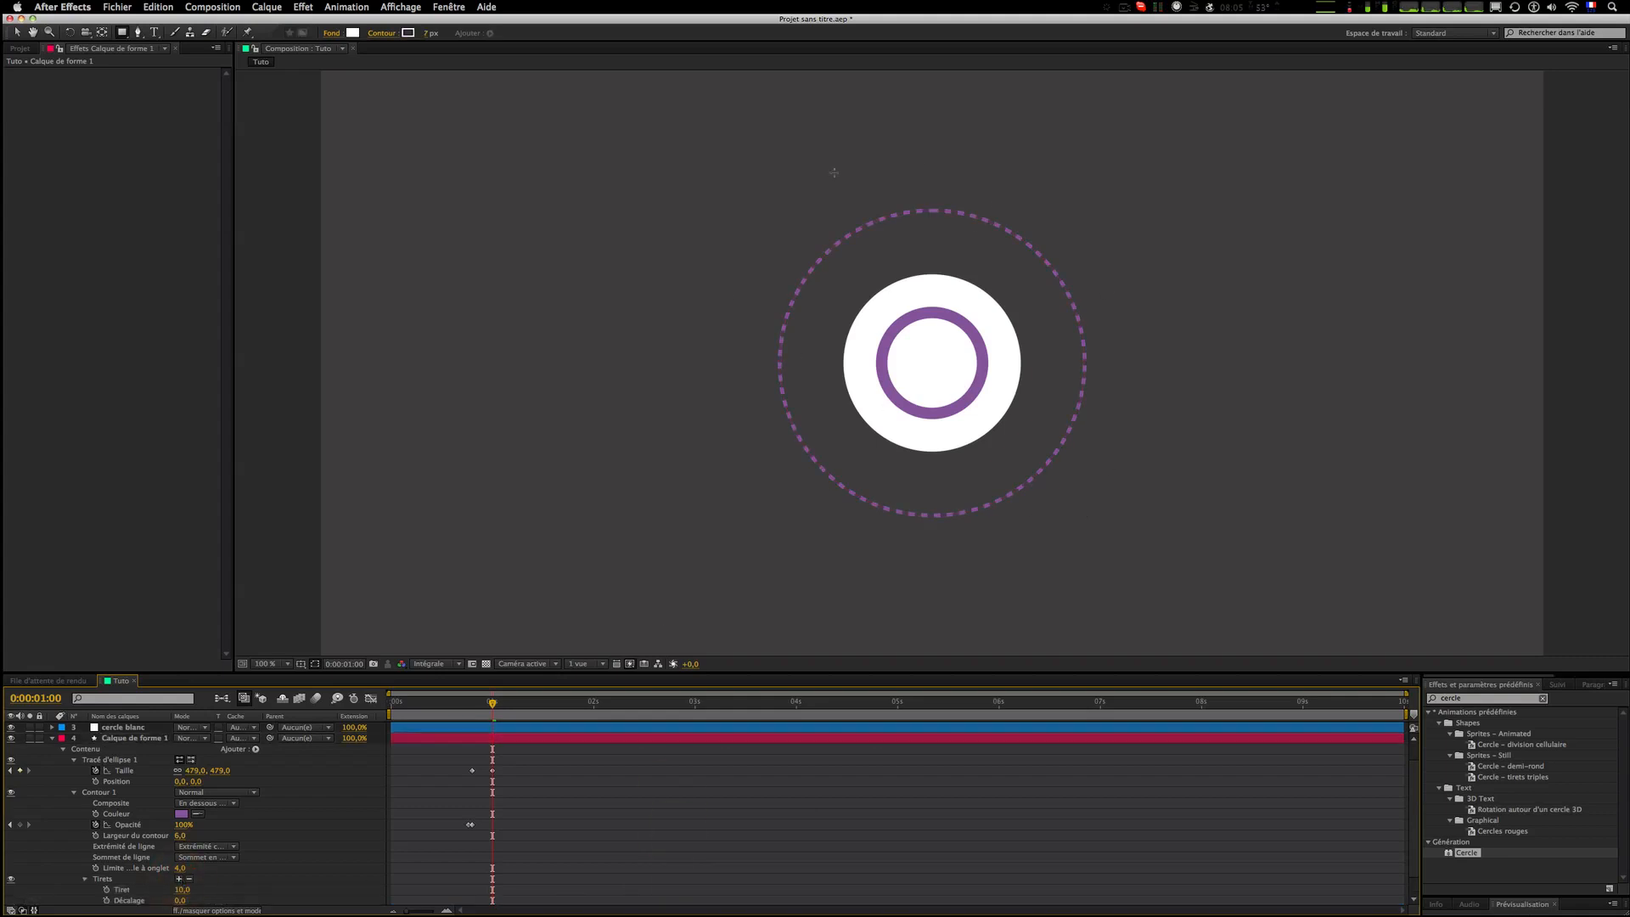
pyautogui.scroll(-2, 116, 868)
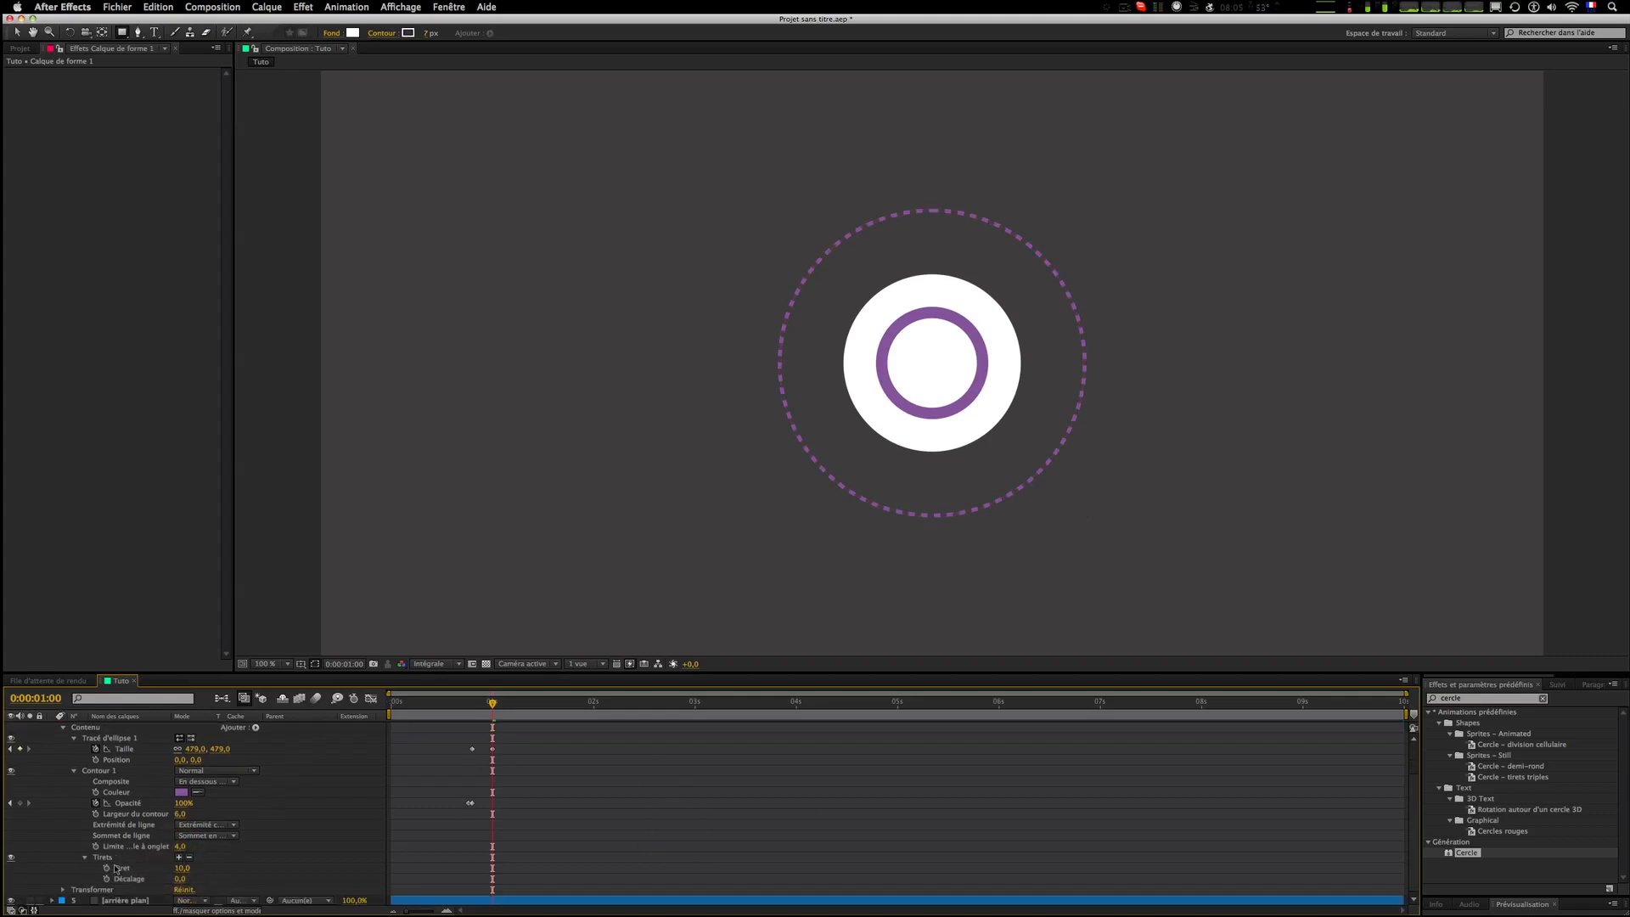
pyautogui.click(182, 868)
pyautogui.moveTo(182, 868)
pyautogui.mouseDown()
pyautogui.moveTo(226, 864)
pyautogui.moveTo(159, 866)
pyautogui.mouseUp()
pyautogui.press('super+z')
pyautogui.click(785, 847)
pyautogui.scroll(-1, 688, 475)
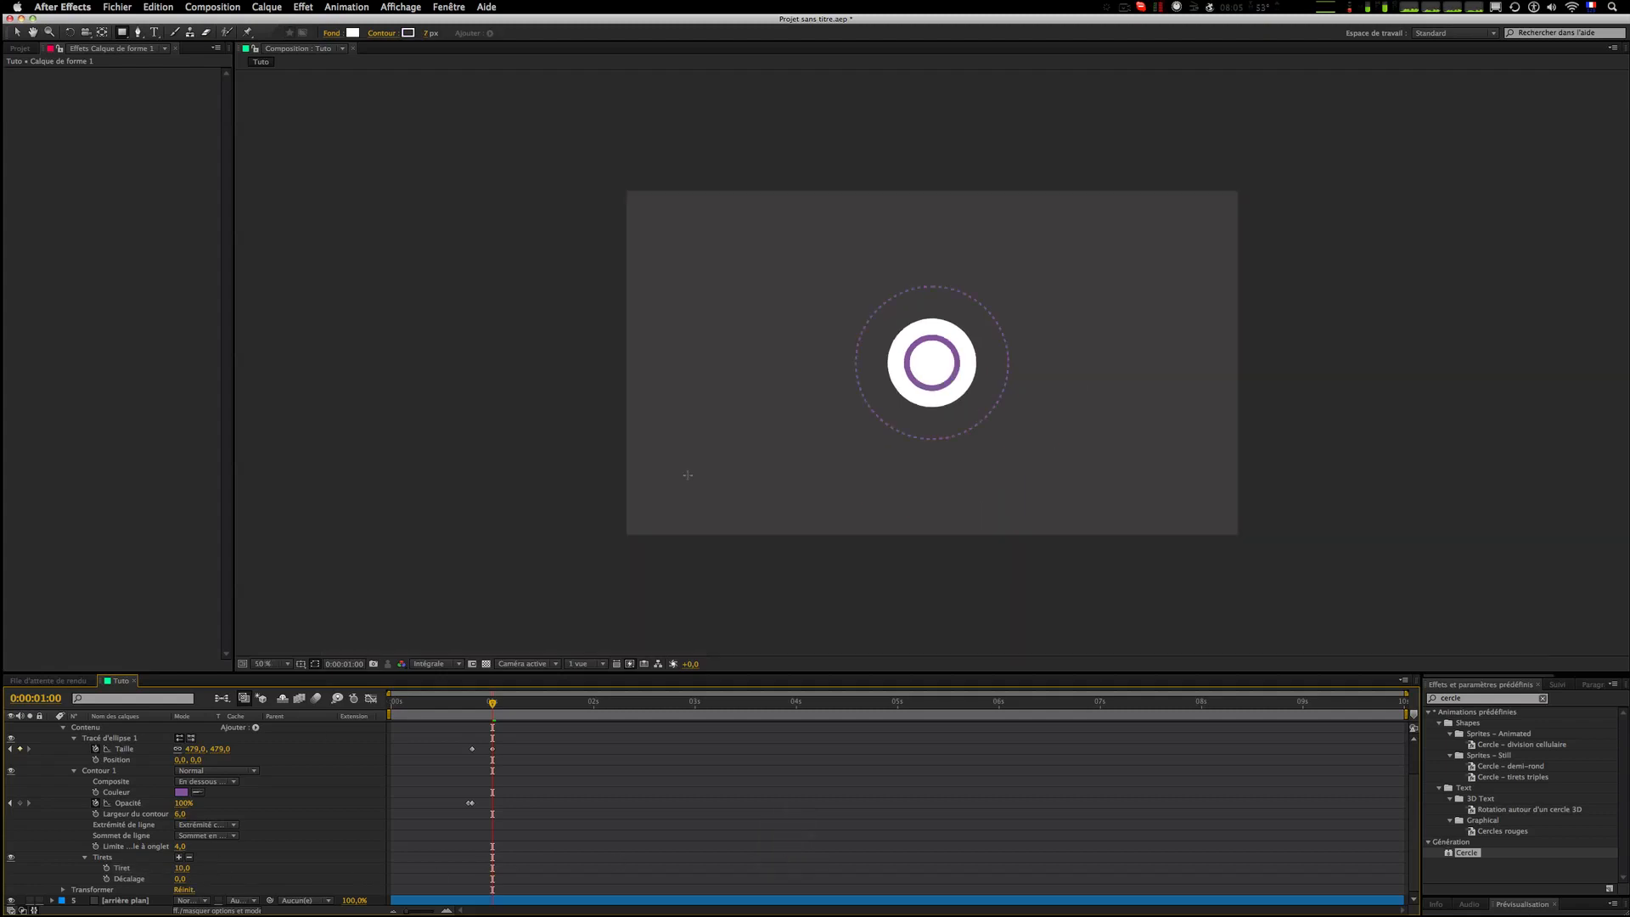
pyautogui.scroll(1, 688, 474)
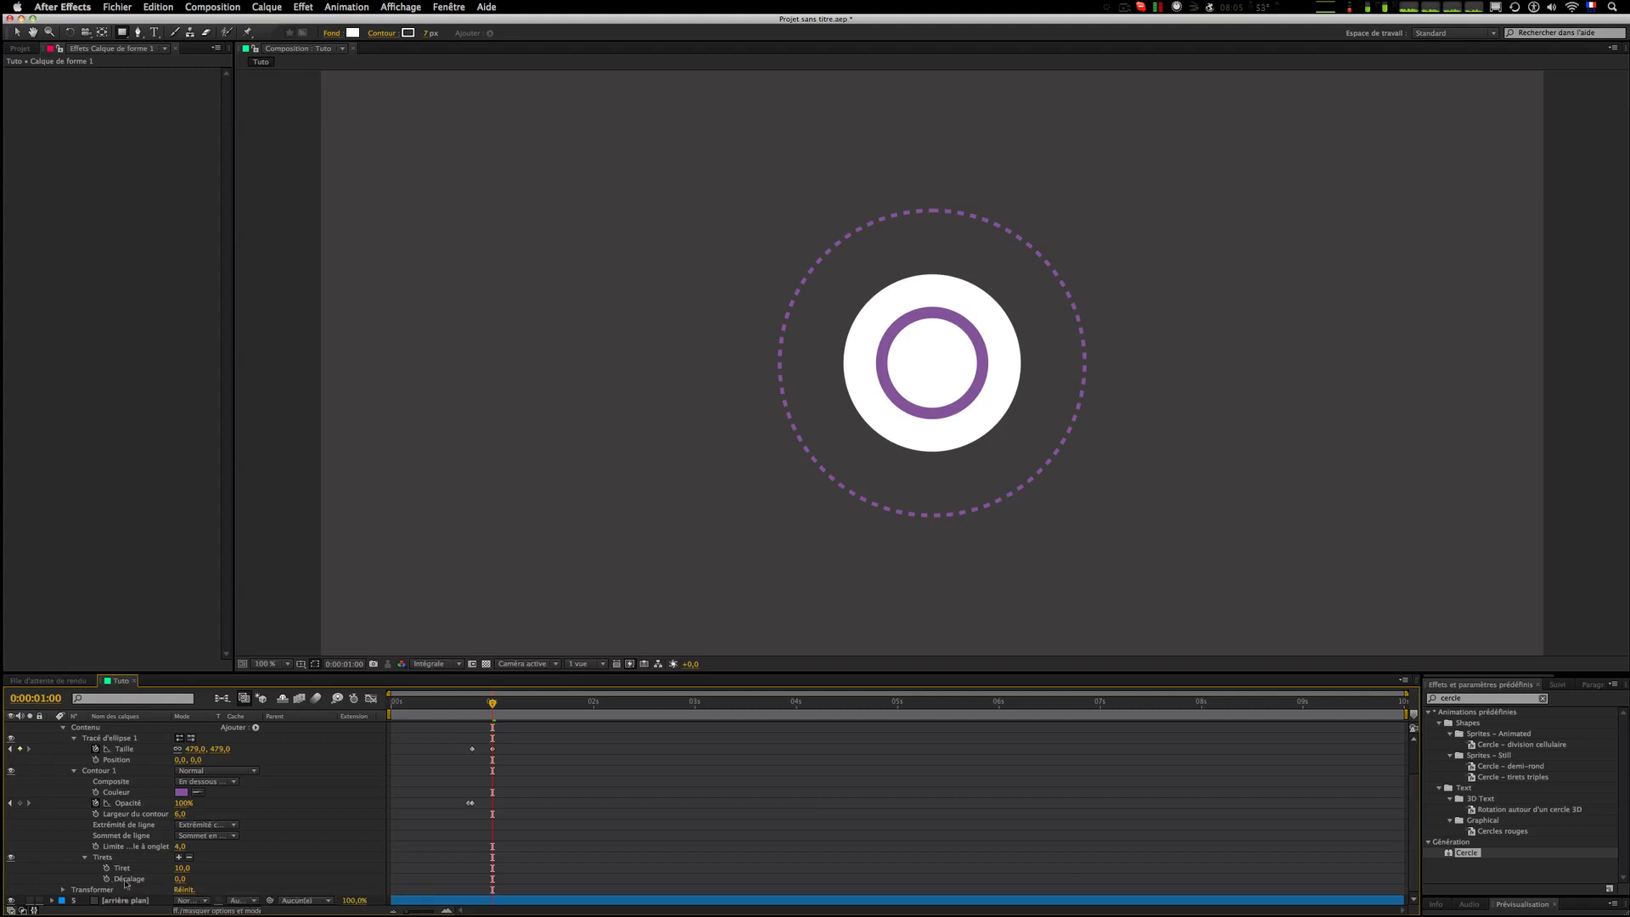
# Step: Keyframe the dash offset at frame 21, then set the offset to 336 just after the one-second mark
pyautogui.press('pageup')
pyautogui.press('pageup')
pyautogui.press('pageup')
pyautogui.press('pageup')
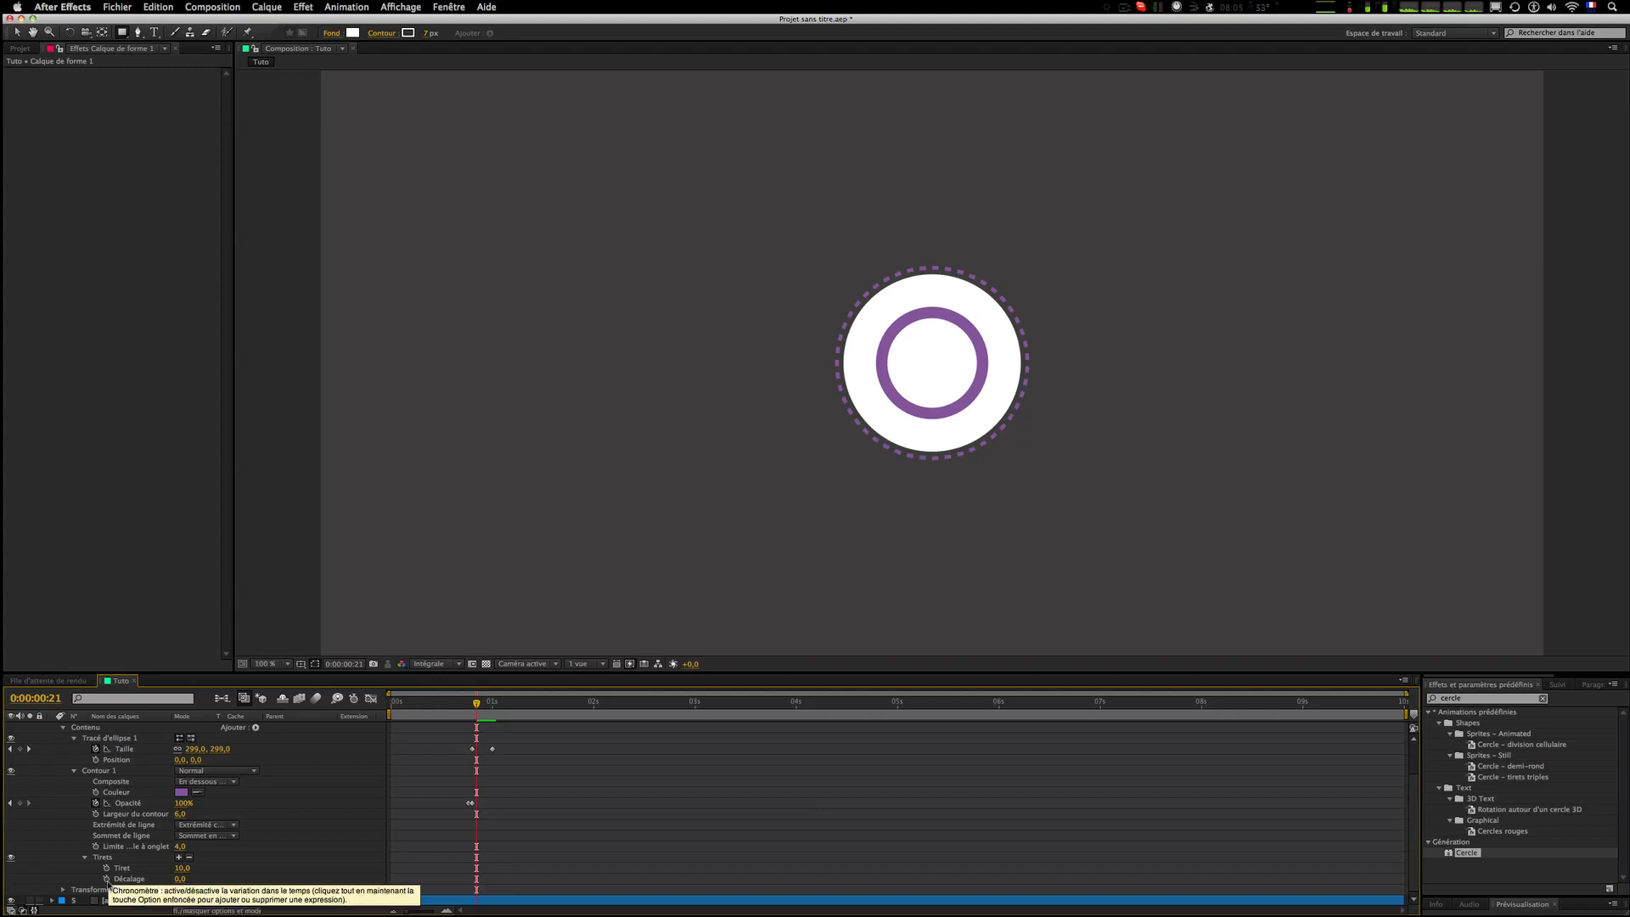
pyautogui.click(108, 881)
pyautogui.press('pagedown')
pyautogui.press('pagedown')
pyautogui.press('pagedown')
pyautogui.press('pagedown')
pyautogui.press('pagedown')
pyautogui.press('pagedown')
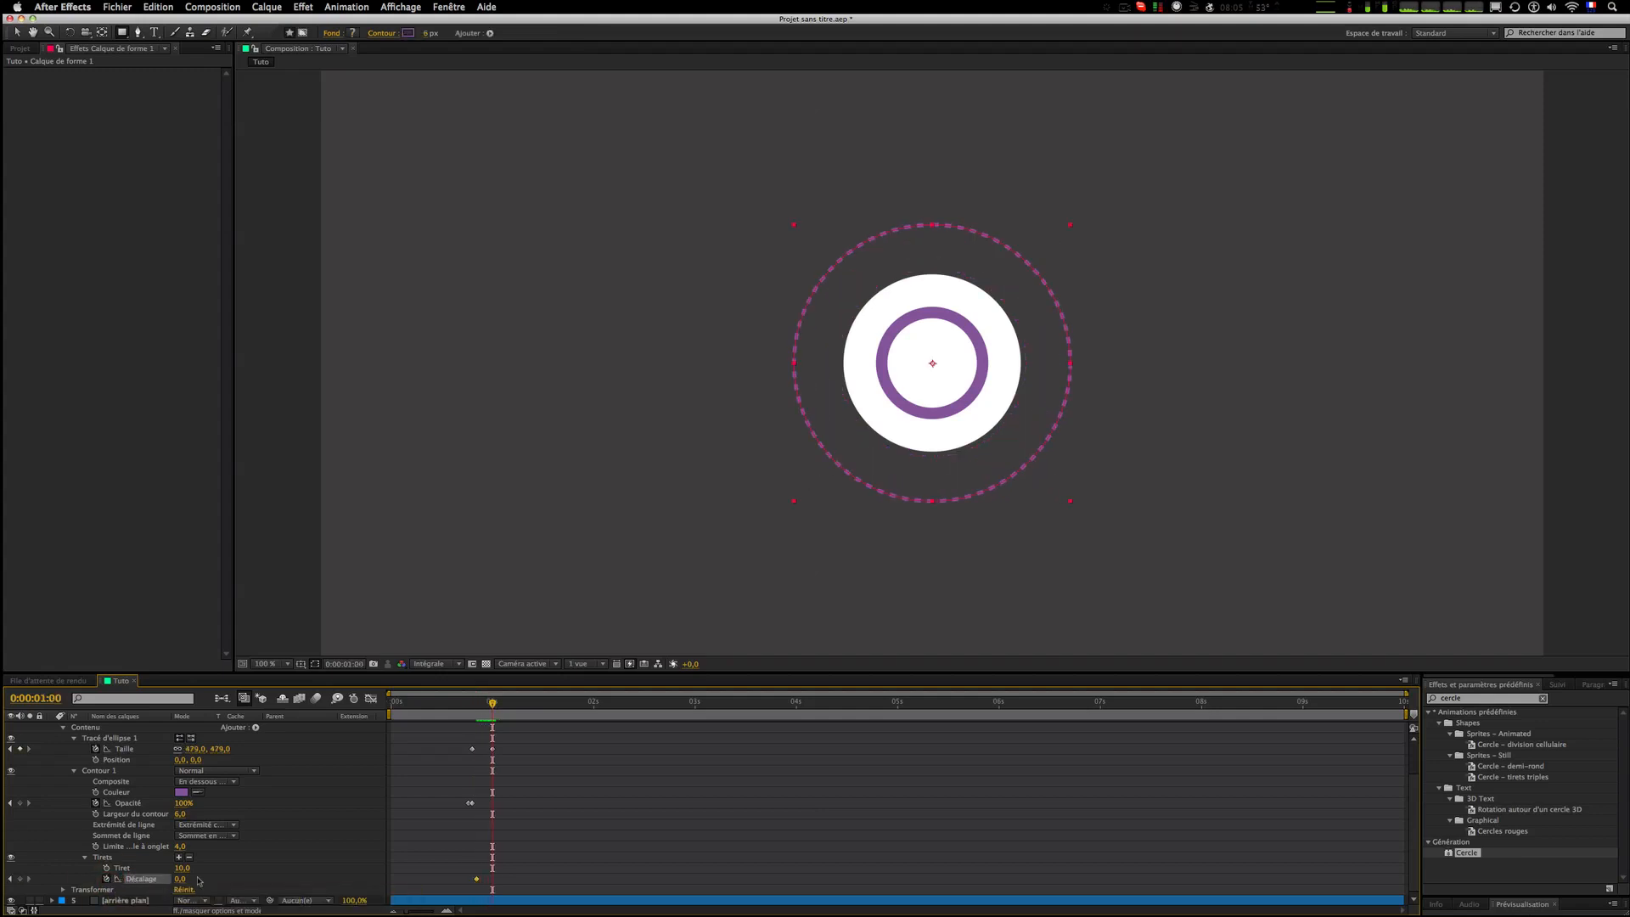
pyautogui.press('pagedown')
pyautogui.moveTo(181, 880); pyautogui.dragTo(401, 876)
pyautogui.click(543, 858)
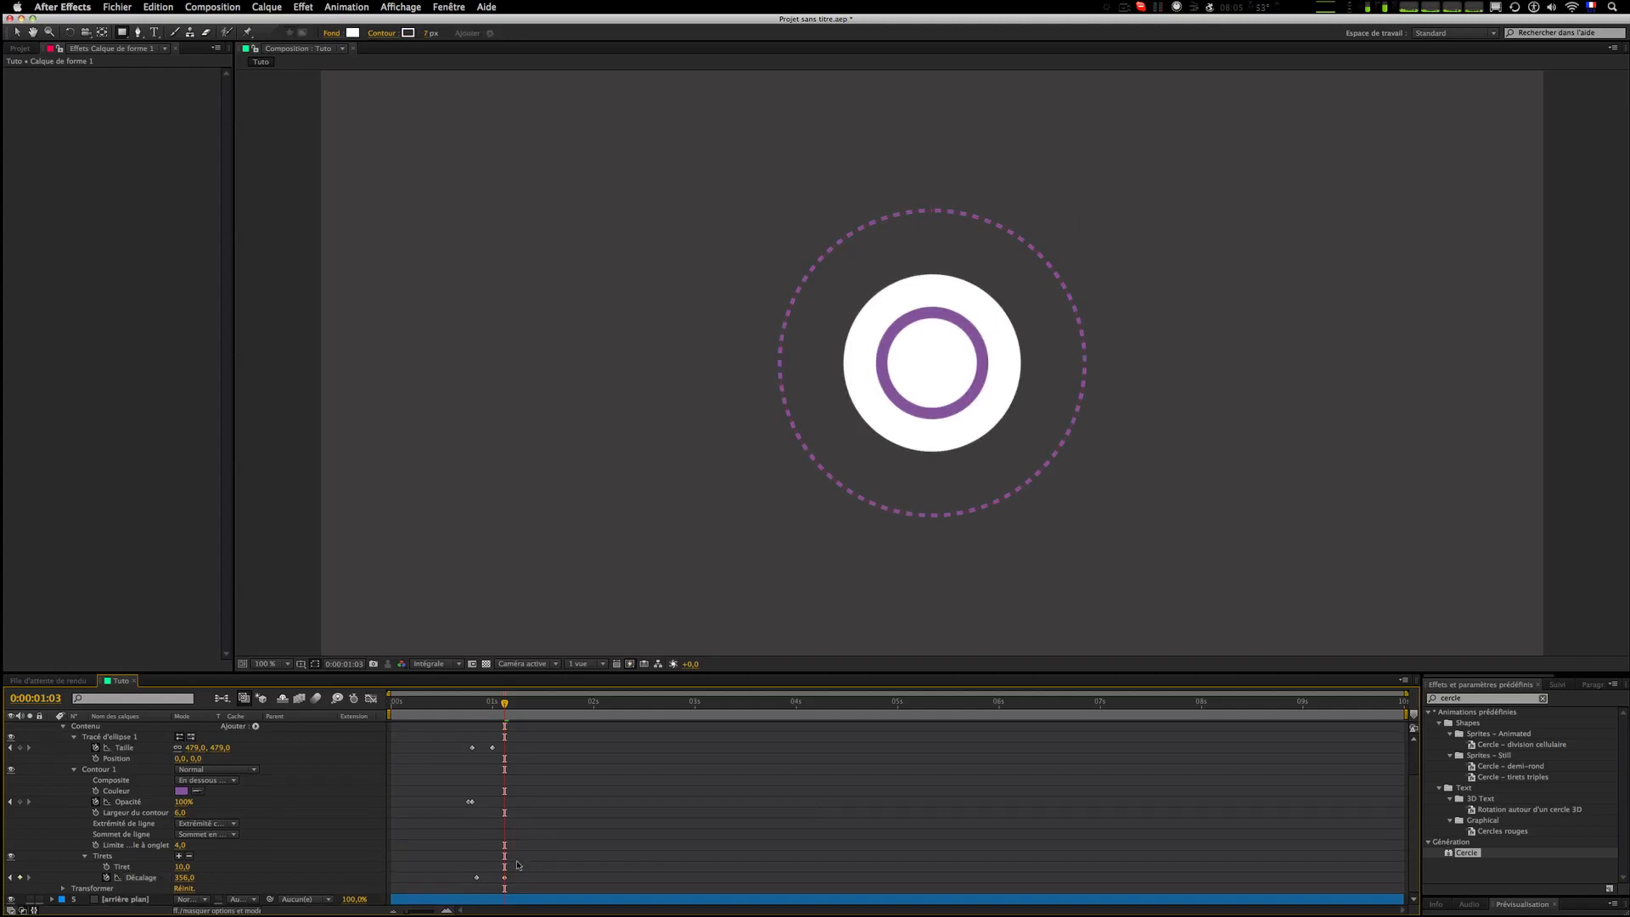
# Step: Move the dash offset's end keyframe far later on the timeline, near the seven-second mark
pyautogui.moveTo(505, 878); pyautogui.dragTo(1067, 889)
pyautogui.click(764, 861)
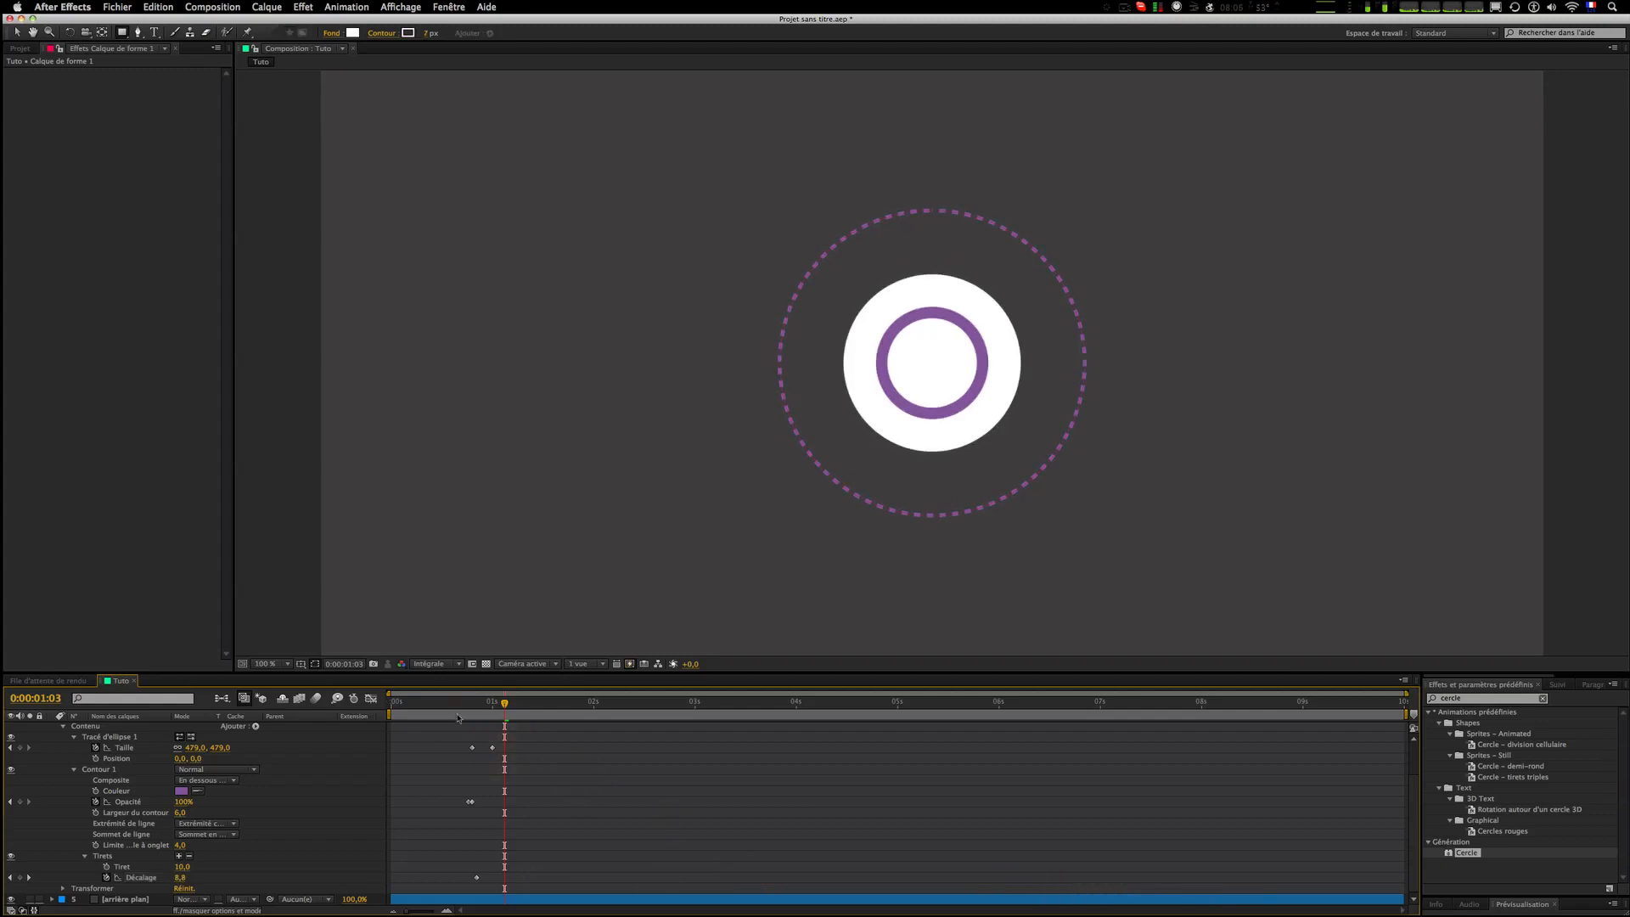
# Step: Preview the dashed ring animation from around frame 17
pyautogui.click(459, 701)
pyautogui.click(679, 807)
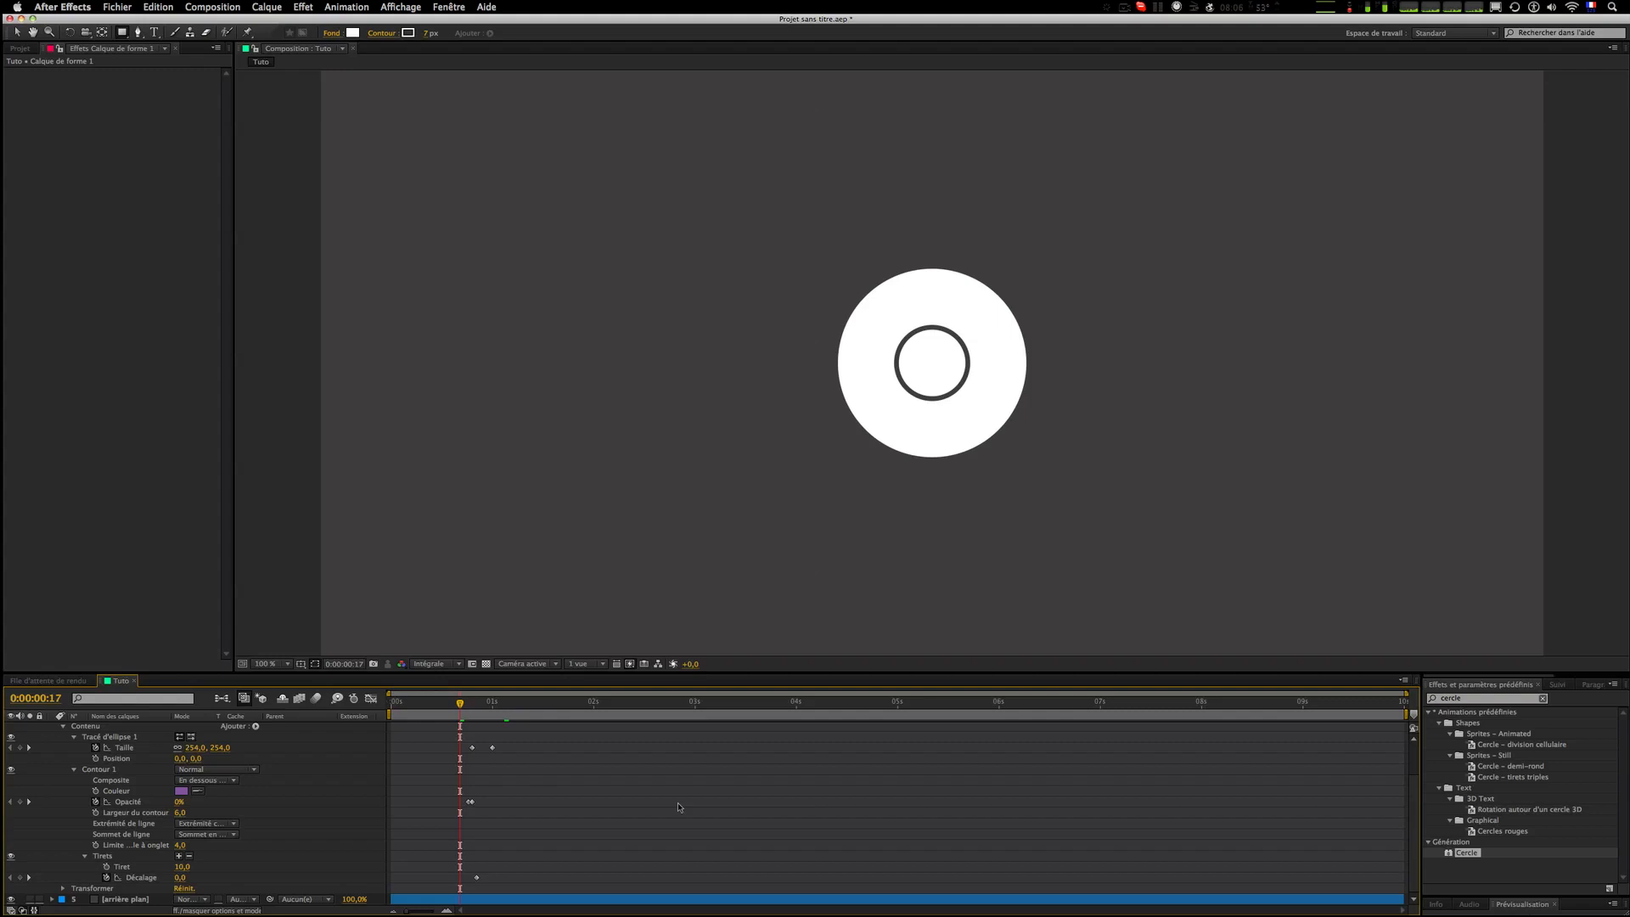
pyautogui.scroll(-2, 724, 505)
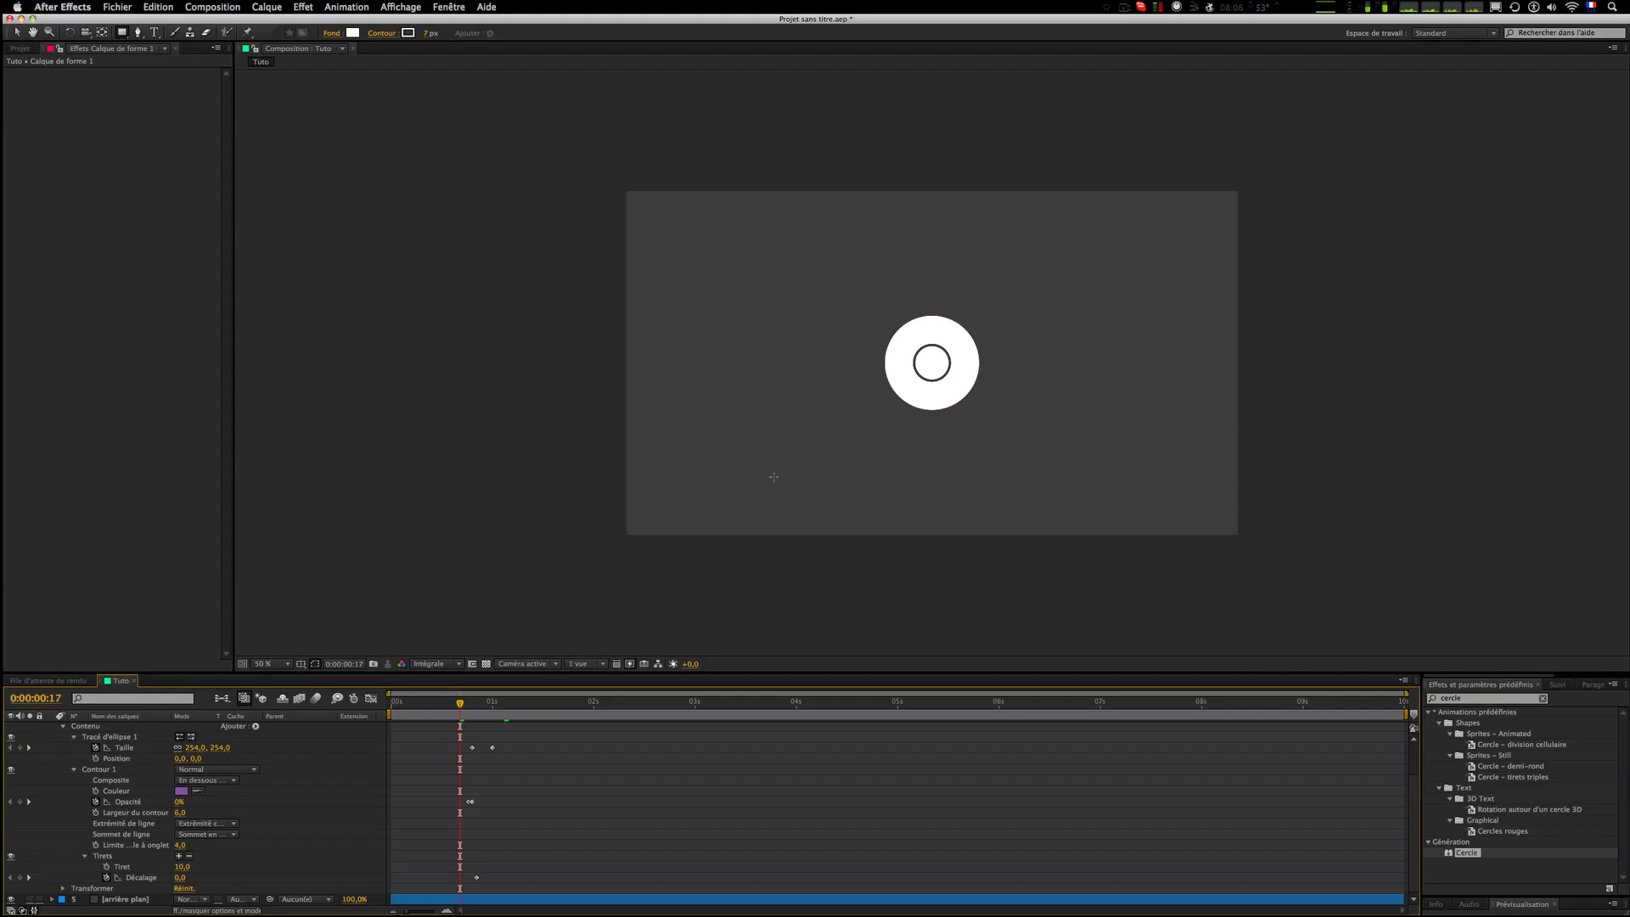
pyautogui.scroll(2, 833, 448)
pyautogui.press('KP_0')
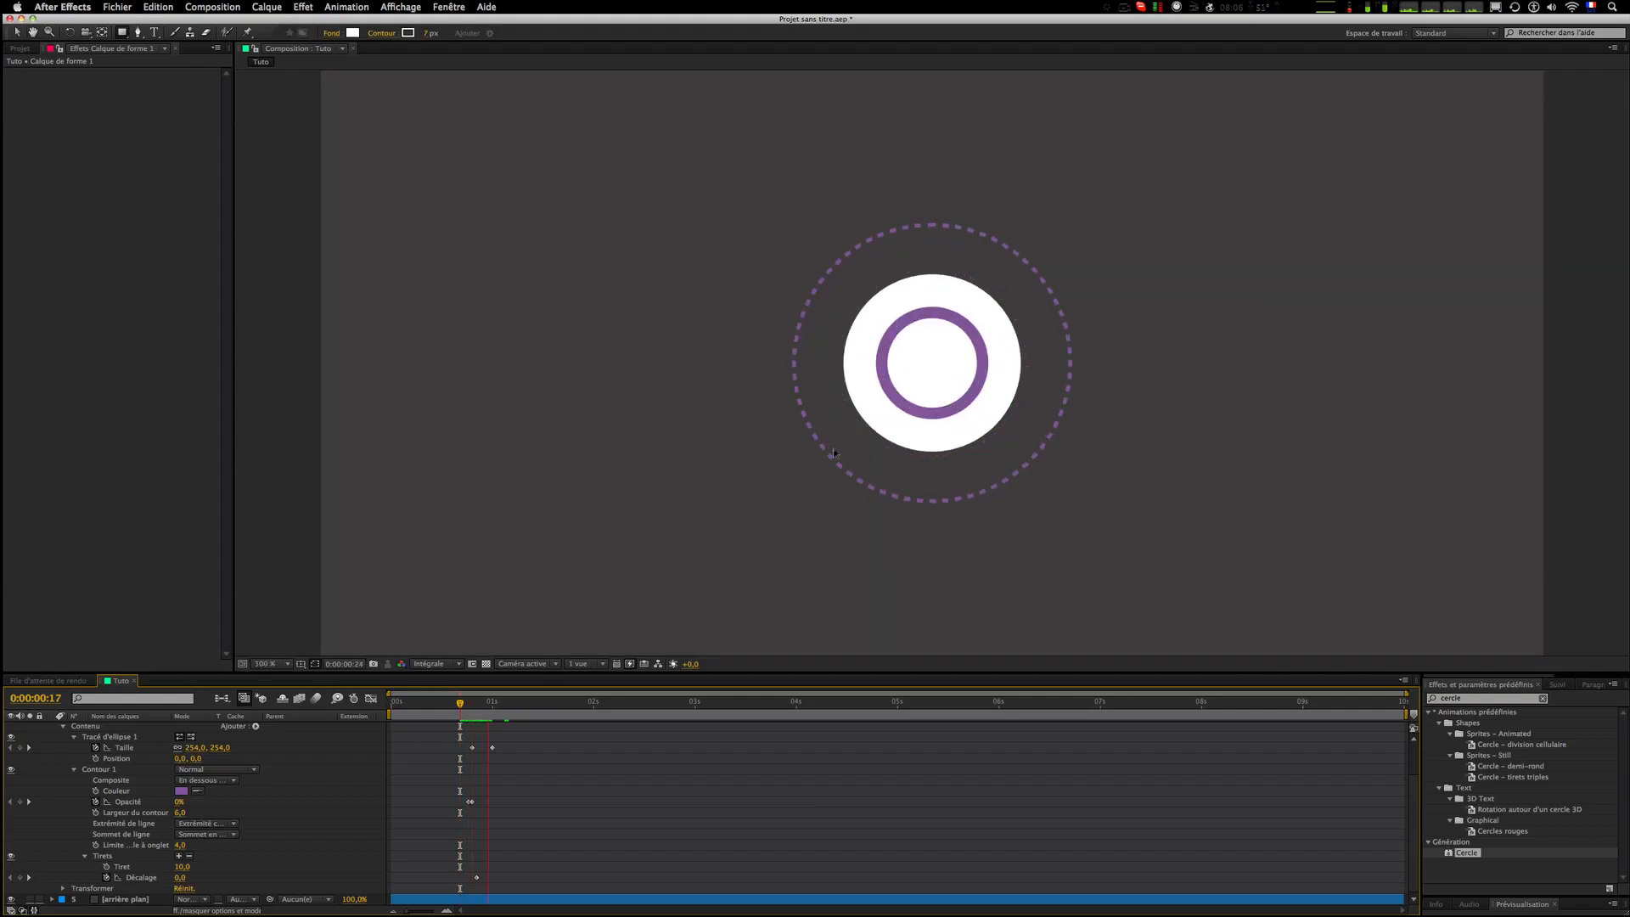
pyautogui.click(467, 710)
pyautogui.press('space')
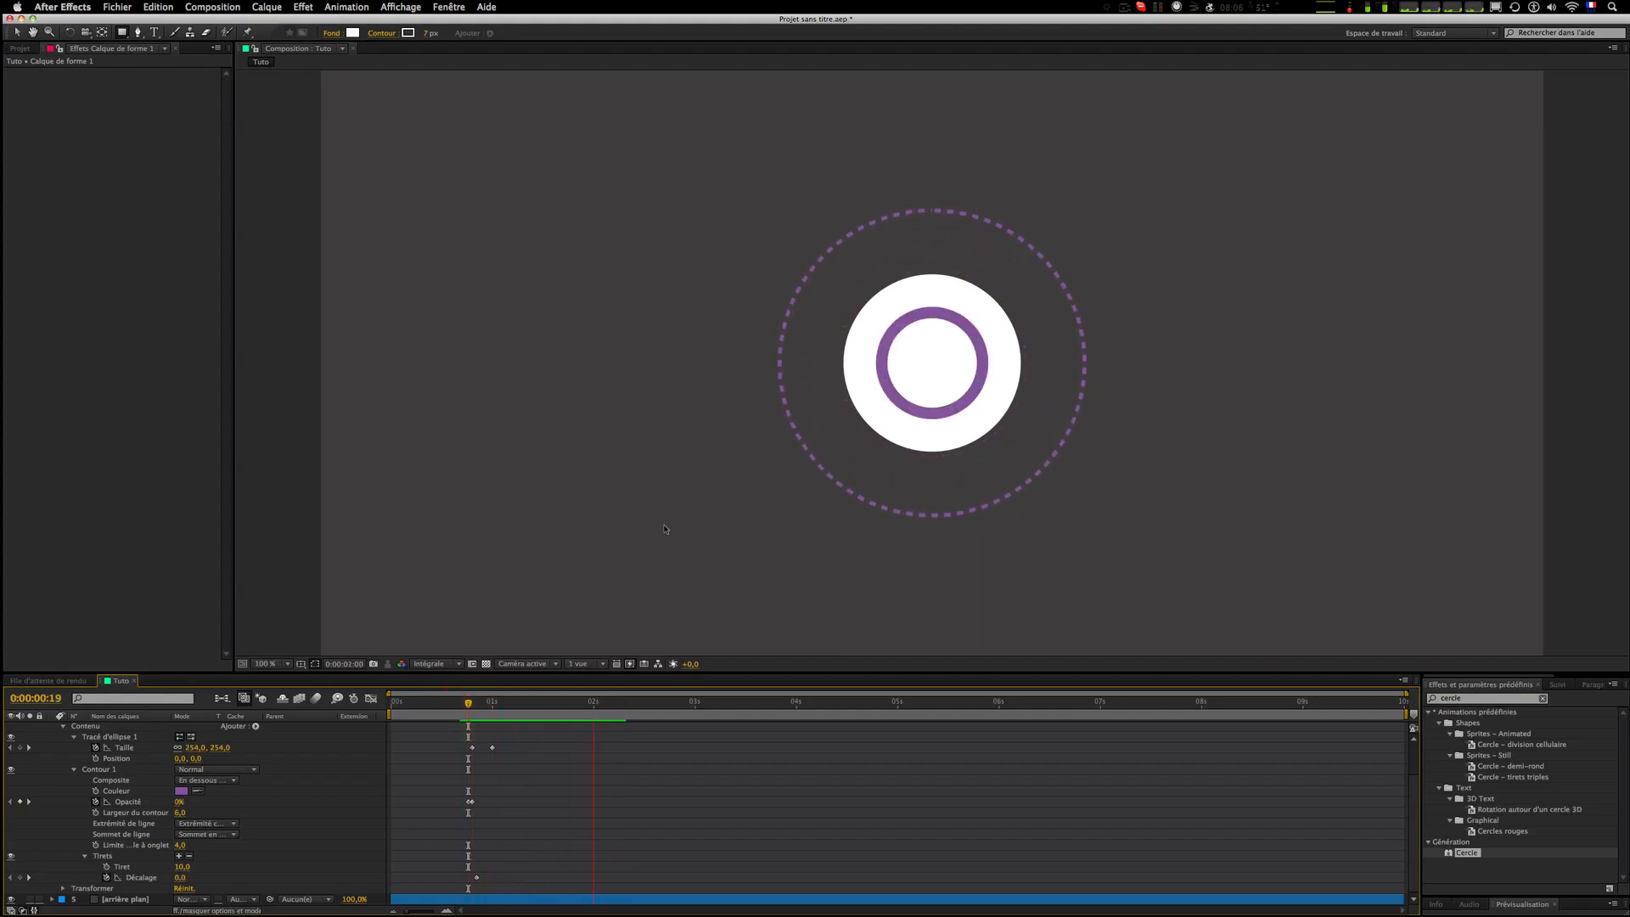
pyautogui.scroll(-1, 624, 629)
pyautogui.click(472, 719)
pyautogui.press('space')
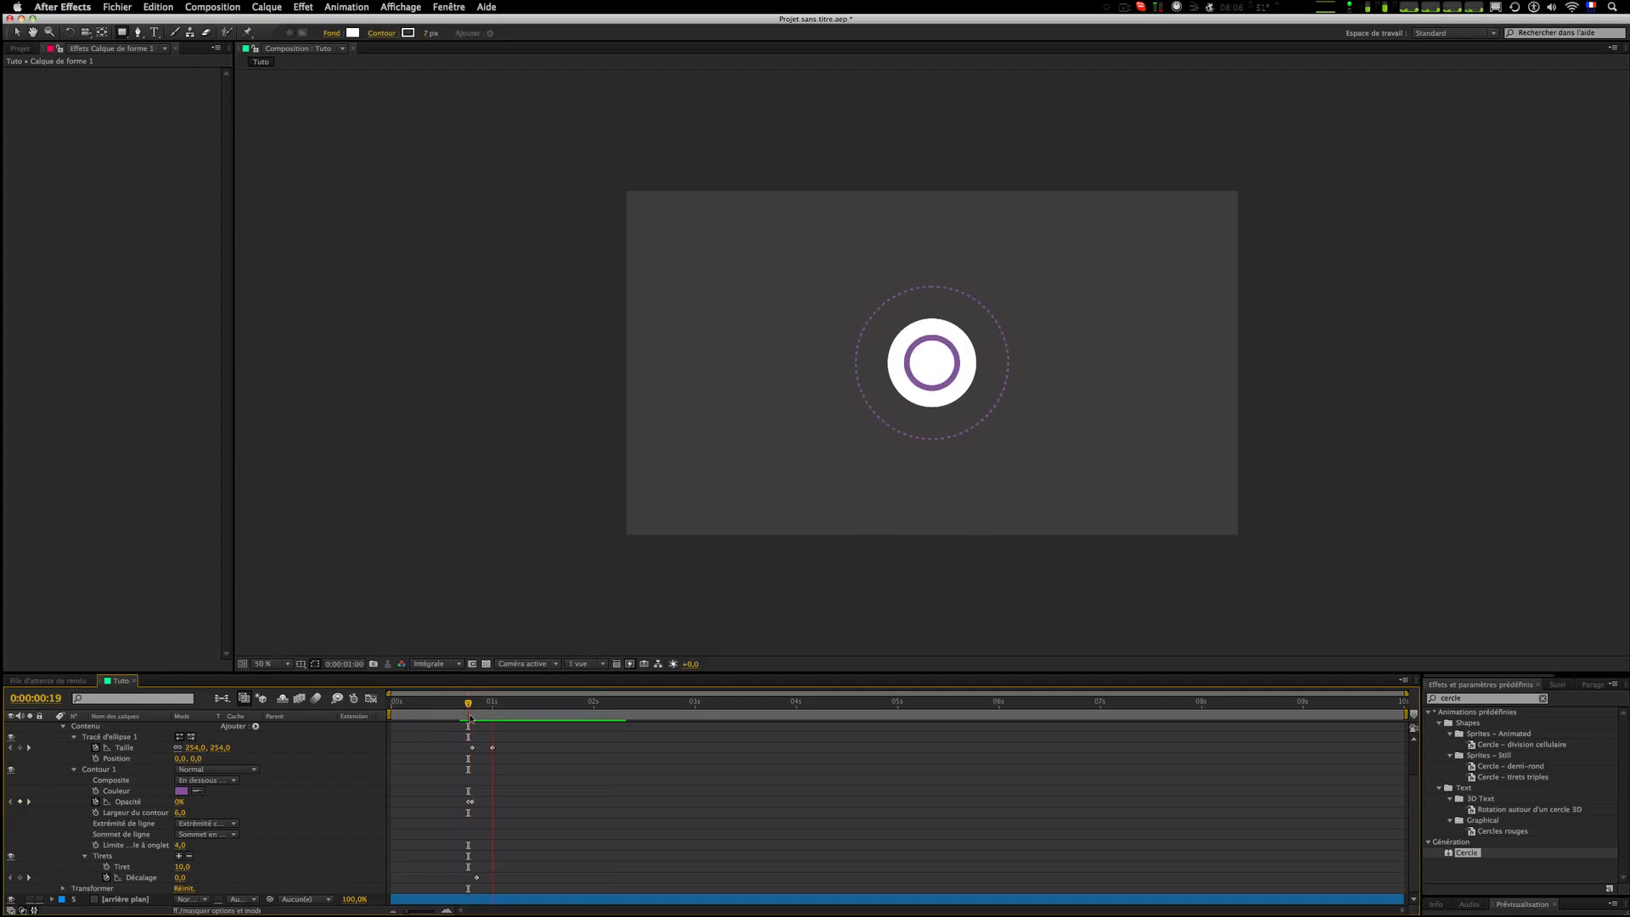
pyautogui.click(471, 718)
pyautogui.press('space')
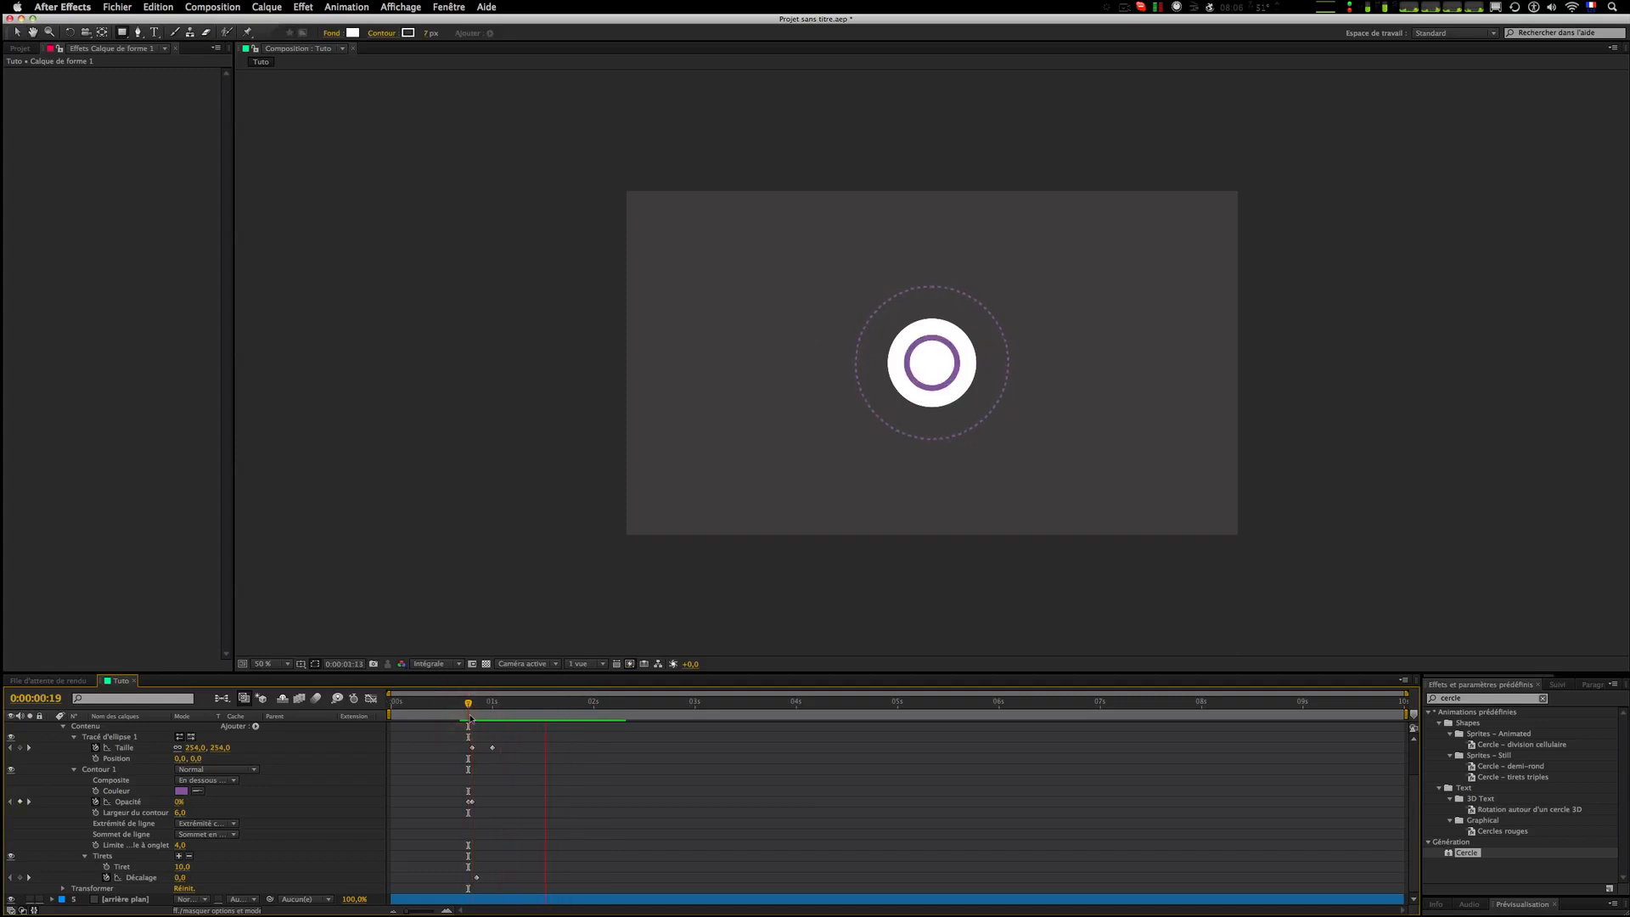
pyautogui.press('space')
pyautogui.scroll(1, 476, 772)
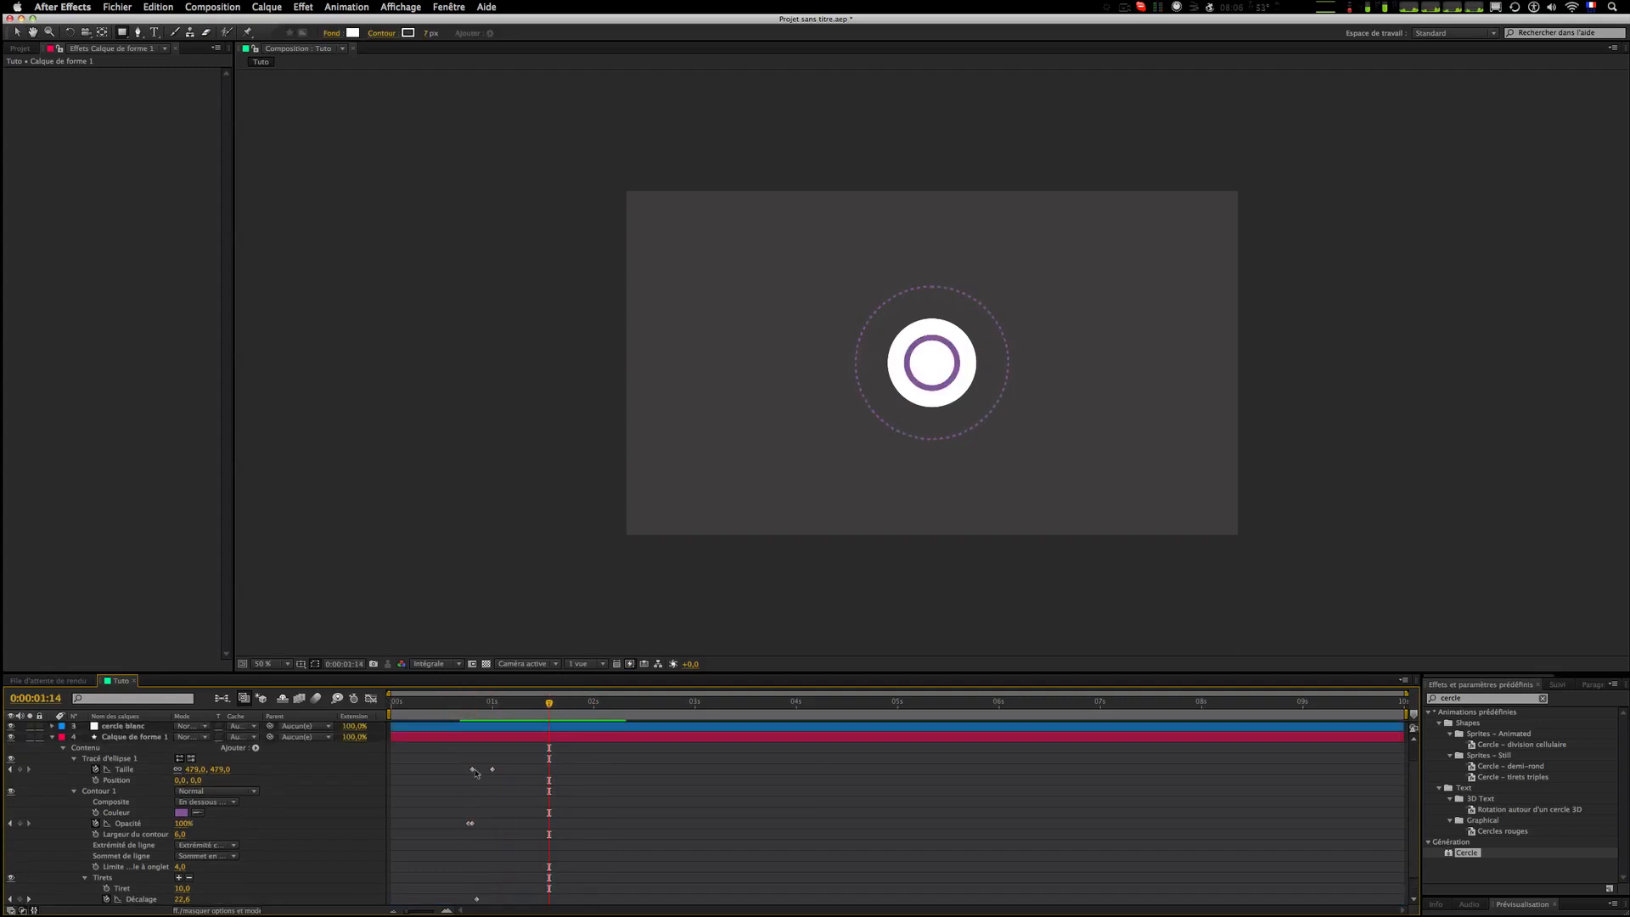
# Step: Move the ellipse size's end keyframe to 1:03 and apply Easy Ease In to it
pyautogui.moveTo(467, 705); pyautogui.dragTo(473, 705)
pyautogui.click(491, 708)
pyautogui.moveTo(493, 709); pyautogui.dragTo(501, 709)
pyautogui.click(497, 770)
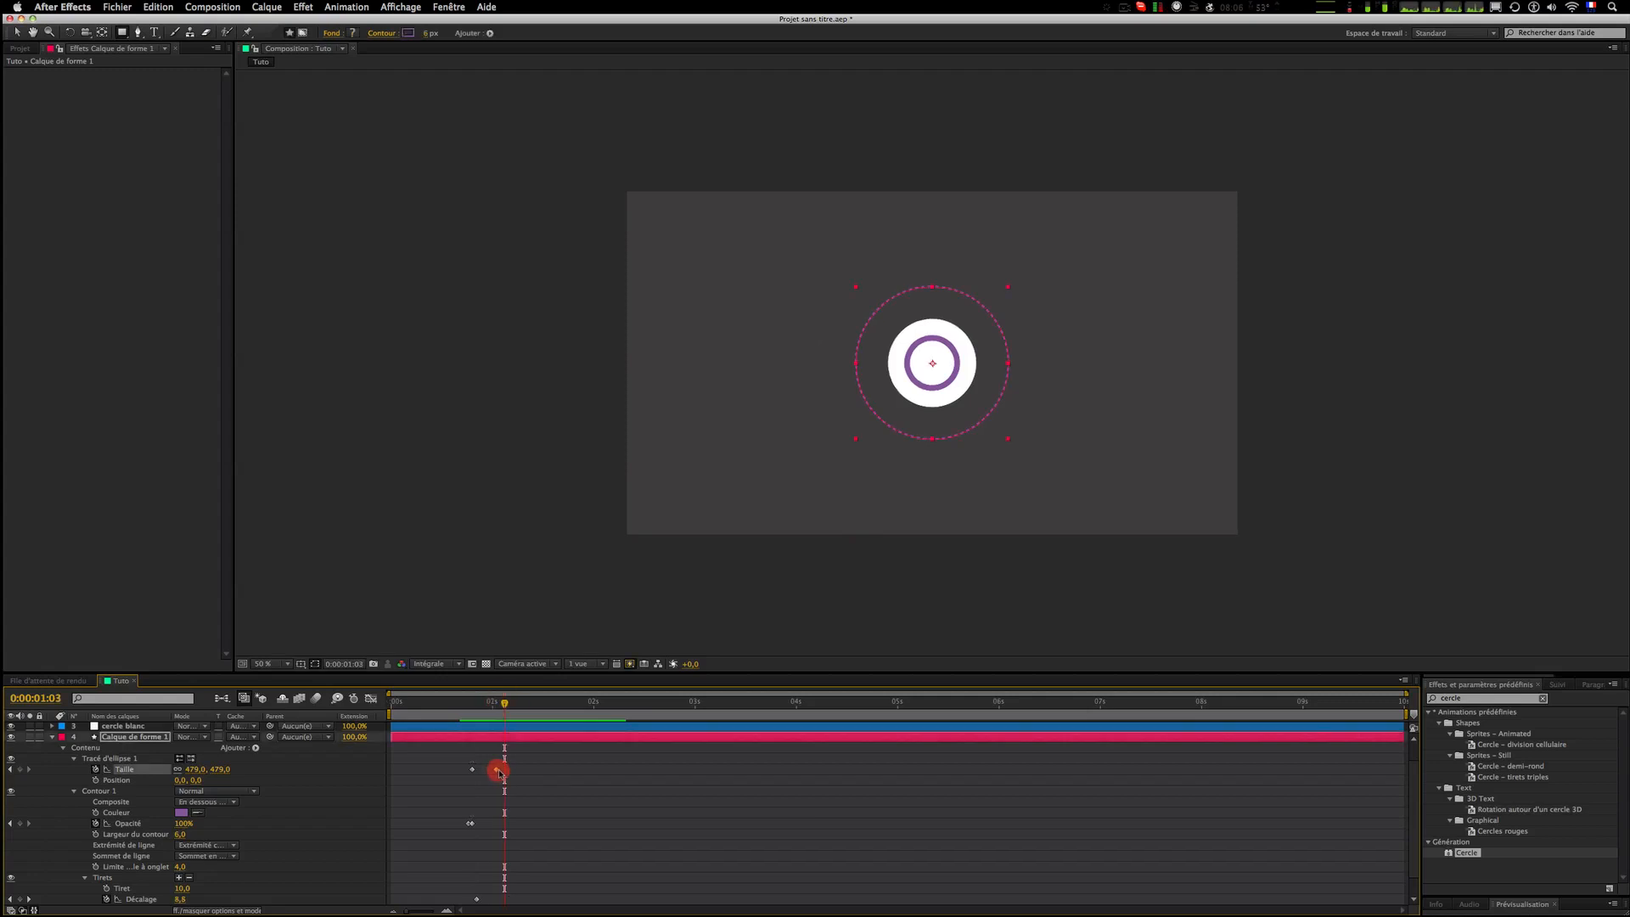
pyautogui.moveTo(499, 773); pyautogui.dragTo(504, 771)
pyautogui.rightClick(506, 772)
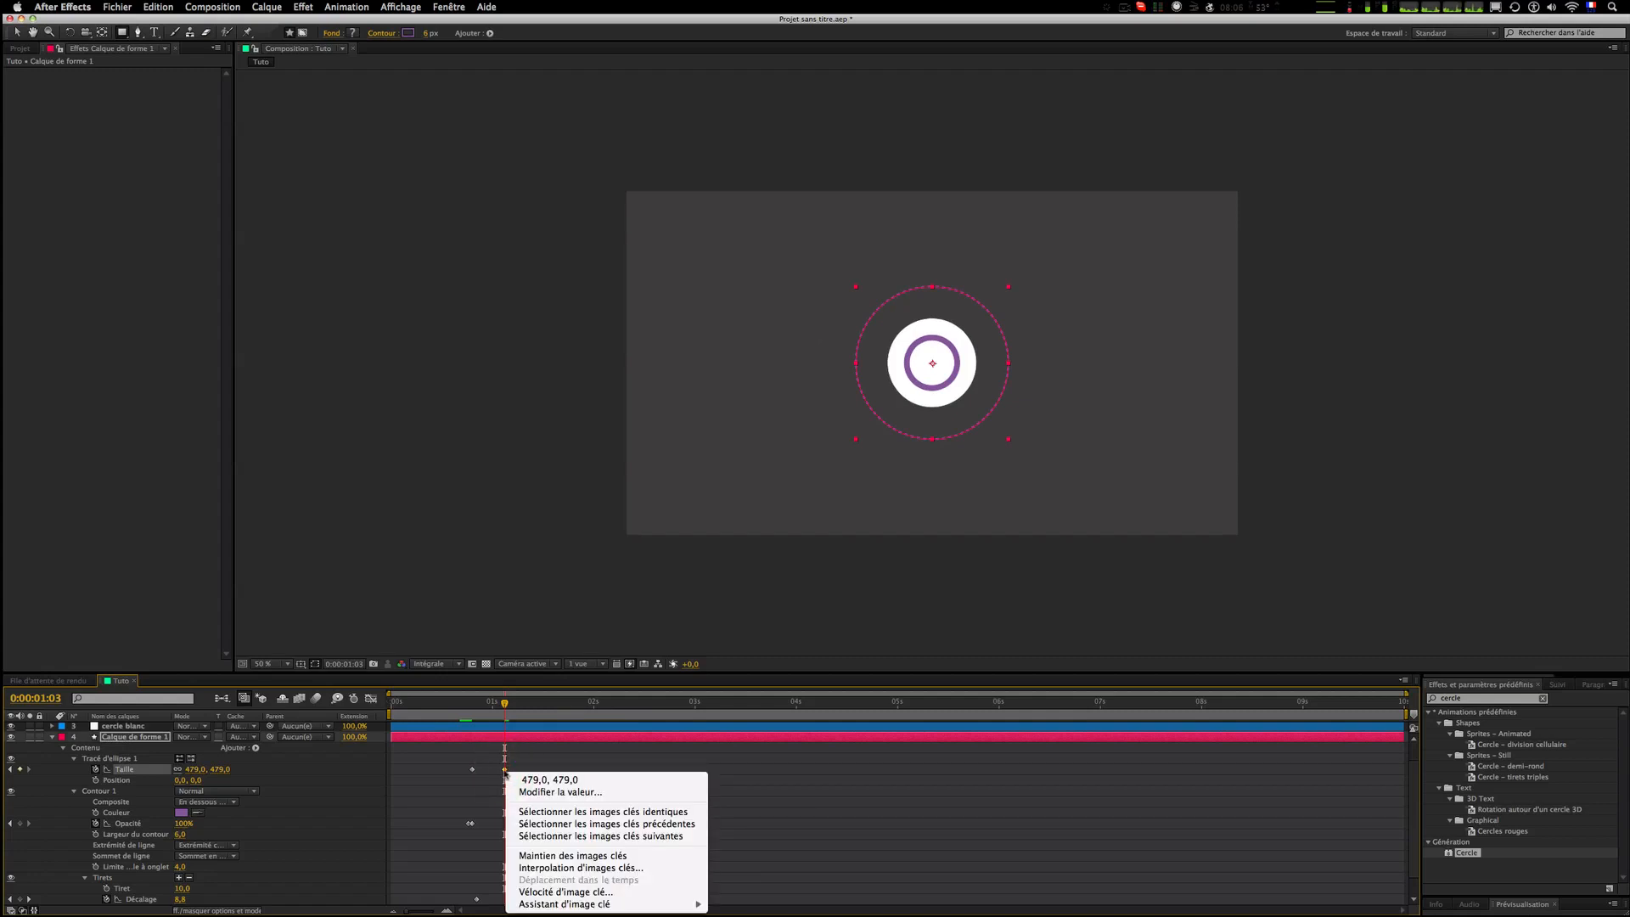
pyautogui.moveTo(581, 905)
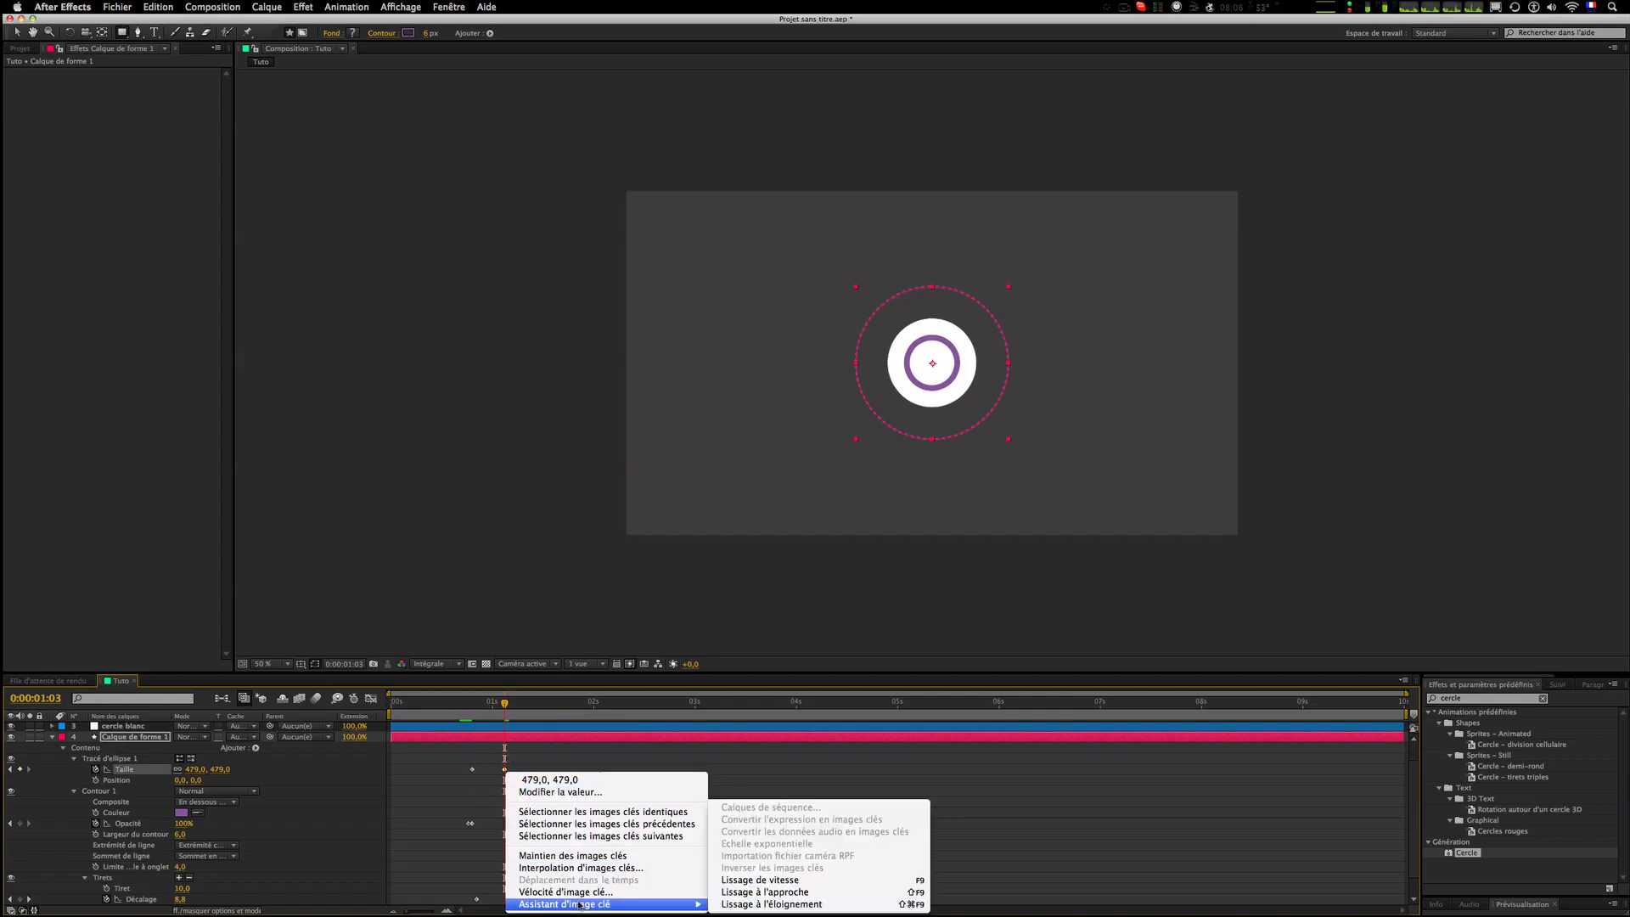
pyautogui.click(743, 894)
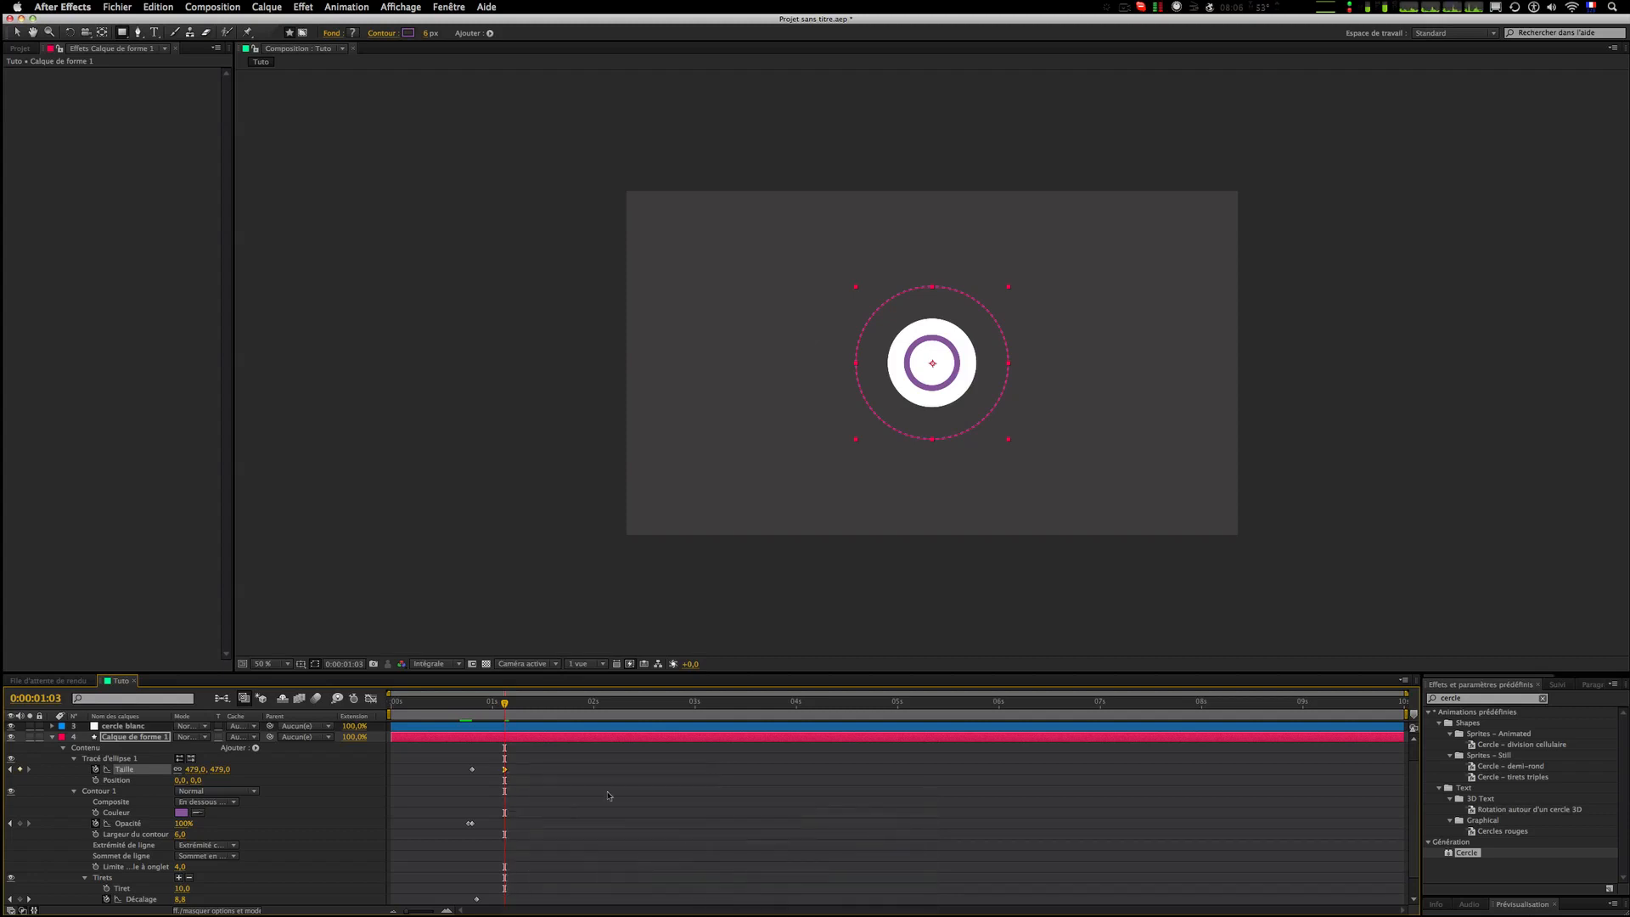
pyautogui.click(608, 788)
# Step: Preview the whole intro animation from the start
pyautogui.click(468, 702)
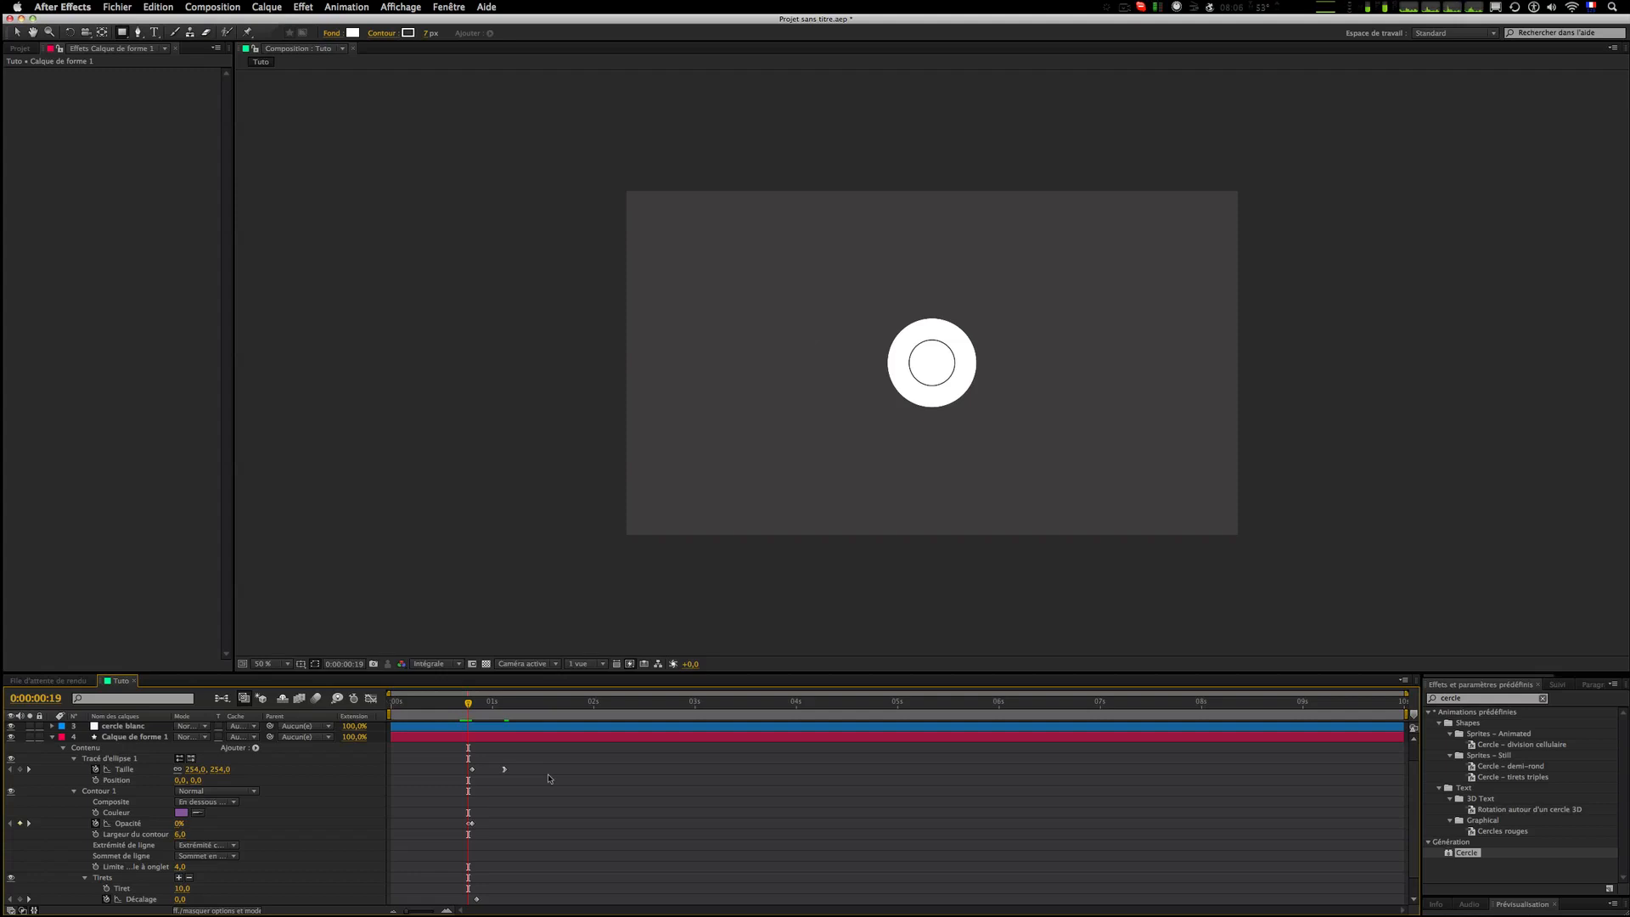
pyautogui.press('space')
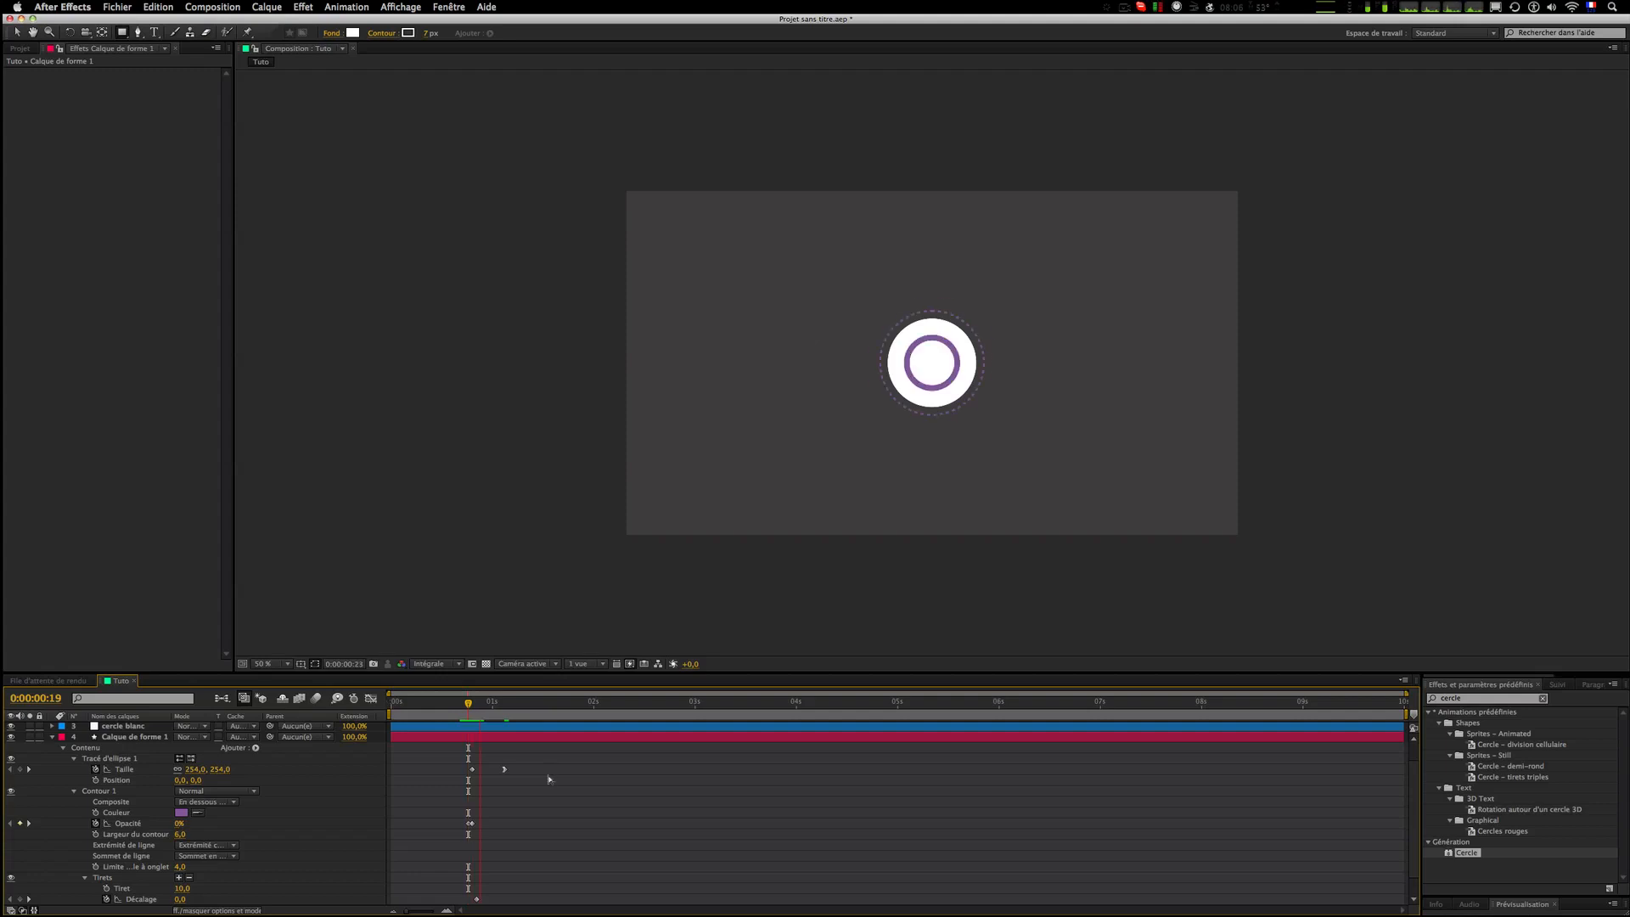
pyautogui.click(457, 705)
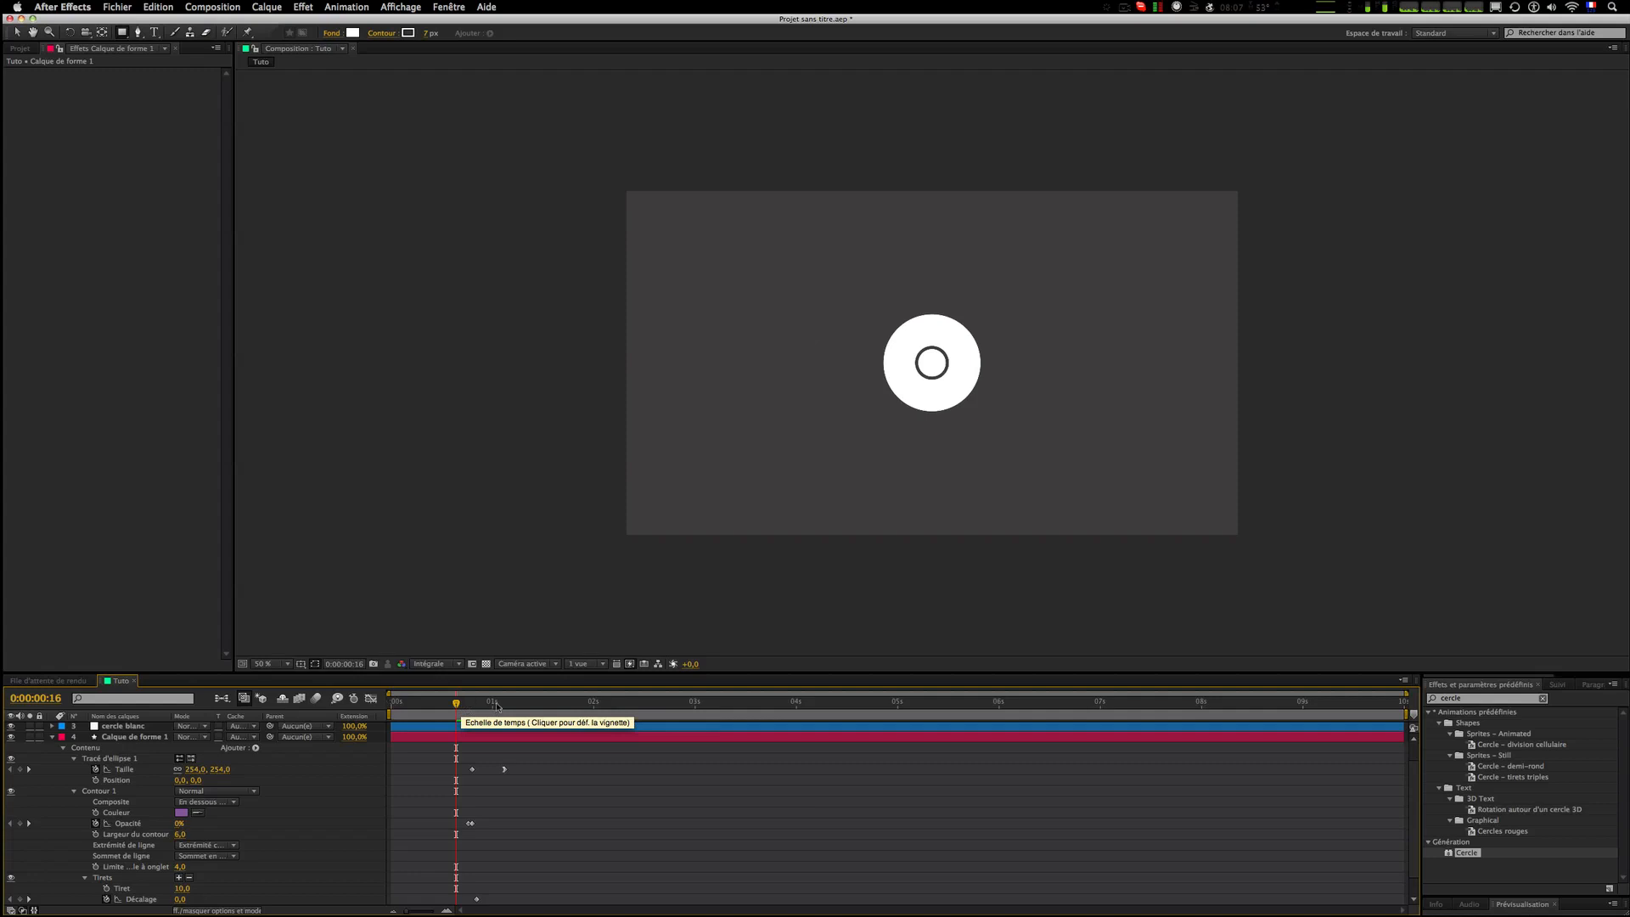
pyautogui.press('KP_0')
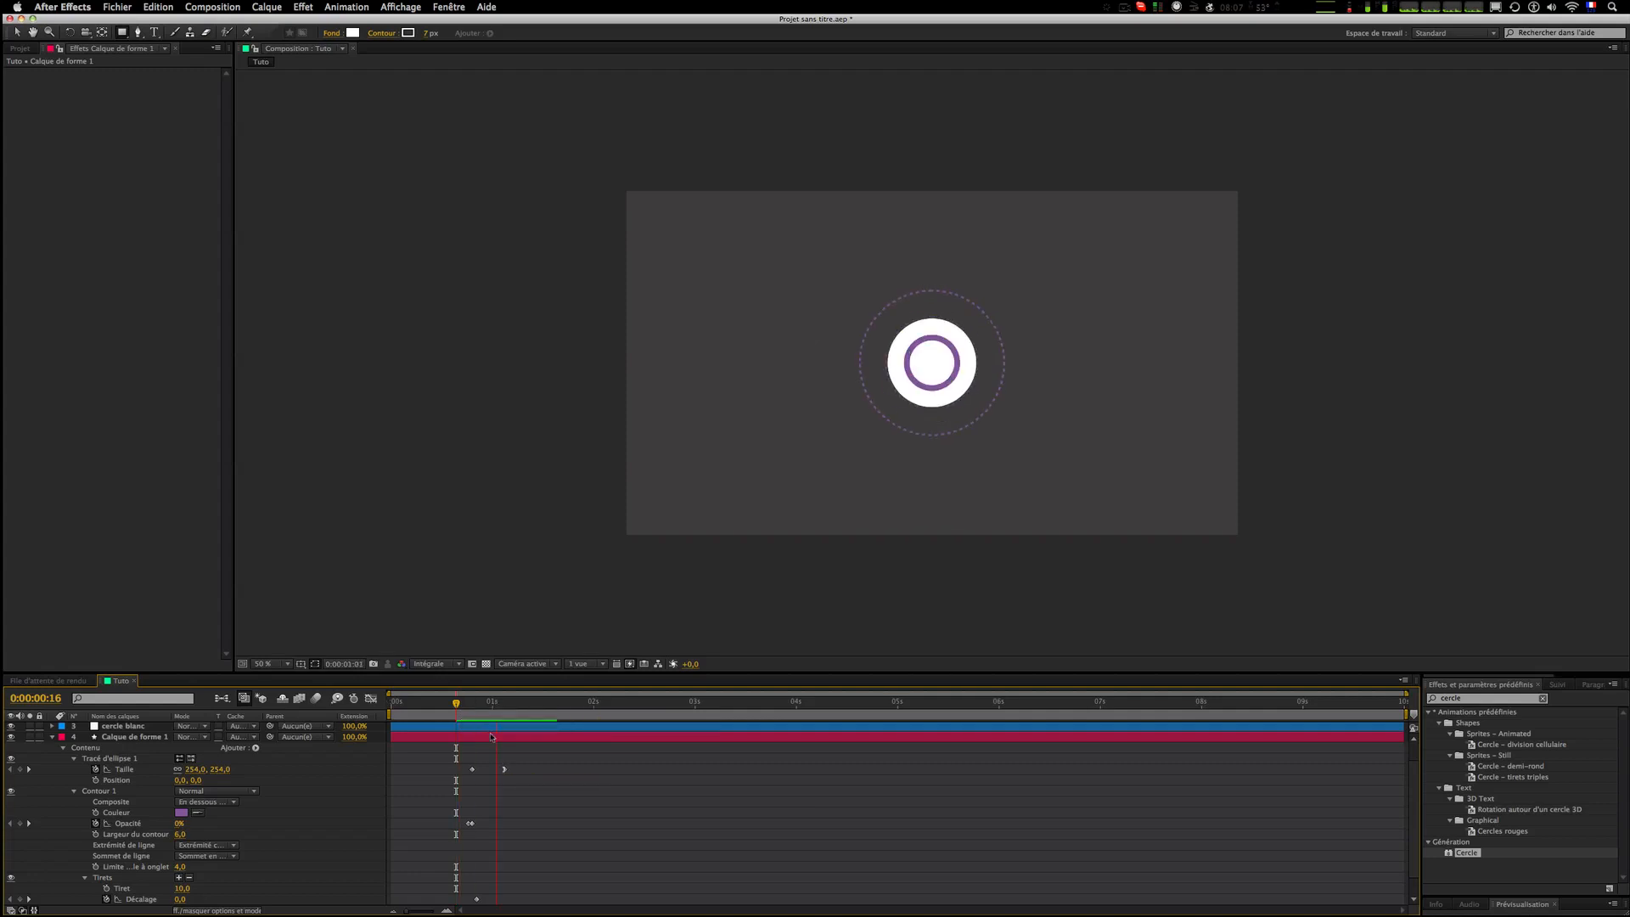
pyautogui.press('KP_0')
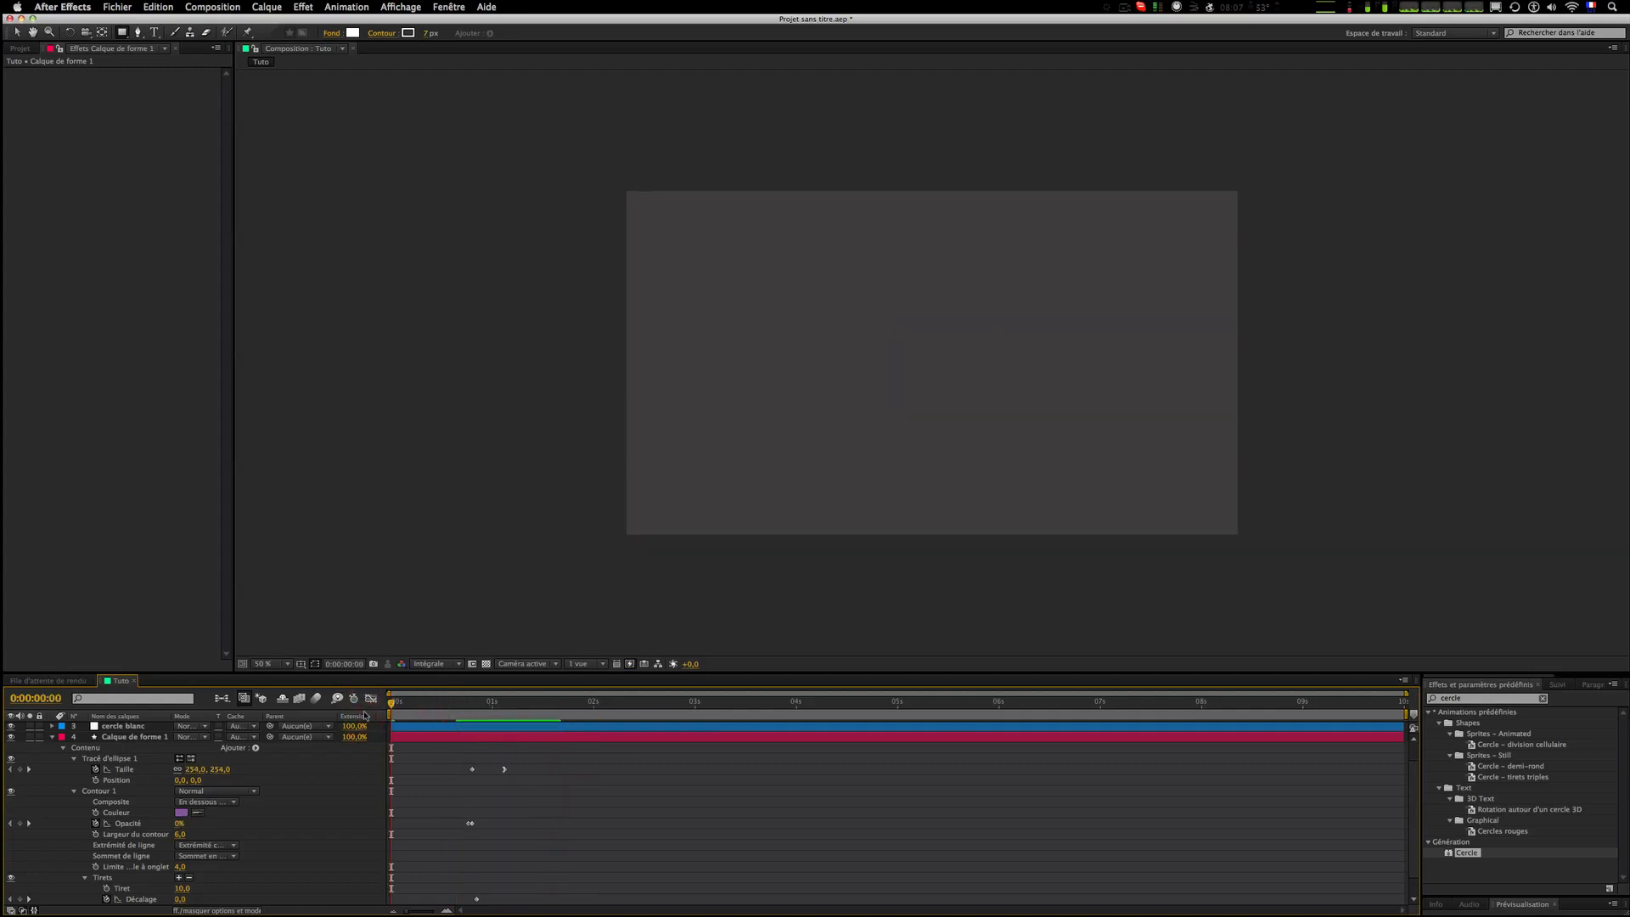
pyautogui.press('KP_0')
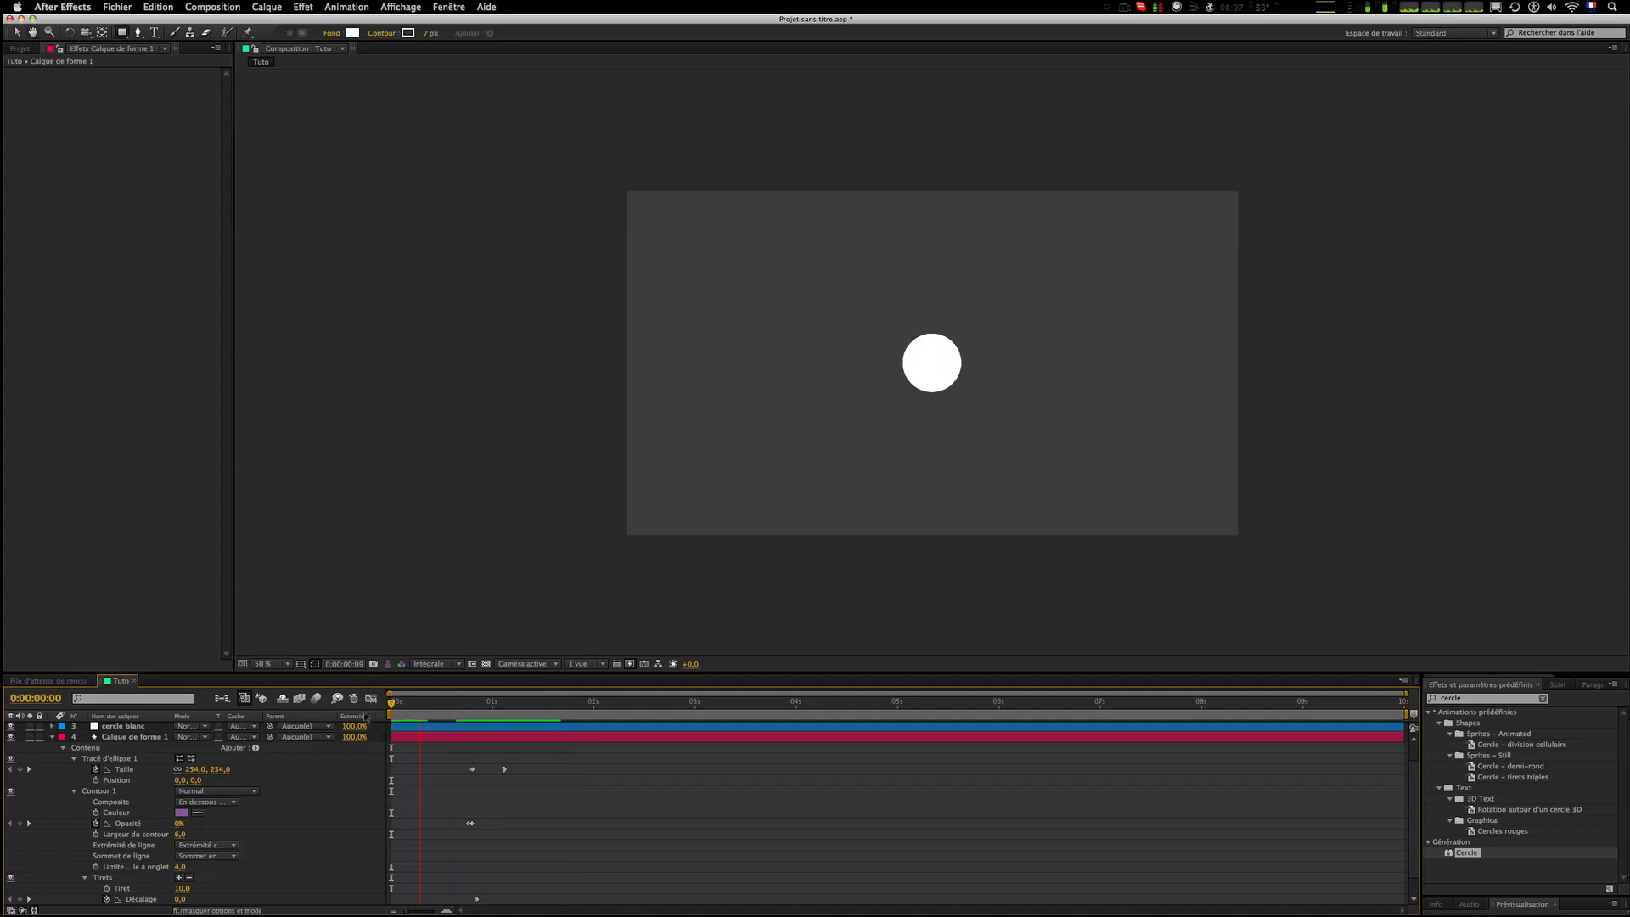
pyautogui.press('KP_0')
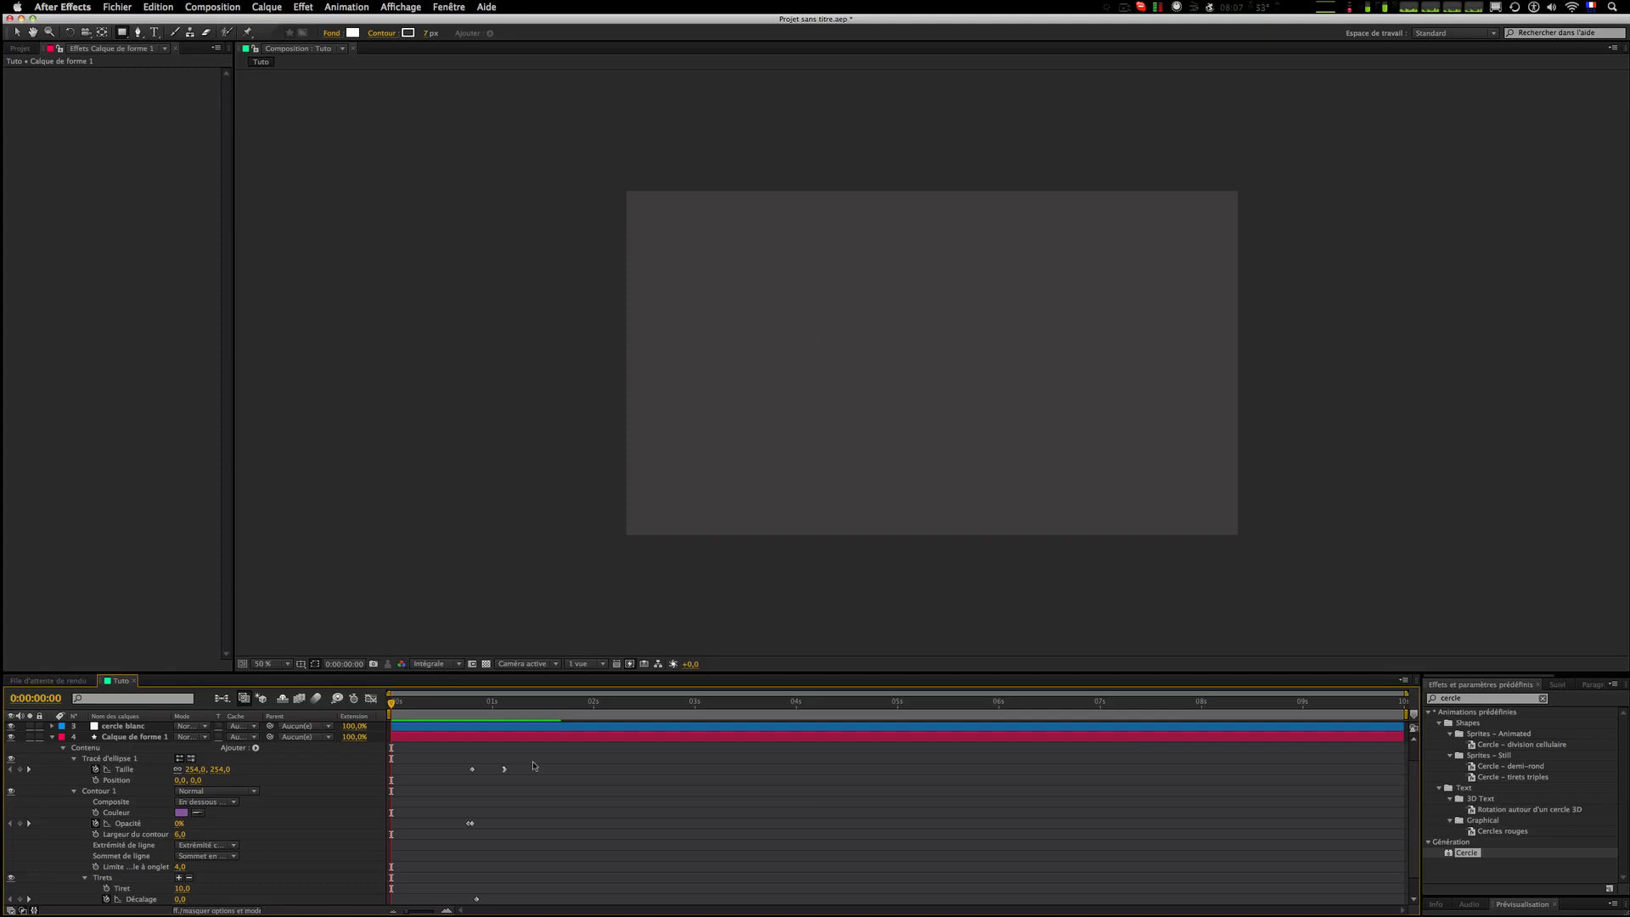
pyautogui.press('KP_0')
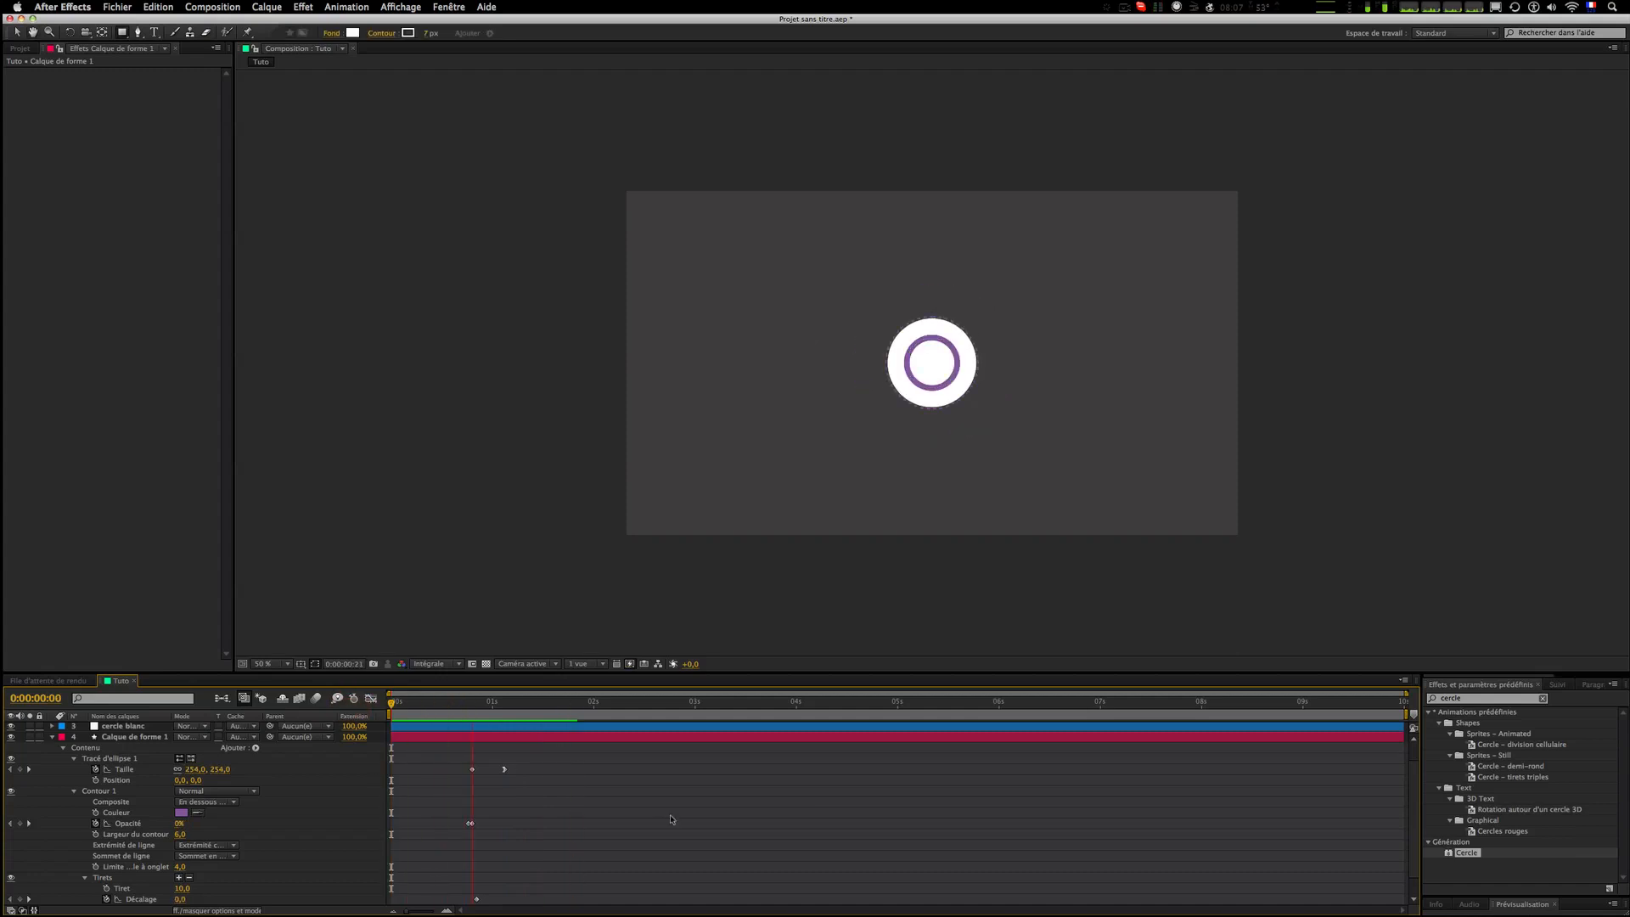
pyautogui.press('space')
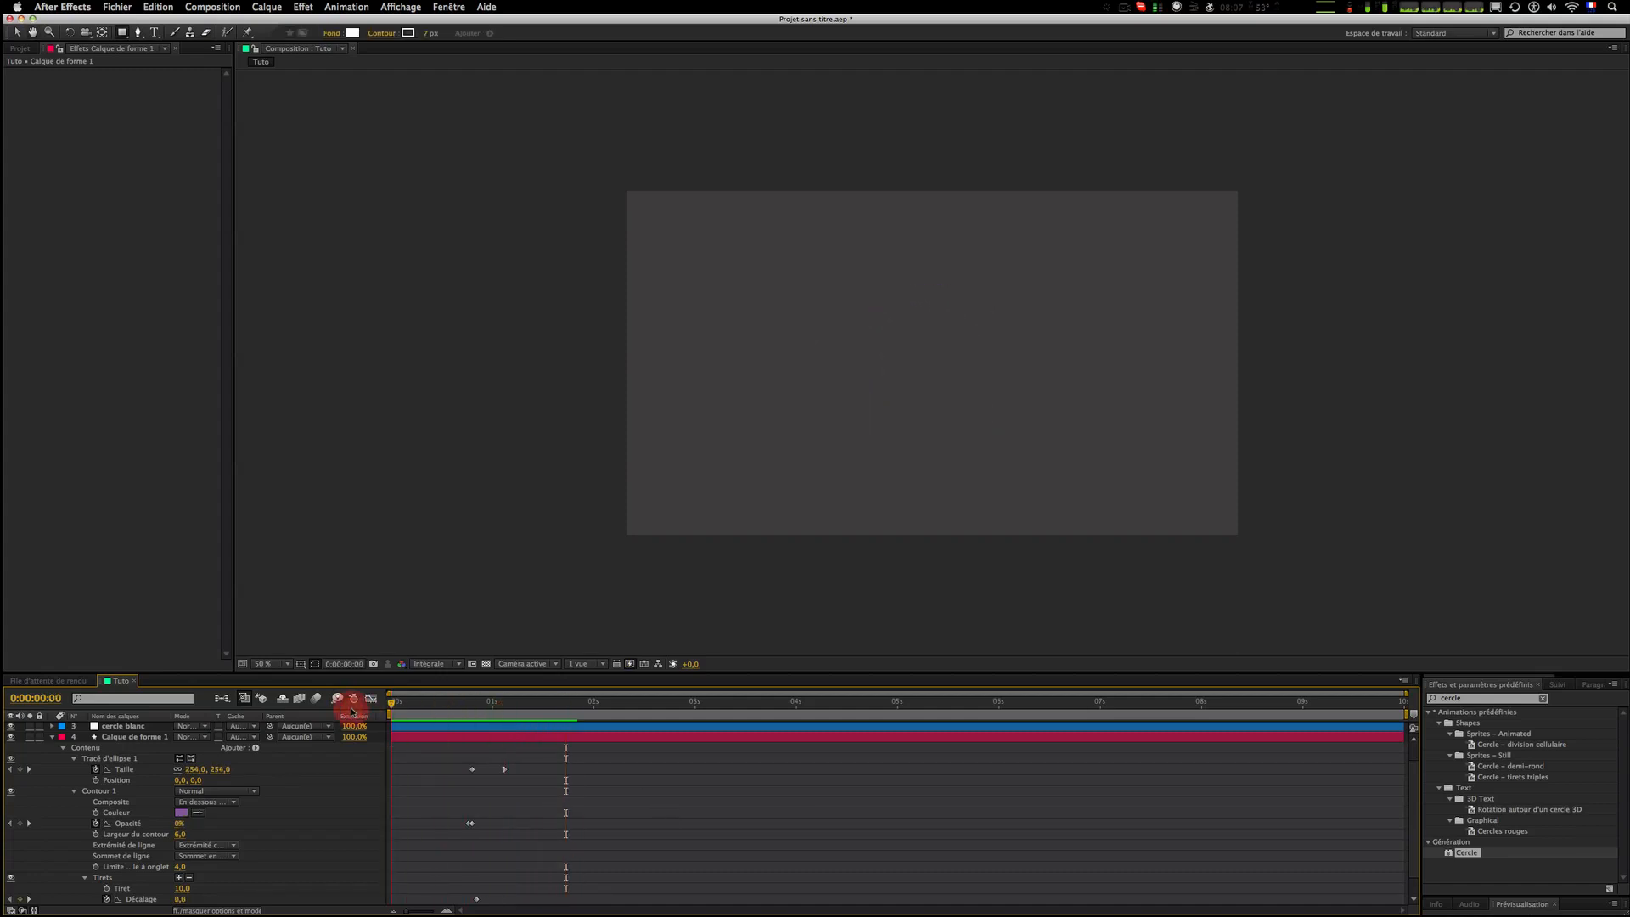
pyautogui.press('space')
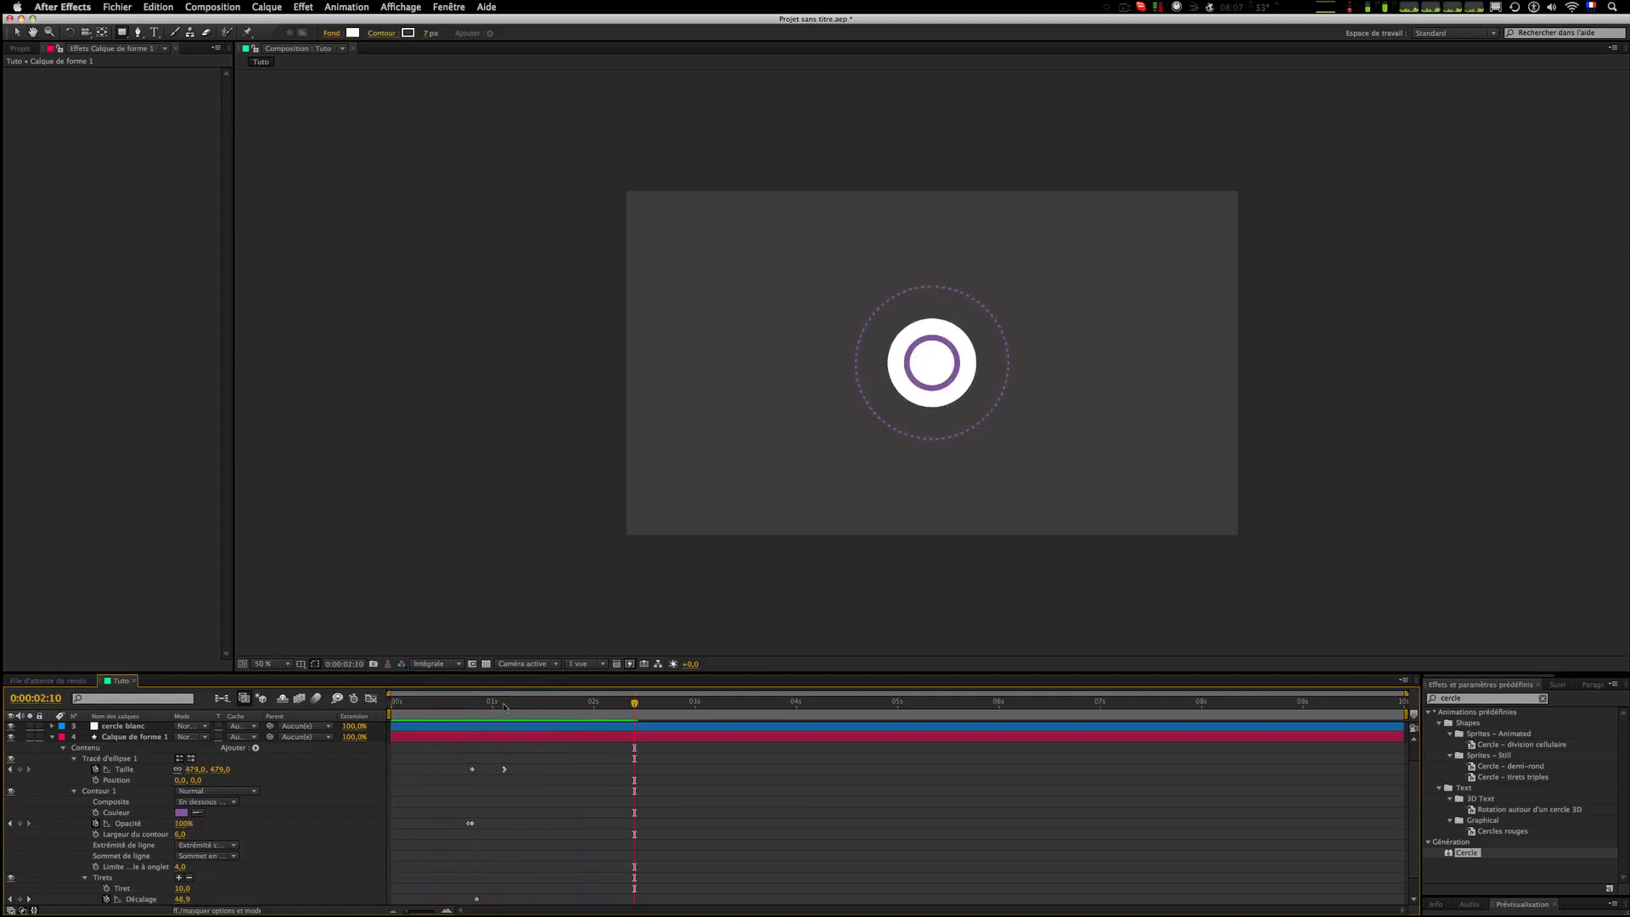
pyautogui.click(370, 708)
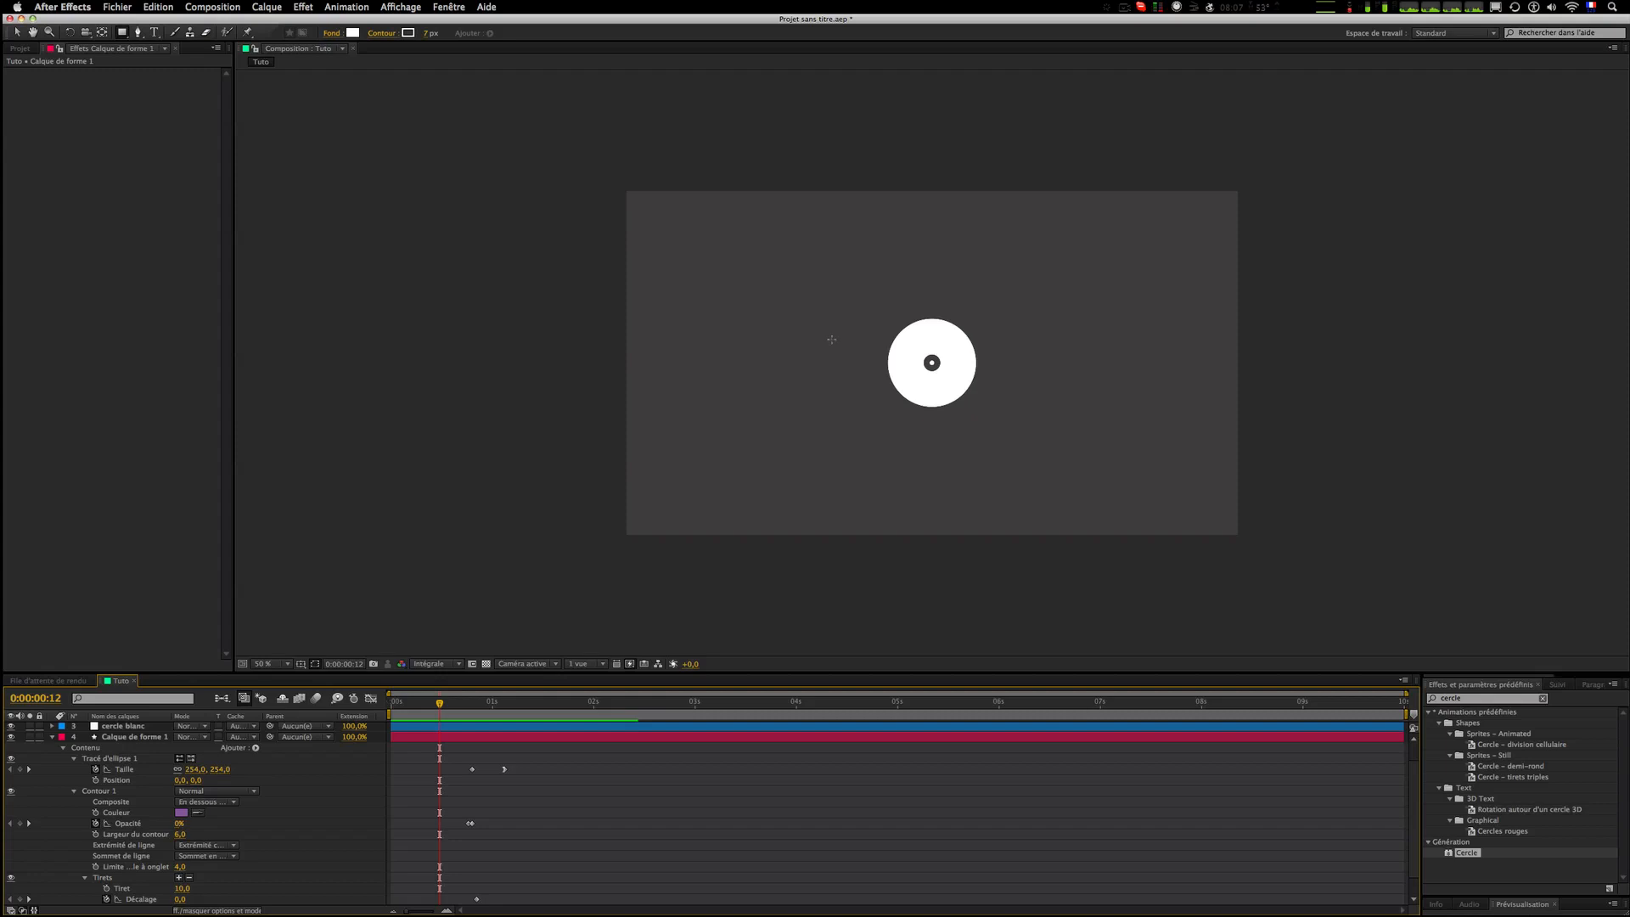
# Step: Inspect the ellipse size's end keyframe and scrub the ring's growth to frame 24
pyautogui.click(504, 769)
pyautogui.click(546, 793)
pyautogui.click(477, 702)
pyautogui.moveTo(477, 702)
pyautogui.mouseDown()
pyautogui.moveTo(512, 703)
pyautogui.moveTo(412, 705)
pyautogui.moveTo(489, 715)
pyautogui.mouseUp()
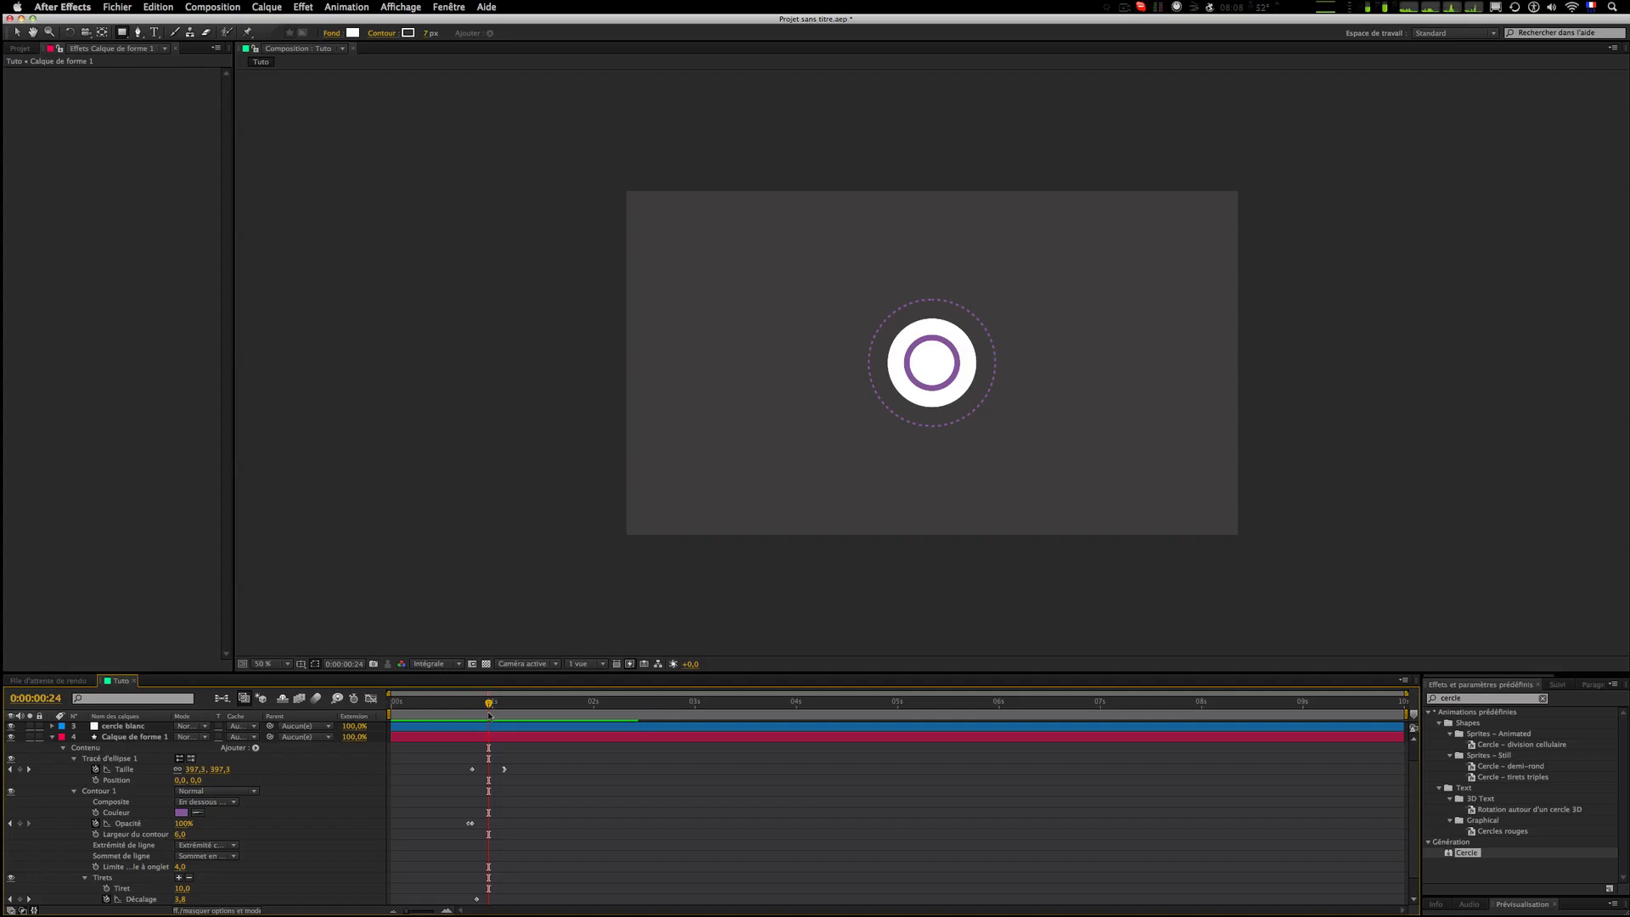
# Step: Scrub the ring animation from frame 7 to 1:10
pyautogui.moveTo(489, 715); pyautogui.dragTo(419, 716)
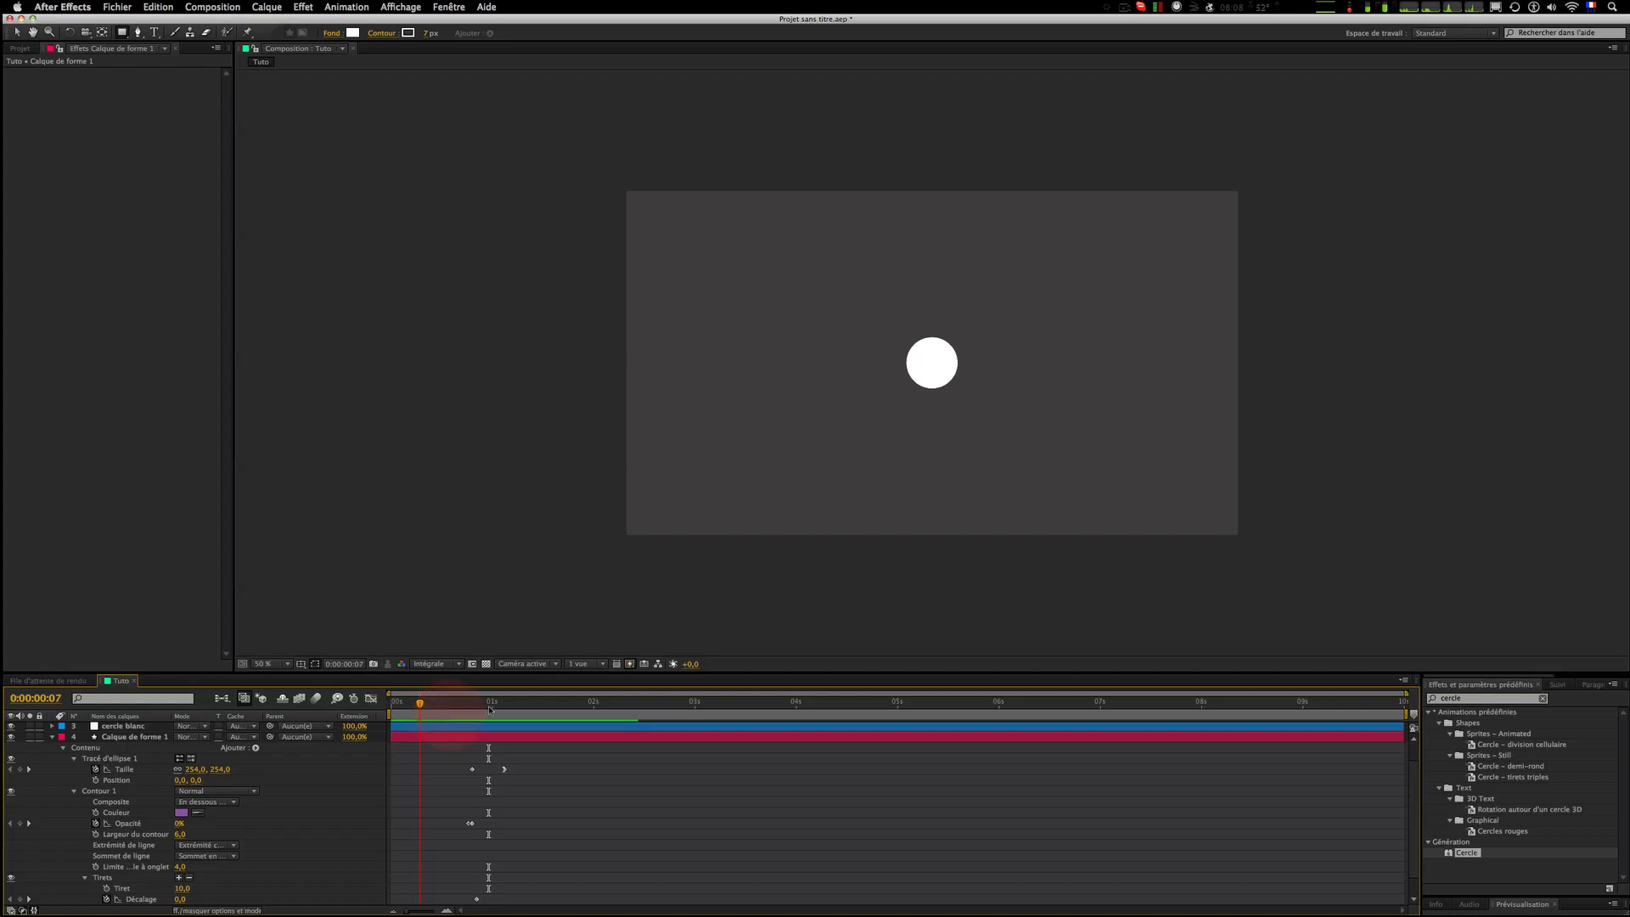
pyautogui.click(1121, 8)
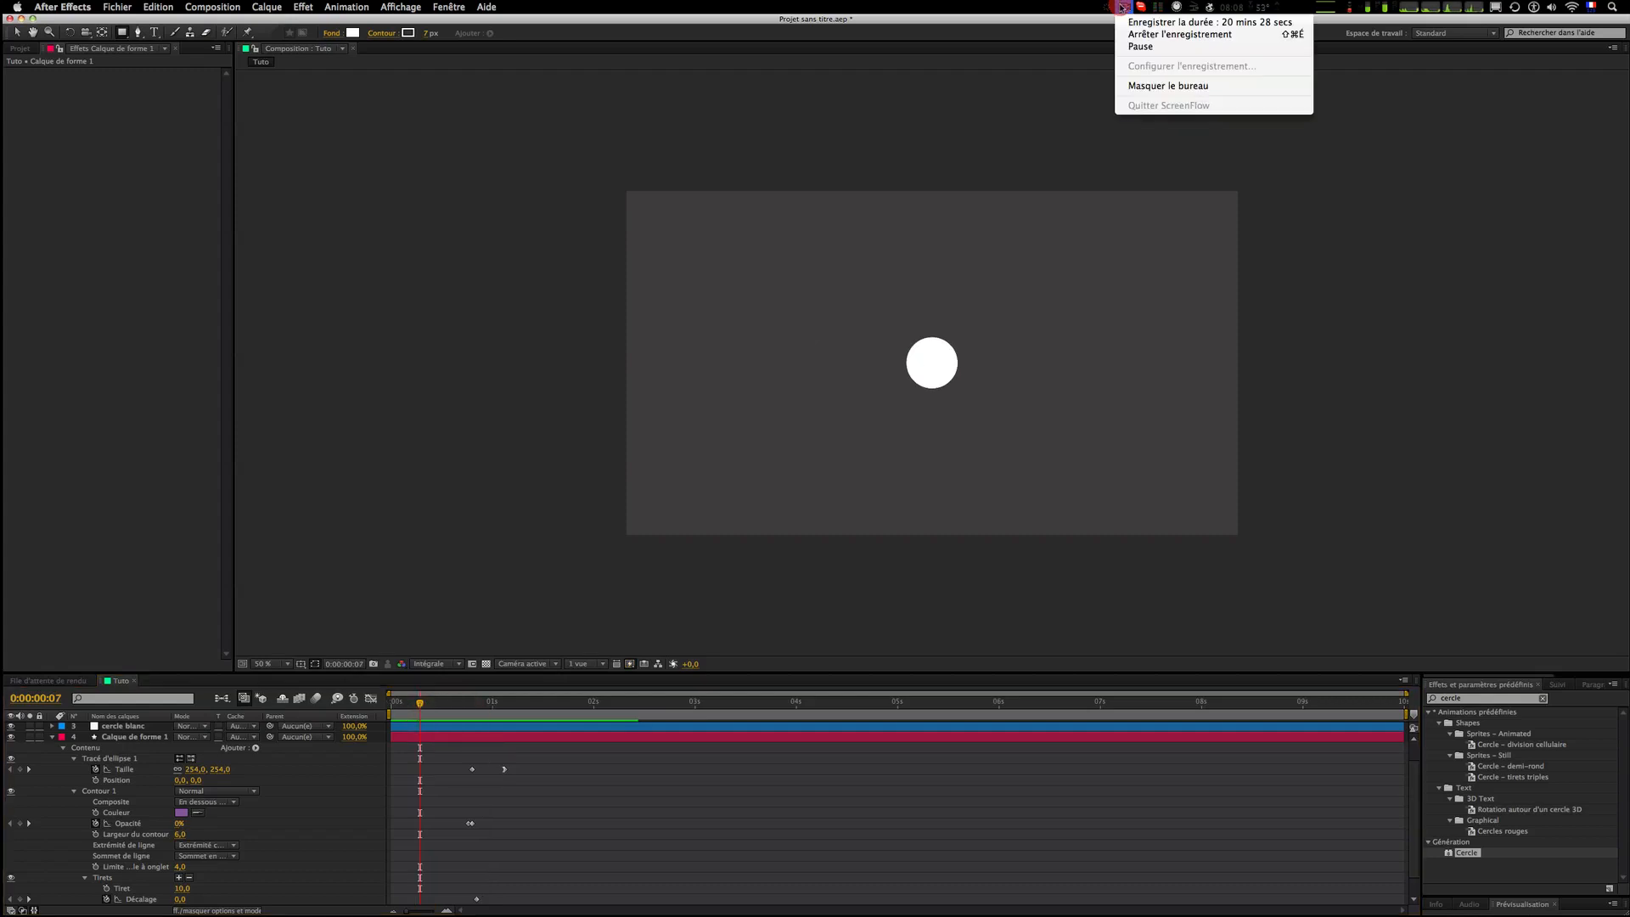
pyautogui.click(1121, 8)
pyautogui.moveTo(424, 704); pyautogui.dragTo(534, 701)
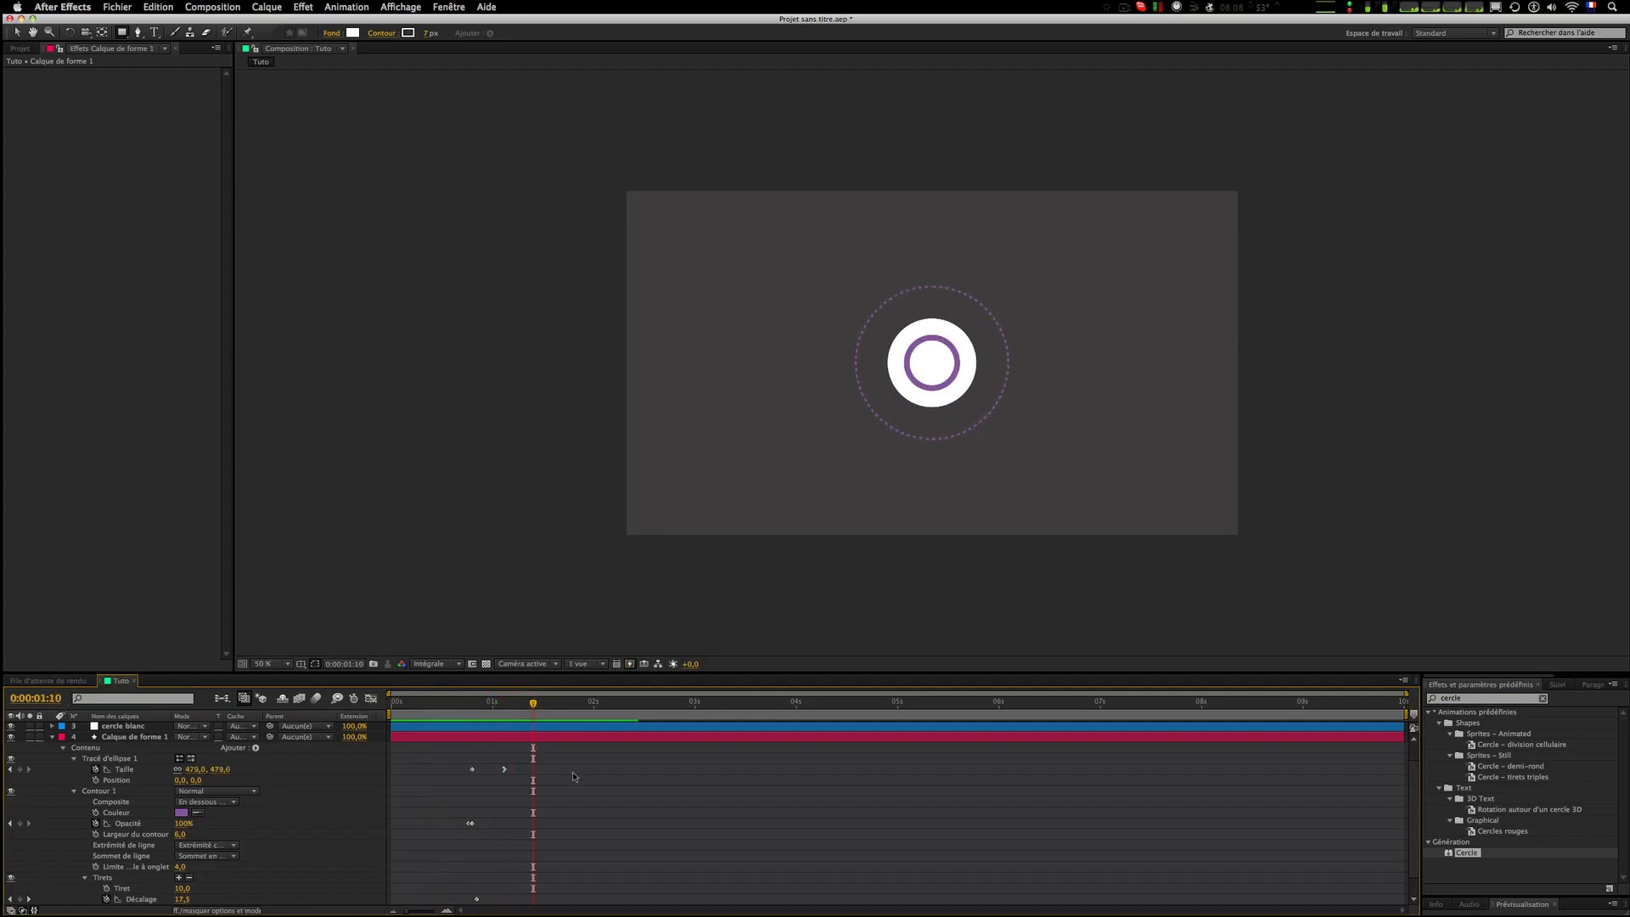
pyautogui.click(273, 6)
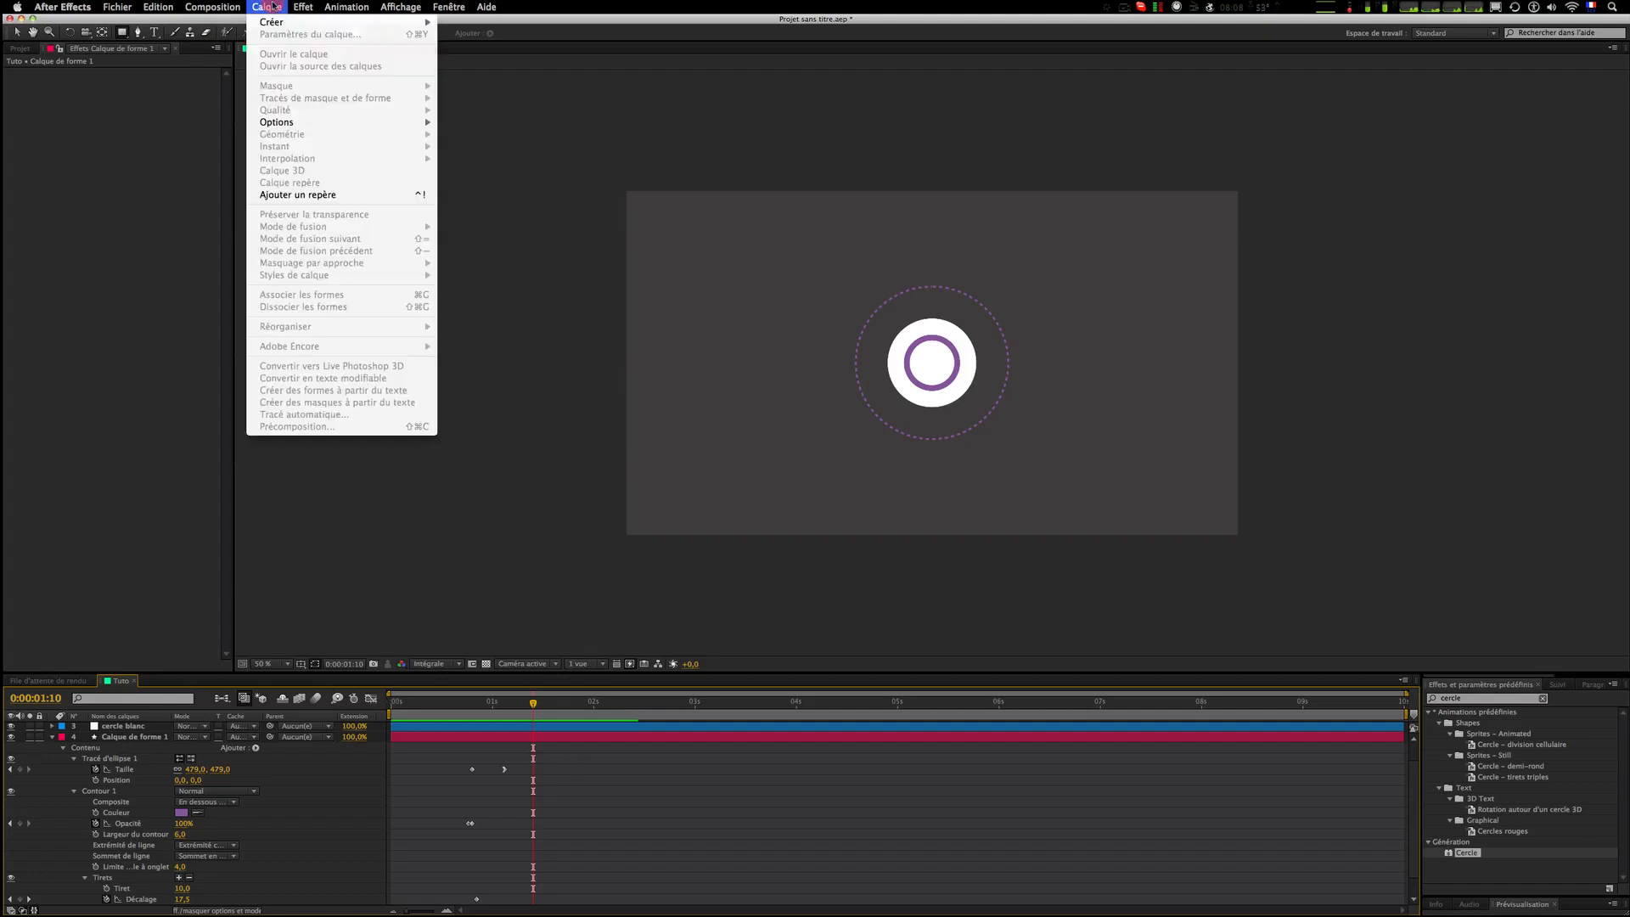
pyautogui.moveTo(272, 22)
pyautogui.click(463, 39)
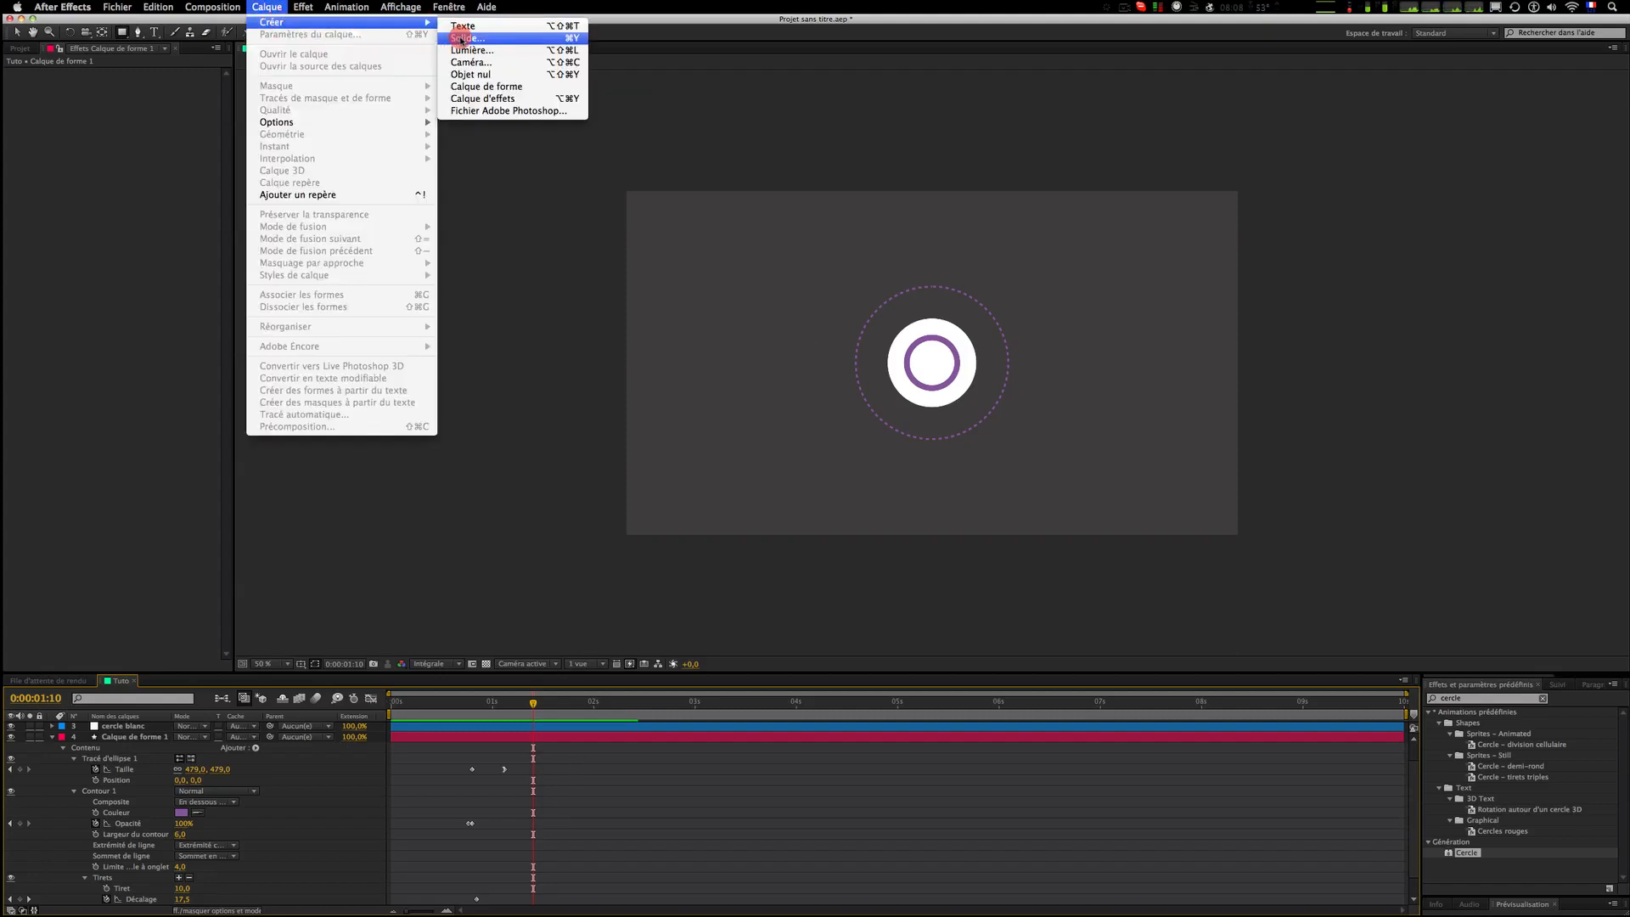
pyautogui.moveTo(461, 40); pyautogui.dragTo(589, 742)
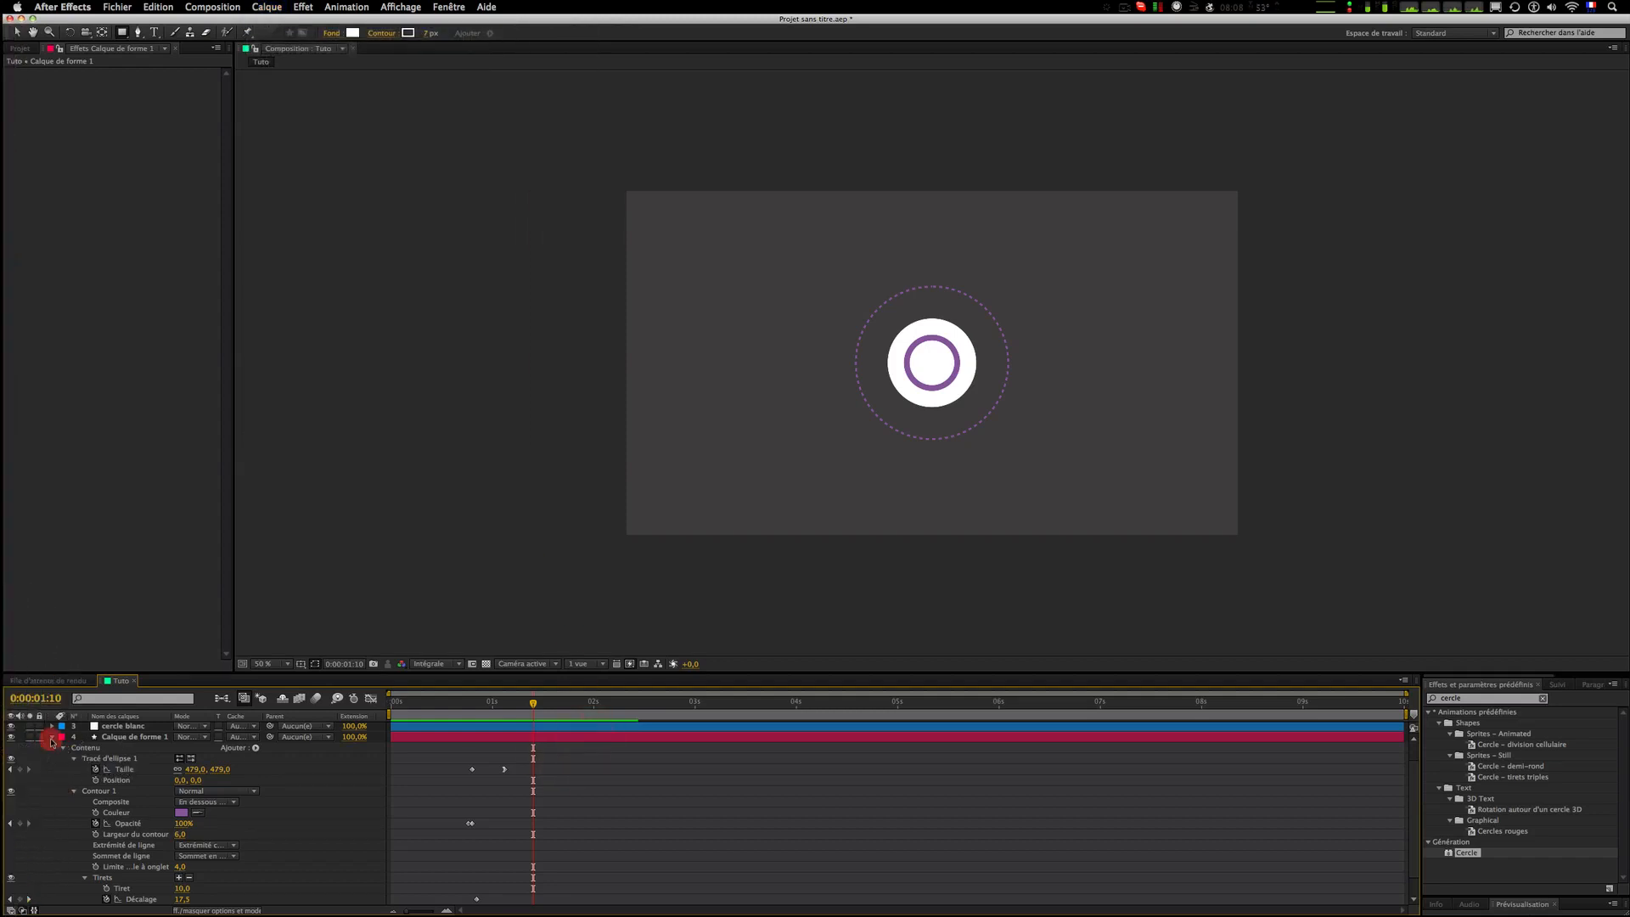
# Step: Draw an S-shaped curved path with the Pen tool in the composition's upper-left area as a new shape layer
pyautogui.click(52, 737)
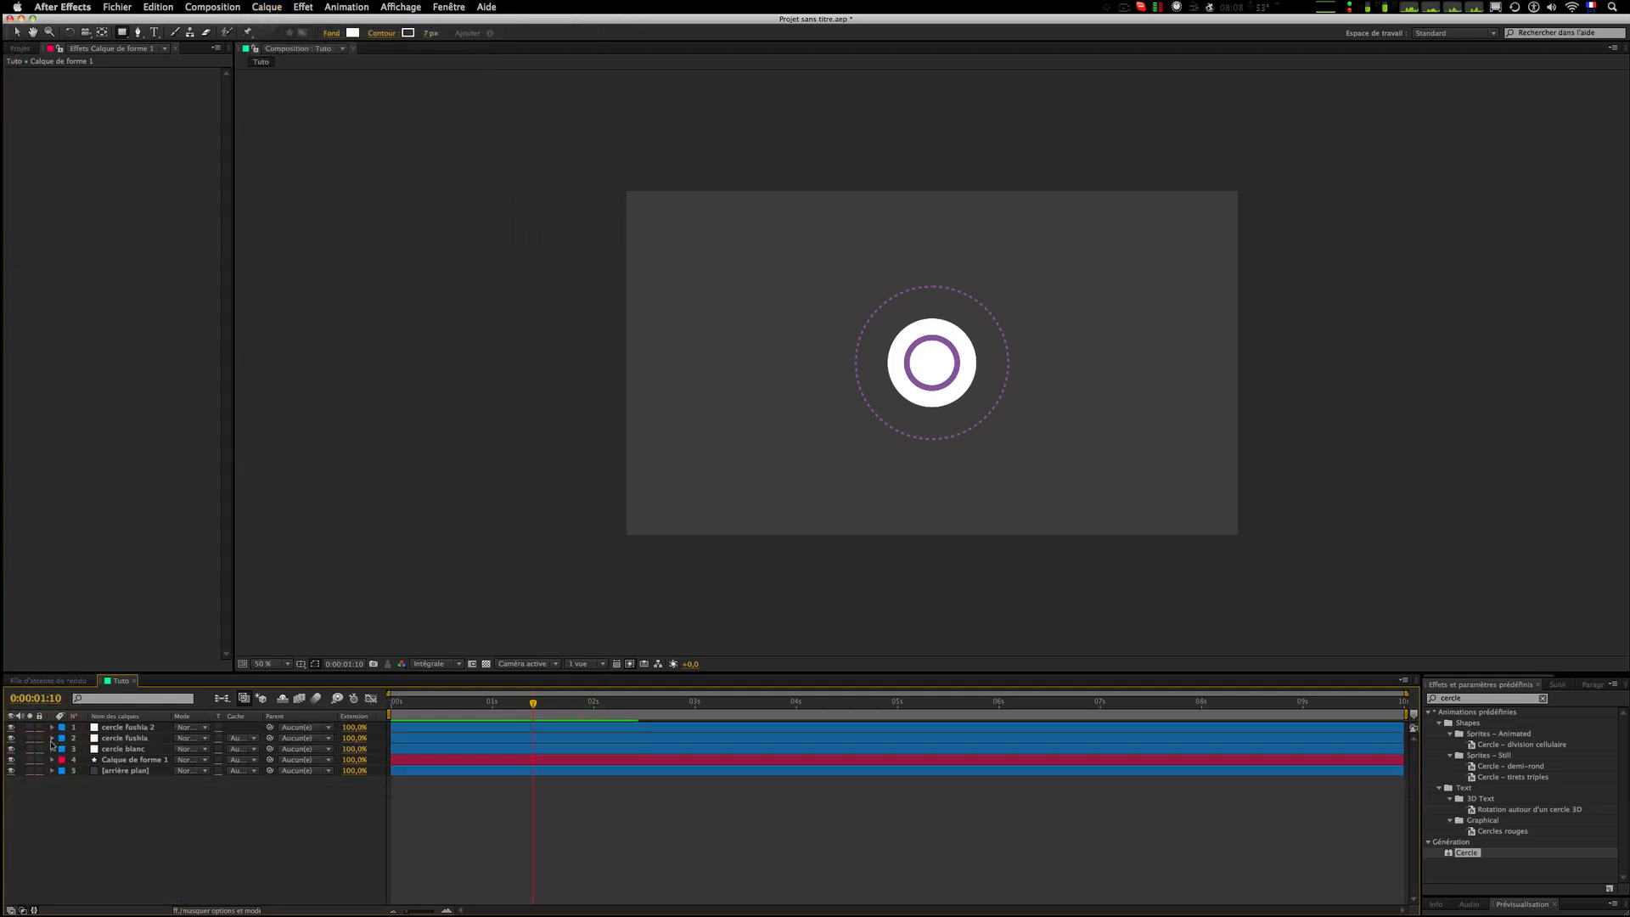
pyautogui.click(136, 34)
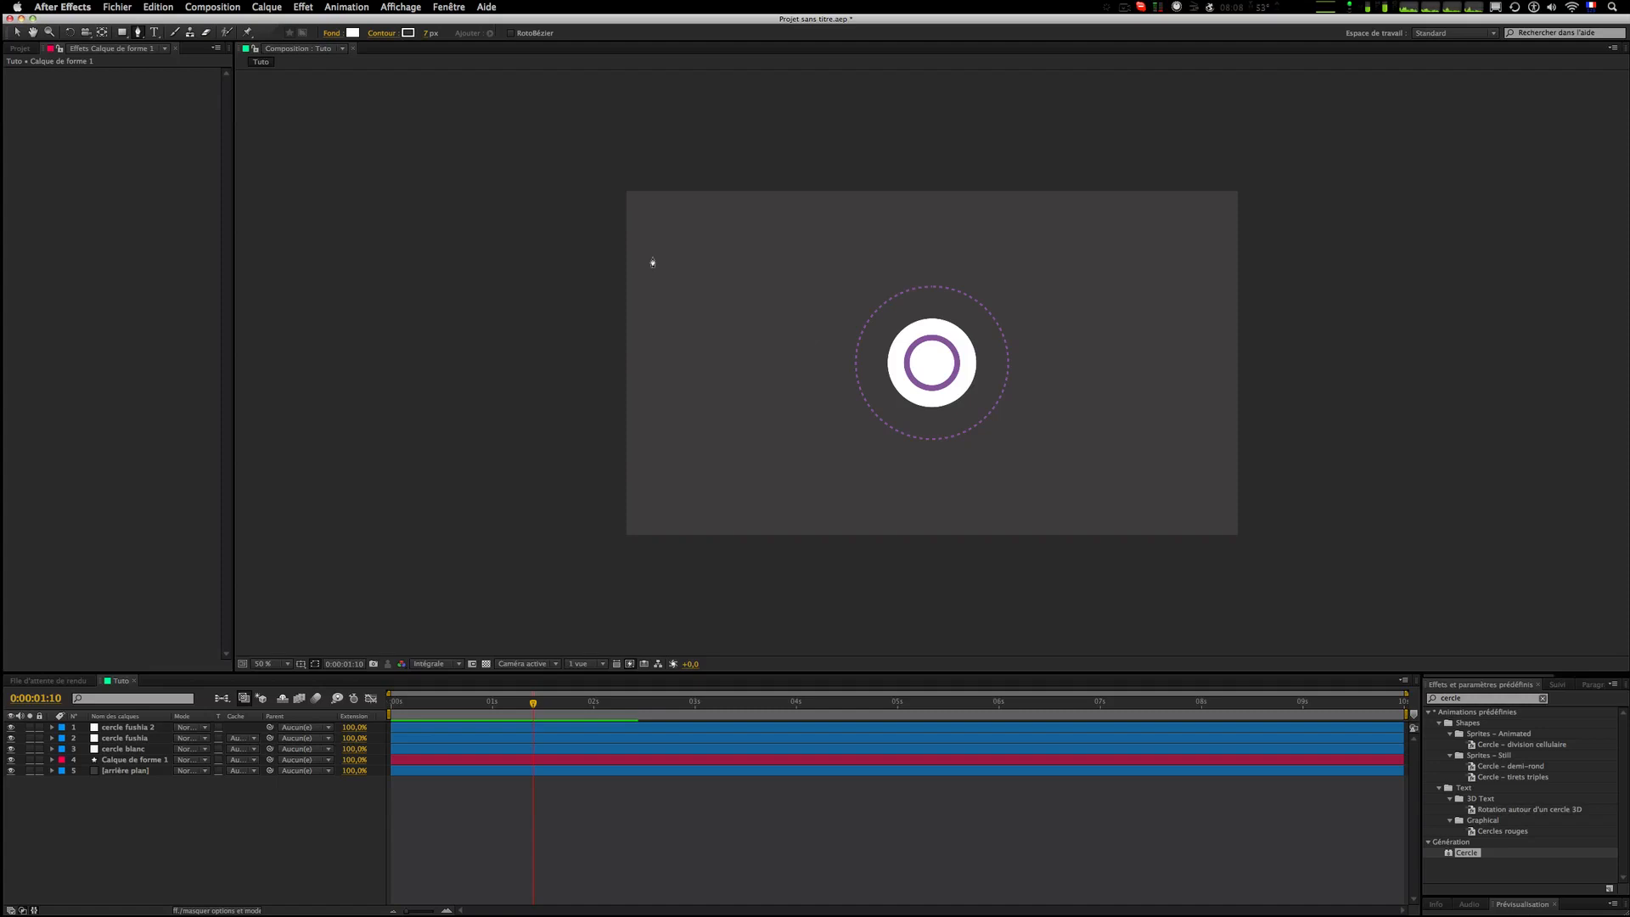
pyautogui.click(652, 256)
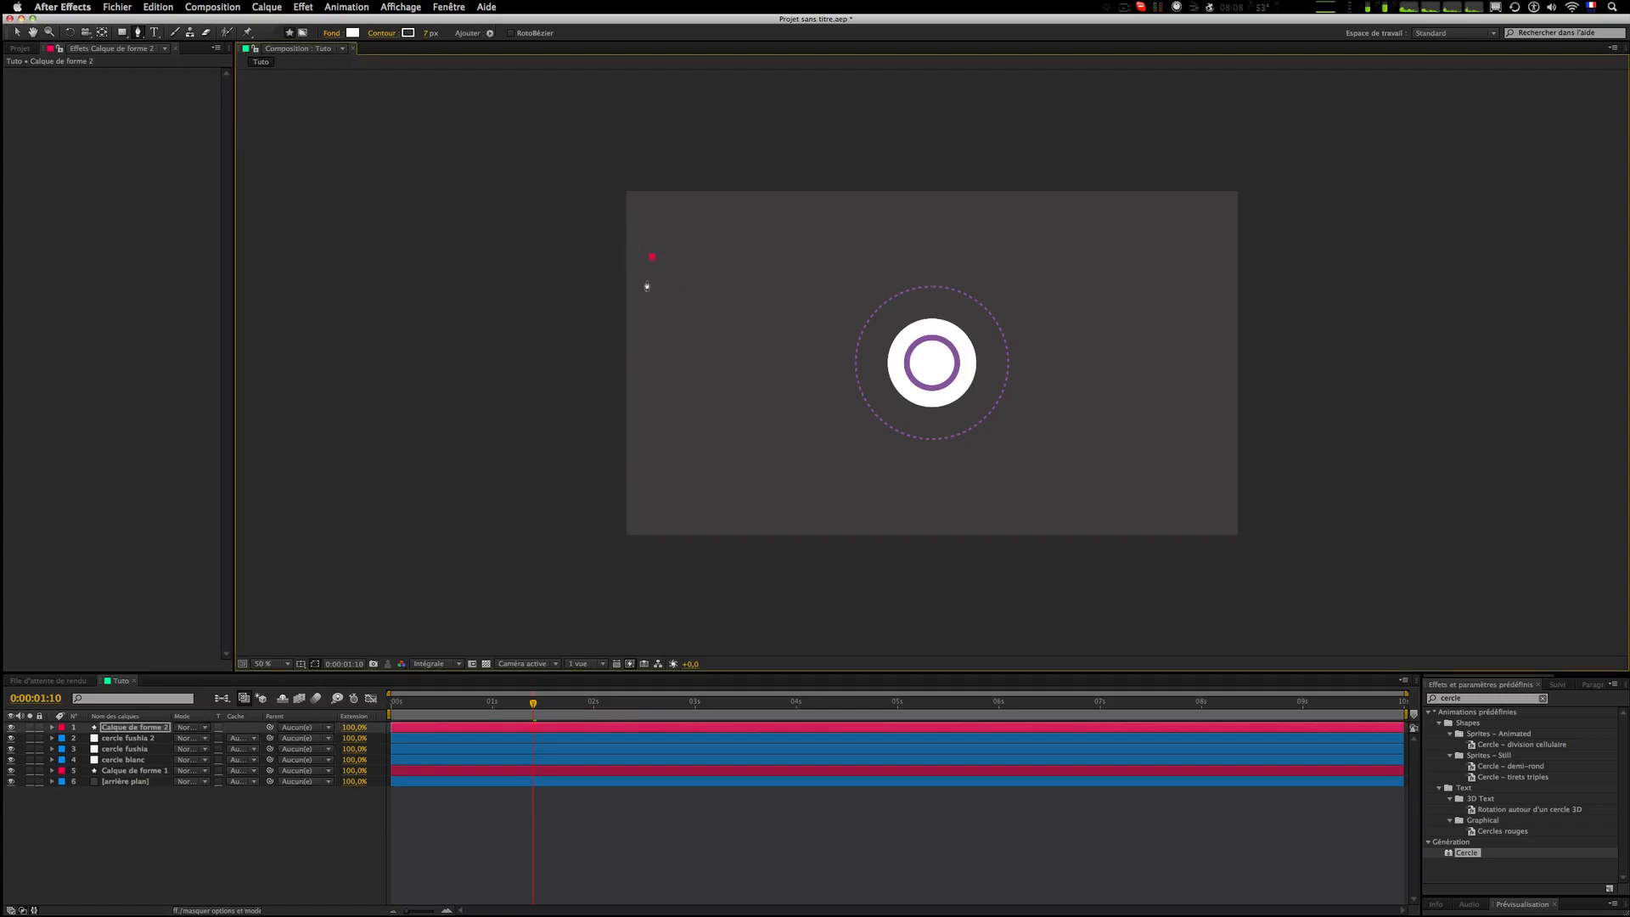
pyautogui.click(688, 328)
pyautogui.moveTo(688, 331); pyautogui.dragTo(647, 379)
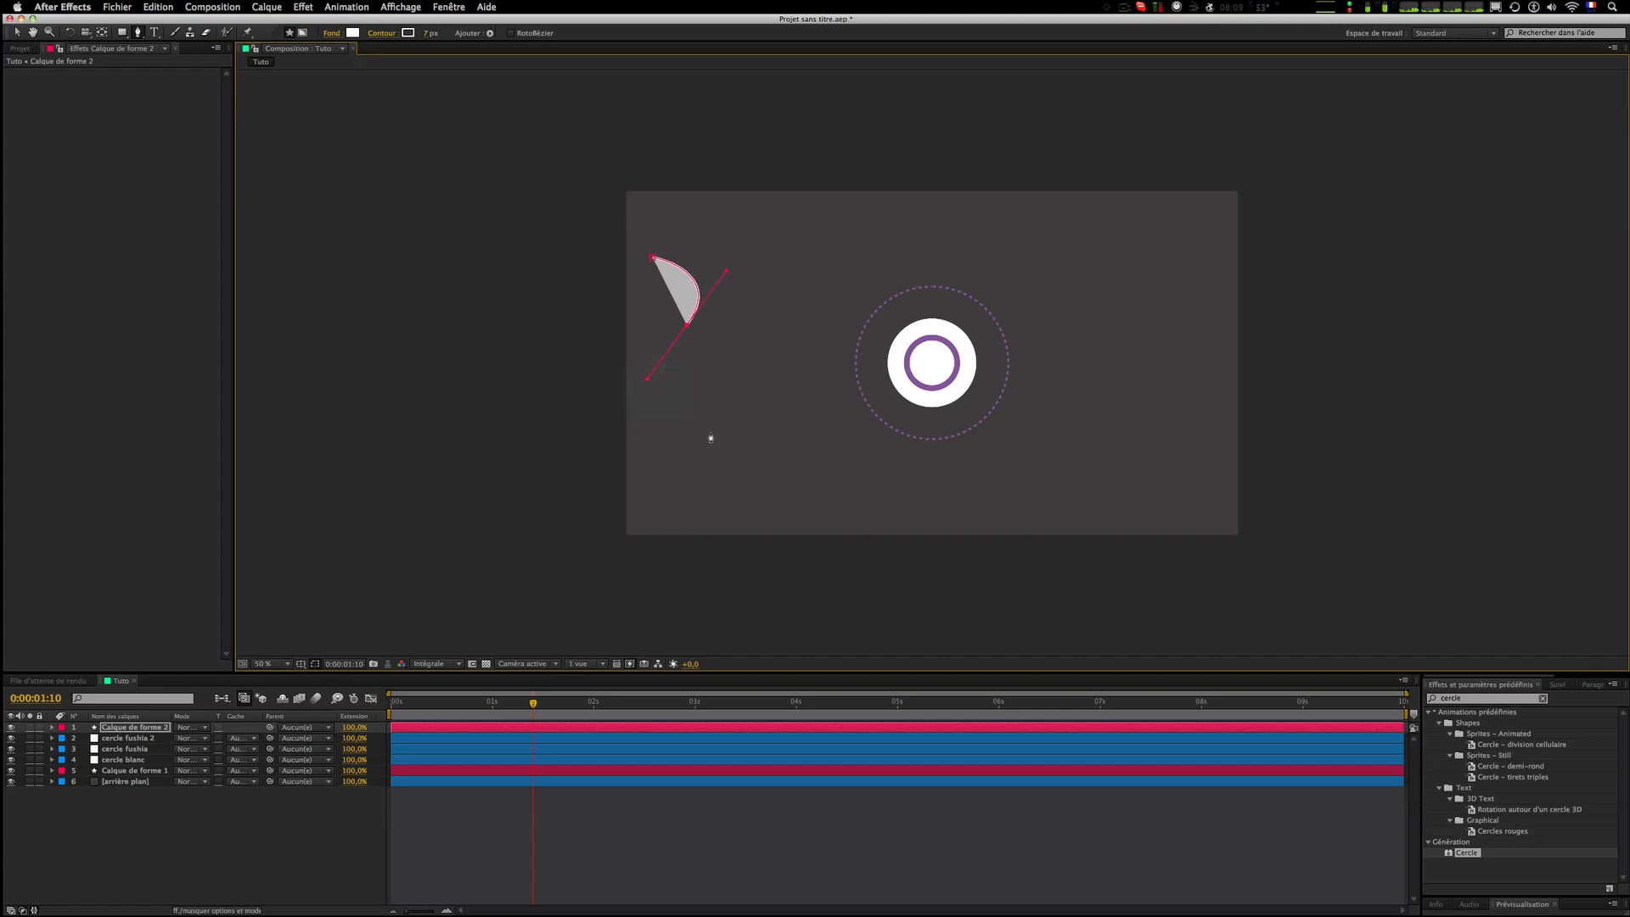
pyautogui.moveTo(732, 432); pyautogui.dragTo(783, 436)
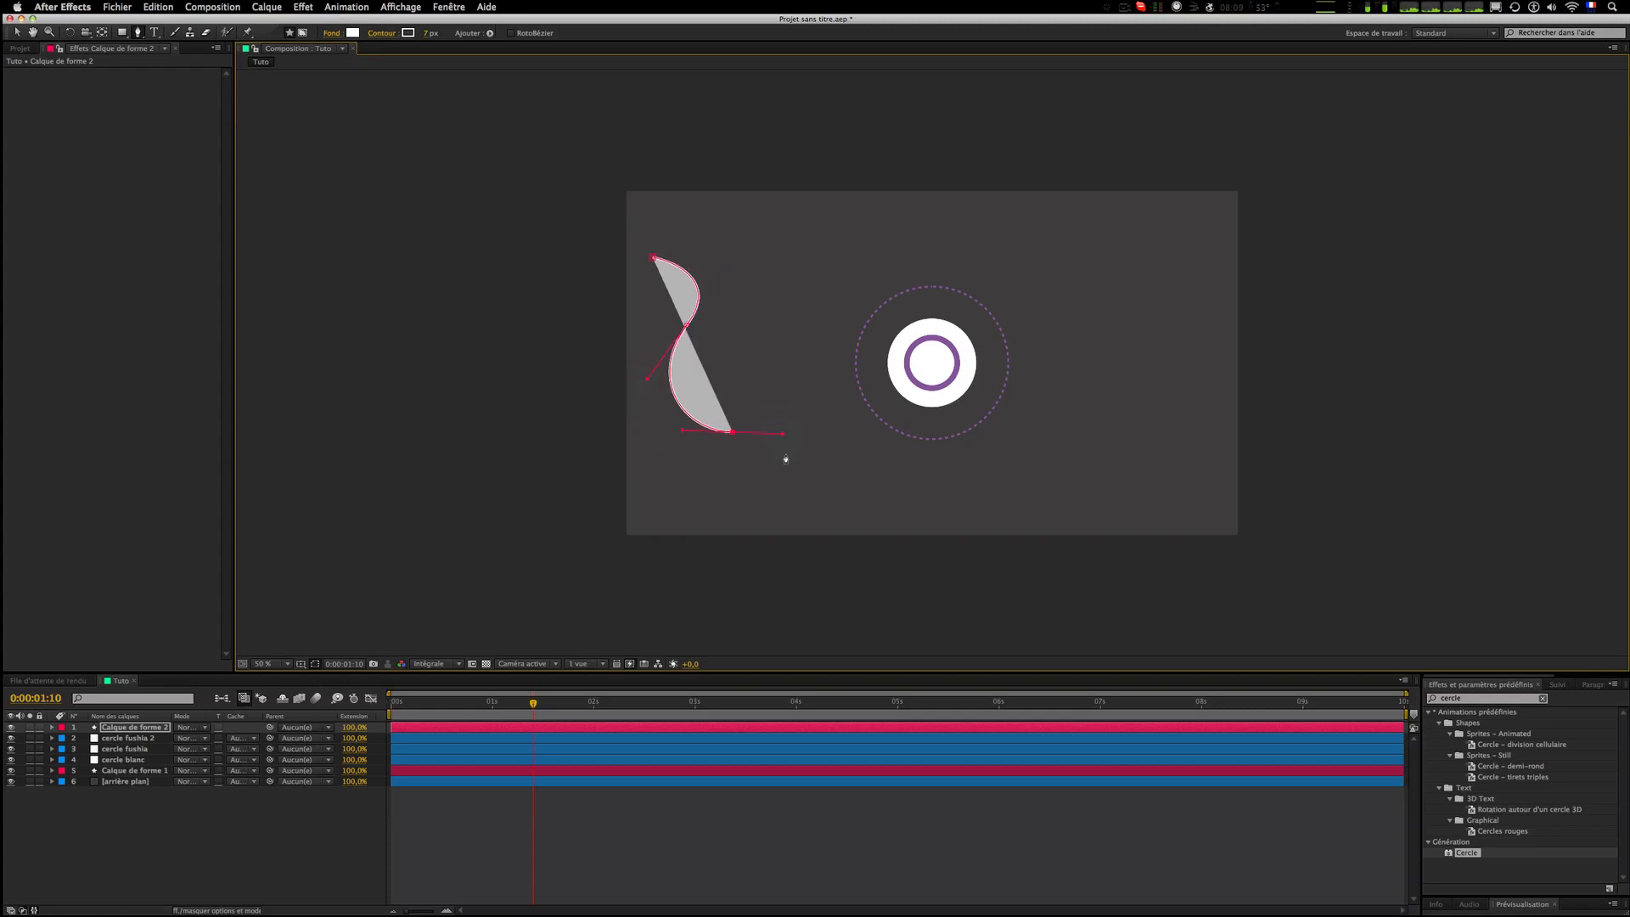
pyautogui.click(783, 471)
pyautogui.click(759, 865)
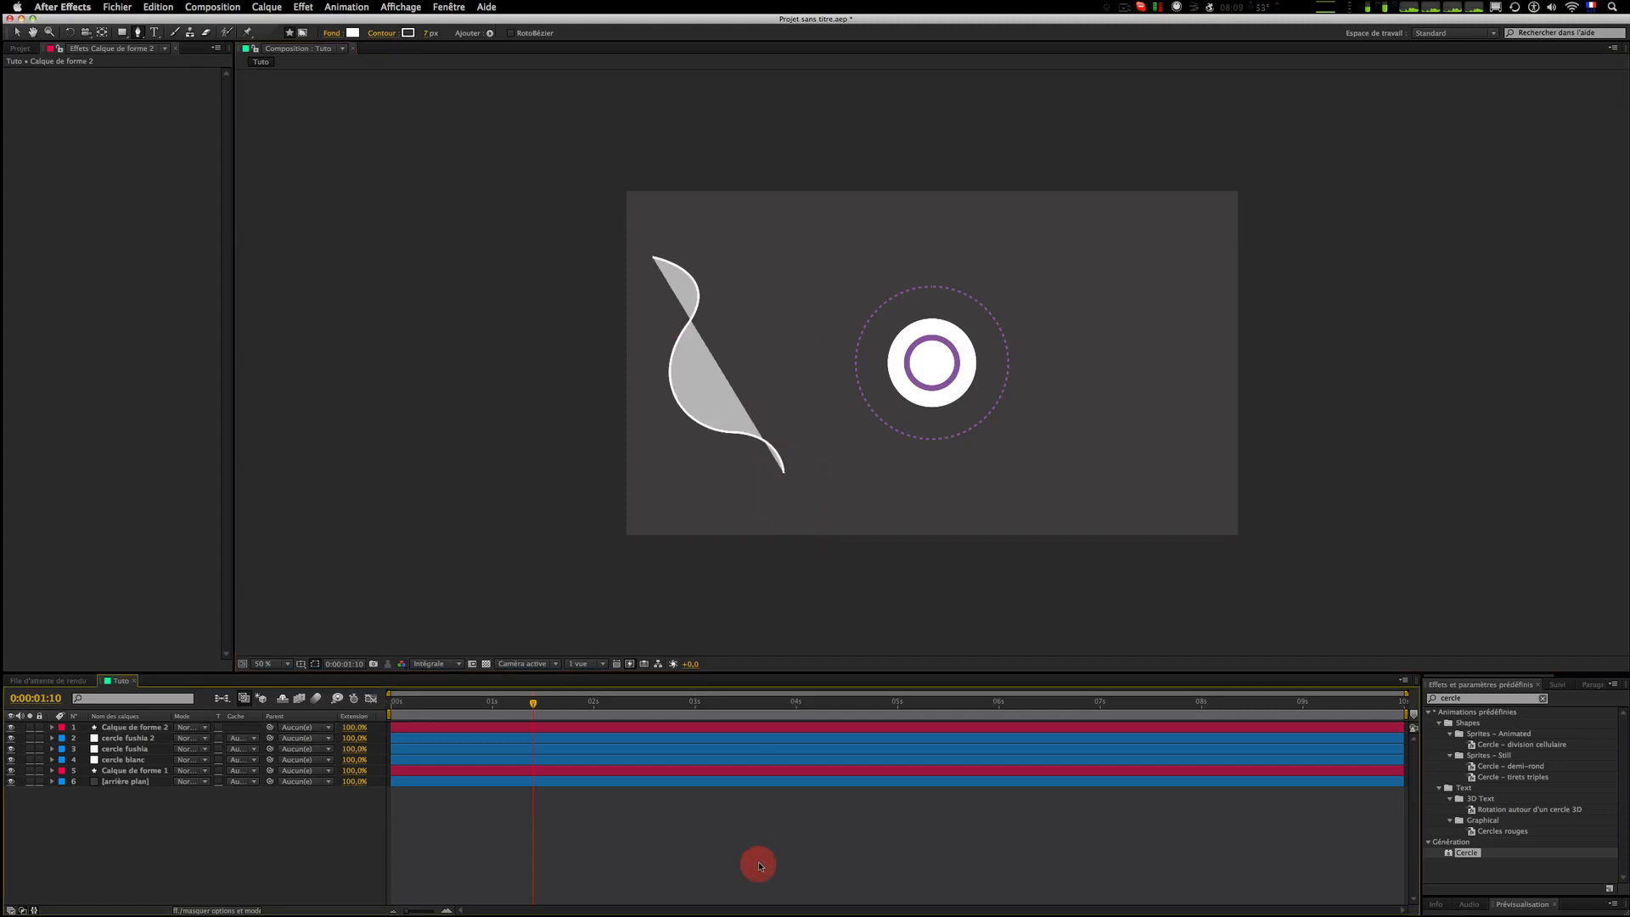
# Step: Remove the curved shape's fill, first setting the fill opacity to 0% and then deleting the fill
pyautogui.click(480, 730)
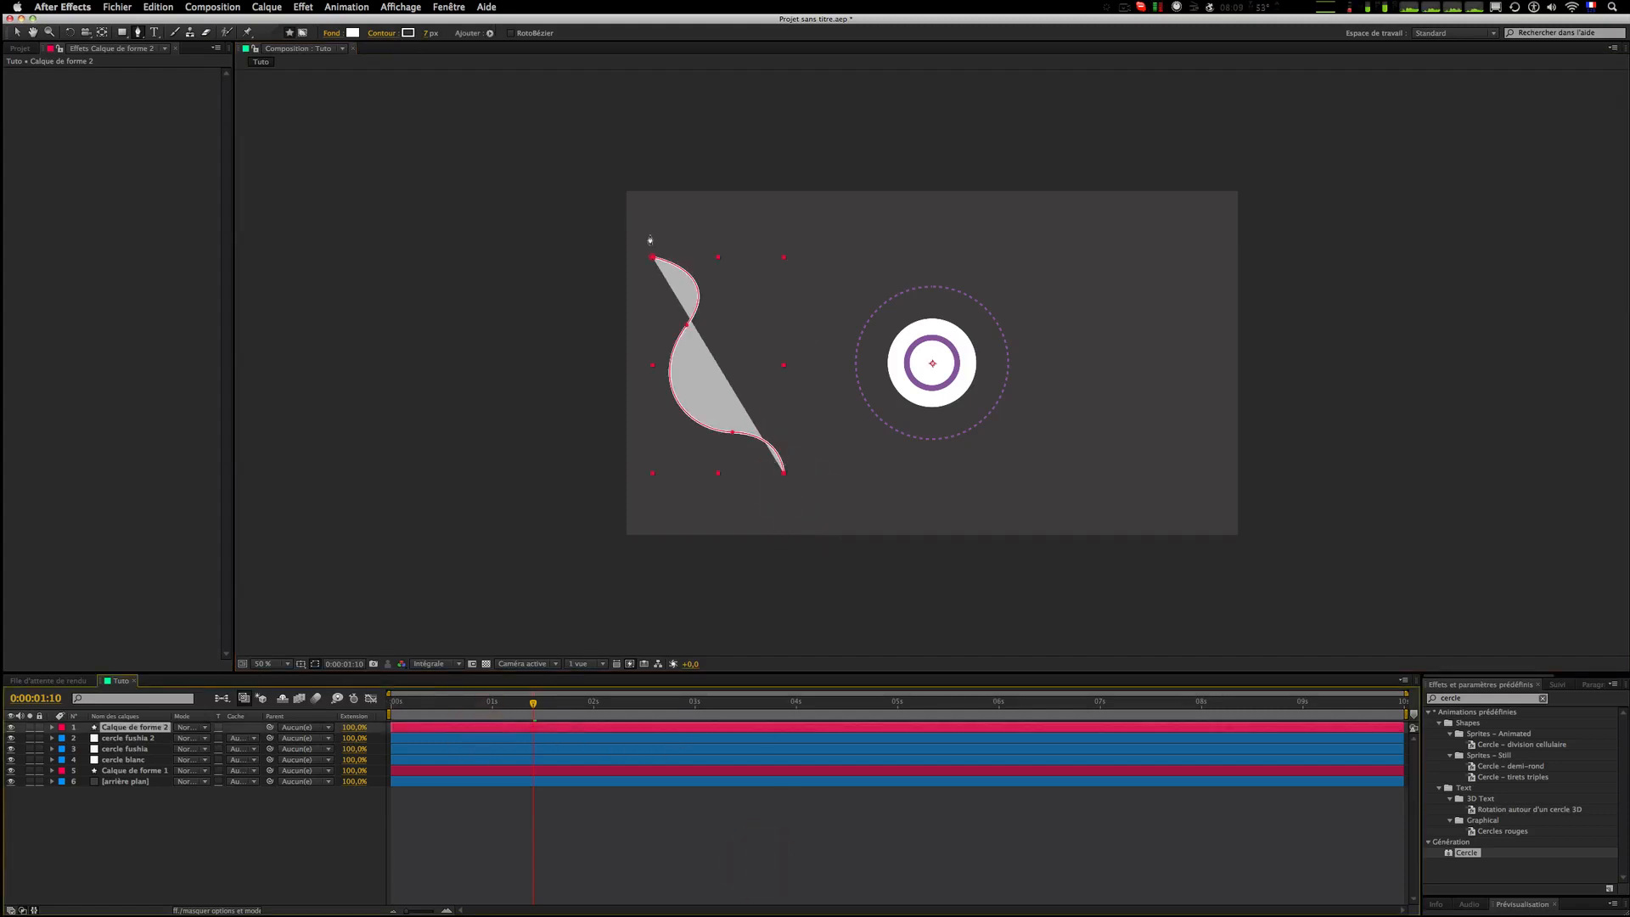
pyautogui.click(52, 728)
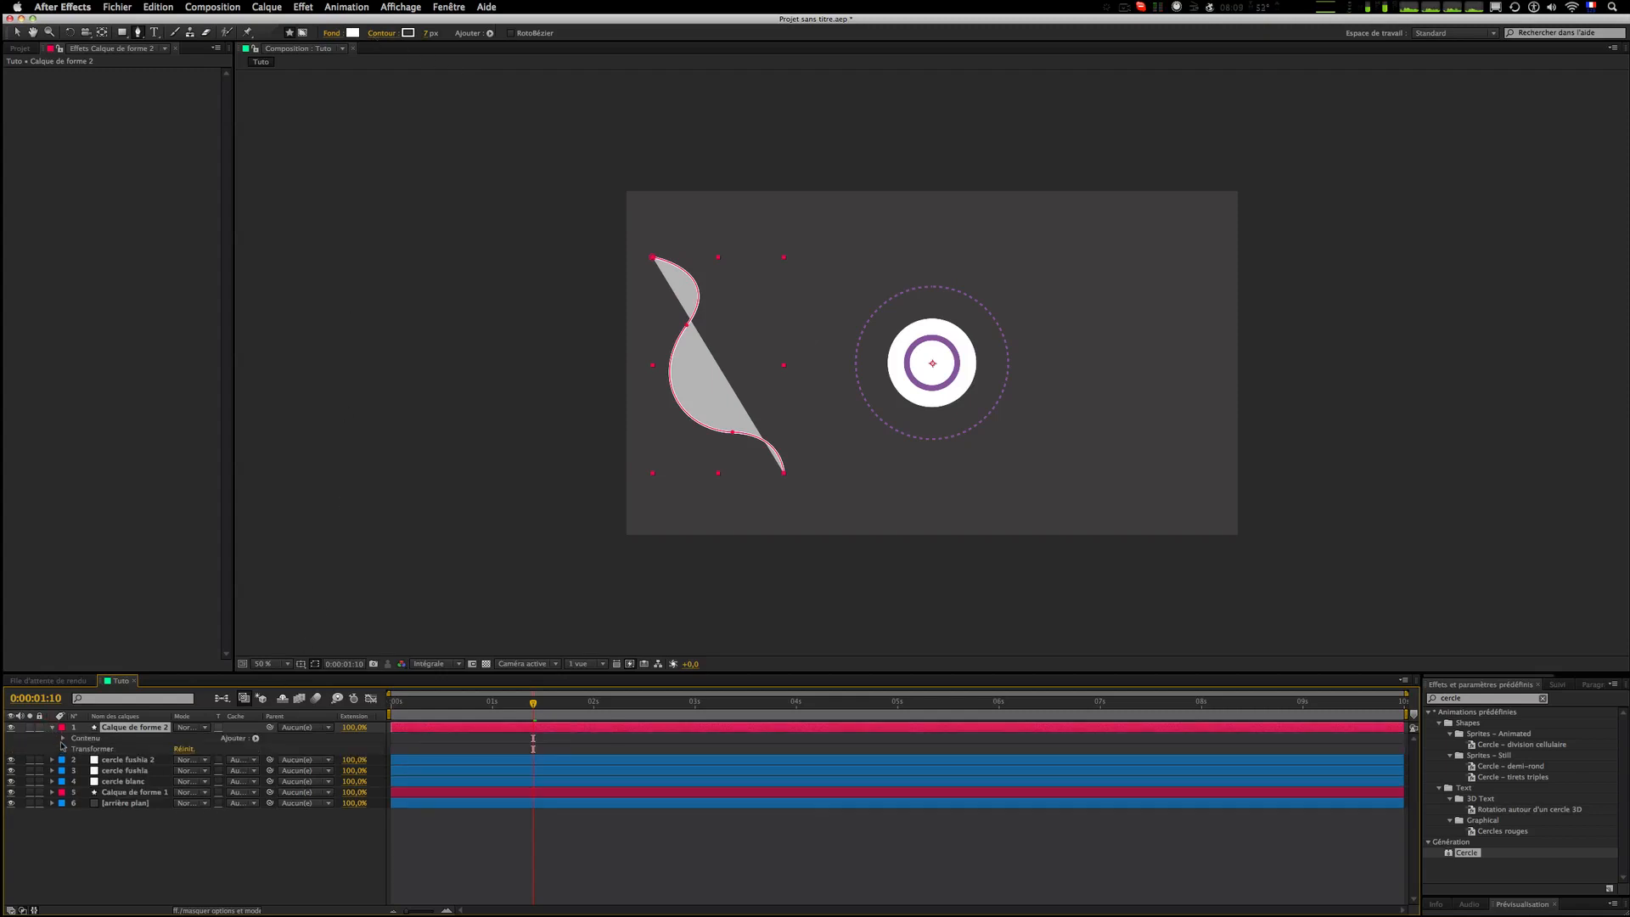
pyautogui.click(63, 739)
pyautogui.click(73, 748)
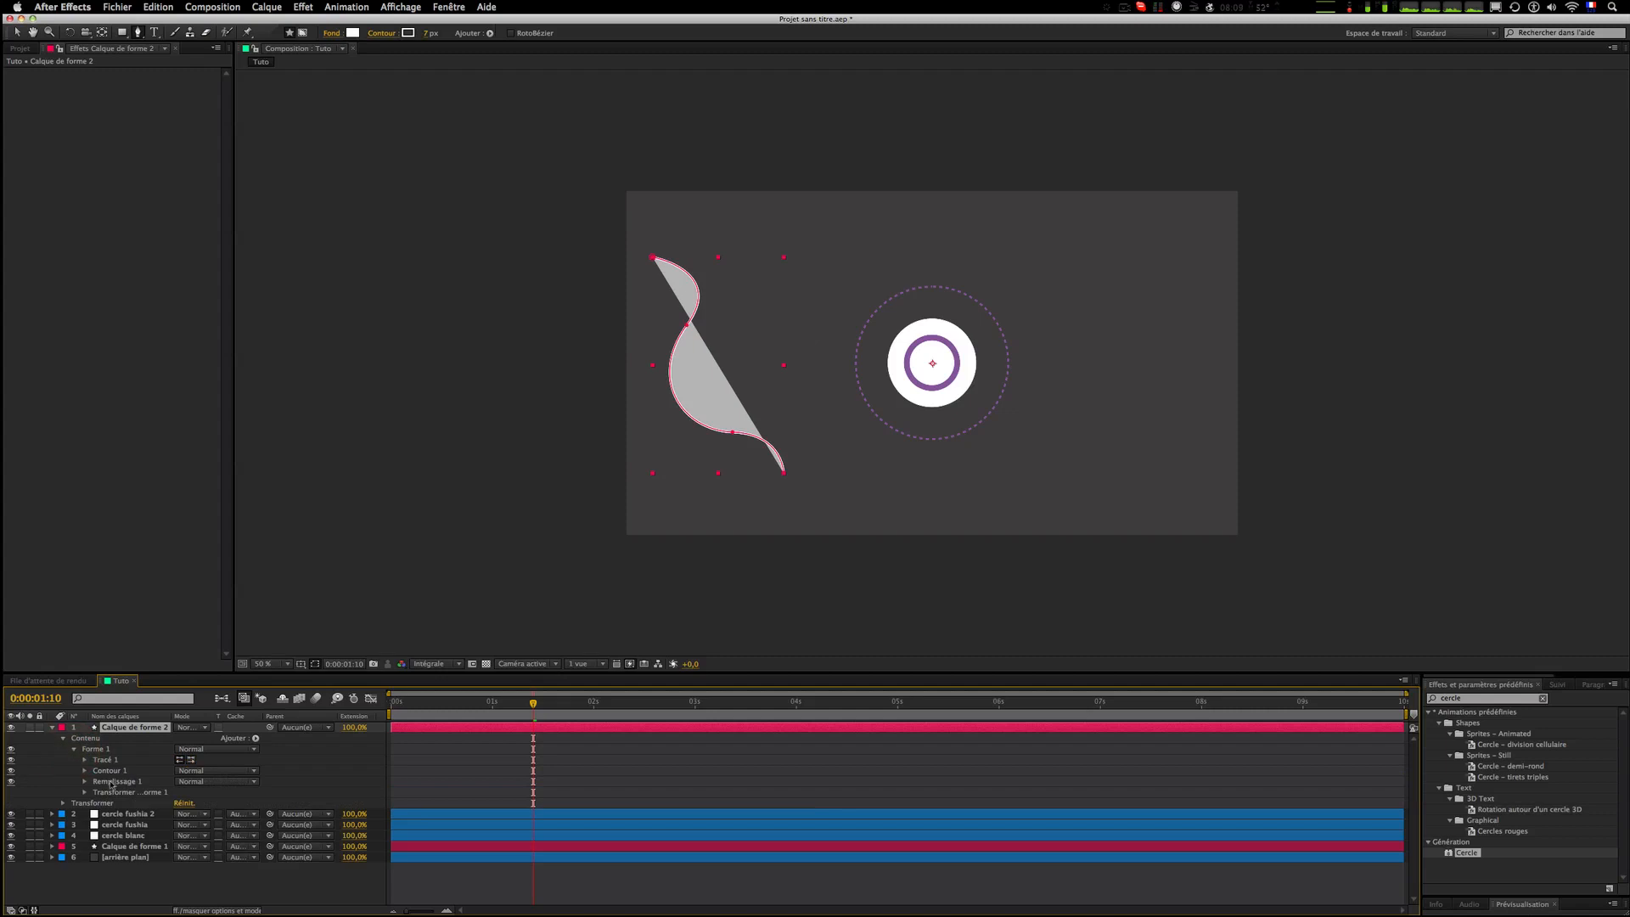
pyautogui.click(85, 782)
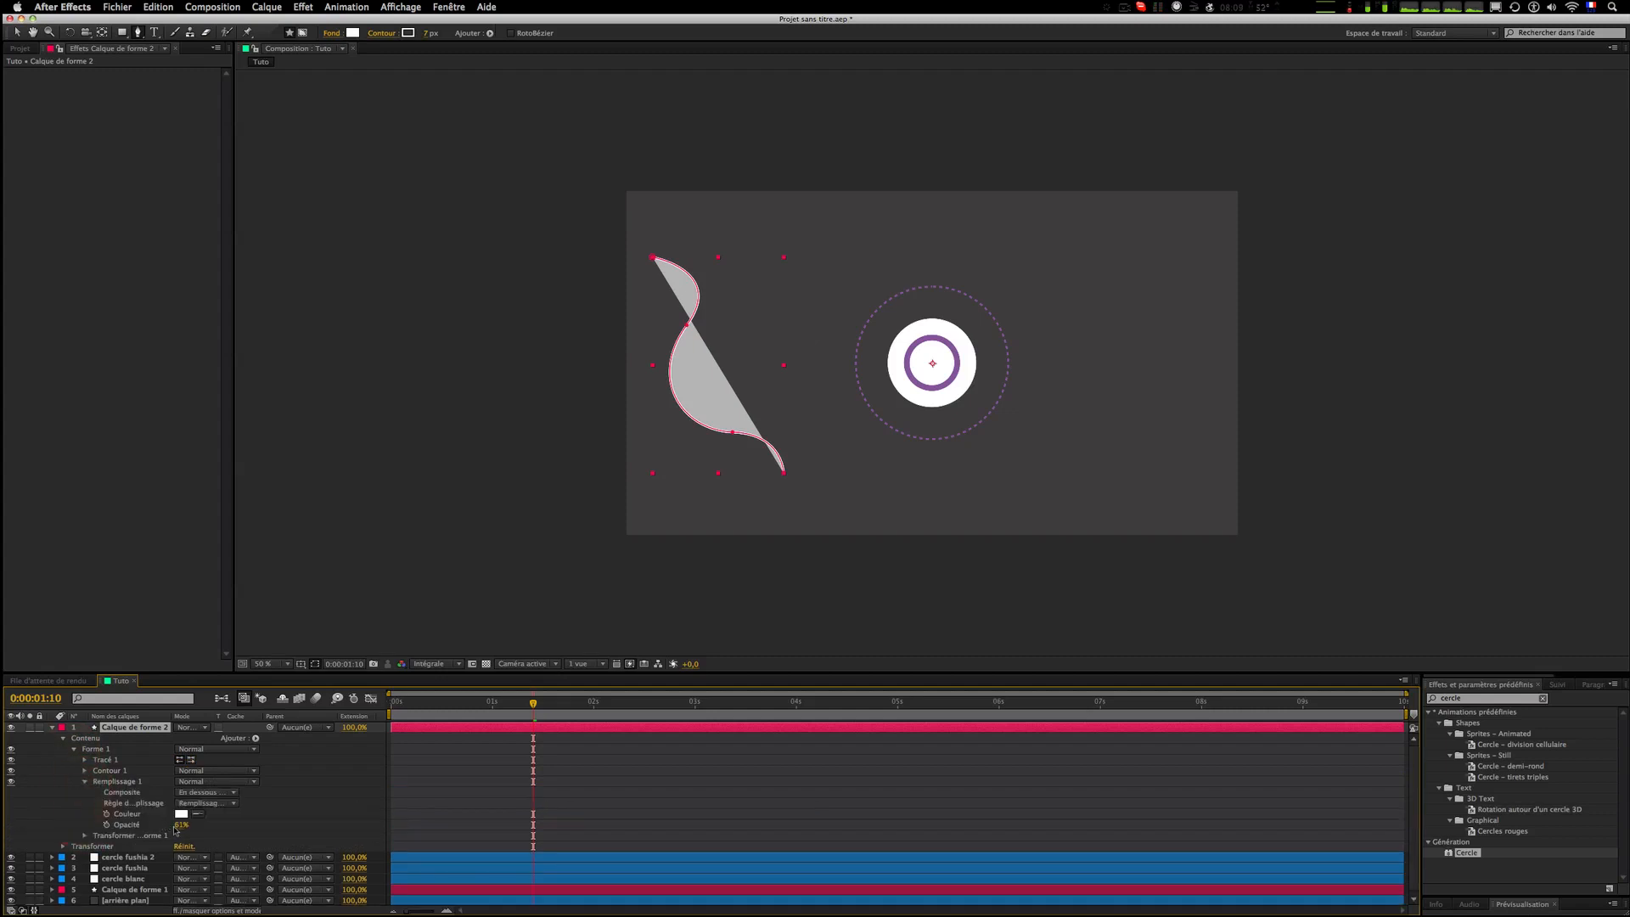
pyautogui.click(180, 824)
pyautogui.moveTo(180, 825); pyautogui.dragTo(84, 825)
pyautogui.click(583, 825)
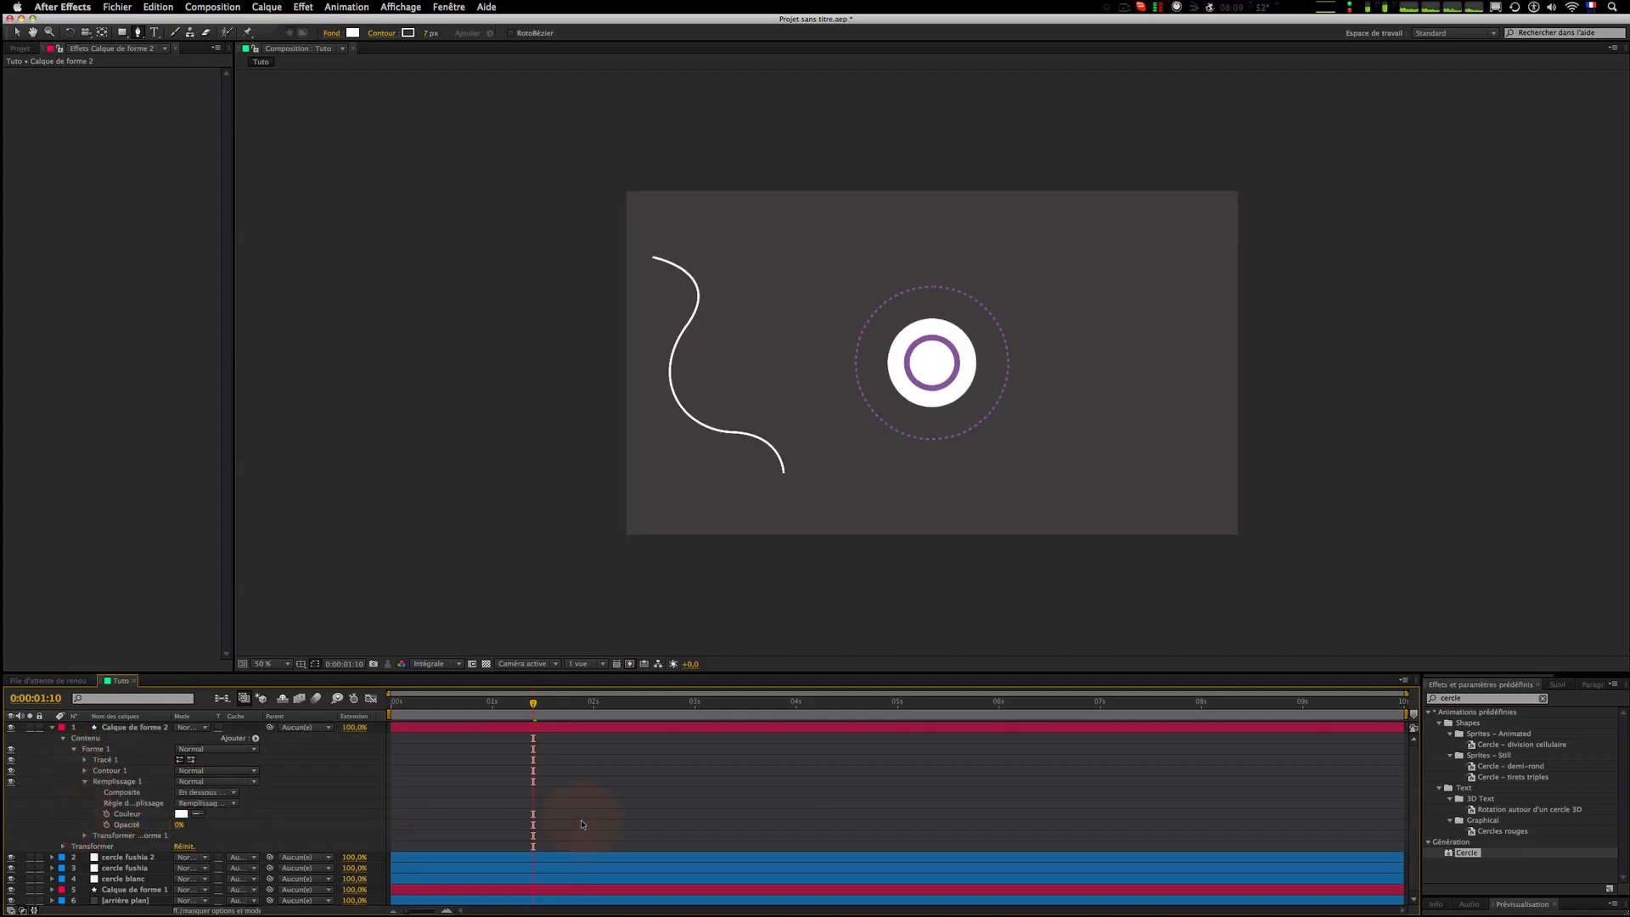
pyautogui.click(102, 781)
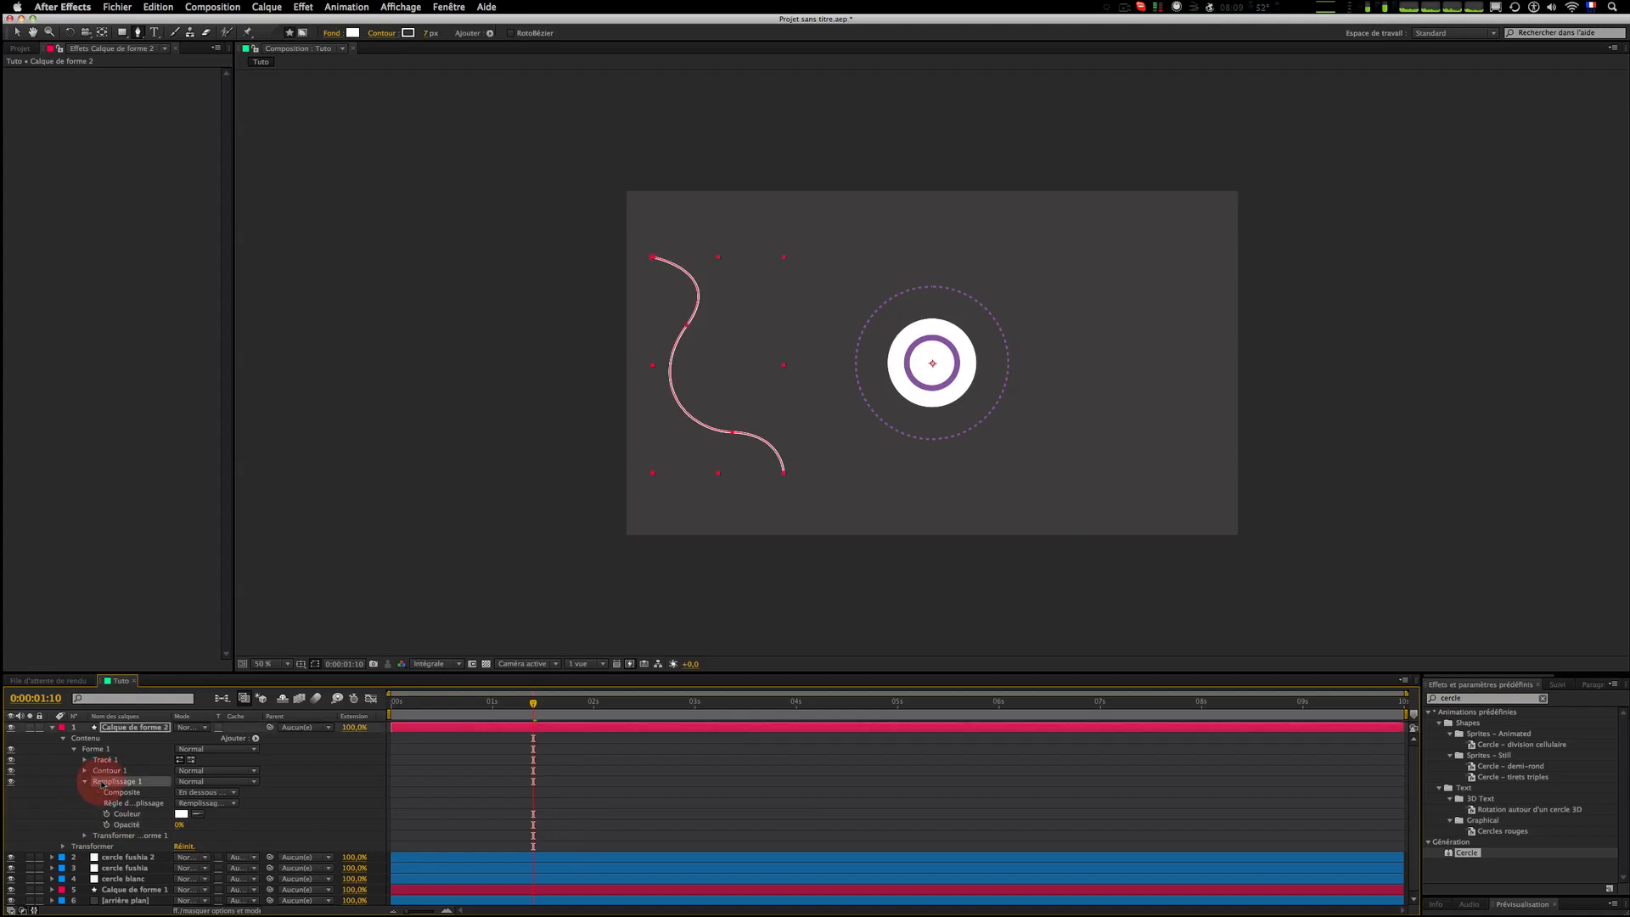
pyautogui.press('Delete')
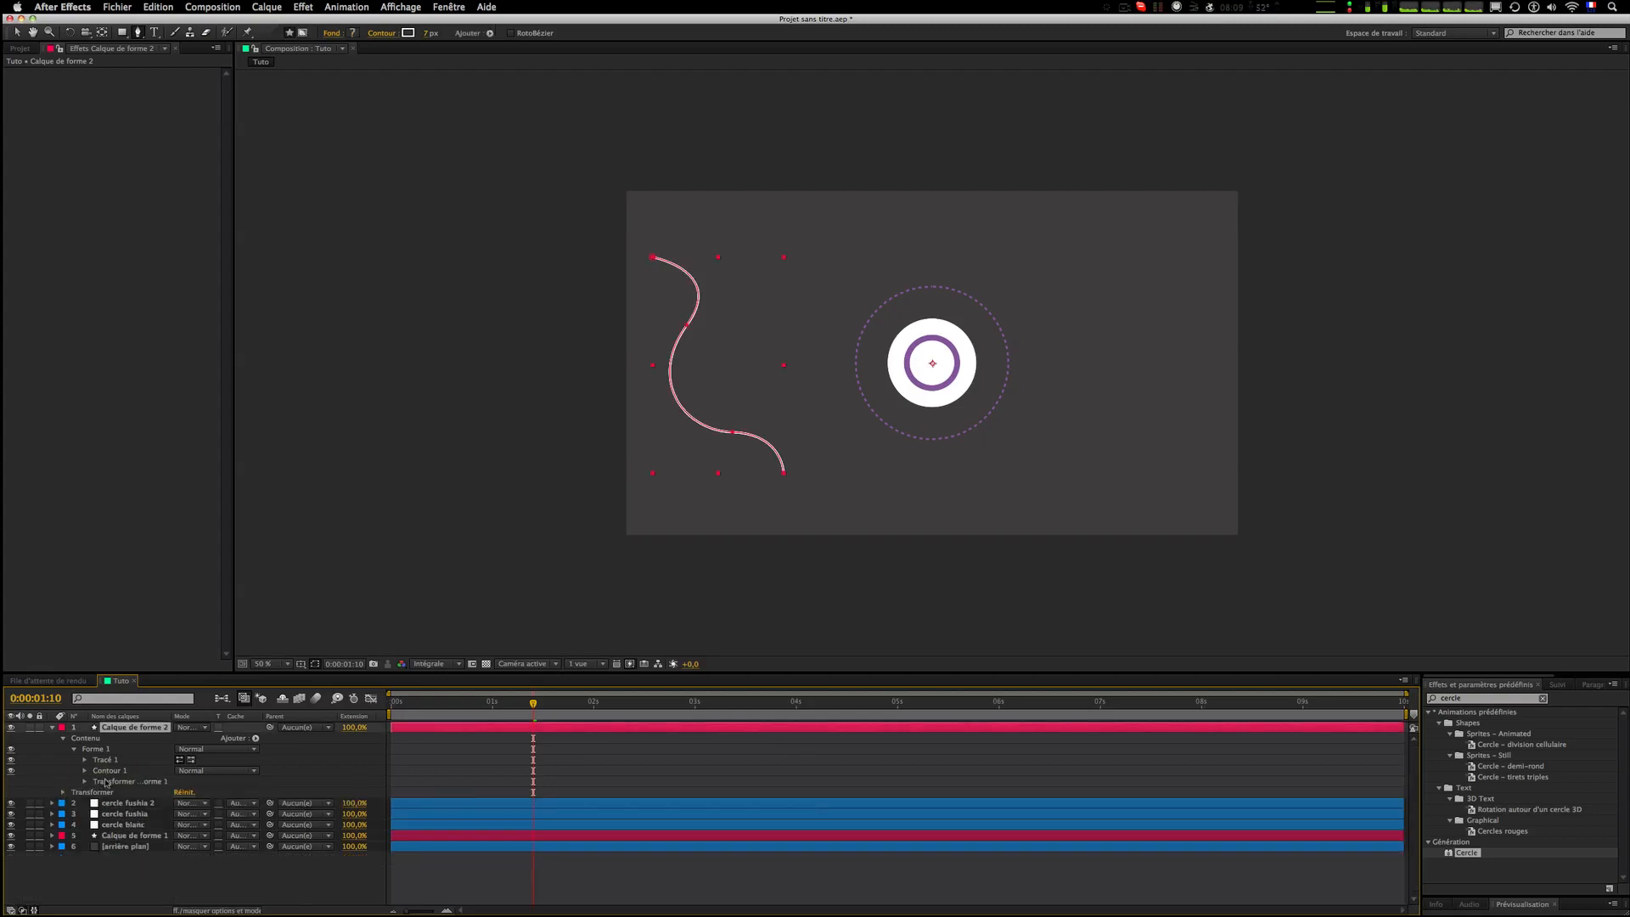
pyautogui.click(85, 782)
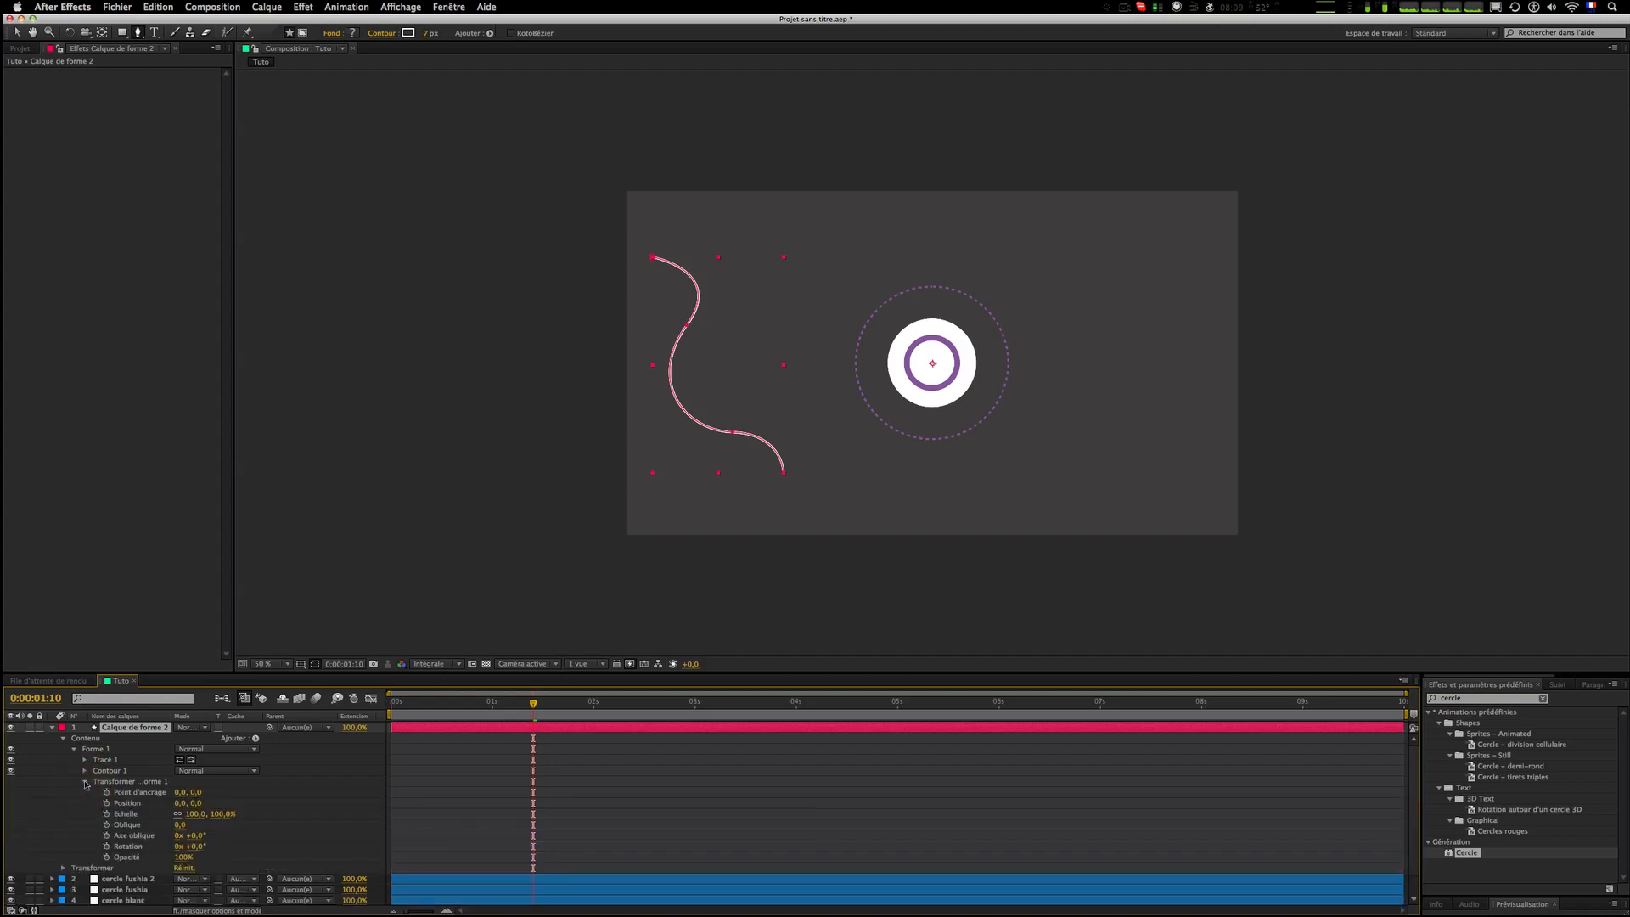
pyautogui.click(85, 782)
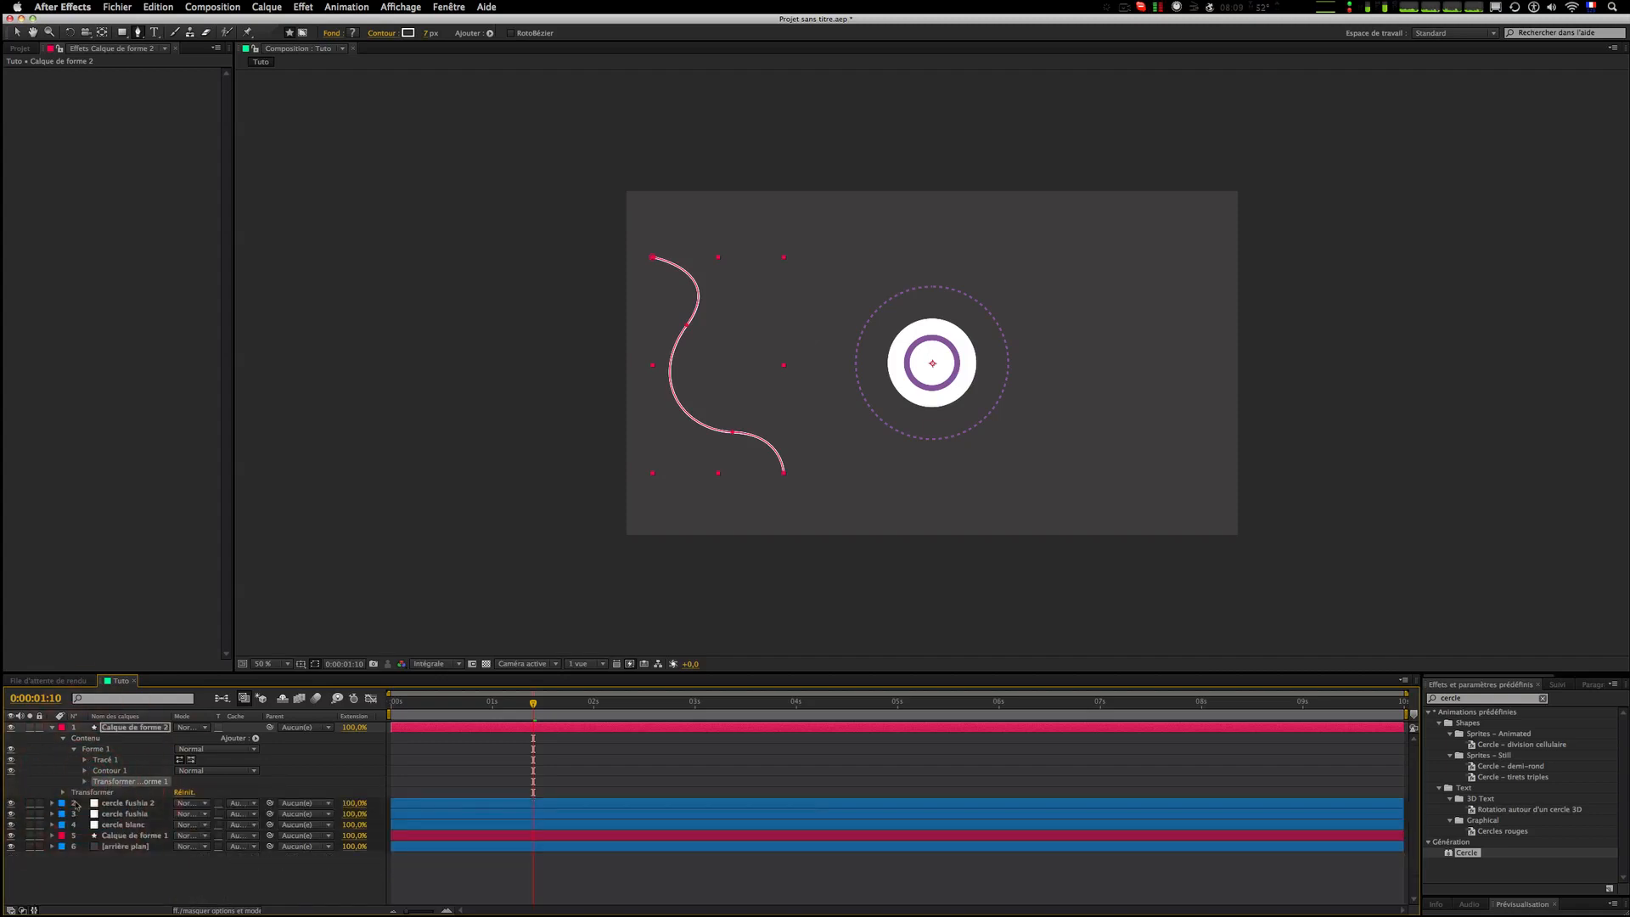
pyautogui.press('Delete')
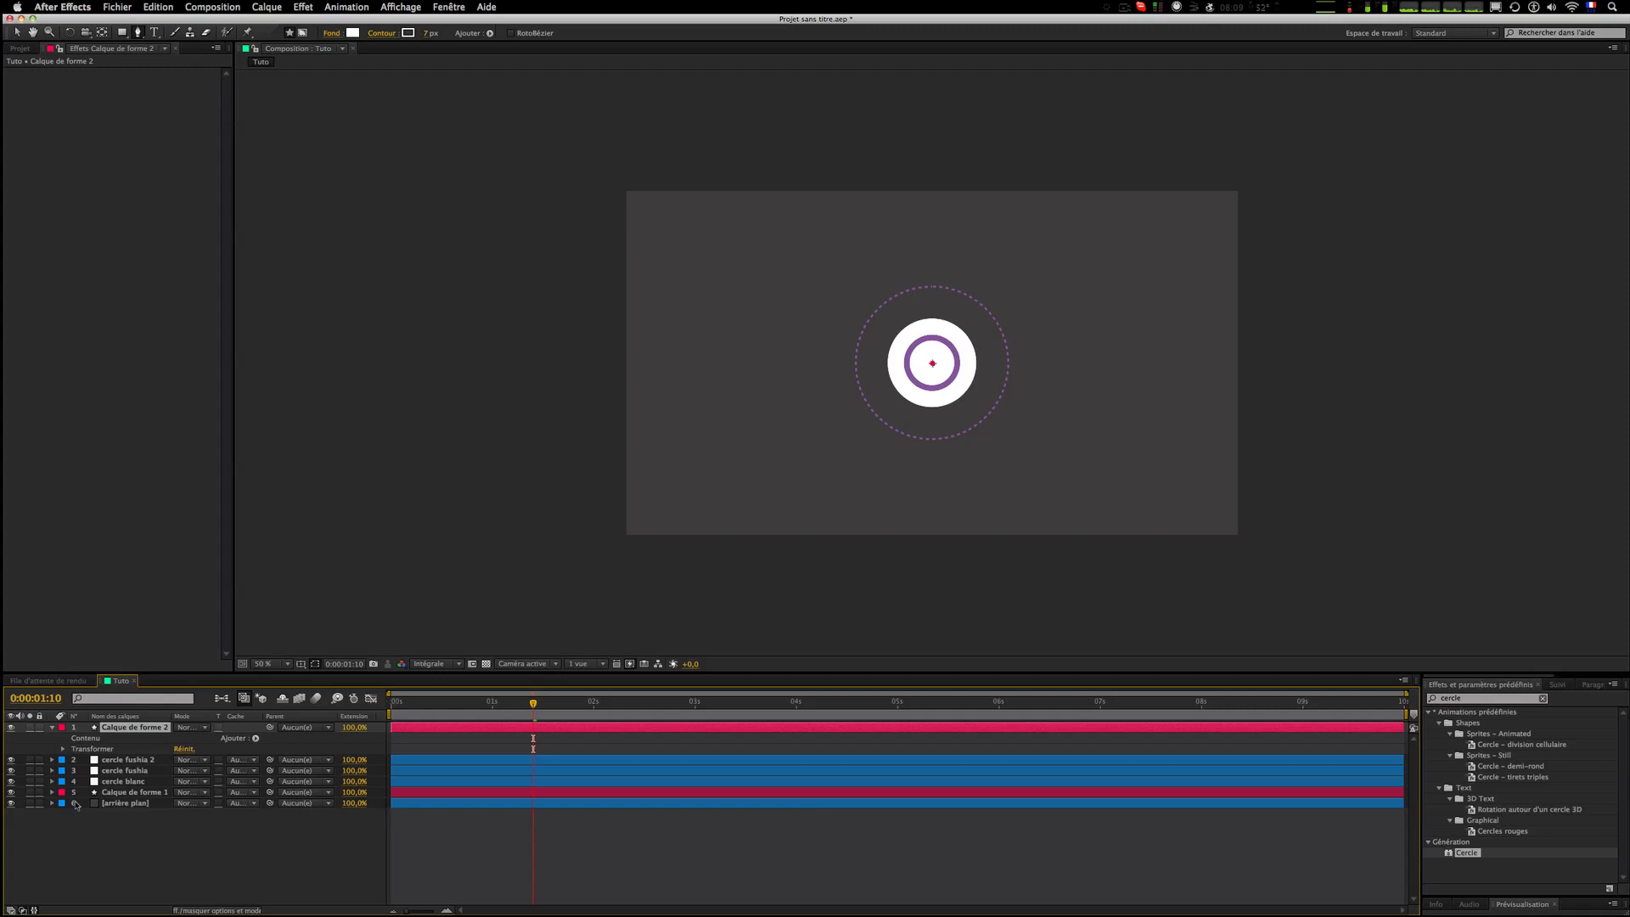
pyautogui.press('super+z')
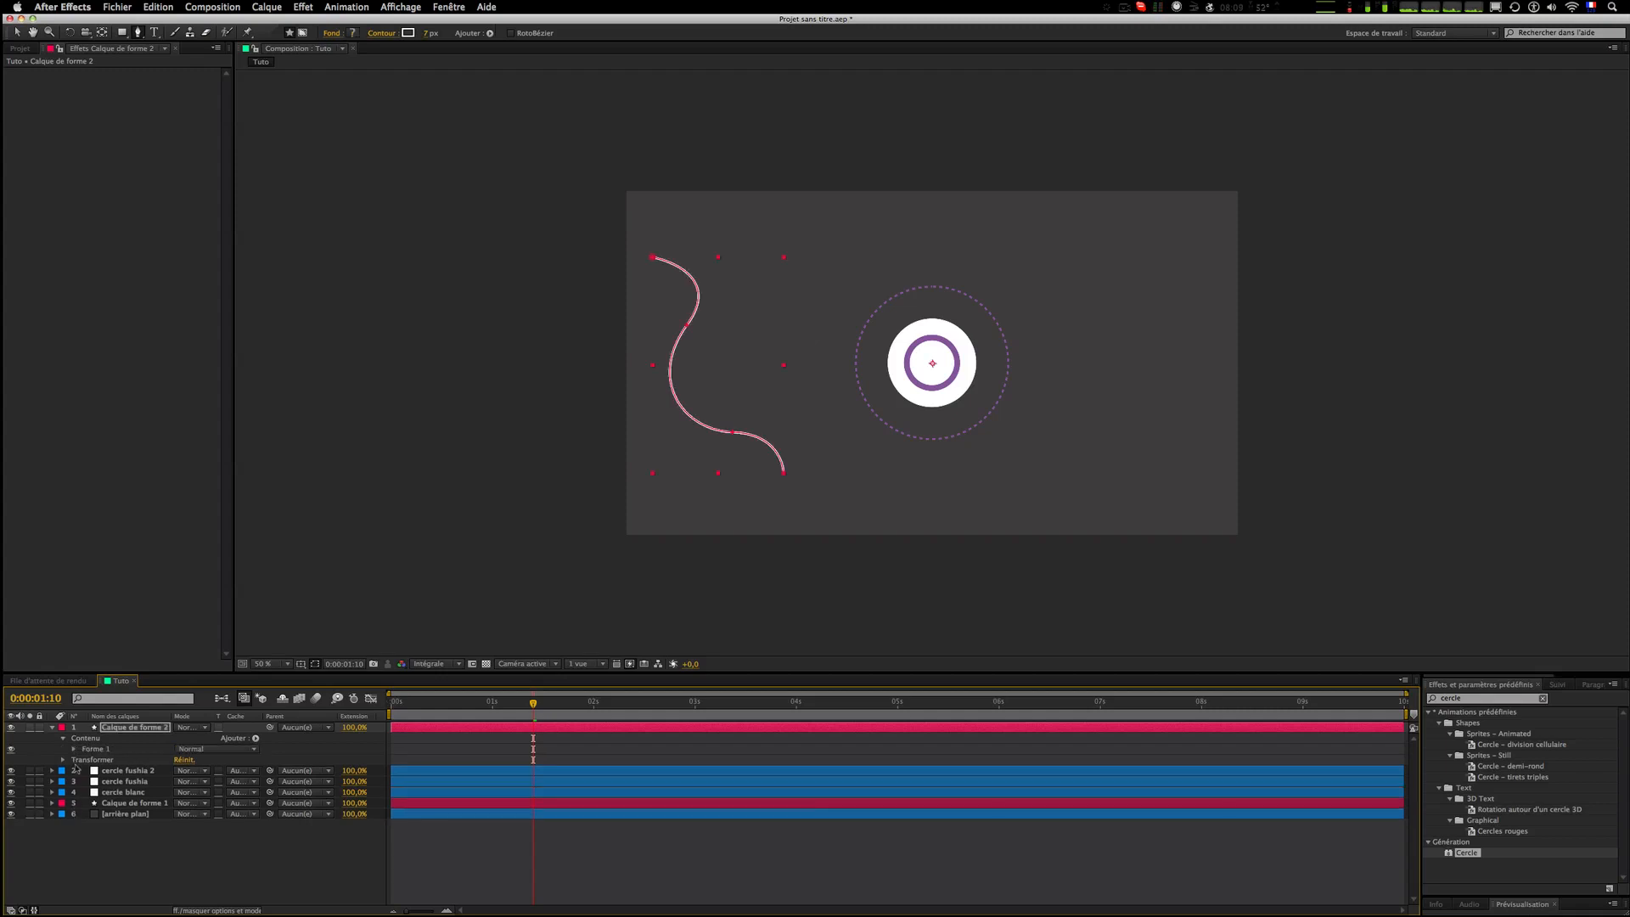
# Step: Create a new 1920 × 1080 px solid layer with default settings and turn off its visibility
pyautogui.click(73, 749)
pyautogui.click(434, 781)
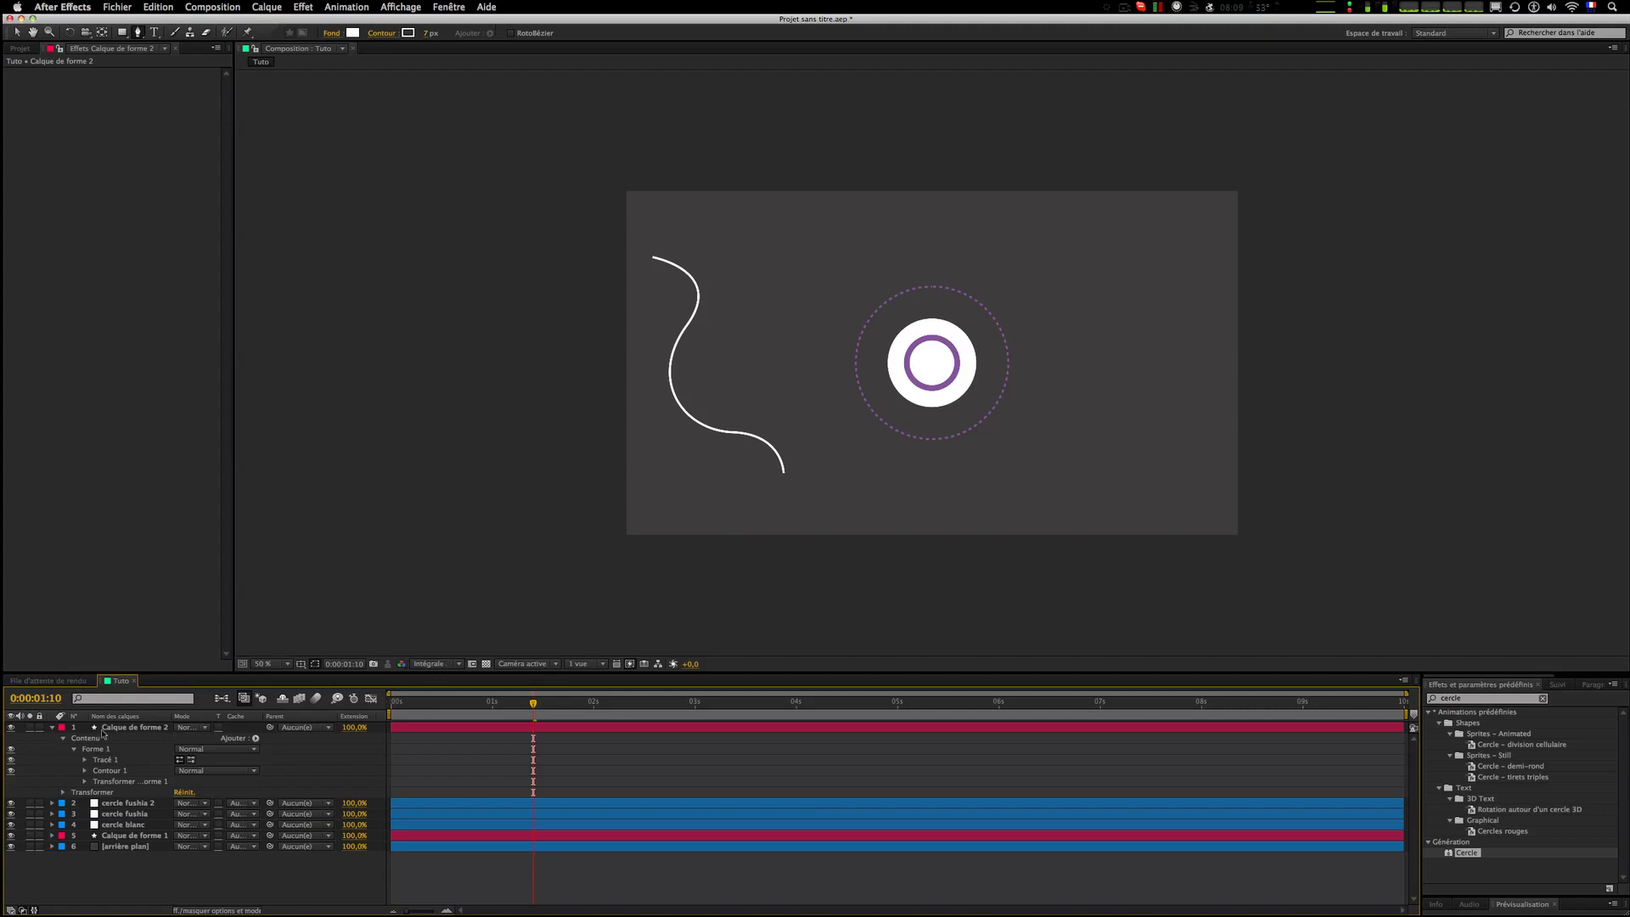
pyautogui.click(52, 727)
pyautogui.click(137, 808)
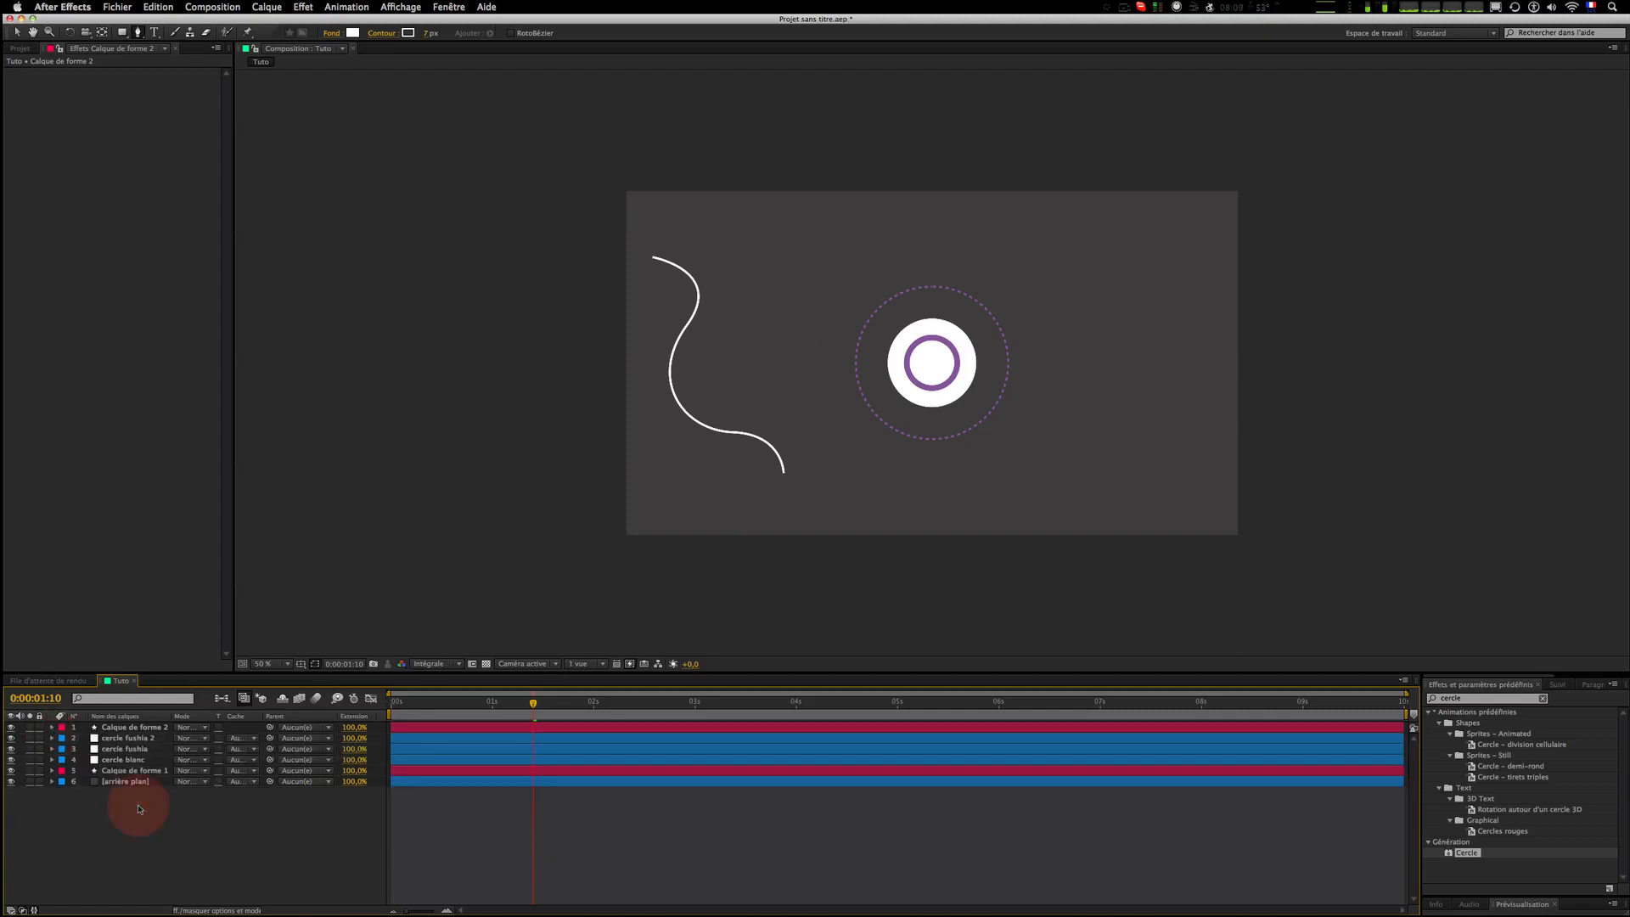
pyautogui.click(278, 7)
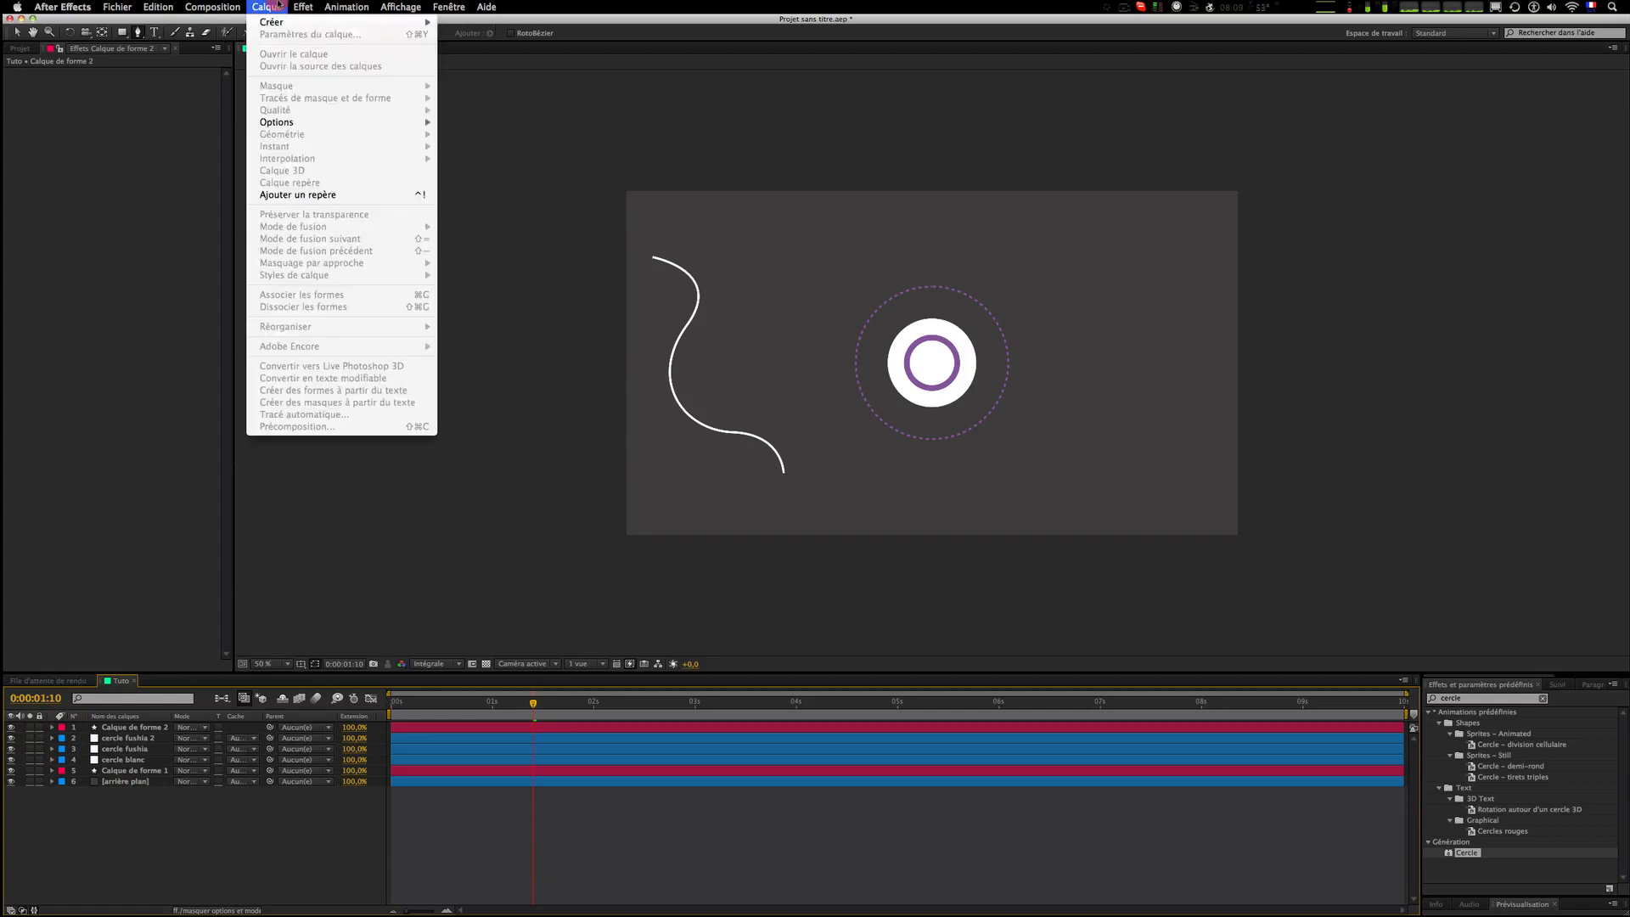
pyautogui.moveTo(279, 21)
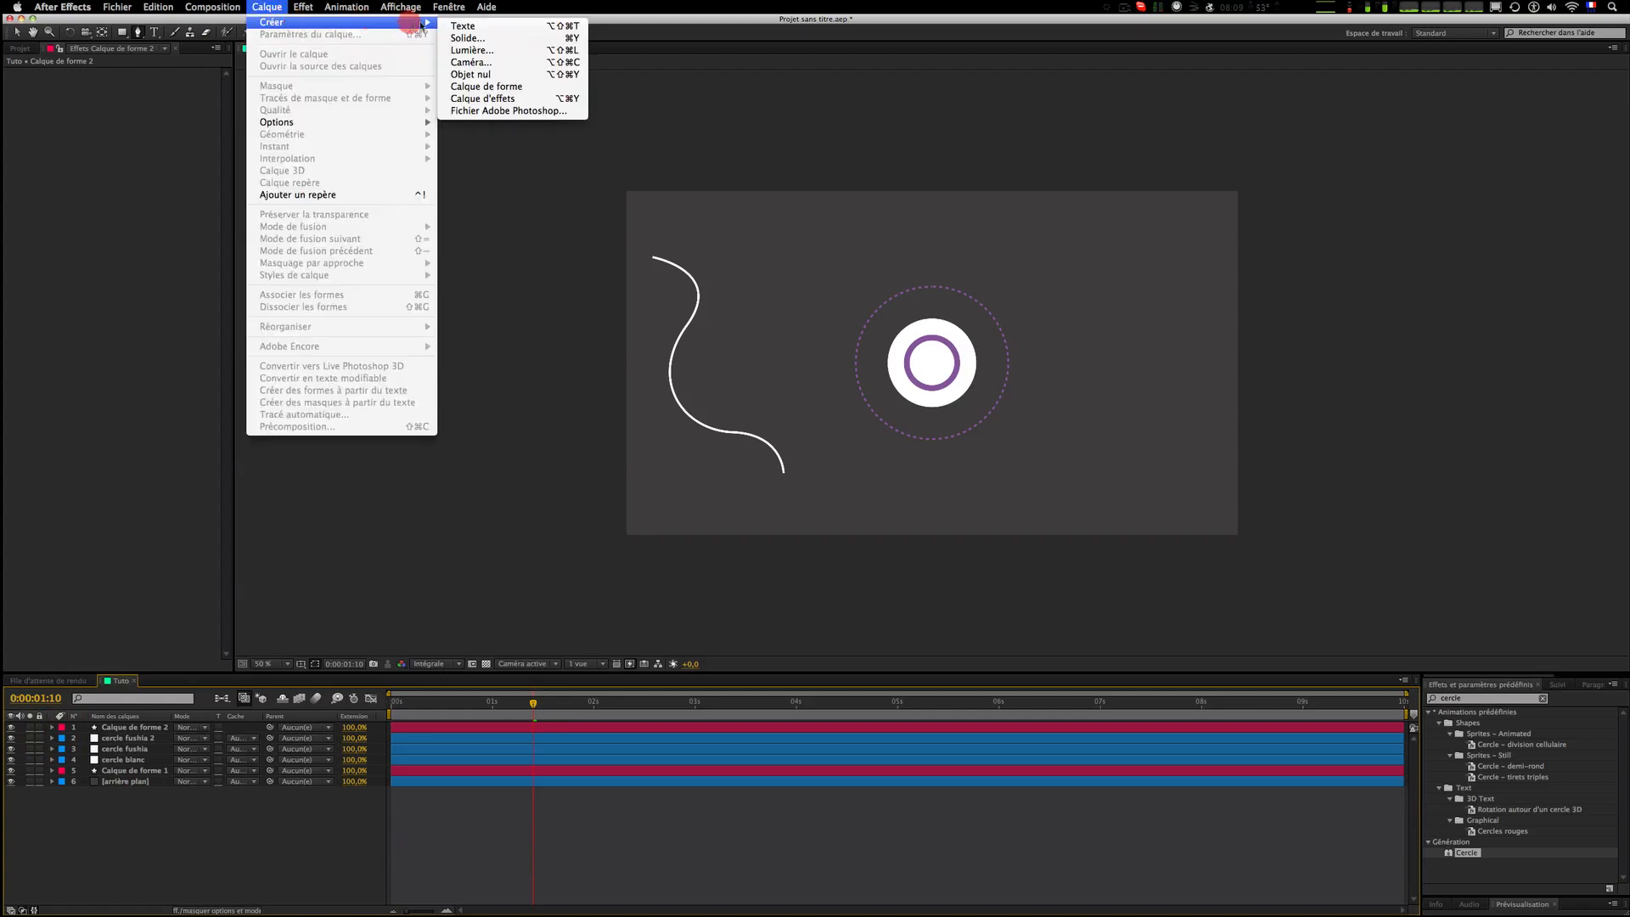
pyautogui.click(447, 37)
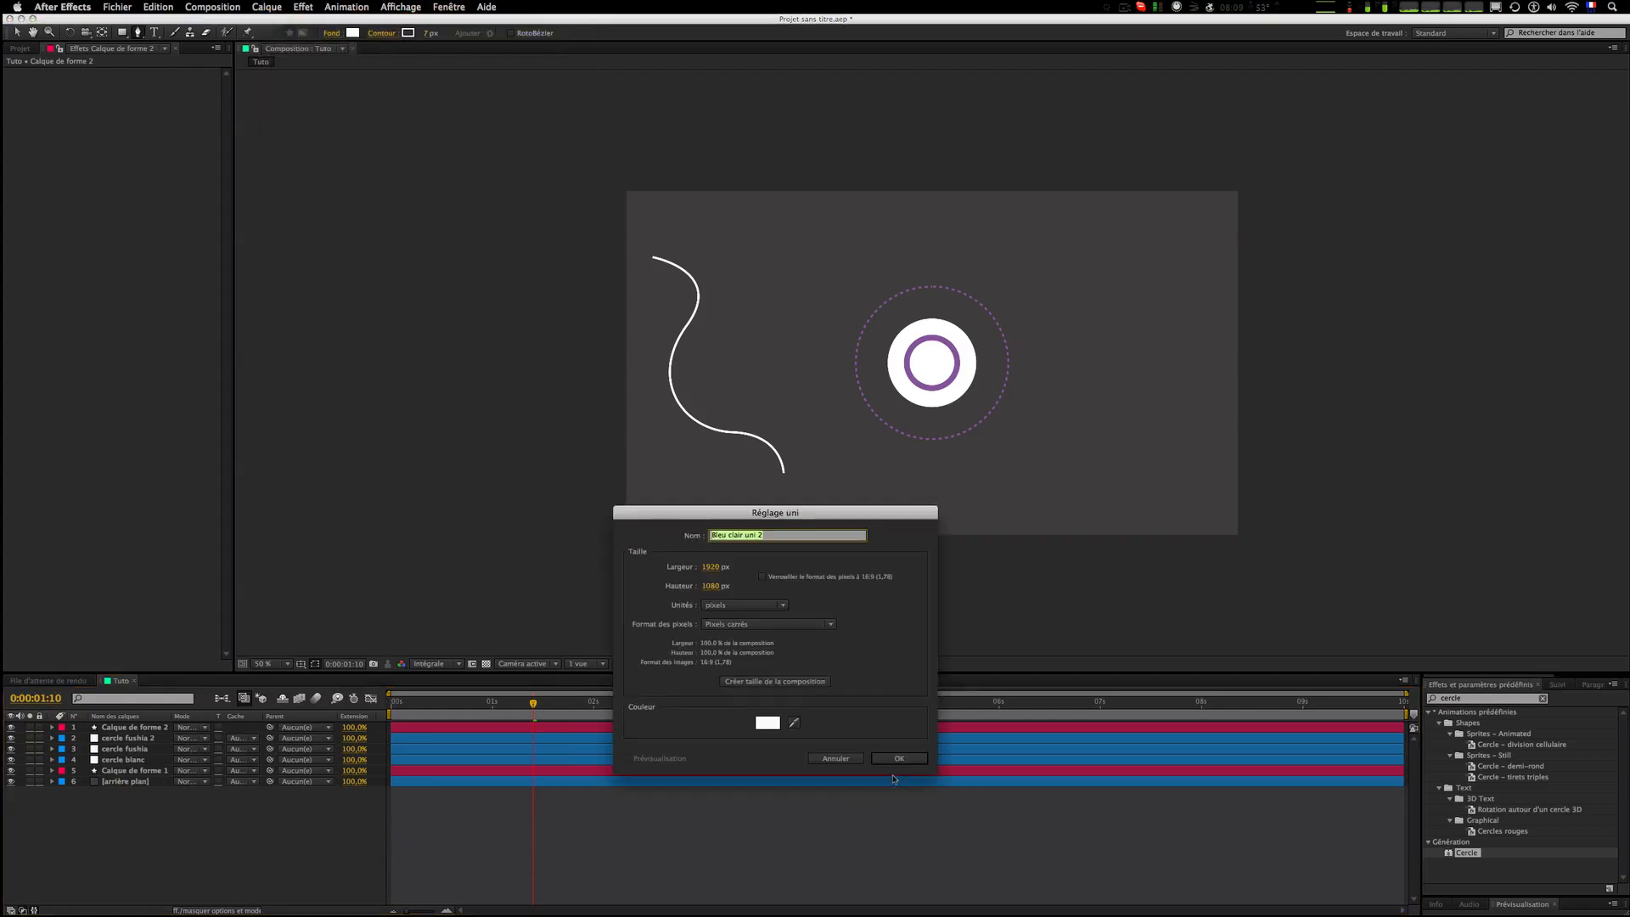
pyautogui.click(898, 754)
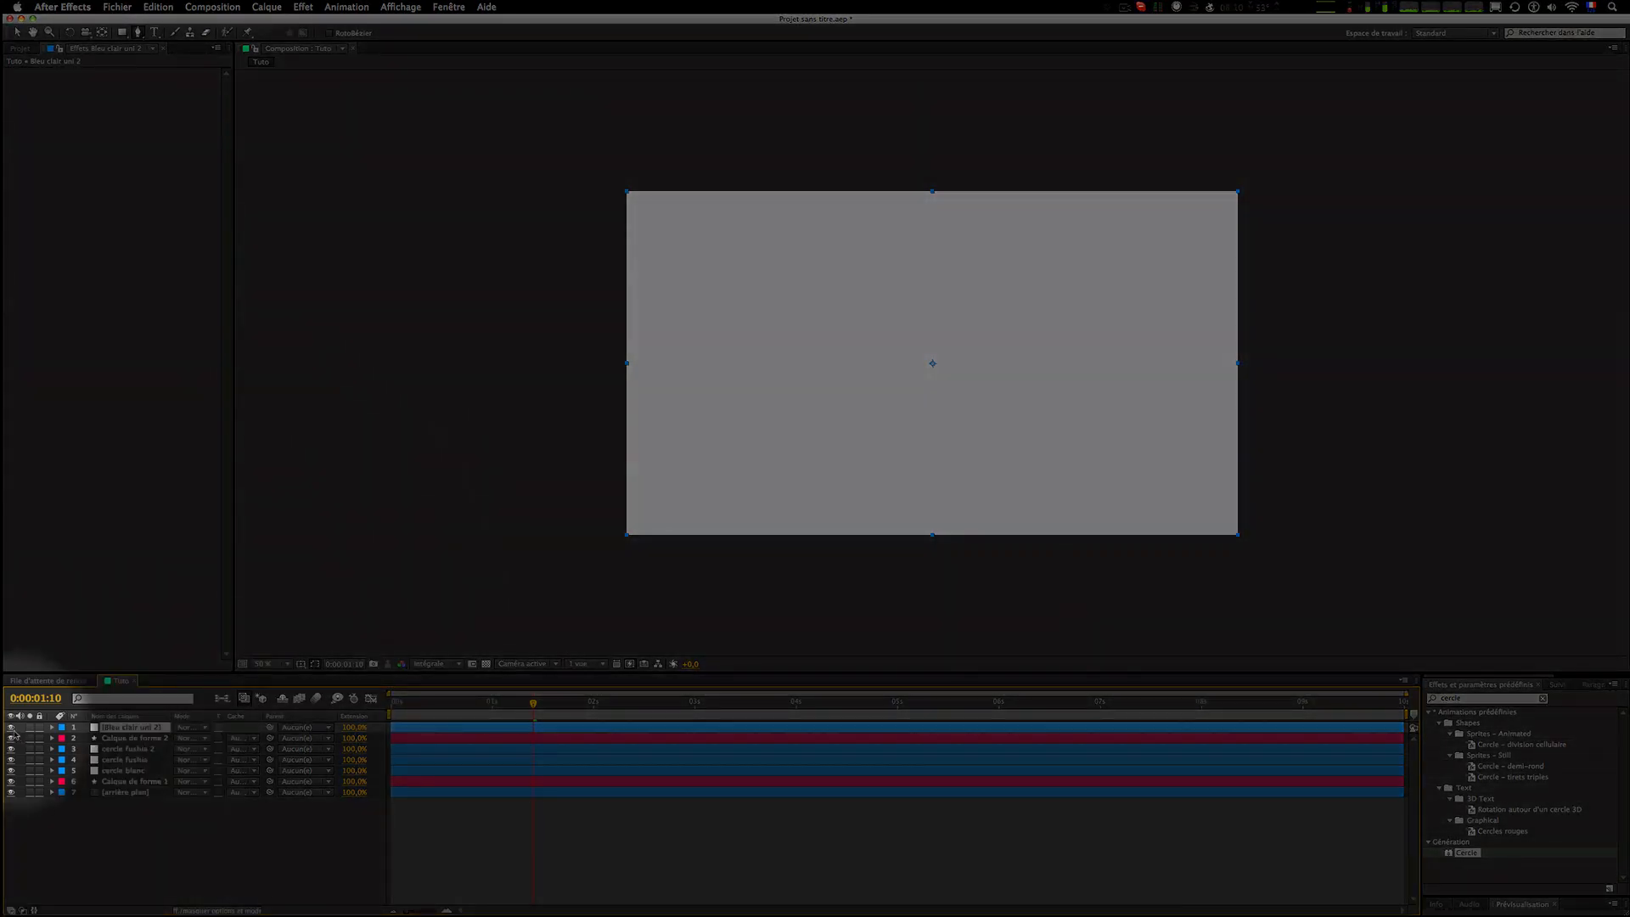
pyautogui.click(11, 727)
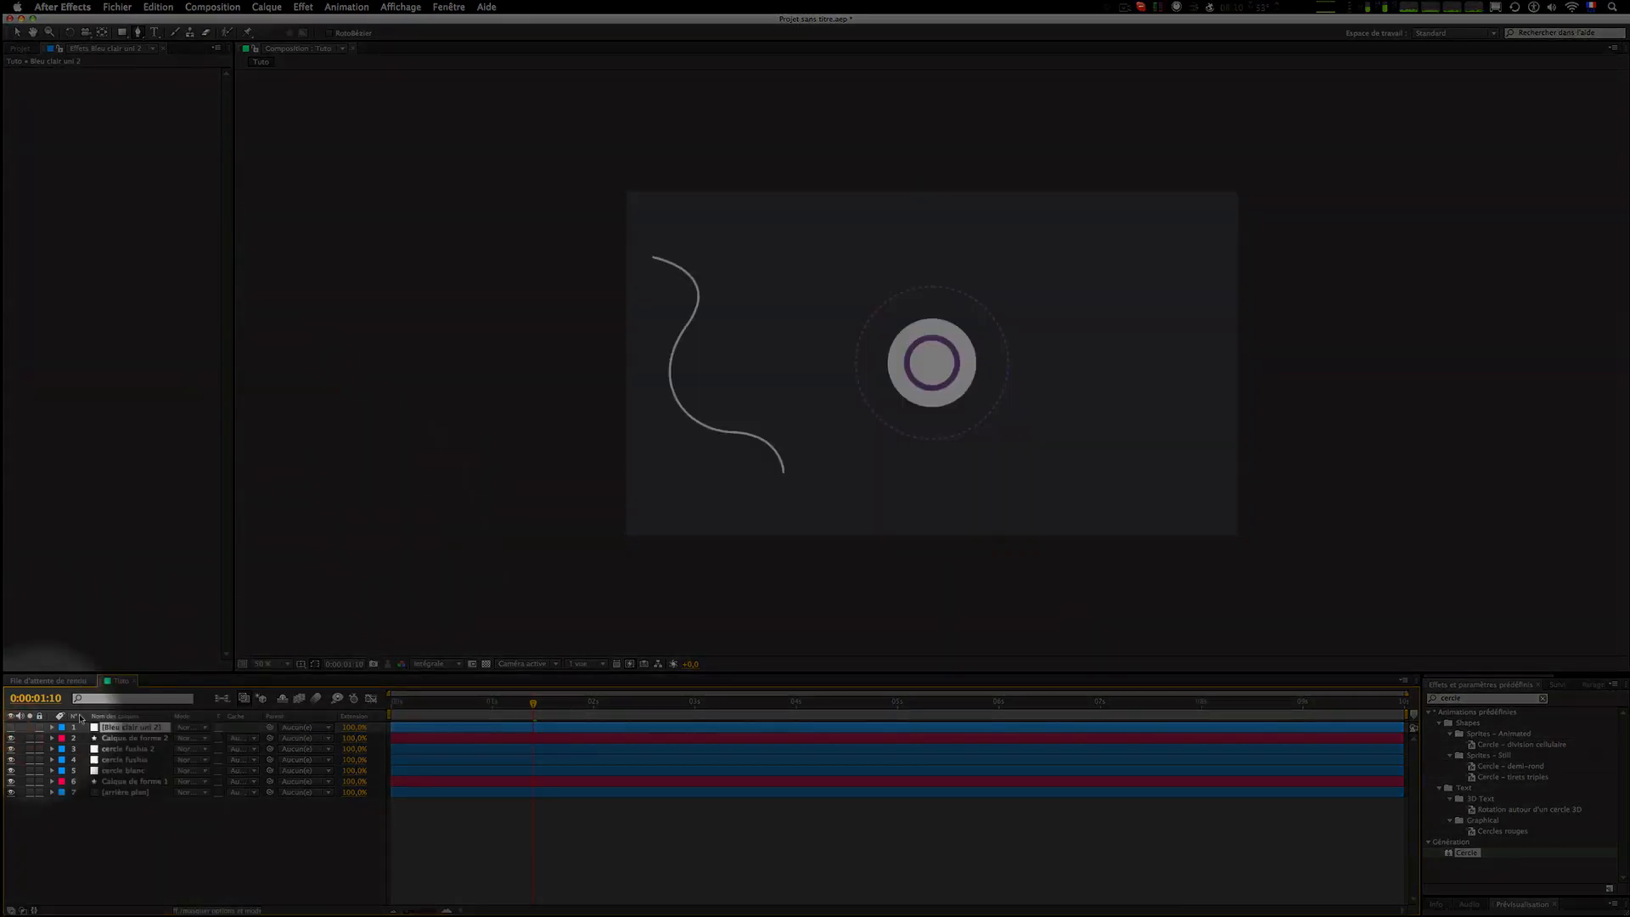
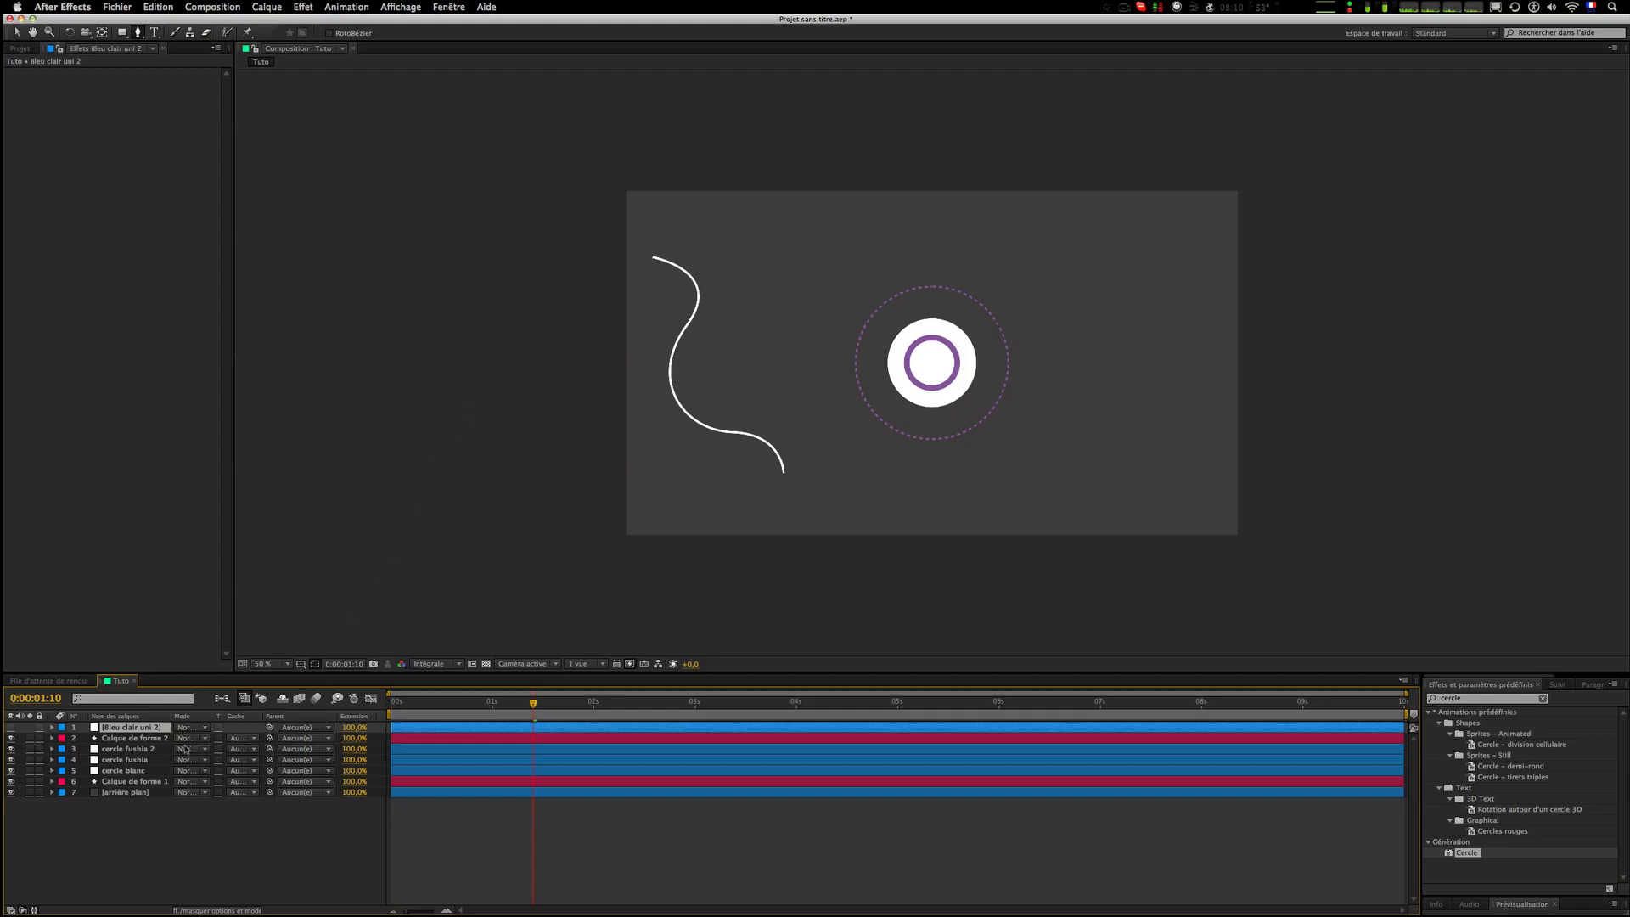
# Step: Draw a closed polygon mask with the Pen tool on the solid layer, enclosing the S-shaped curve
pyautogui.click(604, 283)
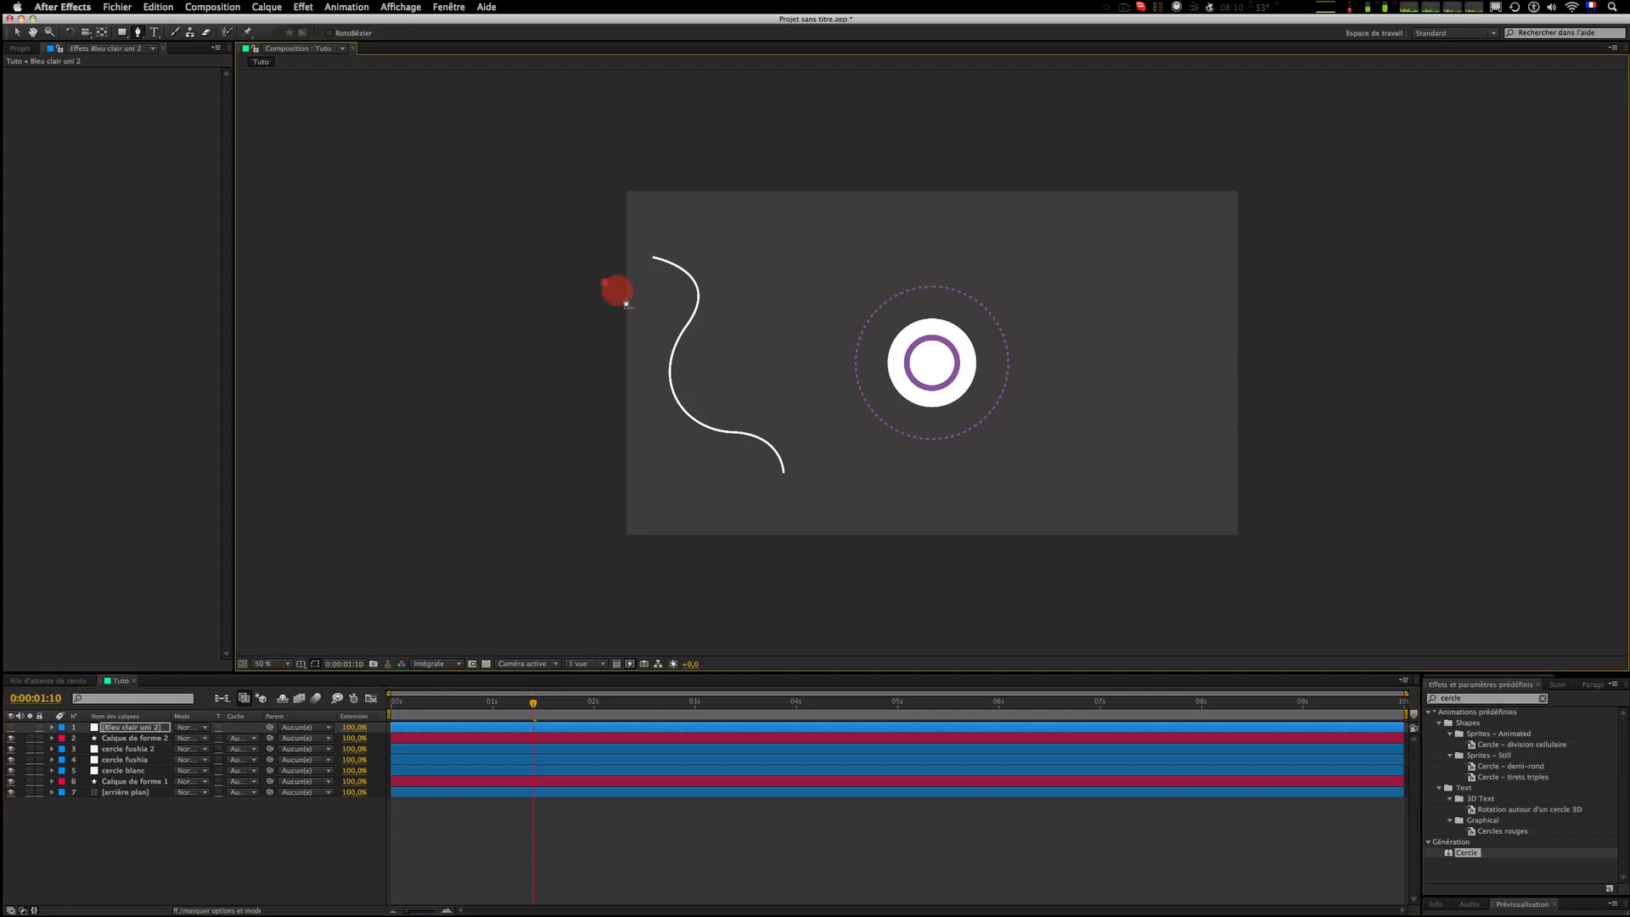
pyautogui.click(640, 346)
pyautogui.click(692, 474)
pyautogui.click(826, 513)
pyautogui.click(828, 458)
pyautogui.click(740, 352)
pyautogui.click(659, 219)
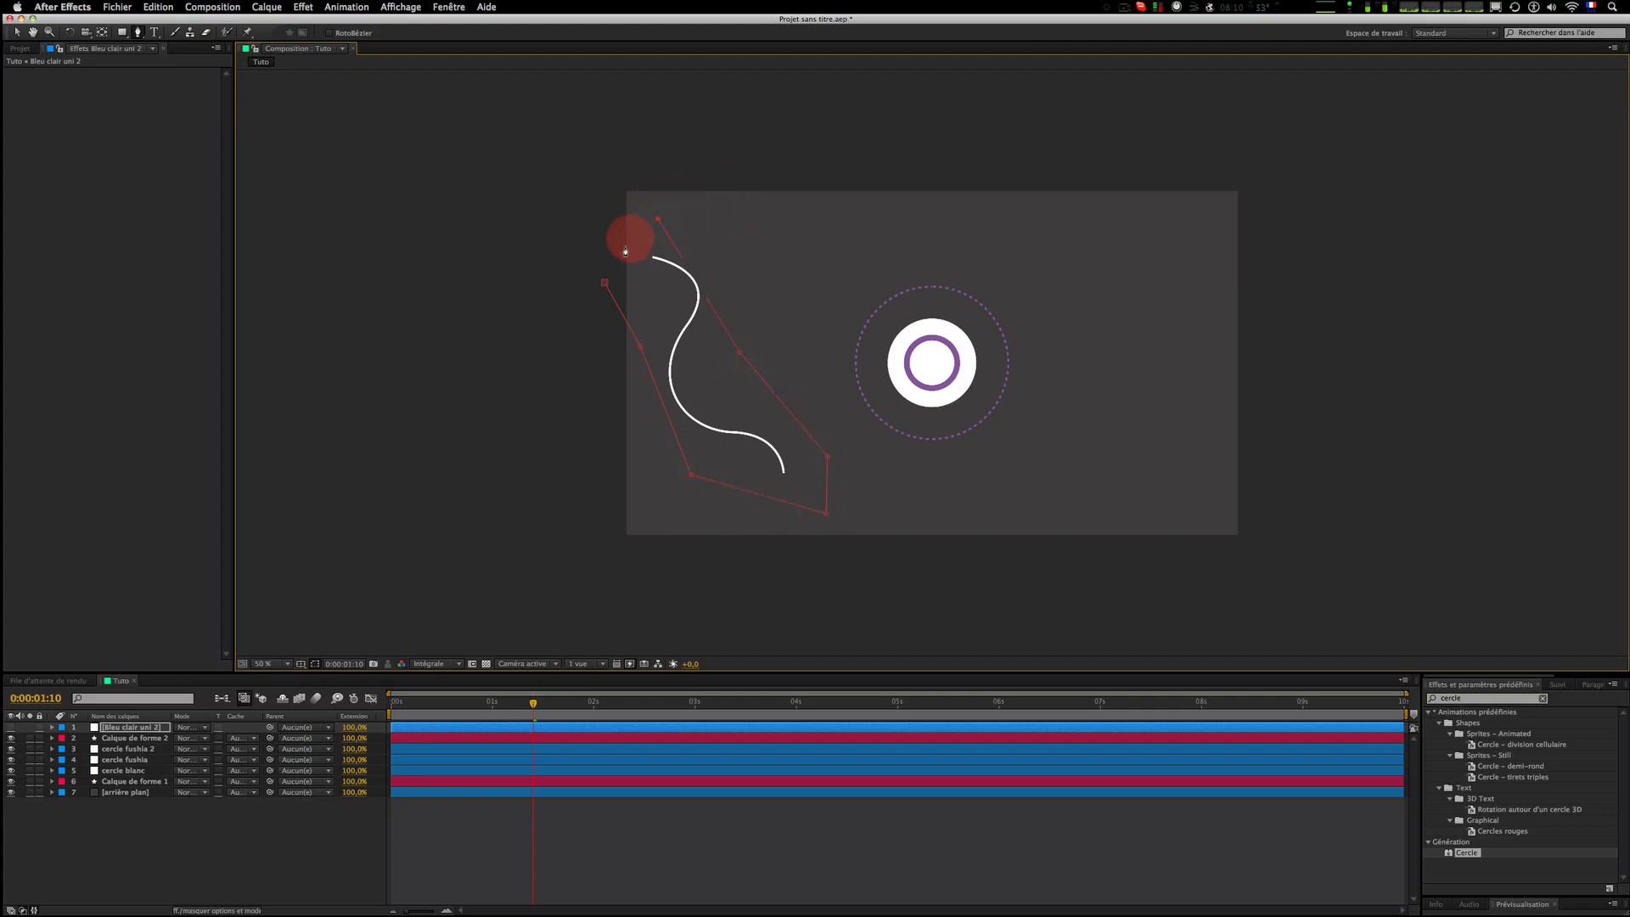
pyautogui.click(605, 282)
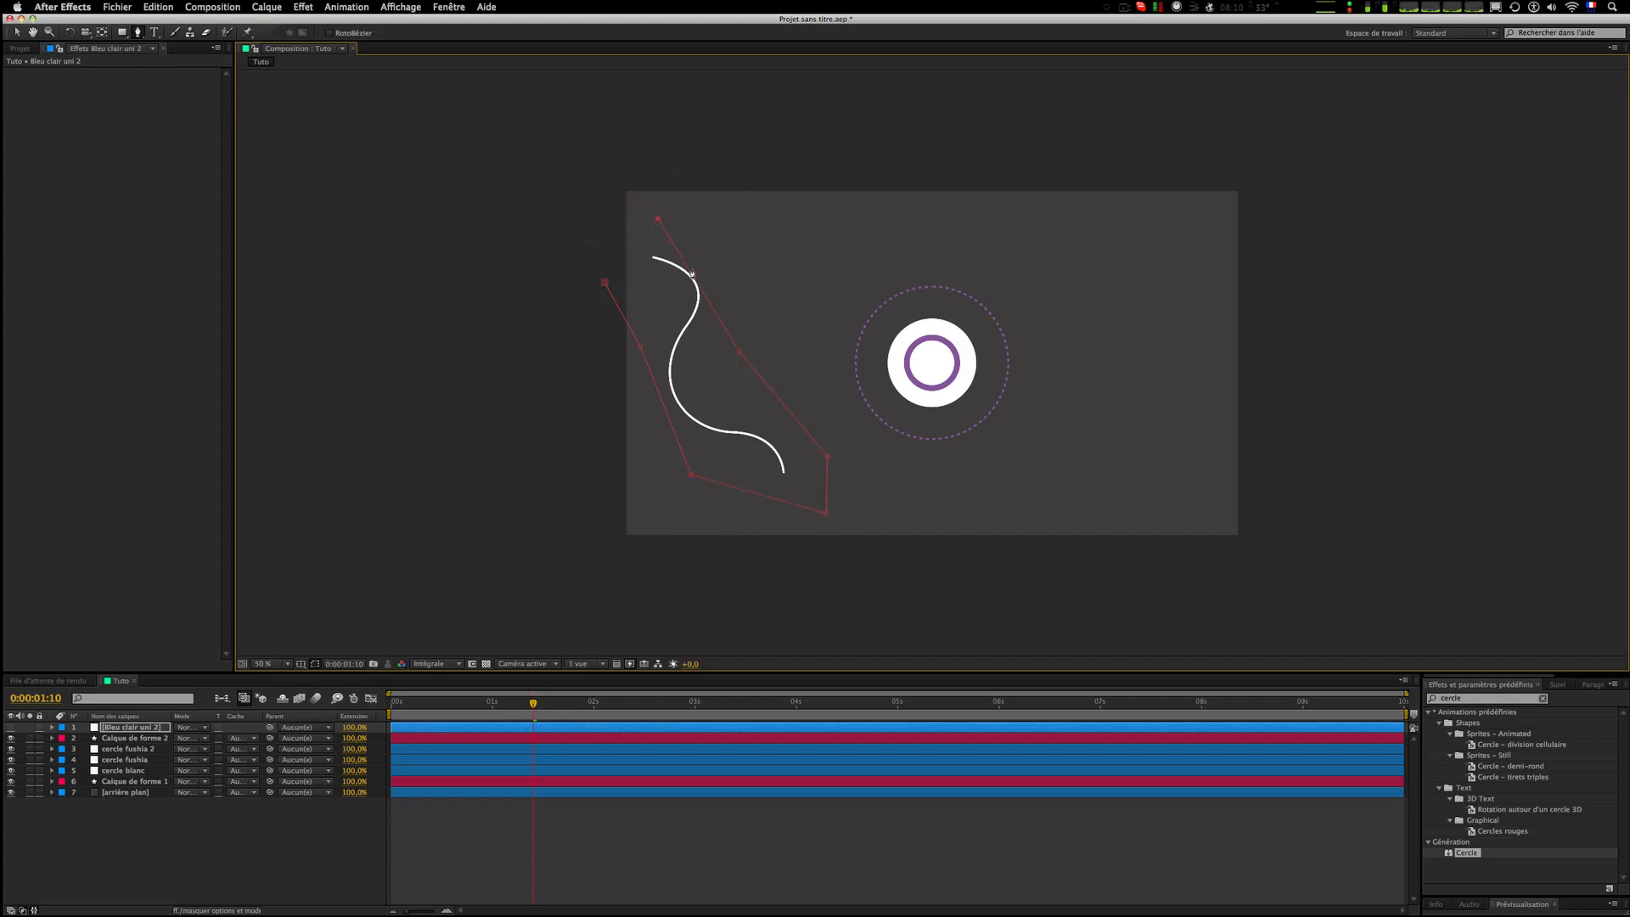
pyautogui.click(694, 234)
pyautogui.click(597, 231)
pyautogui.click(605, 283)
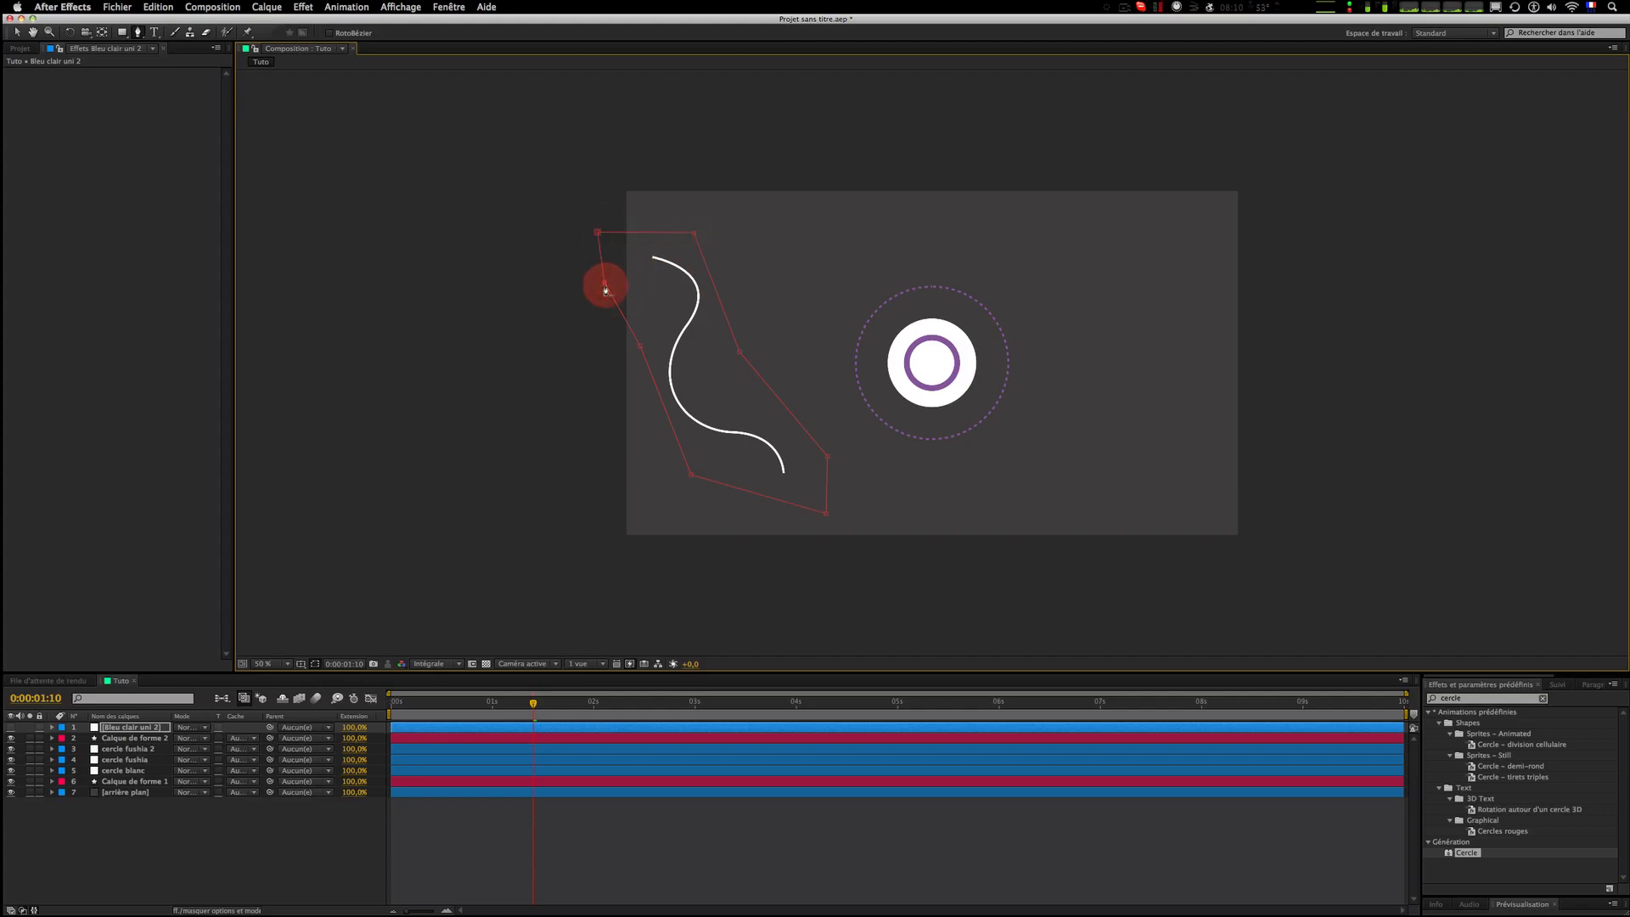
# Step: Try drawing additional polygon masks to the right of the curve, then undo them
pyautogui.click(793, 214)
pyautogui.click(822, 303)
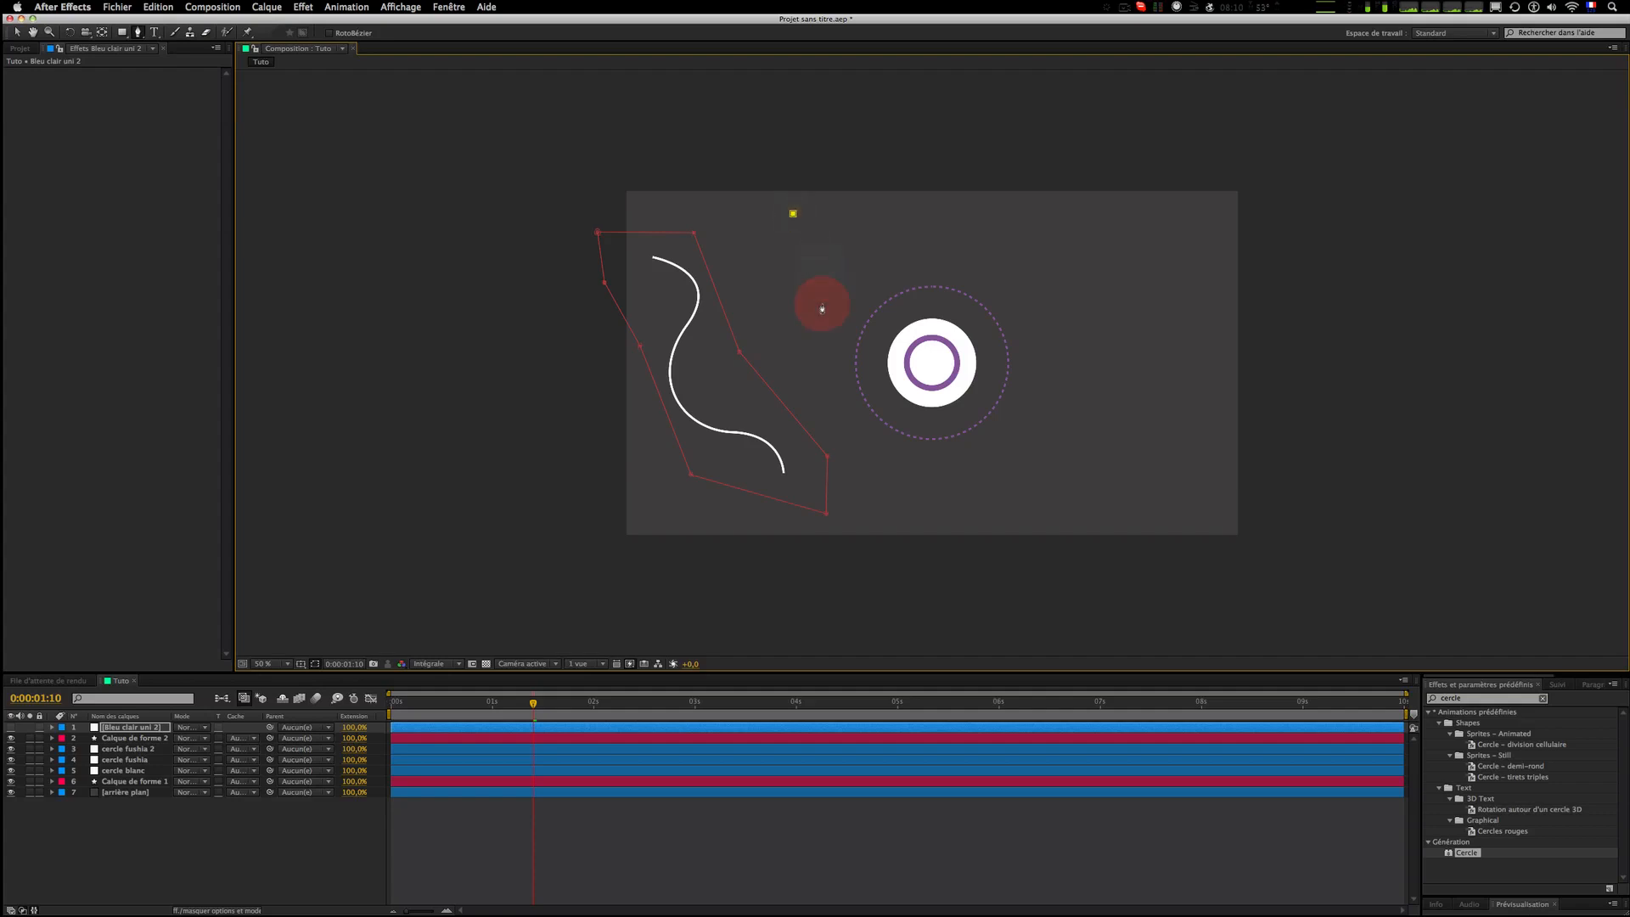
pyautogui.click(1041, 320)
pyautogui.click(982, 237)
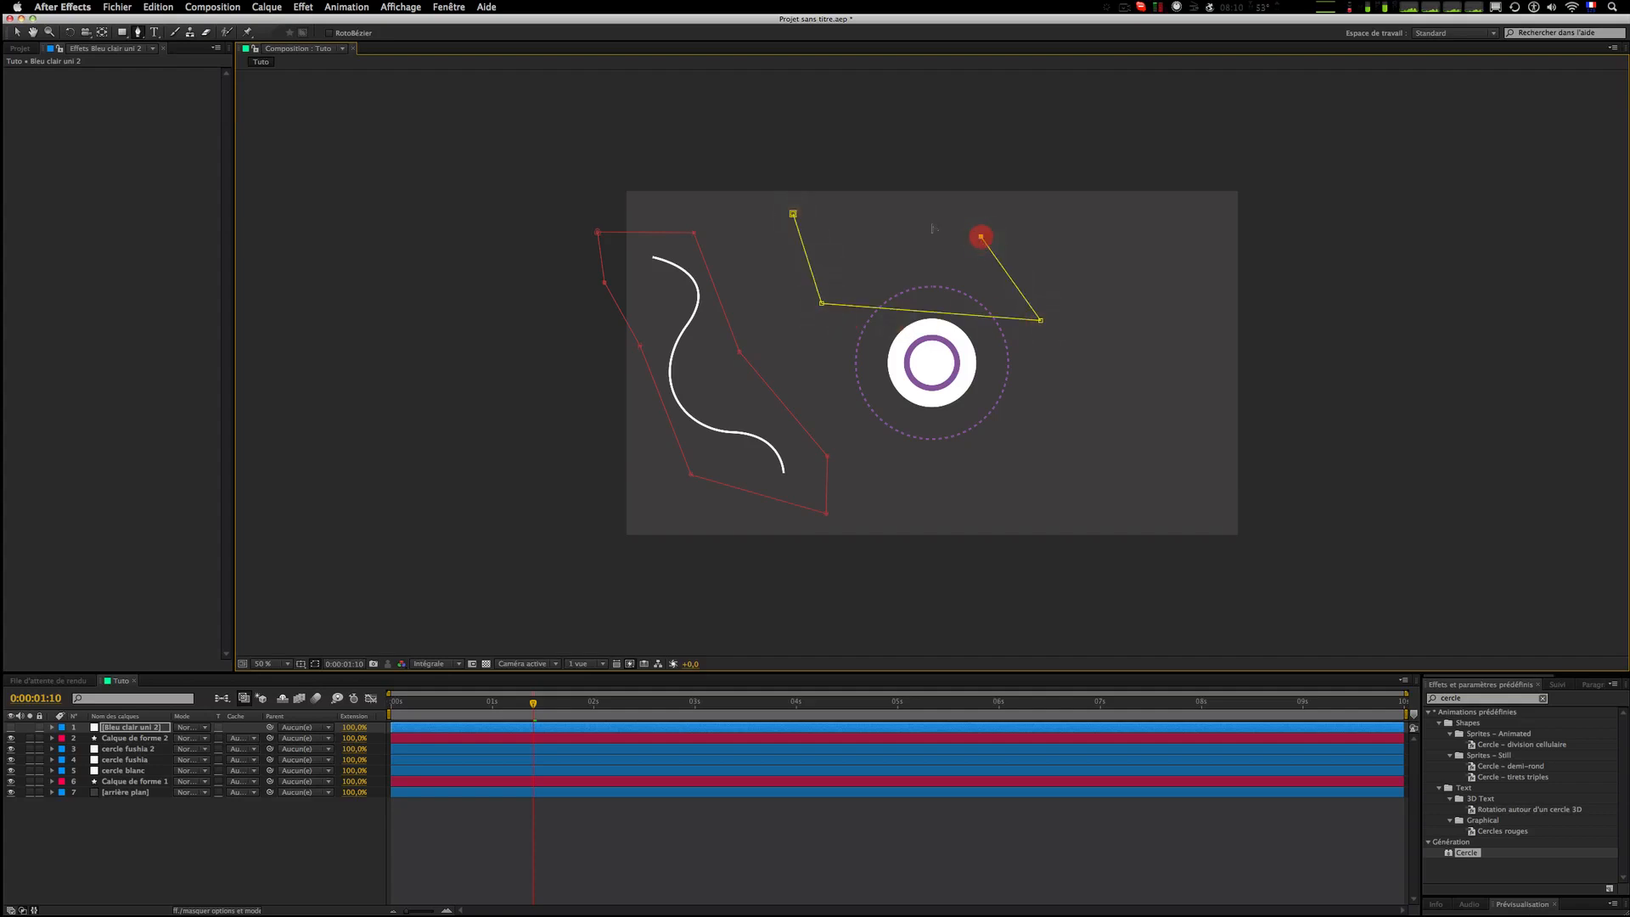
pyautogui.click(793, 214)
pyautogui.click(982, 433)
pyautogui.click(977, 510)
pyautogui.click(1101, 507)
pyautogui.click(1089, 377)
pyautogui.click(1027, 383)
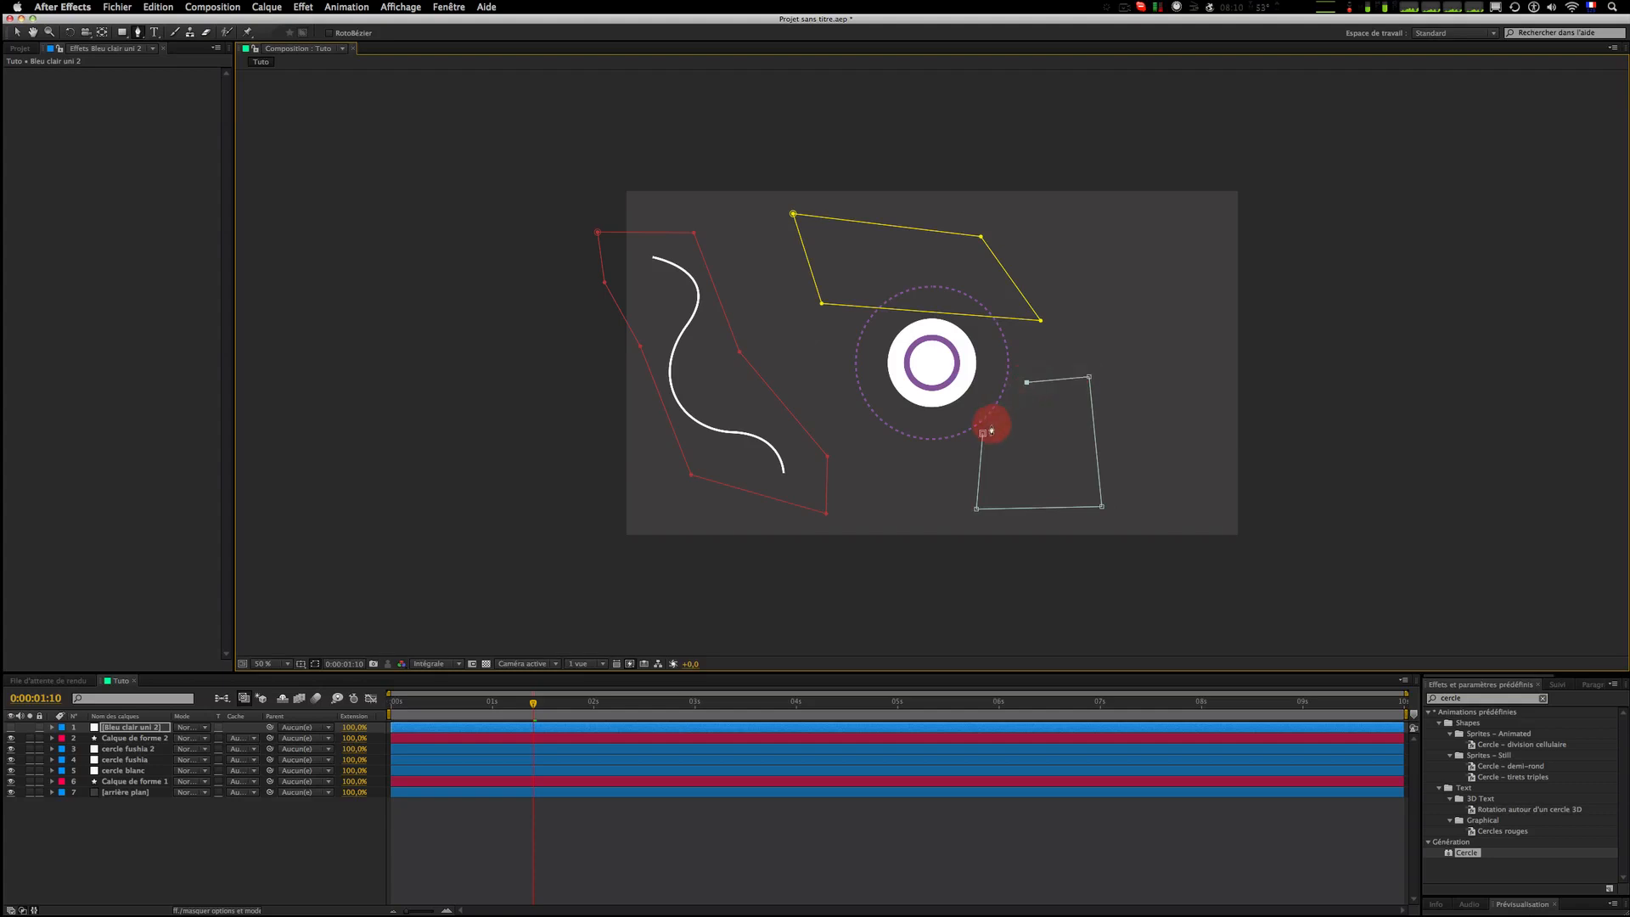
pyautogui.click(983, 434)
pyautogui.click(1225, 247)
pyautogui.click(1211, 387)
pyautogui.click(1318, 399)
pyautogui.click(1276, 296)
pyautogui.press('super+z')
pyautogui.press('super+z')
pyautogui.press('super+z')
pyautogui.press('super+z')
pyautogui.press('super+z')
pyautogui.press('super+z')
pyautogui.press('super+z')
pyautogui.press('super+z')
pyautogui.press('super+z')
pyautogui.press('super+z')
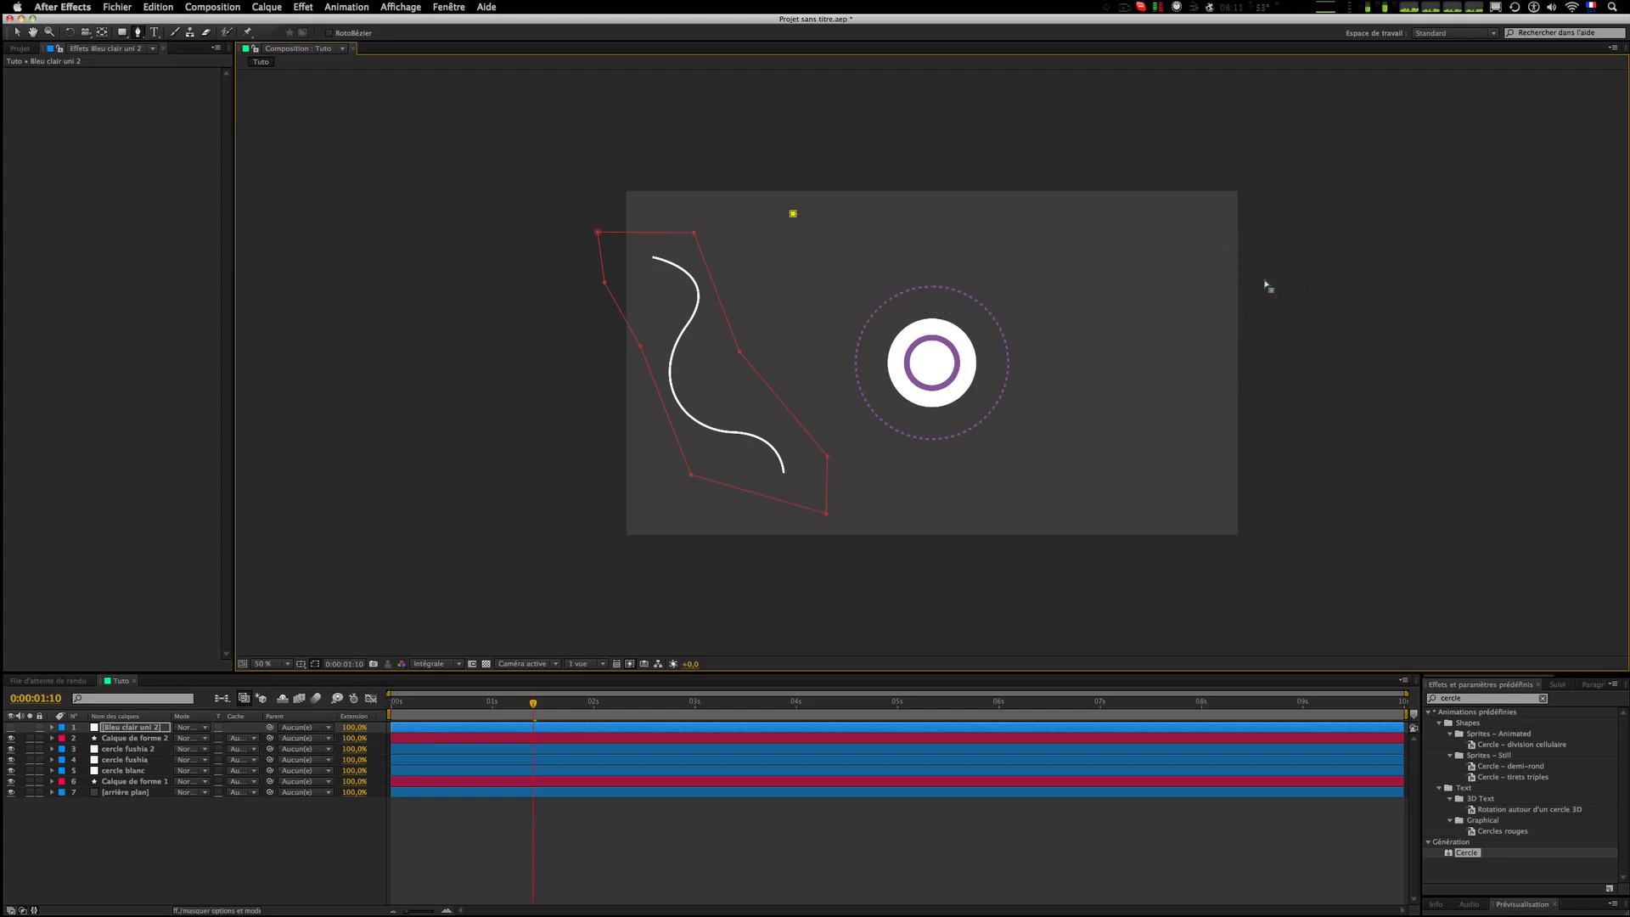
pyautogui.press('super+z')
# Step: Open the Appearance preferences, close them with OK, and deselect all layers
pyautogui.click(78, 7)
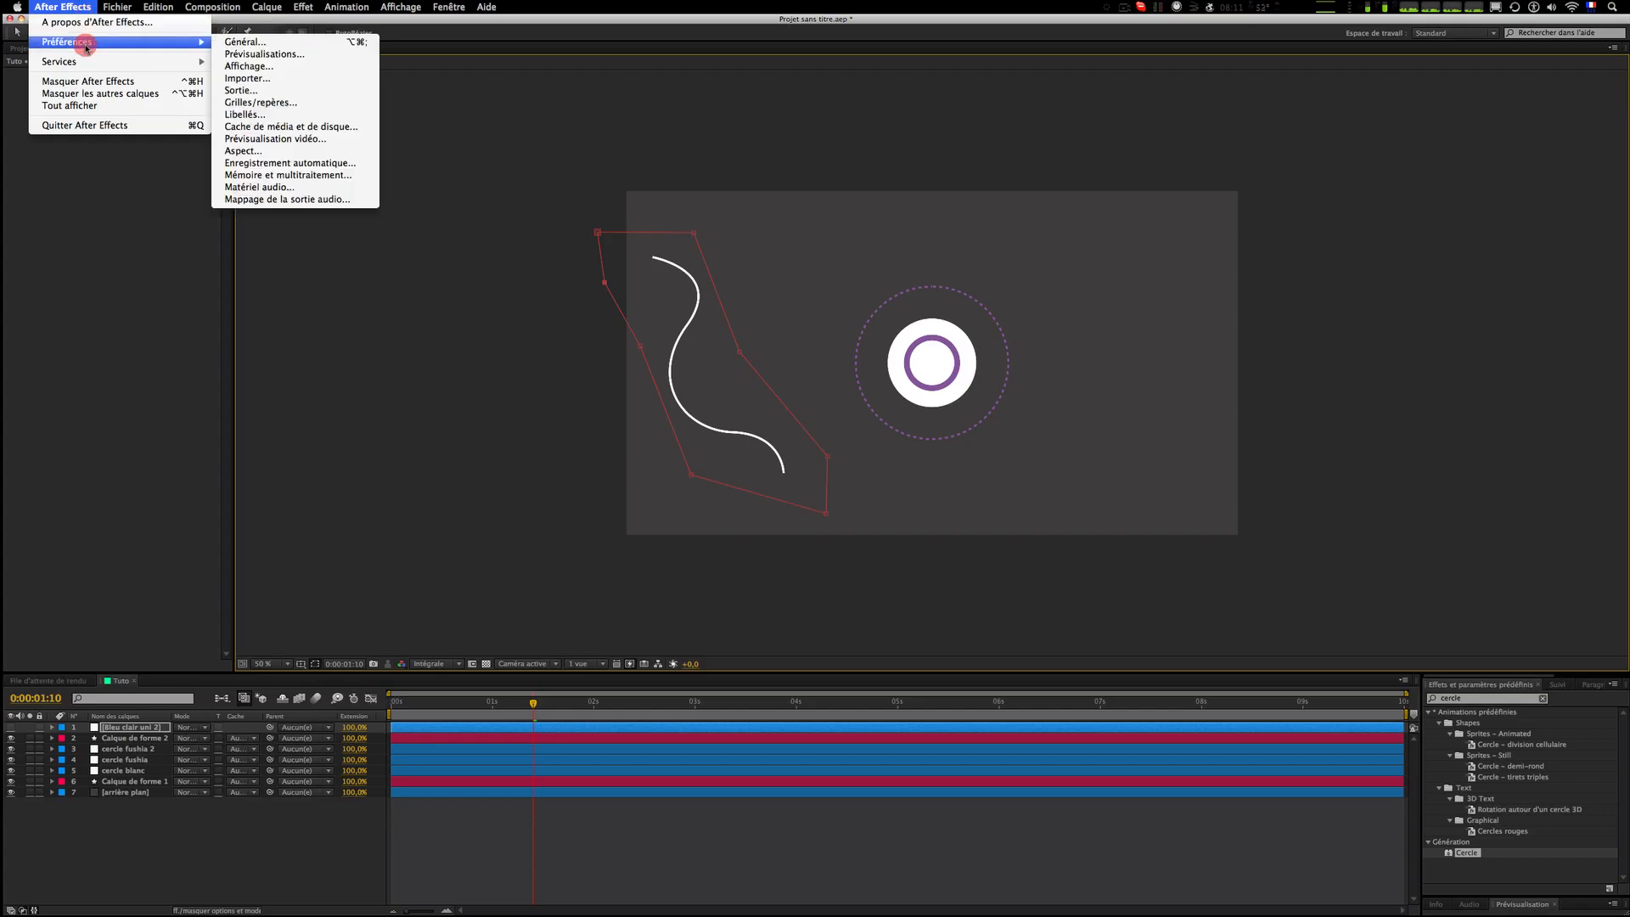
pyautogui.moveTo(83, 45)
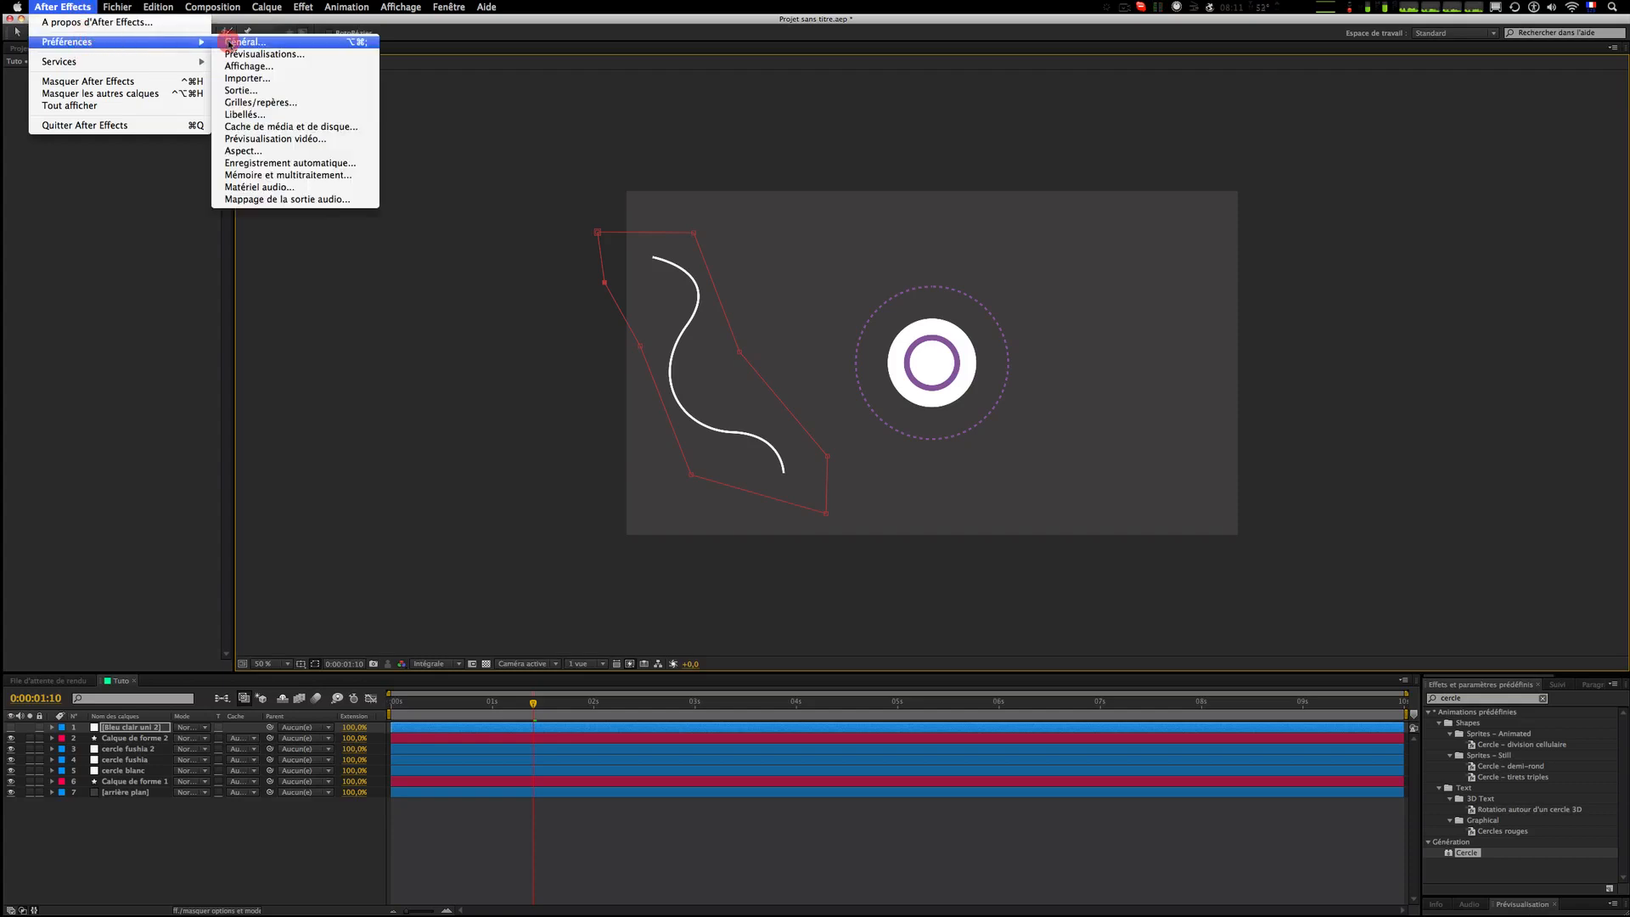
pyautogui.click(284, 152)
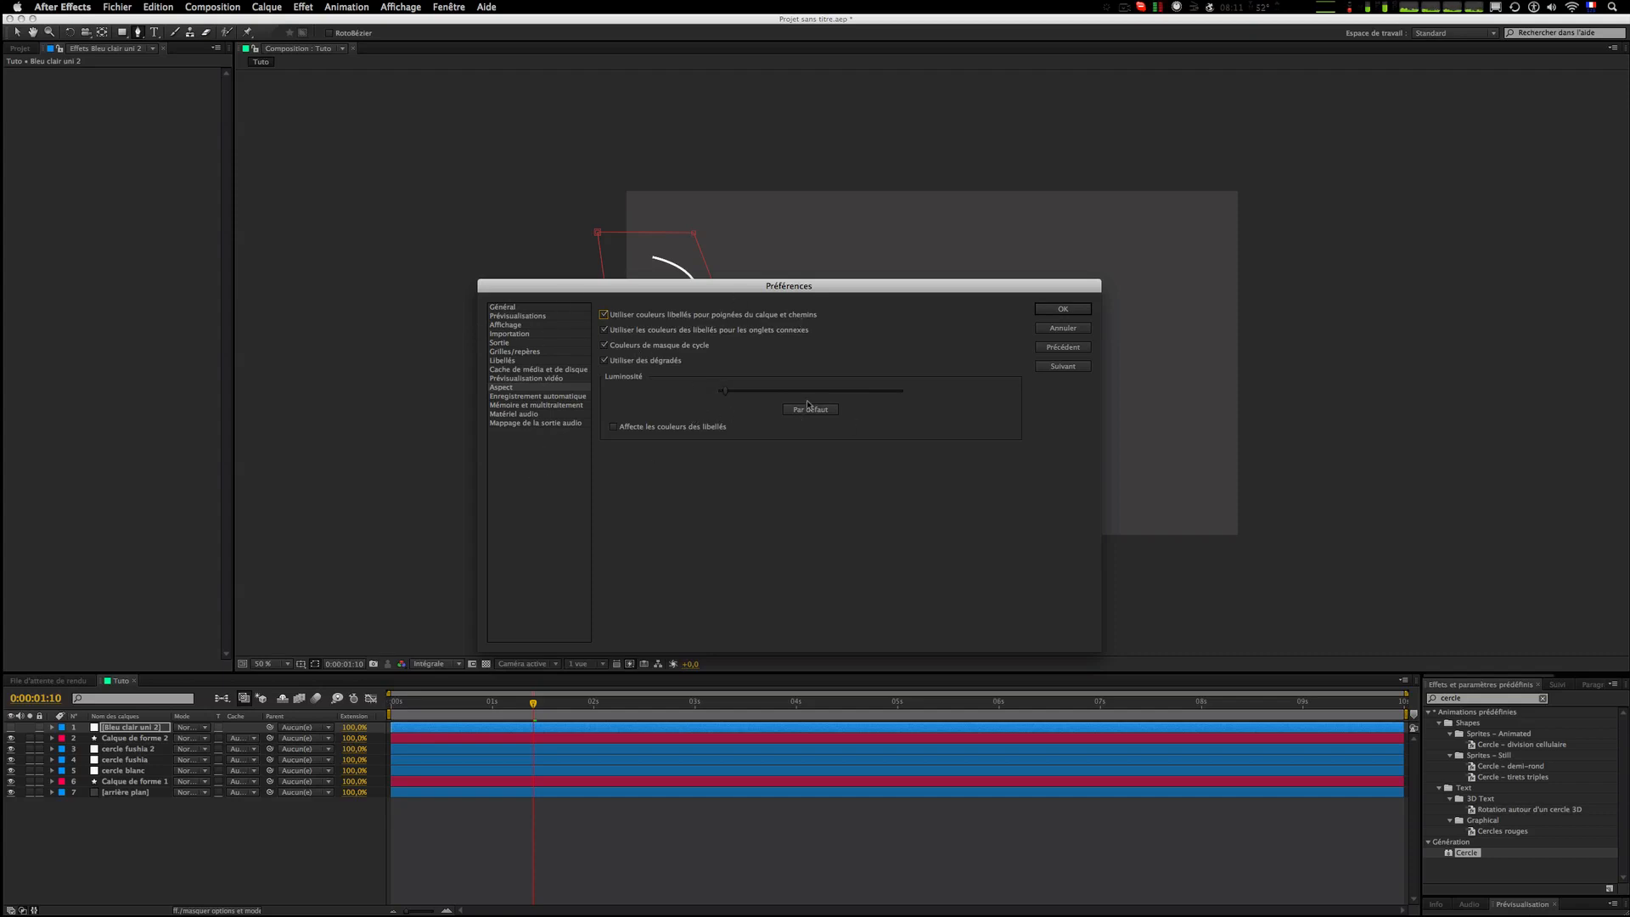
pyautogui.click(1084, 309)
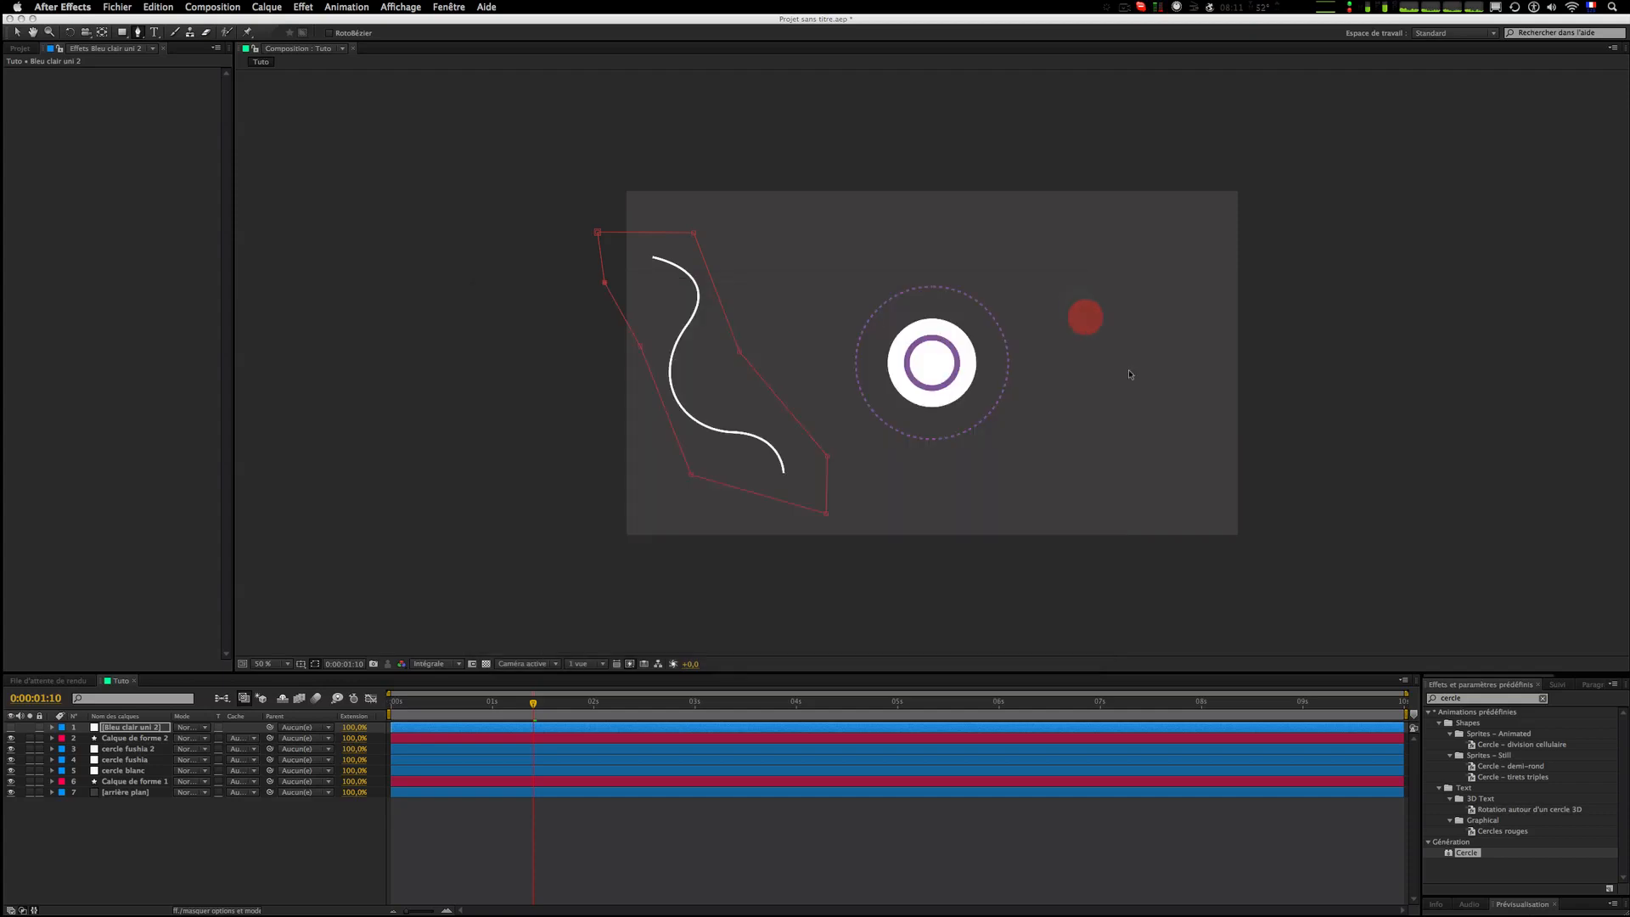
pyautogui.click(917, 832)
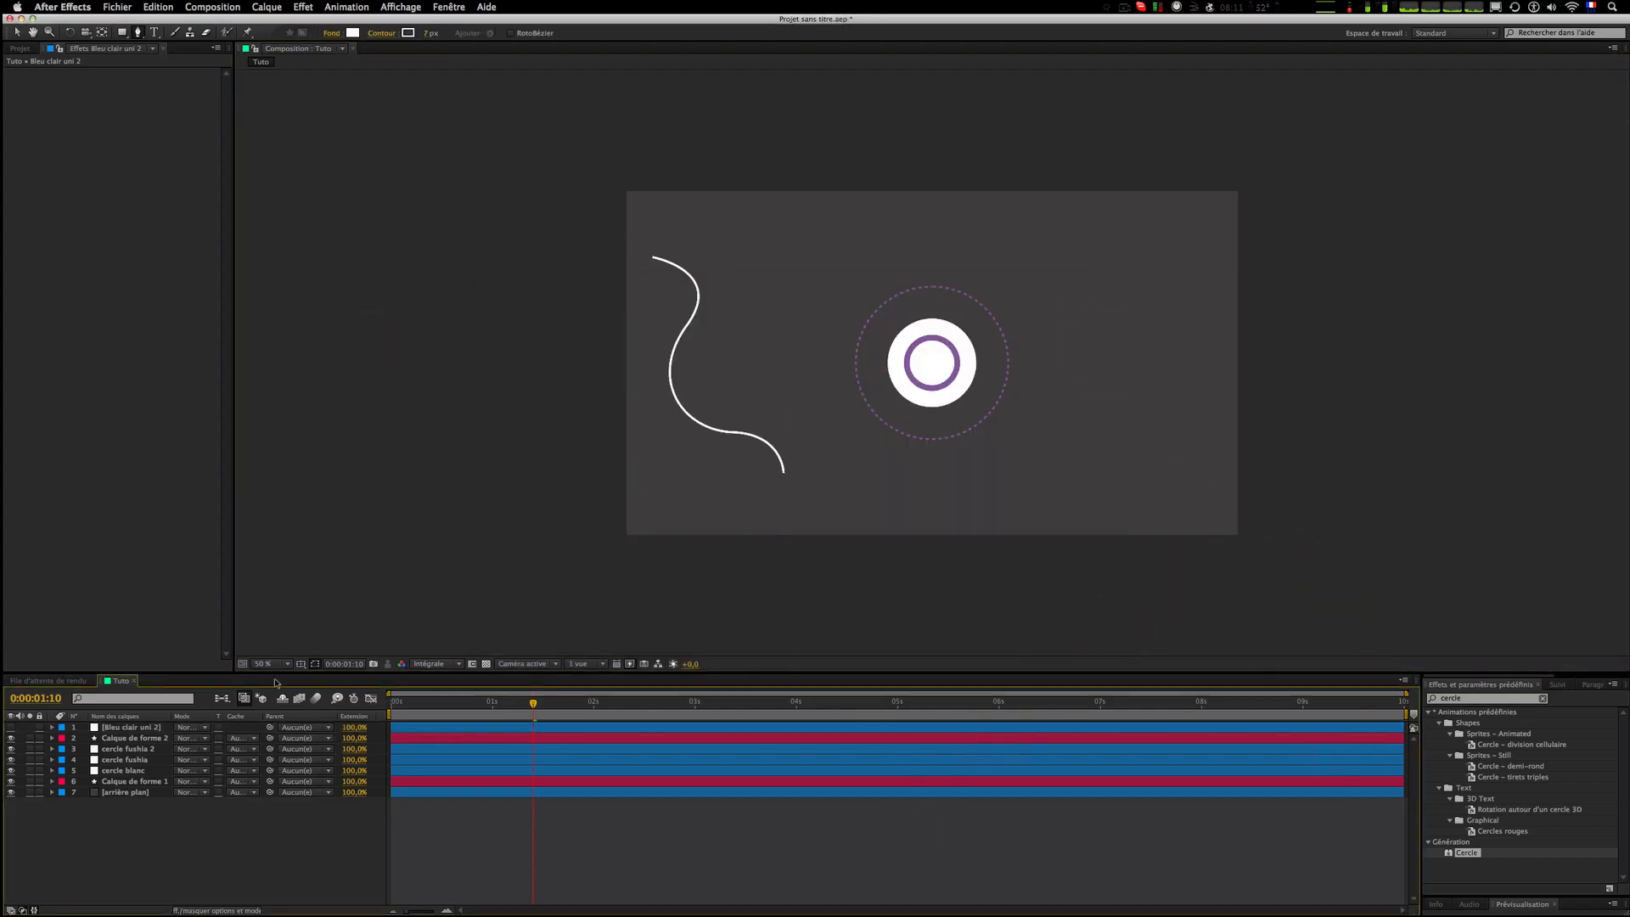
# Step: Rename the curved shape layer to trait and set its track matte to Alpha [Bleu clair uni 2]
pyautogui.click(110, 738)
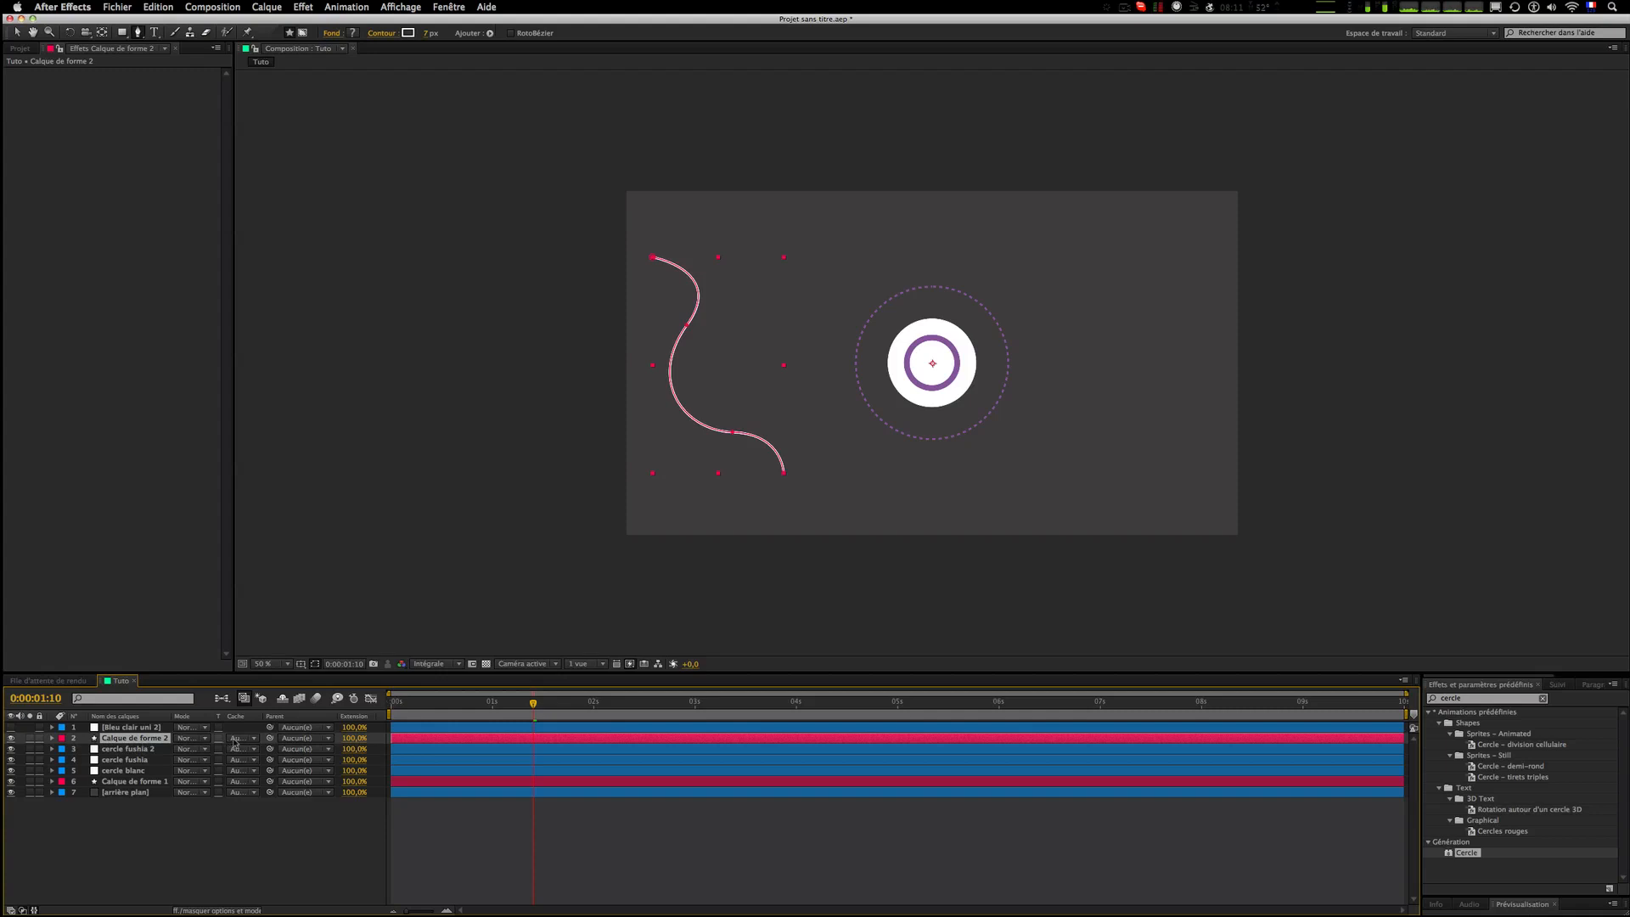
pyautogui.press('Return')
pyautogui.write('trait')
pyautogui.press('Return')
pyautogui.click(254, 753)
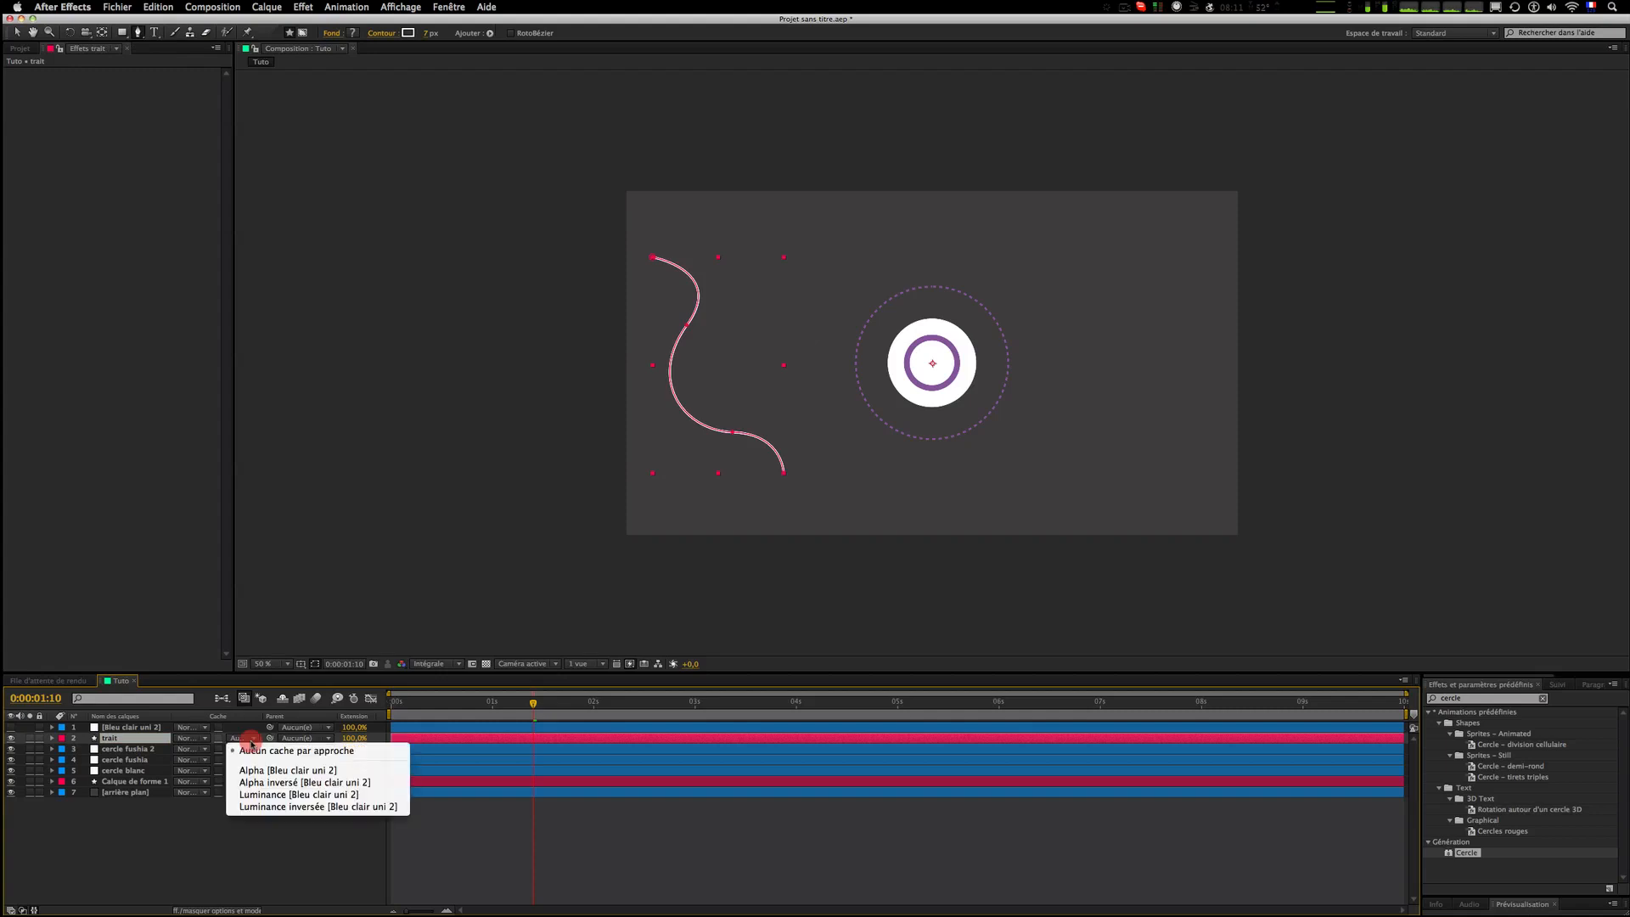
pyautogui.click(263, 771)
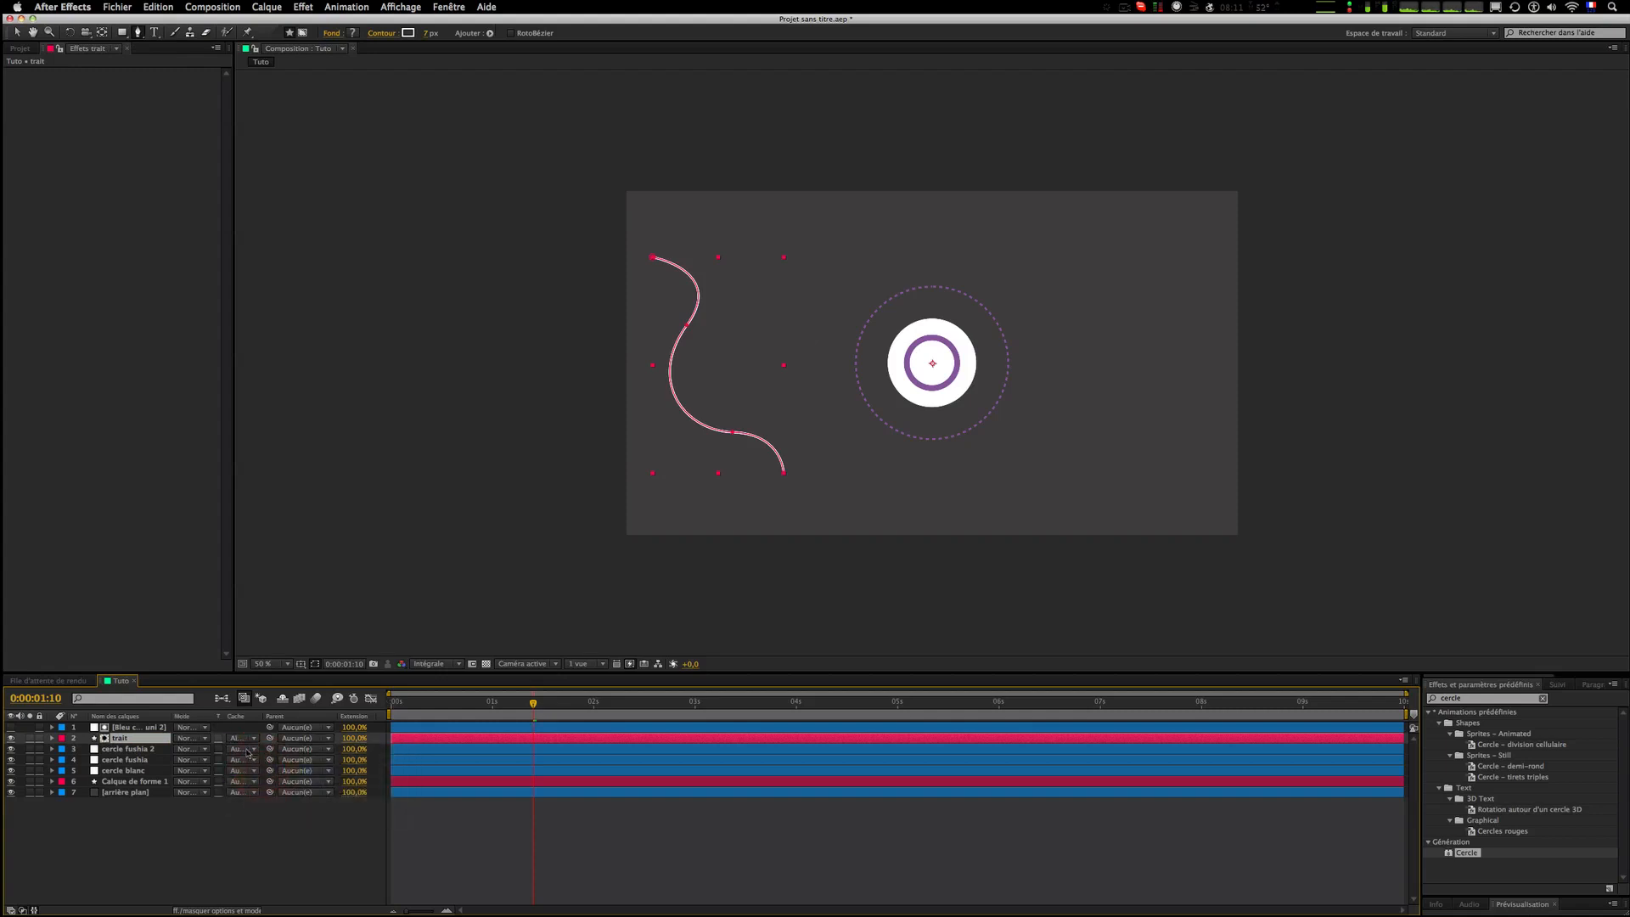
# Step: Reshape the solid's mask so only the curve's starting tip shows, and set a Mask Path keyframe at 0:00:01:10
pyautogui.press('/')
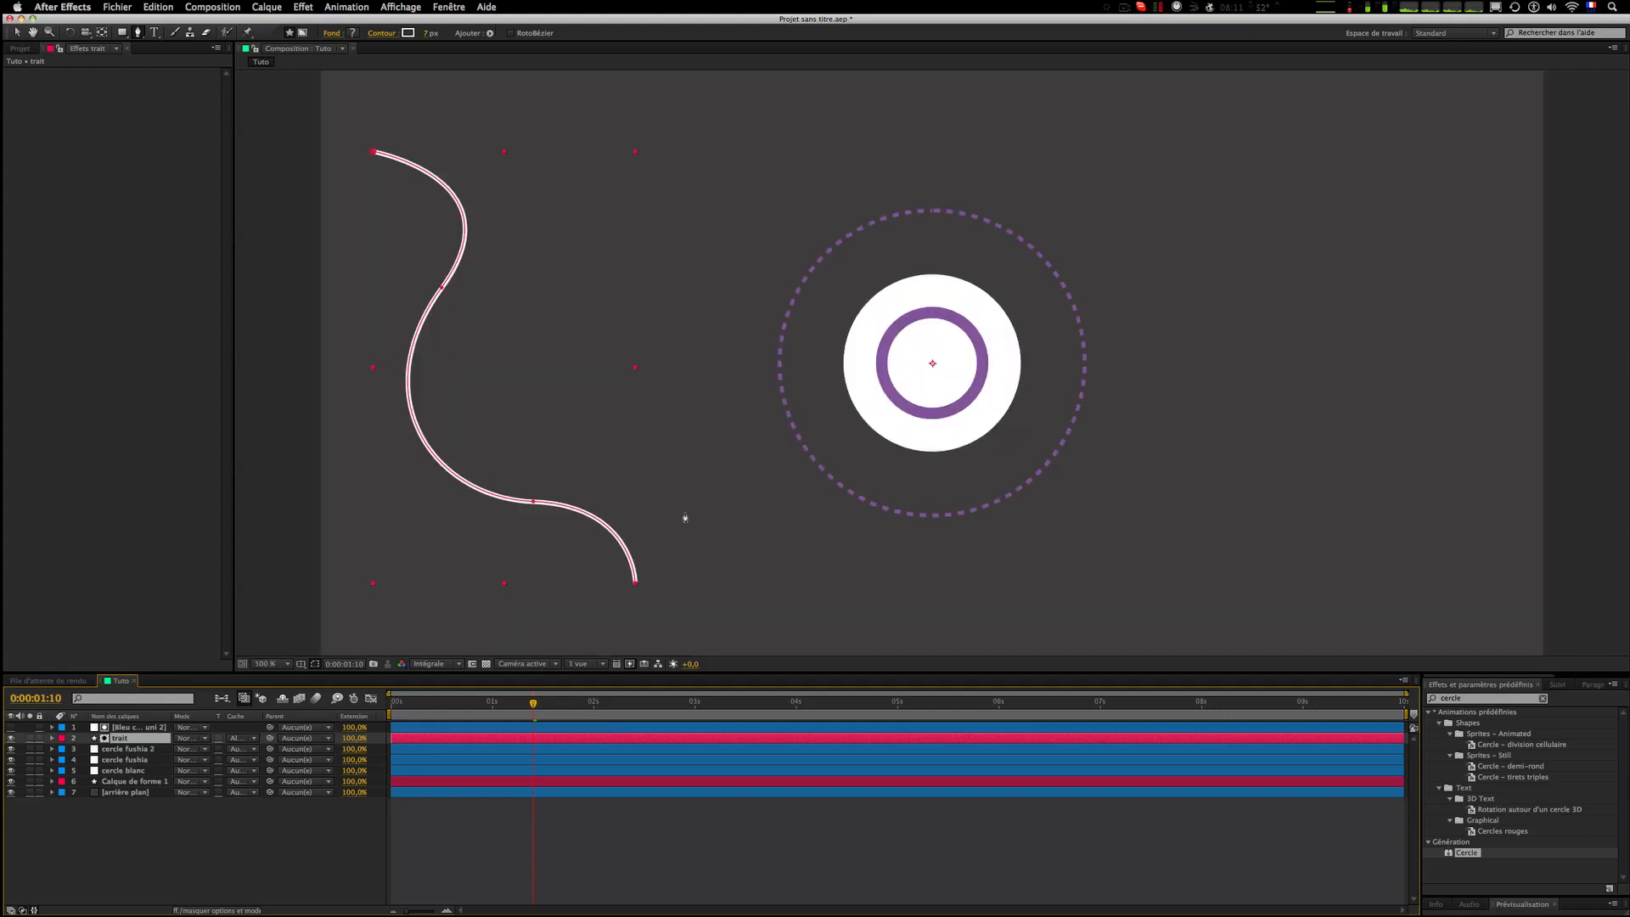
pyautogui.press('v')
pyautogui.click(647, 855)
pyautogui.click(547, 727)
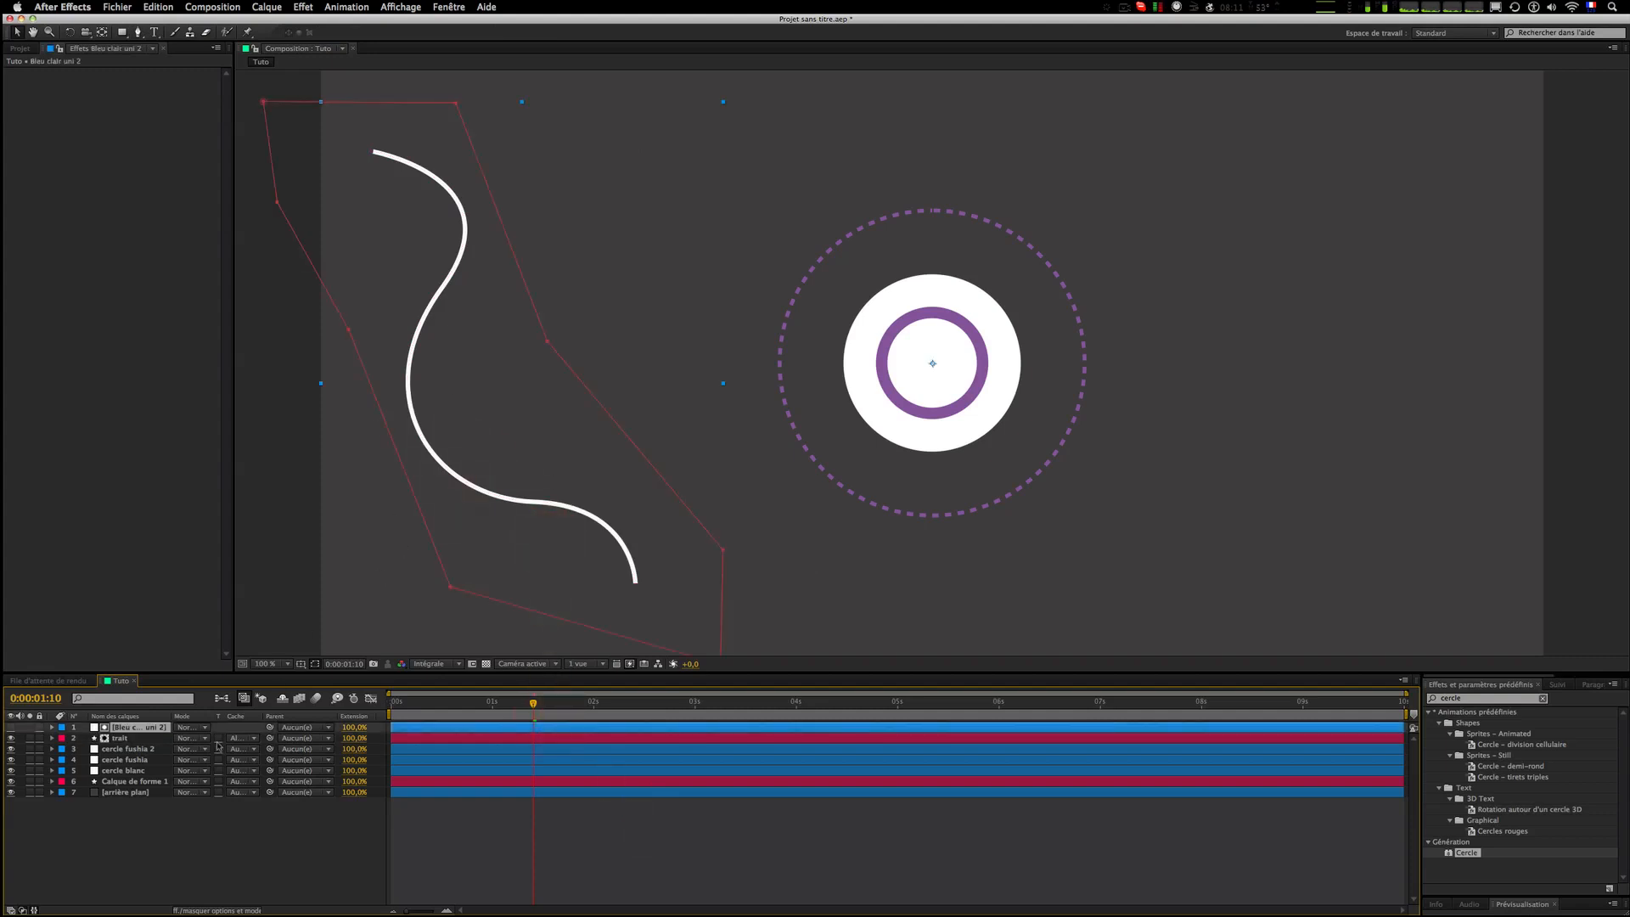
pyautogui.moveTo(648, 558); pyautogui.dragTo(653, 524)
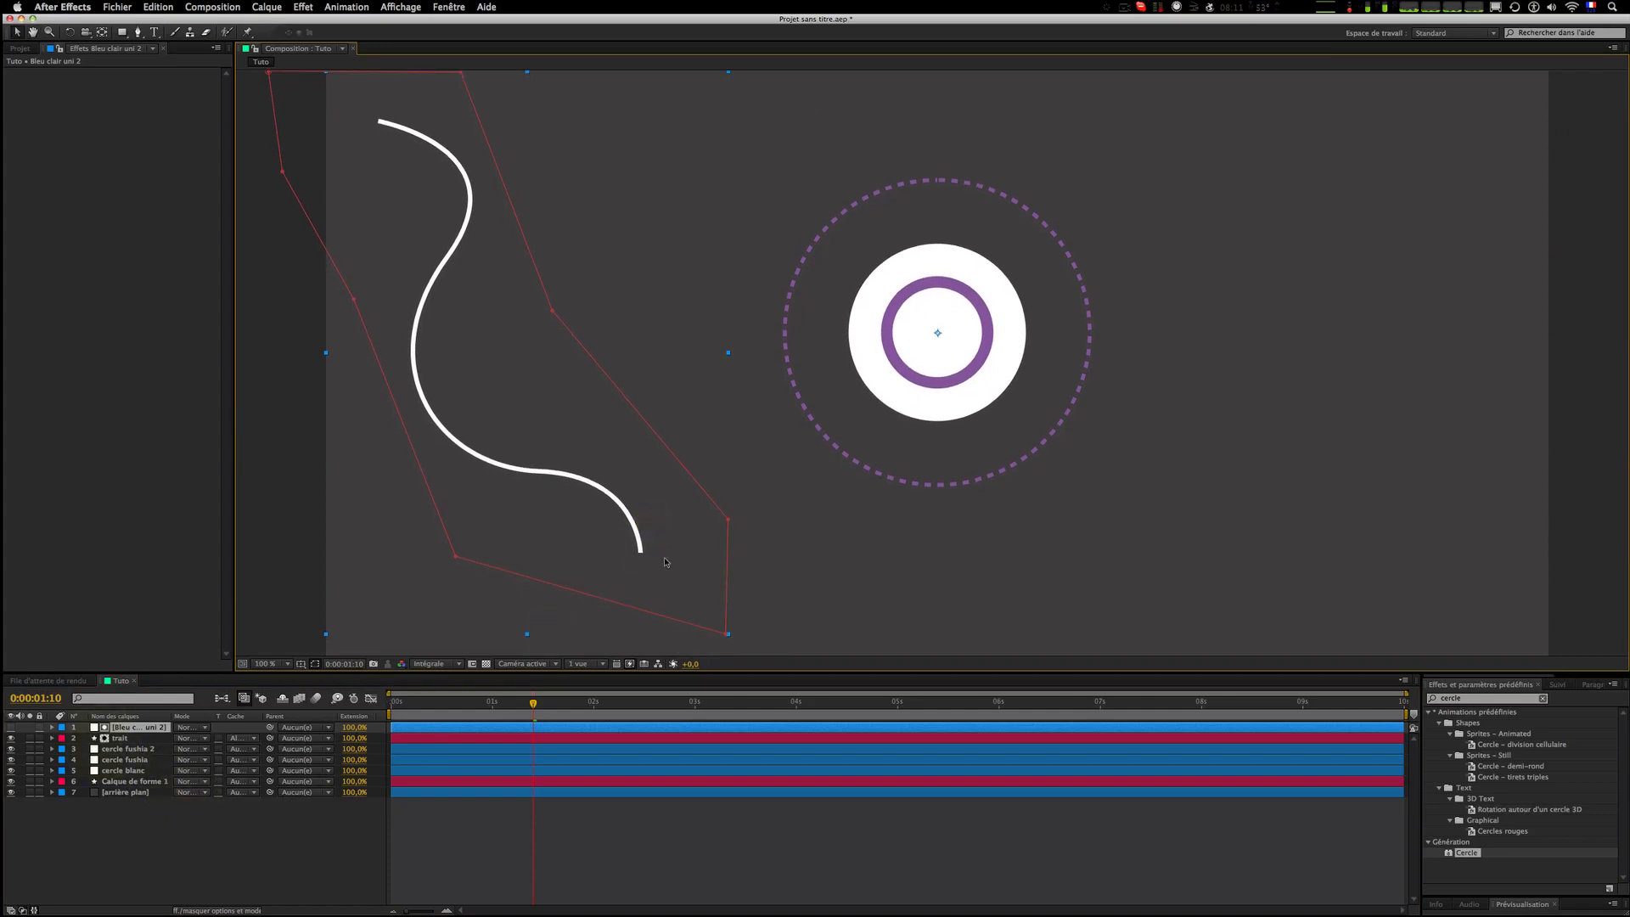
pyautogui.moveTo(727, 636)
pyautogui.mouseDown()
pyautogui.moveTo(437, 99)
pyautogui.moveTo(341, 94)
pyautogui.mouseUp()
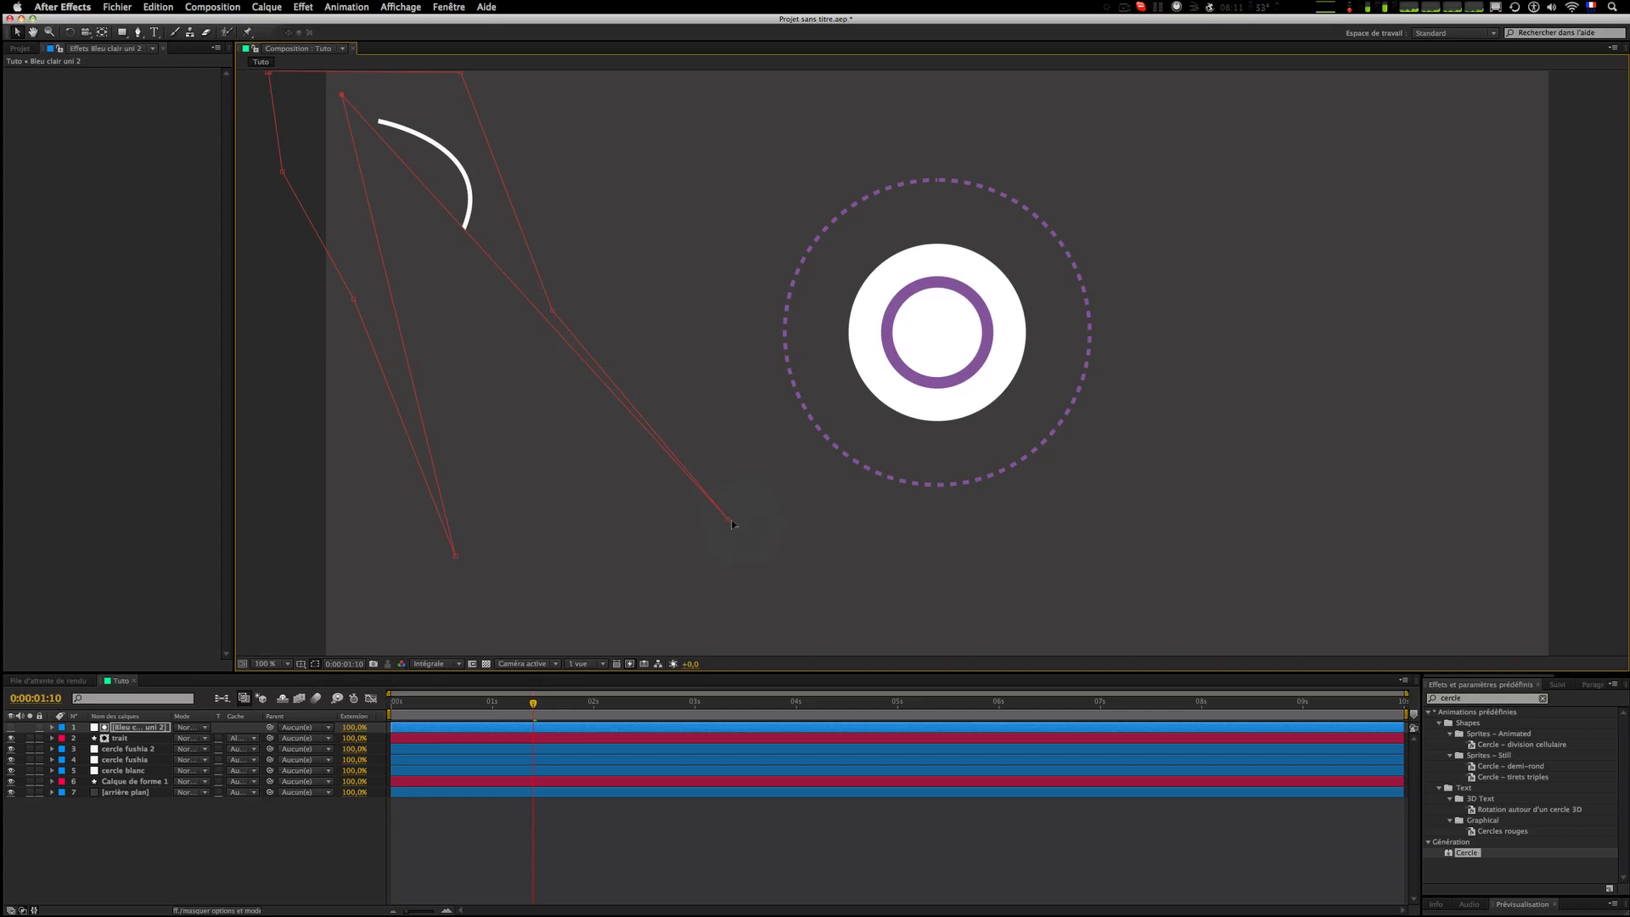
pyautogui.moveTo(728, 518)
pyautogui.mouseDown()
pyautogui.moveTo(568, 360)
pyautogui.moveTo(436, 153)
pyautogui.moveTo(455, 108)
pyautogui.mouseUp()
pyautogui.press('m')
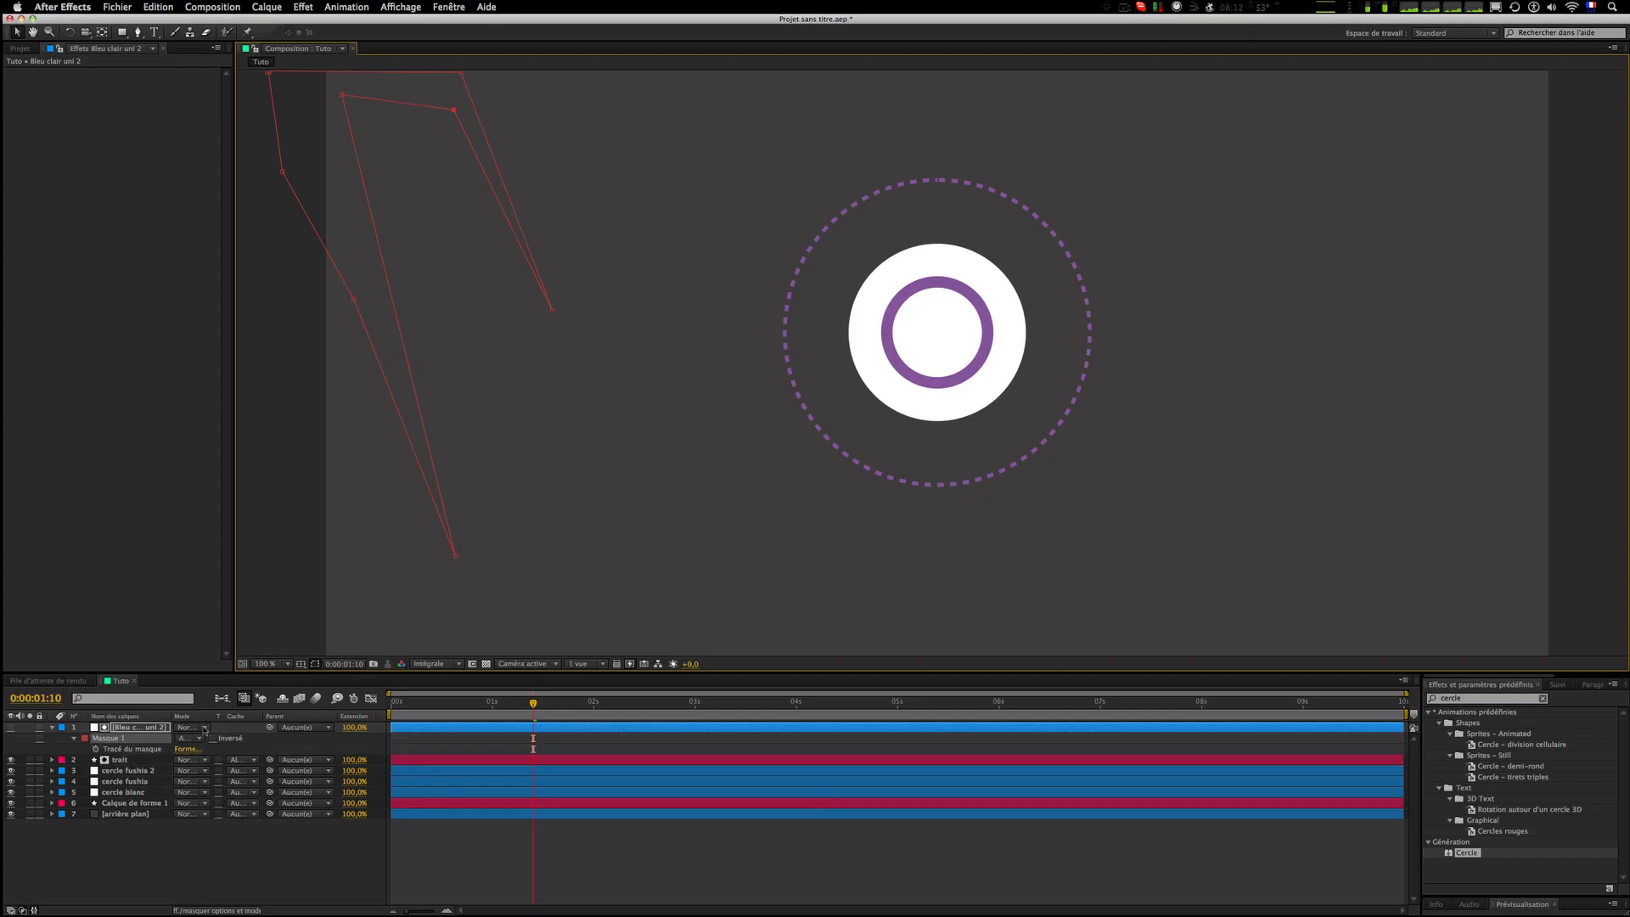
pyautogui.click(124, 726)
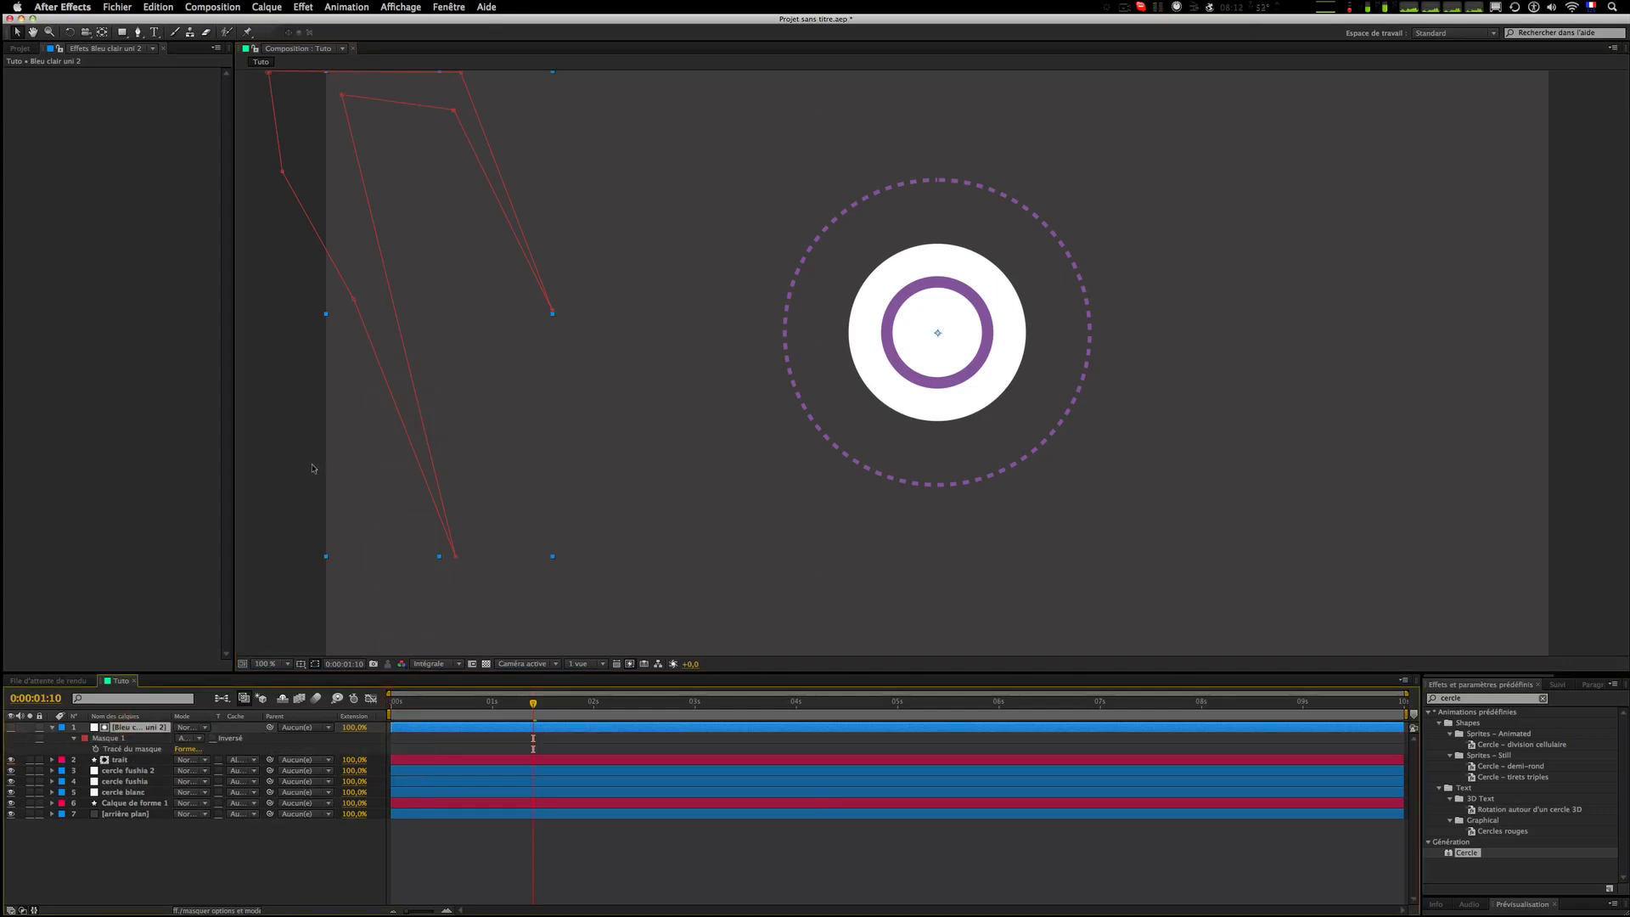
pyautogui.click(96, 749)
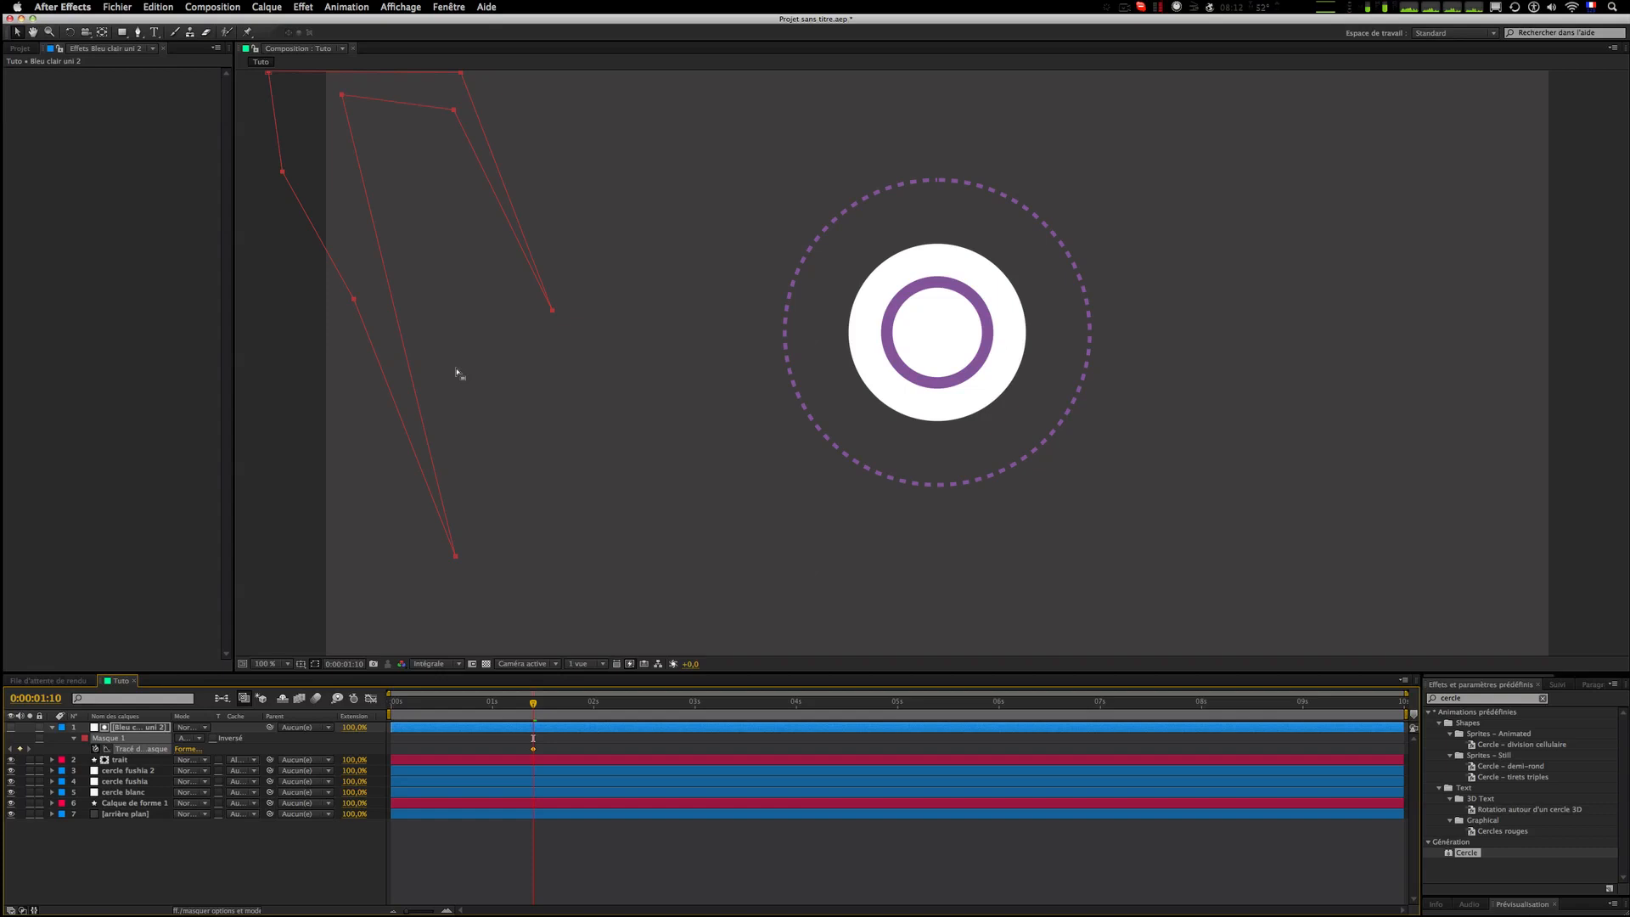
# Step: At 0:00:01:15, drag the mask vertices so the mask reveals more of the curve's upper section
pyautogui.press('pagedown')
pyautogui.press('pagedown')
pyautogui.press('pagedown')
pyautogui.press('pagedown')
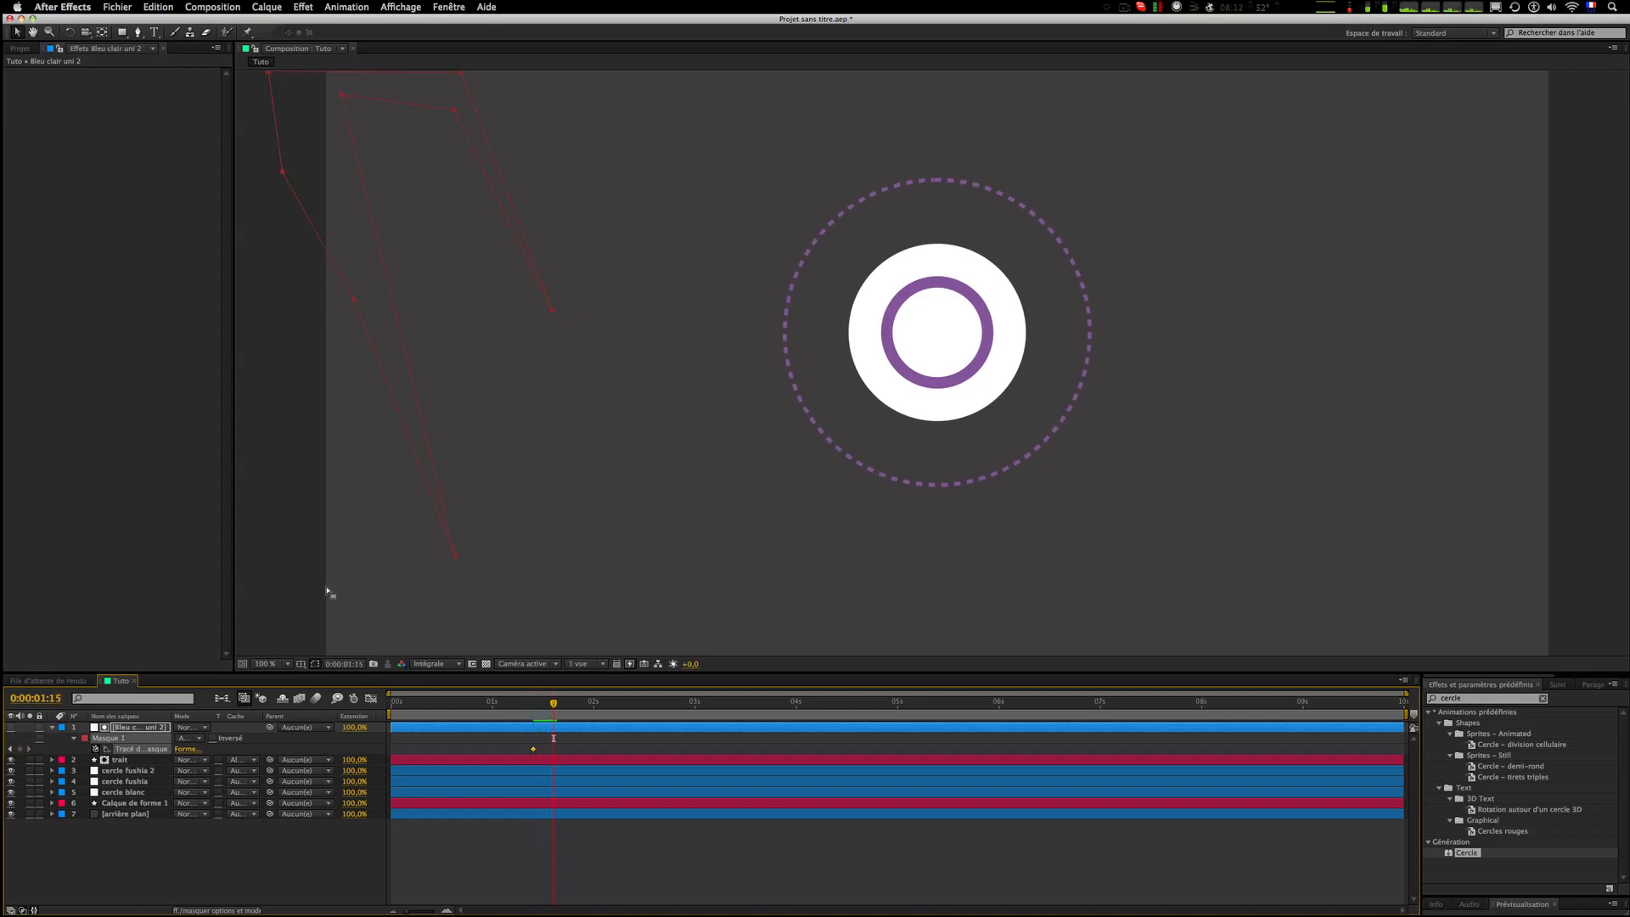
pyautogui.moveTo(341, 95); pyautogui.dragTo(346, 107)
pyautogui.click(665, 859)
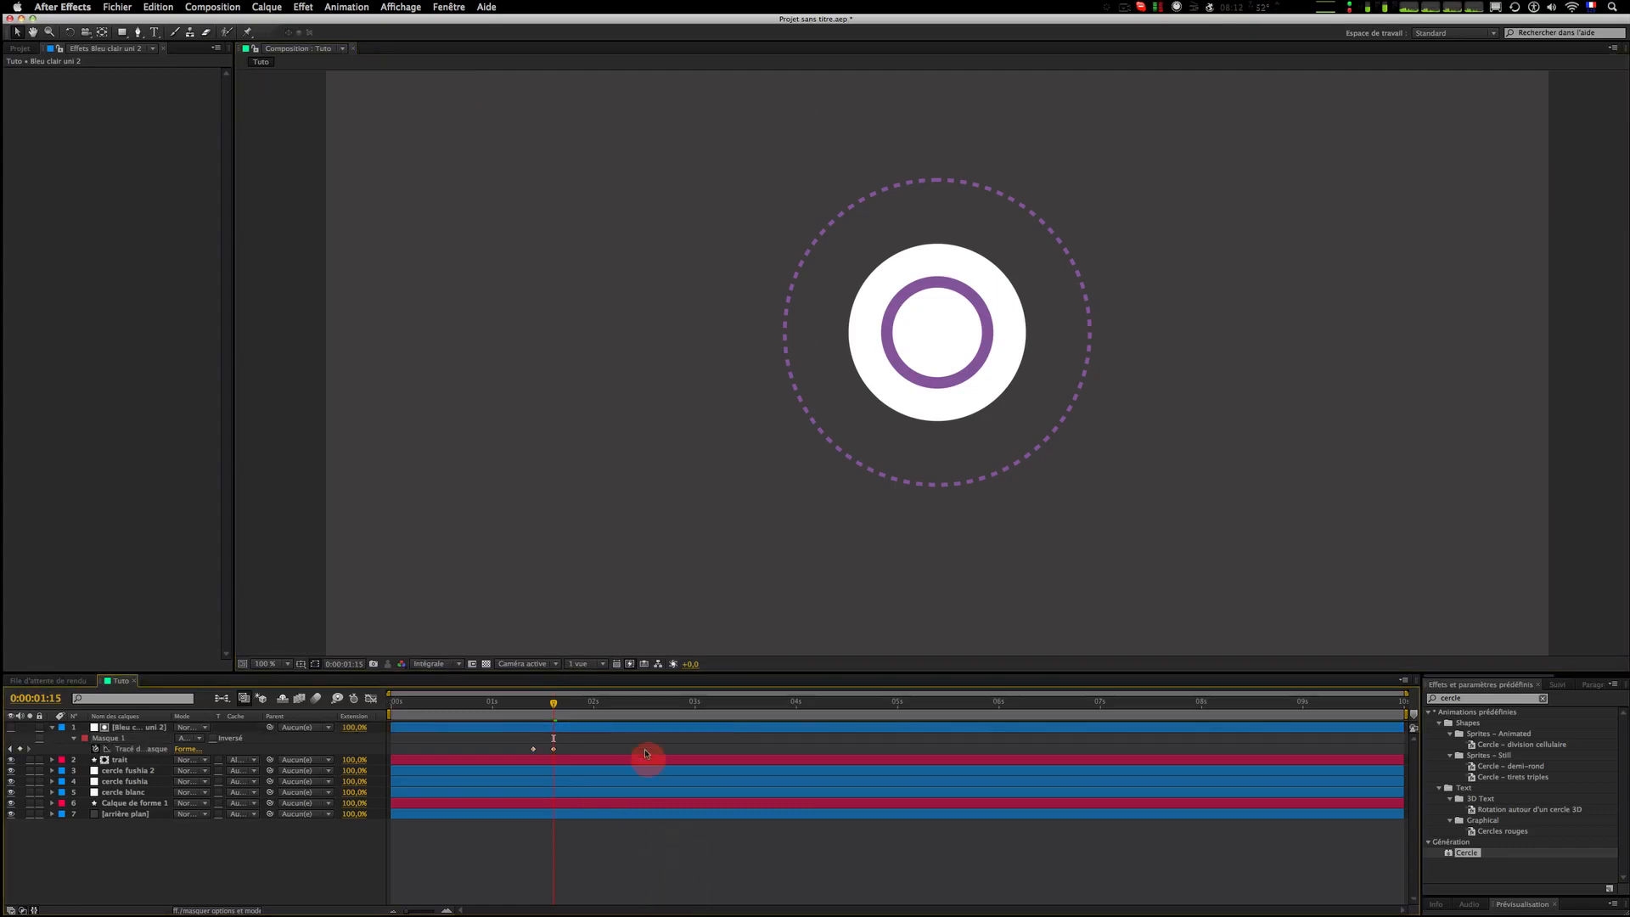
pyautogui.click(640, 735)
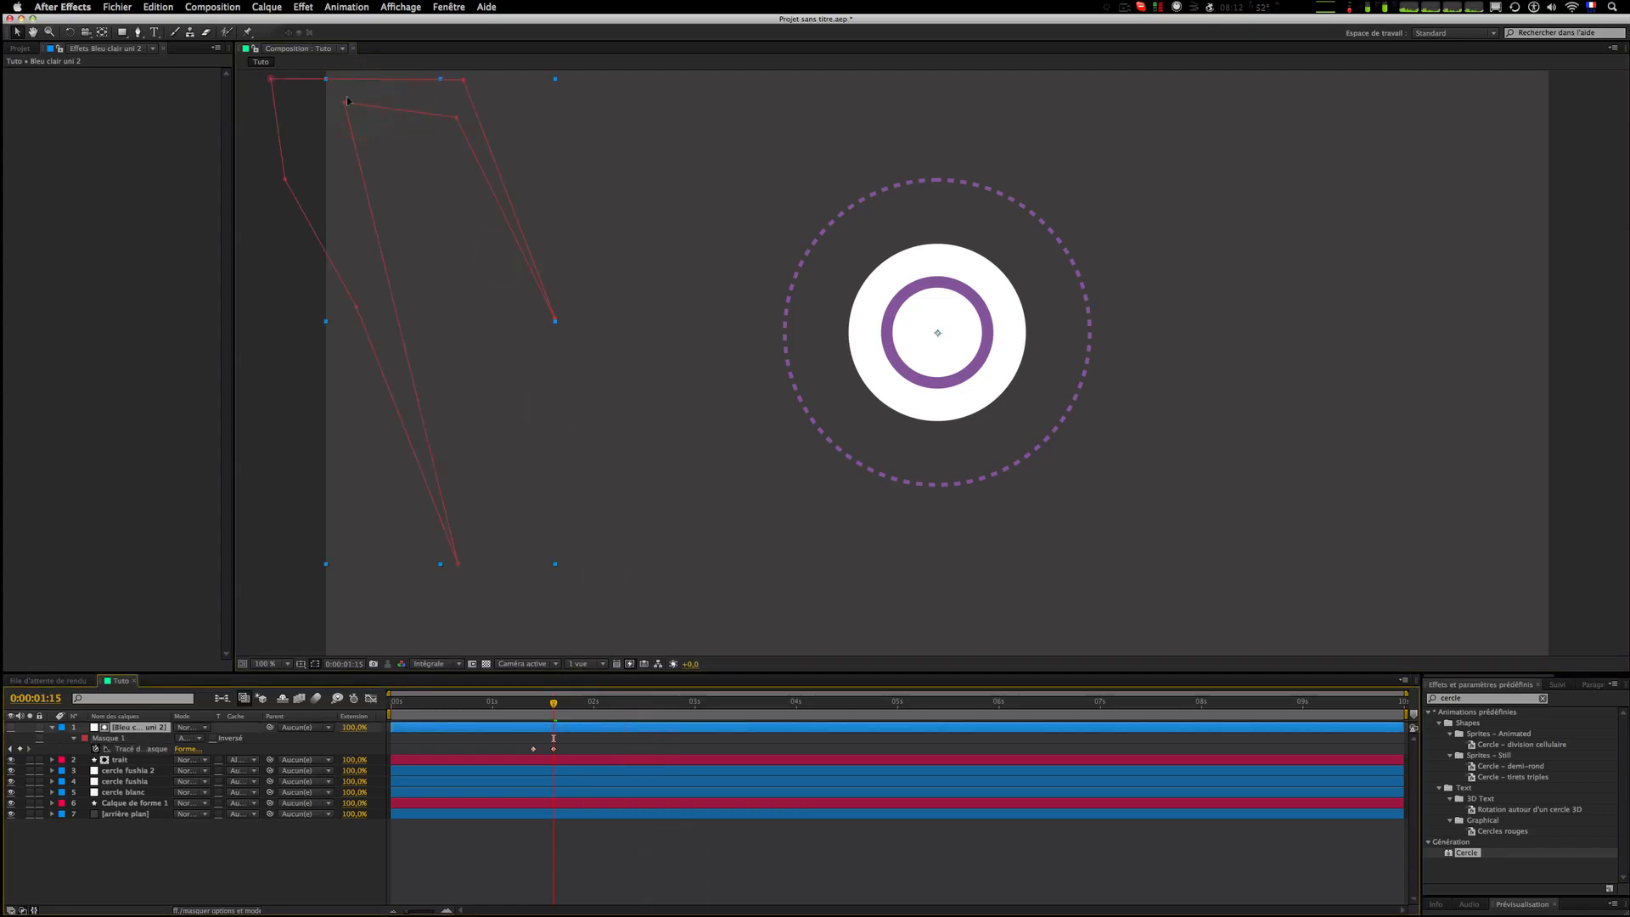
pyautogui.moveTo(345, 105)
pyautogui.mouseDown()
pyautogui.moveTo(393, 226)
pyautogui.moveTo(338, 194)
pyautogui.mouseUp()
pyautogui.click(447, 135)
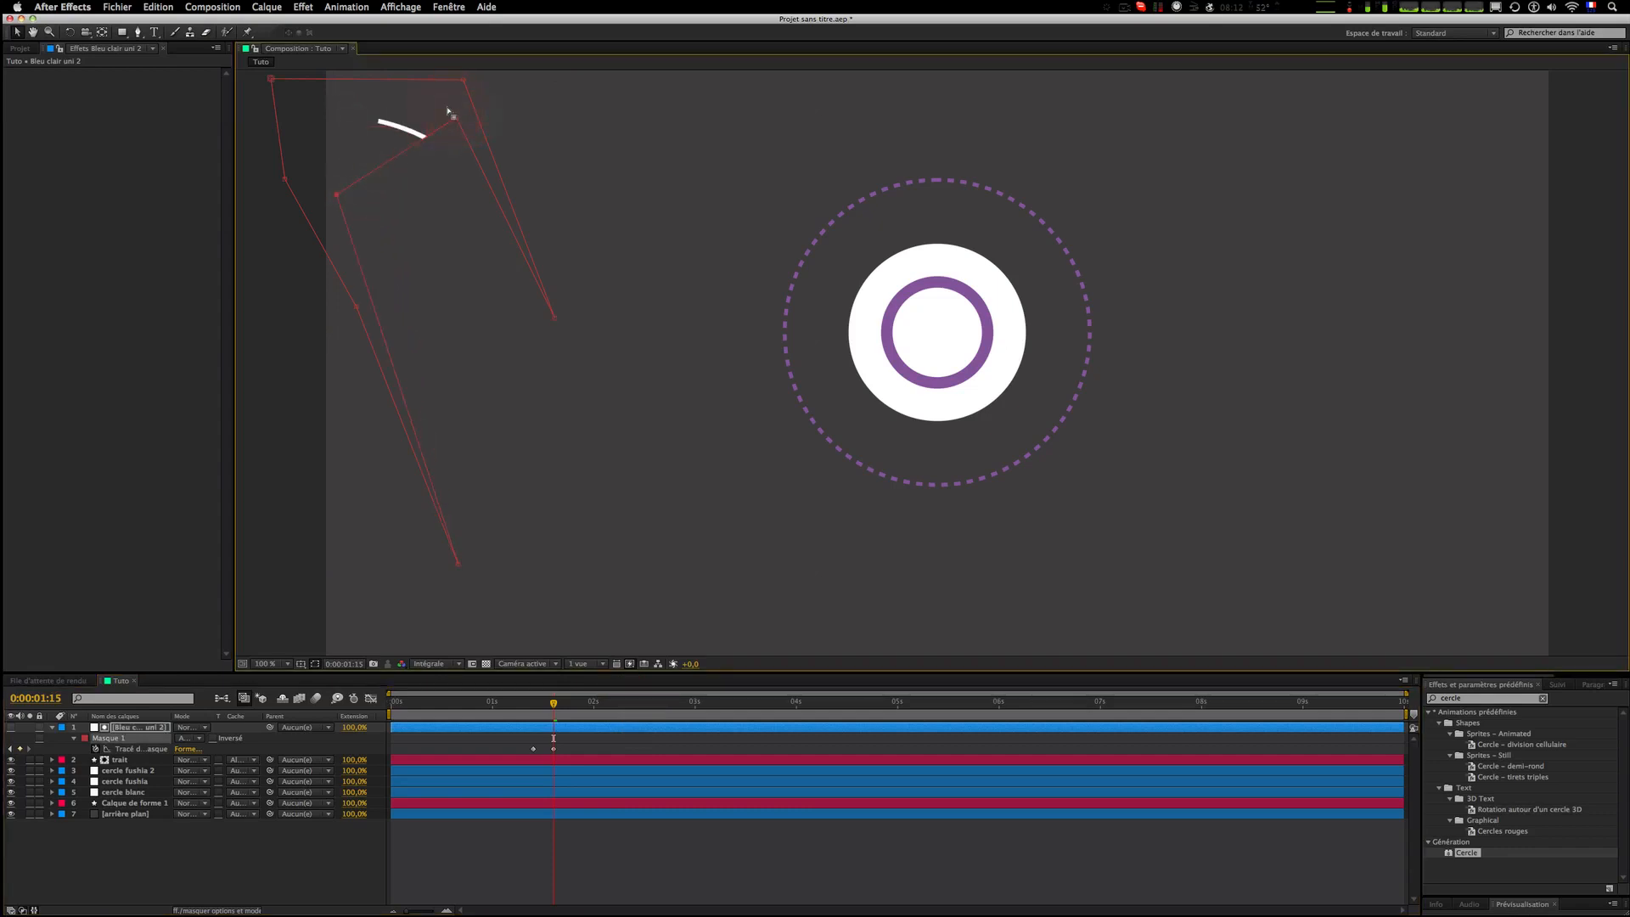
pyautogui.moveTo(455, 121); pyautogui.dragTo(499, 163)
pyautogui.click(673, 433)
# Step: At 0:00:01:22, move the mask vertices further down along the curve
pyautogui.press('space')
pyautogui.moveTo(272, 80); pyautogui.dragTo(354, 184)
pyautogui.moveTo(462, 82); pyautogui.dragTo(544, 291)
pyautogui.press('space')
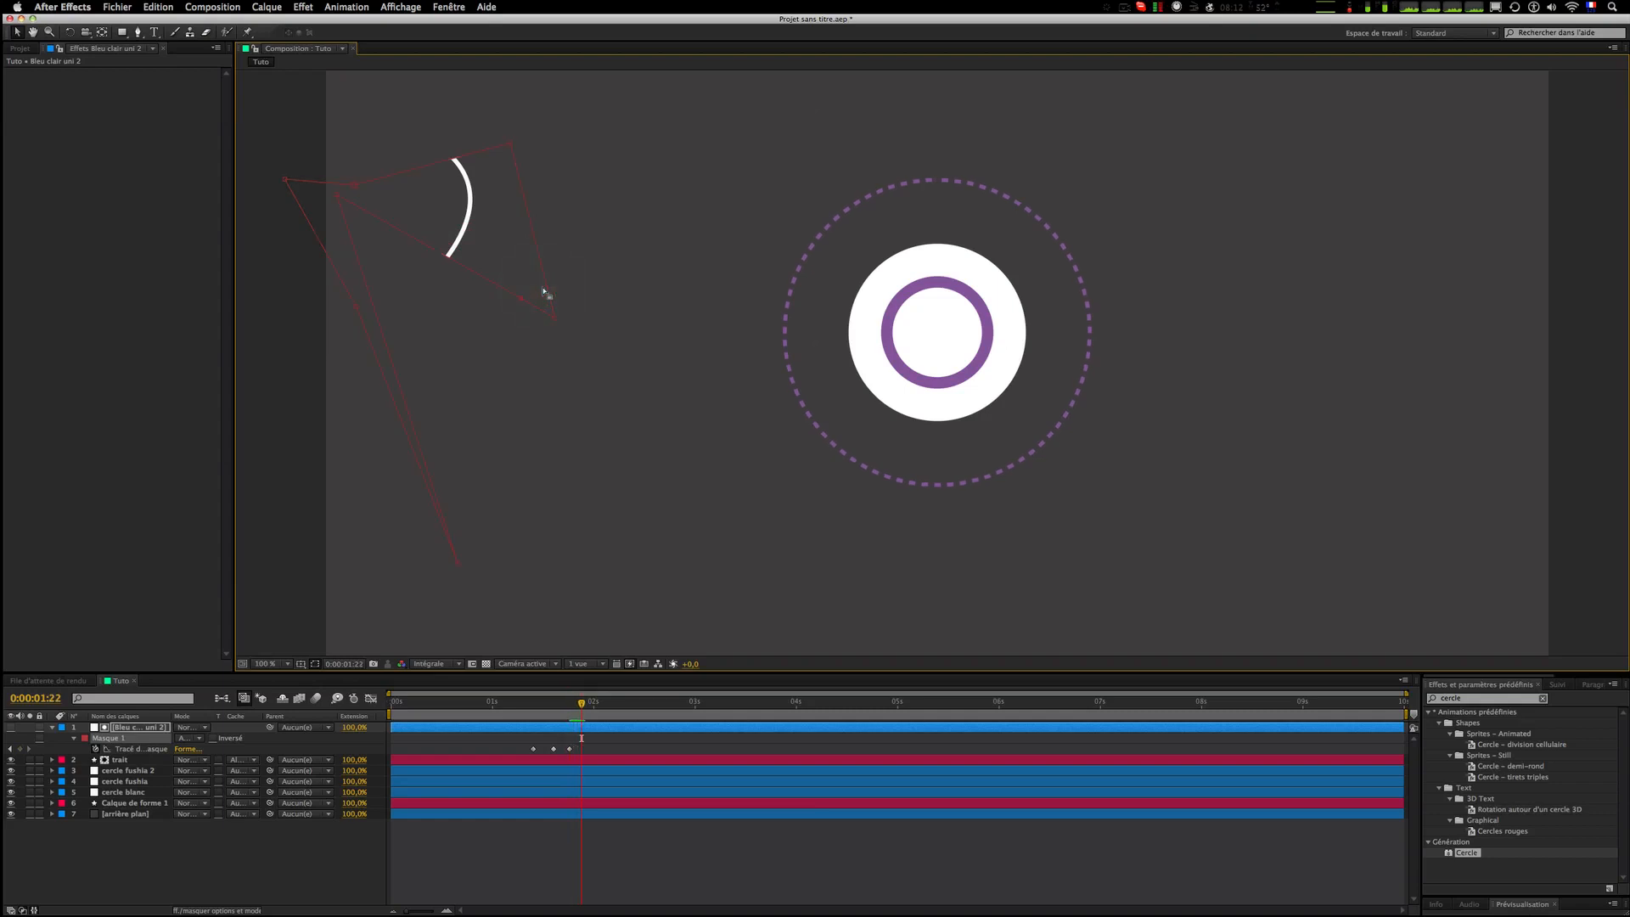
pyautogui.moveTo(520, 301); pyautogui.dragTo(464, 346)
pyautogui.click(506, 146)
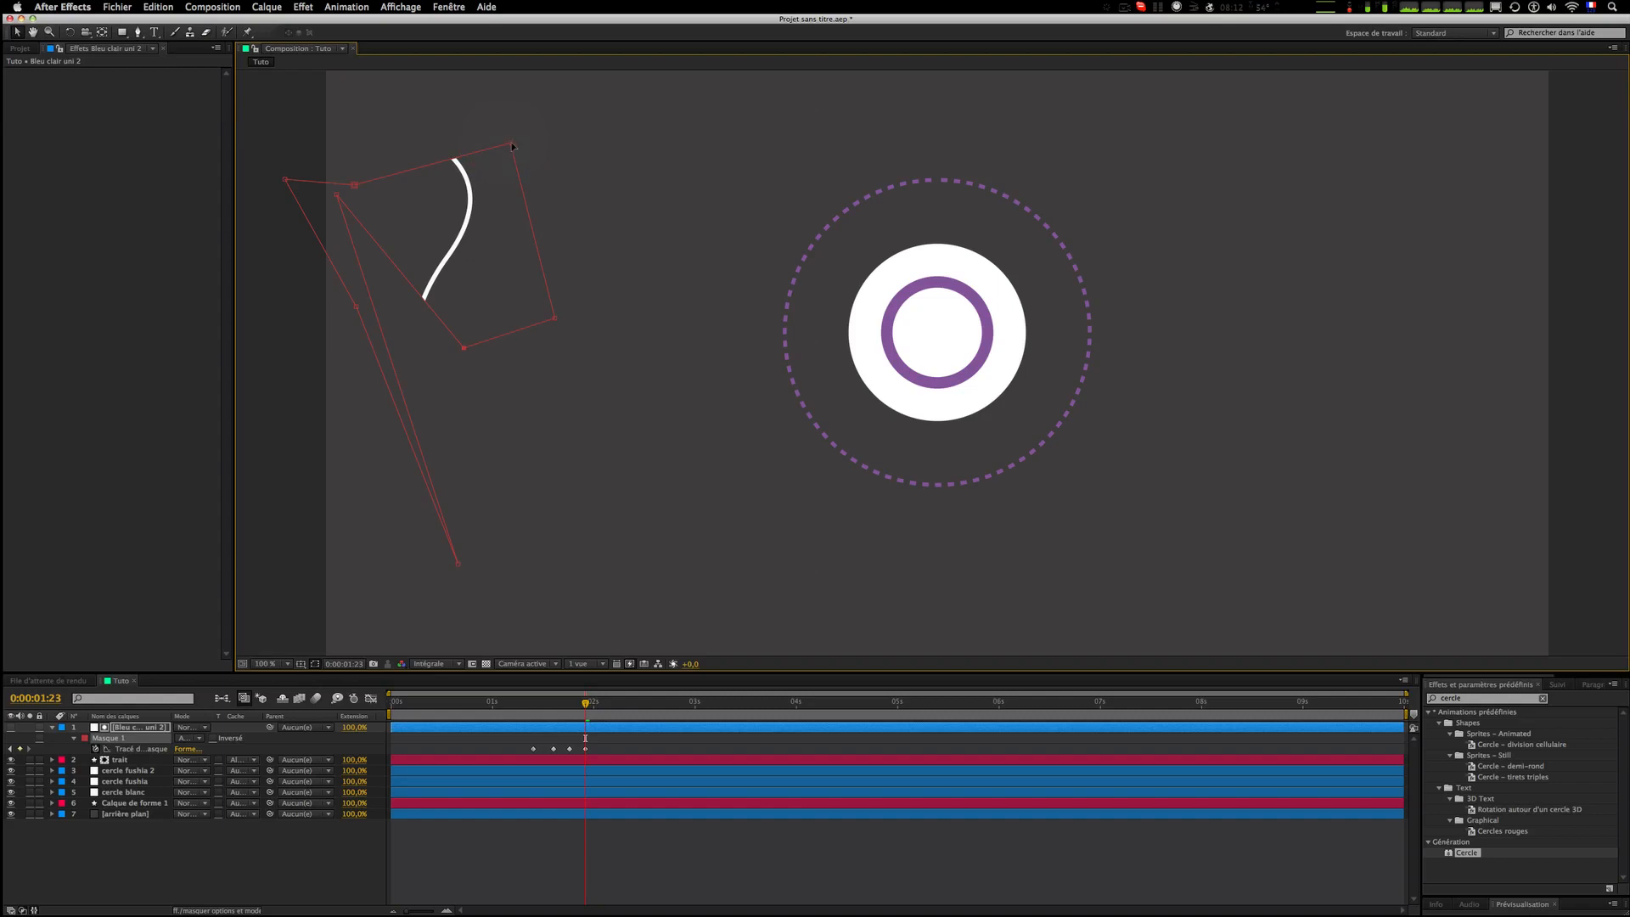
pyautogui.moveTo(512, 146); pyautogui.dragTo(519, 294)
# Step: At 0:00:02:02, shift the mask's left vertices down along the curve
pyautogui.press('space')
pyautogui.moveTo(338, 194); pyautogui.dragTo(326, 396)
pyautogui.moveTo(354, 185); pyautogui.dragTo(343, 314)
# Step: At 0:00:02:06, reposition the mask vertices so the mask covers the middle of the curve
pyautogui.press('pagedown')
pyautogui.press('pagedown')
pyautogui.press('pagedown')
pyautogui.press('pagedown')
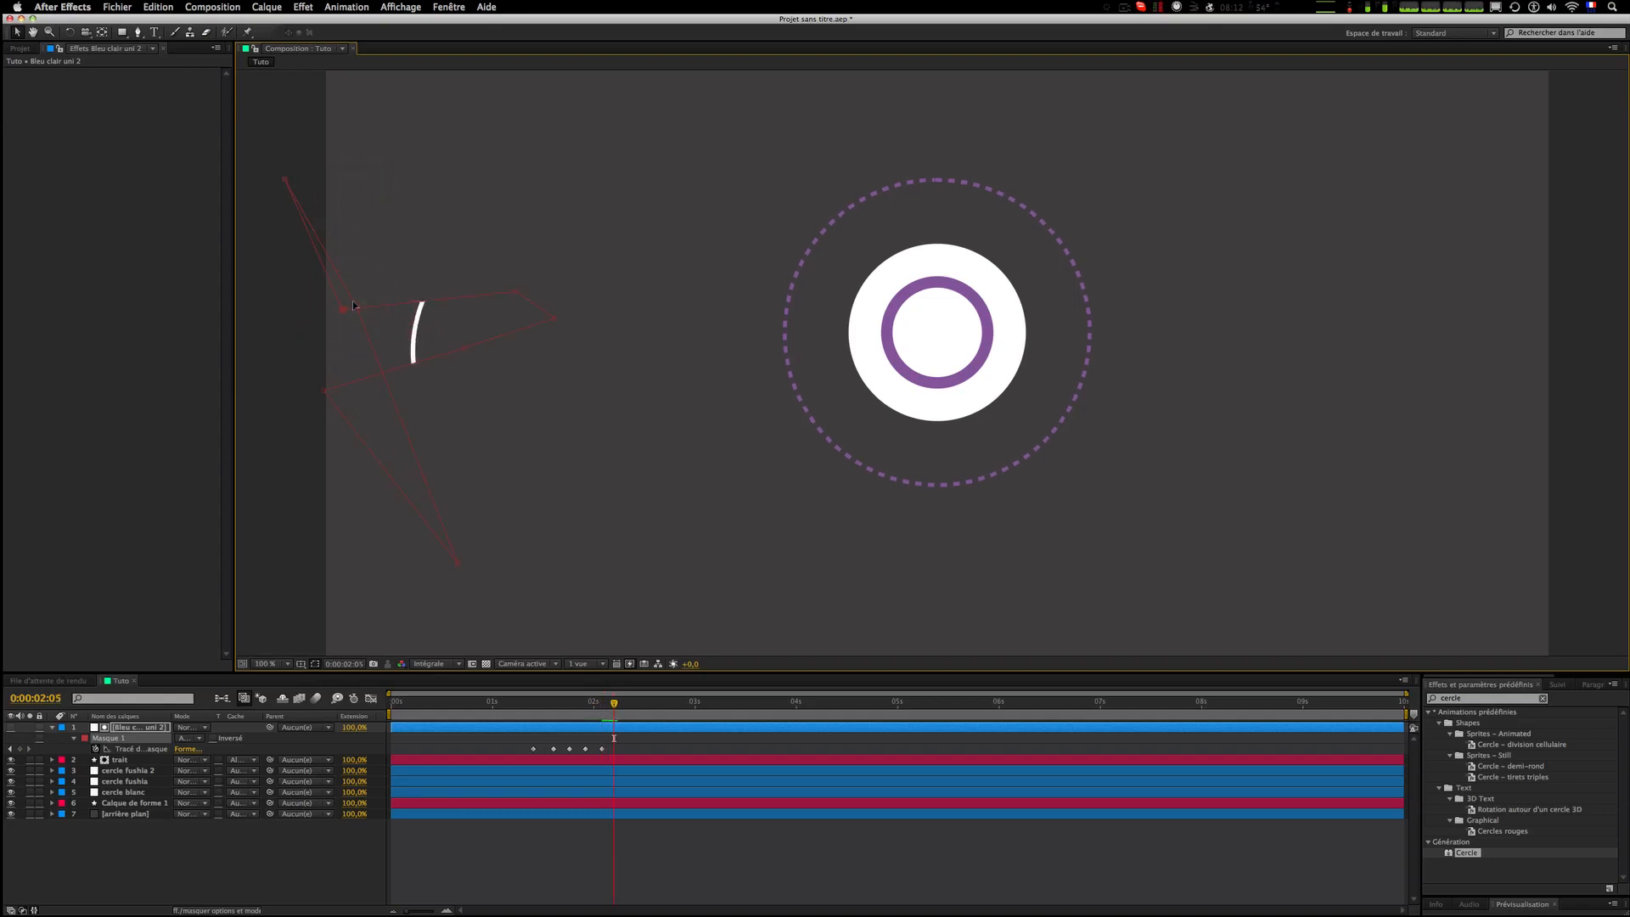
pyautogui.moveTo(470, 350); pyautogui.dragTo(508, 461)
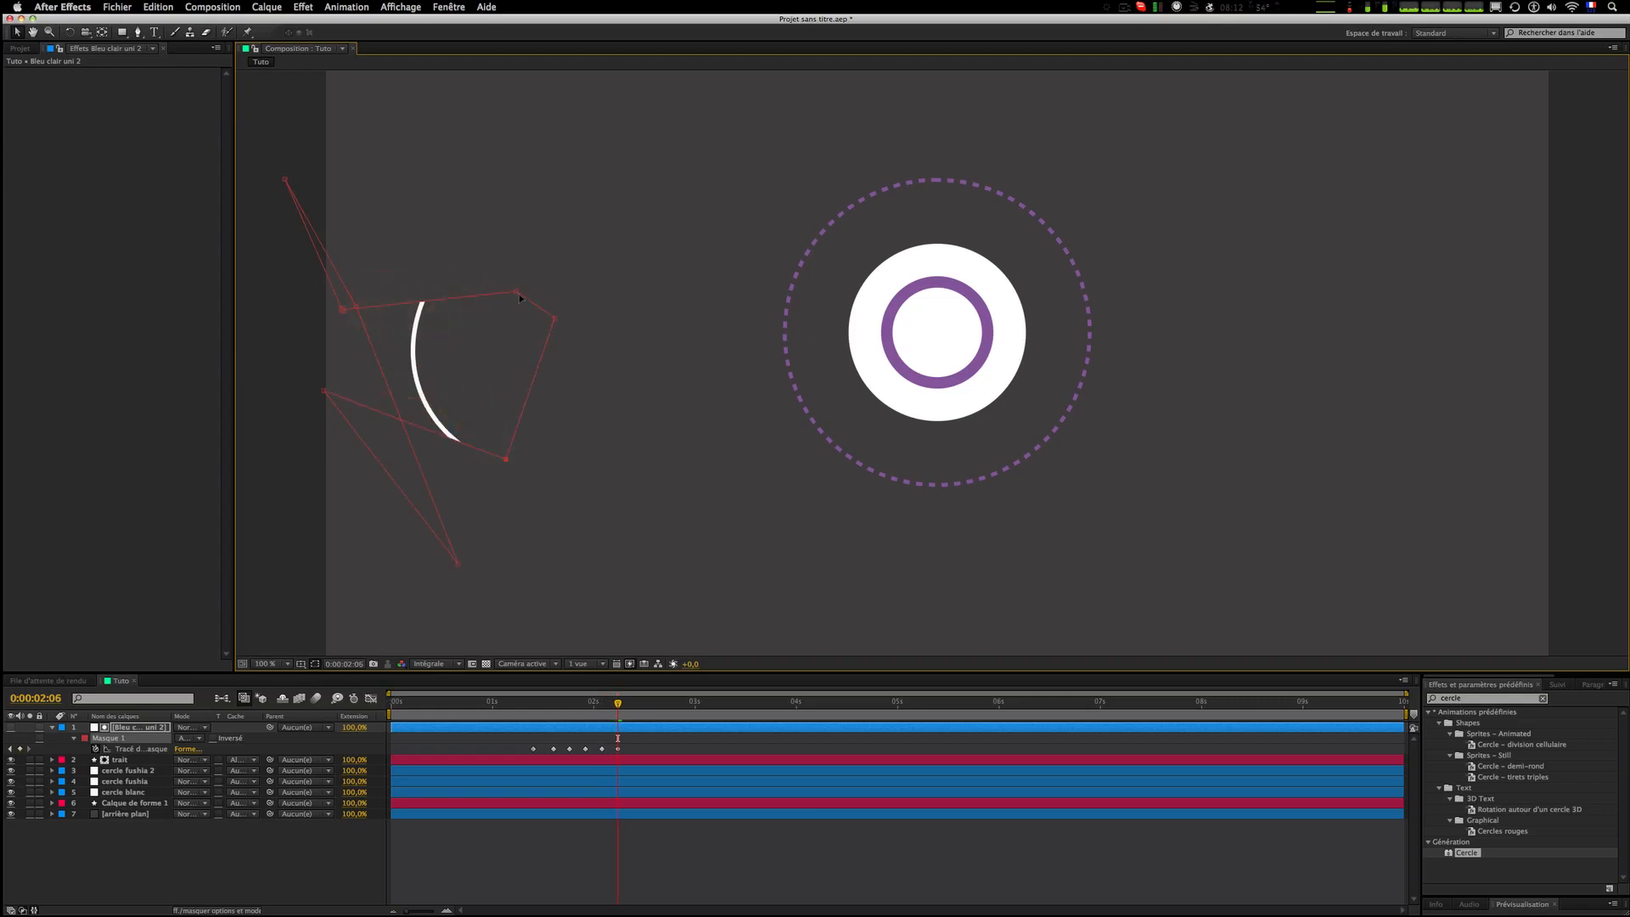
pyautogui.moveTo(515, 292); pyautogui.dragTo(510, 393)
pyautogui.click(314, 315)
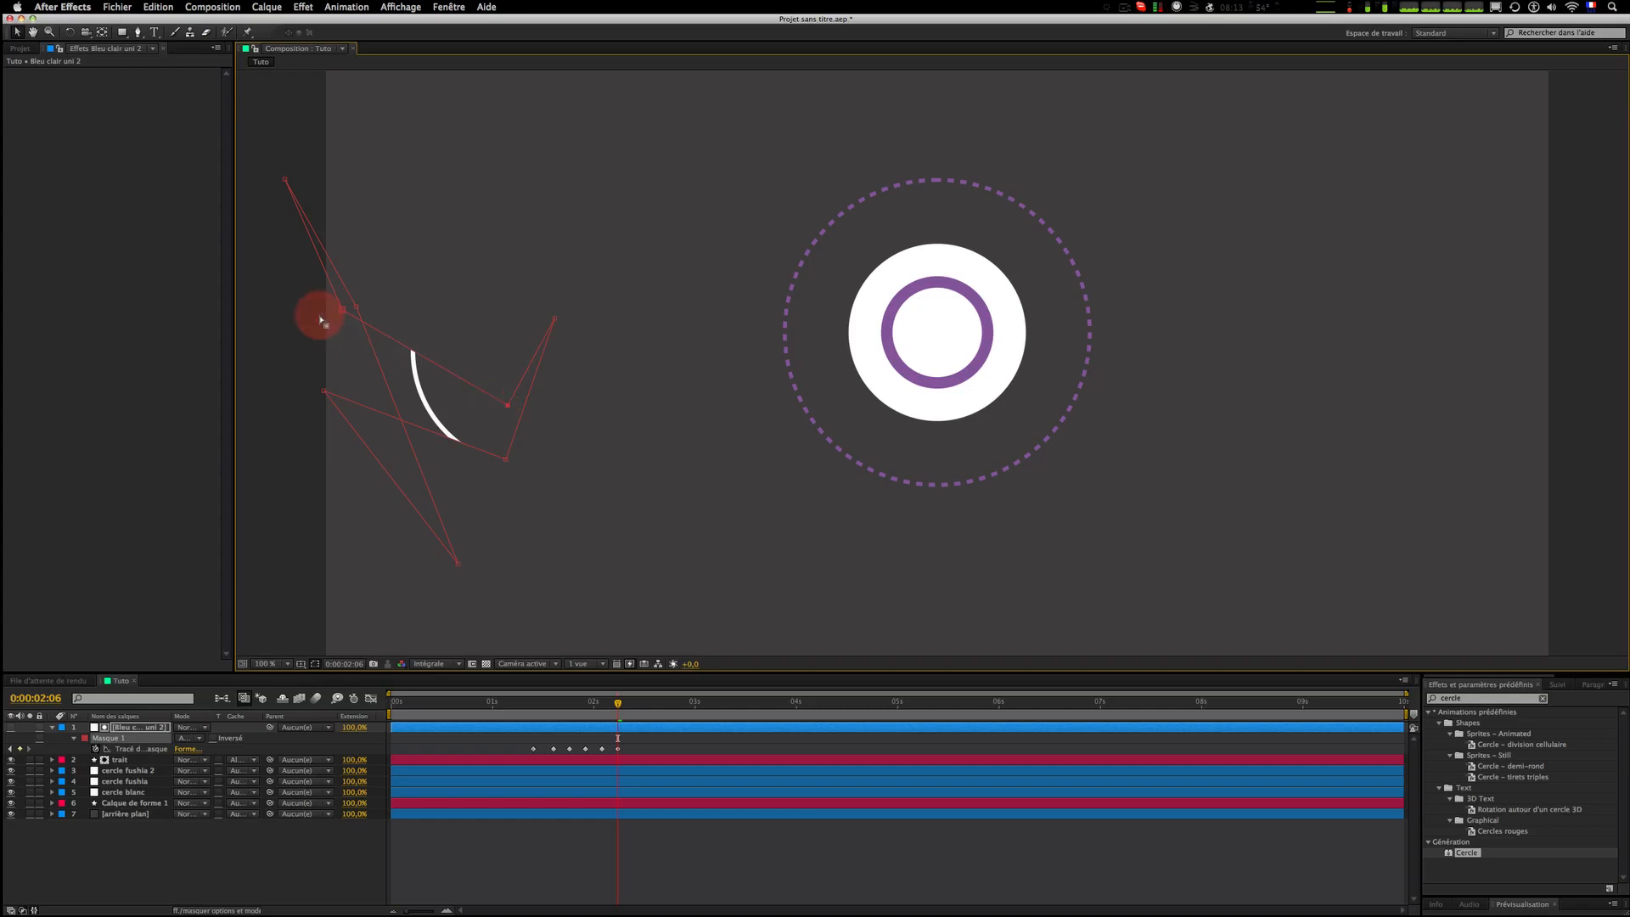
pyautogui.moveTo(340, 311); pyautogui.dragTo(341, 334)
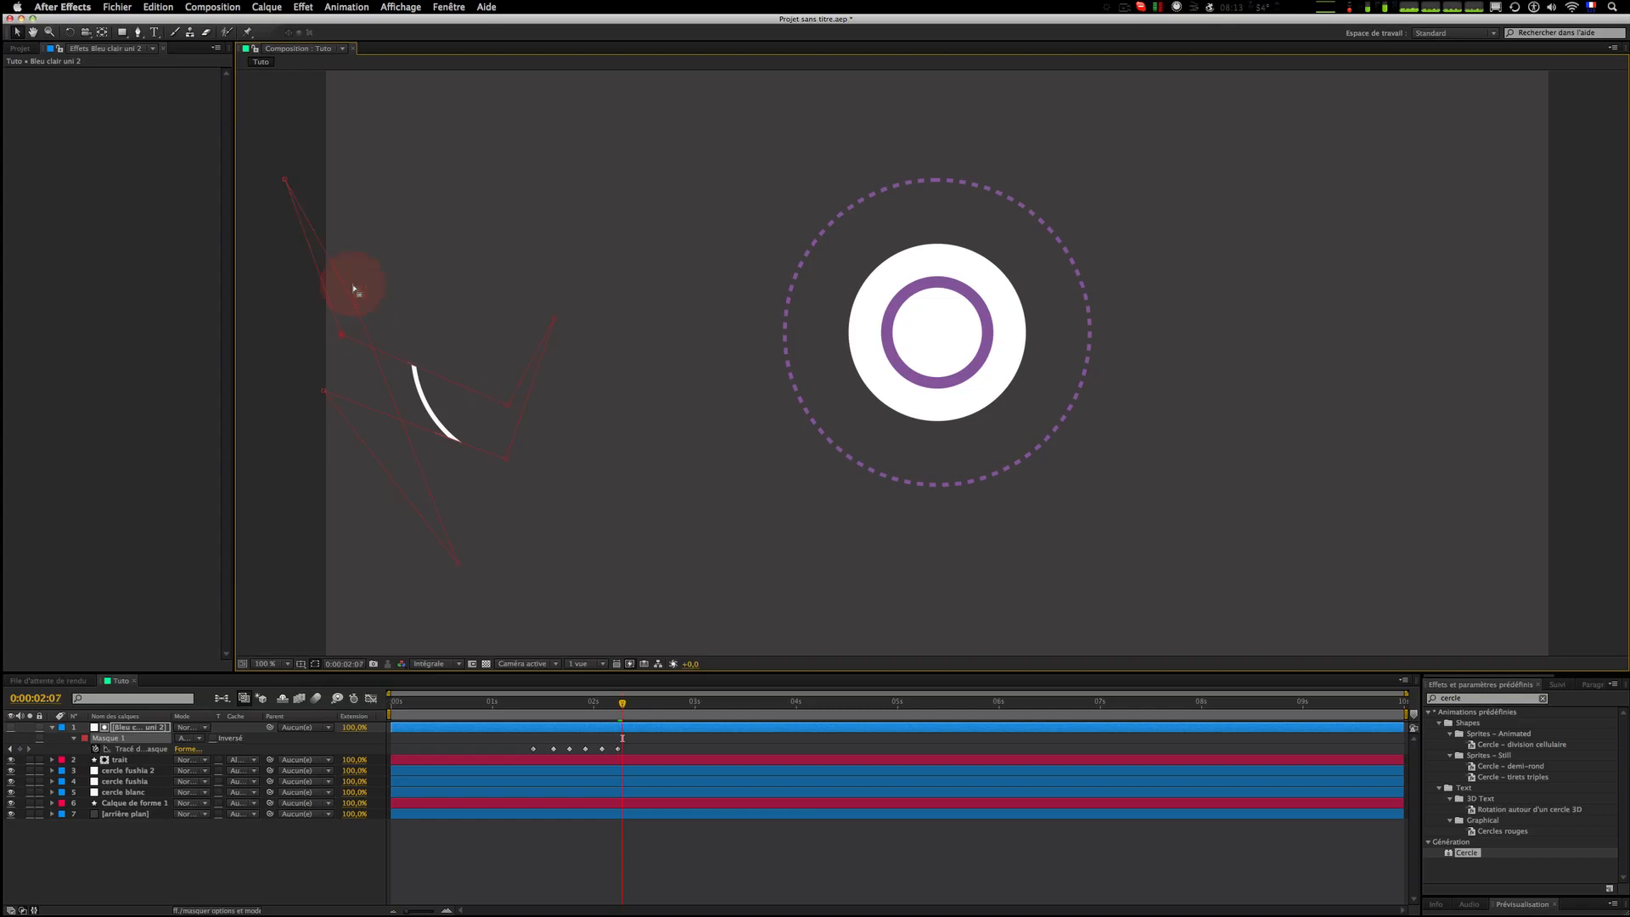
# Step: At 0:00:02:10, move the mask's left vertices down toward the curve's lower section
pyautogui.press('pagedown')
pyautogui.press('pagedown')
pyautogui.press('pagedown')
pyautogui.press('pagedown')
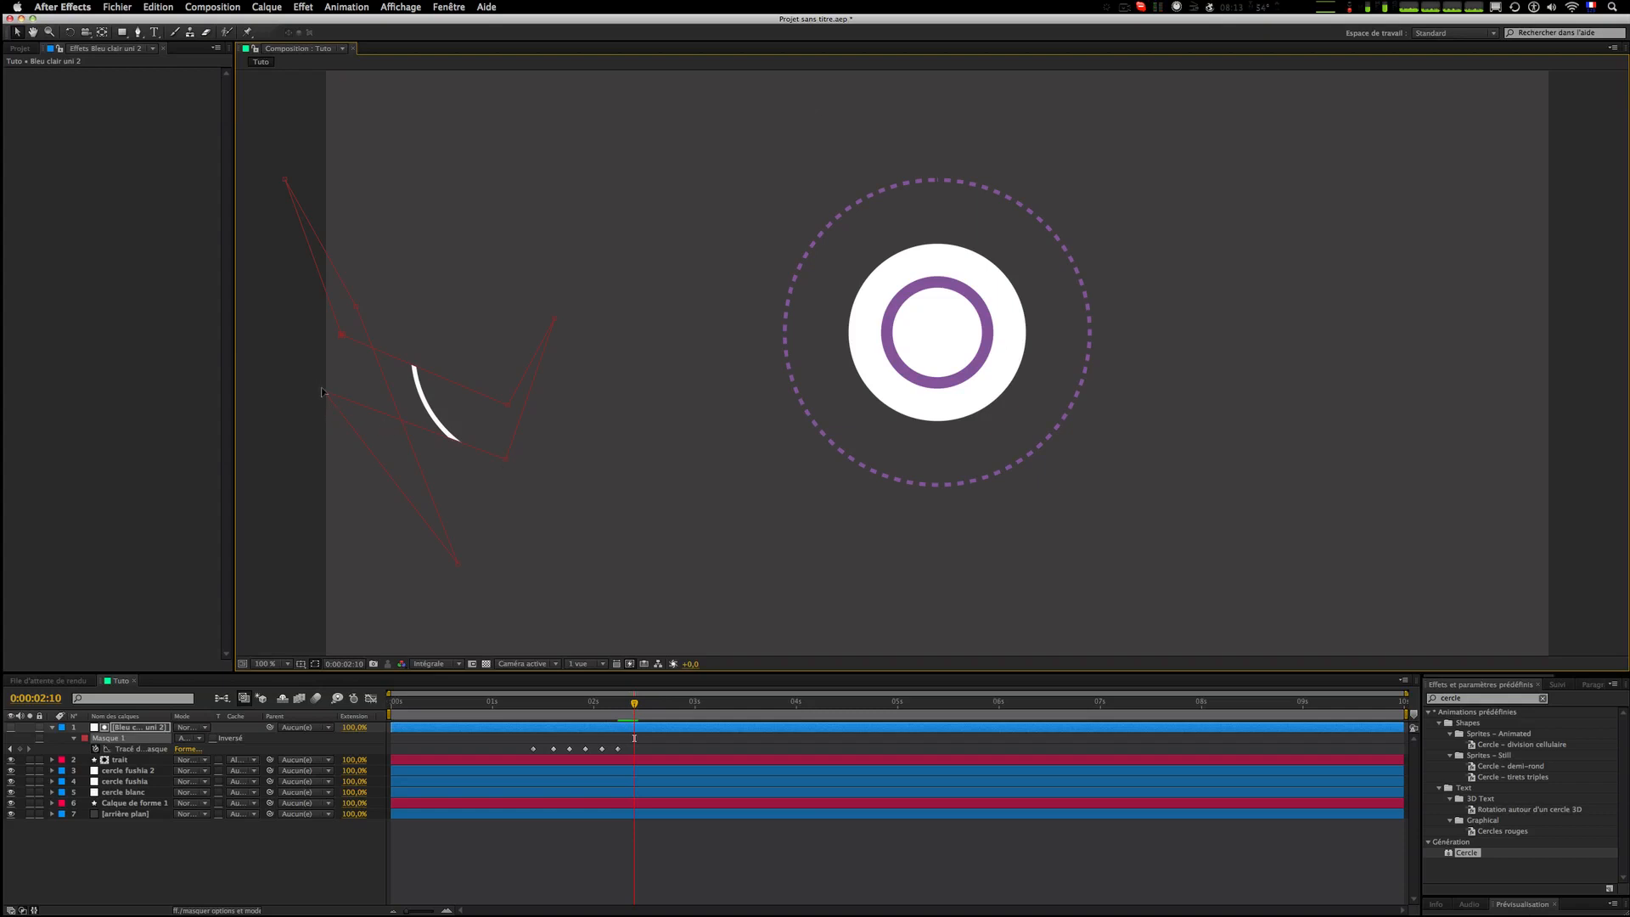
pyautogui.moveTo(325, 392); pyautogui.dragTo(579, 456)
pyautogui.moveTo(341, 334)
pyautogui.mouseDown()
pyautogui.moveTo(366, 472)
pyautogui.moveTo(435, 522)
pyautogui.mouseUp()
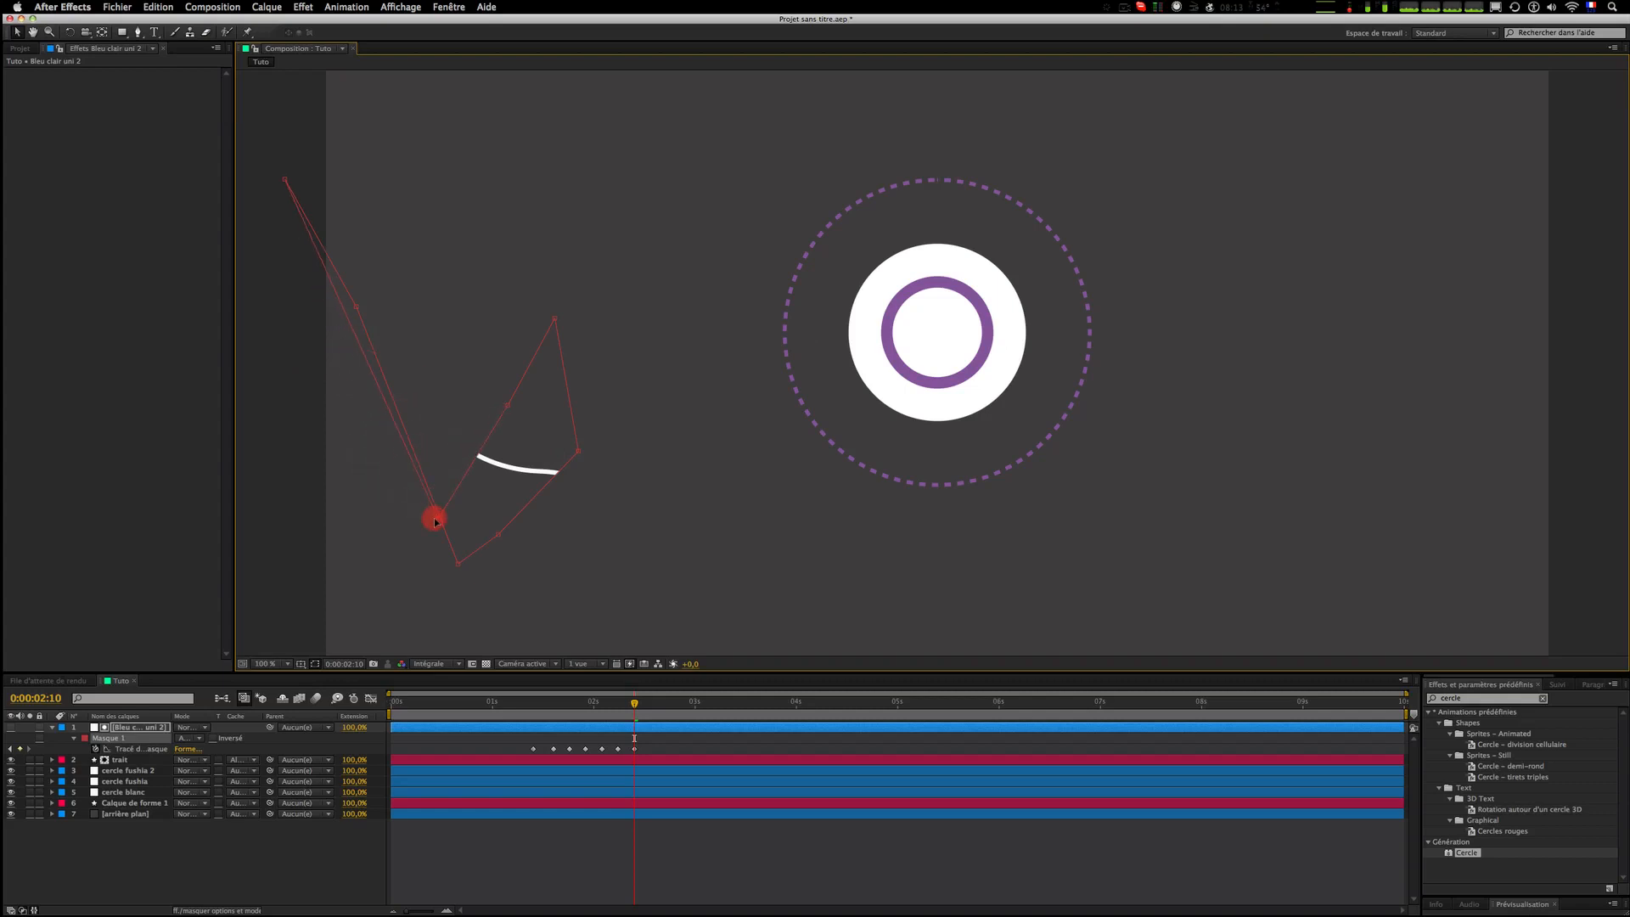
# Step: At 0:00:02:14, reshape the mask around the curve's lower end
pyautogui.press('pagedown')
pyautogui.press('pagedown')
pyautogui.press('pagedown')
pyautogui.press('pagedown')
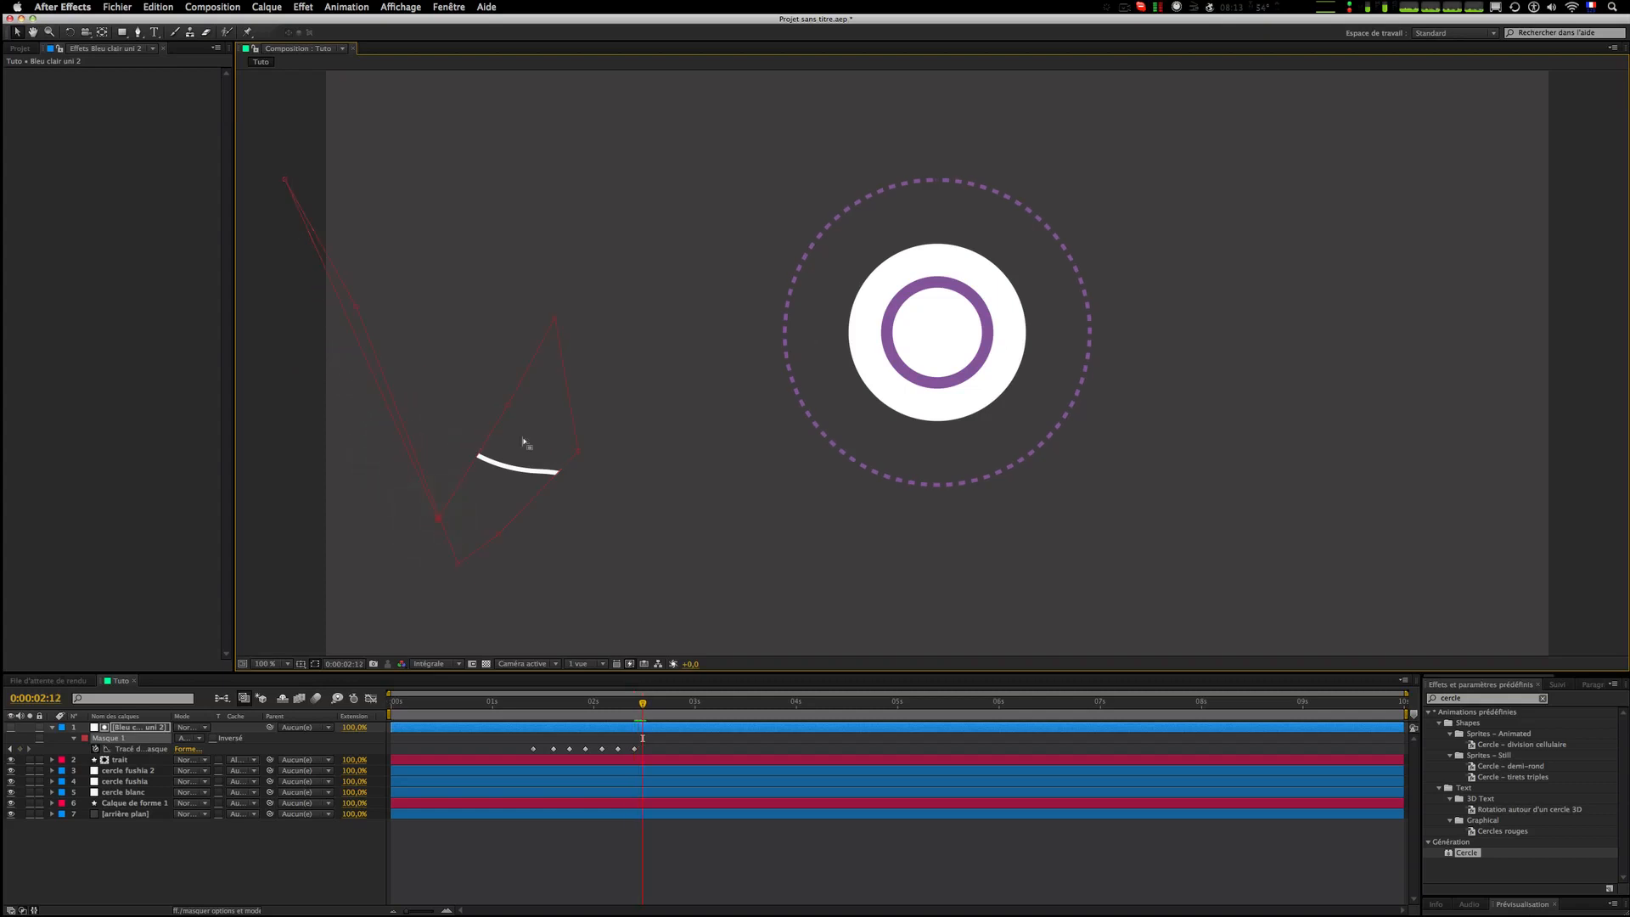
pyautogui.moveTo(499, 534)
pyautogui.mouseDown()
pyautogui.moveTo(648, 548)
pyautogui.moveTo(623, 548)
pyautogui.mouseUp()
pyautogui.moveTo(579, 450); pyautogui.dragTo(676, 450)
pyautogui.click(477, 436)
pyautogui.moveTo(508, 405); pyautogui.dragTo(587, 448)
pyautogui.click(428, 489)
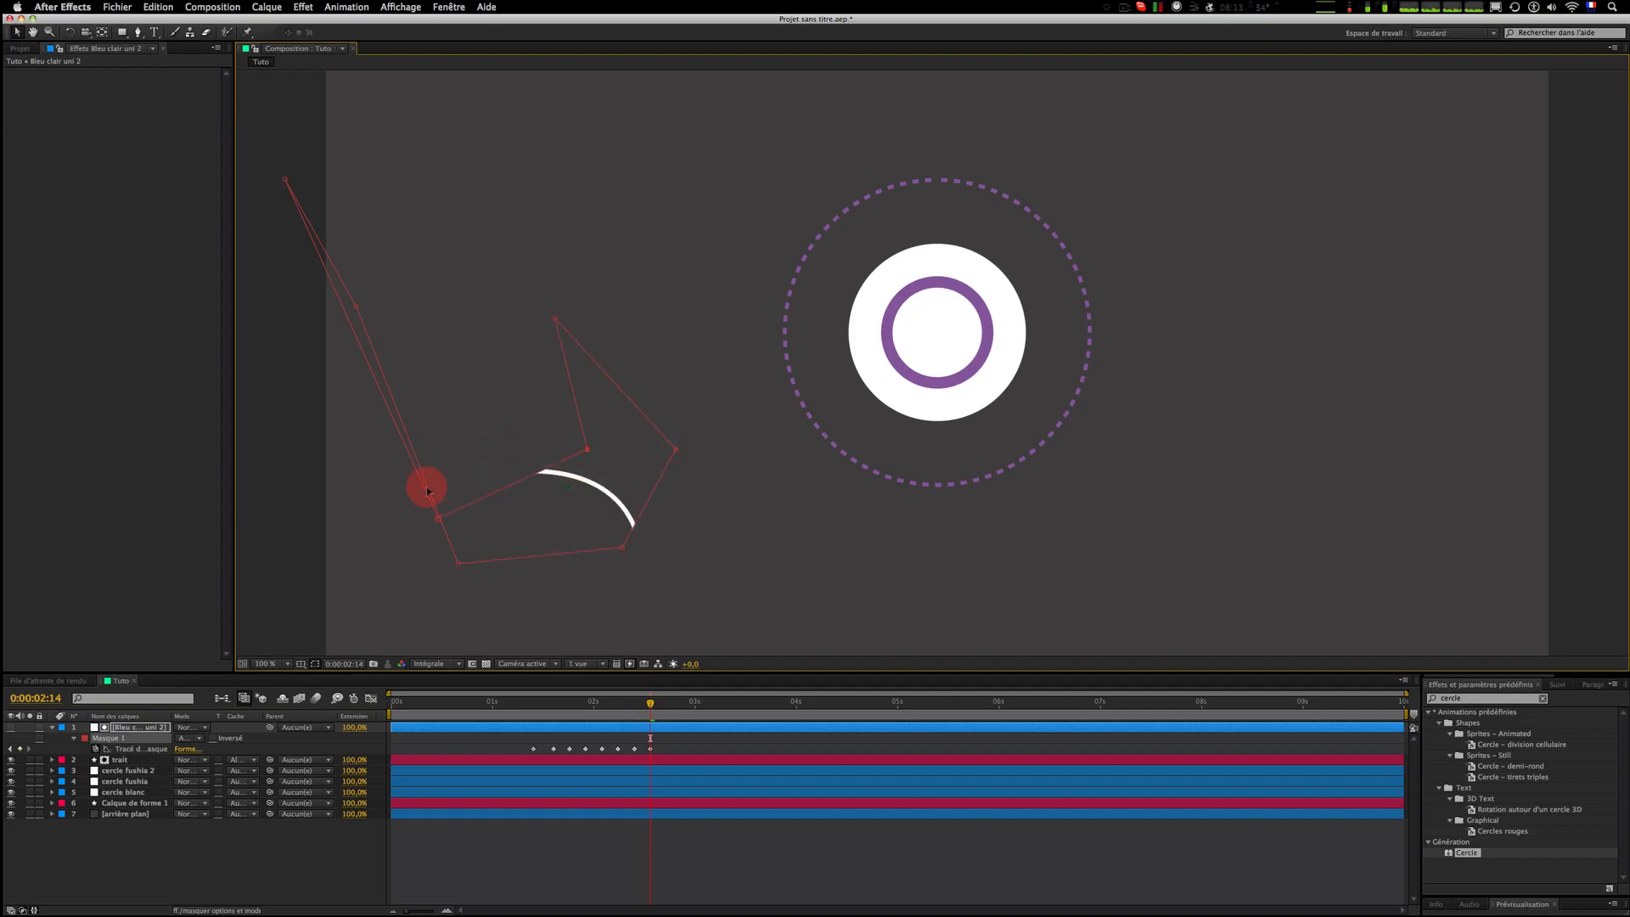
pyautogui.moveTo(439, 519)
pyautogui.mouseDown()
pyautogui.moveTo(536, 536)
pyautogui.moveTo(498, 557)
pyautogui.moveTo(501, 577)
pyautogui.mouseUp()
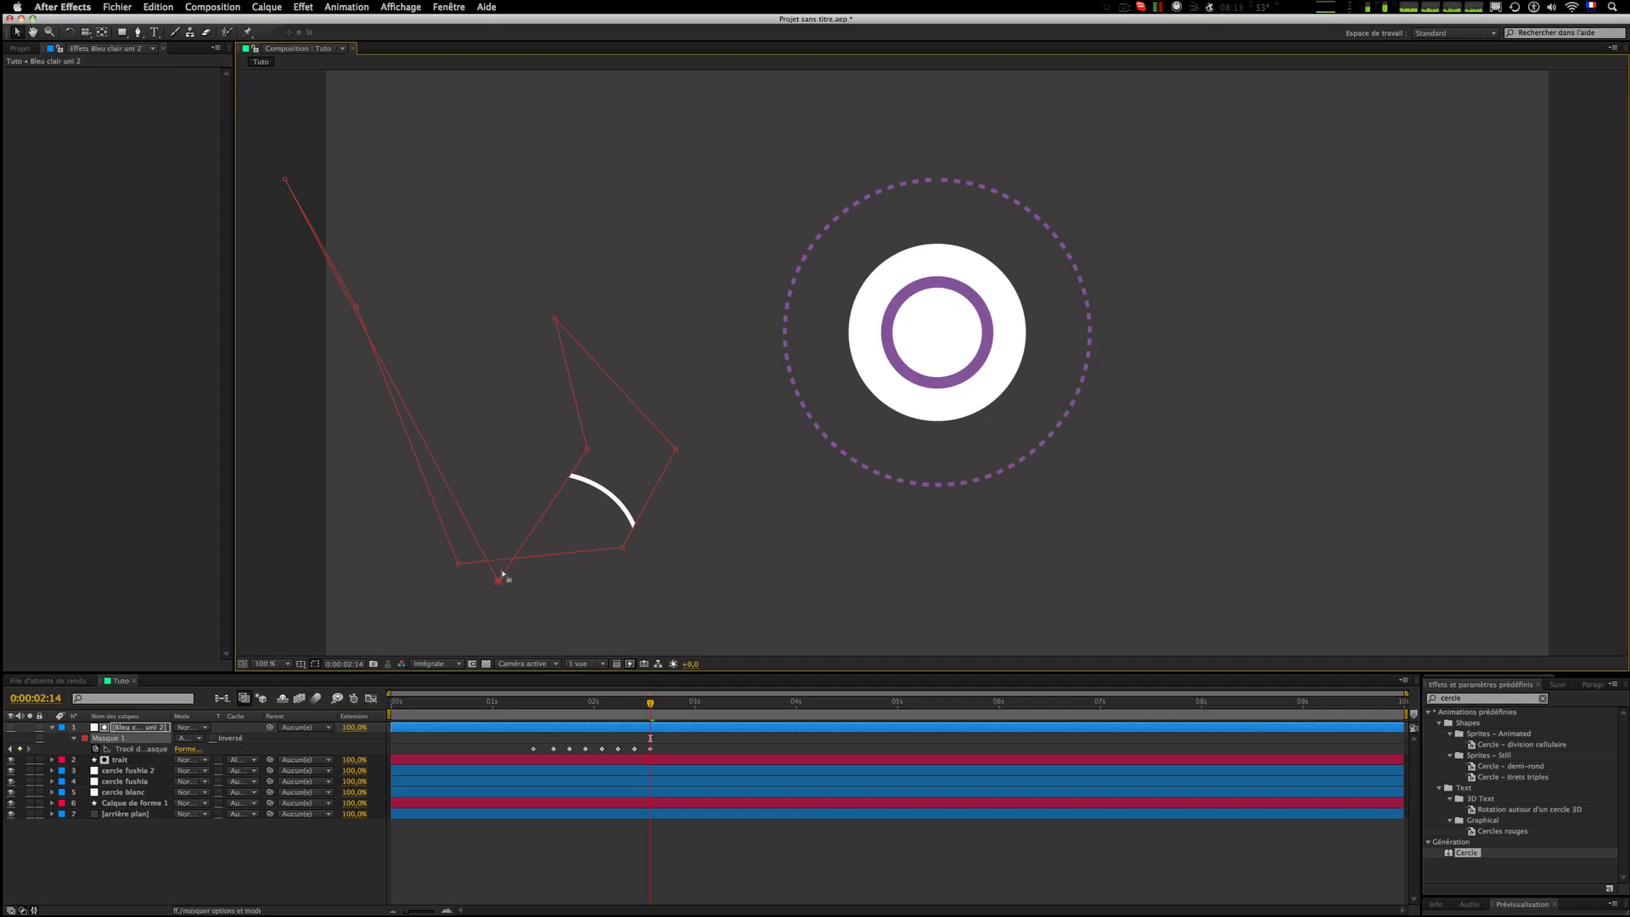
# Step: At 0:00:02:18, move the mask vertices past the curve's end so the stroke is fully hidden
pyautogui.press('pagedown')
pyautogui.press('pagedown')
pyautogui.press('pagedown')
pyautogui.moveTo(676, 450); pyautogui.dragTo(722, 540)
pyautogui.moveTo(733, 596); pyautogui.dragTo(732, 600)
pyautogui.moveTo(588, 451); pyautogui.dragTo(673, 544)
pyautogui.click(770, 886)
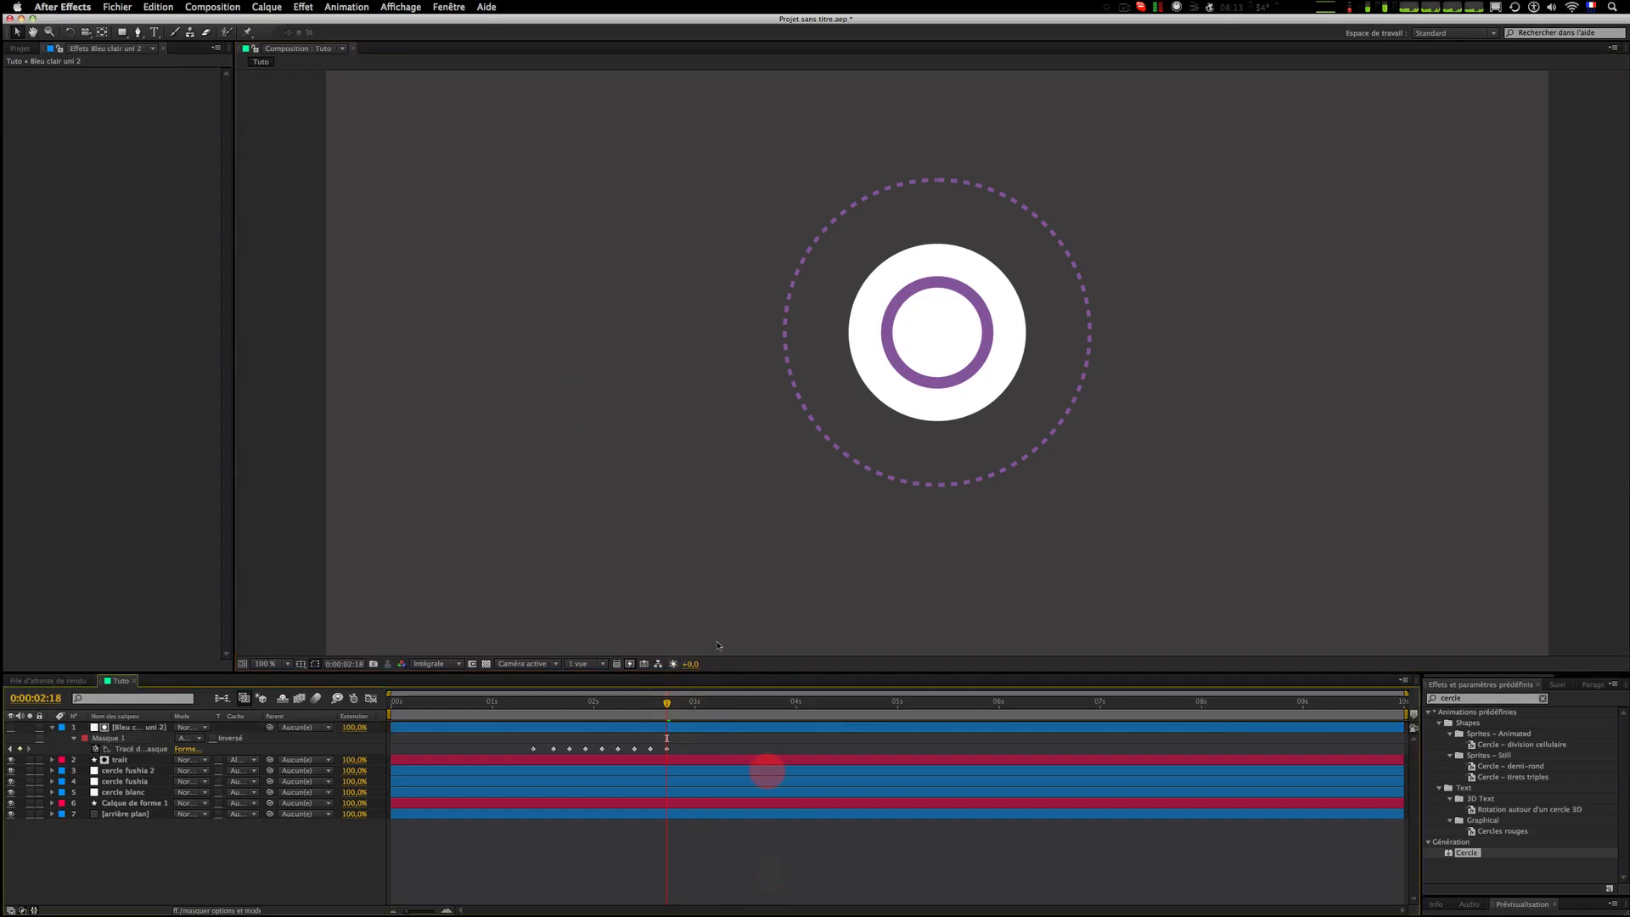
# Step: Preview the stroke reveal animation starting from about 0:00:01:08
pyautogui.click(525, 703)
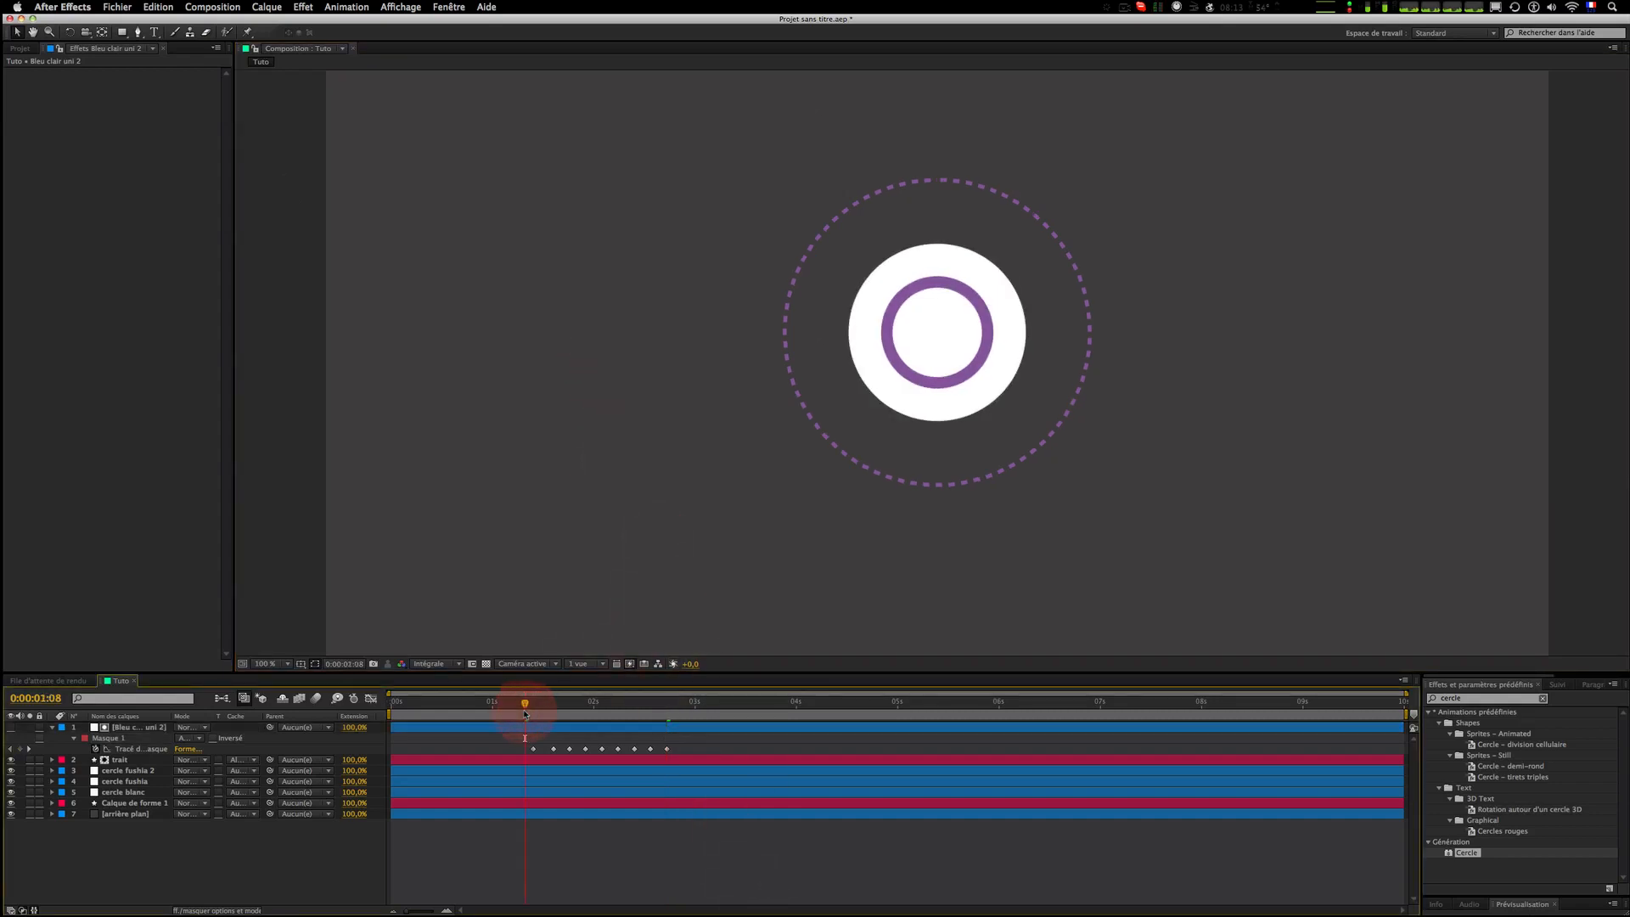
pyautogui.press(',')
pyautogui.press('space')
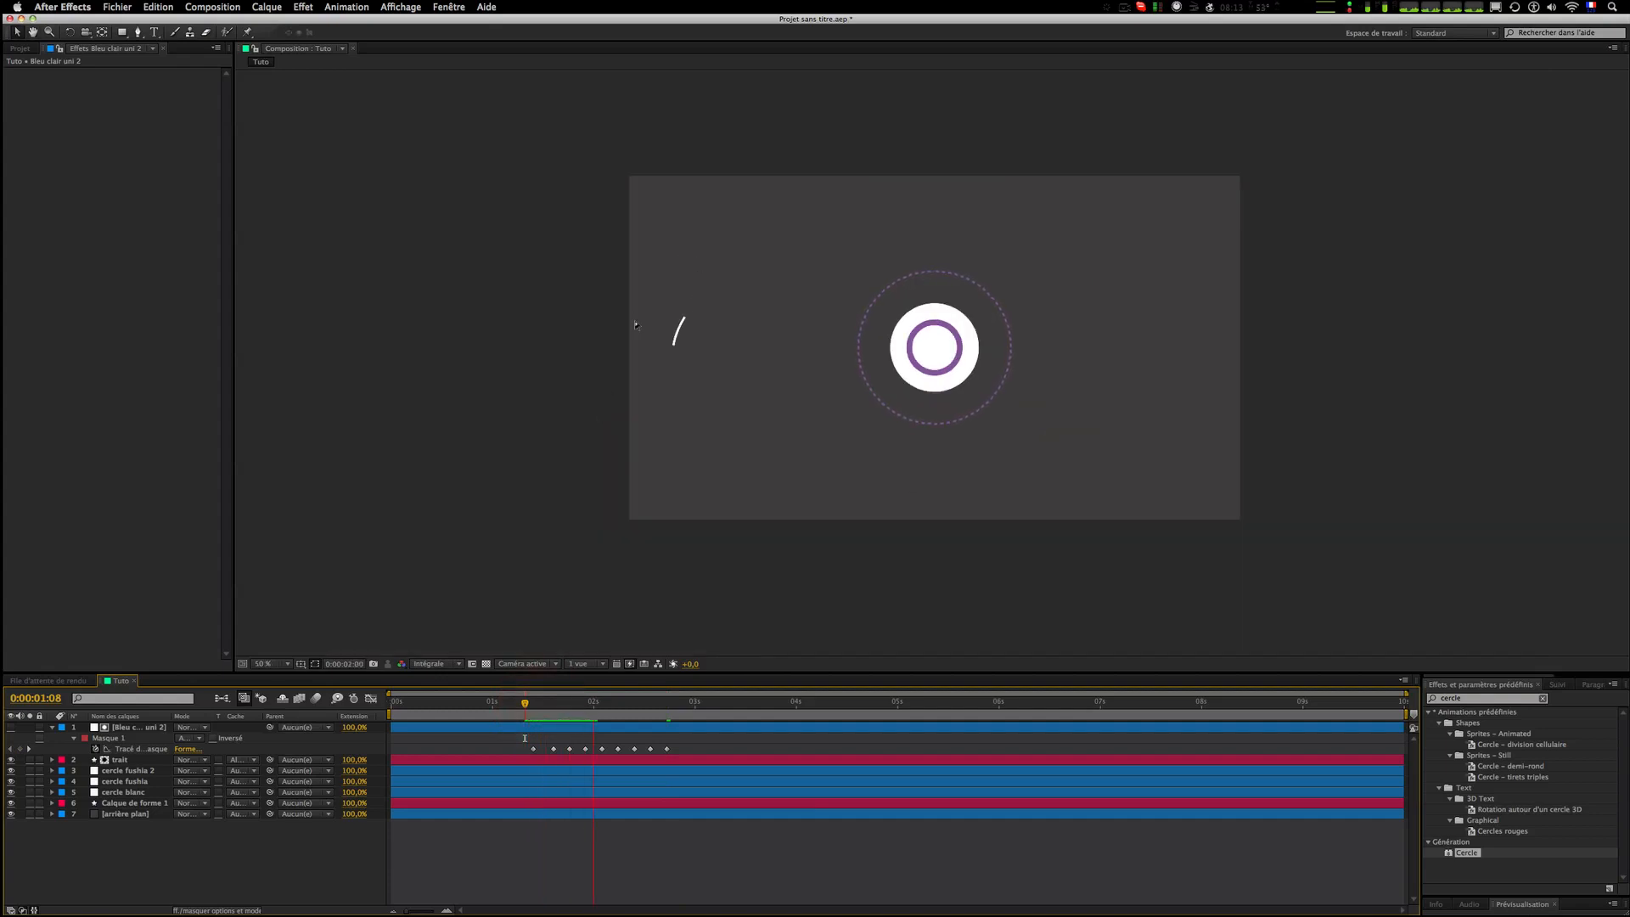
pyautogui.click(525, 713)
pyautogui.press('space')
# Step: Select the mask path keyframes and compress them in time to speed up the stroke reveal
pyautogui.moveTo(668, 745); pyautogui.dragTo(505, 756)
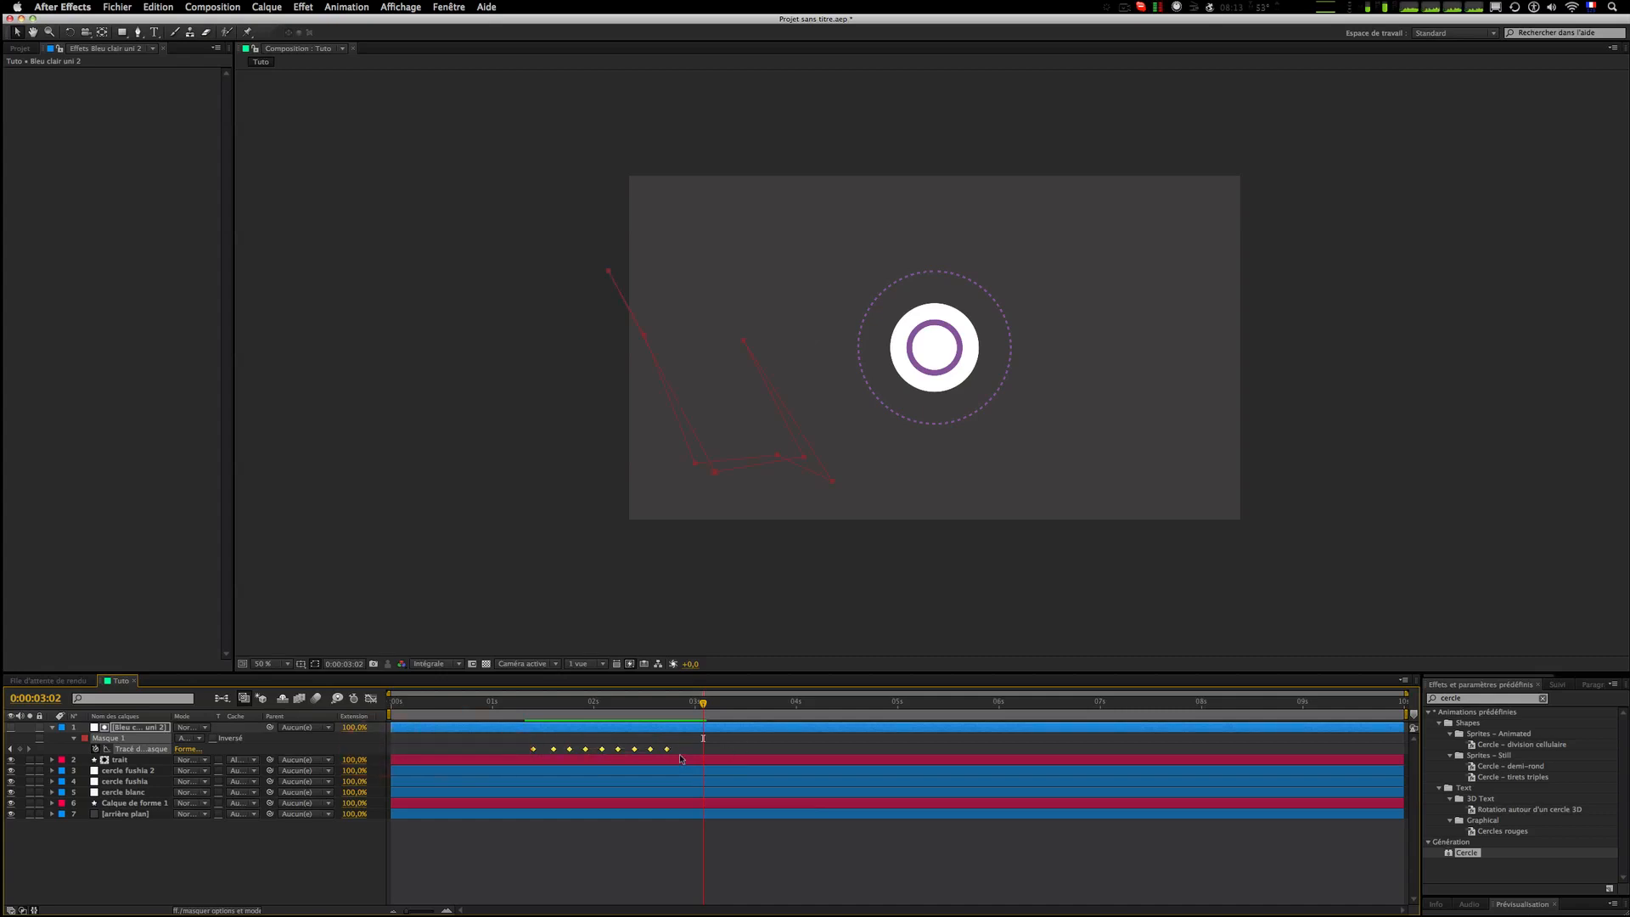
pyautogui.moveTo(666, 748); pyautogui.dragTo(595, 754)
pyautogui.click(604, 753)
# Step: Play back the shortened stroke reveal from around 0:00:01:07
pyautogui.click(521, 711)
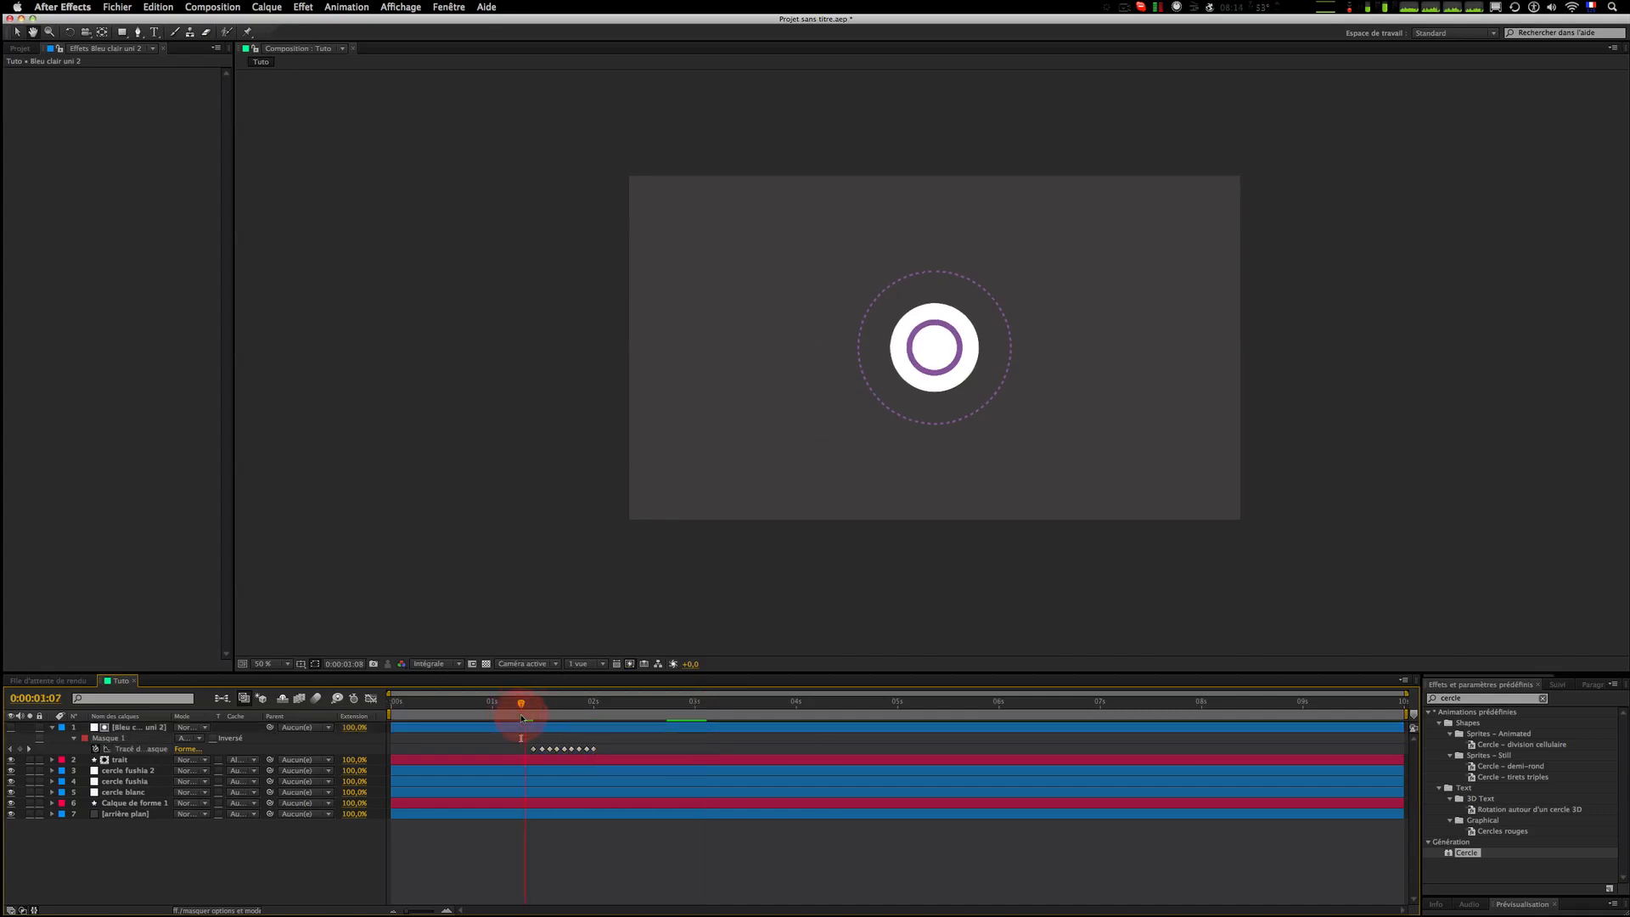
pyautogui.press('space')
pyautogui.click(526, 716)
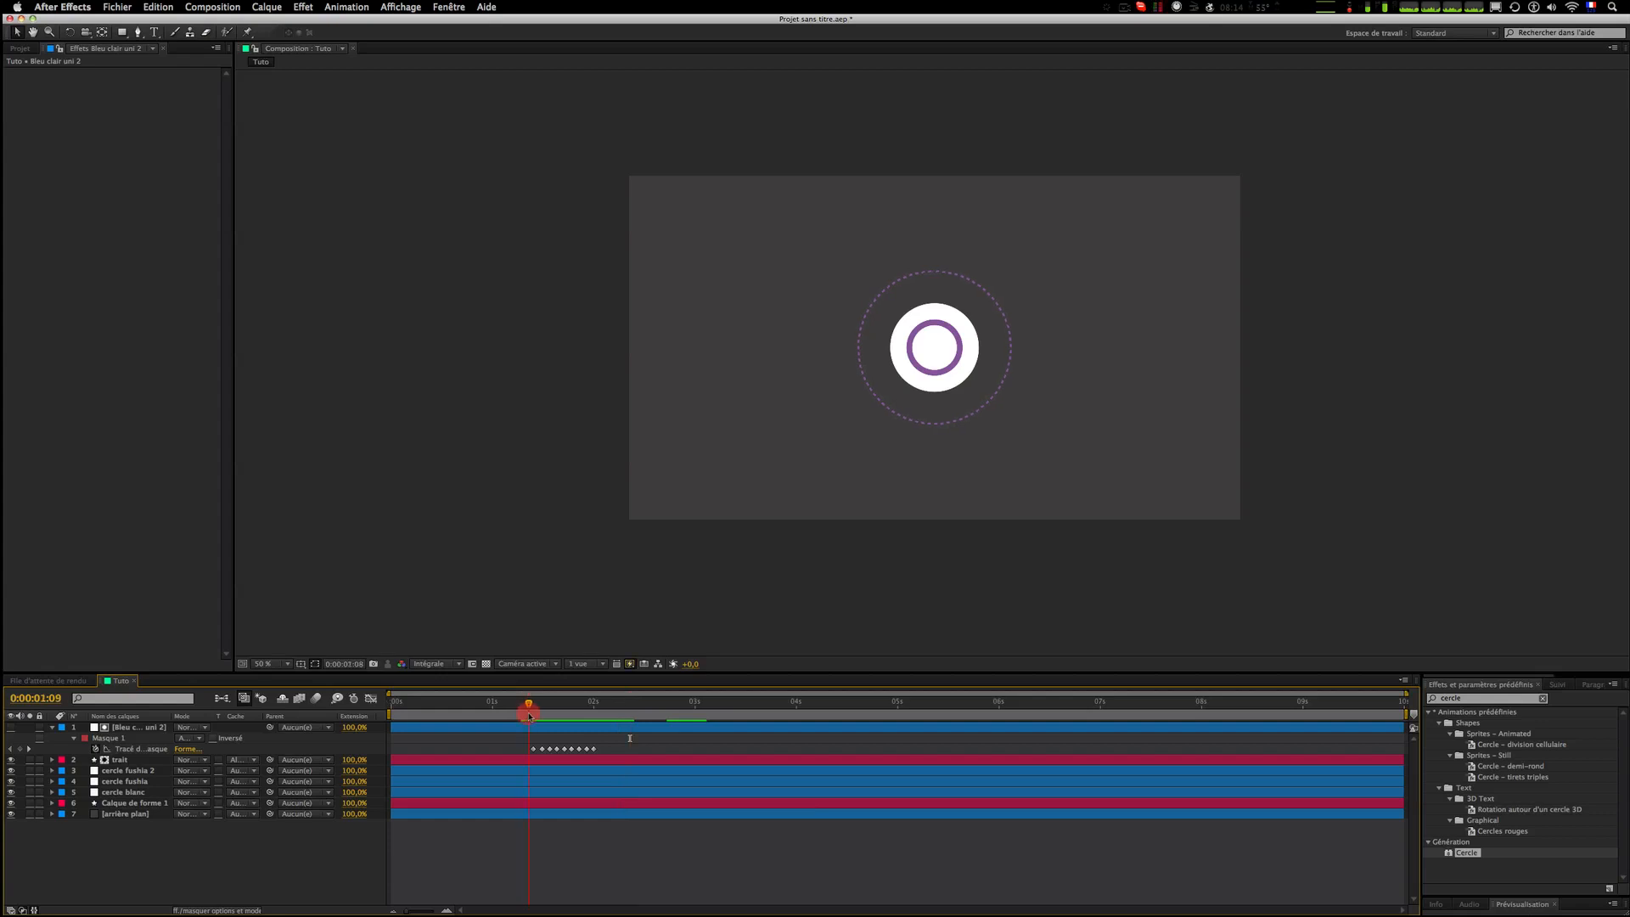
pyautogui.click(529, 715)
# Step: Step frame by frame through the mask animation and inspect the matte layer on its own
pyautogui.press('pagedown')
pyautogui.press('pagedown')
pyautogui.press('pagedown')
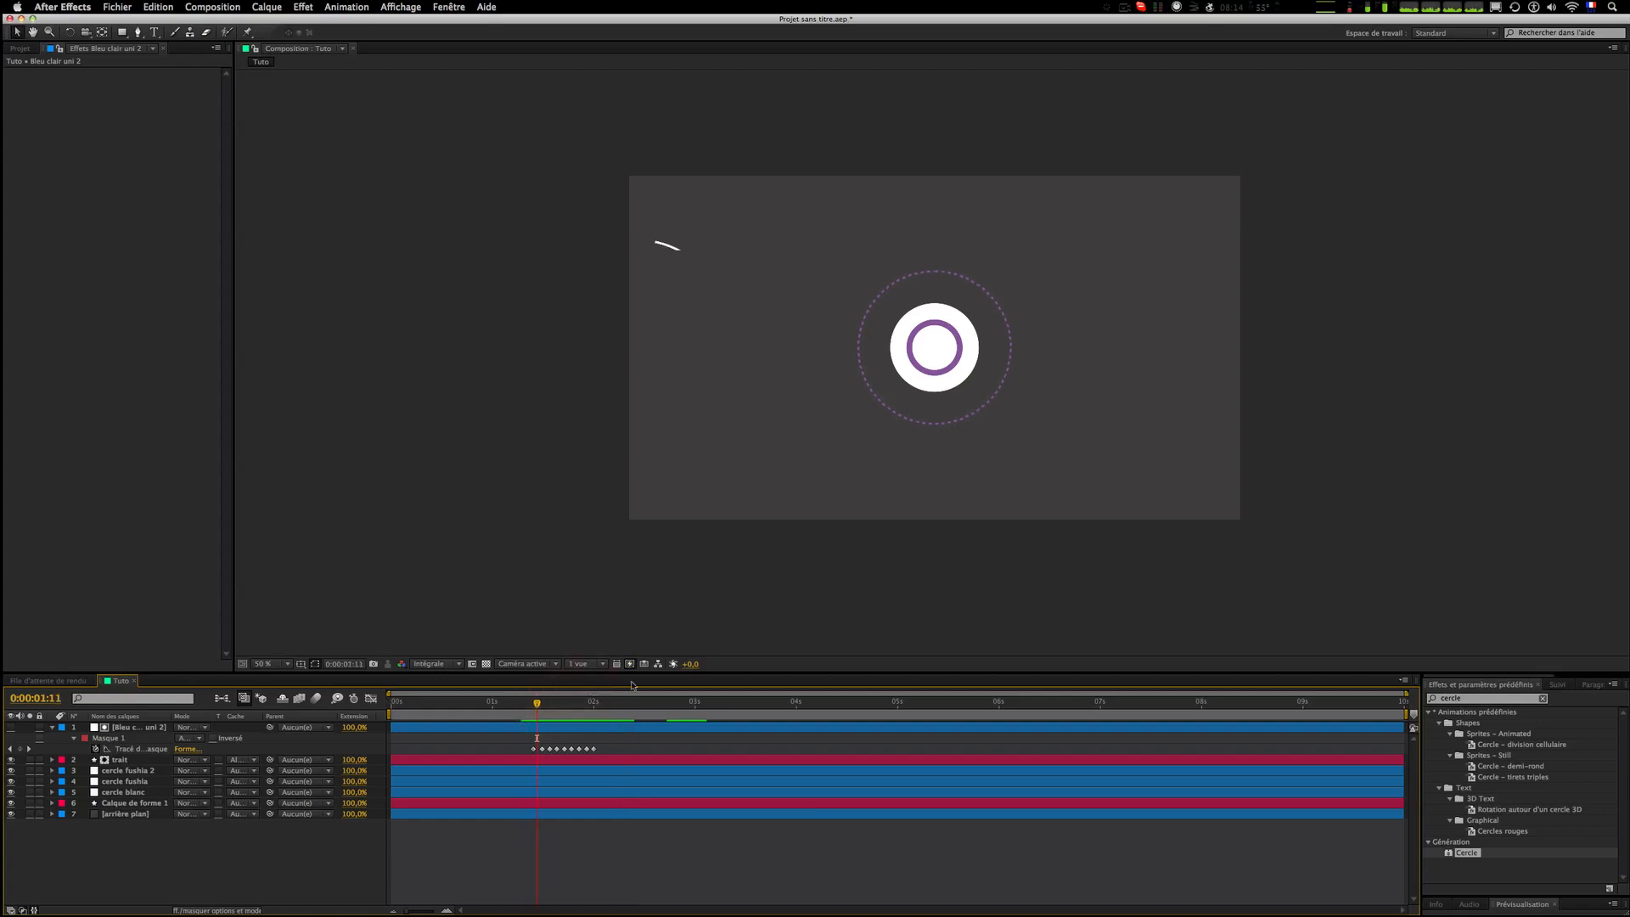
pyautogui.press('pagedown')
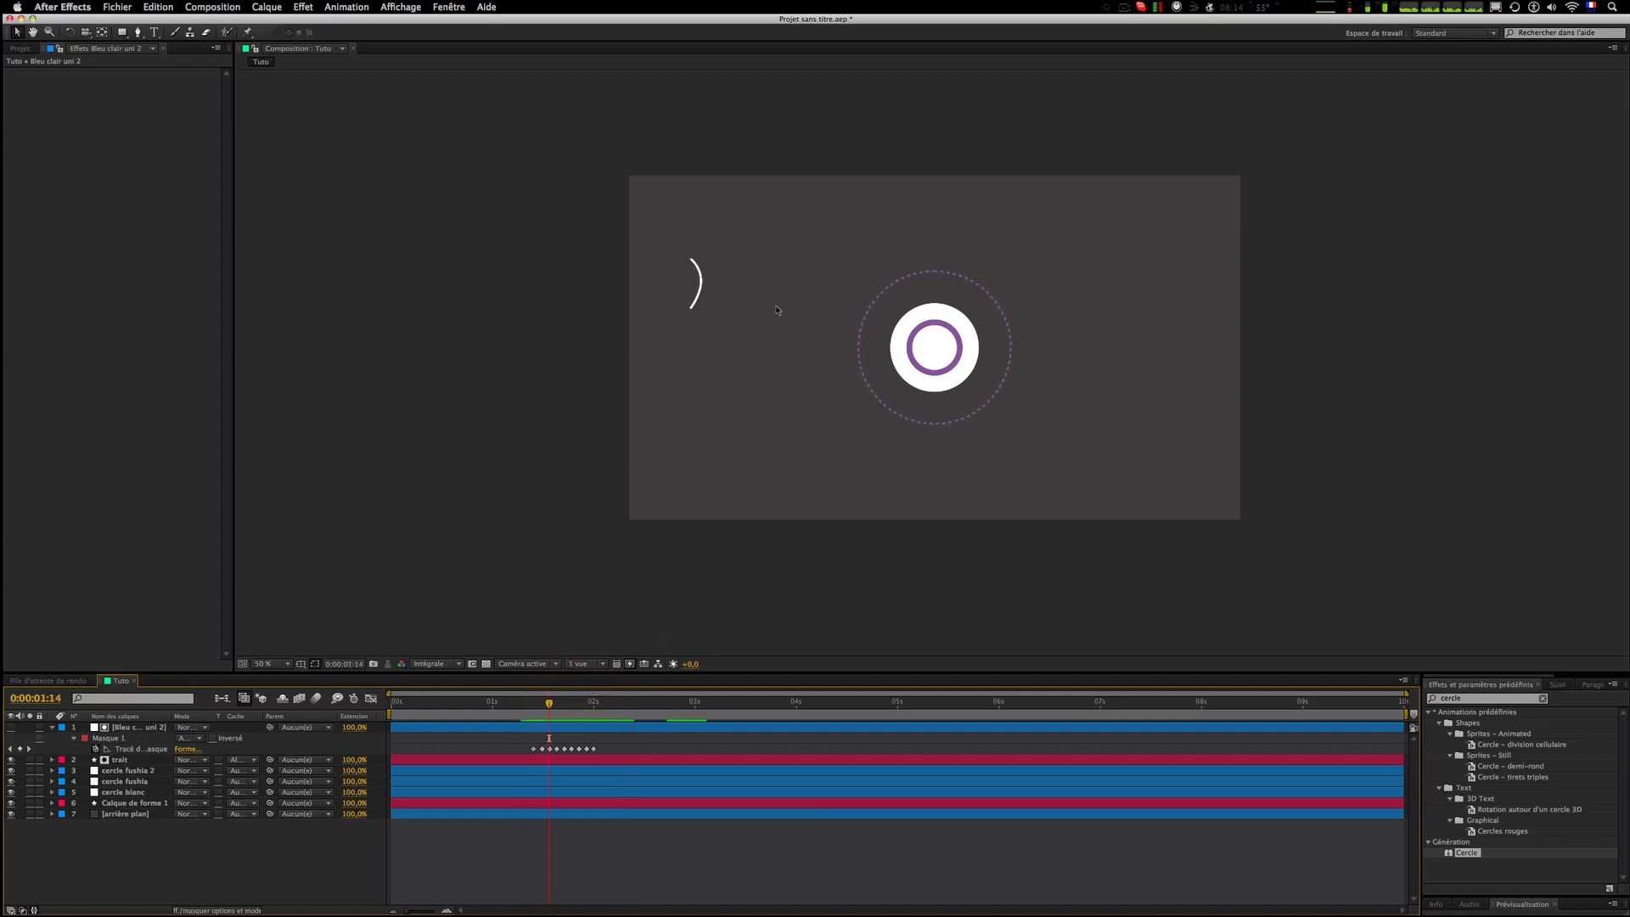
pyautogui.press('pagedown')
pyautogui.press('pagedown')
pyautogui.press('pagedown')
pyautogui.press('pagedown')
pyautogui.press('pagedown')
pyautogui.press('pagedown')
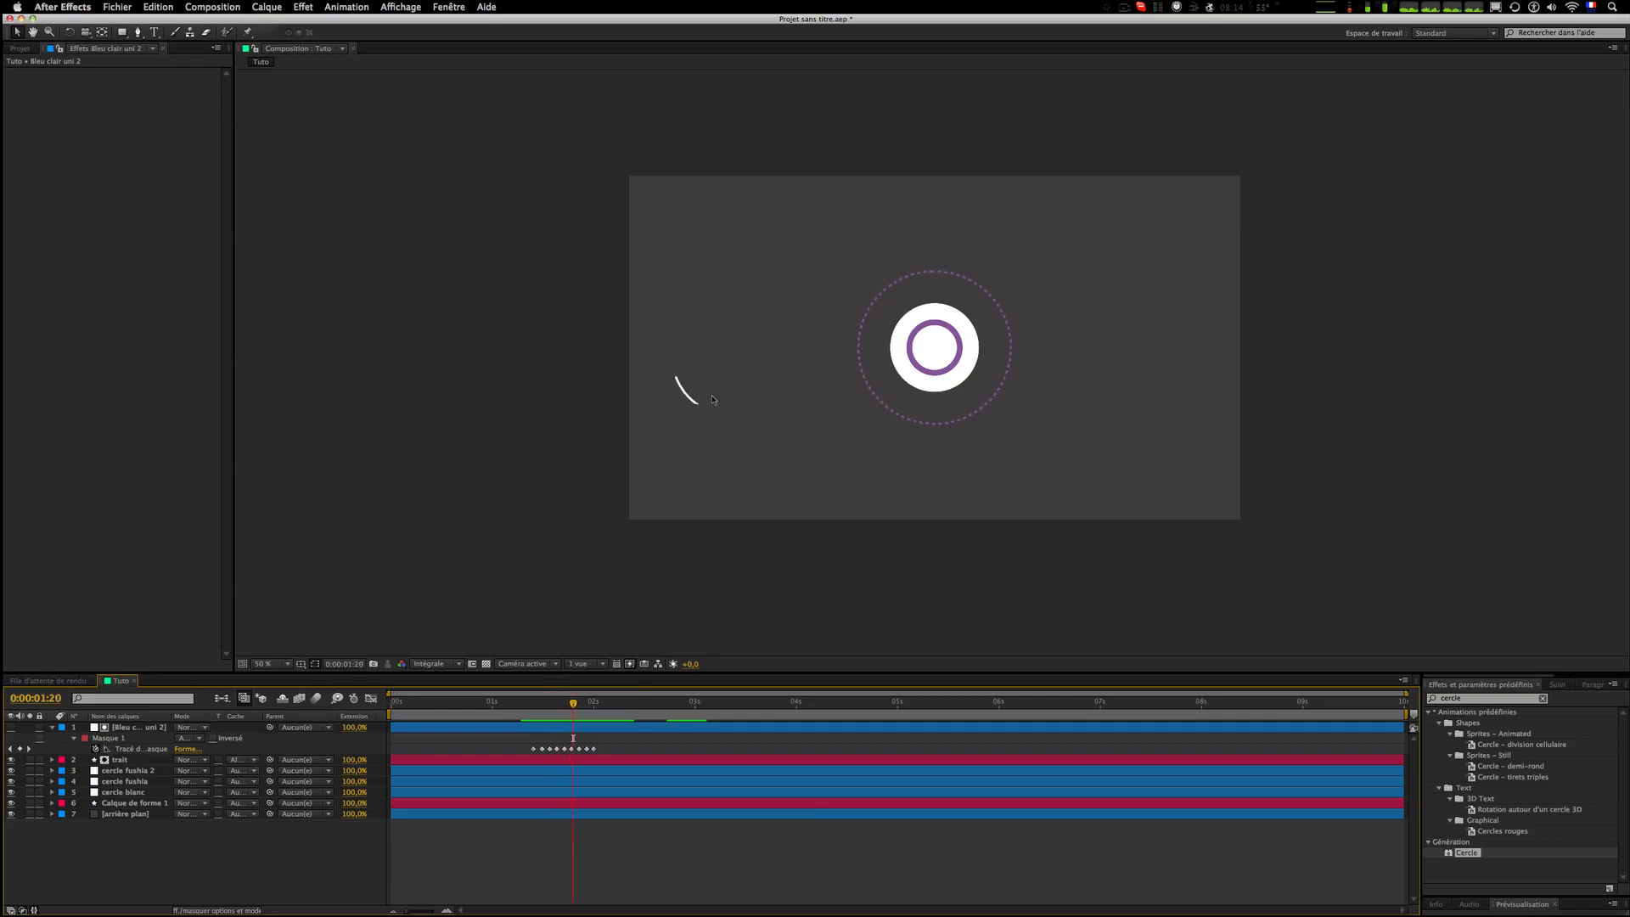
pyautogui.press('pageup')
pyautogui.press('pageup')
pyautogui.press('pageup')
pyautogui.press('pageup')
pyautogui.press('pageup')
pyautogui.press('pageup')
pyautogui.press('pageup')
pyautogui.press('pageup')
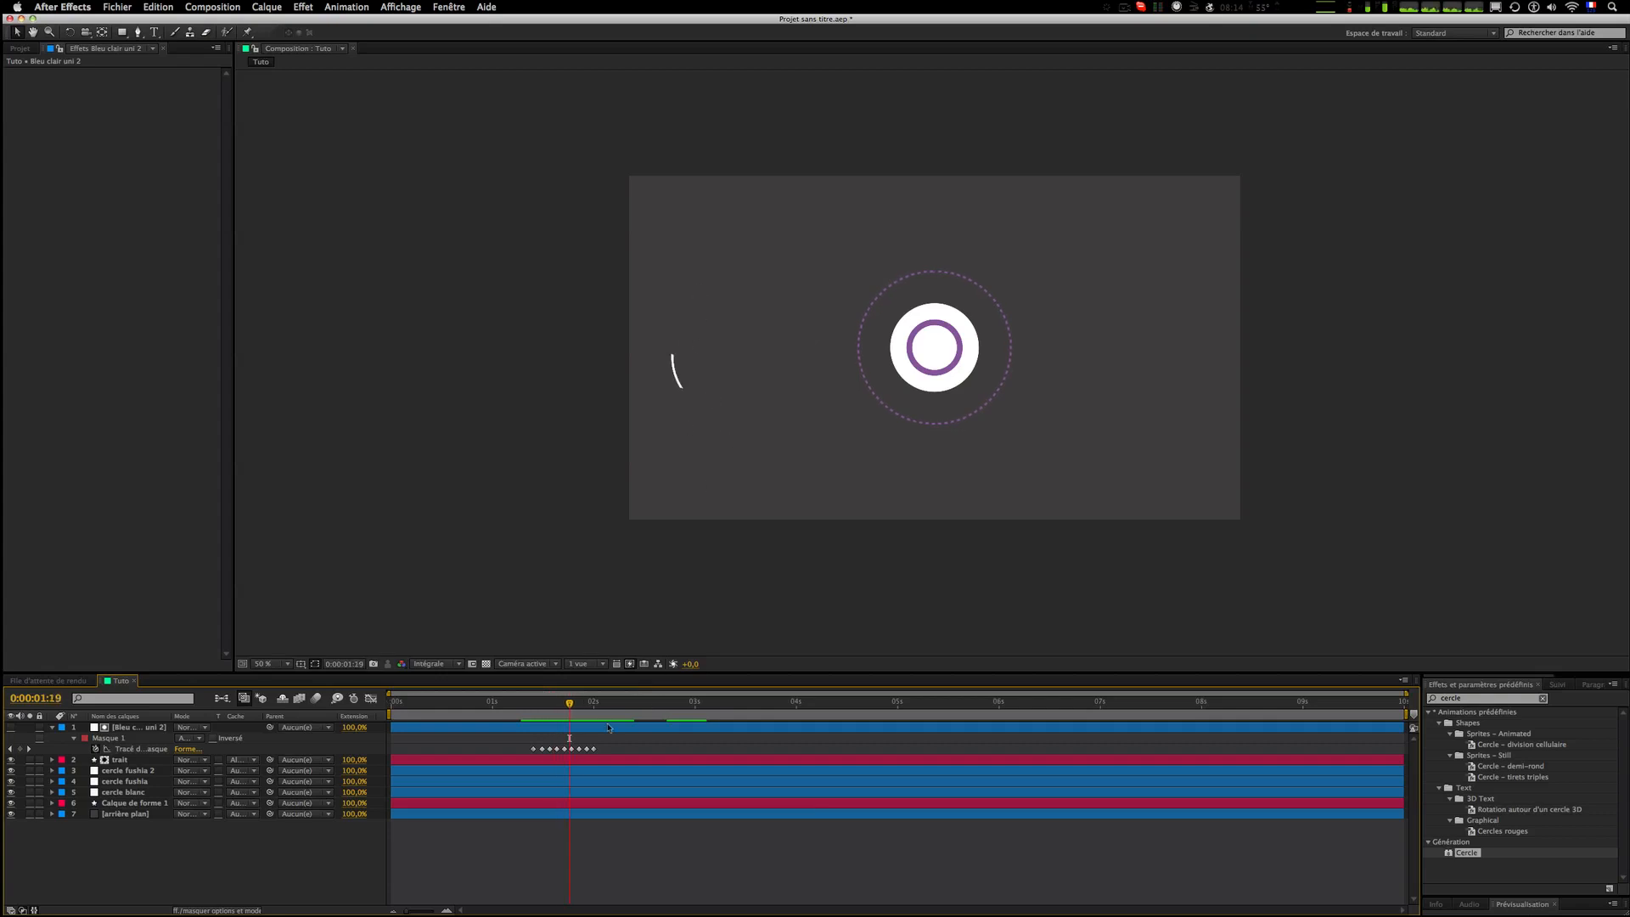
pyautogui.press('pagedown')
pyautogui.press('pagedown')
pyautogui.doubleClick(608, 727)
pyautogui.click(619, 429)
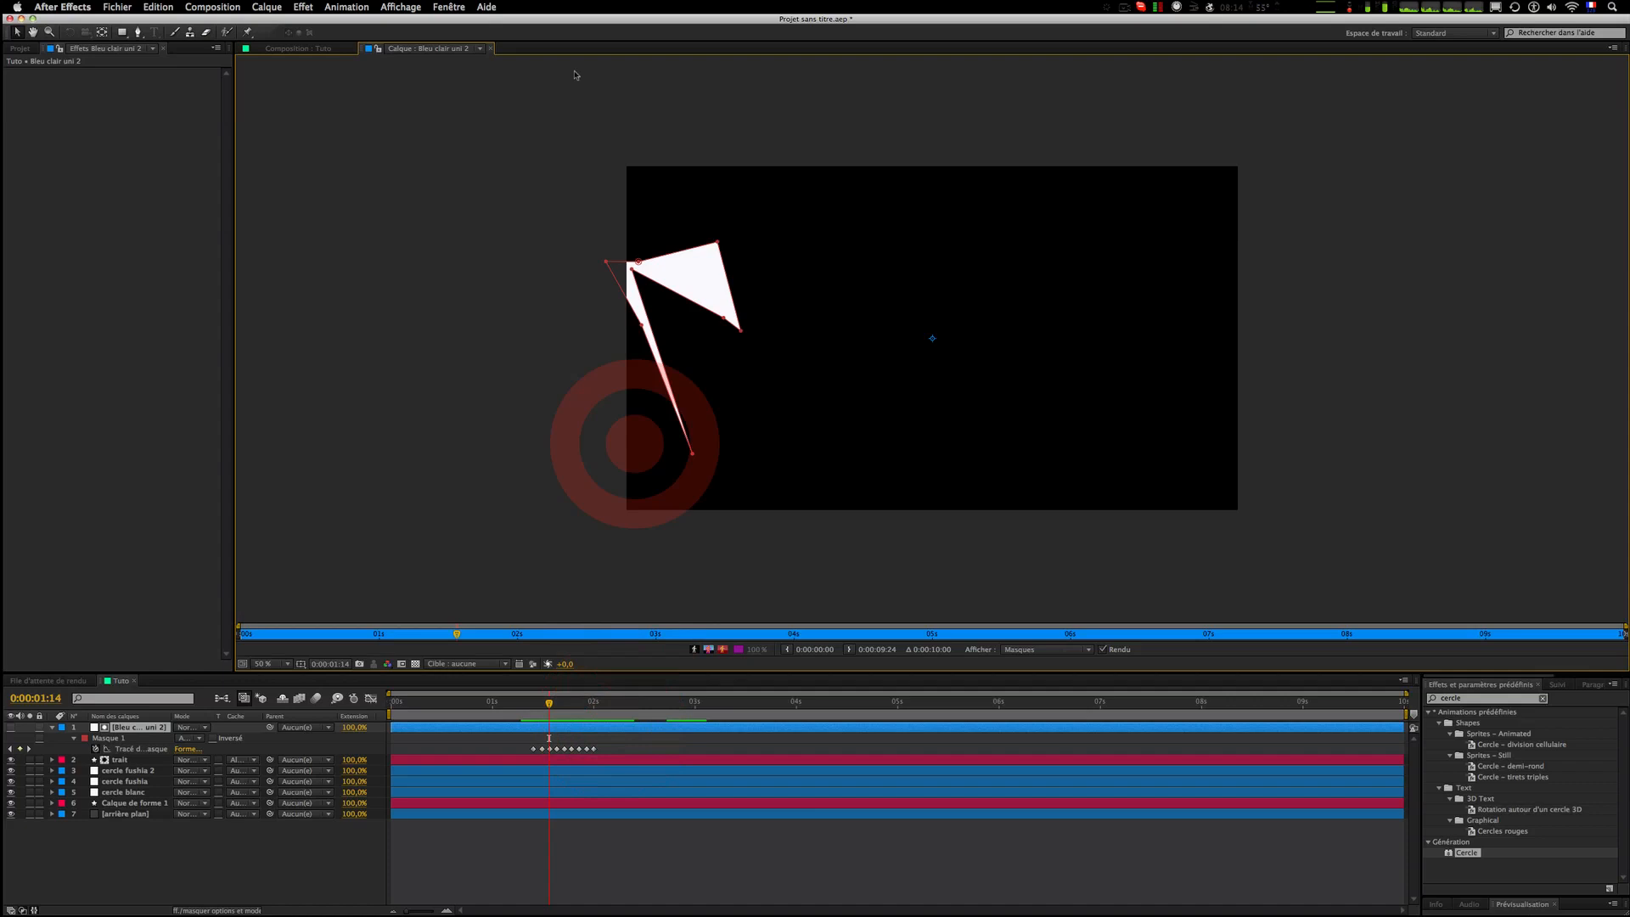
# Step: At 0:00:01:14, move the mask's upper-right vertex up and left around the curve
pyautogui.click(489, 49)
pyautogui.scroll(2, 662, 393)
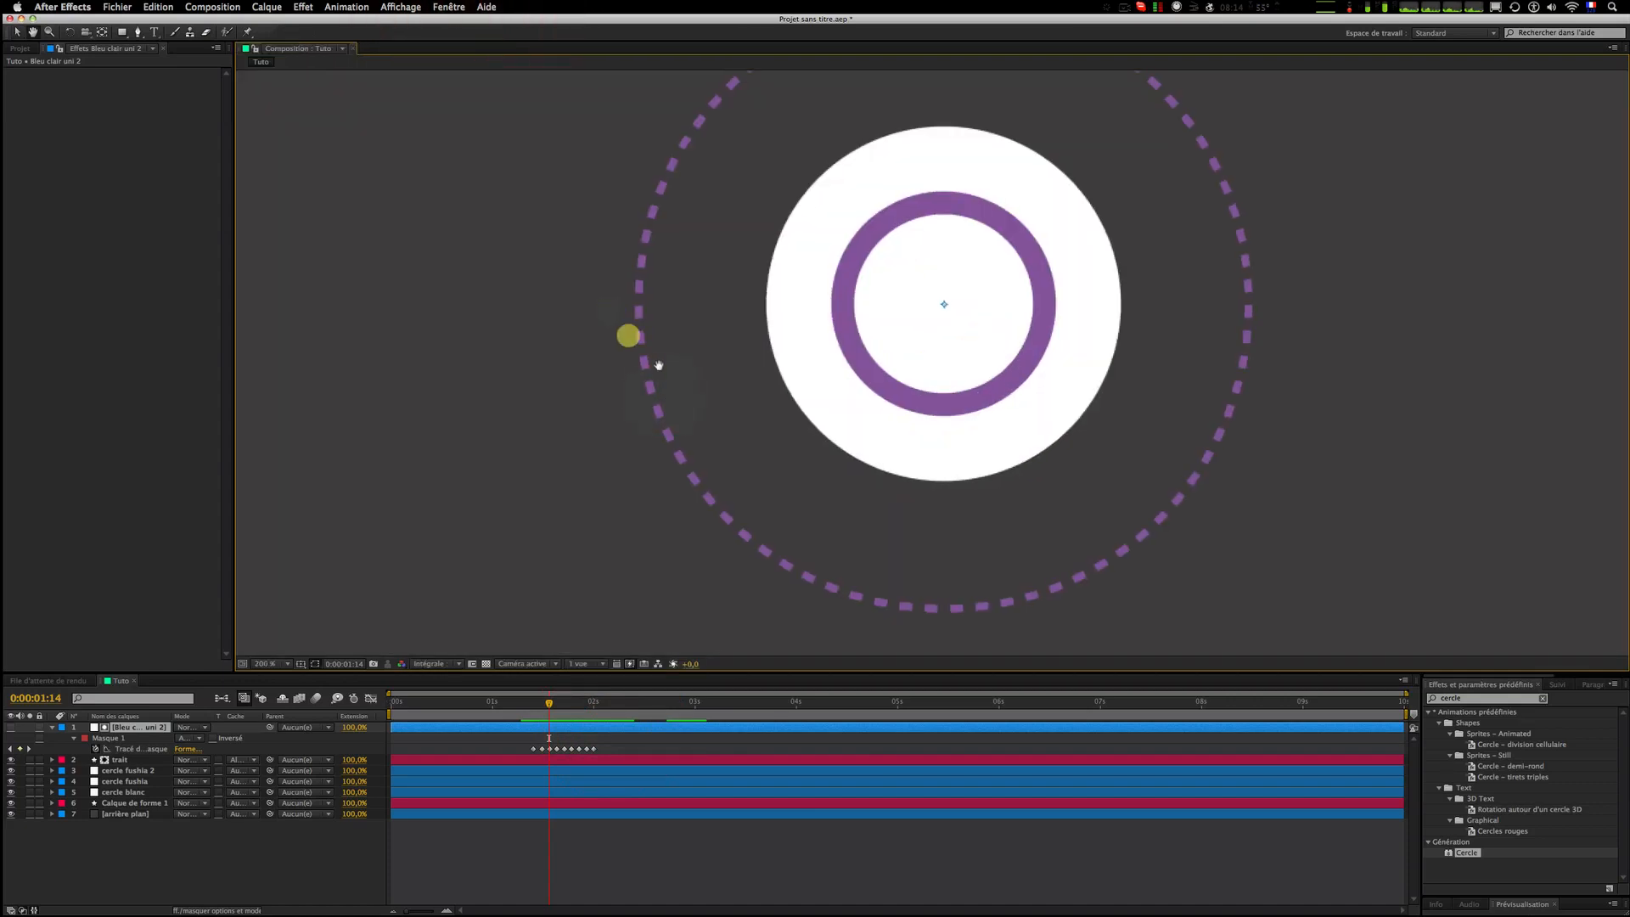
pyautogui.moveTo(626, 335); pyautogui.dragTo(1158, 429)
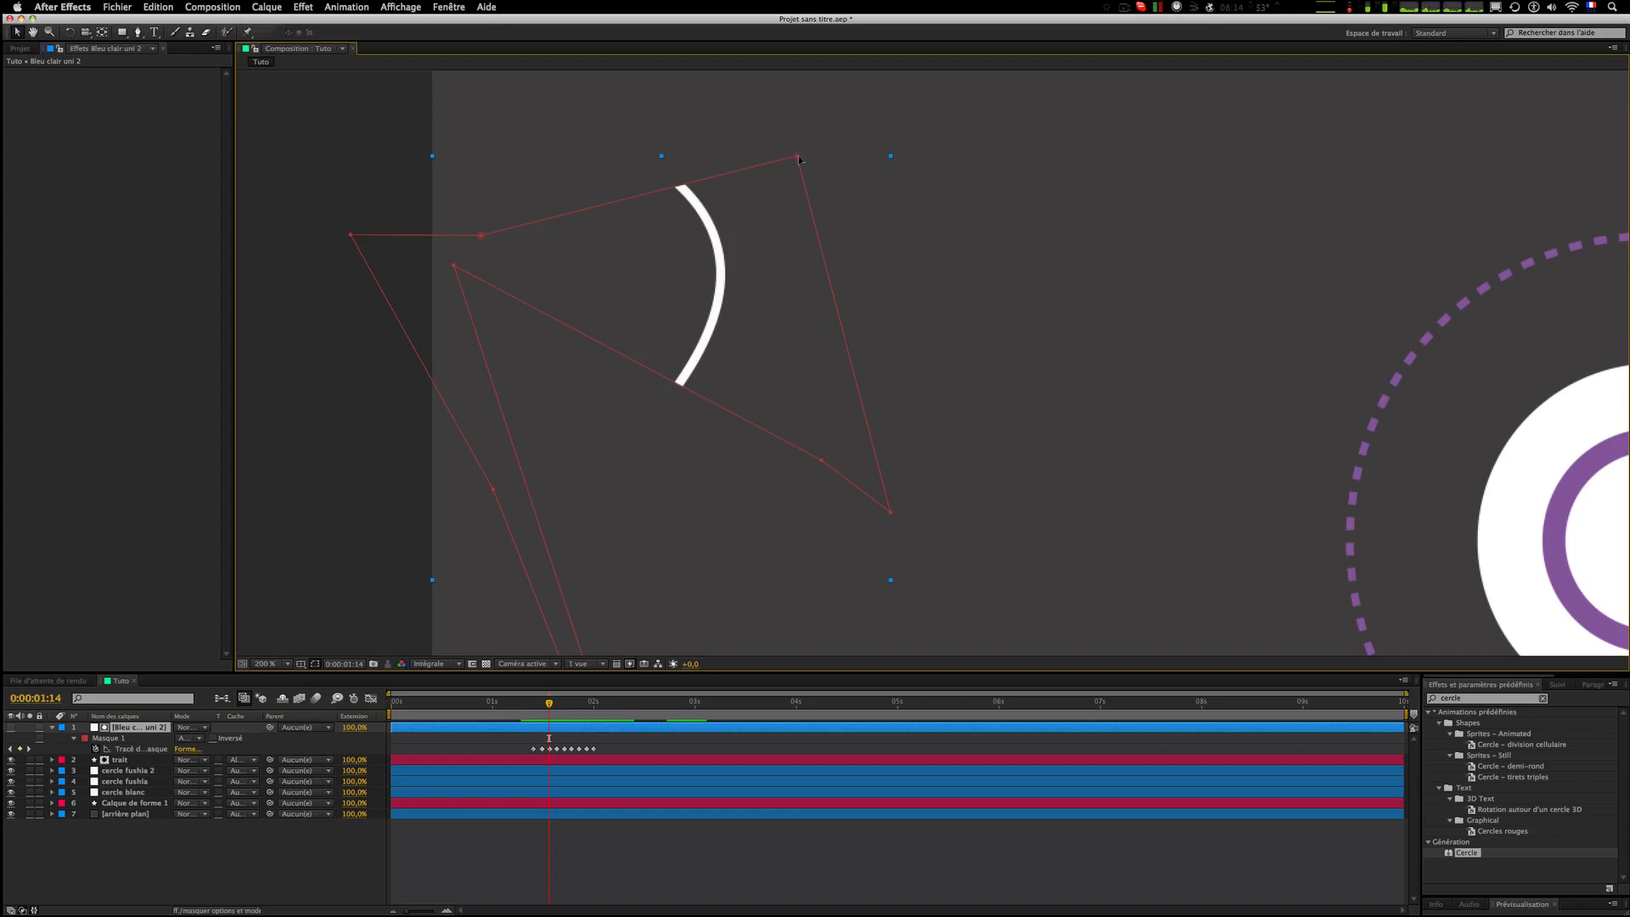
pyautogui.moveTo(798, 158); pyautogui.dragTo(721, 58)
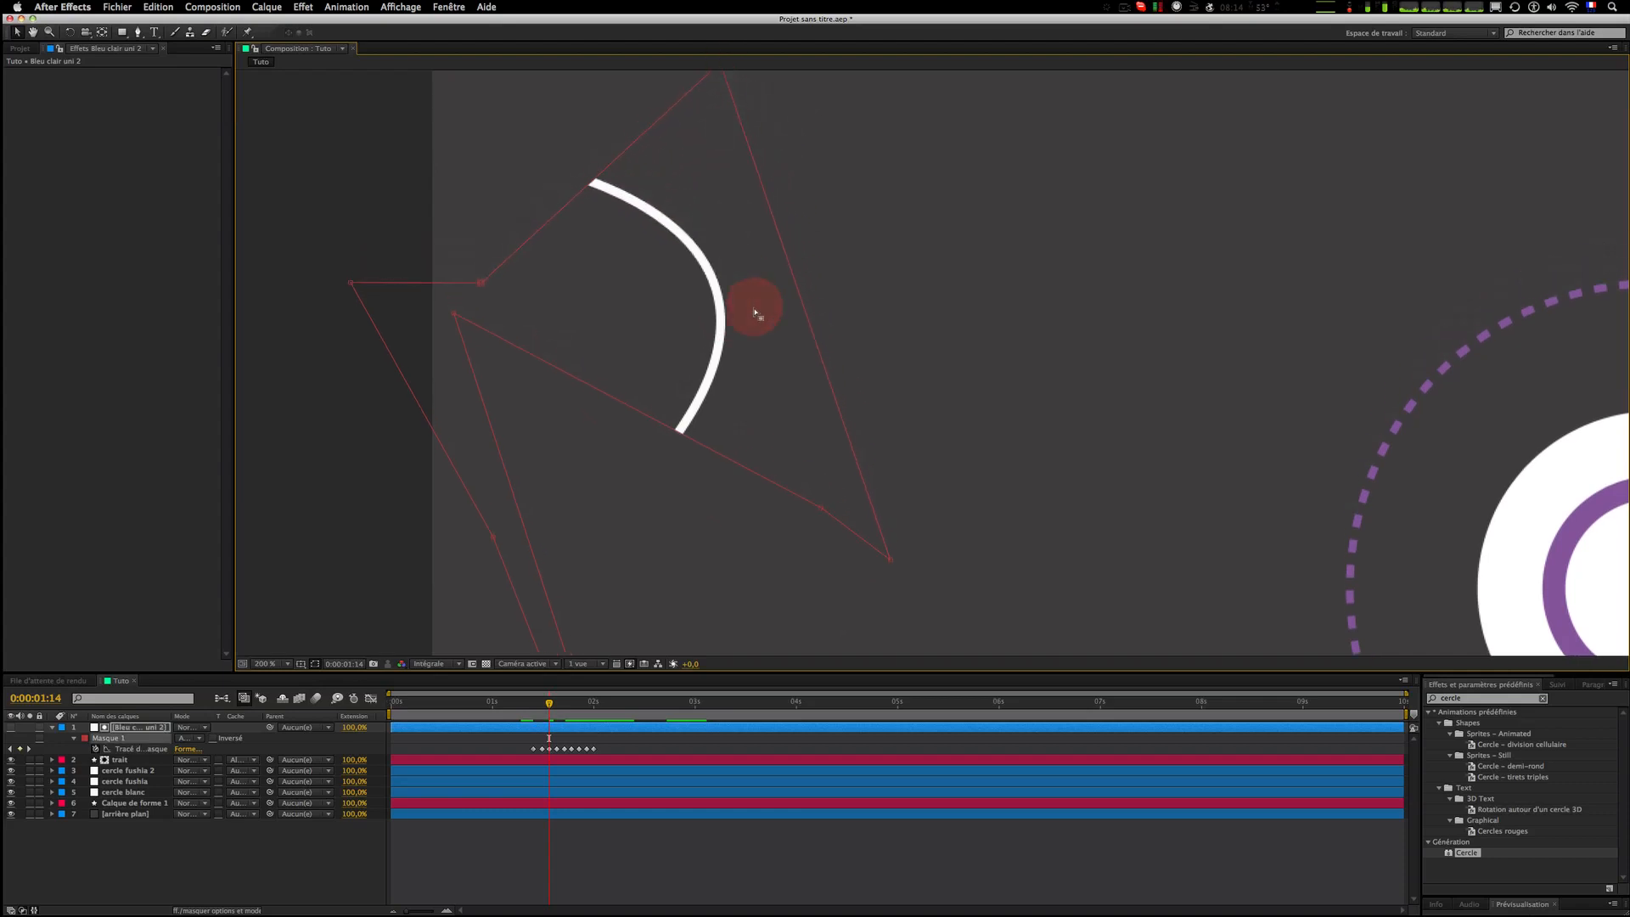
# Step: At 0:00:01:18, move a mask vertex upward to reshape the mask over the curve
pyautogui.press('pageup')
pyautogui.press('pageup')
pyautogui.press('pageup')
pyautogui.press('pageup')
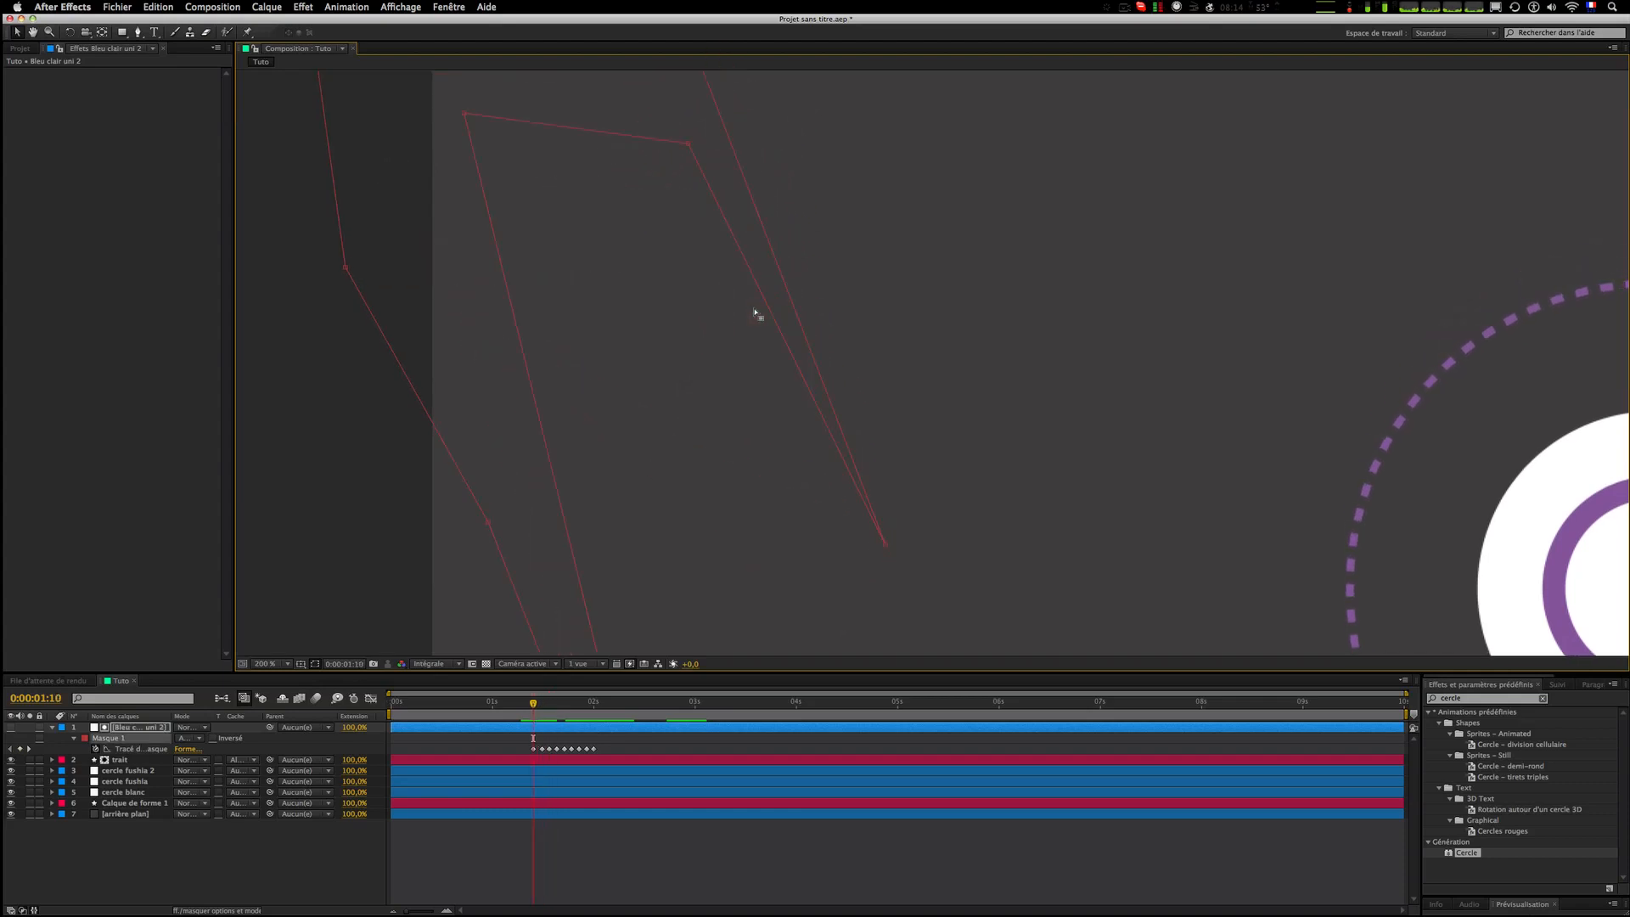
pyautogui.press('pagedown')
pyautogui.press('pagedown')
pyautogui.press('pagedown')
pyautogui.press('pagedown')
pyautogui.press('pagedown')
pyautogui.press('pagedown')
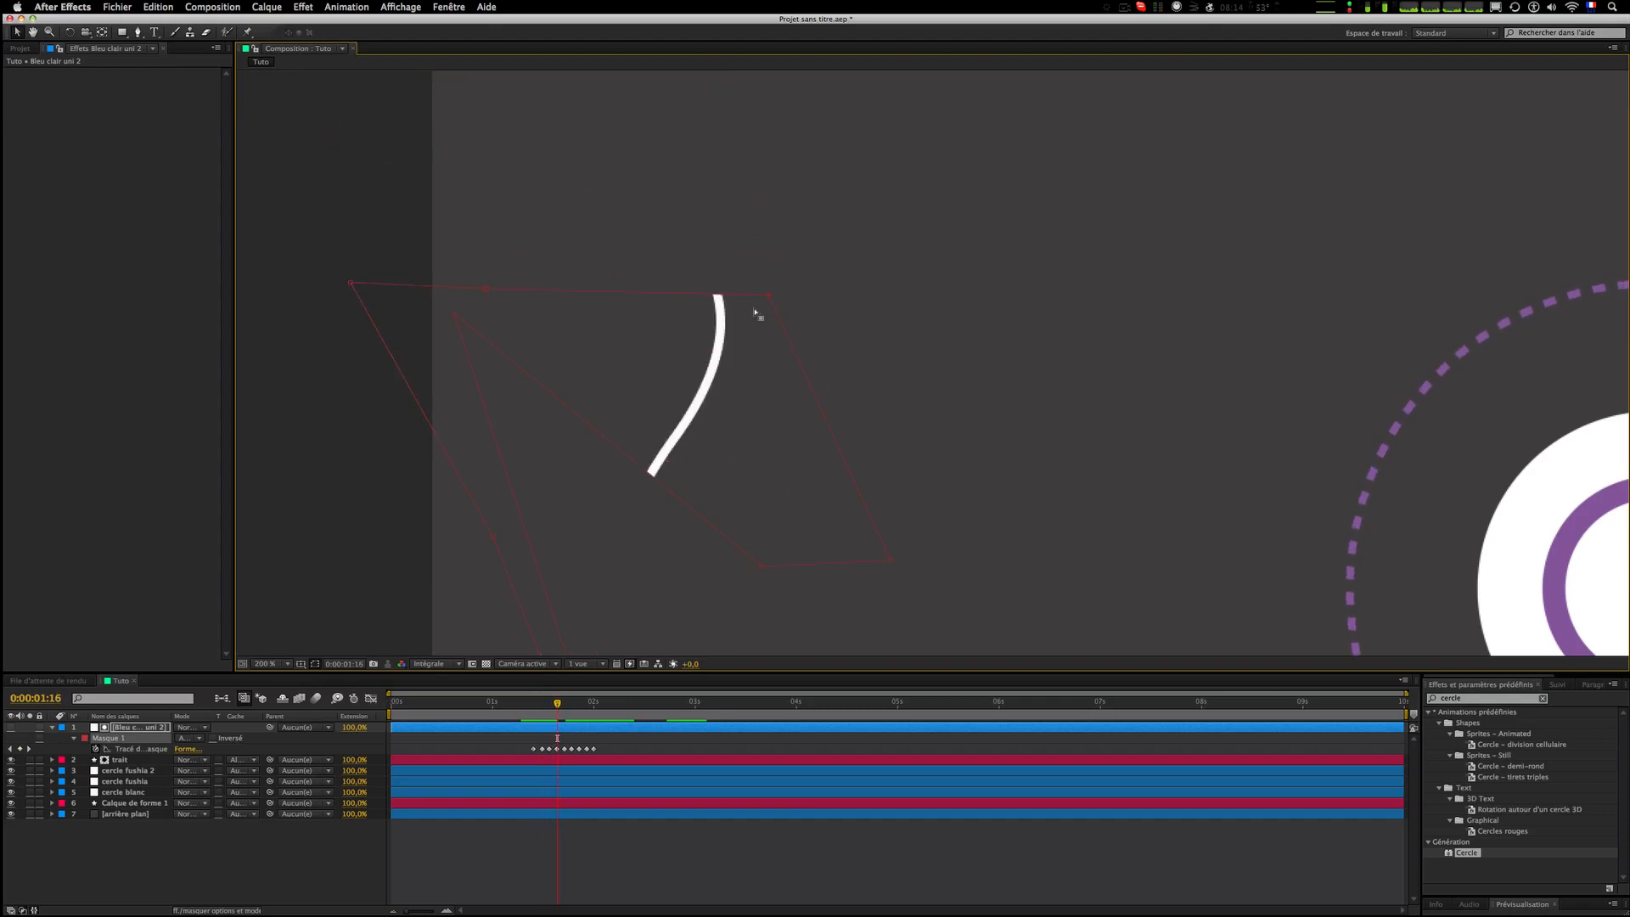
pyautogui.press('pagedown')
pyautogui.press('pagedown')
pyautogui.moveTo(774, 518); pyautogui.dragTo(765, 258)
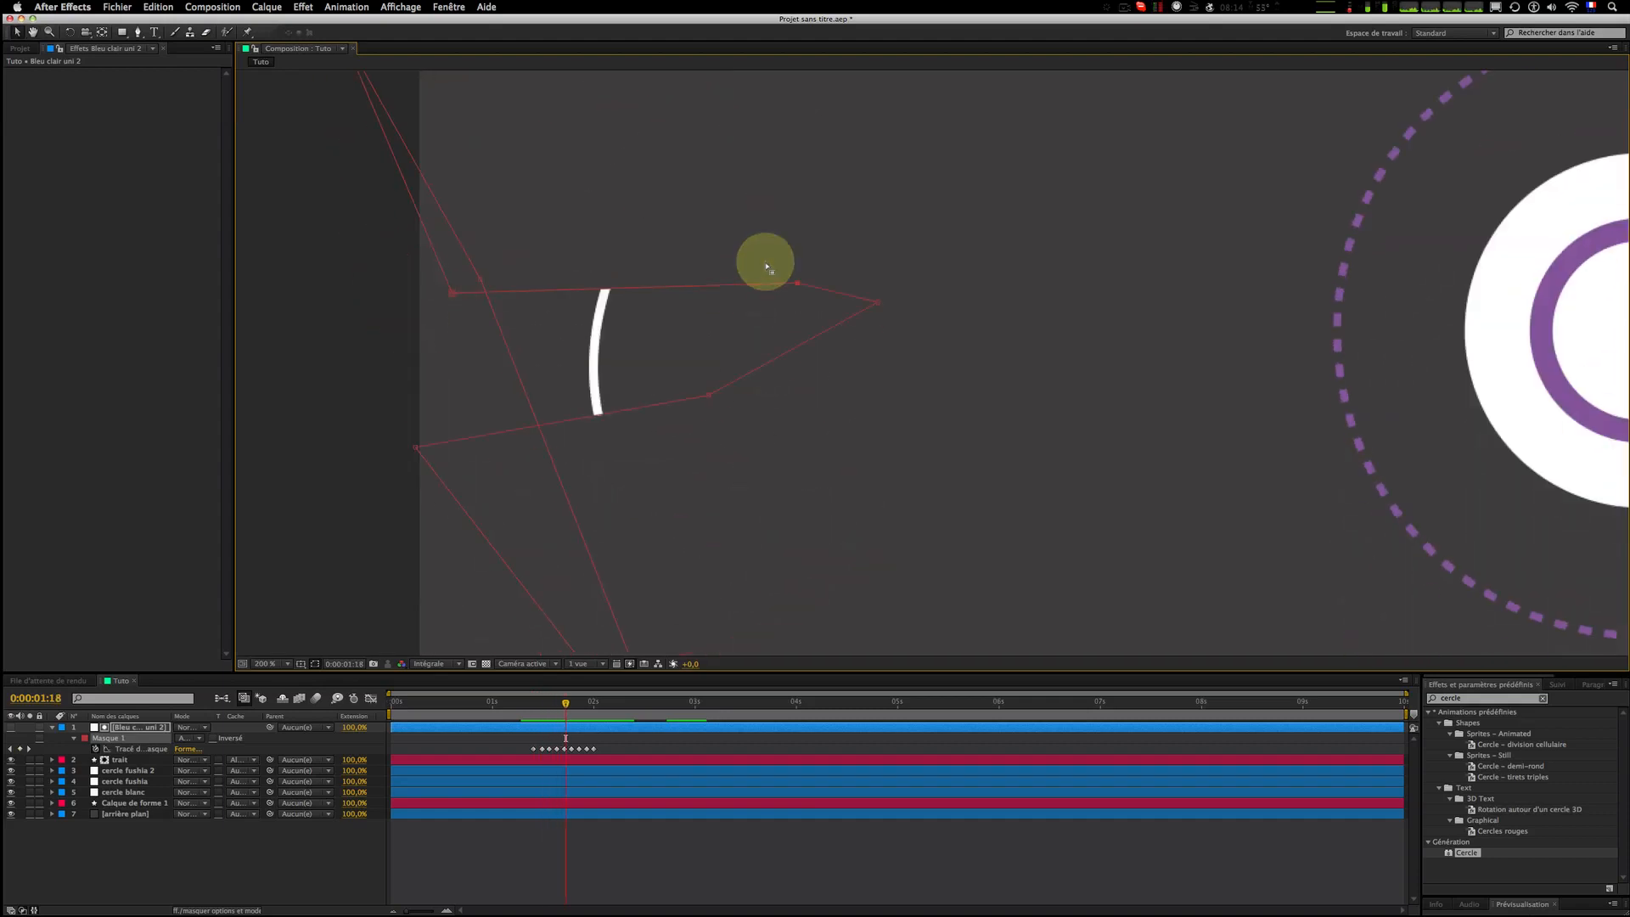
# Step: At 0:00:01:21, move two mask vertices up and left to adjust the mask around the curve
pyautogui.press('pagedown')
pyautogui.press('pagedown')
pyautogui.moveTo(824, 519); pyautogui.dragTo(822, 404)
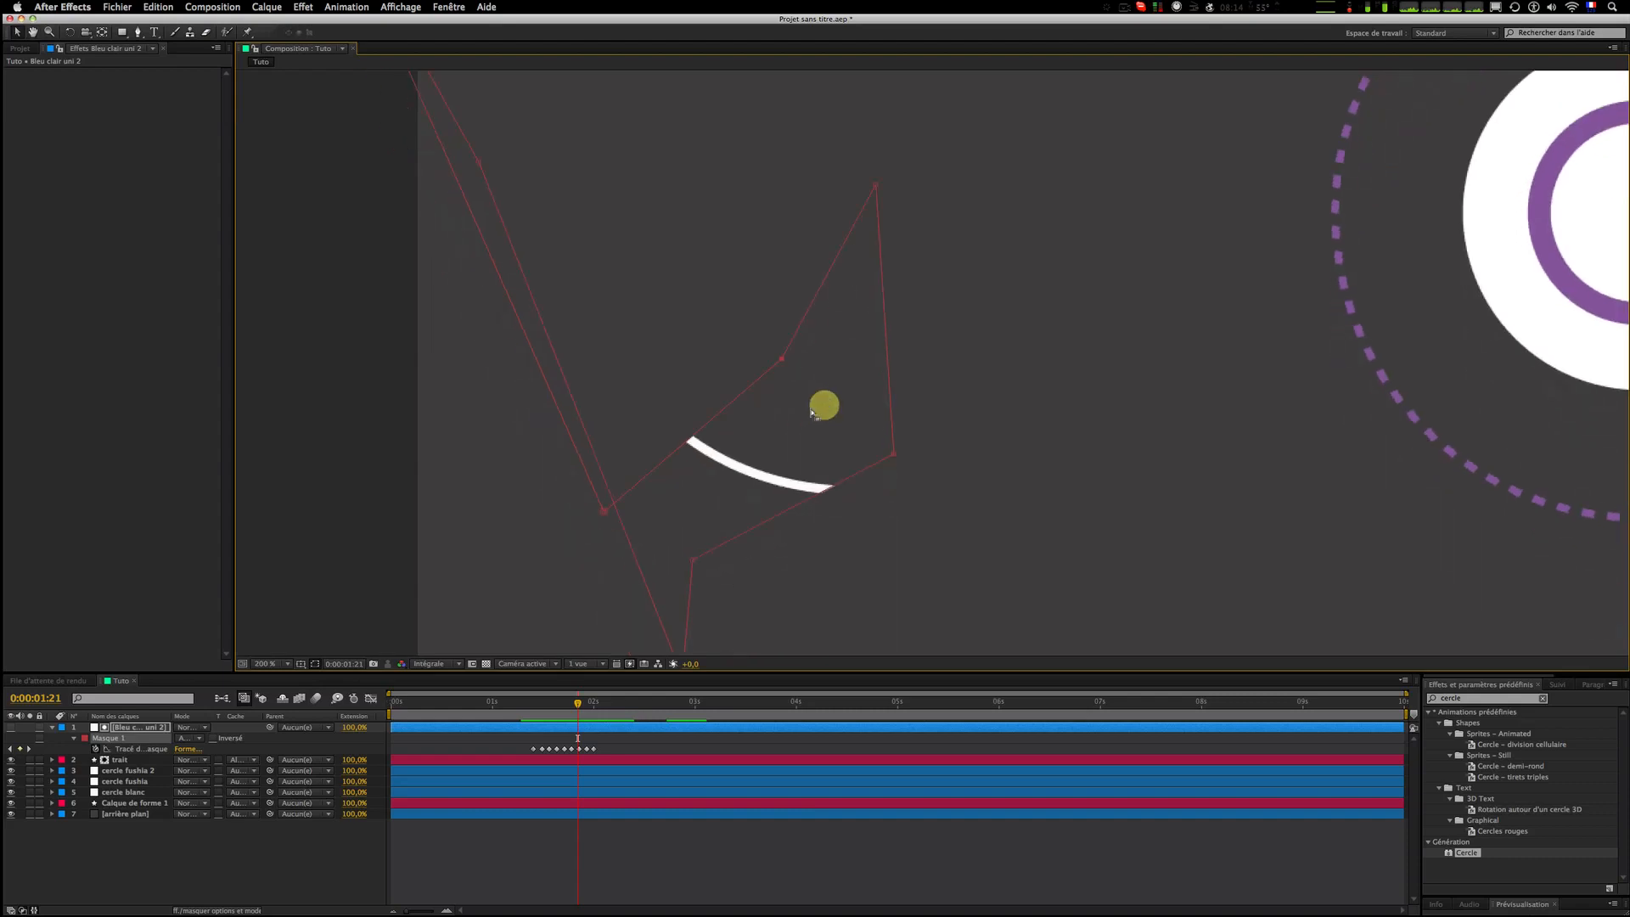
pyautogui.moveTo(726, 296); pyautogui.dragTo(680, 246)
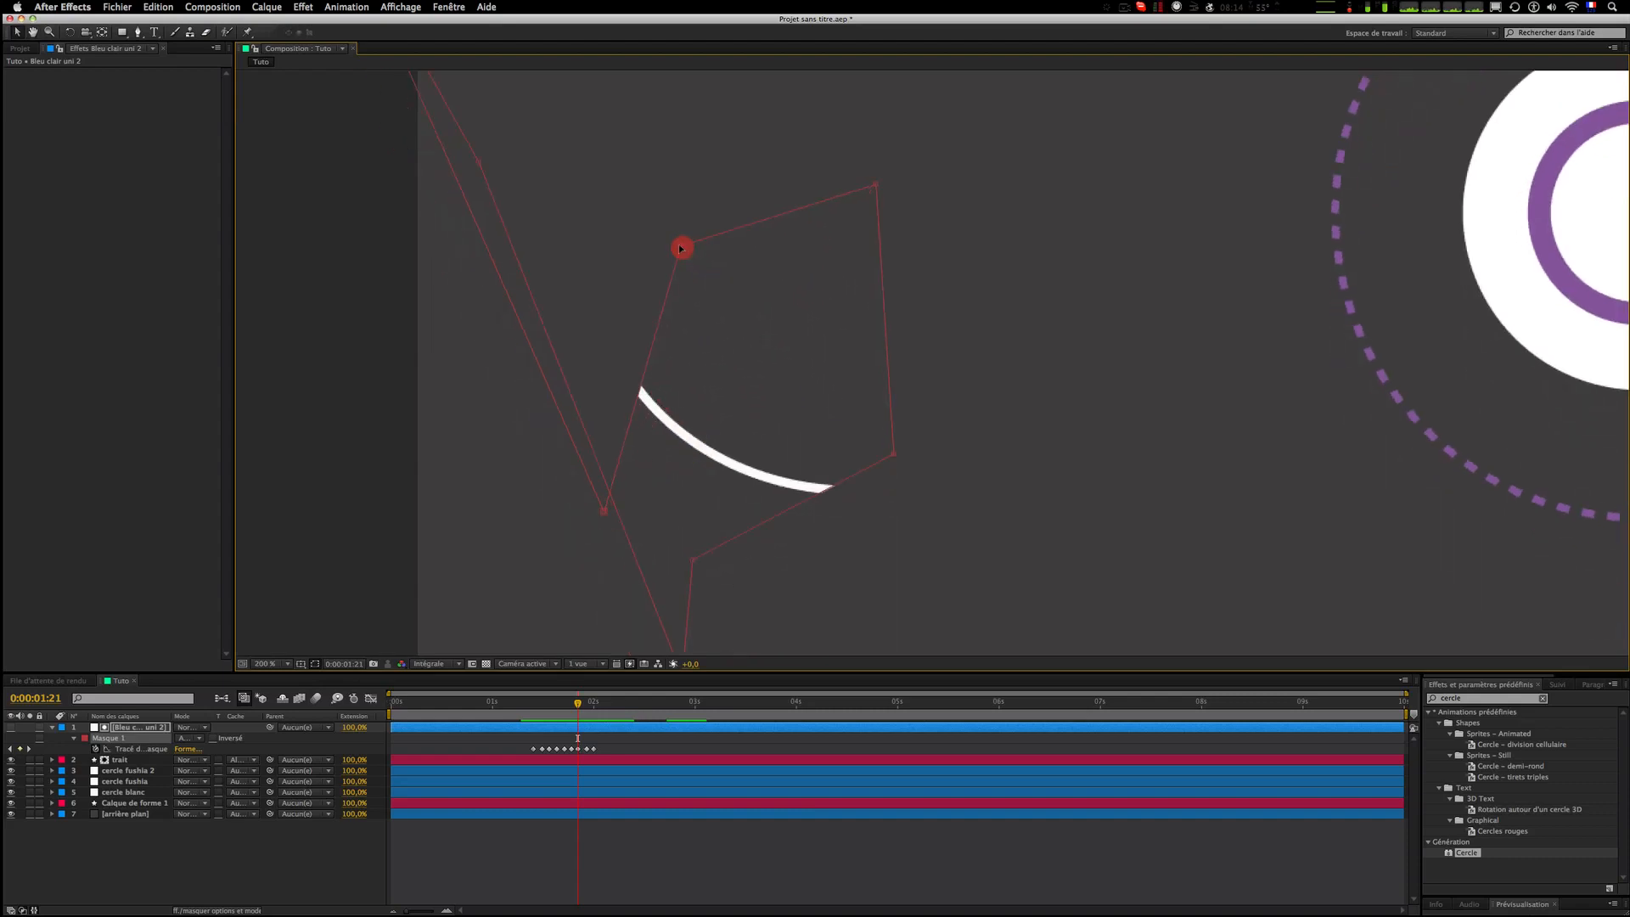
# Step: At 0:00:01:22 and 0:00:01:23, move a mask vertex up and left on each frame to follow the curve
pyautogui.press('pagedown')
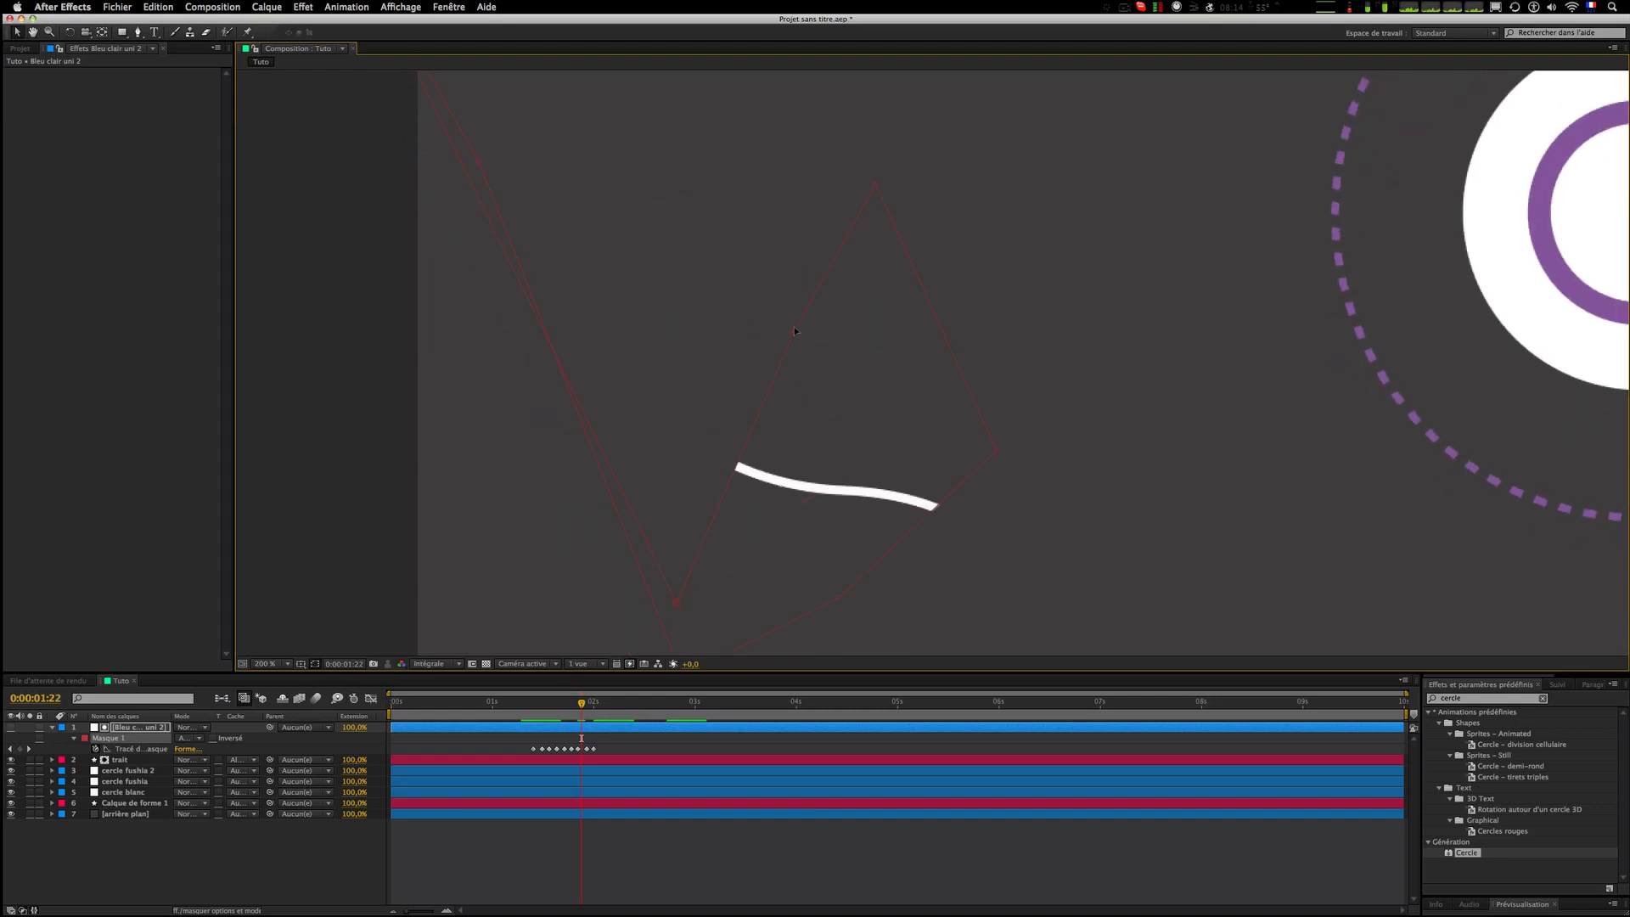
pyautogui.moveTo(794, 330); pyautogui.dragTo(688, 272)
pyautogui.press('pagedown')
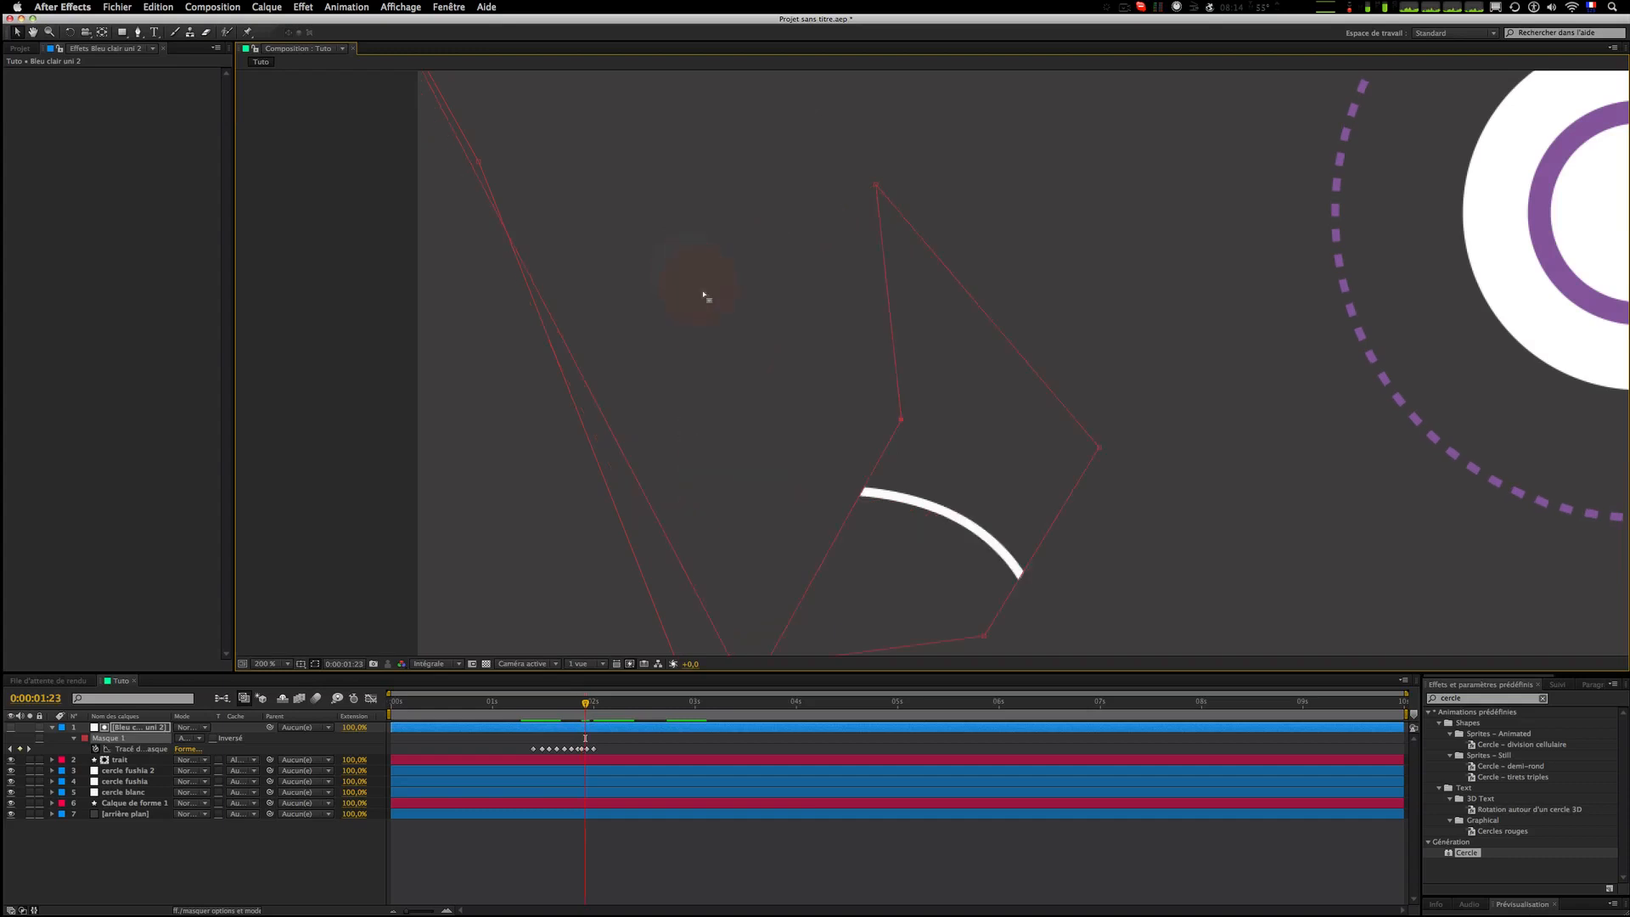
pyautogui.moveTo(903, 422); pyautogui.dragTo(808, 334)
# Step: At 0:00:02:00, move a mask vertex up and left over the curve's lower section
pyautogui.press('pagedown')
pyautogui.press('pagedown')
pyautogui.moveTo(1165, 596); pyautogui.dragTo(1042, 340)
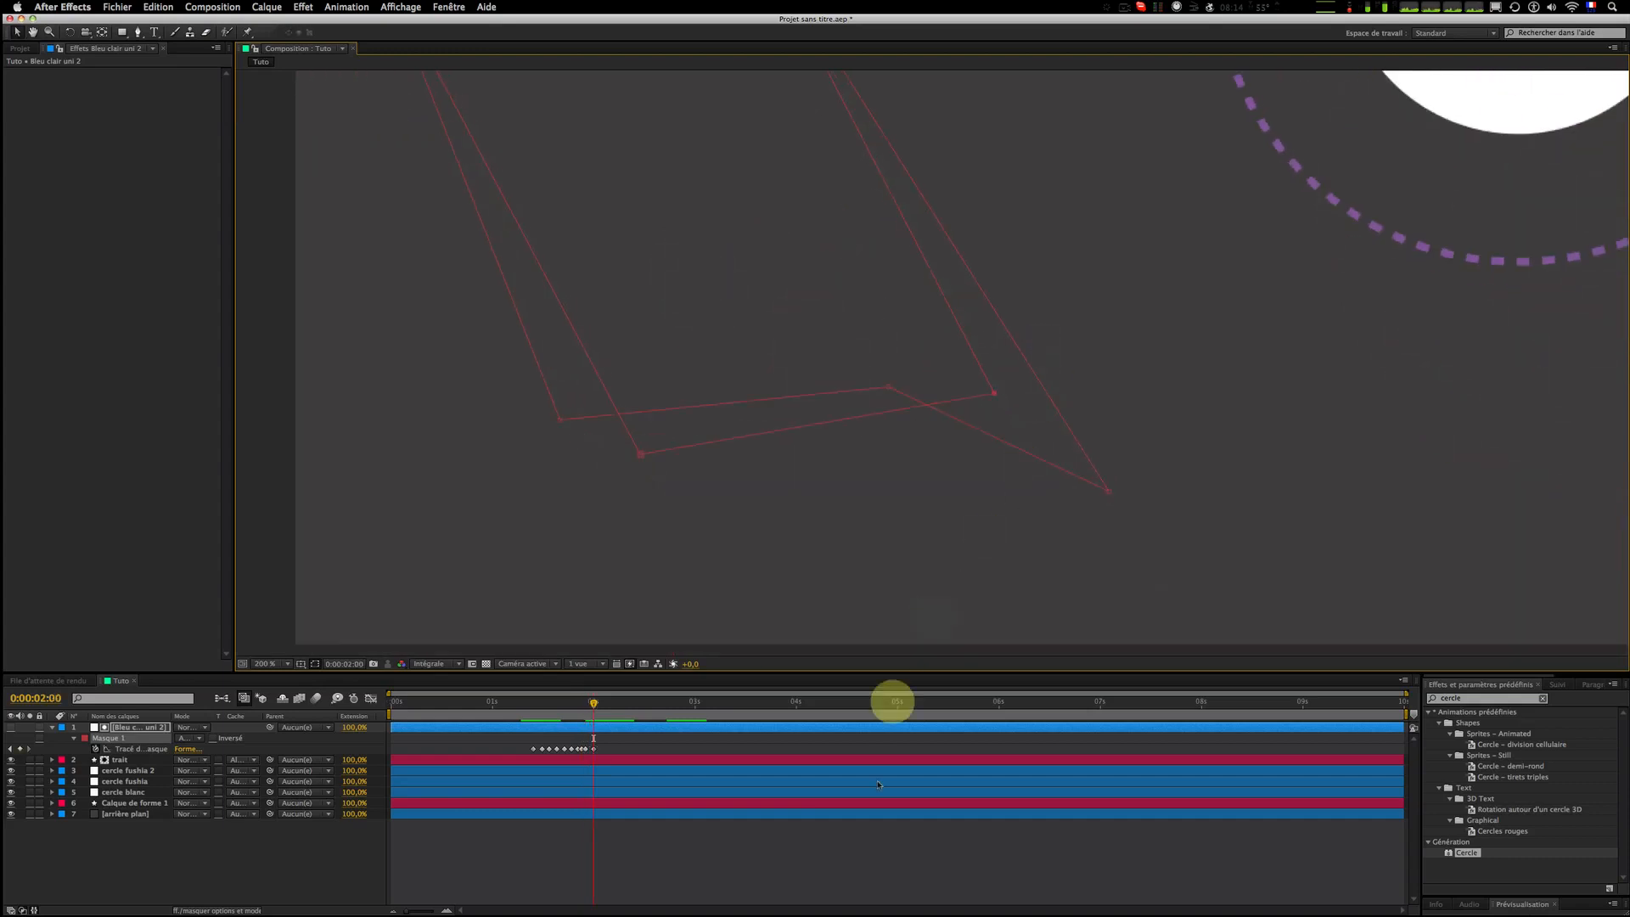
# Step: Scrub through the timeline to review the stroke reveal in the full composition
pyautogui.click(877, 851)
pyautogui.scroll(-1, 726, 339)
pyautogui.moveTo(724, 333); pyautogui.dragTo(509, 478)
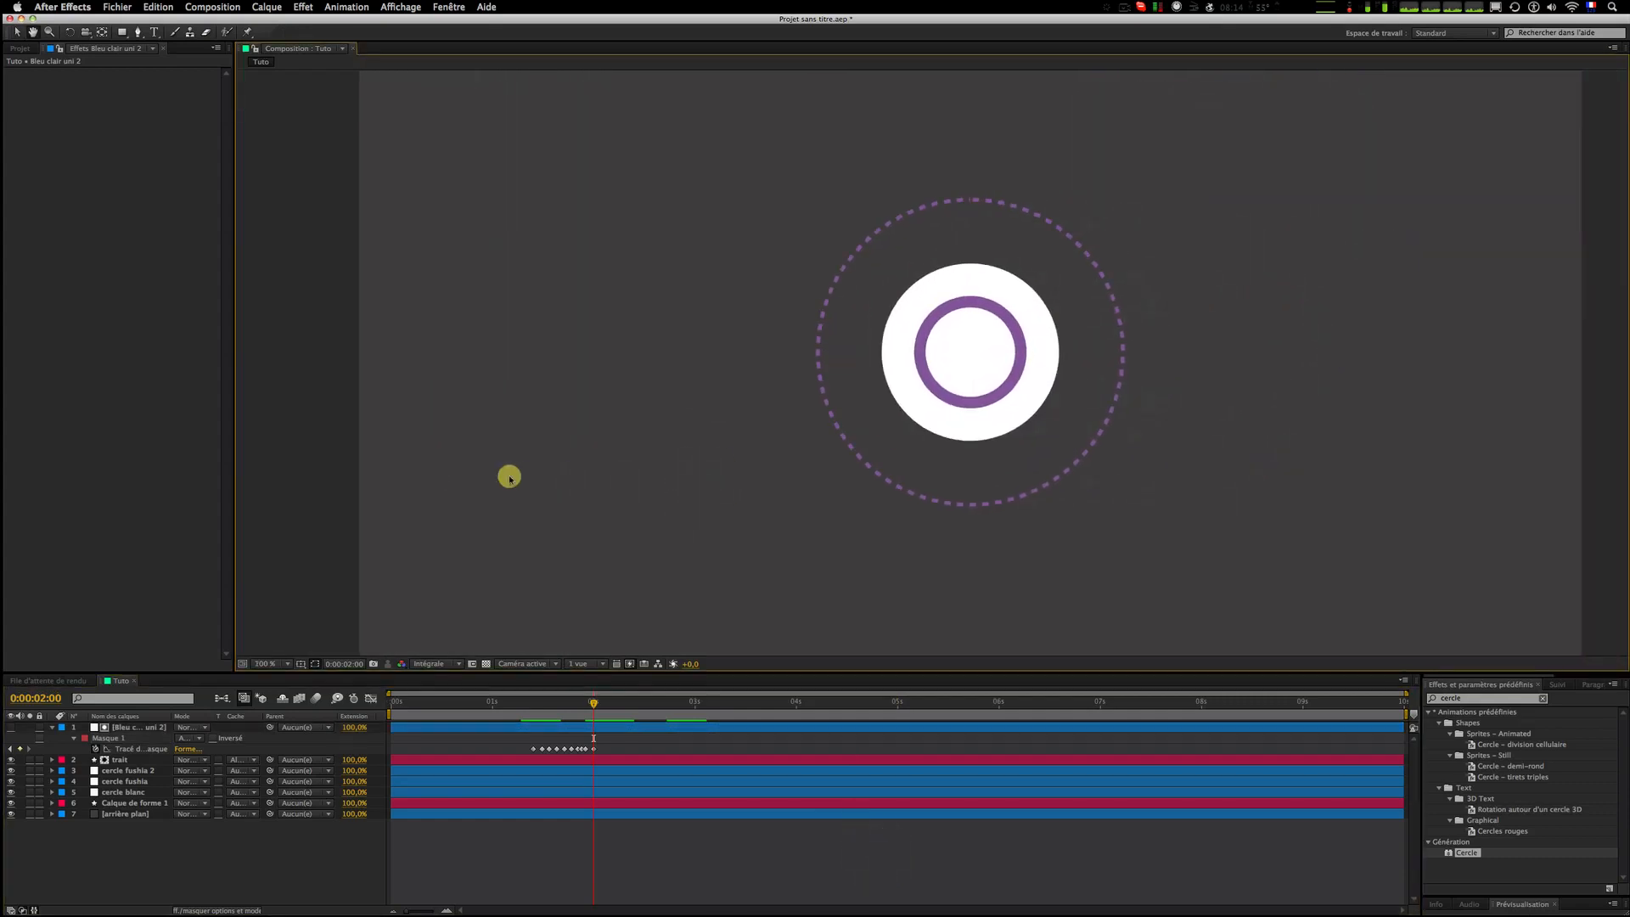
pyautogui.press(',')
pyautogui.click(525, 709)
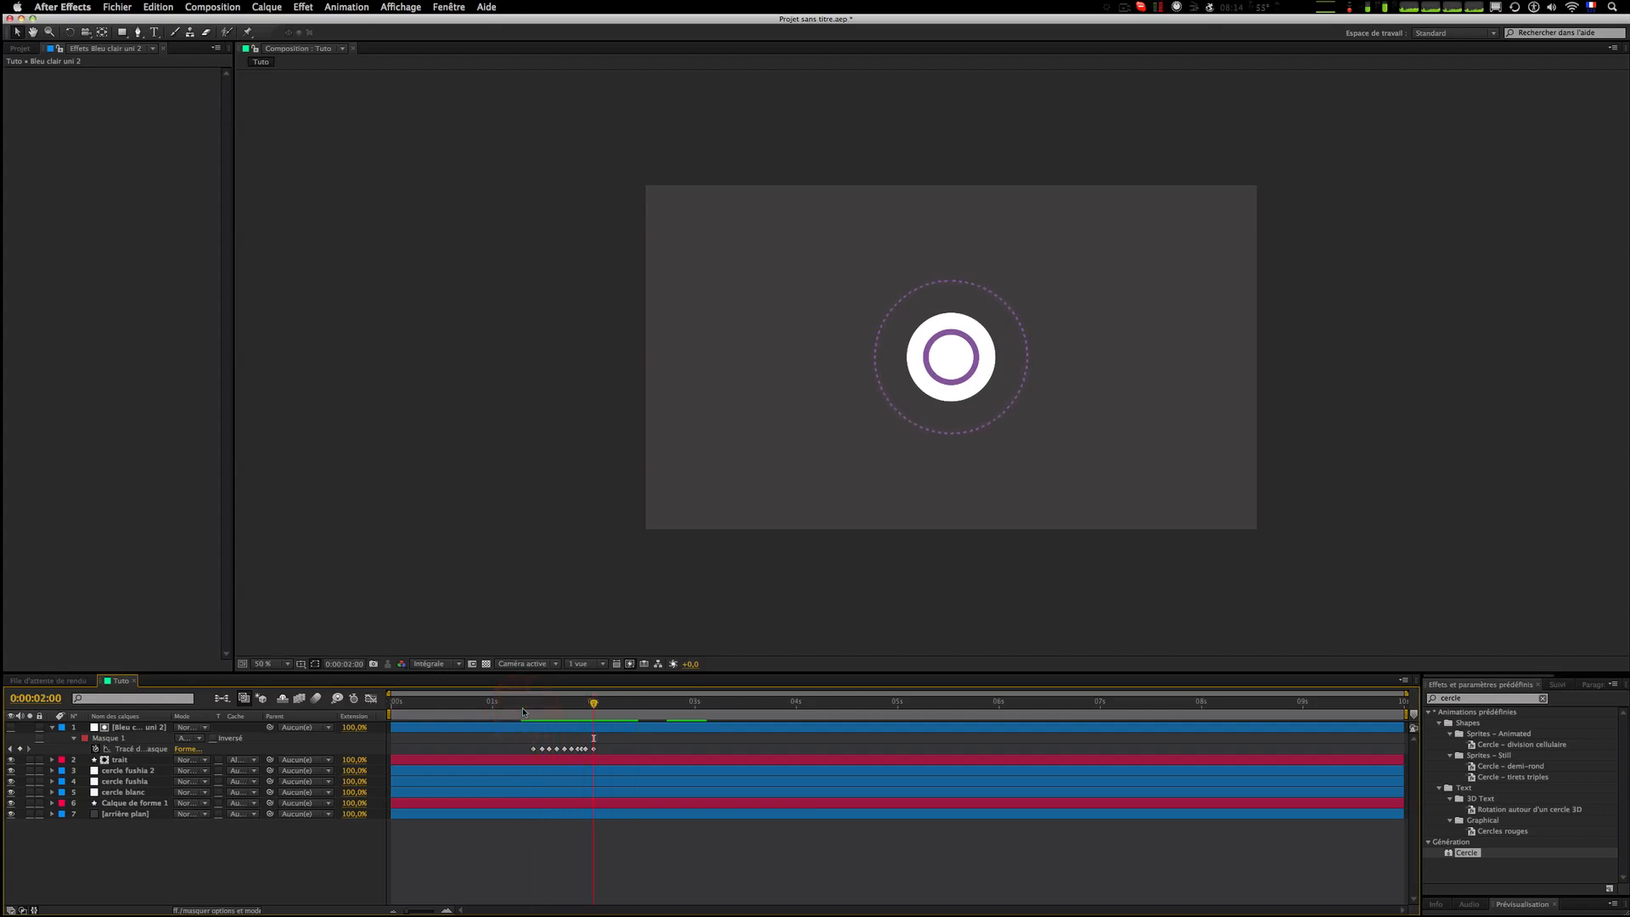
pyautogui.moveTo(539, 711); pyautogui.dragTo(593, 701)
pyautogui.press('.')
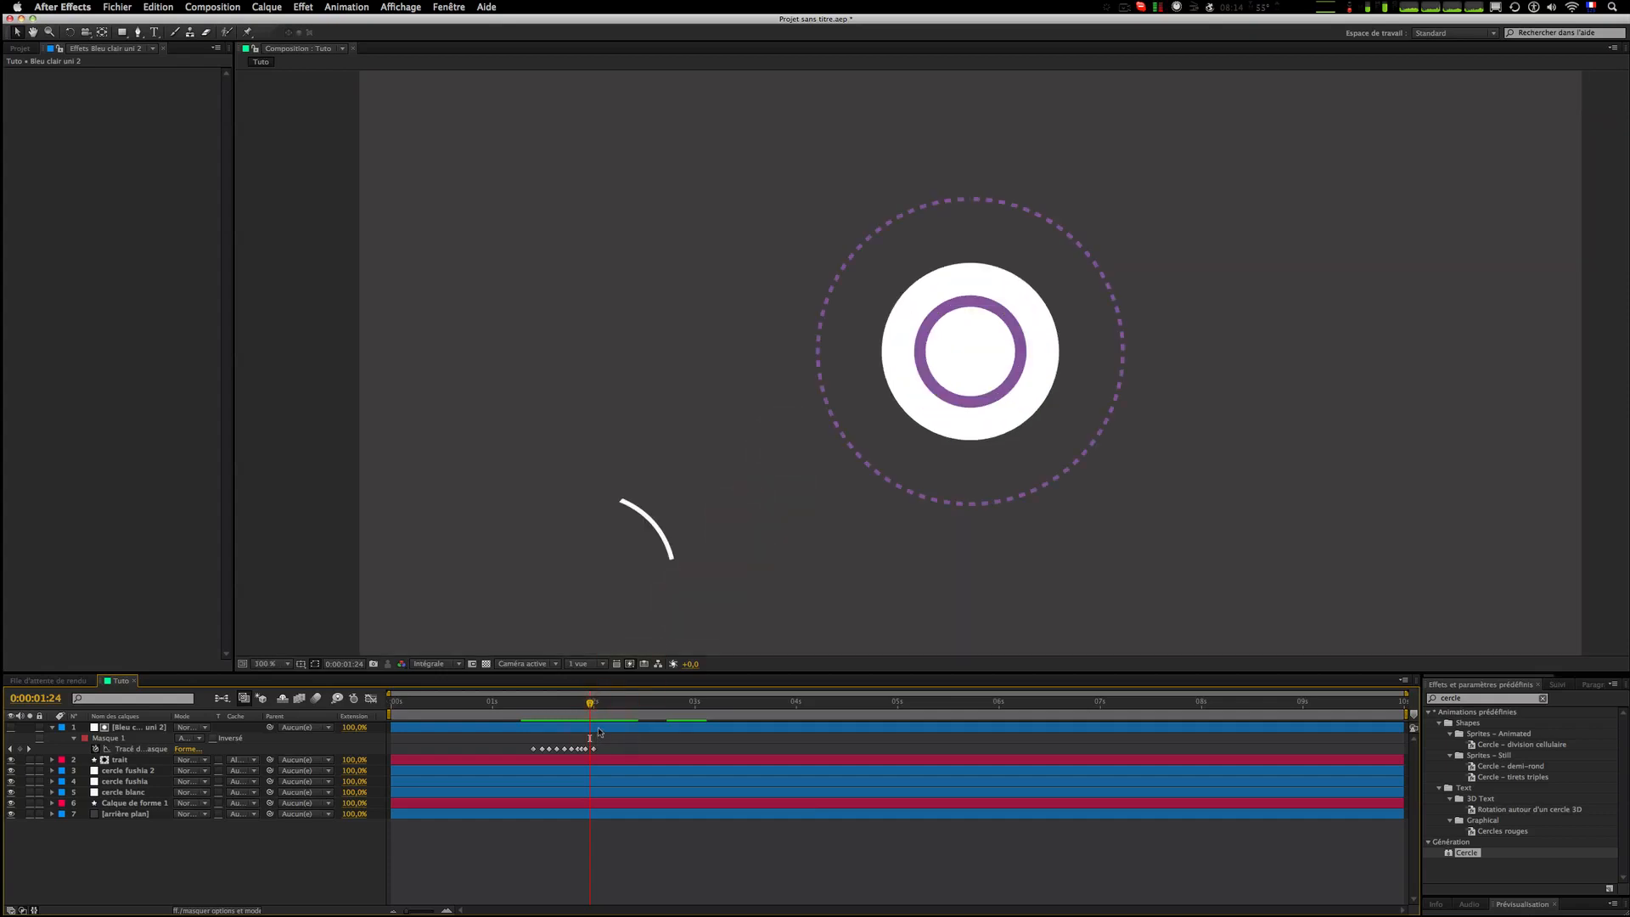
# Step: At 0:00:01:24, reposition a mask vertex near the curve's end to adjust the revealed stroke
pyautogui.click(599, 728)
pyautogui.click(613, 497)
pyautogui.moveTo(629, 495); pyautogui.dragTo(681, 532)
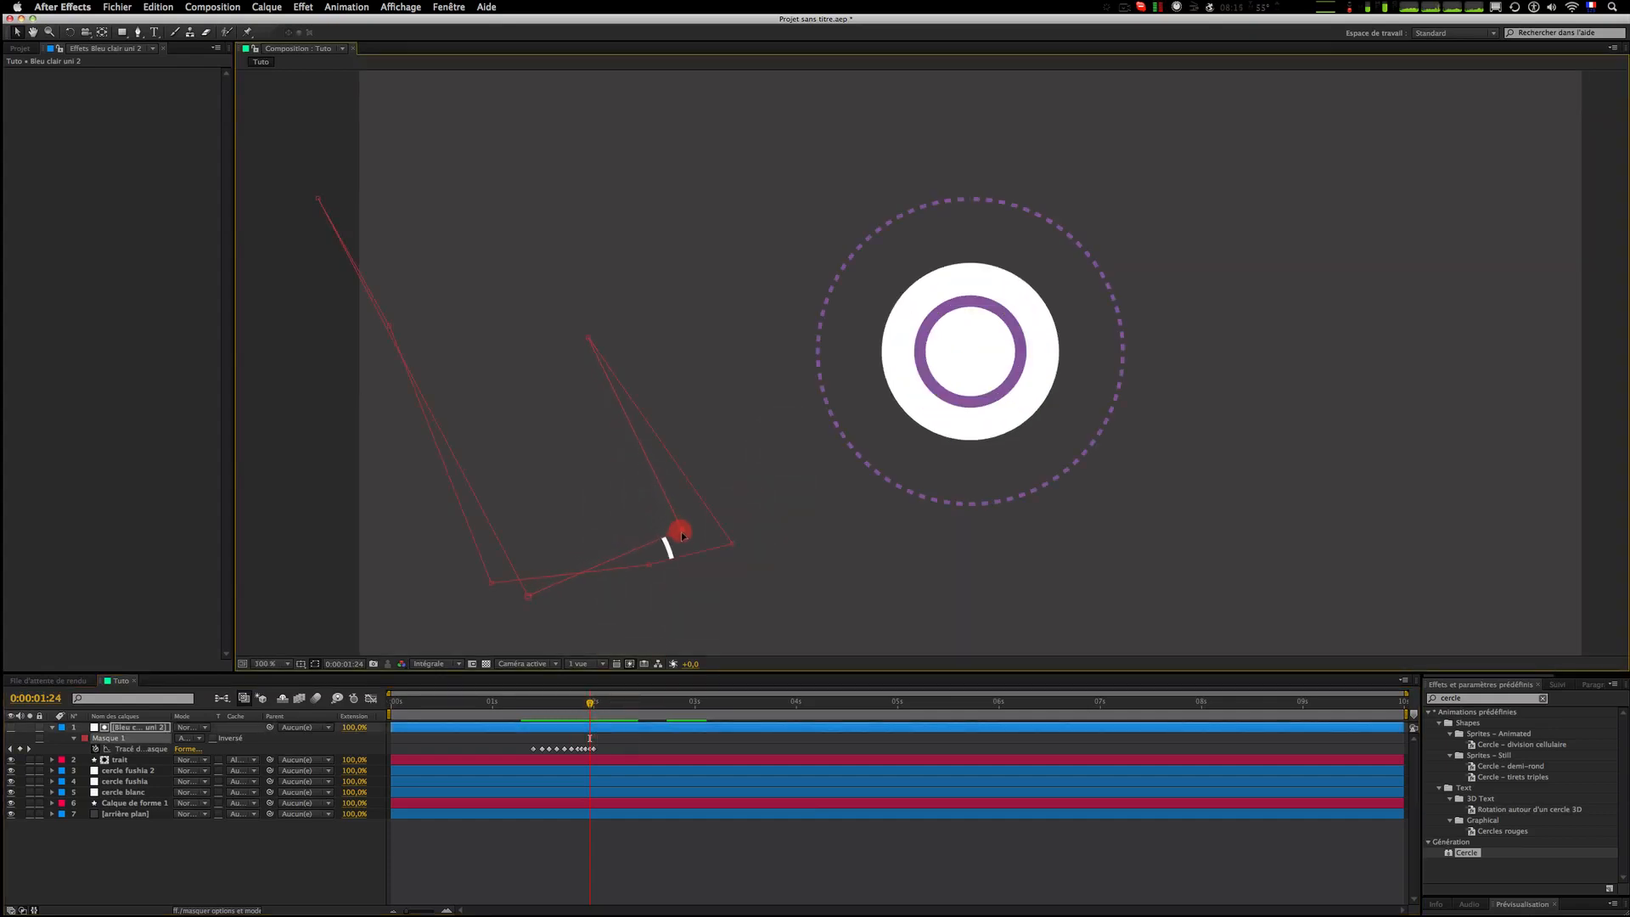
pyautogui.click(750, 820)
pyautogui.press('pagedown')
pyautogui.press('pageup')
pyautogui.press('pageup')
pyautogui.press('pageup')
pyautogui.press('pageup')
pyautogui.press('pageup')
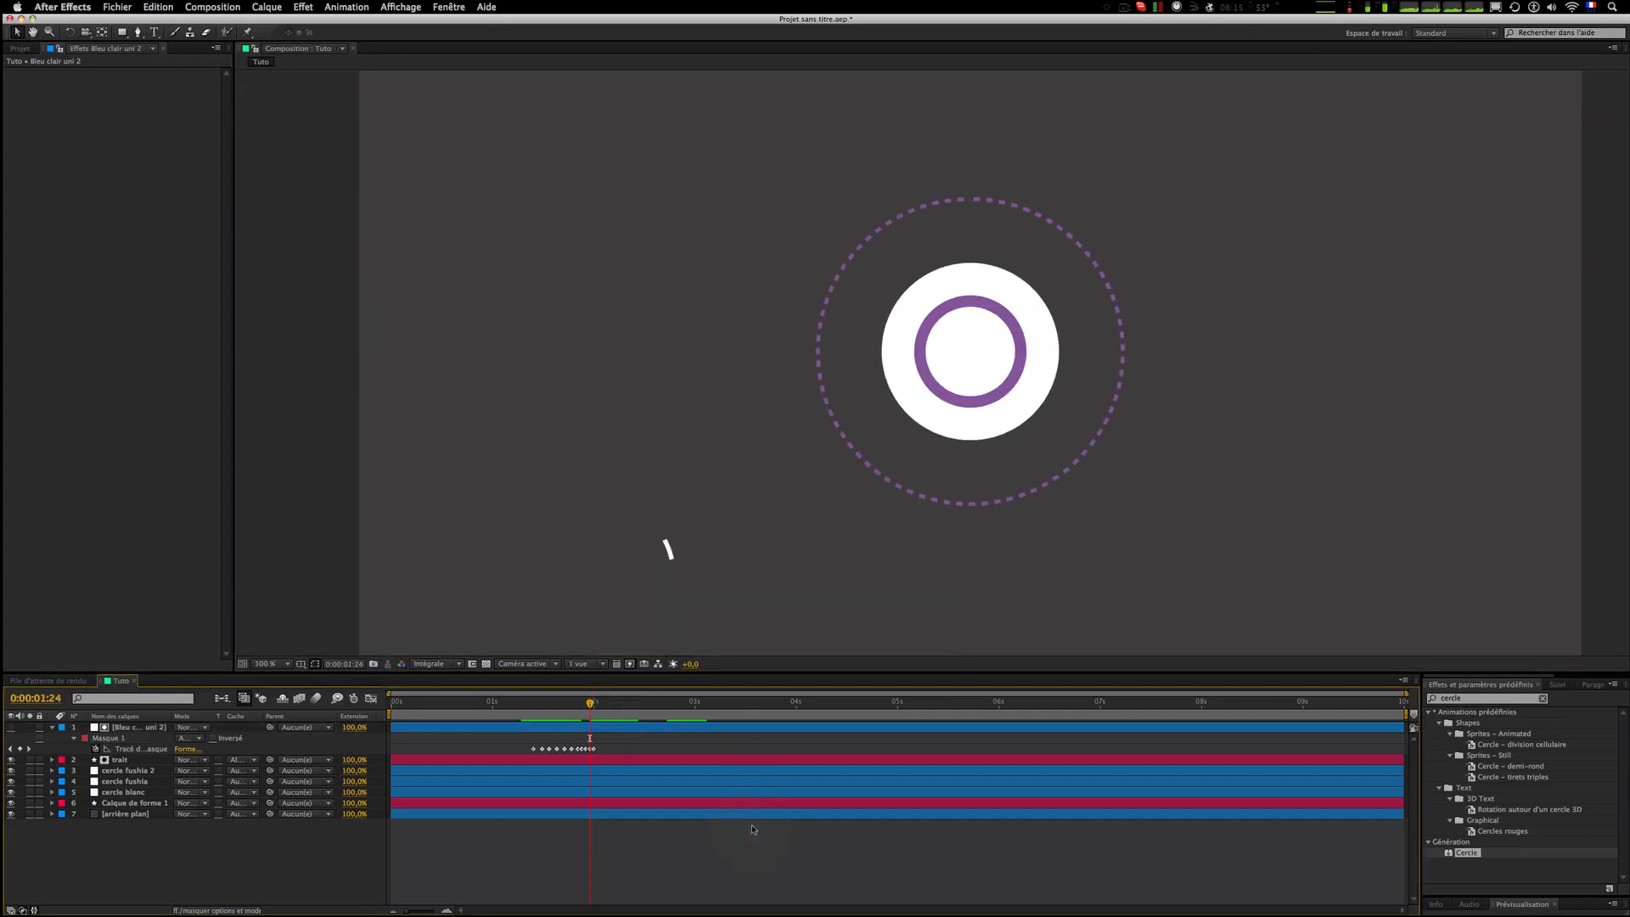
pyautogui.press('pagedown')
pyautogui.press('pagedown')
pyautogui.press('pagedown')
pyautogui.press('pagedown')
pyautogui.click(558, 727)
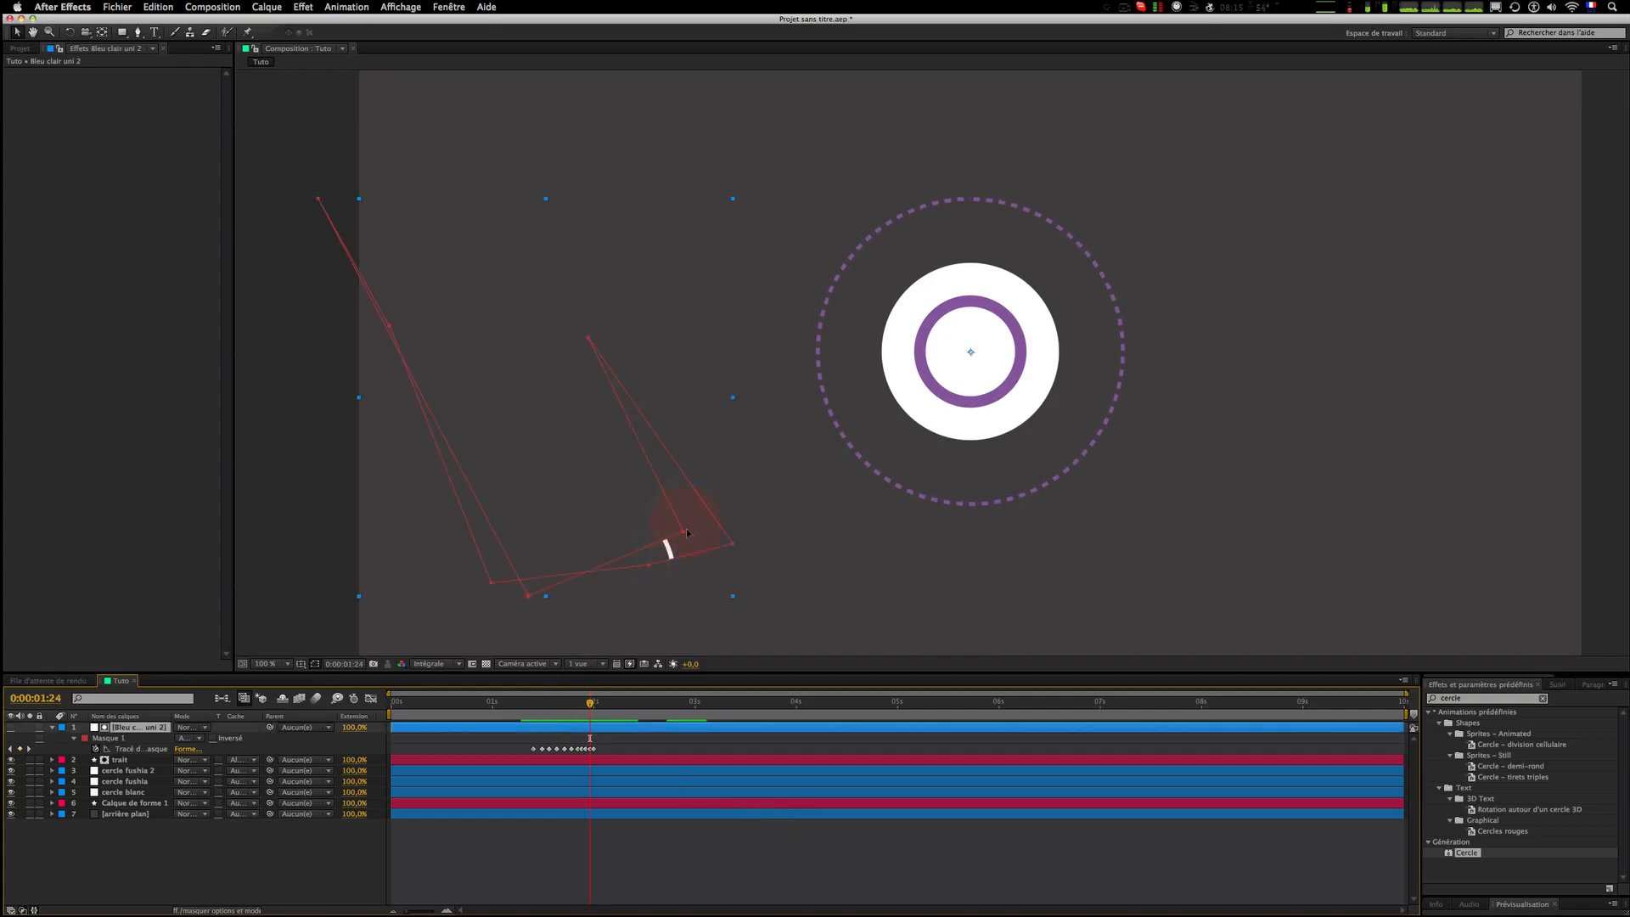
pyautogui.moveTo(681, 532); pyautogui.dragTo(650, 482)
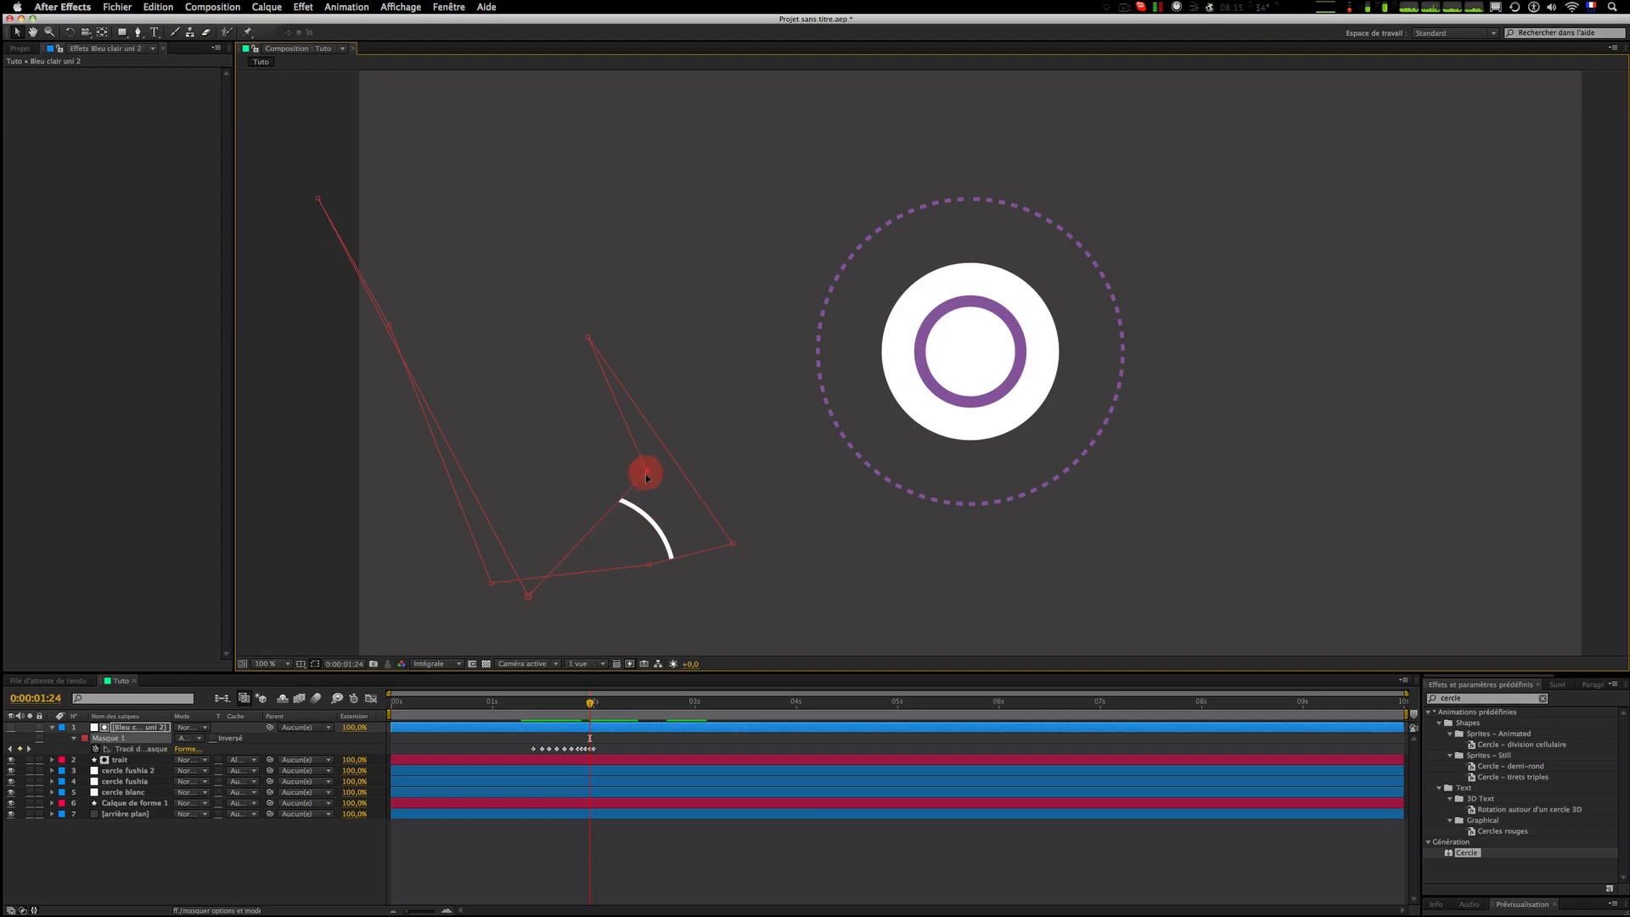
# Step: At 0:00:02:00, move a mask vertex slightly up toward the curve's end
pyautogui.press('pagedown')
pyautogui.moveTo(705, 568); pyautogui.dragTo(688, 532)
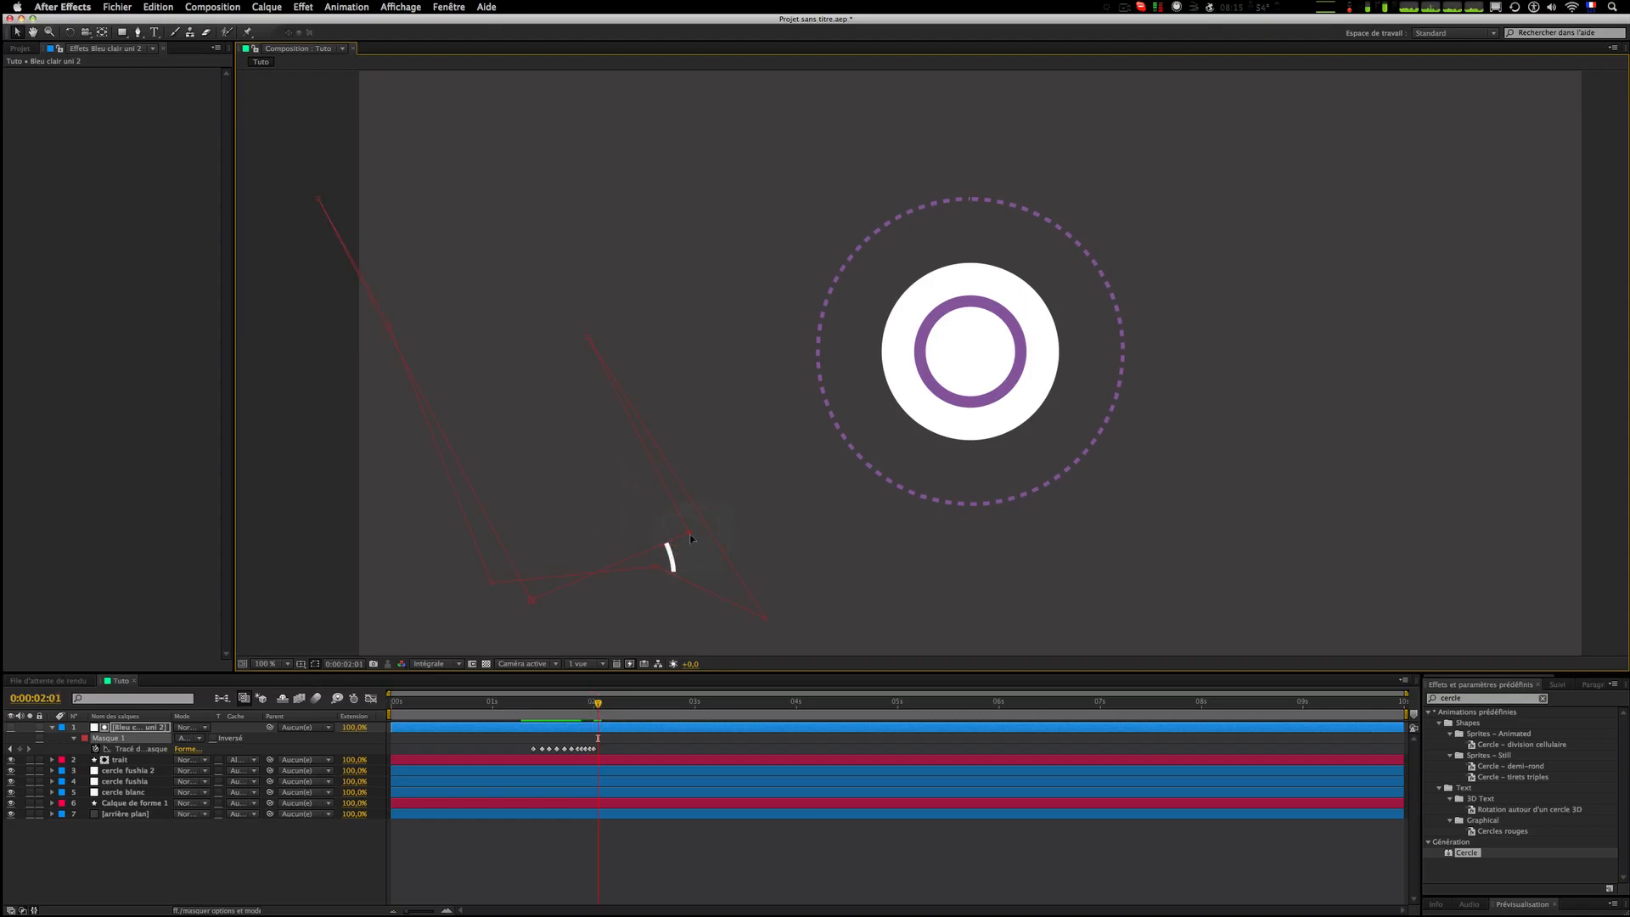
pyautogui.click(838, 899)
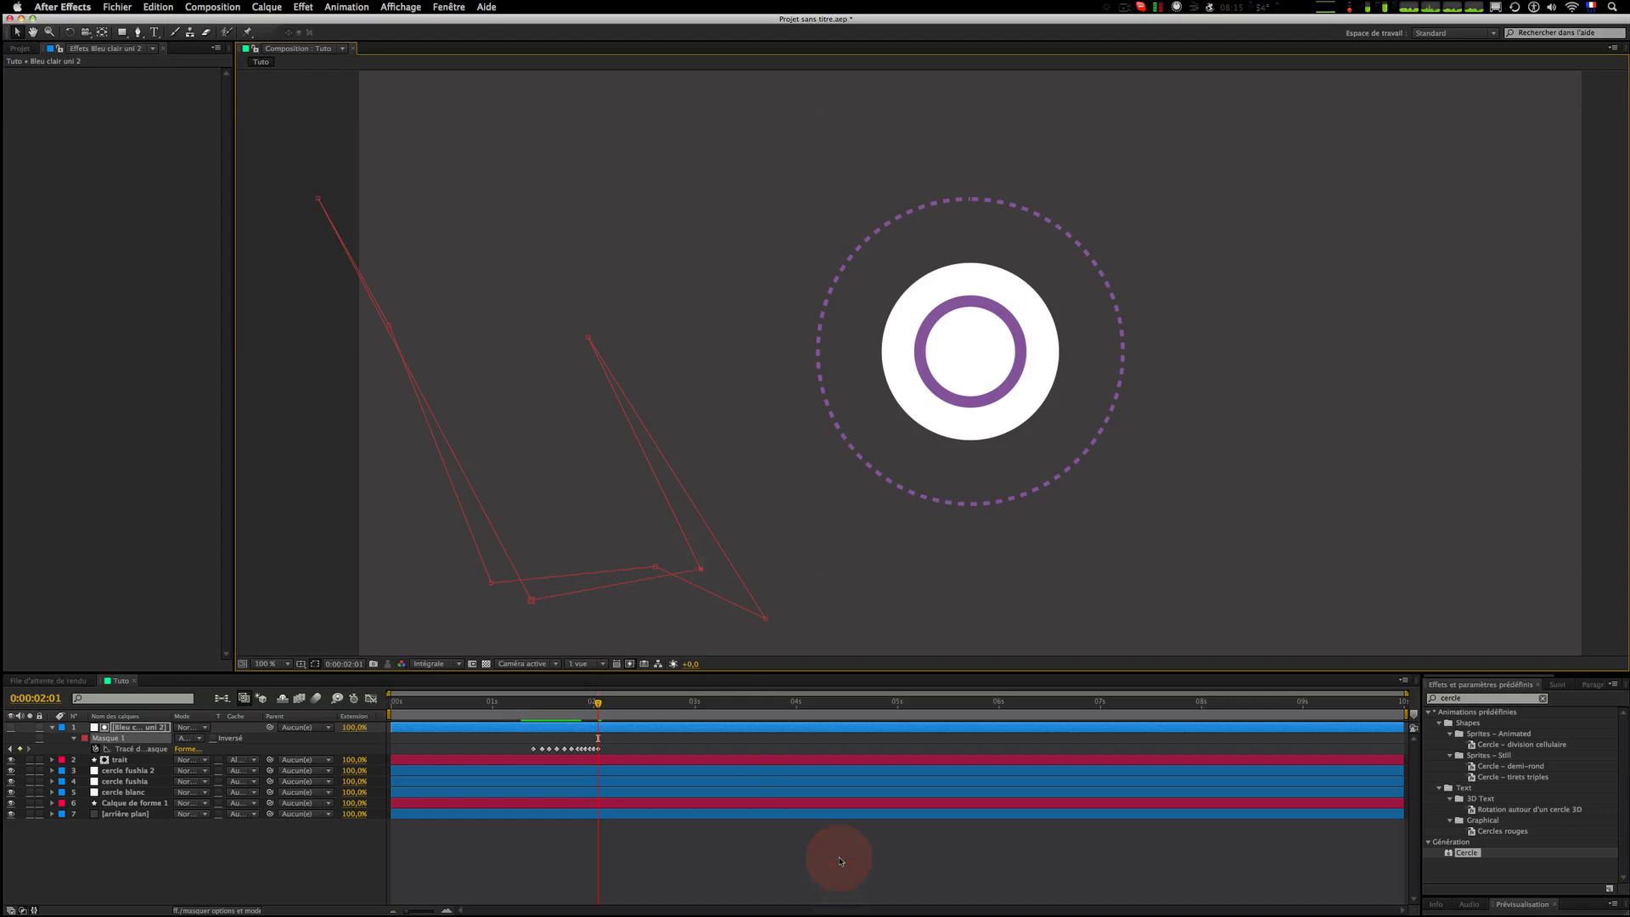
# Step: Preview the stroke reveal animation repeatedly from around 0:00:01:08
pyautogui.click(546, 710)
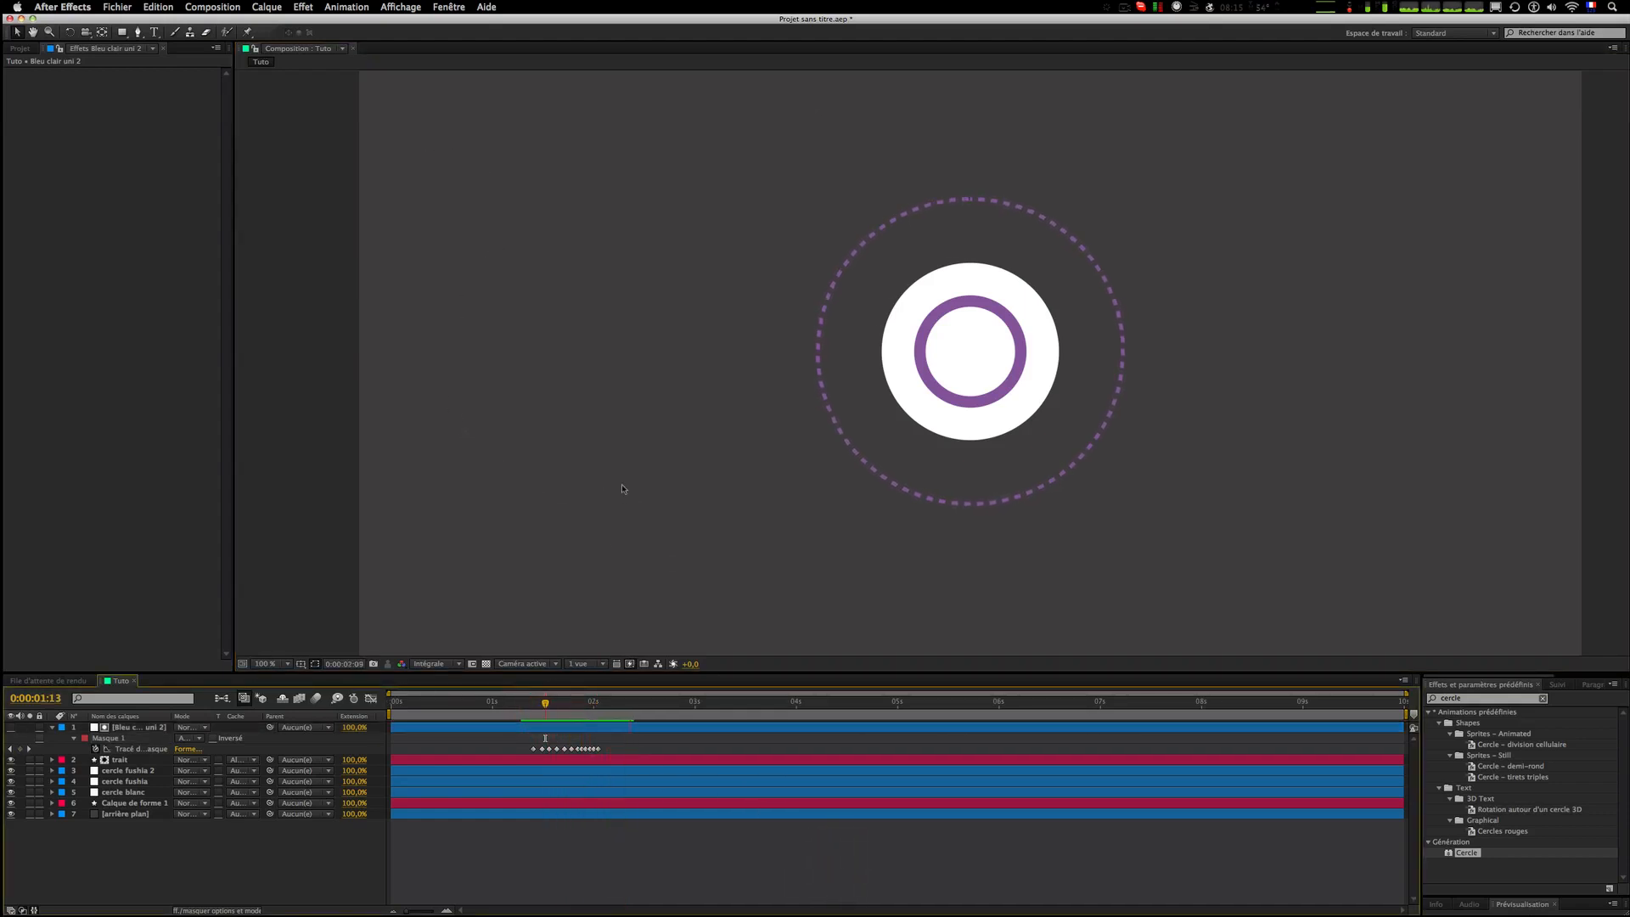
pyautogui.scroll(-1, 613, 496)
pyautogui.click(528, 713)
pyautogui.press('space')
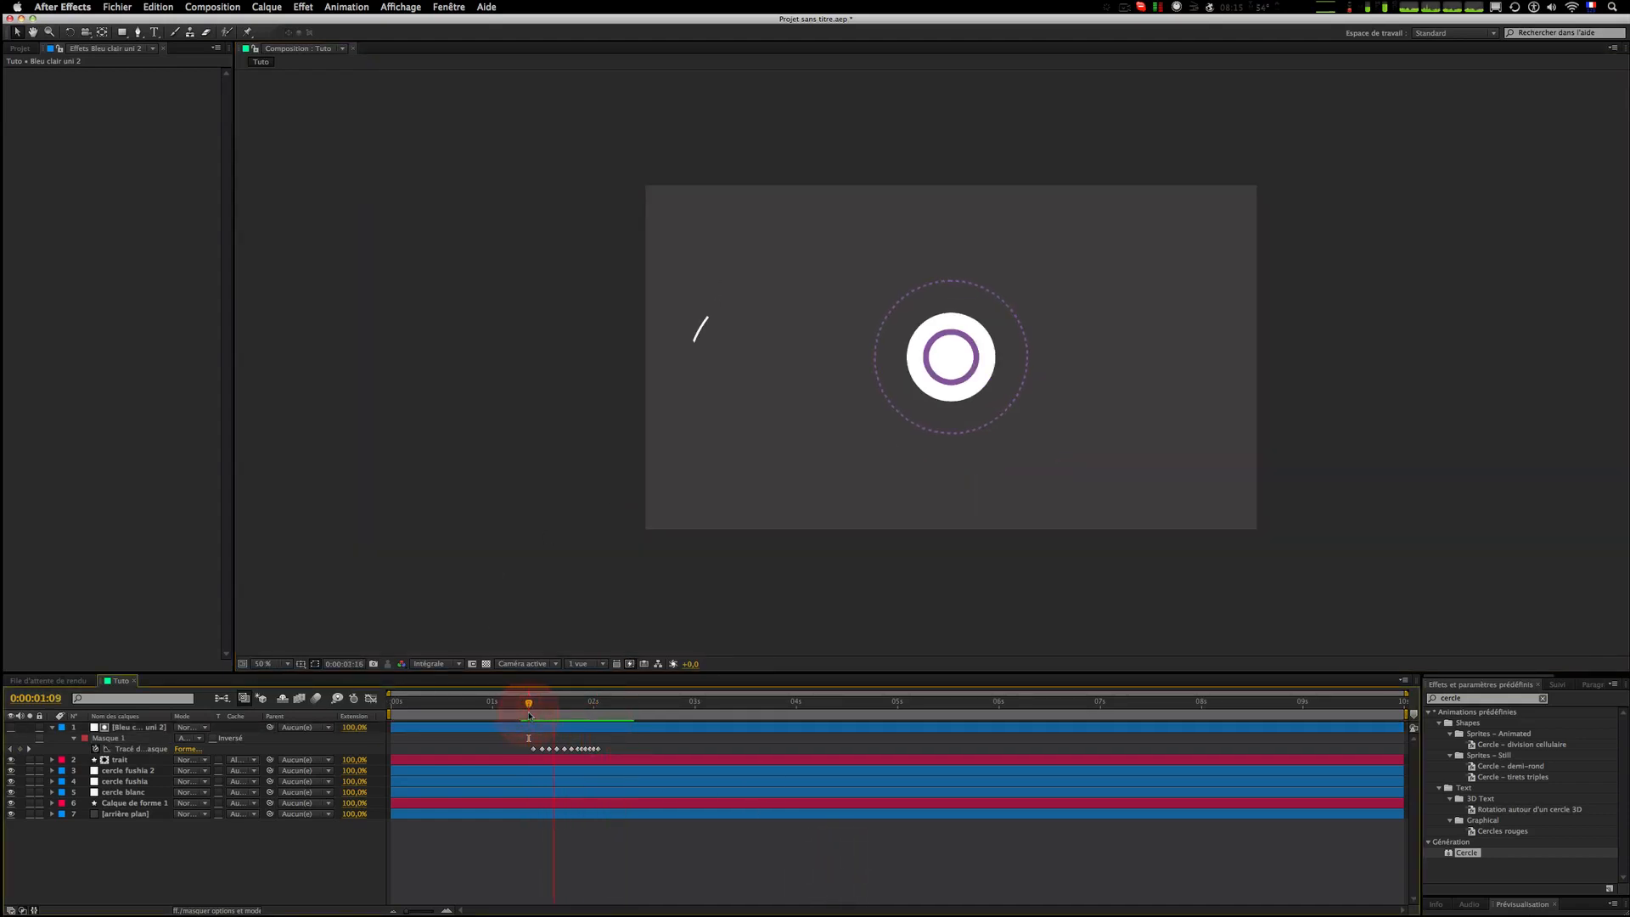
pyautogui.click(528, 714)
pyautogui.press('space')
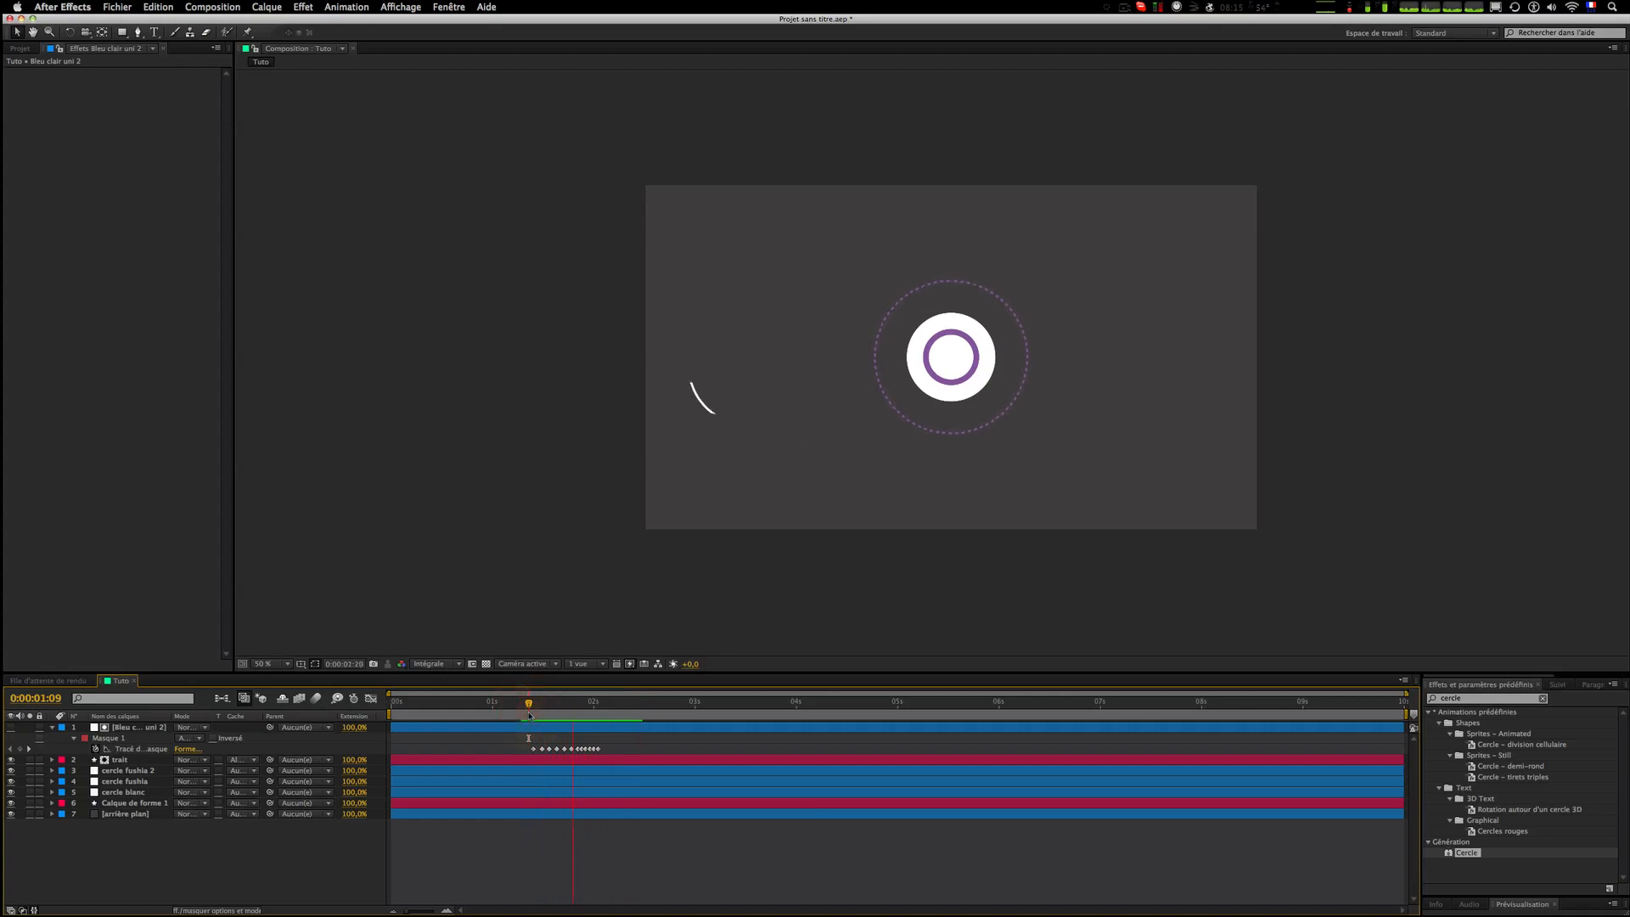
pyautogui.press('space')
pyautogui.moveTo(834, 415); pyautogui.dragTo(607, 504)
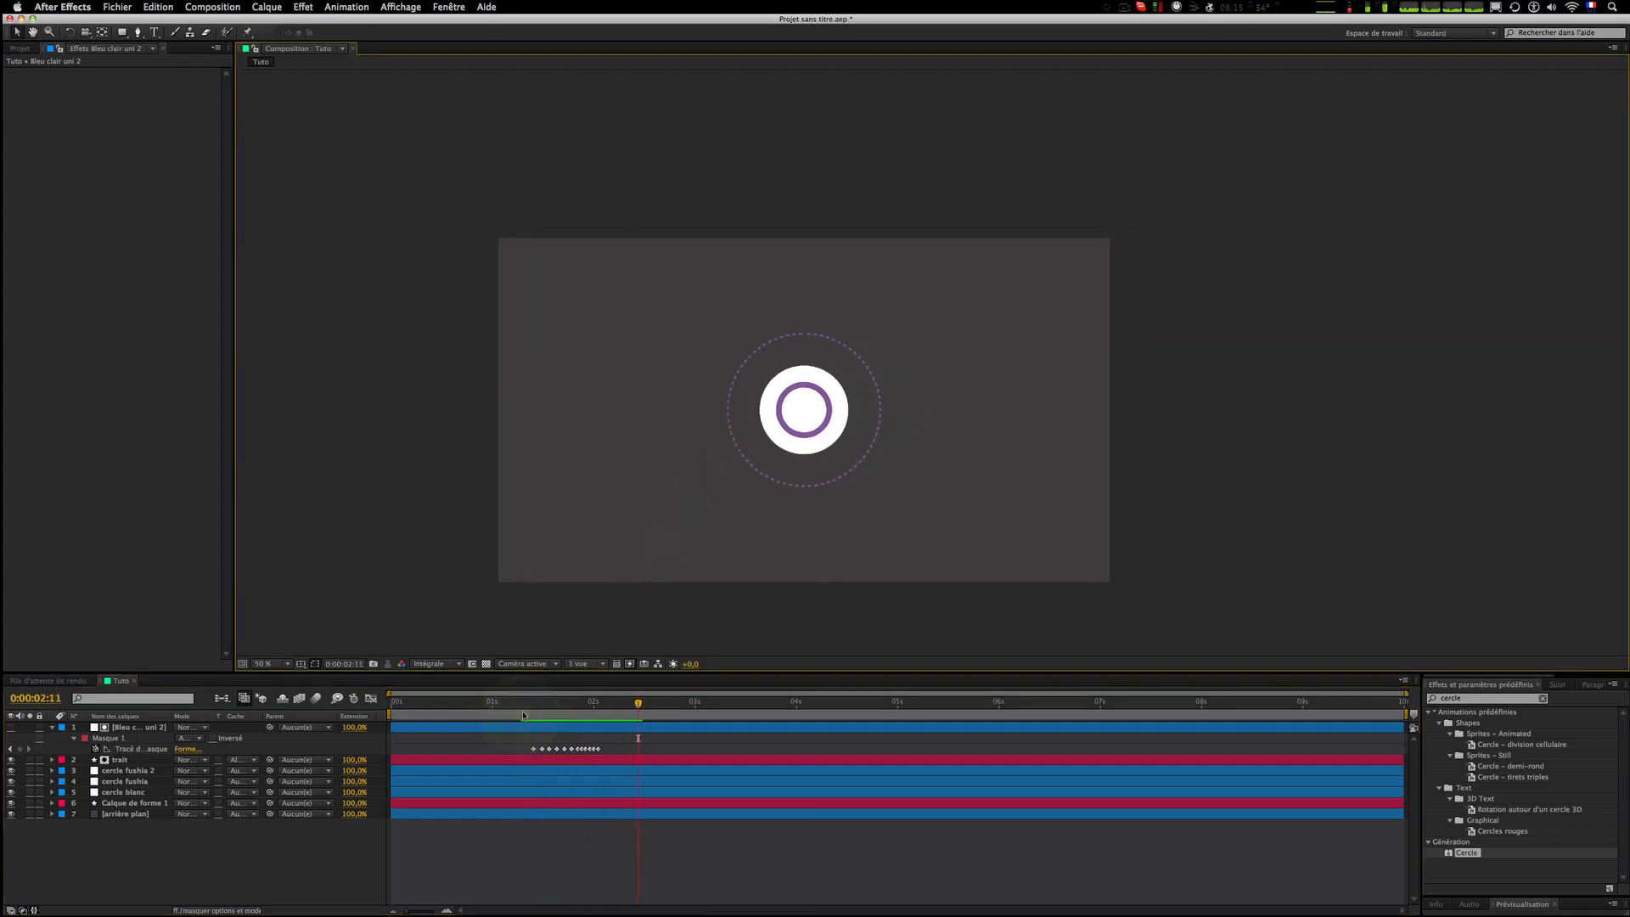
pyautogui.click(525, 710)
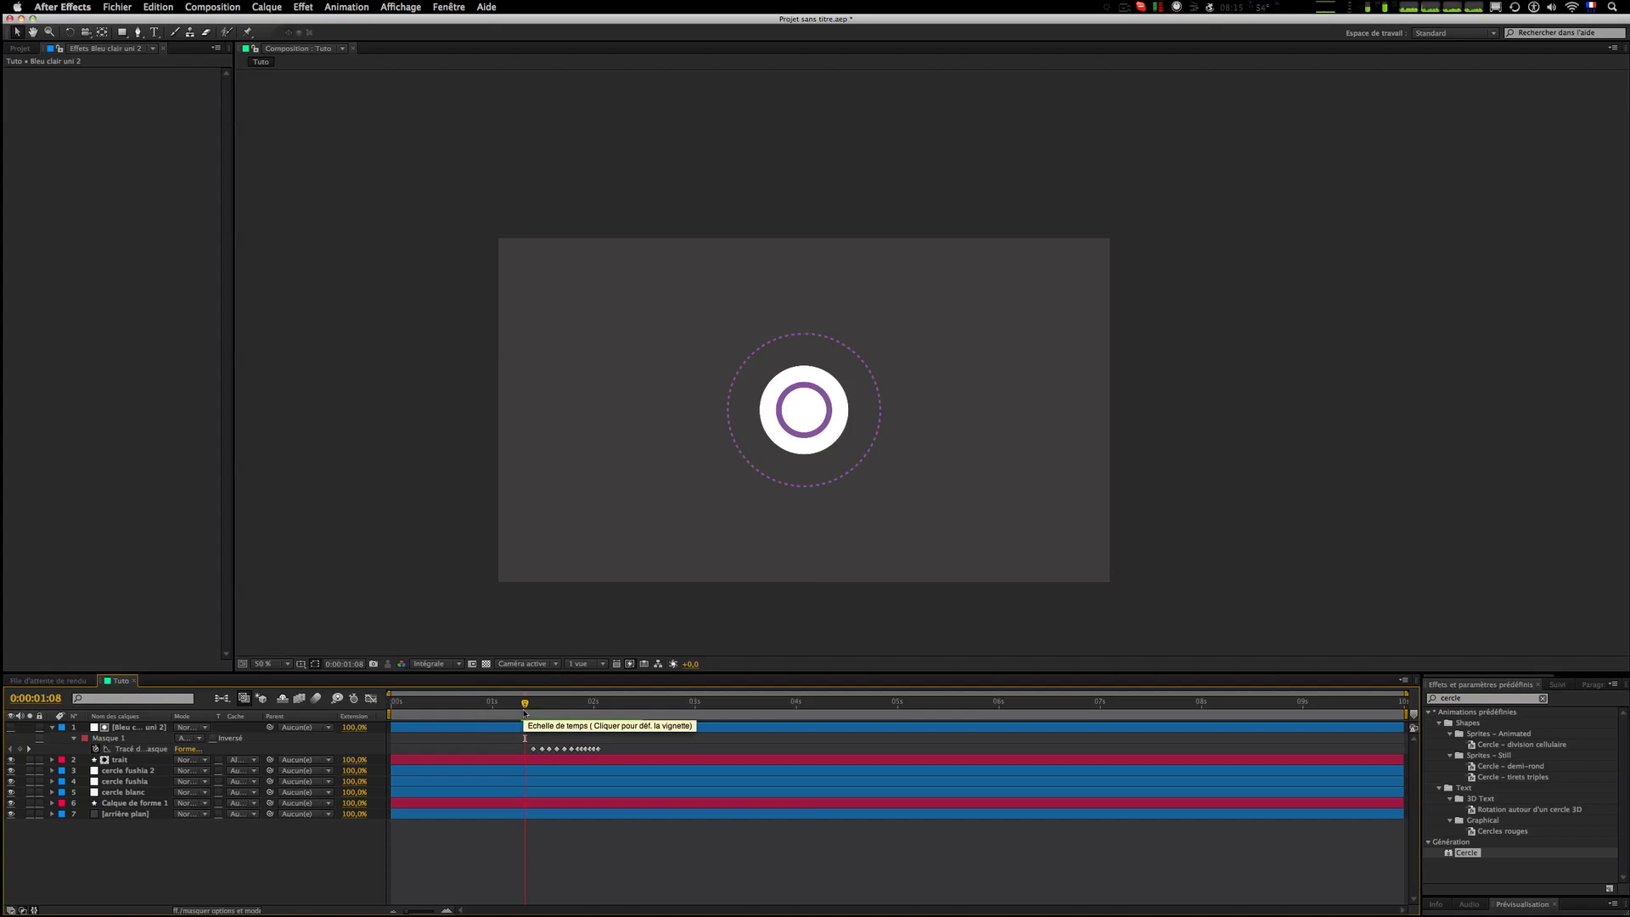
pyautogui.press('space')
pyautogui.click(524, 713)
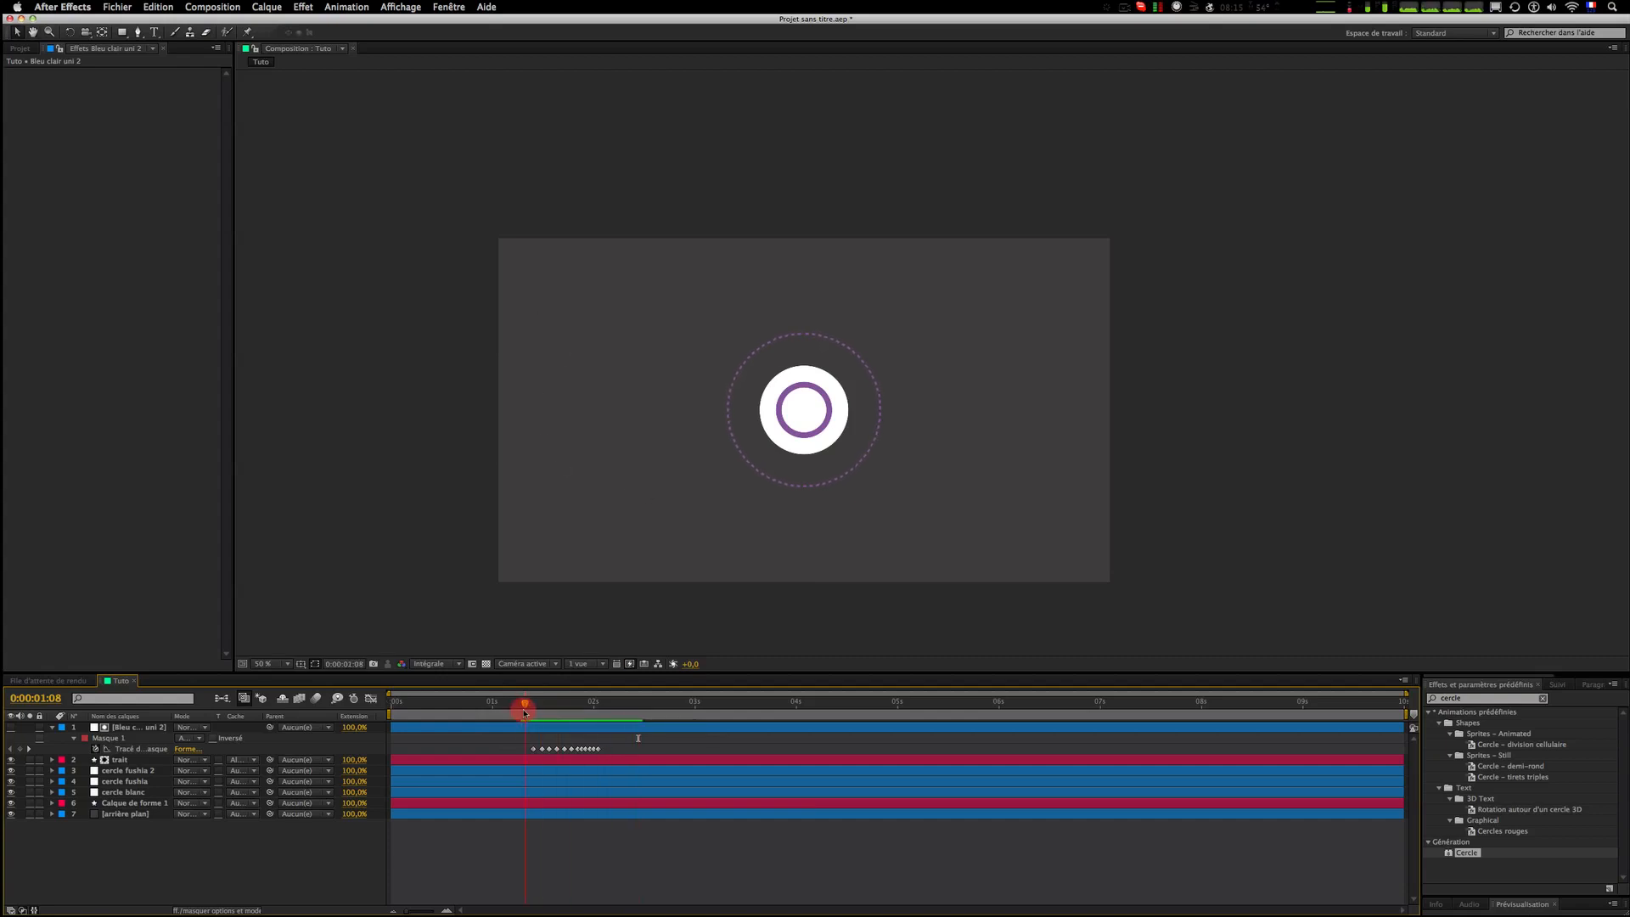
pyautogui.press('space')
# Step: Select the mask path keyframes and compress them further to shorten the reveal
pyautogui.moveTo(652, 744); pyautogui.dragTo(574, 751)
pyautogui.click(615, 743)
pyautogui.click(521, 718)
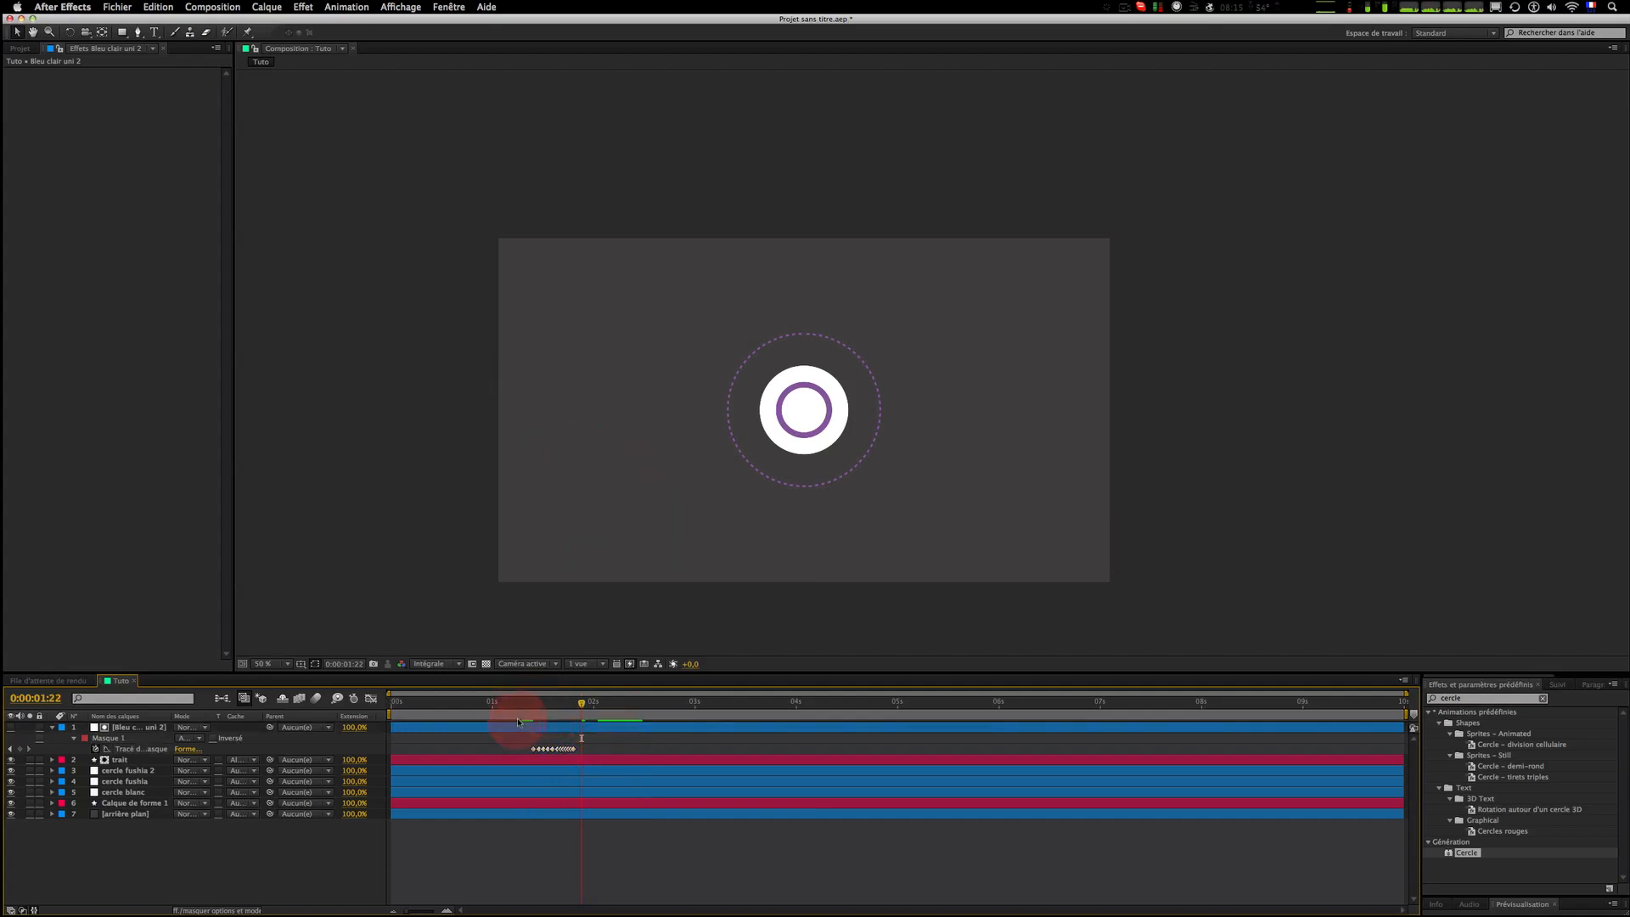
# Step: Compress the mask path keyframes even tighter and preview the result
pyautogui.press('space')
pyautogui.moveTo(601, 738); pyautogui.dragTo(507, 751)
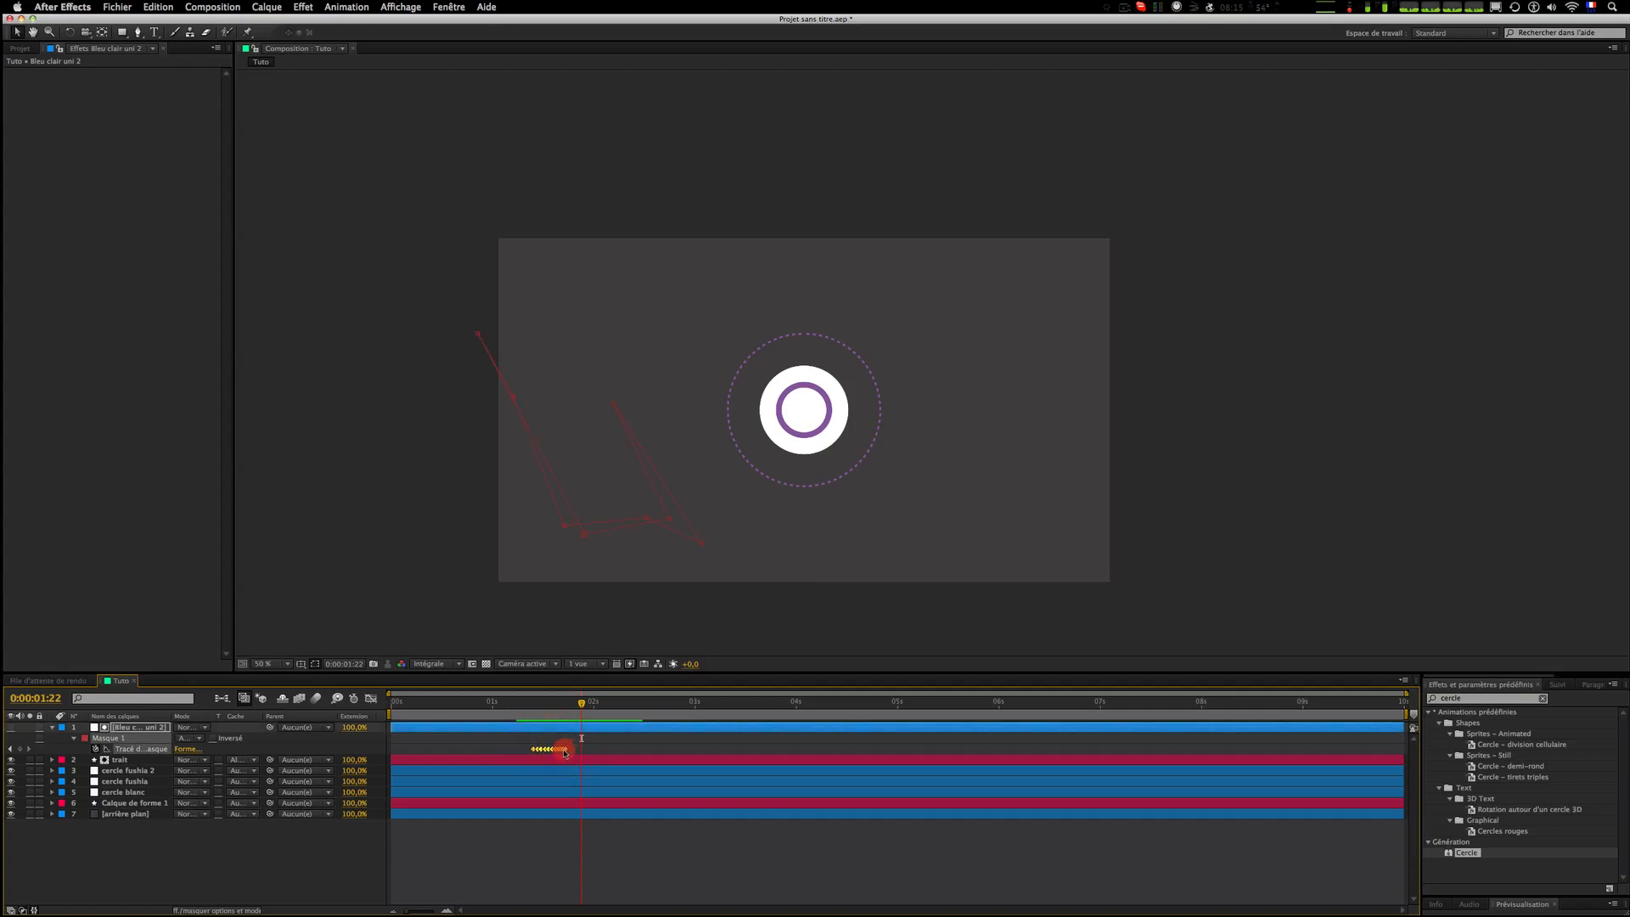
pyautogui.click(582, 739)
pyautogui.click(525, 707)
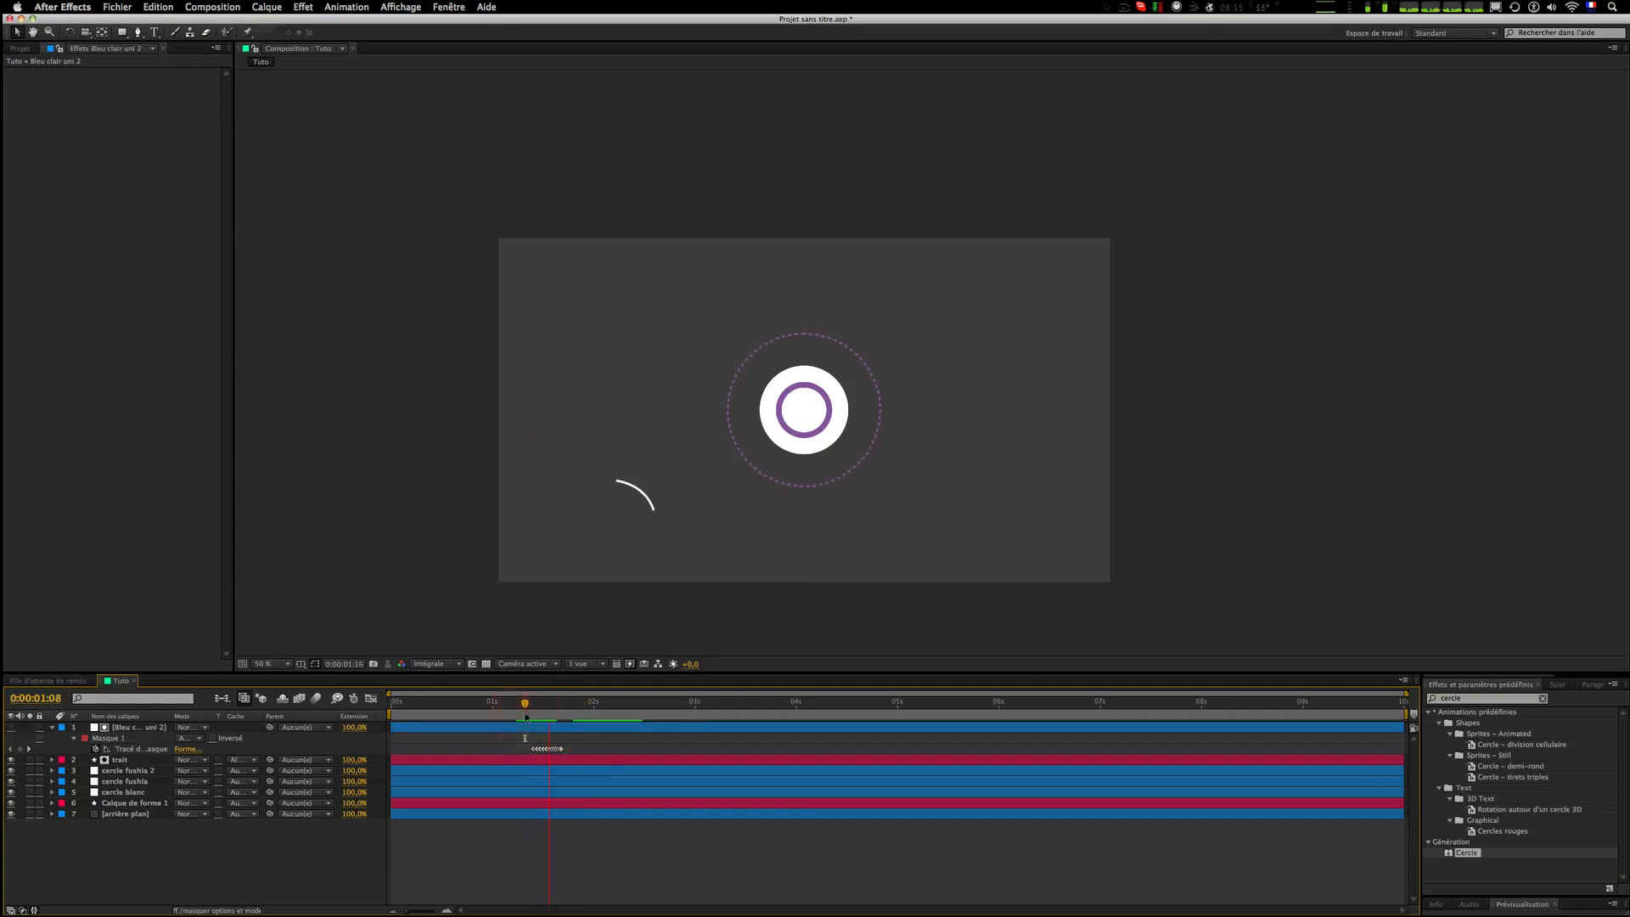
pyautogui.press('space')
# Step: Stretch the selected mask path keyframes back out to a slightly longer duration
pyautogui.moveTo(576, 741); pyautogui.dragTo(522, 754)
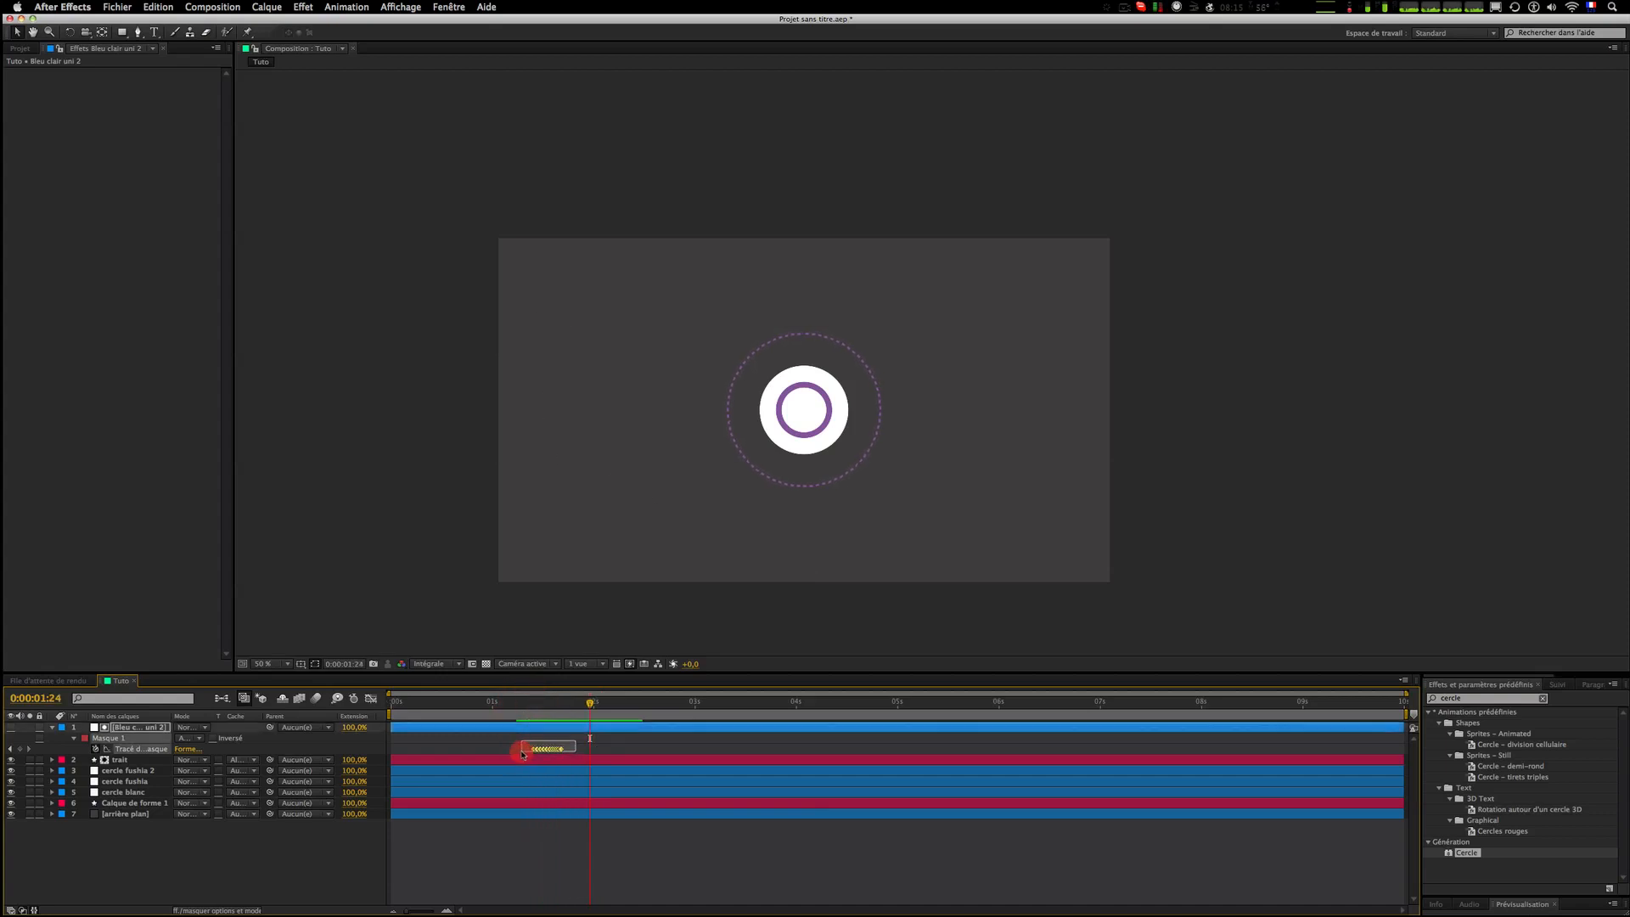
pyautogui.press('j')
pyautogui.click(585, 748)
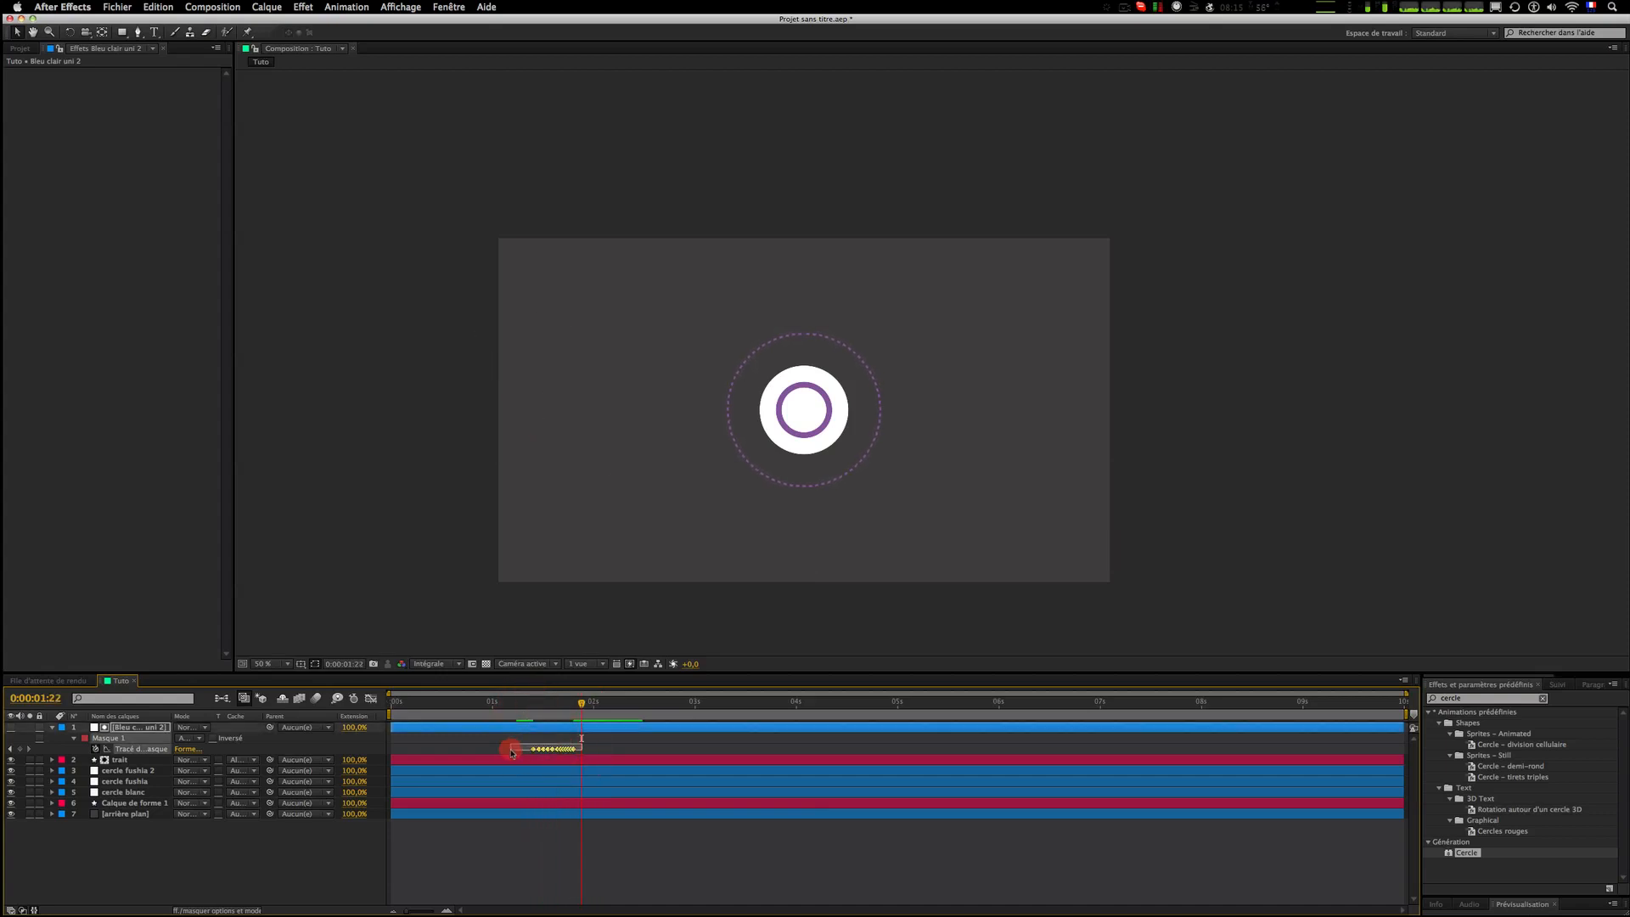
# Step: Move the mask path keyframes to end at about 0:00:01:20 and scrub the timeline to check the stroke reveal
pyautogui.click(574, 750)
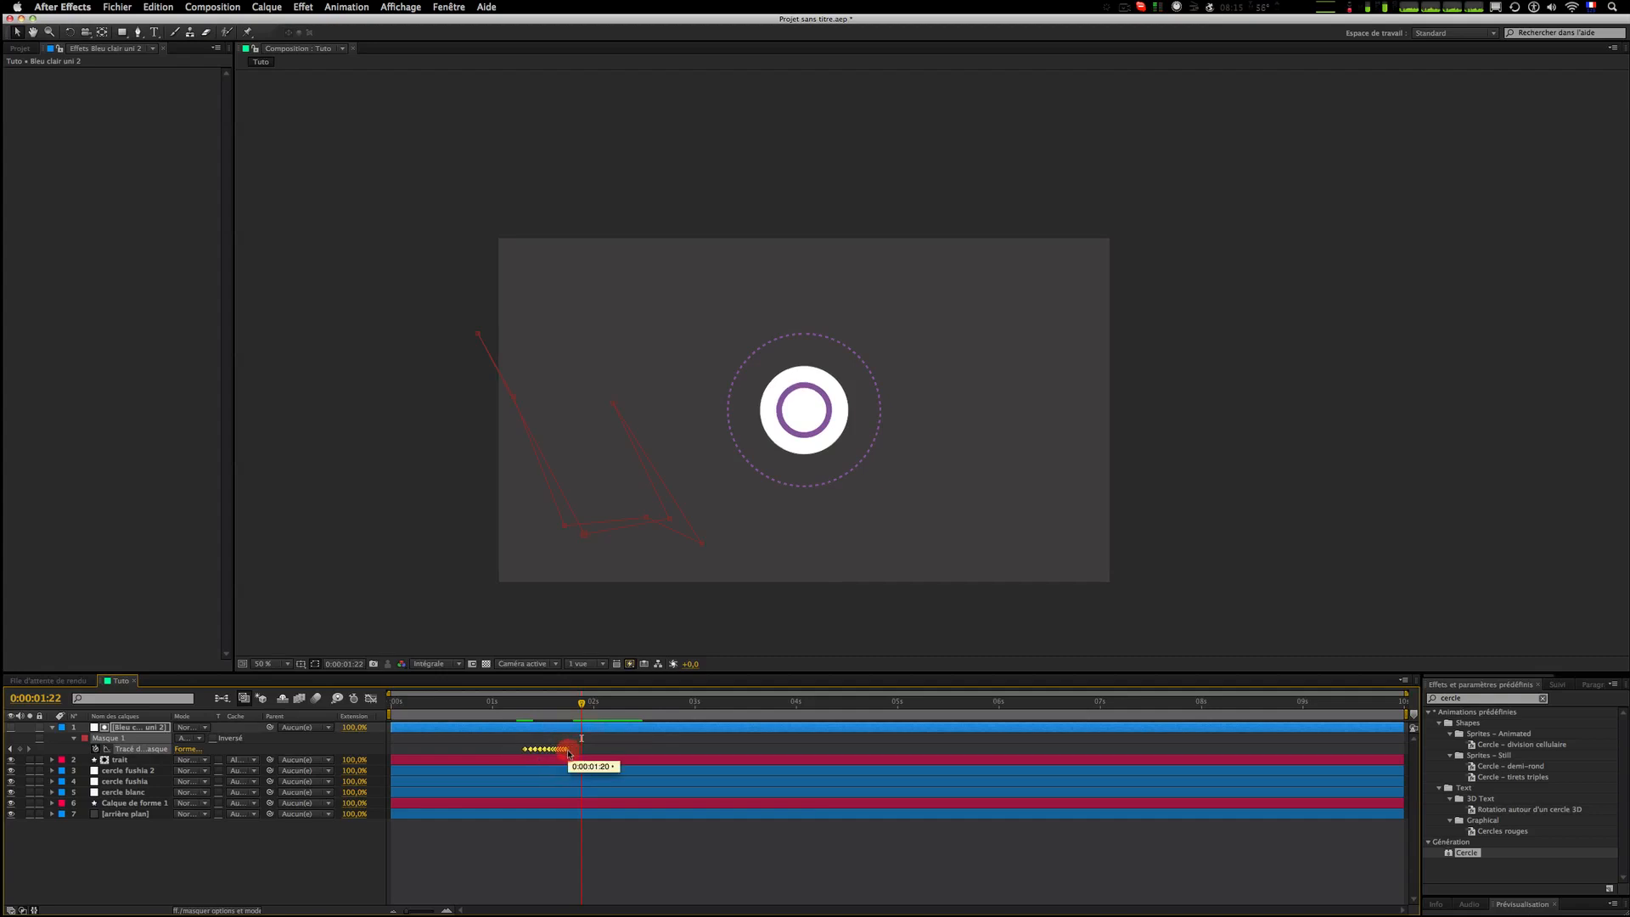
pyautogui.click(573, 751)
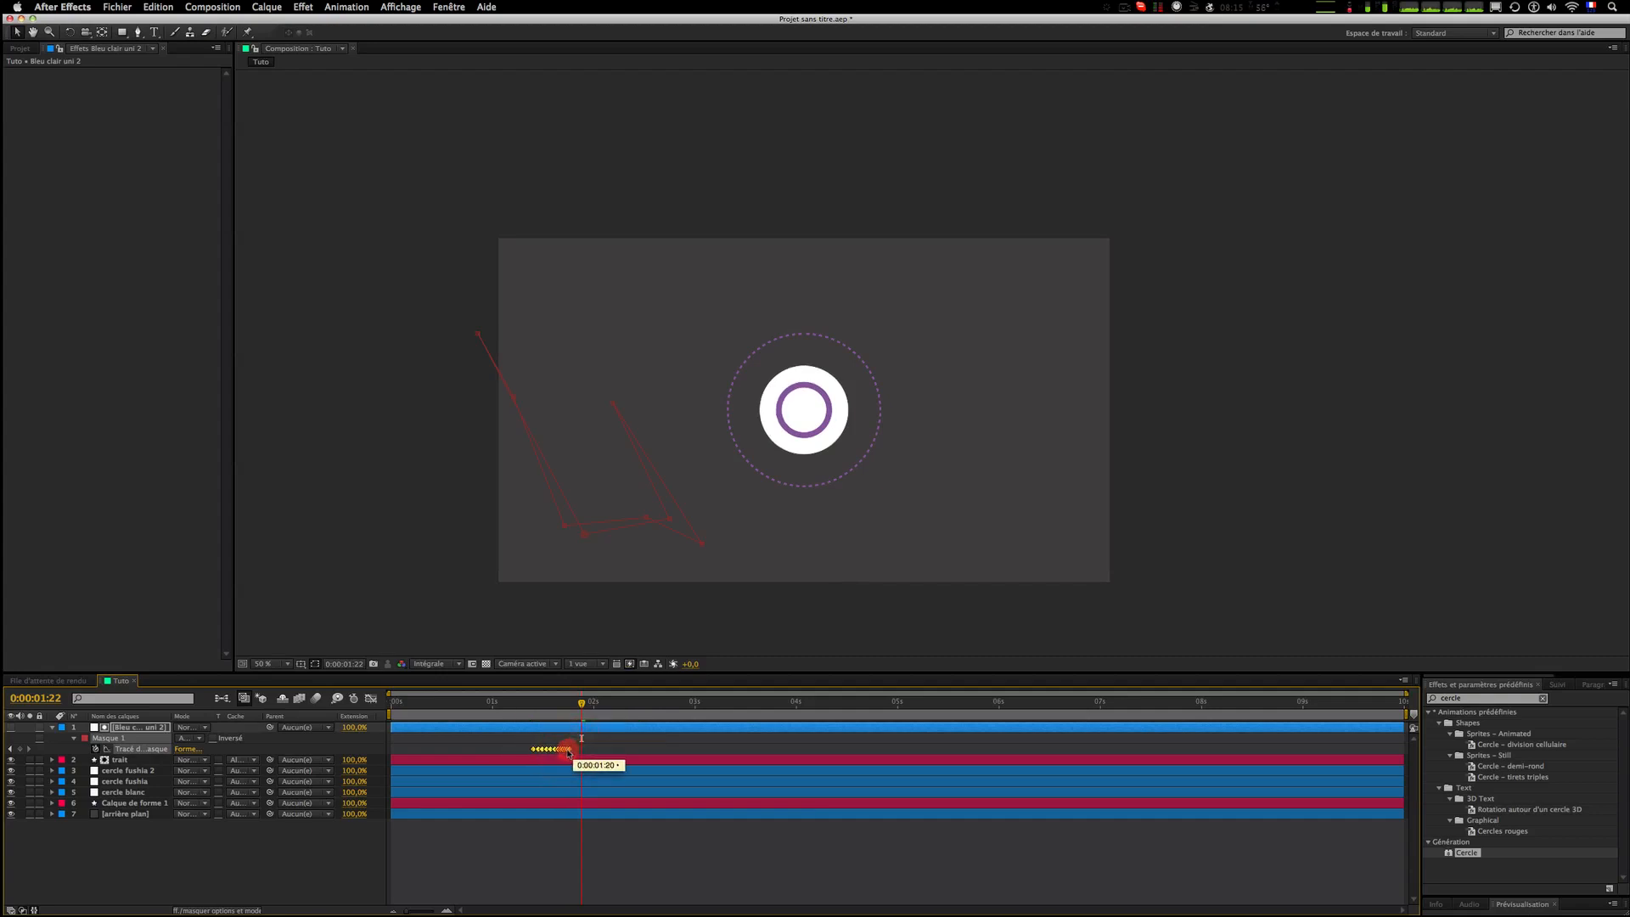
pyautogui.click(531, 705)
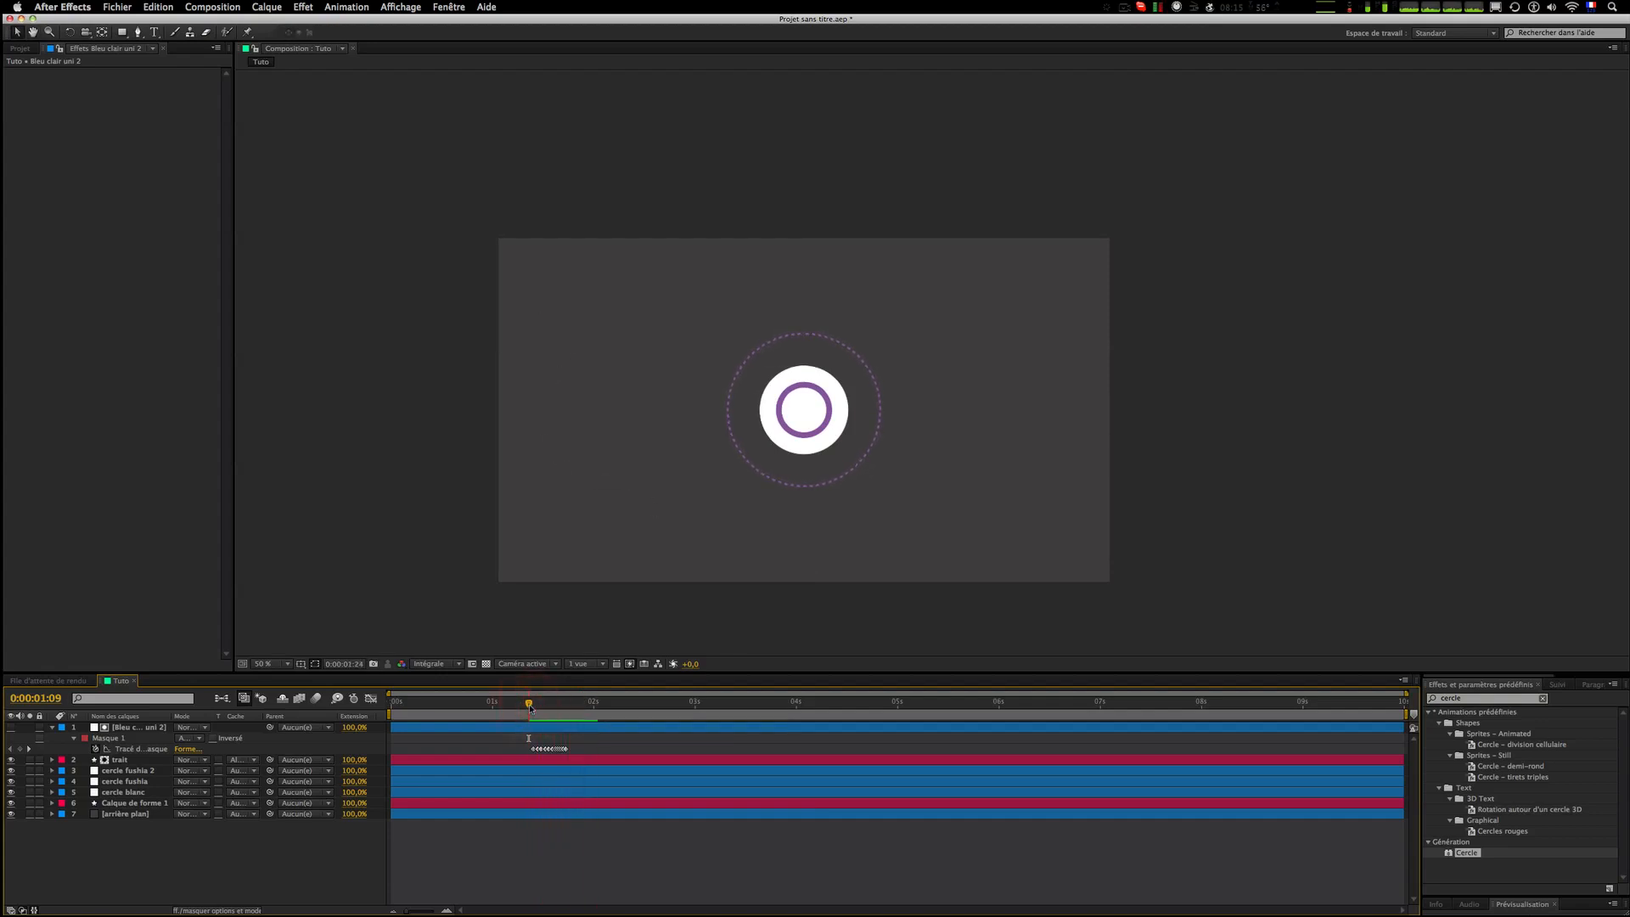
pyautogui.click(529, 705)
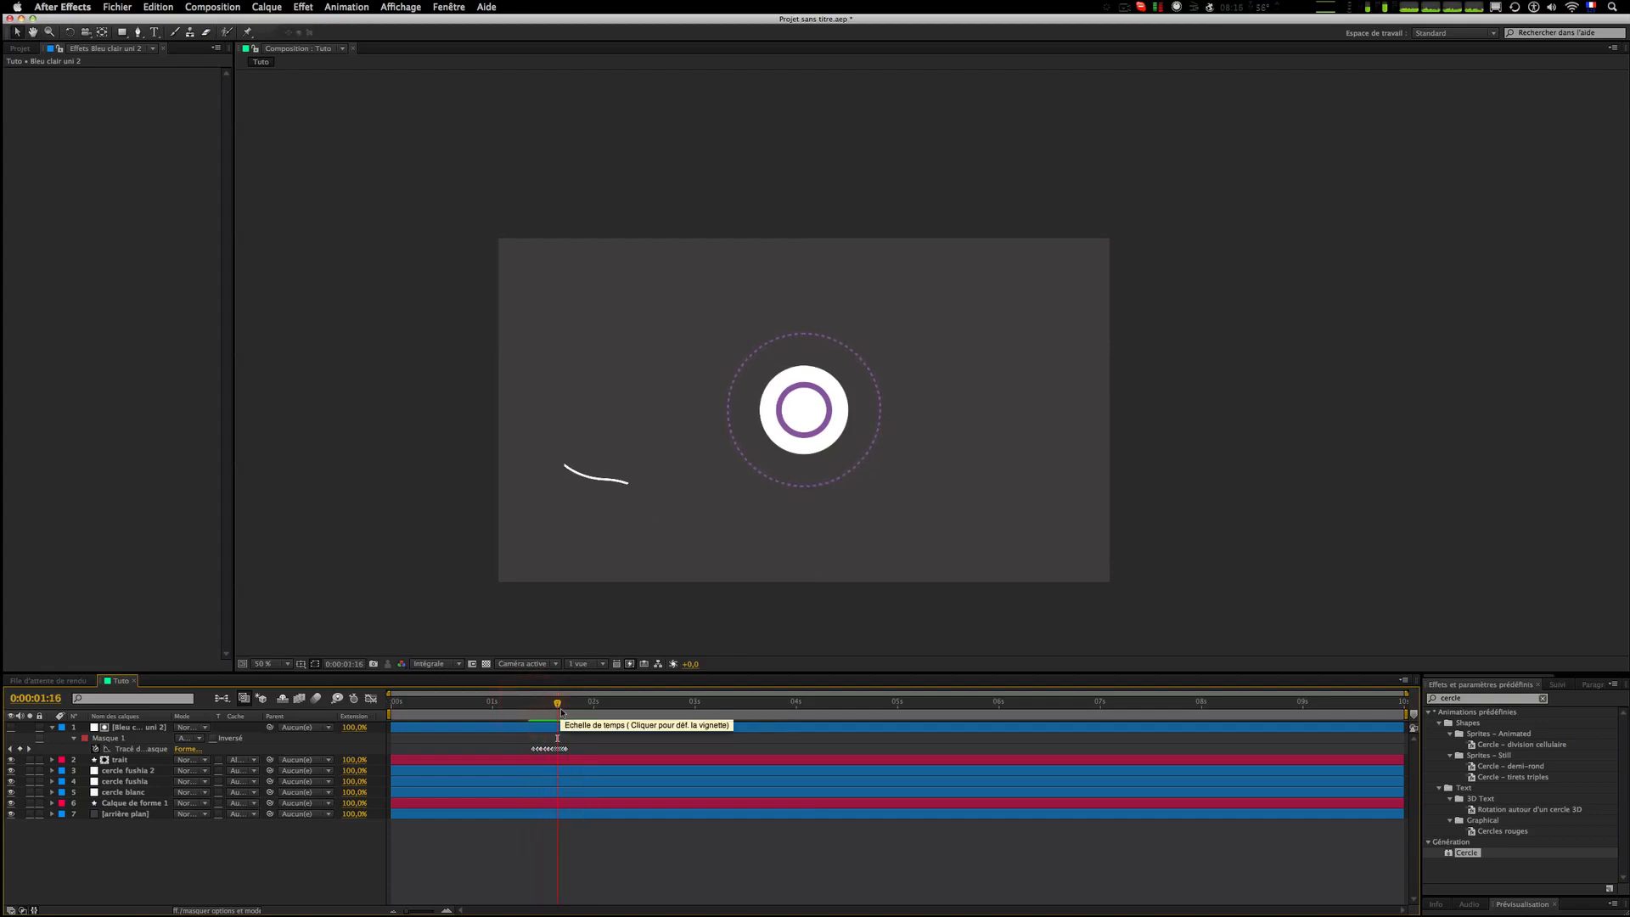
pyautogui.click(561, 712)
pyautogui.click(561, 712)
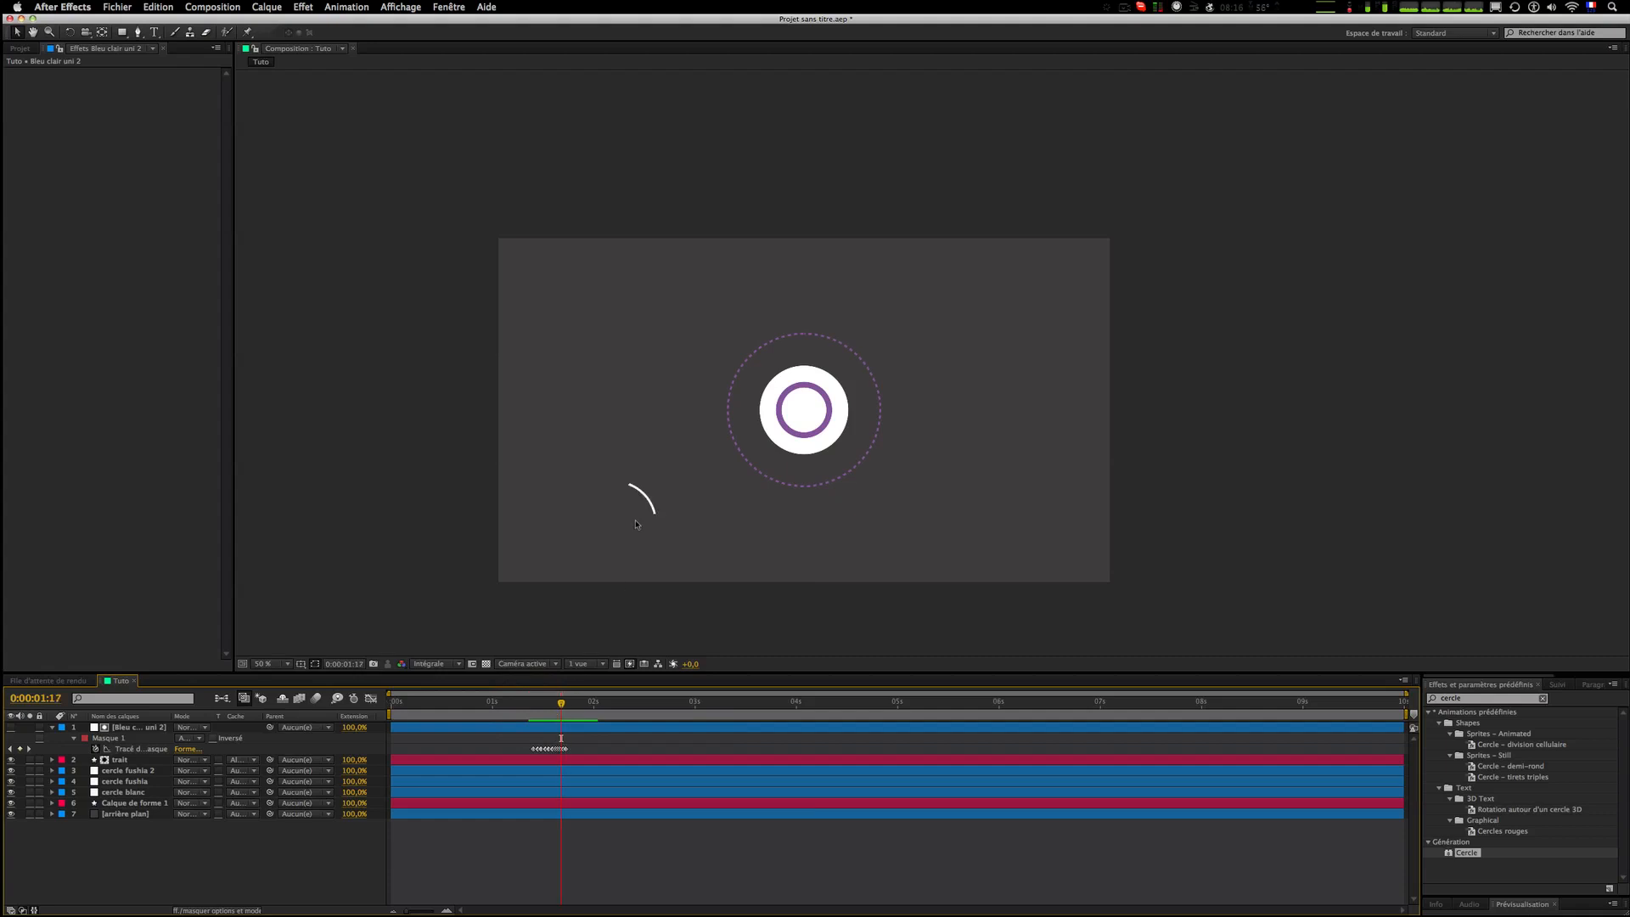
# Step: Create a new shape layer in the composition
pyautogui.scroll(1, 637, 525)
pyautogui.moveTo(637, 525); pyautogui.dragTo(902, 288)
pyautogui.scroll(1, 602, 429)
pyautogui.moveTo(602, 429); pyautogui.dragTo(909, 405)
pyautogui.rightClick(364, 825)
pyautogui.moveTo(425, 796)
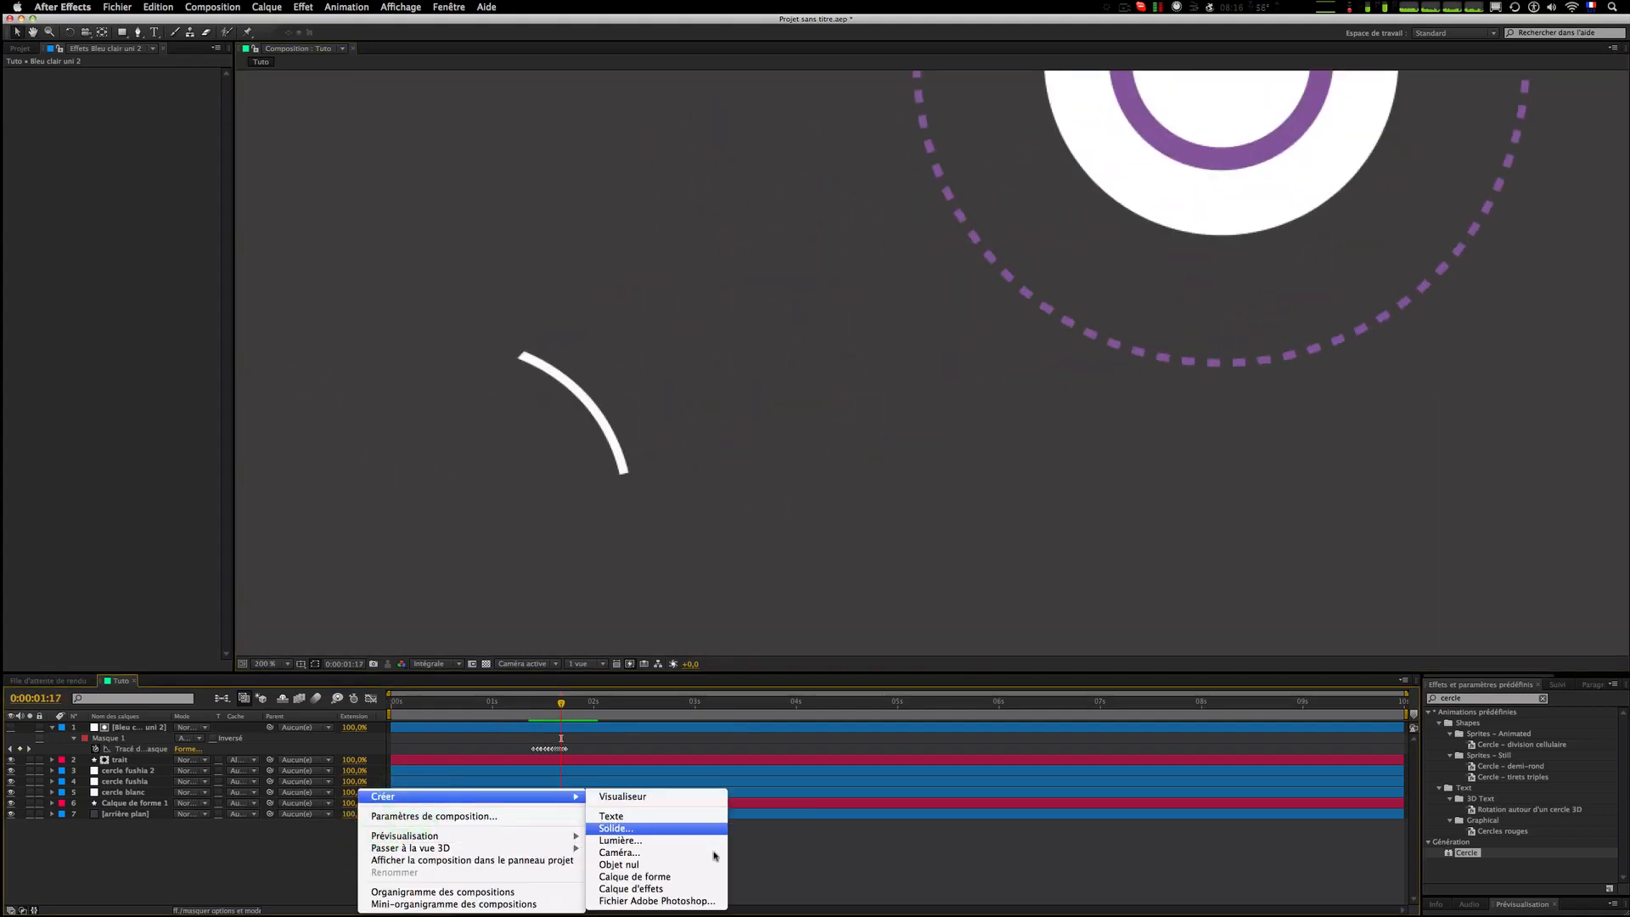
pyautogui.click(713, 876)
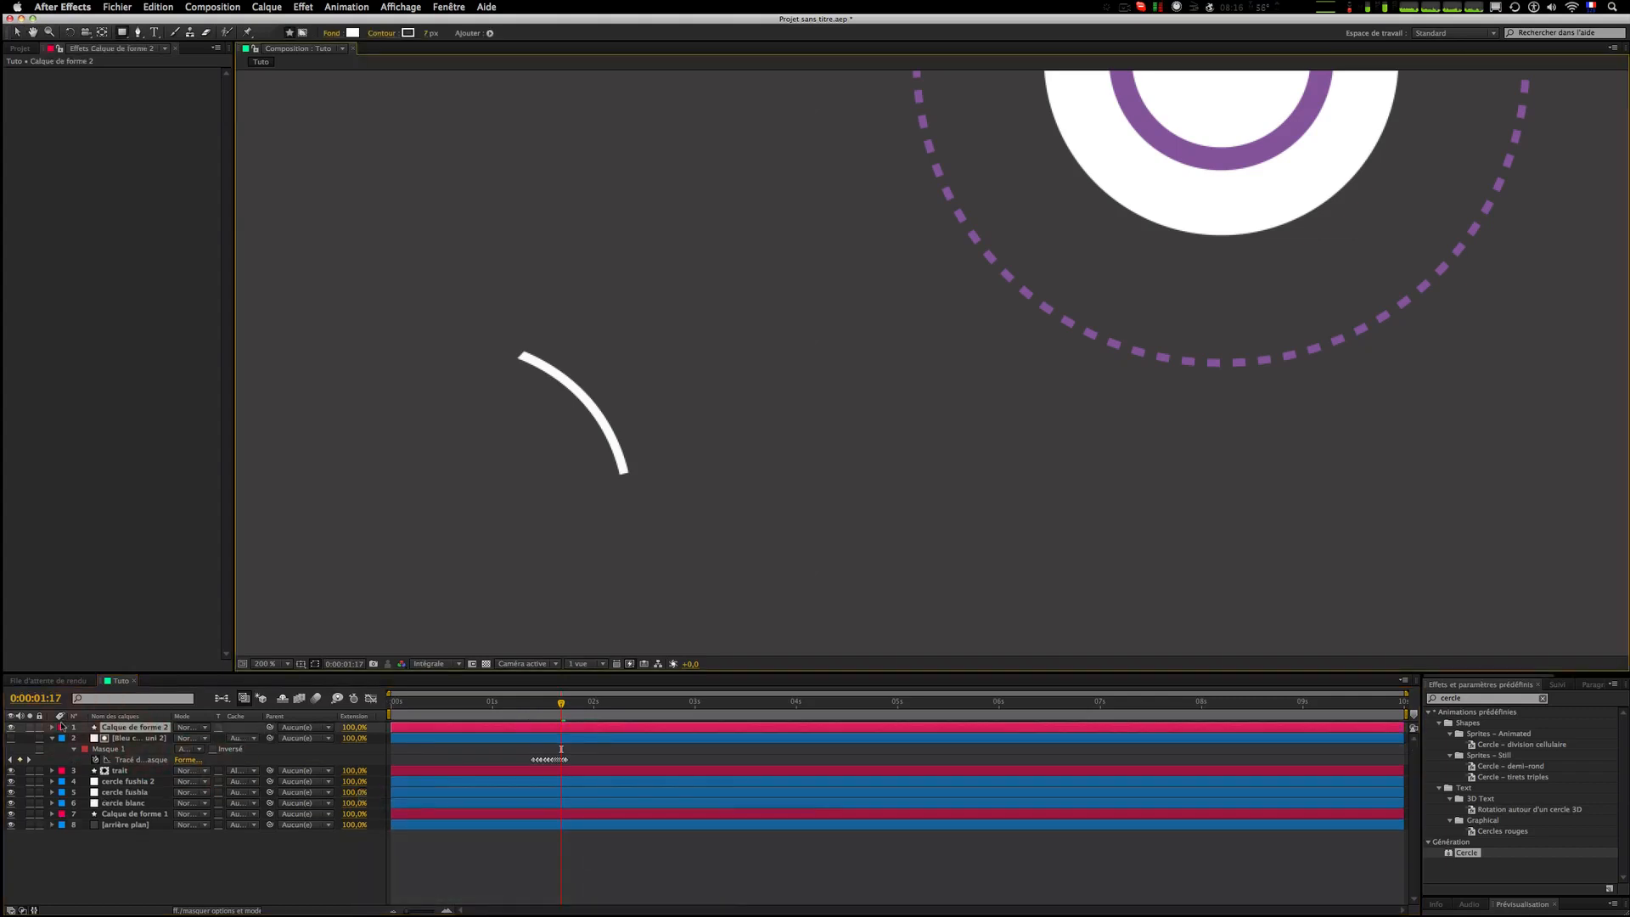
# Step: Add an ellipse path and a stroke to the new shape layer's contents
pyautogui.click(53, 727)
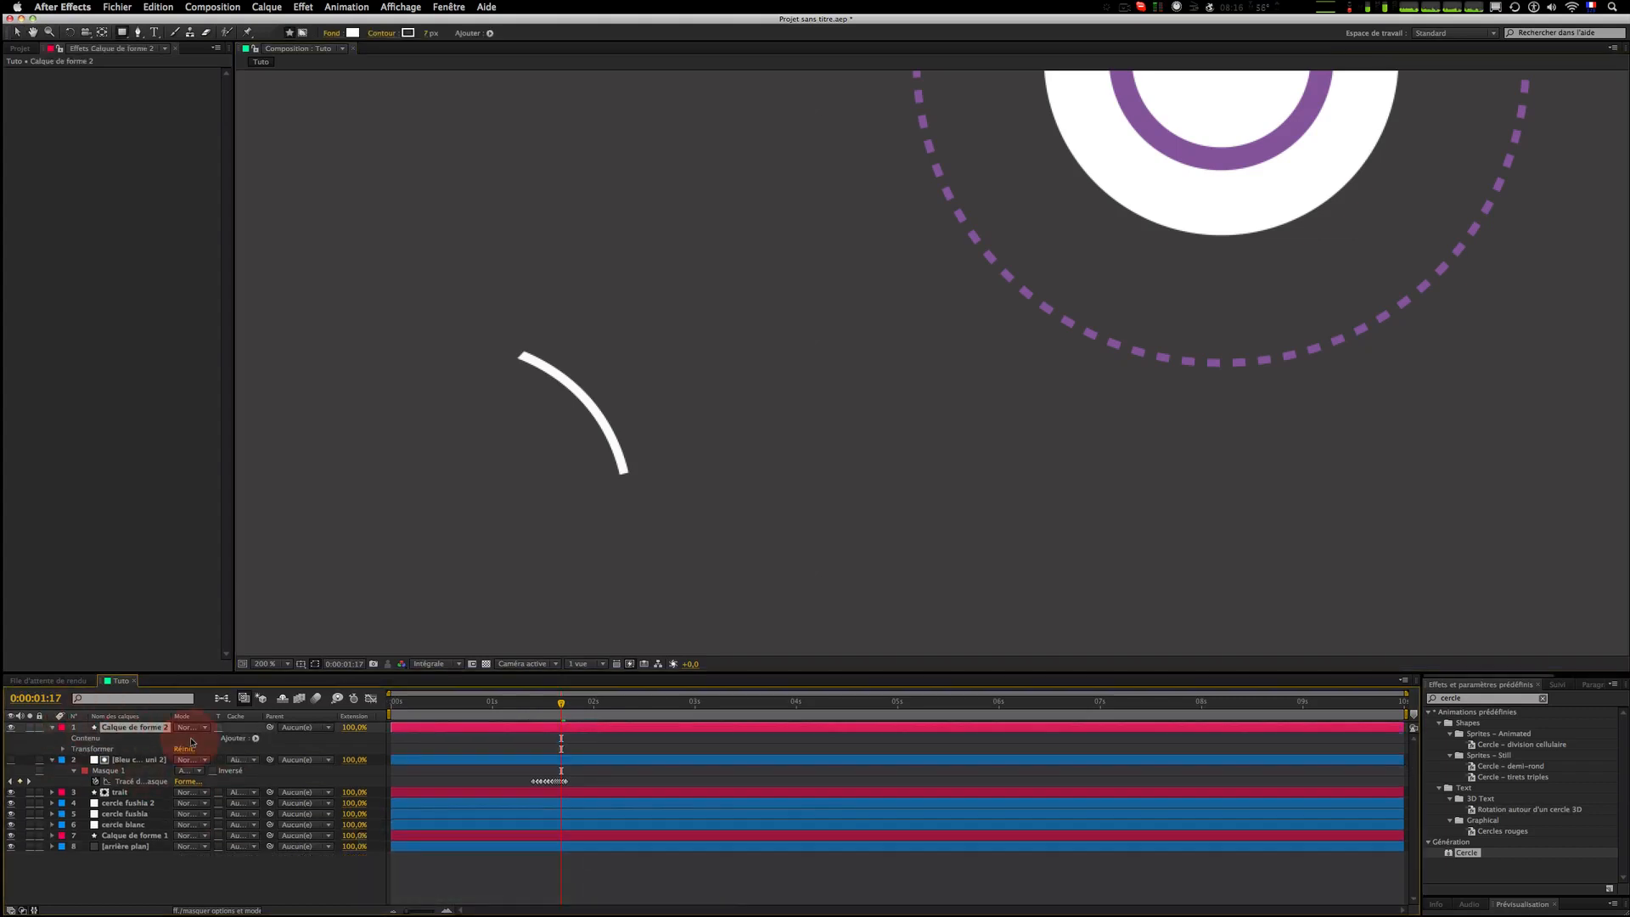
pyautogui.click(254, 739)
pyautogui.click(308, 692)
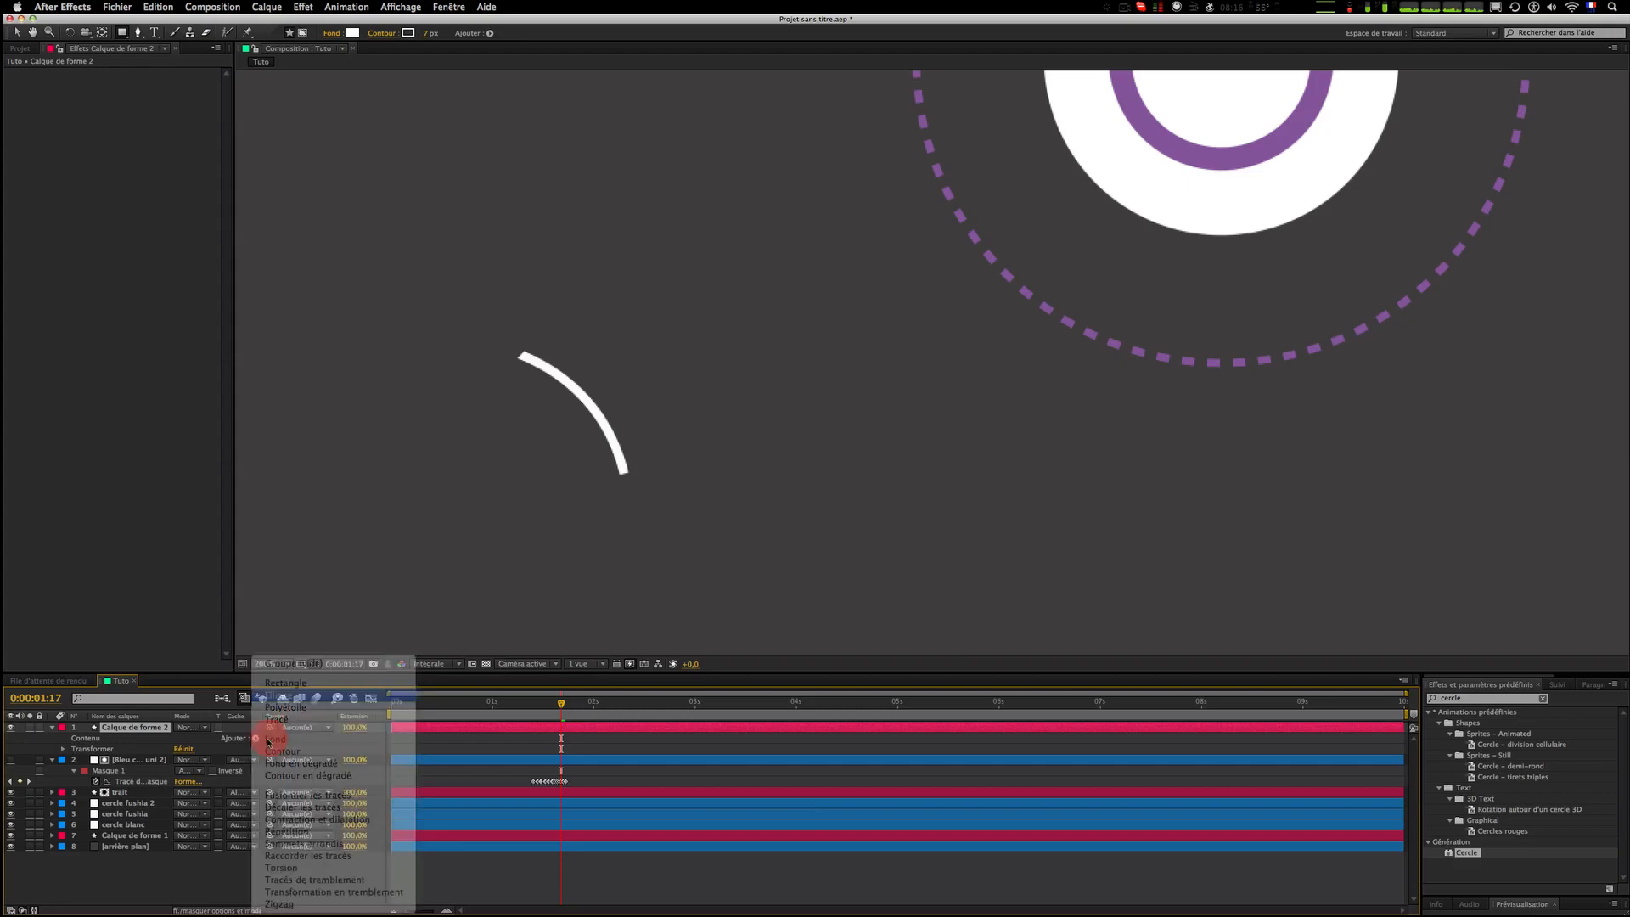
pyautogui.click(253, 738)
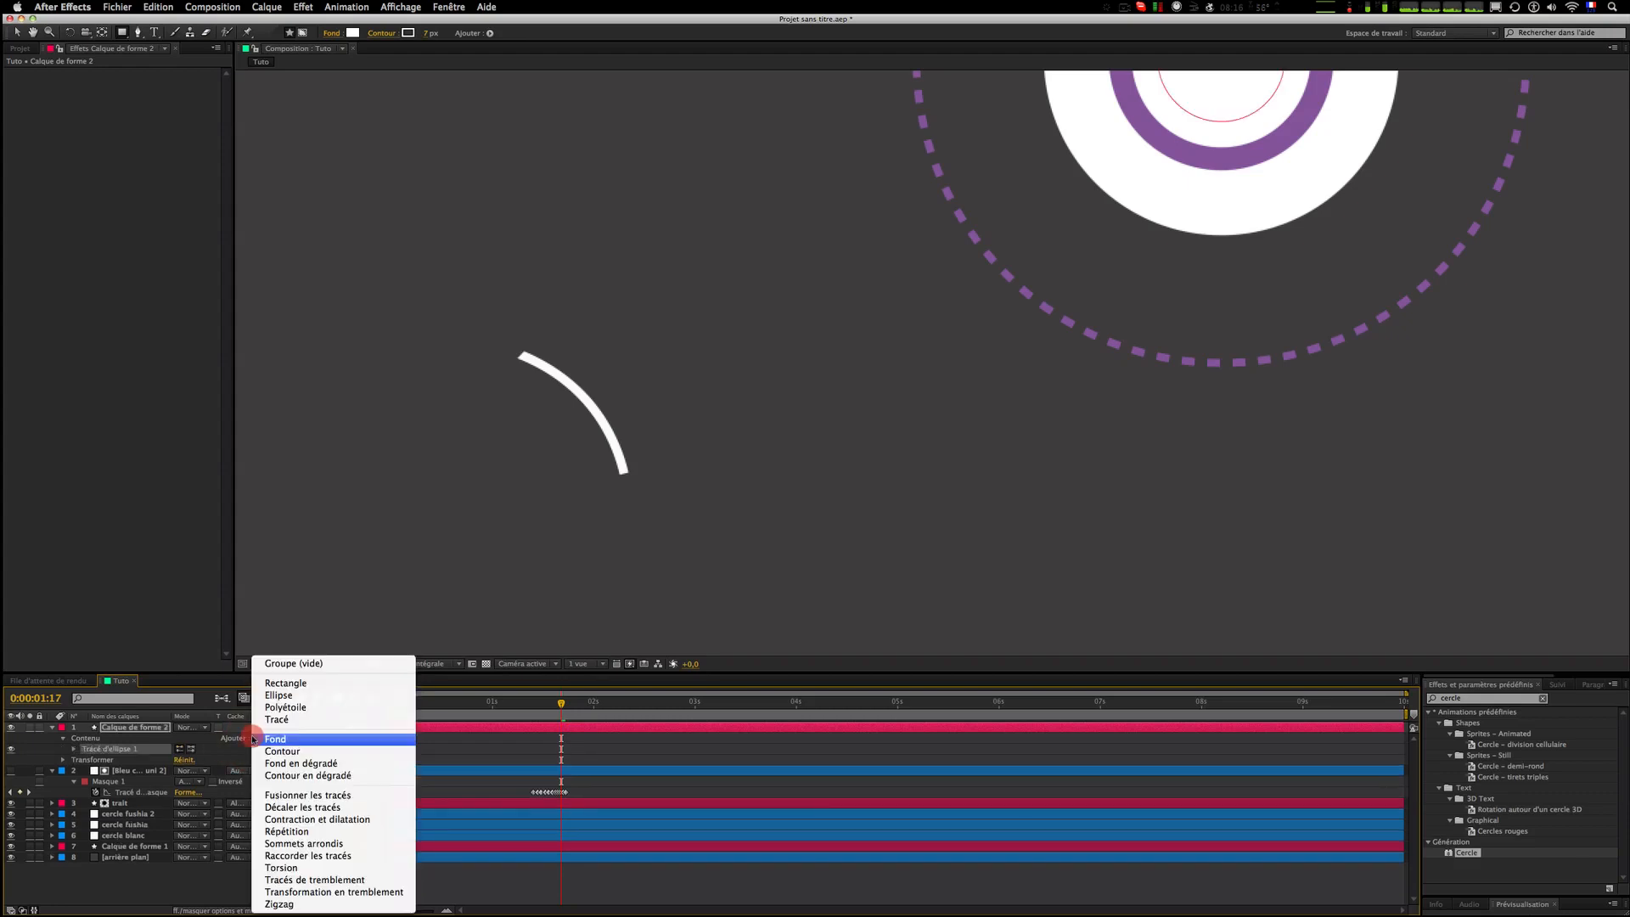
pyautogui.click(309, 741)
# Step: Set the ellipse stroke colour by sampling the purple ring with the eyedropper
pyautogui.click(75, 760)
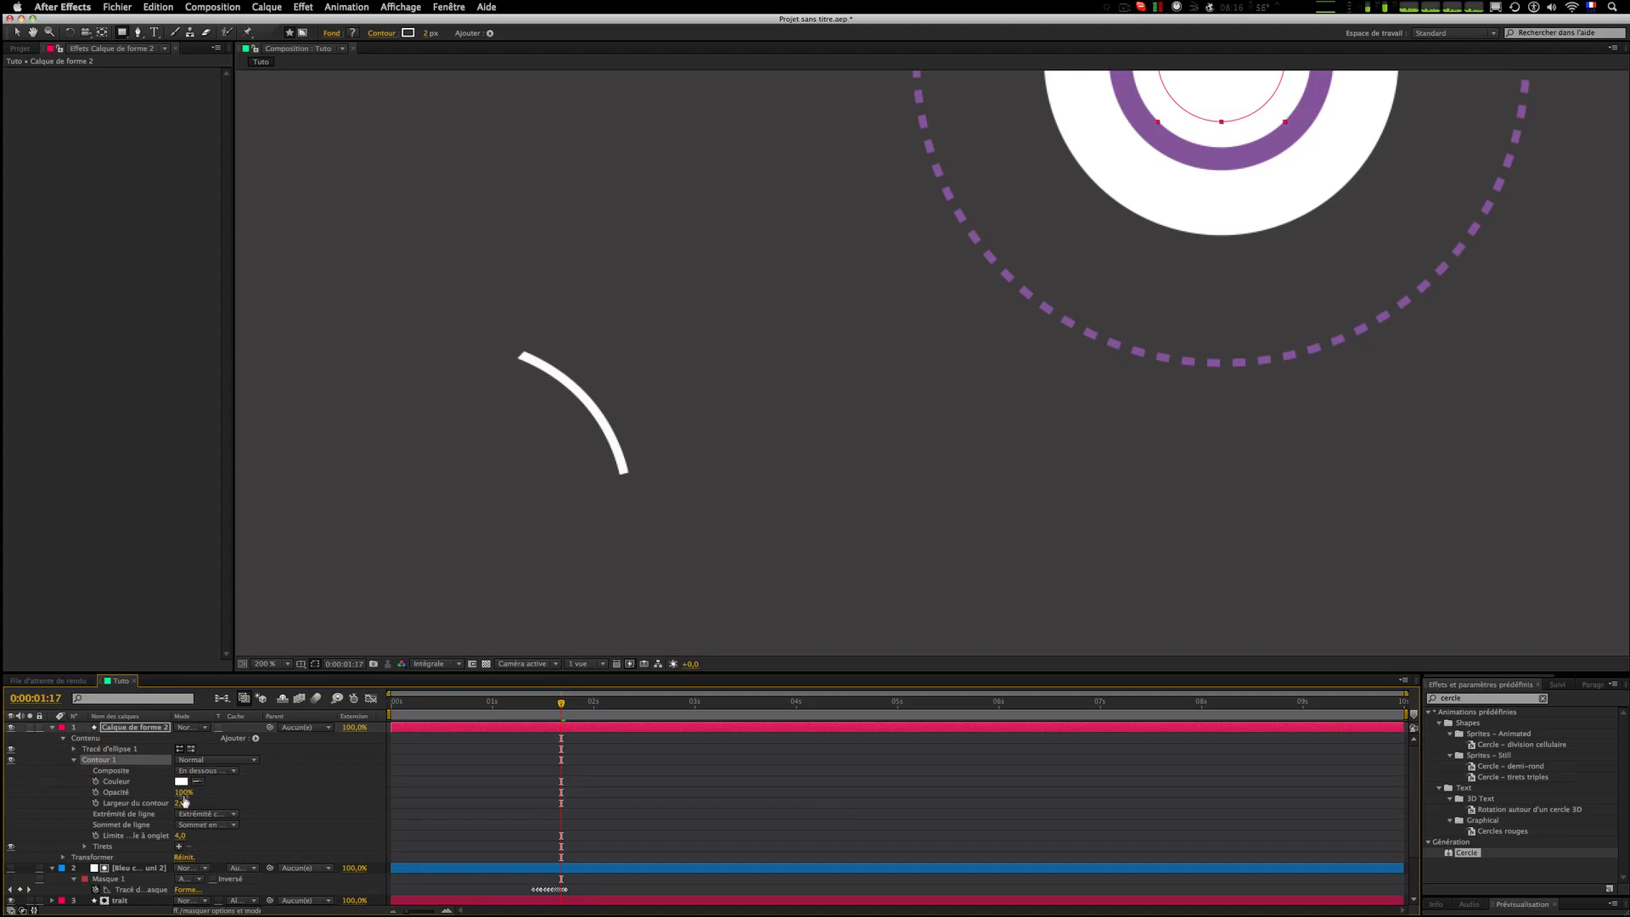
pyautogui.click(181, 782)
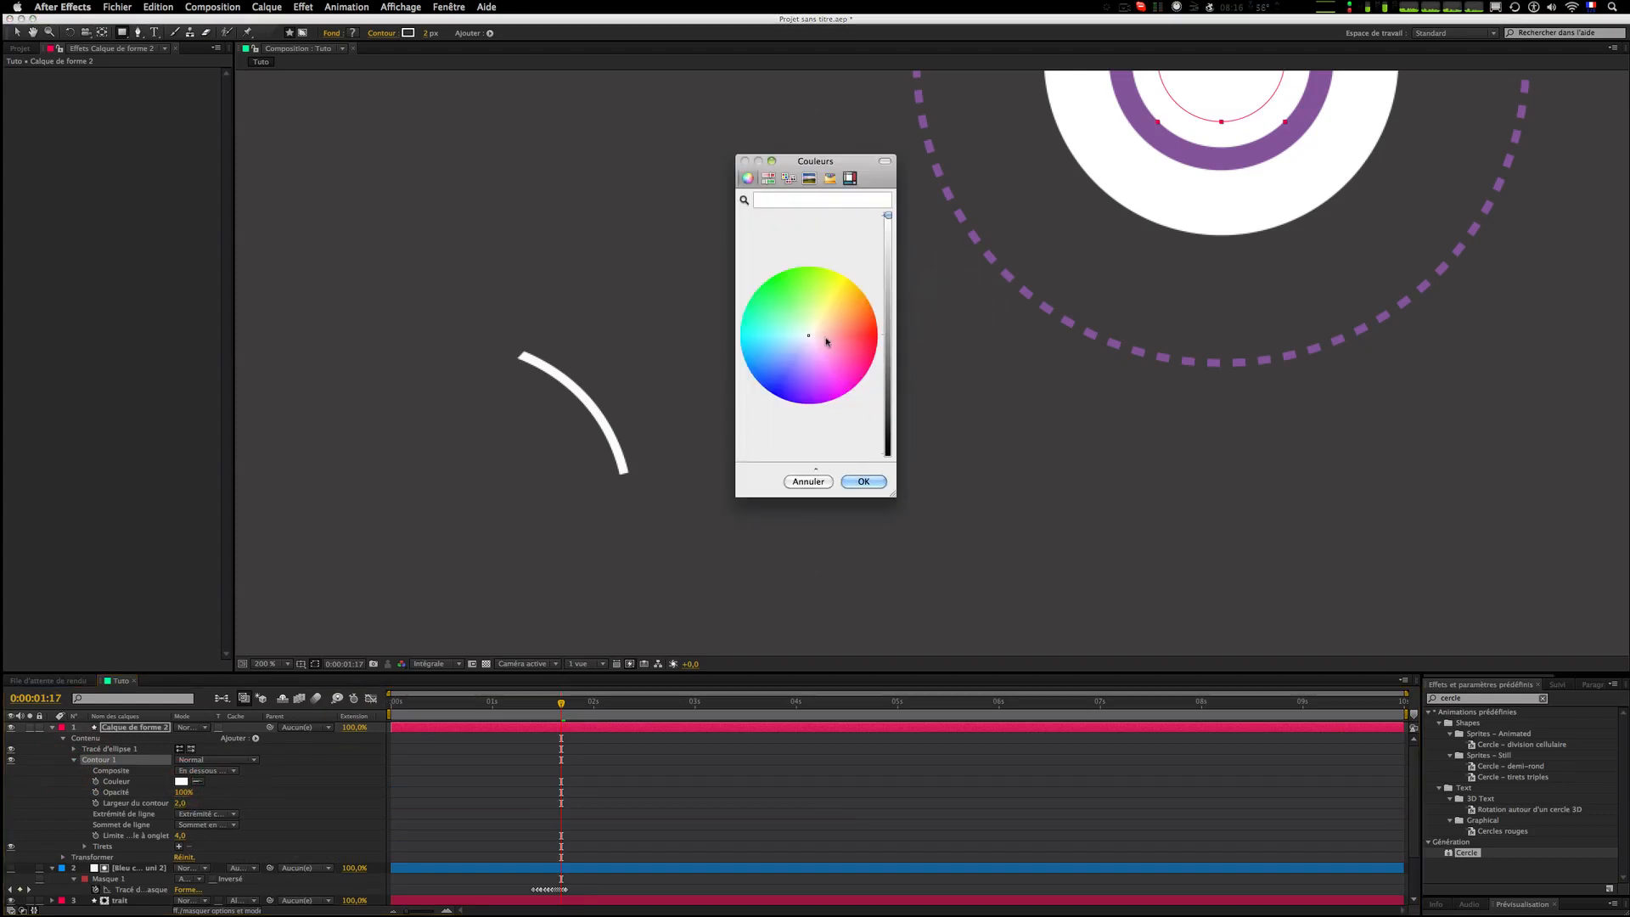
pyautogui.click(806, 482)
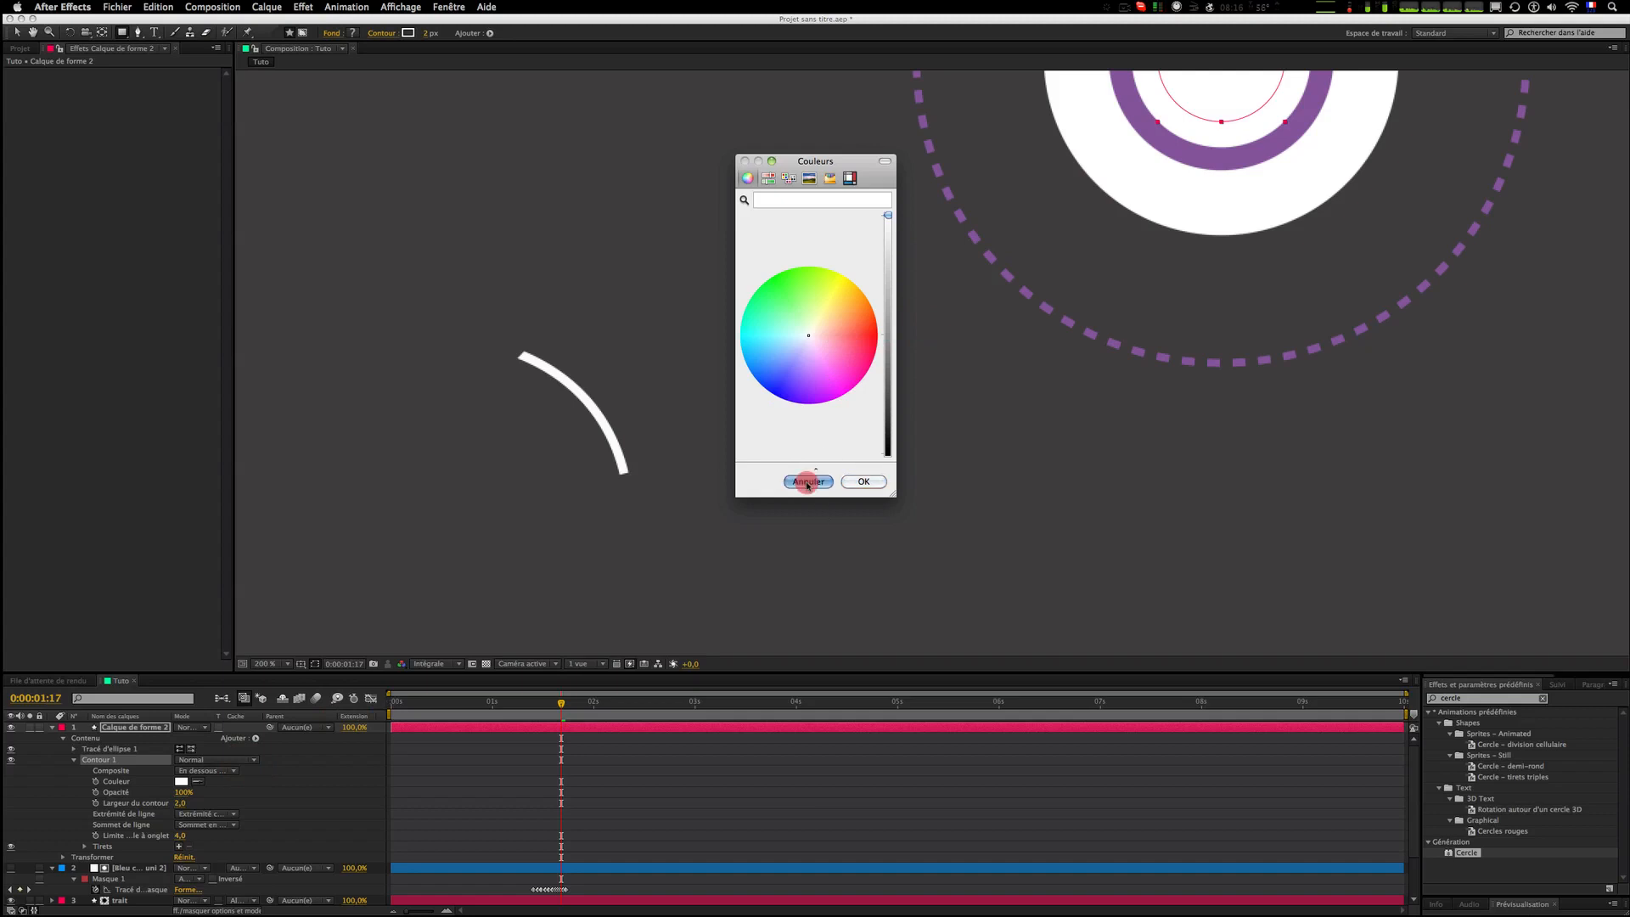
pyautogui.click(198, 781)
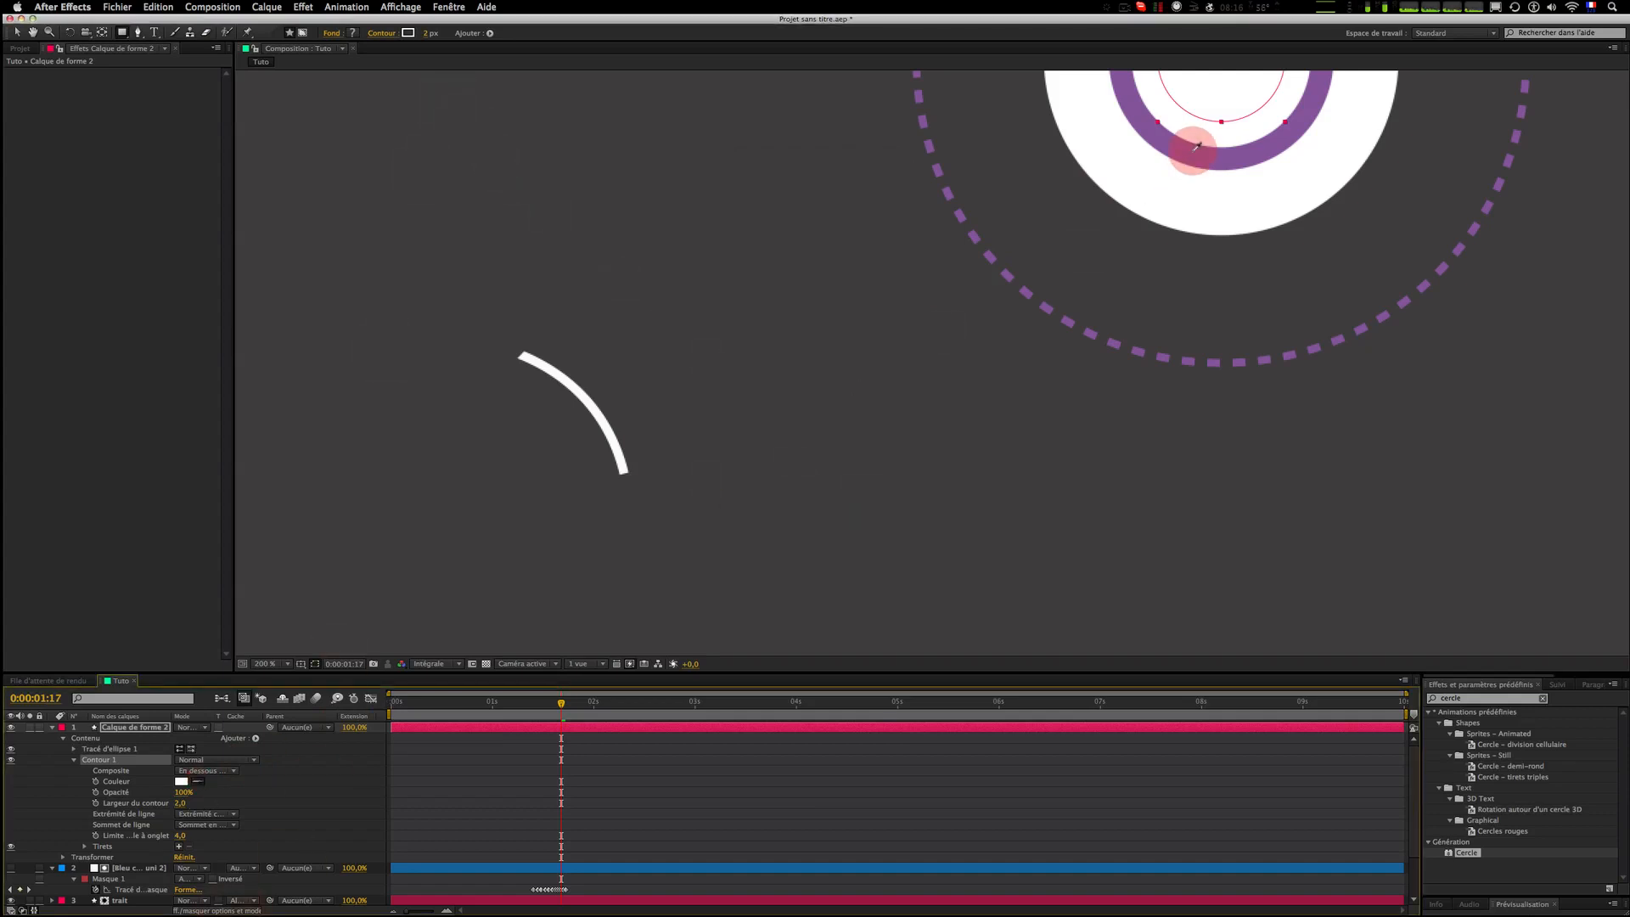
pyautogui.click(1194, 155)
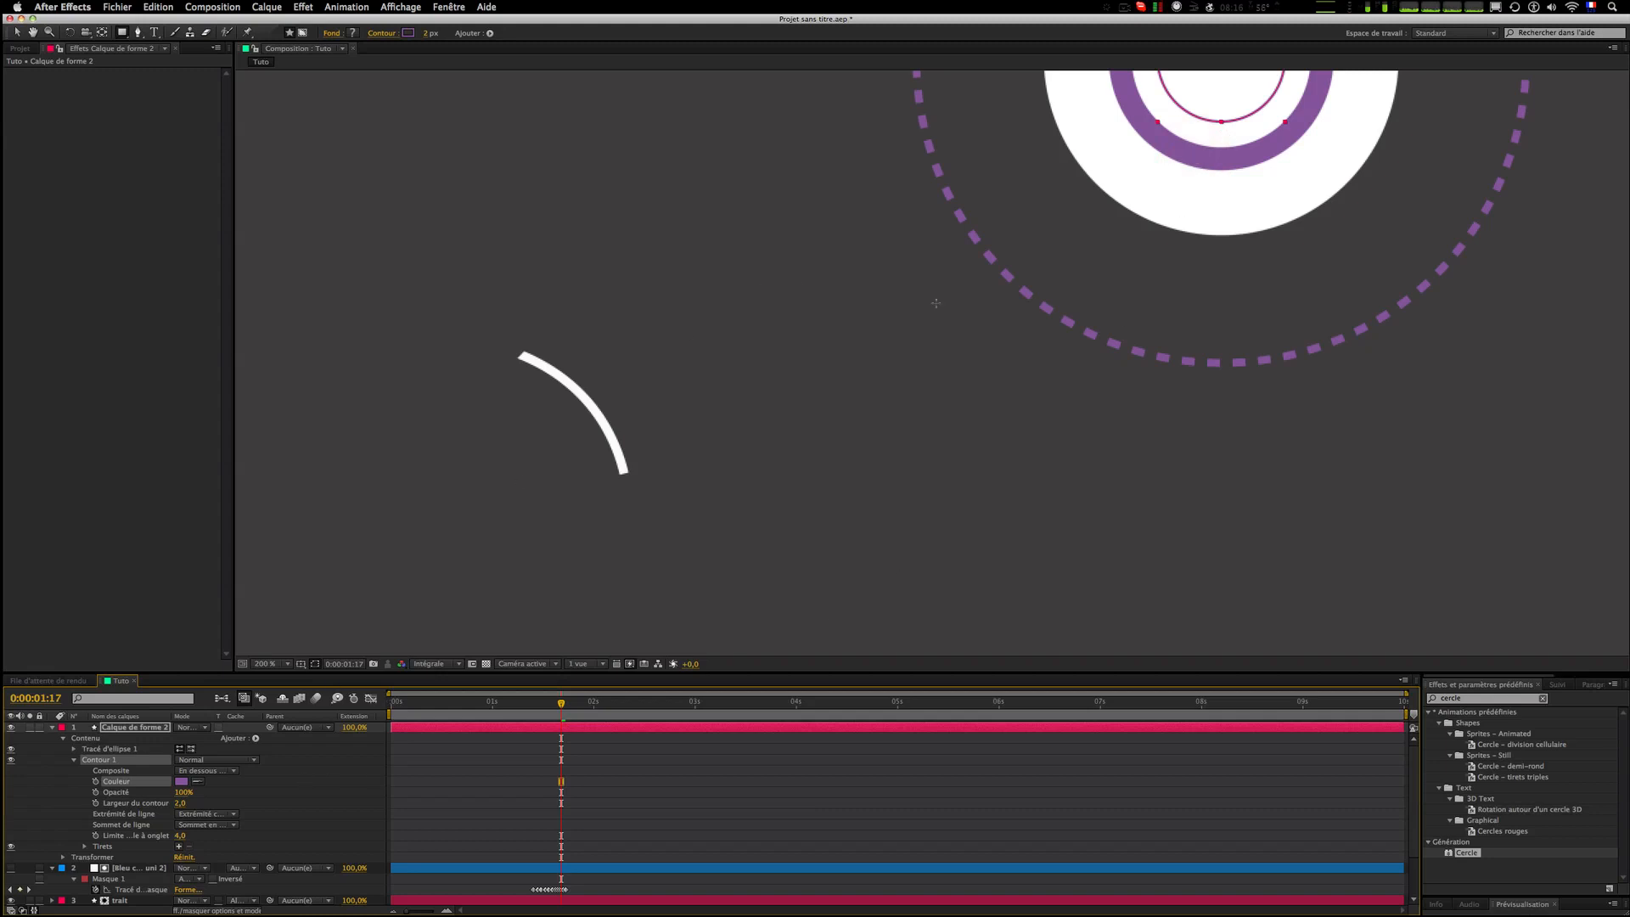
# Step: Move the ellipse to the end of the curved stroke line and add dashes to its stroke
pyautogui.moveTo(1230, 91); pyautogui.dragTo(638, 480)
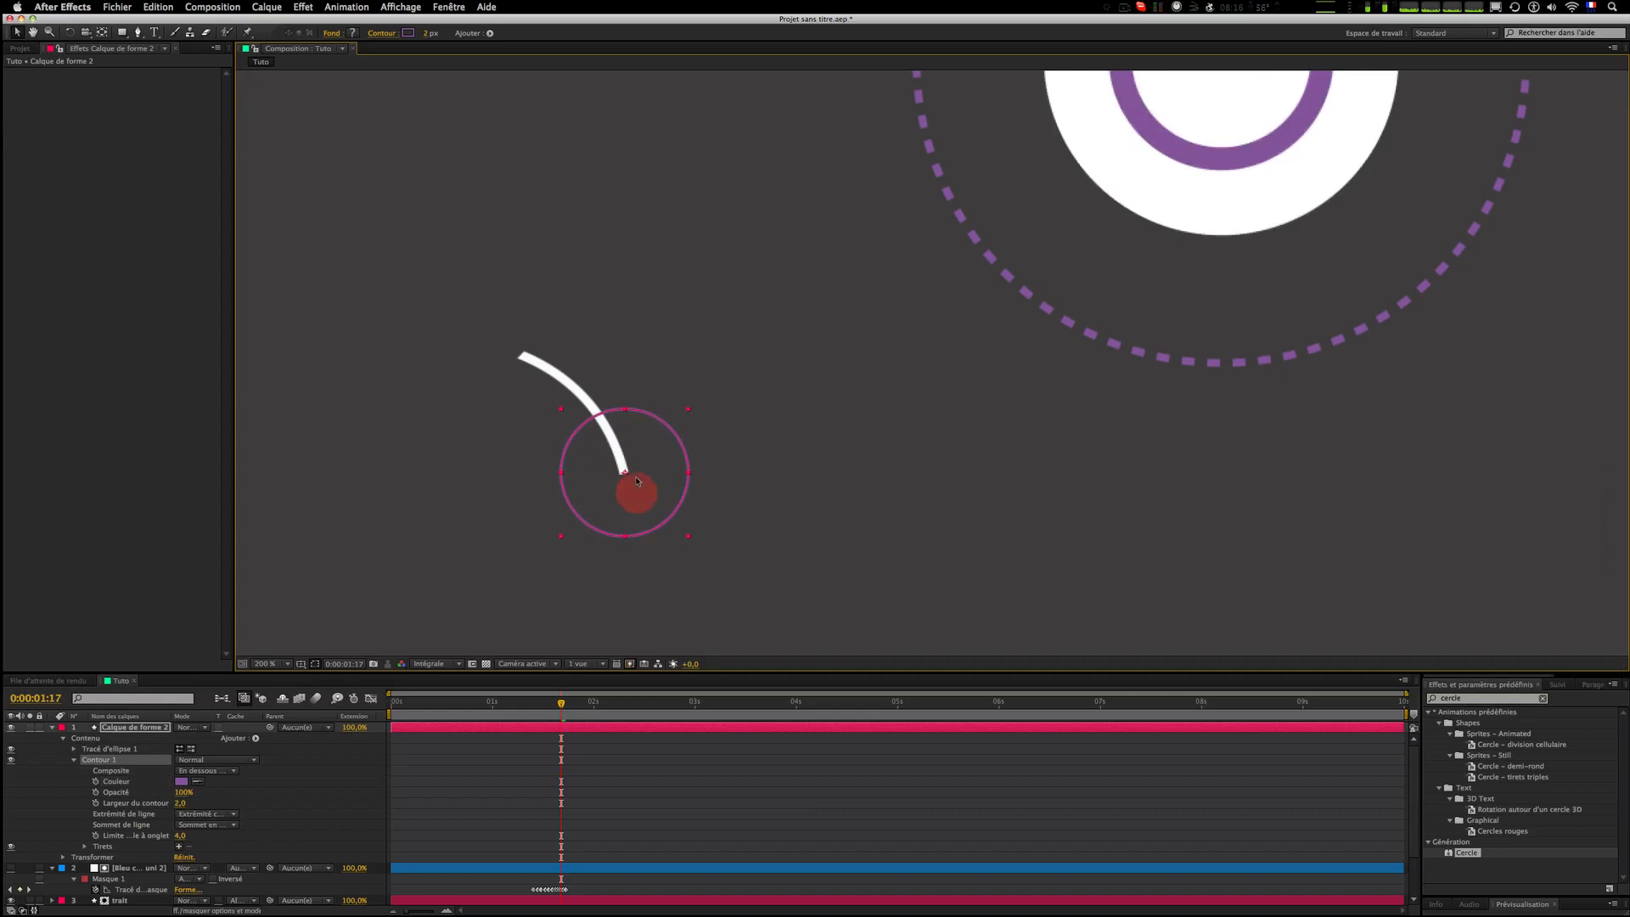
pyautogui.scroll(1, 624, 482)
pyautogui.moveTo(554, 545); pyautogui.dragTo(883, 421)
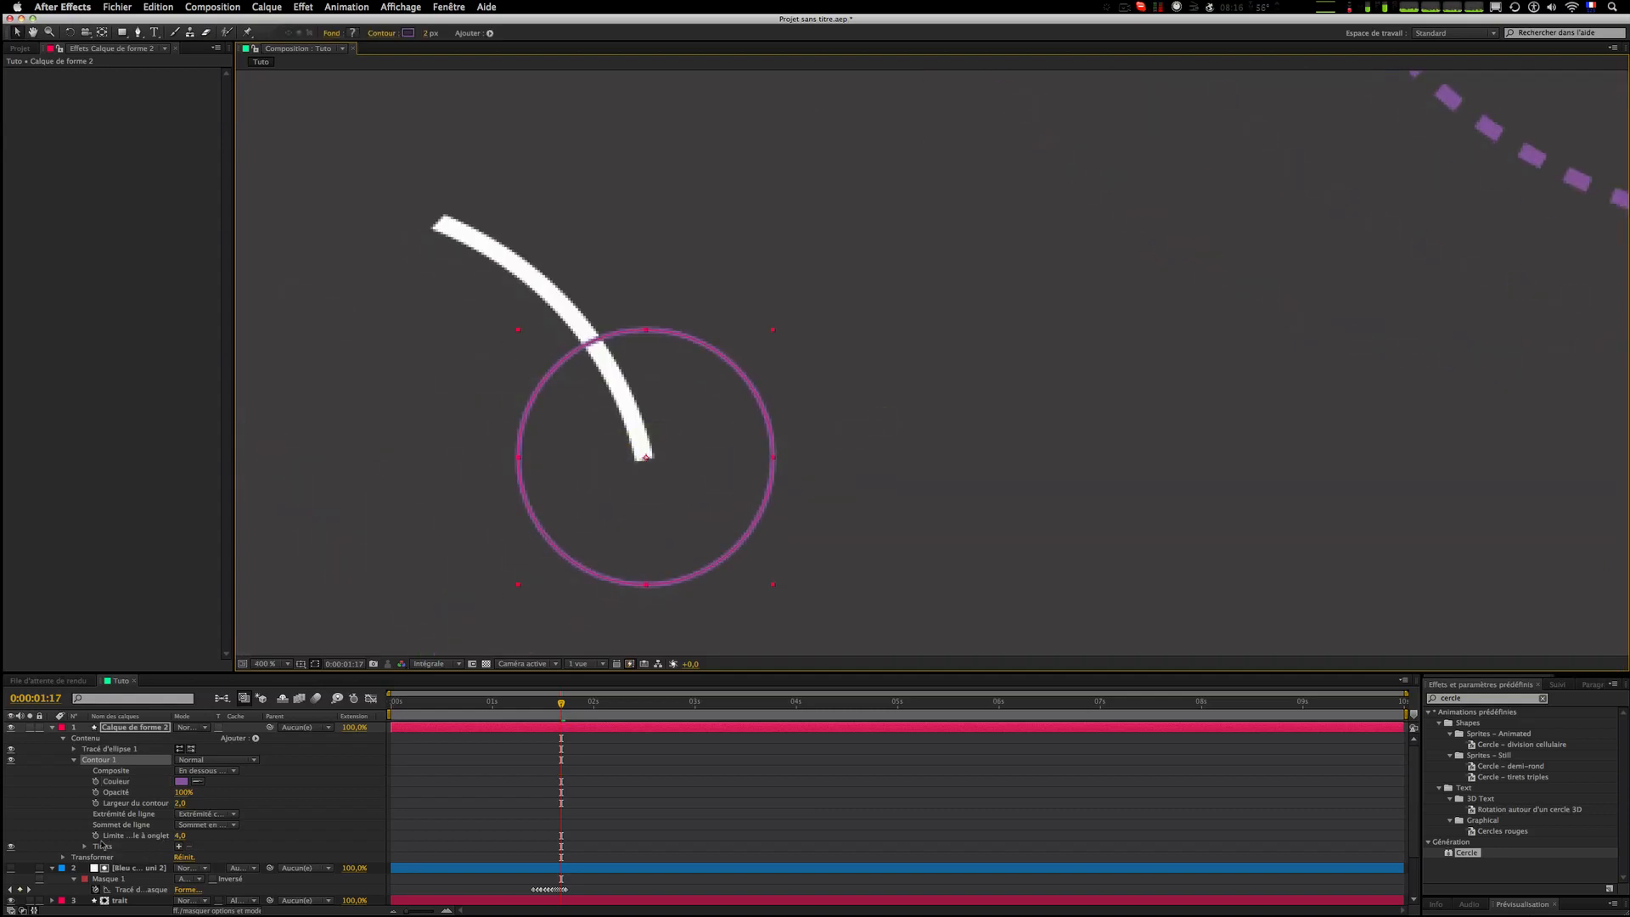
pyautogui.click(179, 847)
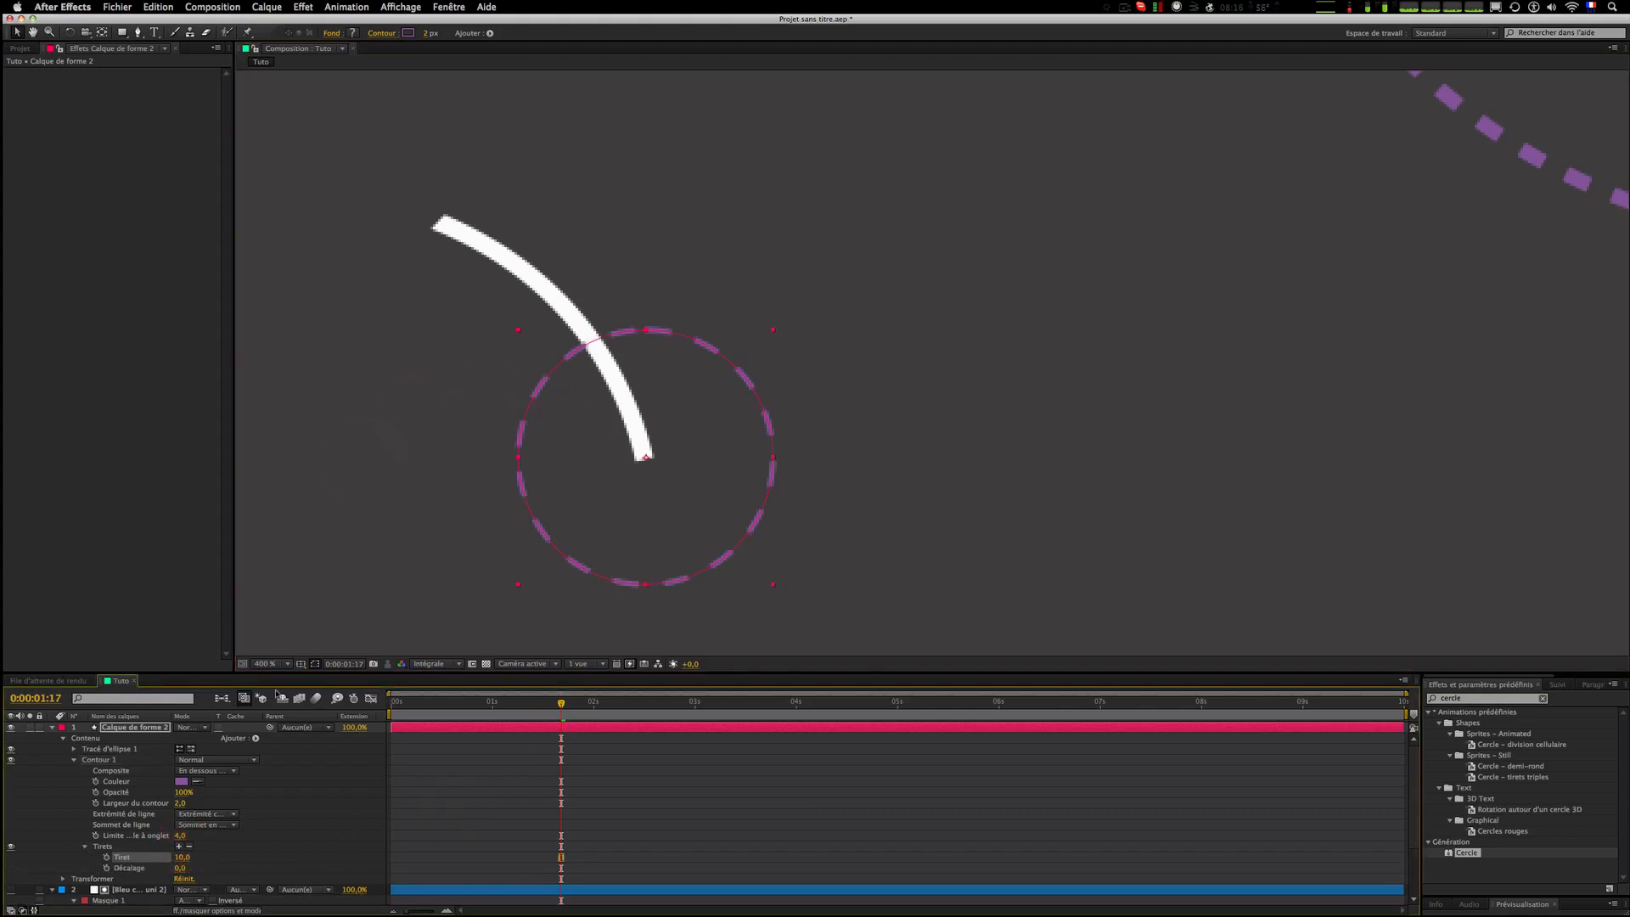
# Step: Animate the ellipse's size from 0 at 0:00:01:17 to about 126 a few frames later
pyautogui.click(75, 748)
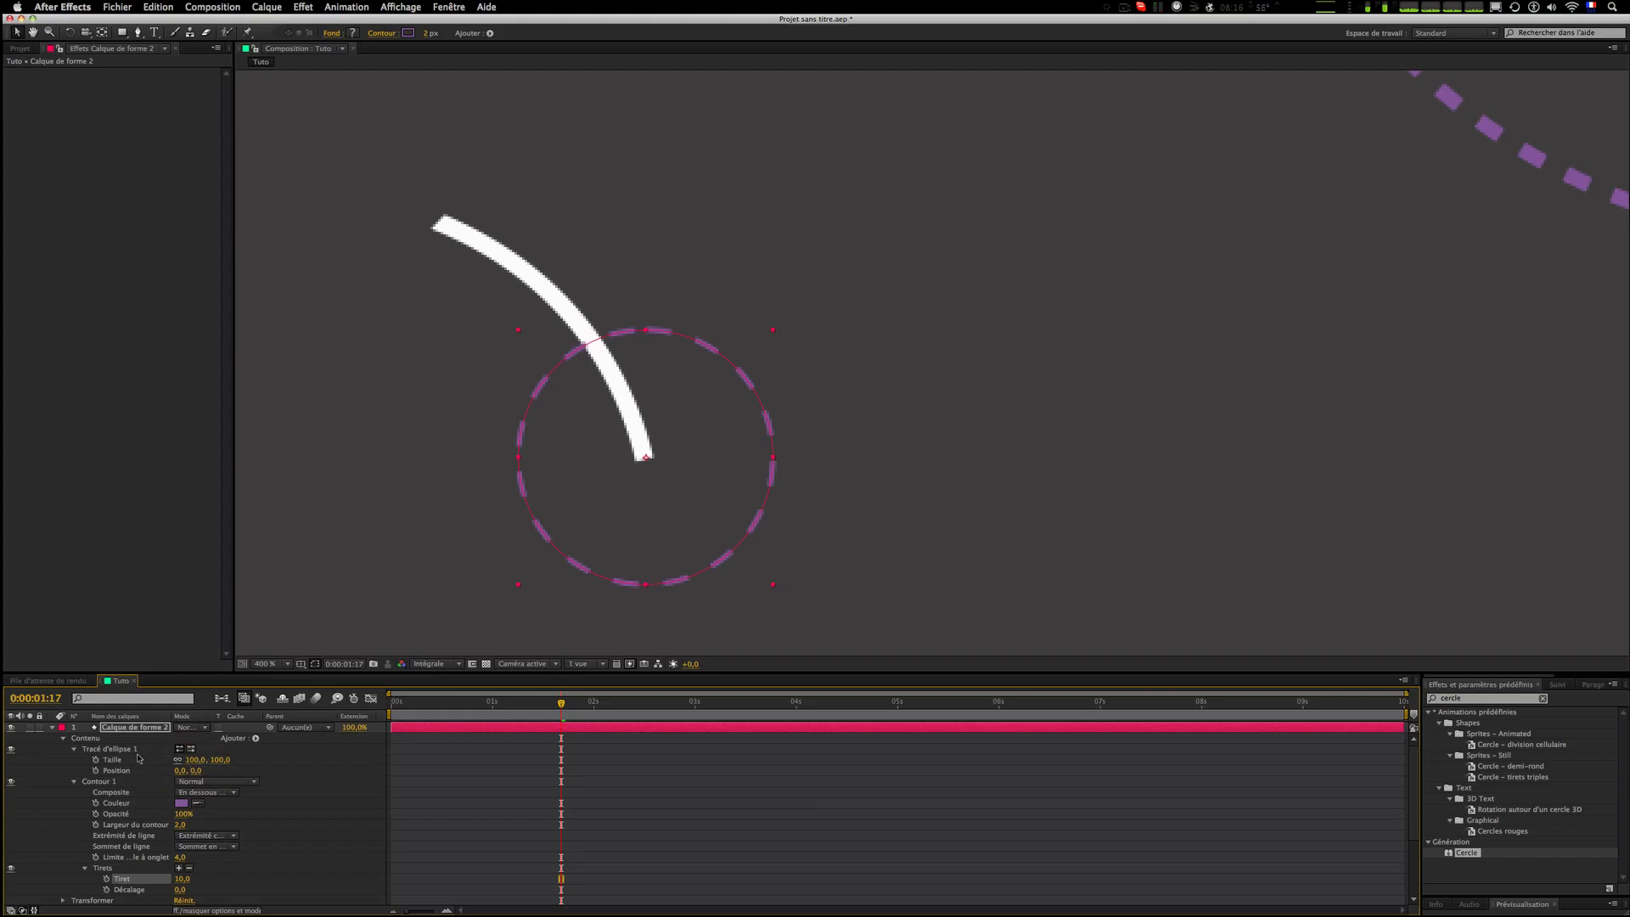
pyautogui.click(96, 761)
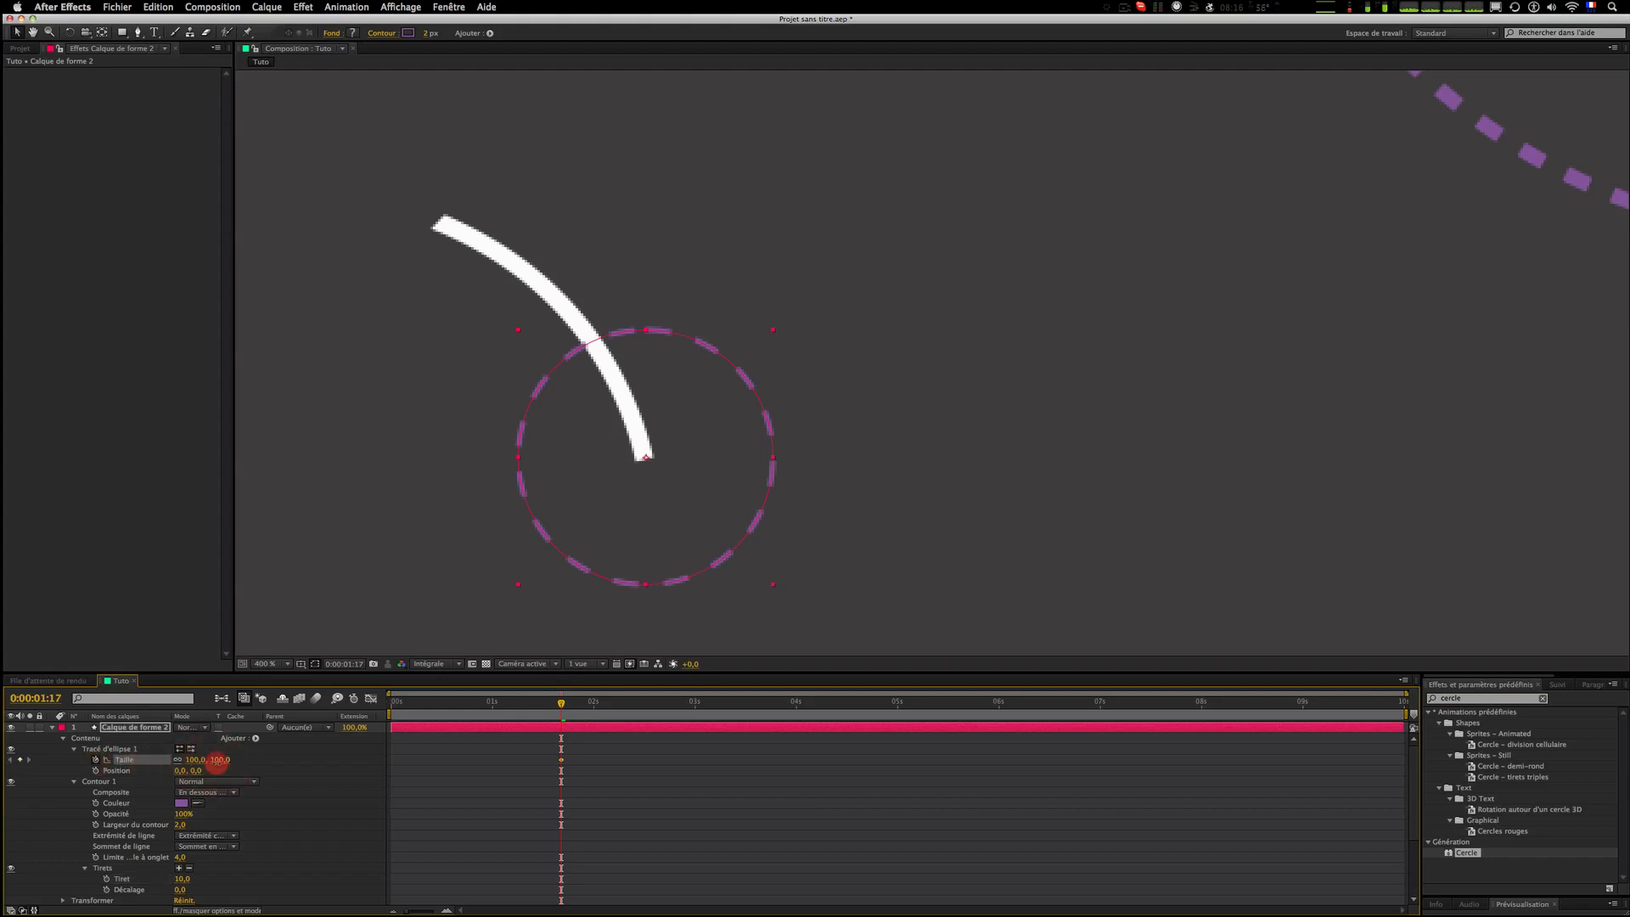
pyautogui.click(218, 761)
pyautogui.write('0')
pyautogui.press('Return')
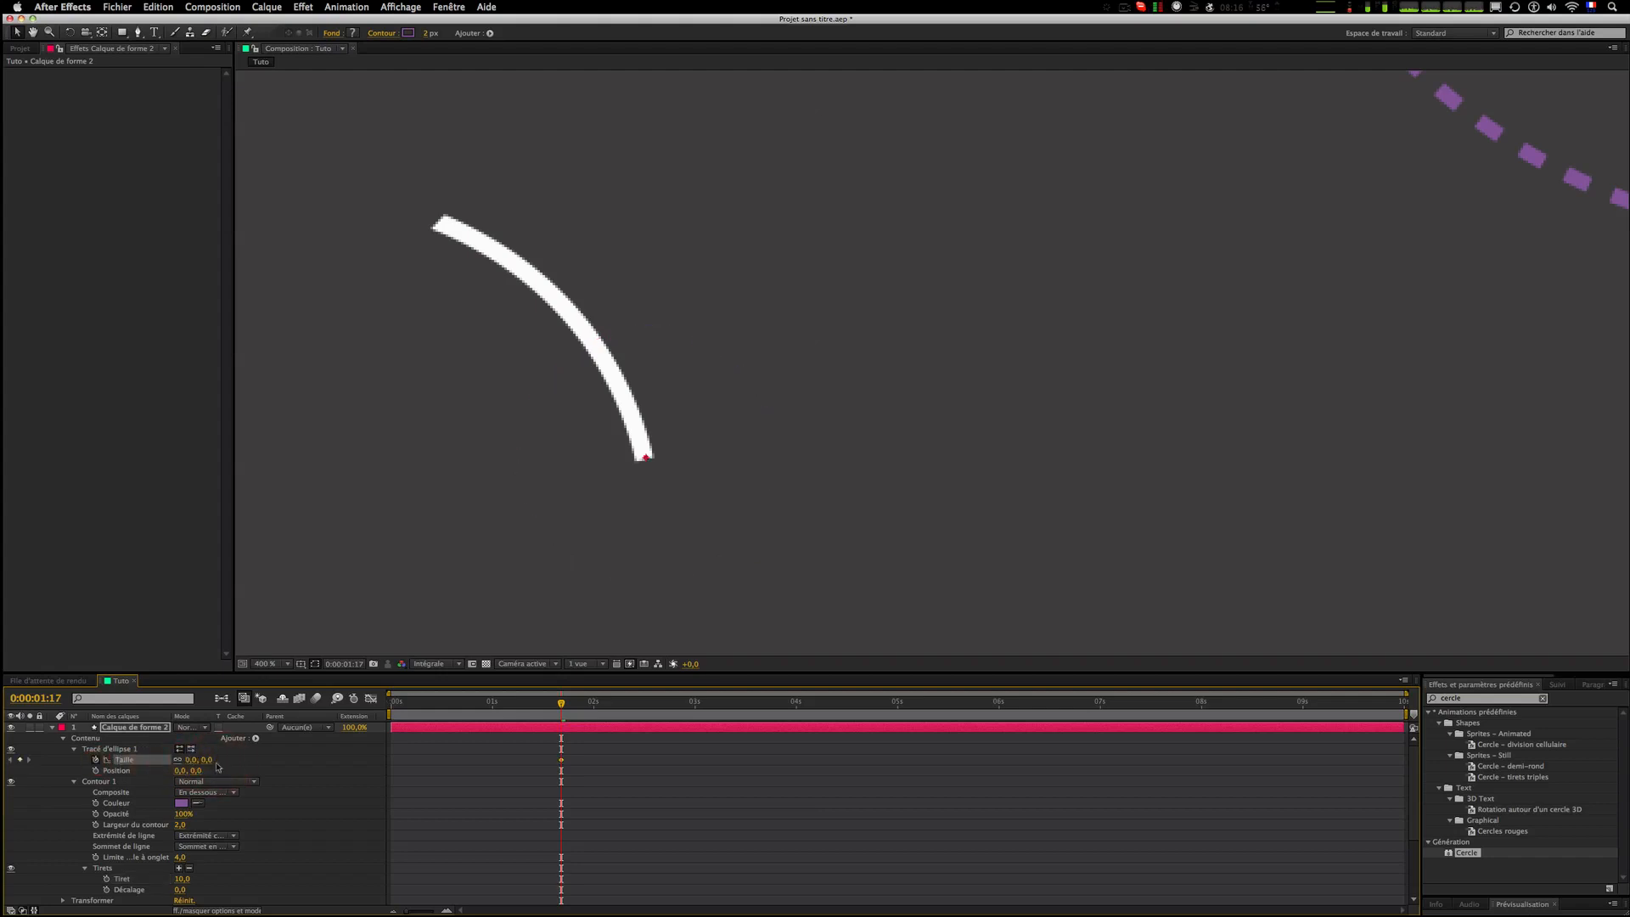
pyautogui.press('space')
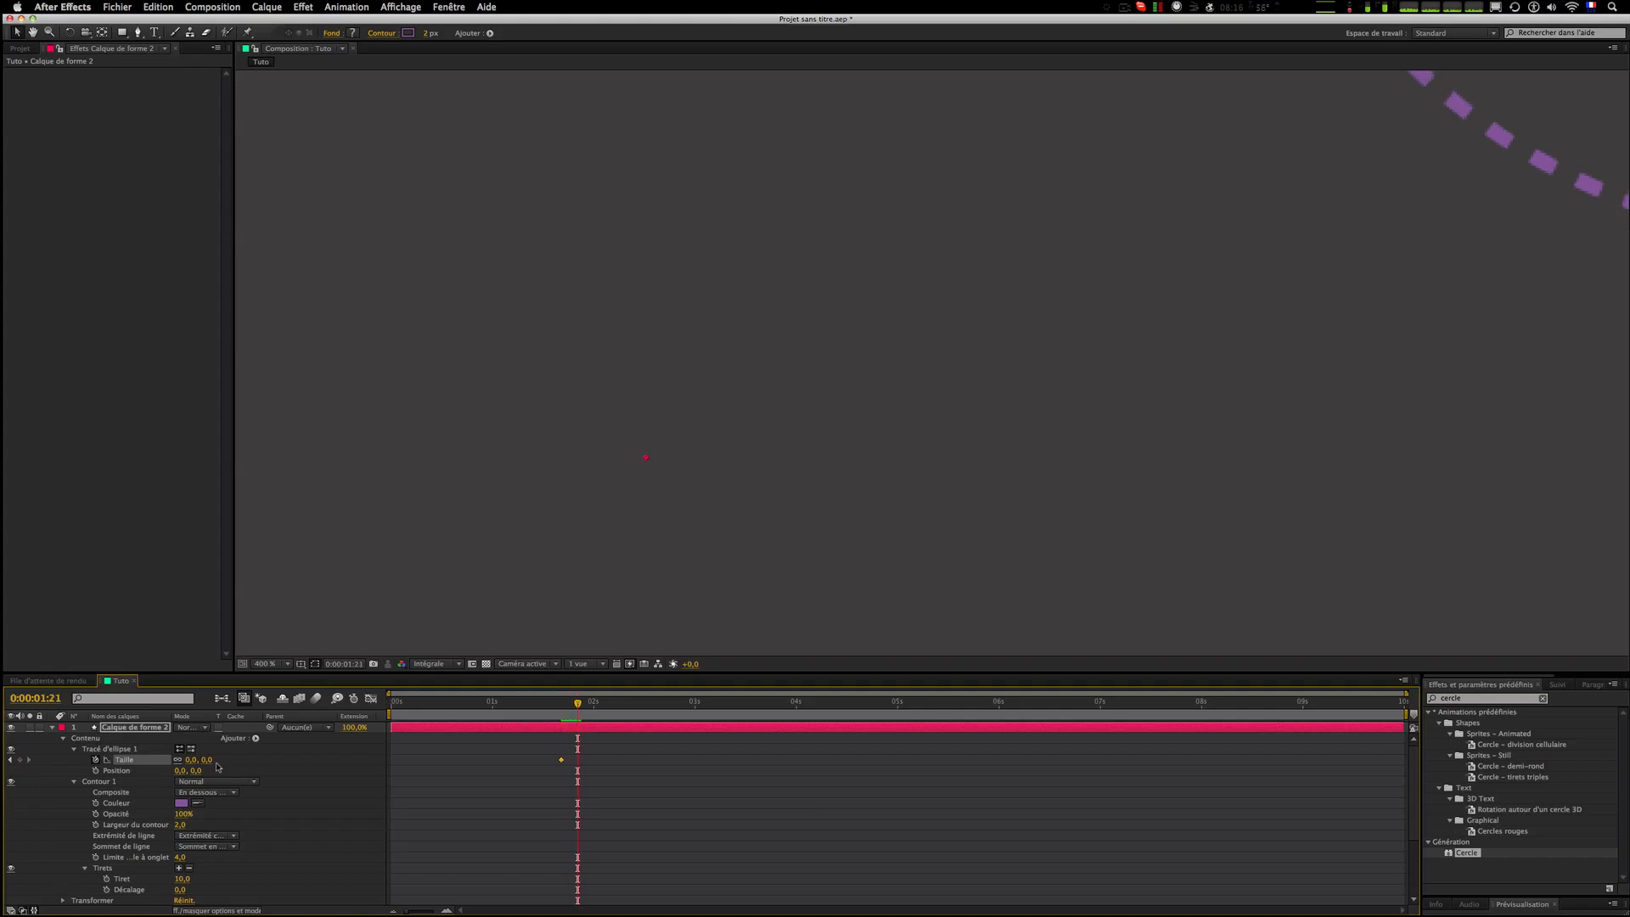
pyautogui.moveTo(211, 767); pyautogui.dragTo(277, 782)
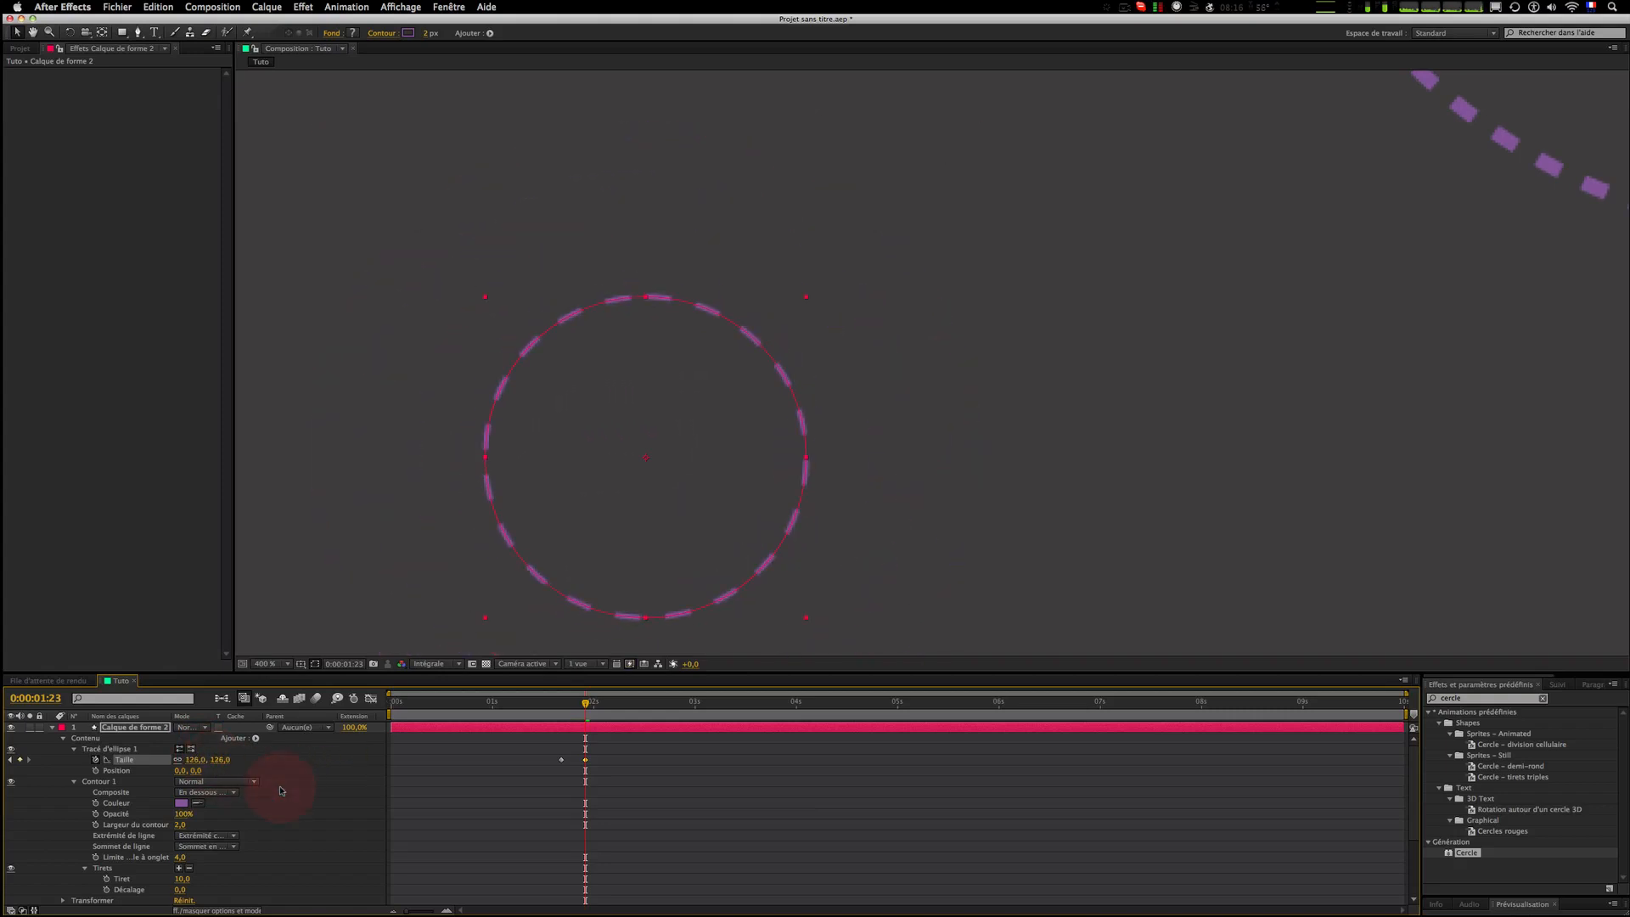
# Step: Keyframe the stroke opacity fading from 100% to 0% over three frames
pyautogui.press('pageup')
pyautogui.press('pageup')
pyautogui.press('pageup')
pyautogui.scroll(-3, 280, 790)
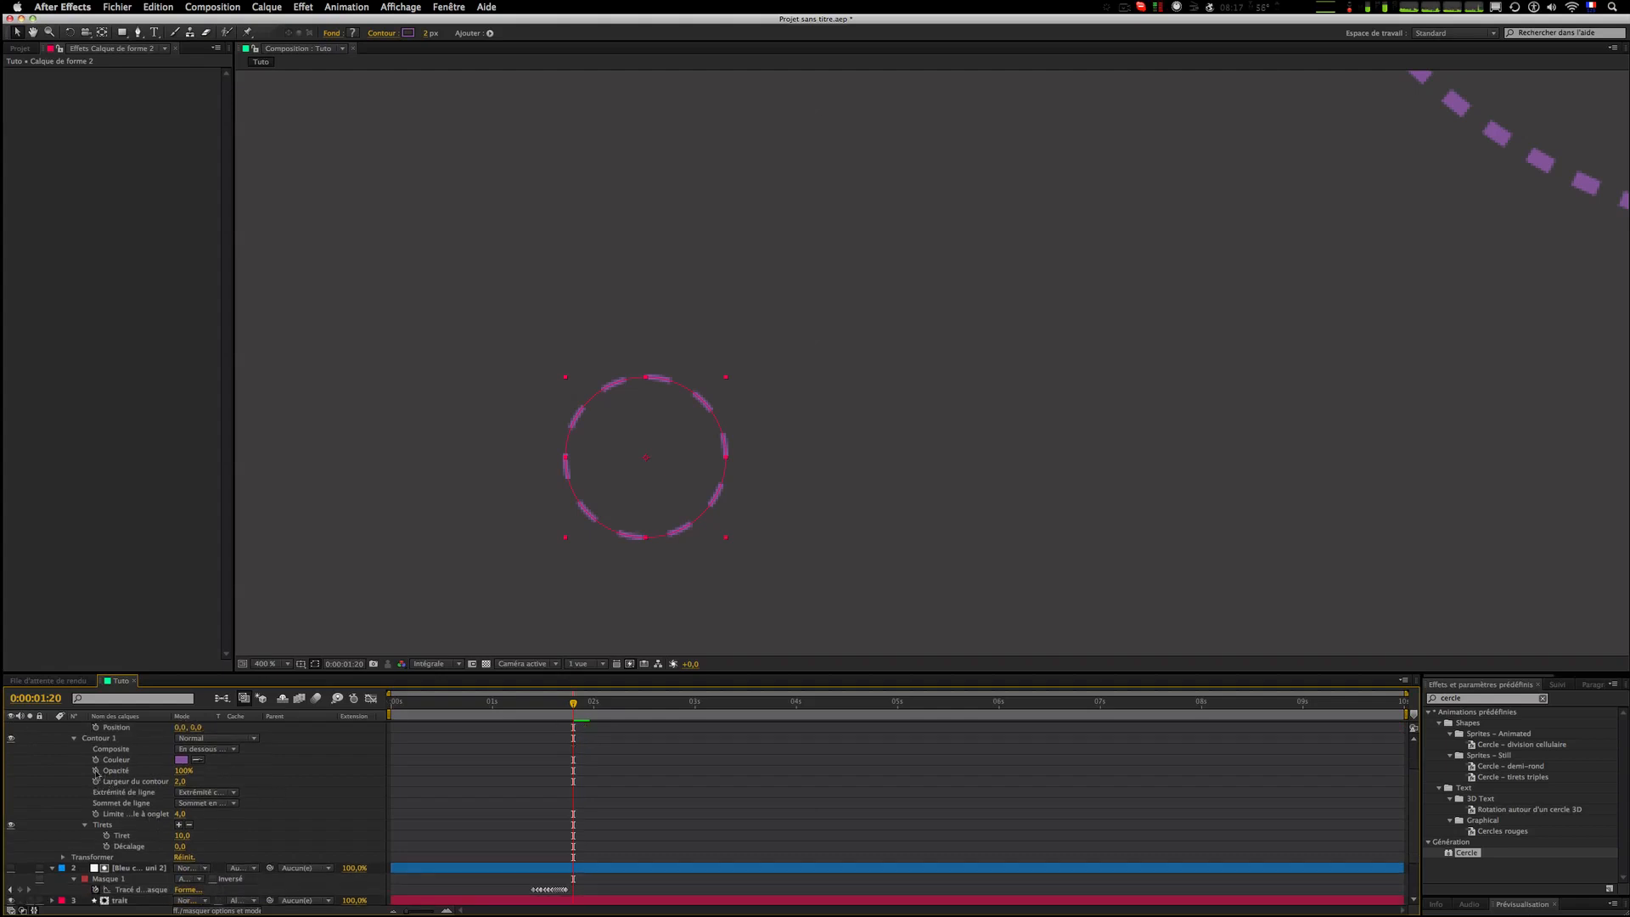
pyautogui.click(95, 770)
pyautogui.press('pagedown')
pyautogui.press('pagedown')
pyautogui.press('pagedown')
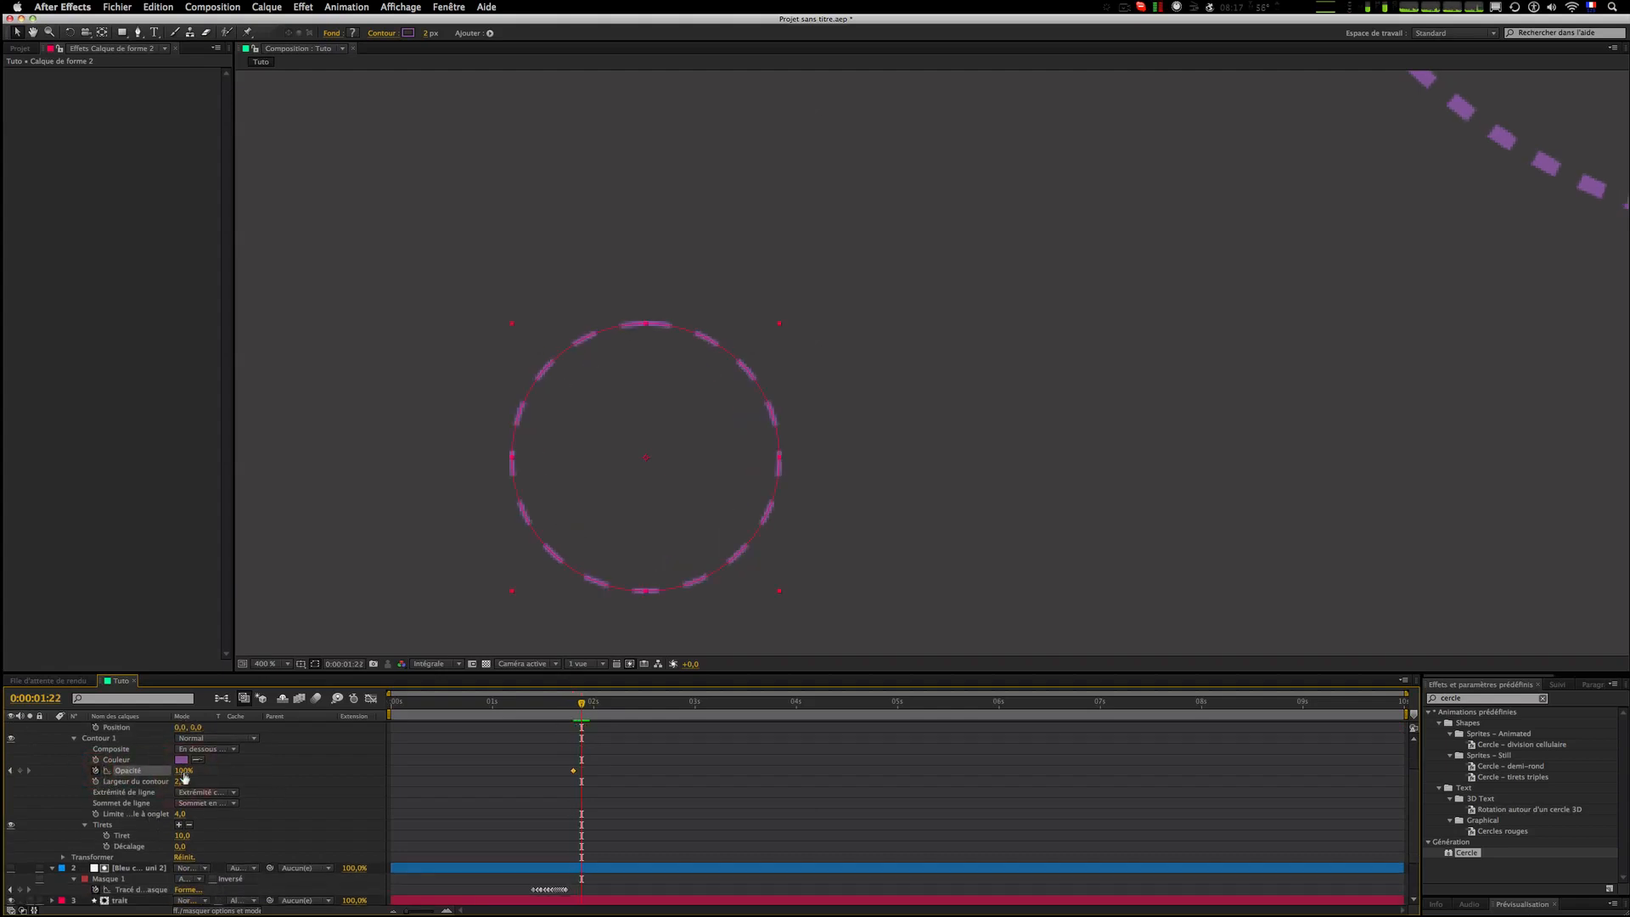
pyautogui.moveTo(184, 775); pyautogui.dragTo(60, 773)
pyautogui.click(513, 775)
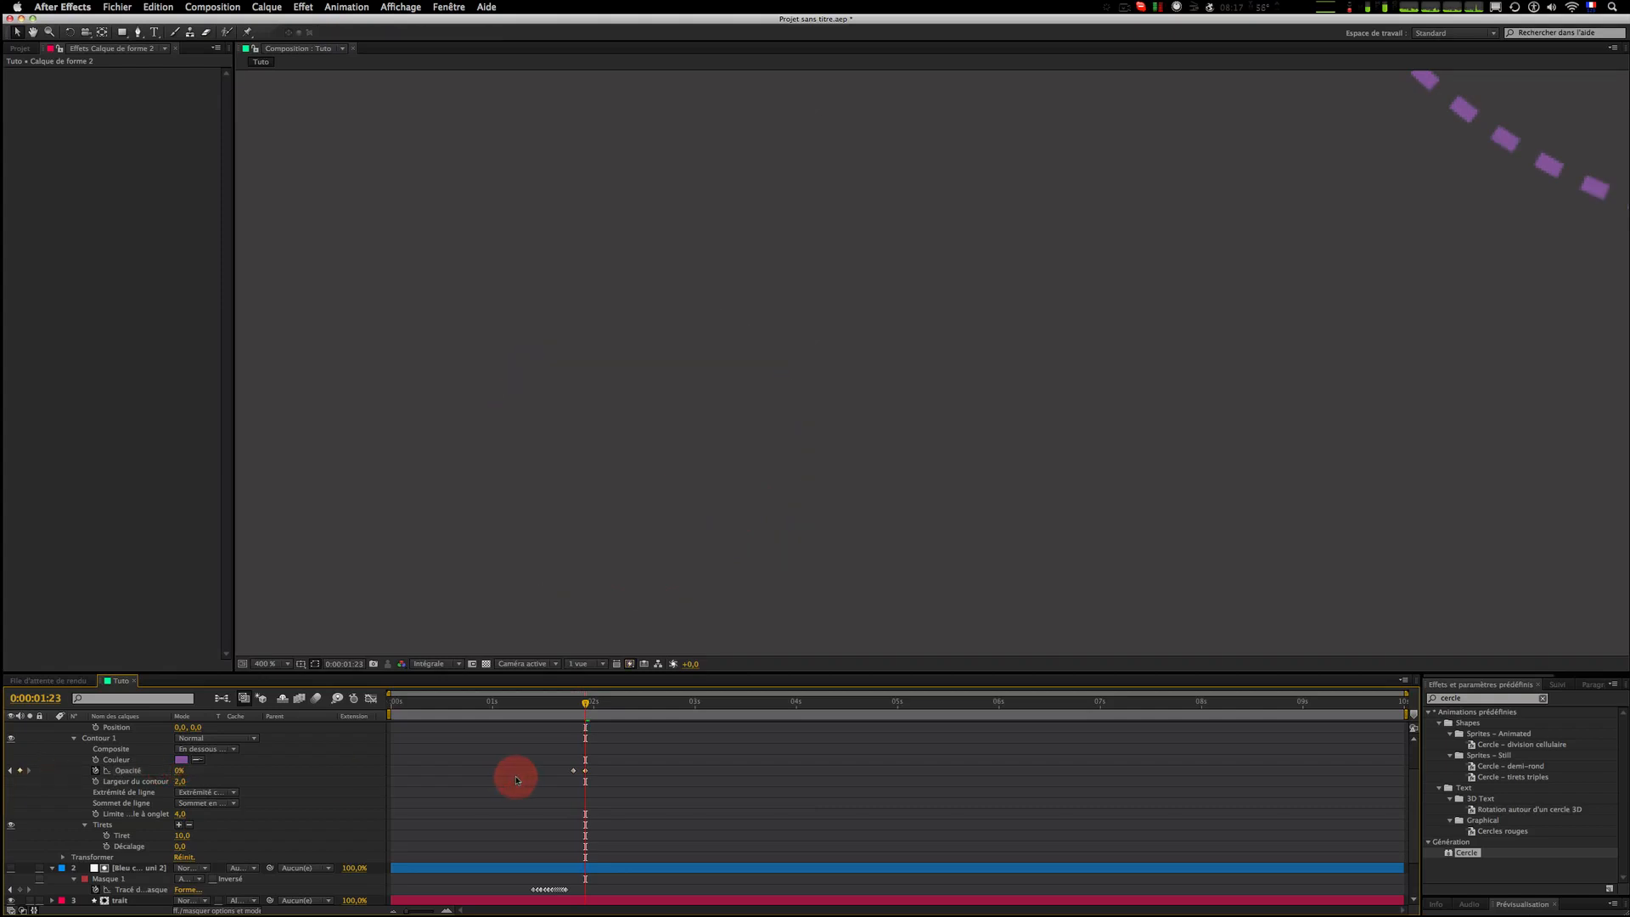
# Step: Keyframe the stroke width growing from 2 to 13 px over three frames
pyautogui.press('pageup')
pyautogui.press('pageup')
pyautogui.press('pageup')
pyautogui.press('pageup')
pyautogui.press('pageup')
pyautogui.press('pageup')
pyautogui.press('pagedown')
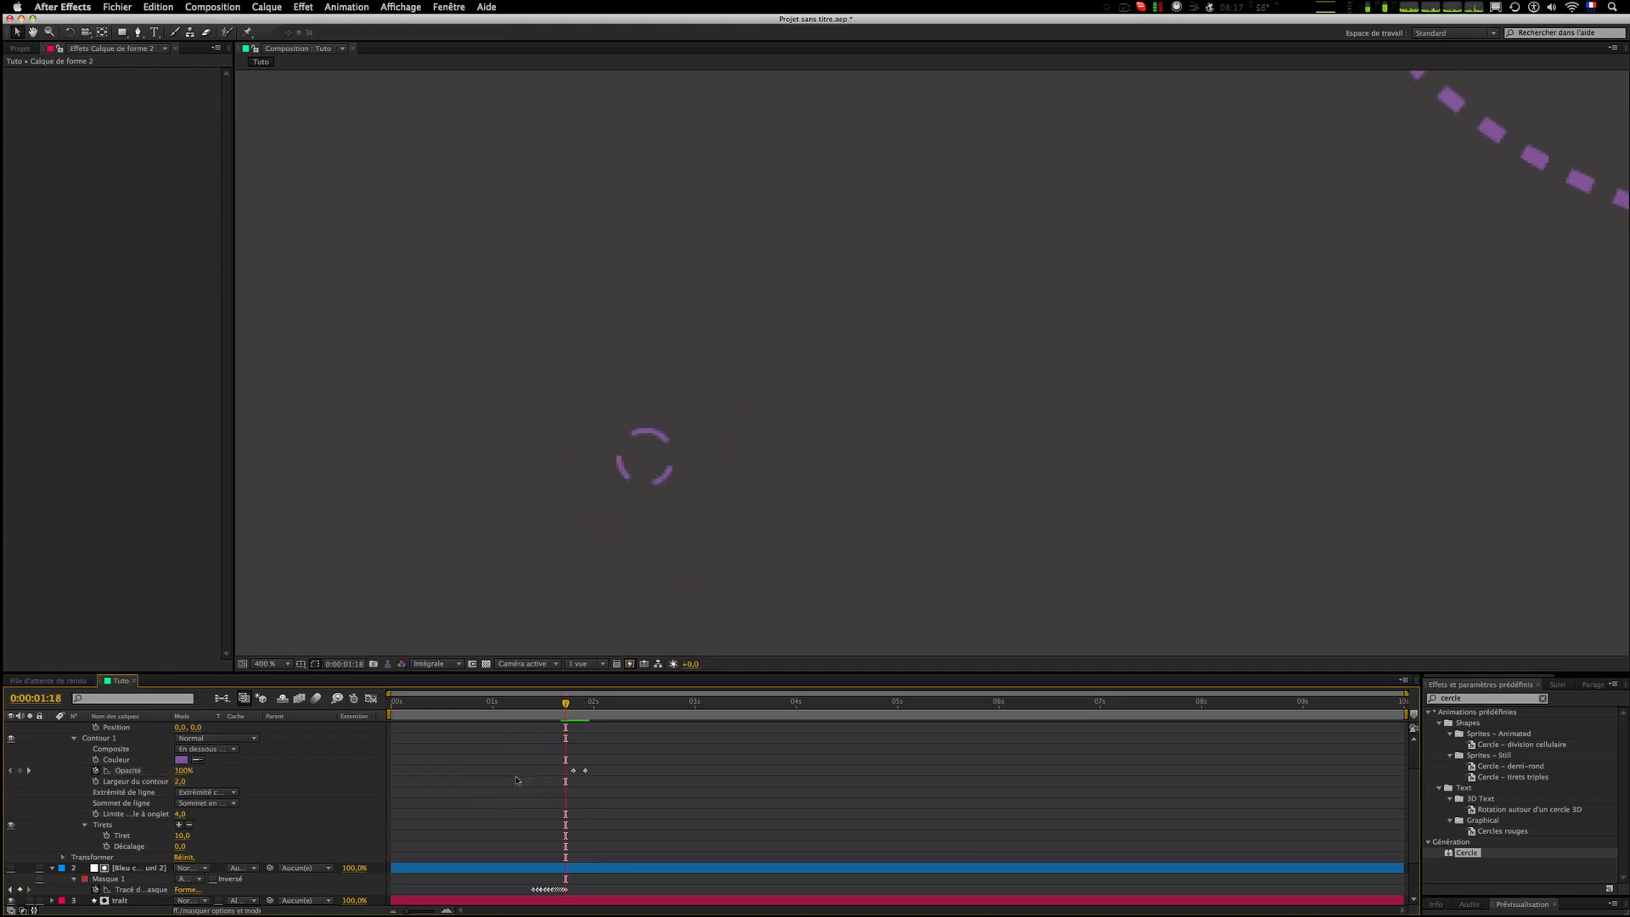
pyautogui.click(96, 781)
pyautogui.click(204, 785)
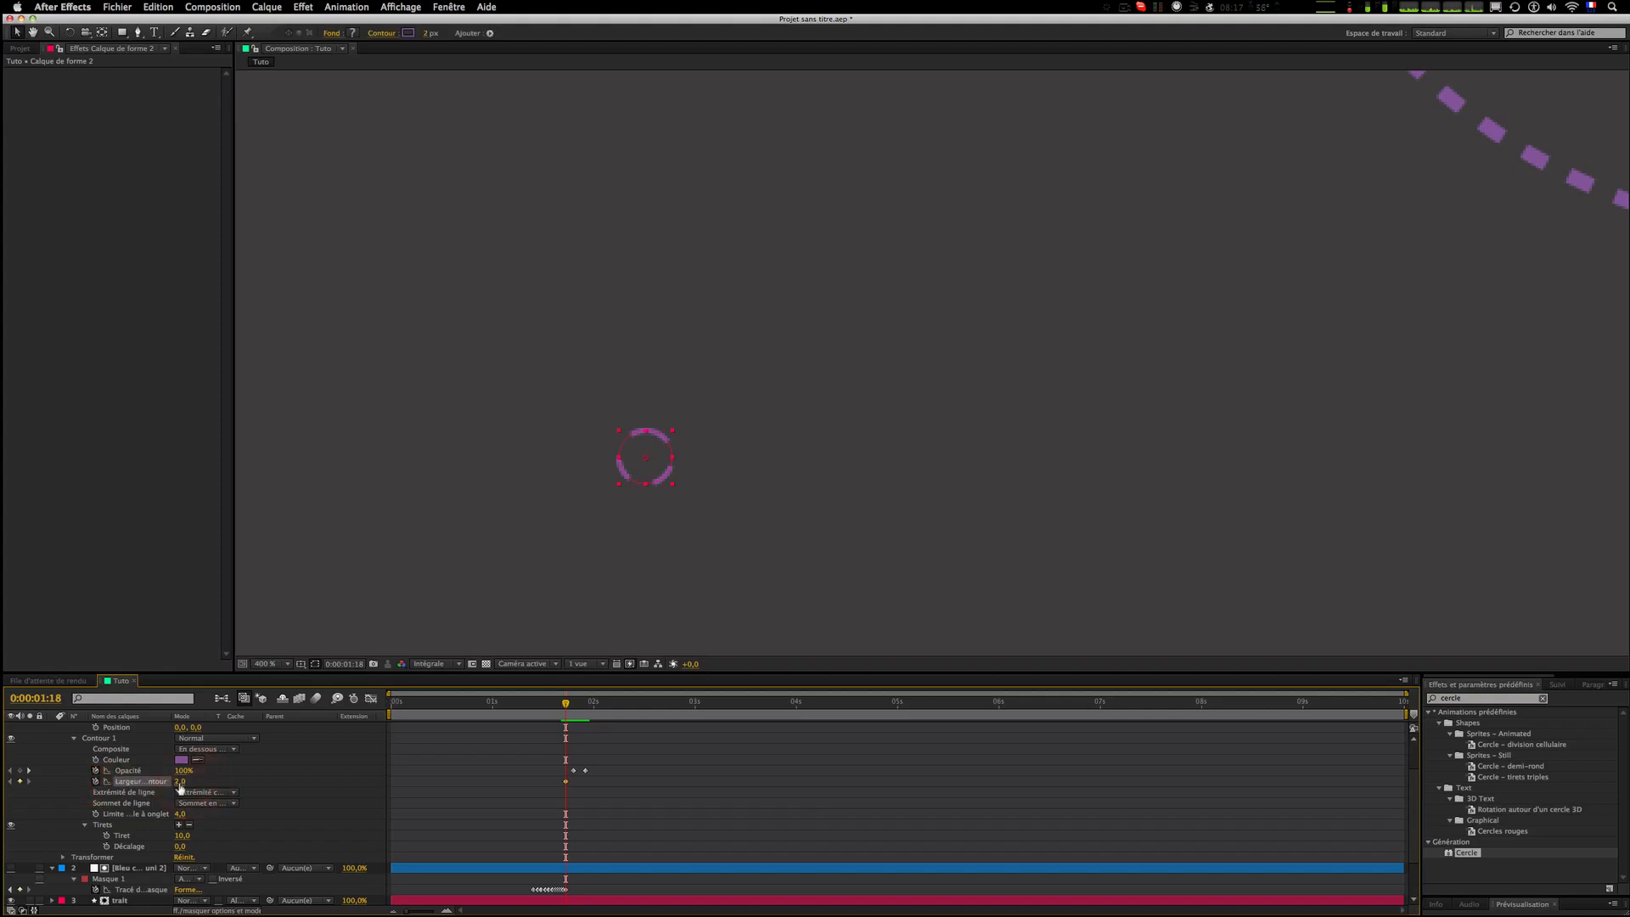
pyautogui.press('pagedown')
pyautogui.press('pagedown')
pyautogui.press('pagedown')
pyautogui.moveTo(180, 787); pyautogui.dragTo(188, 789)
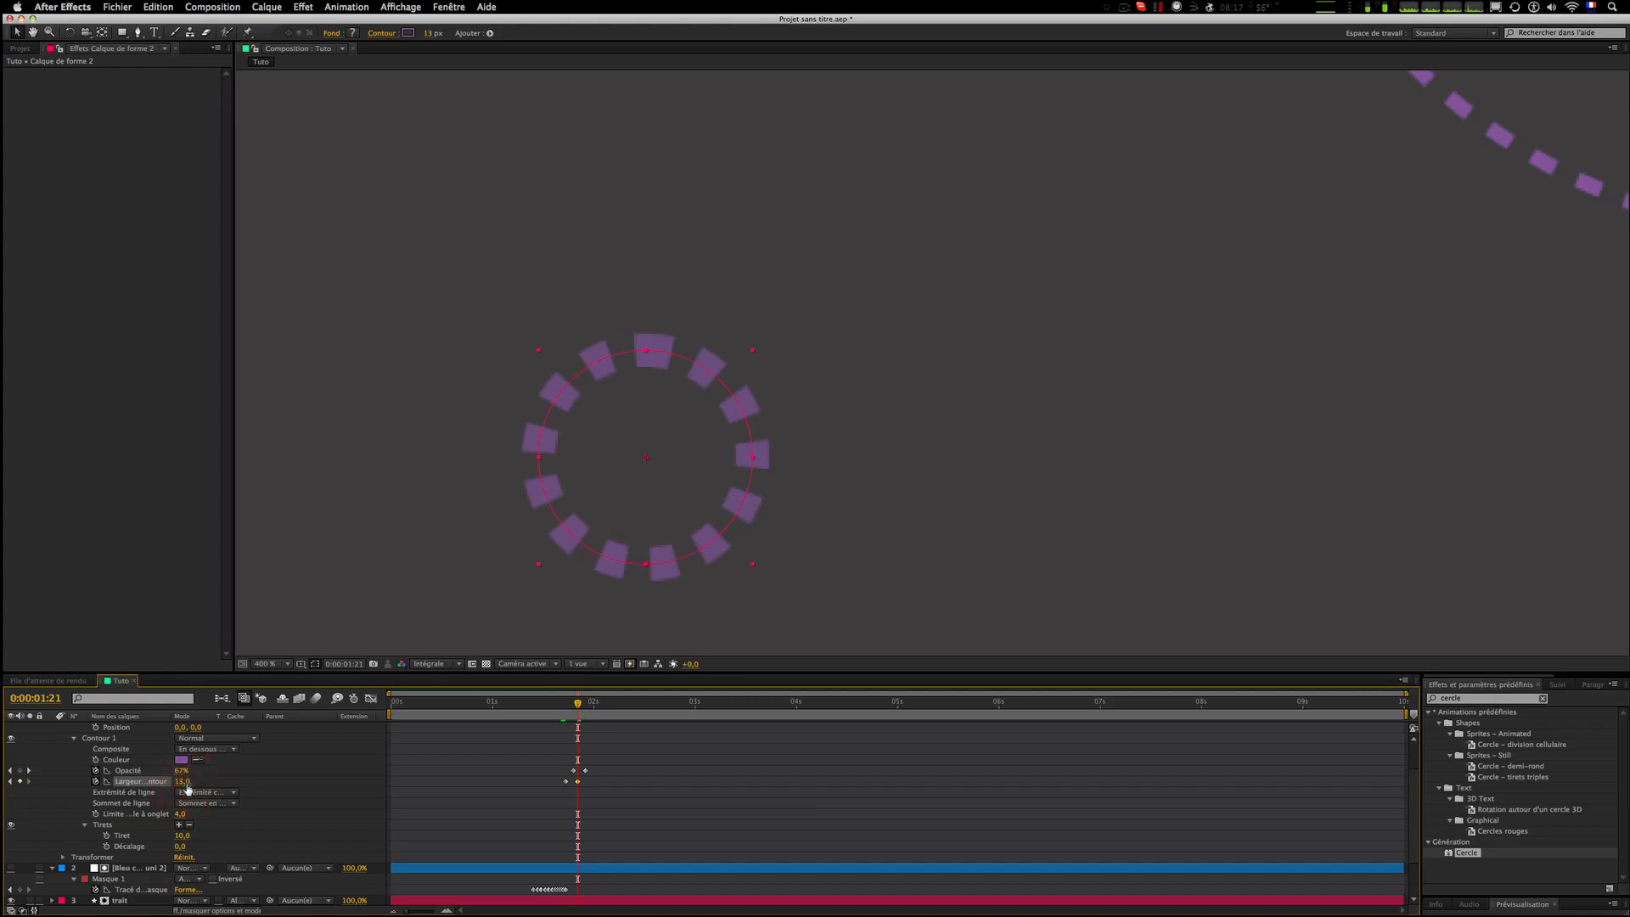
pyautogui.press('pagedown')
pyautogui.press('pagedown')
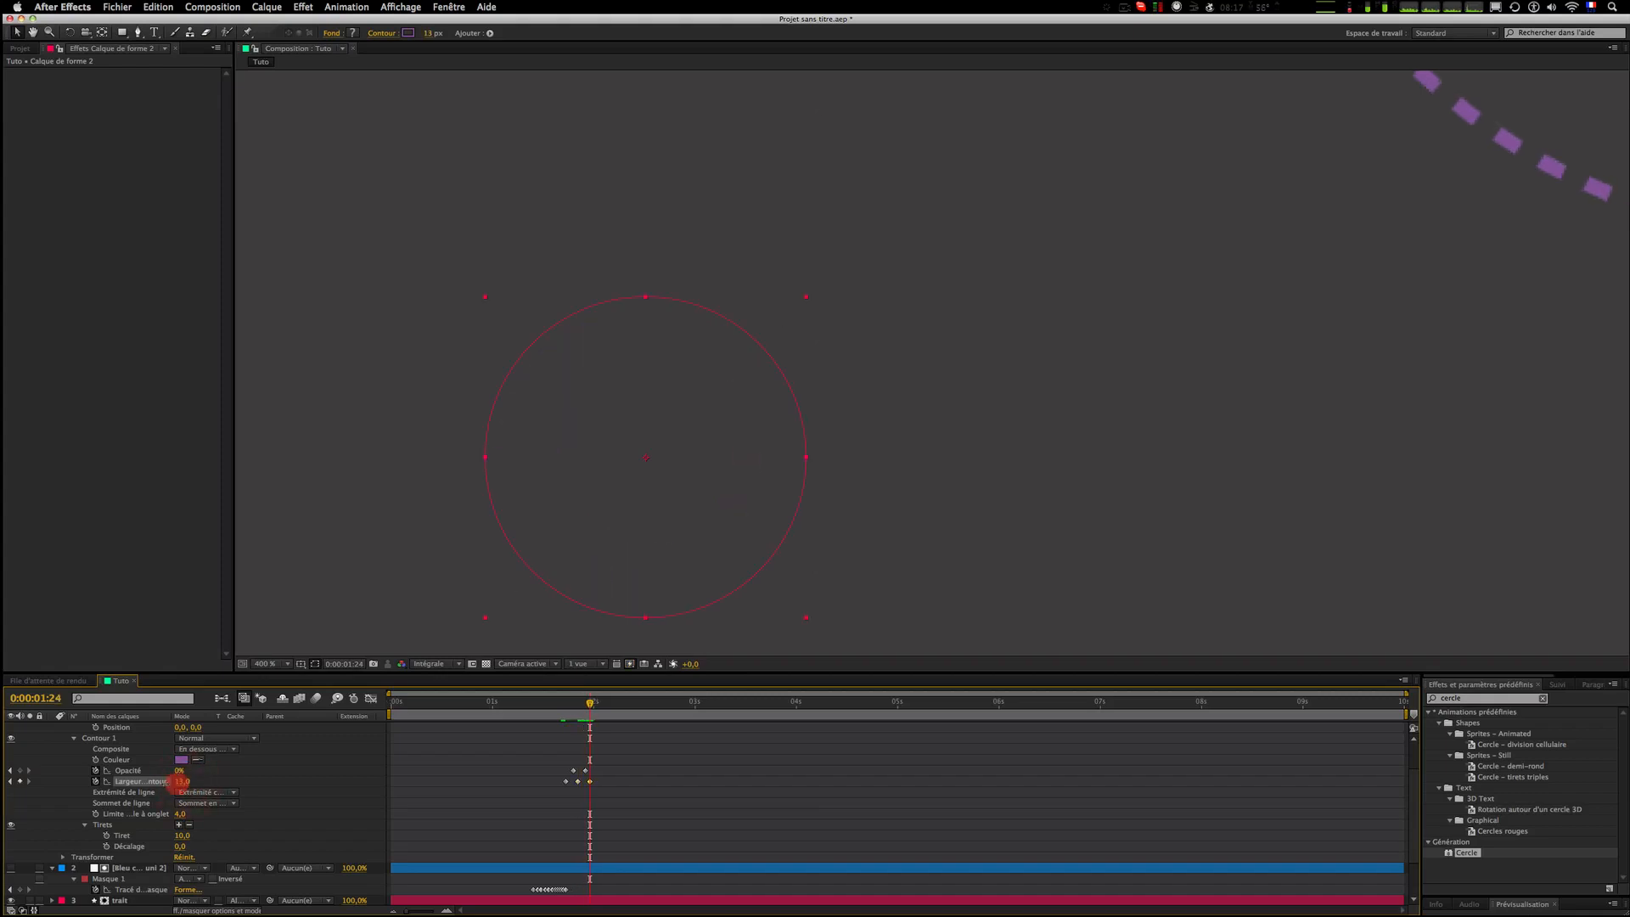
pyautogui.click(442, 810)
# Step: Preview the dashed circle burst animation from around 0:00:01:15
pyautogui.click(553, 705)
pyautogui.press('space')
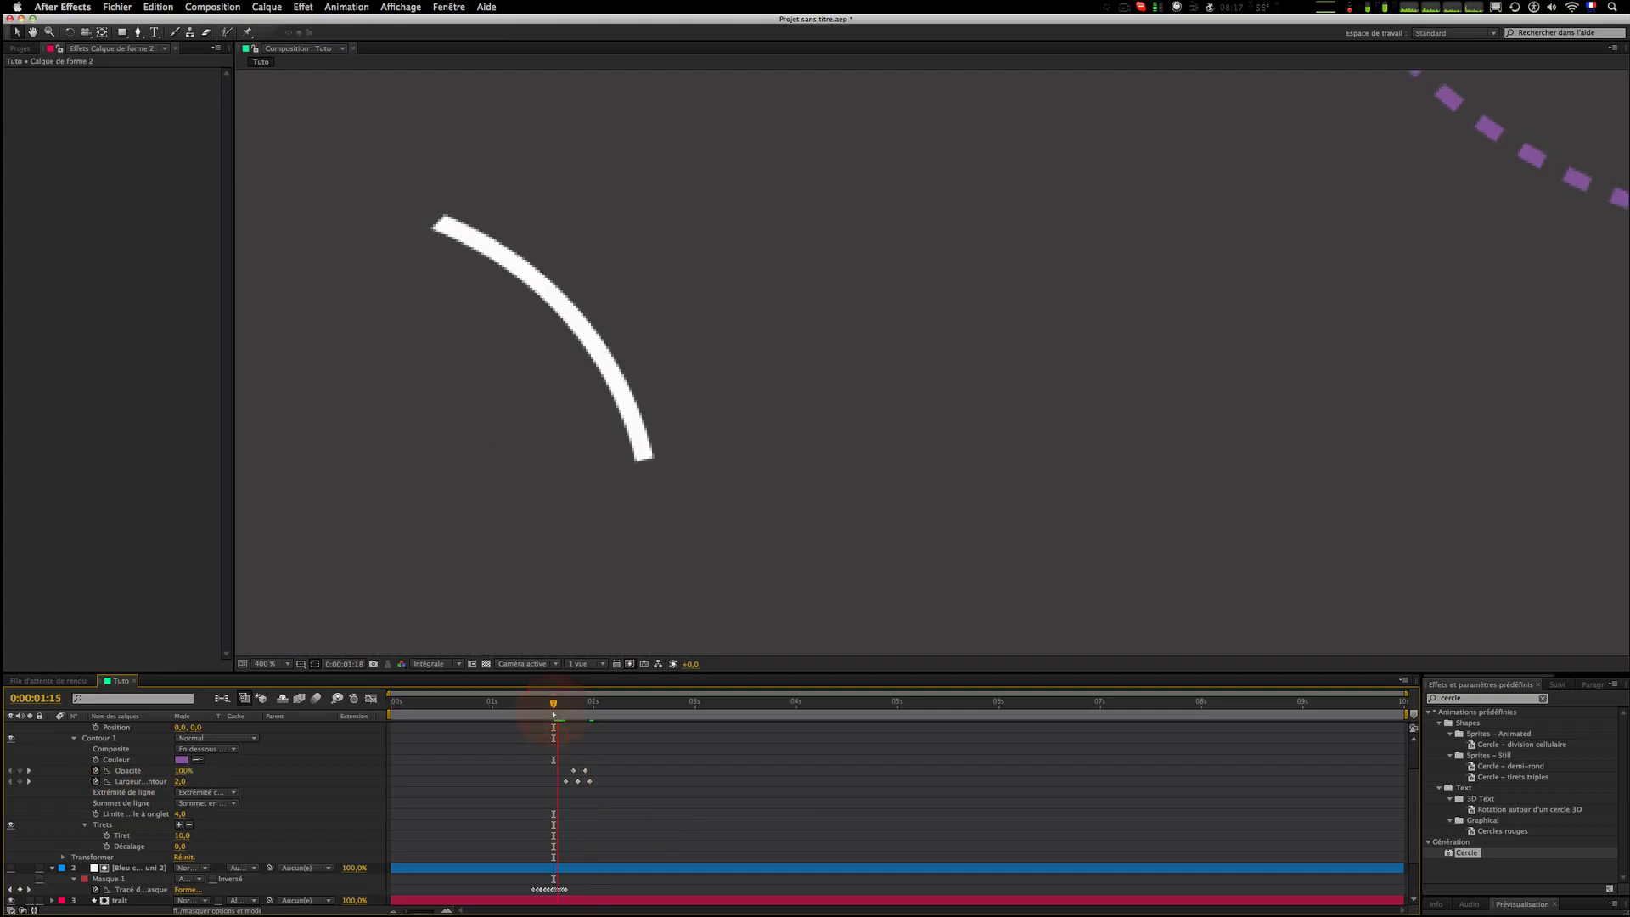
pyautogui.press('space')
pyautogui.scroll(-2, 684, 502)
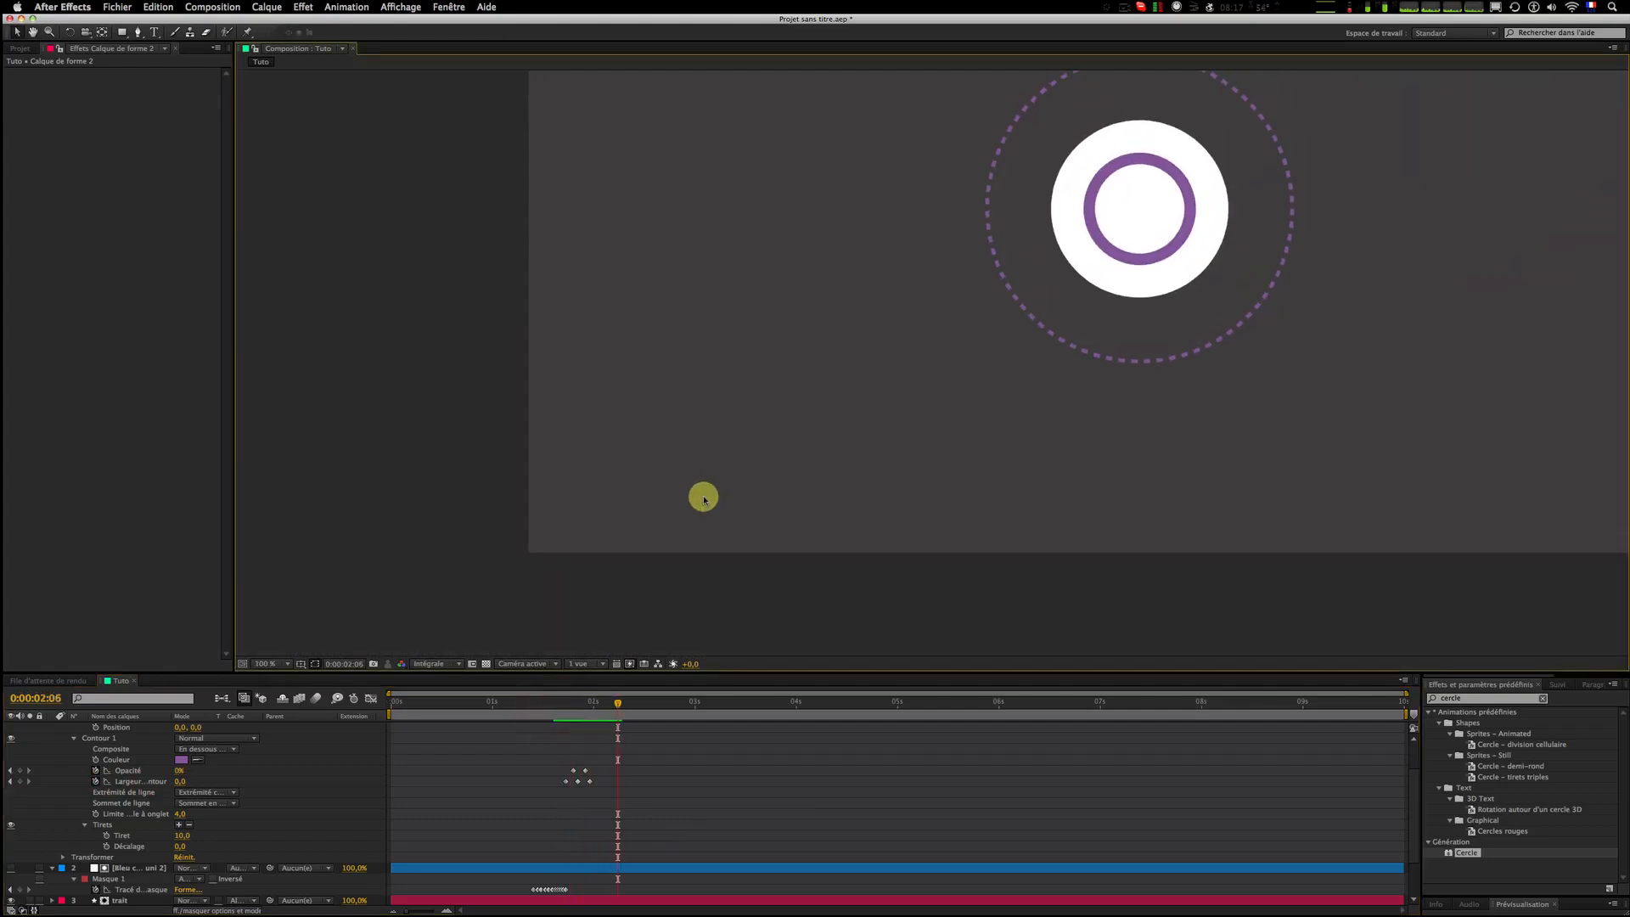
pyautogui.scroll(-2, 702, 495)
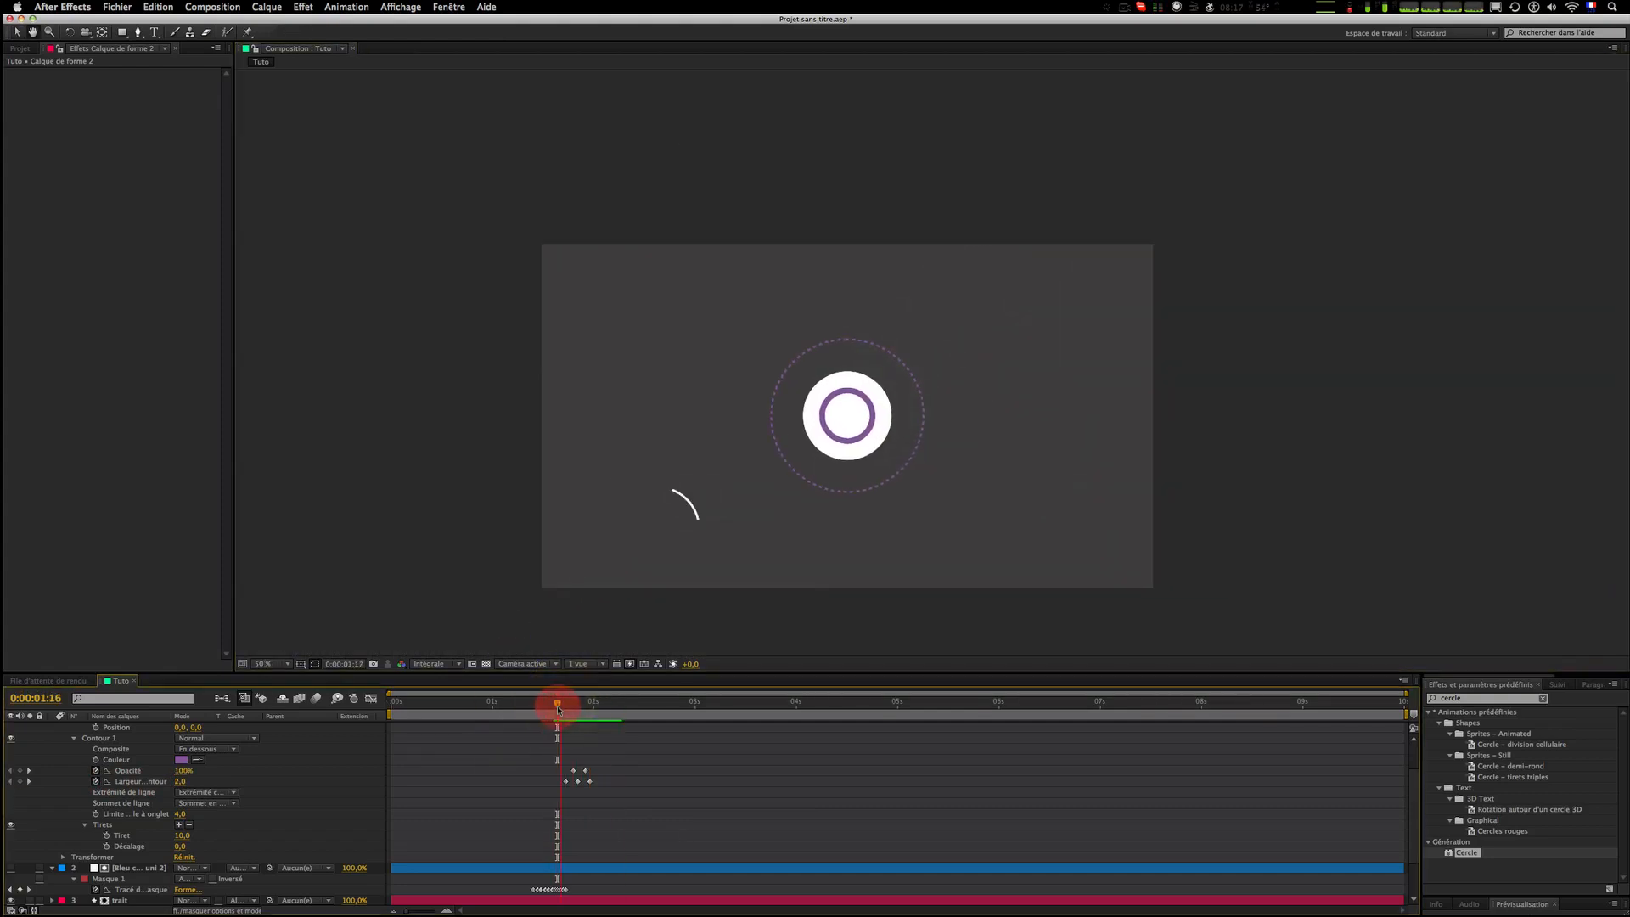
pyautogui.click(558, 708)
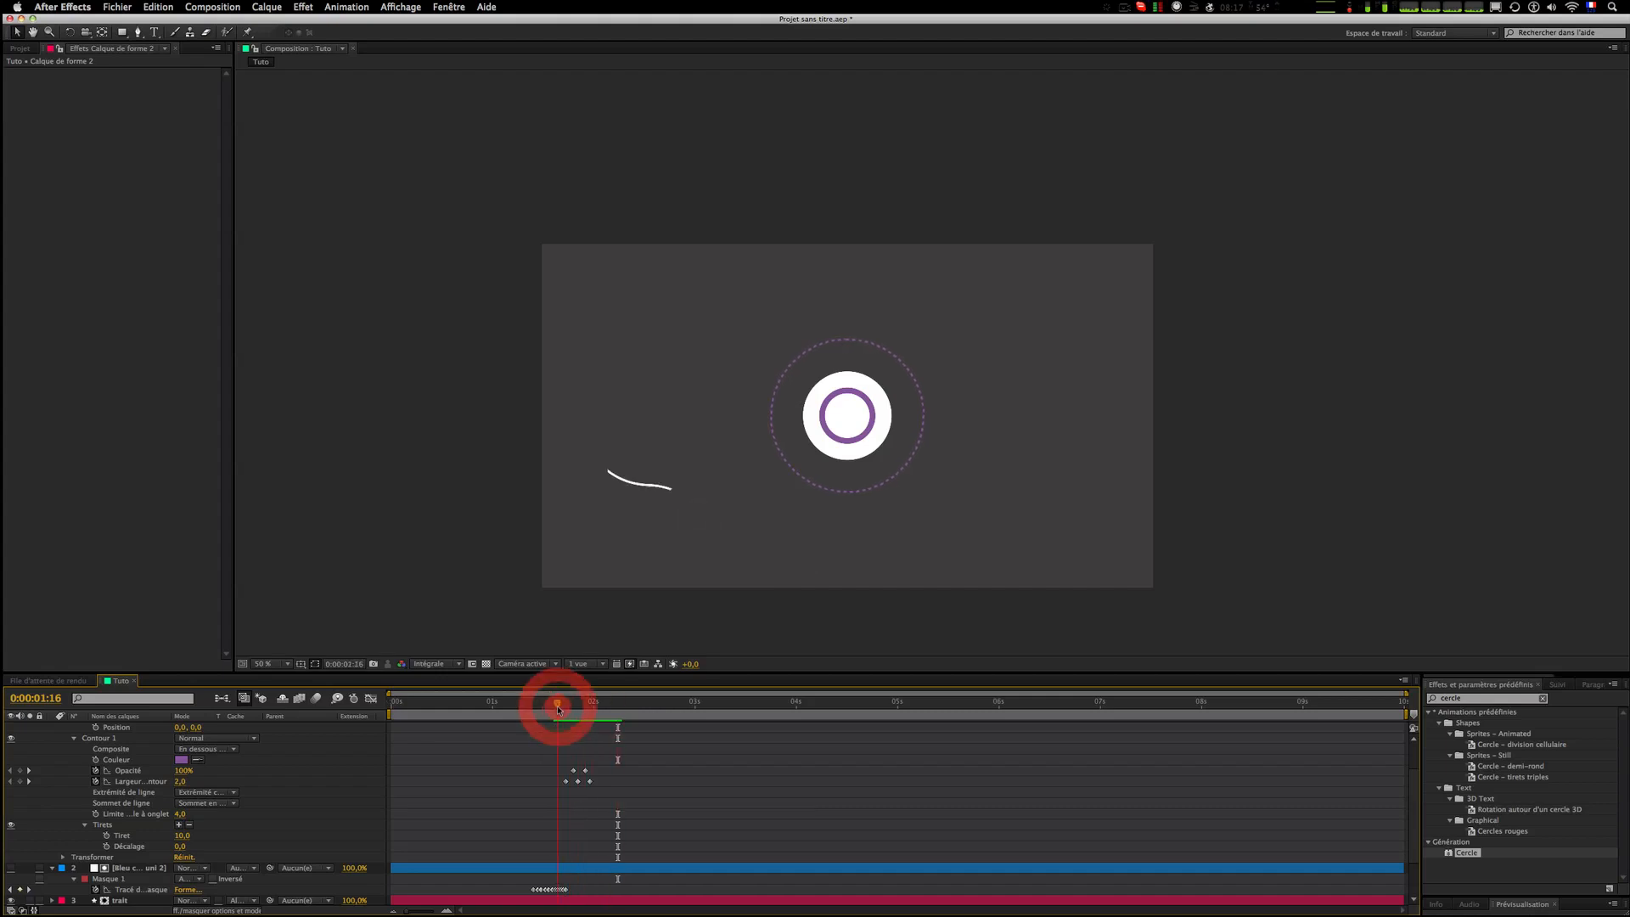
pyautogui.click(507, 704)
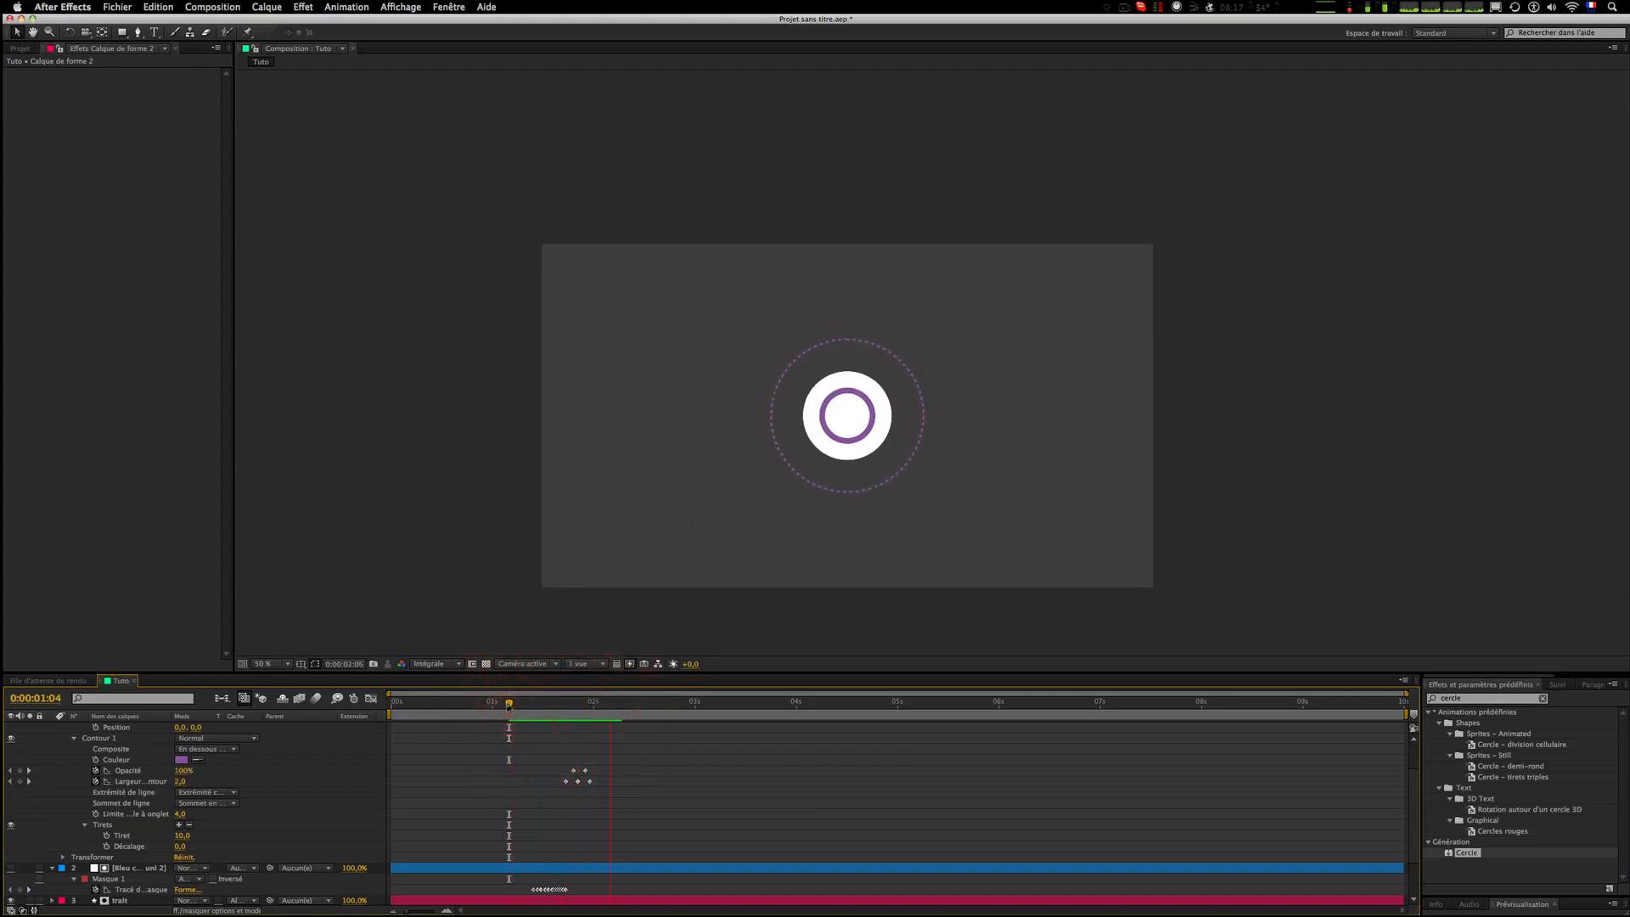
pyautogui.click(508, 704)
pyautogui.press('space')
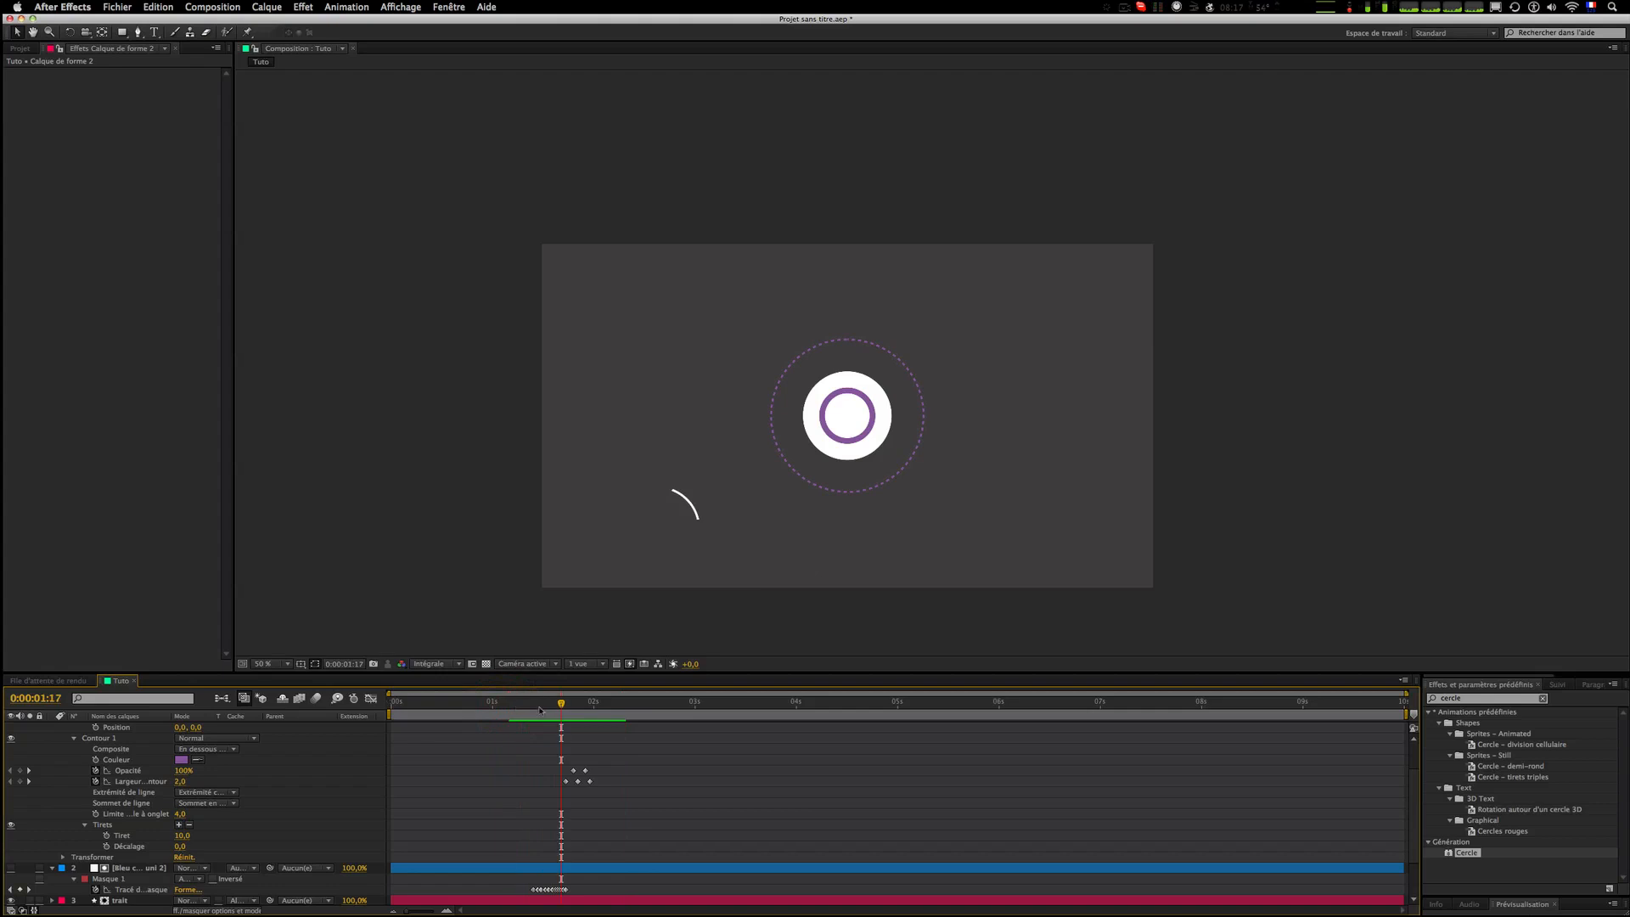
# Step: Shift the opacity and stroke width keyframes later in time and preview the result
pyautogui.moveTo(541, 750)
pyautogui.mouseDown()
pyautogui.moveTo(629, 798)
pyautogui.moveTo(608, 777)
pyautogui.moveTo(676, 783)
pyautogui.mouseUp()
pyautogui.click(592, 781)
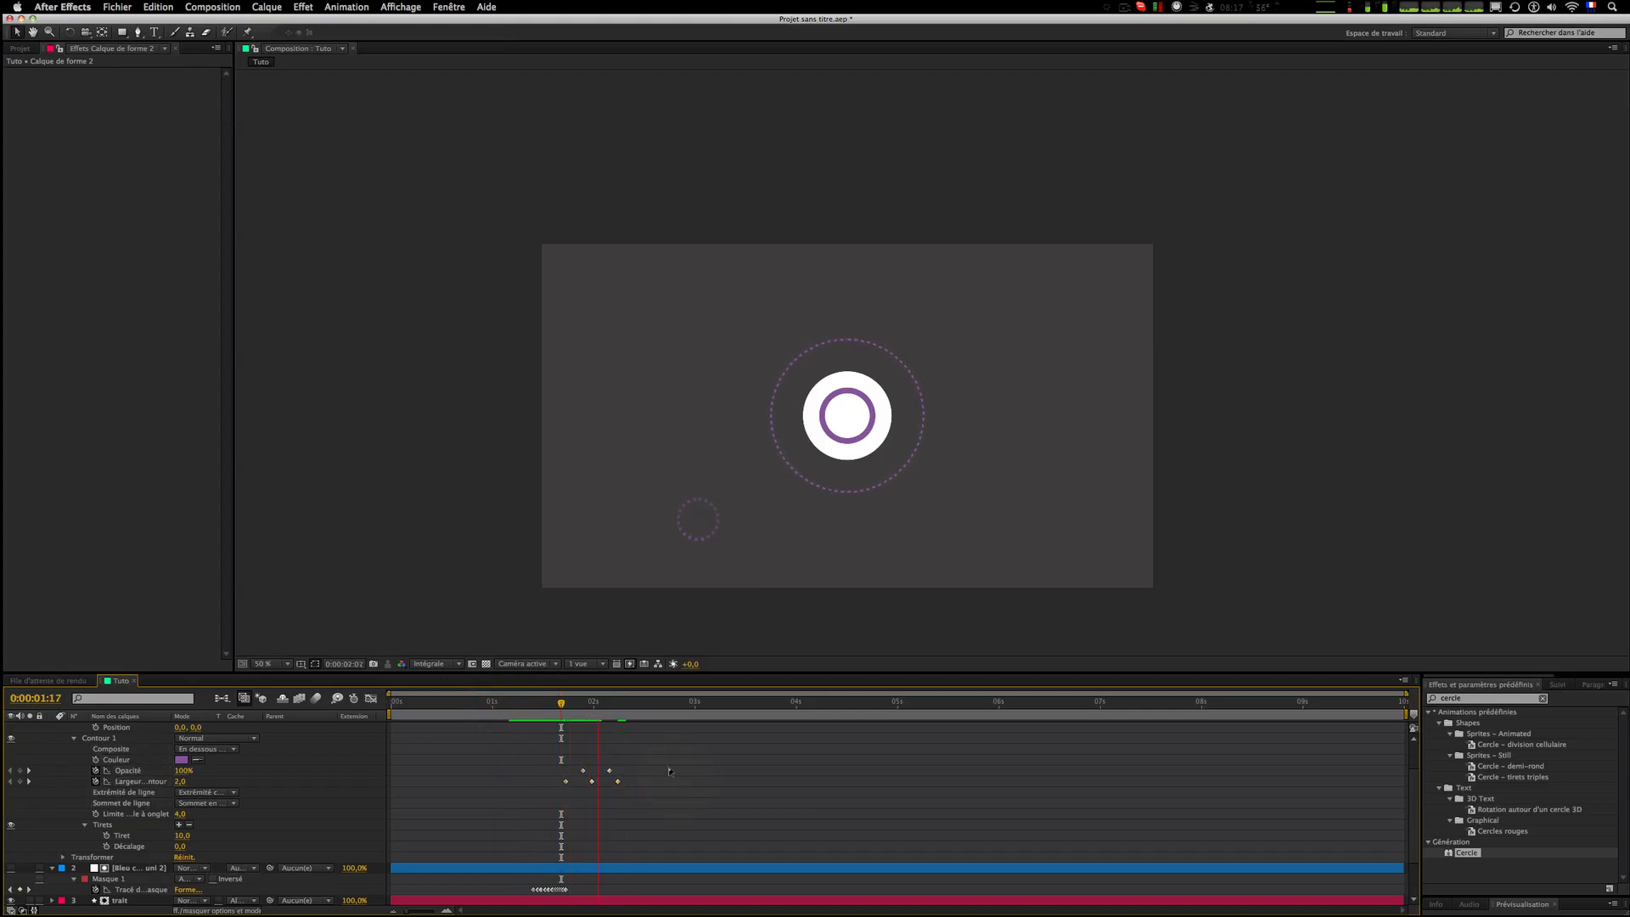
pyautogui.click(565, 718)
pyautogui.click(538, 718)
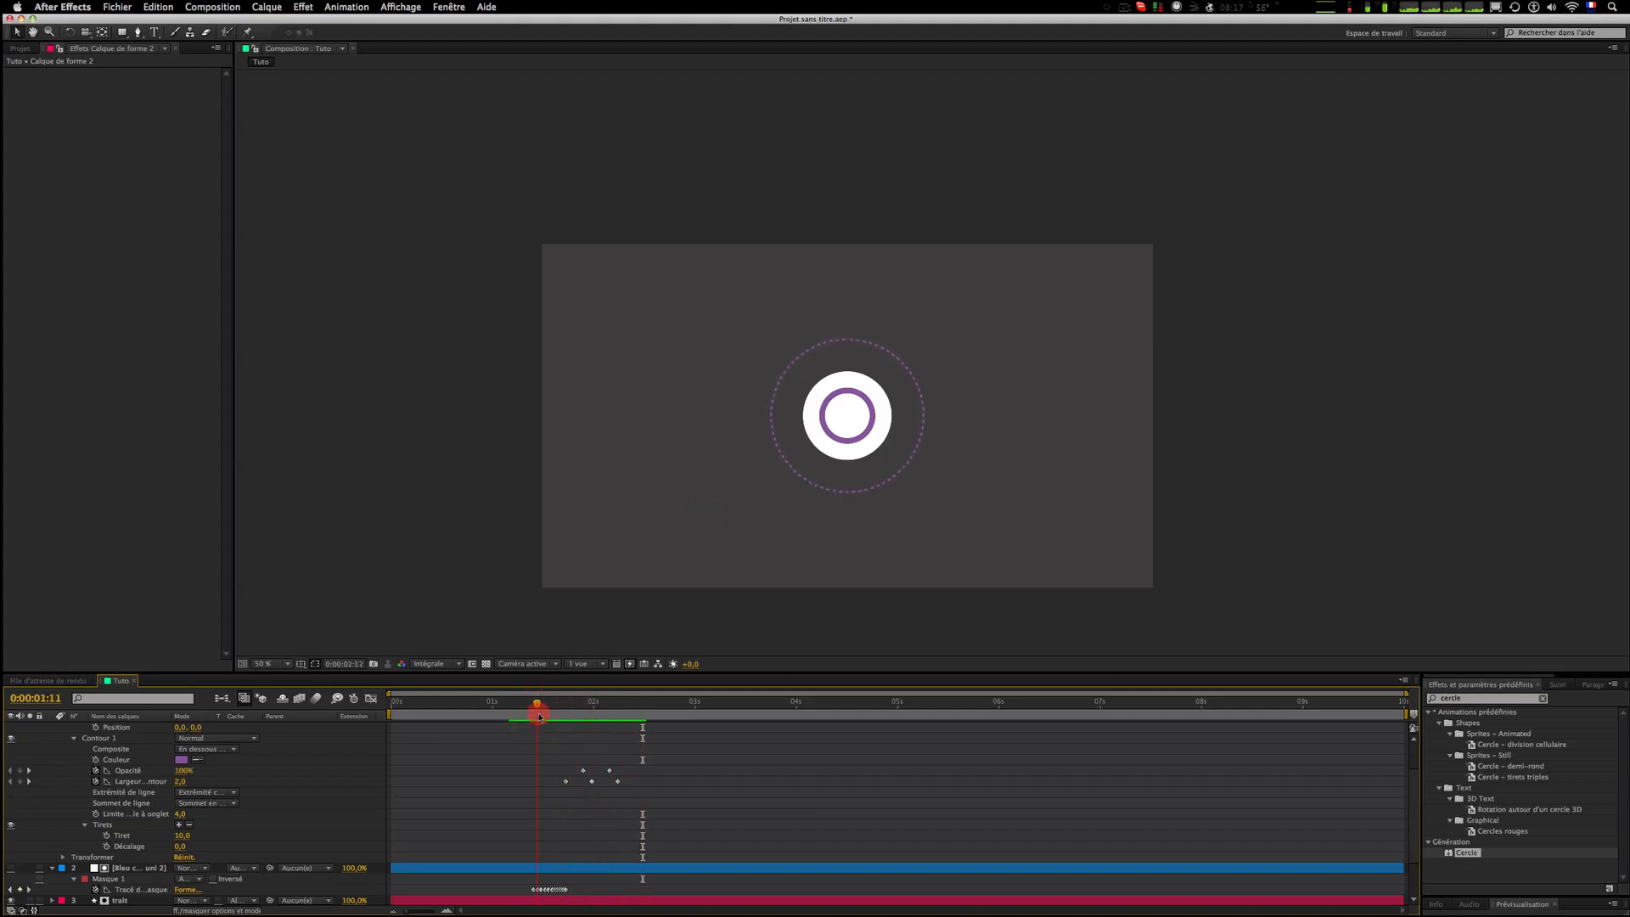
pyautogui.press('space')
pyautogui.click(603, 710)
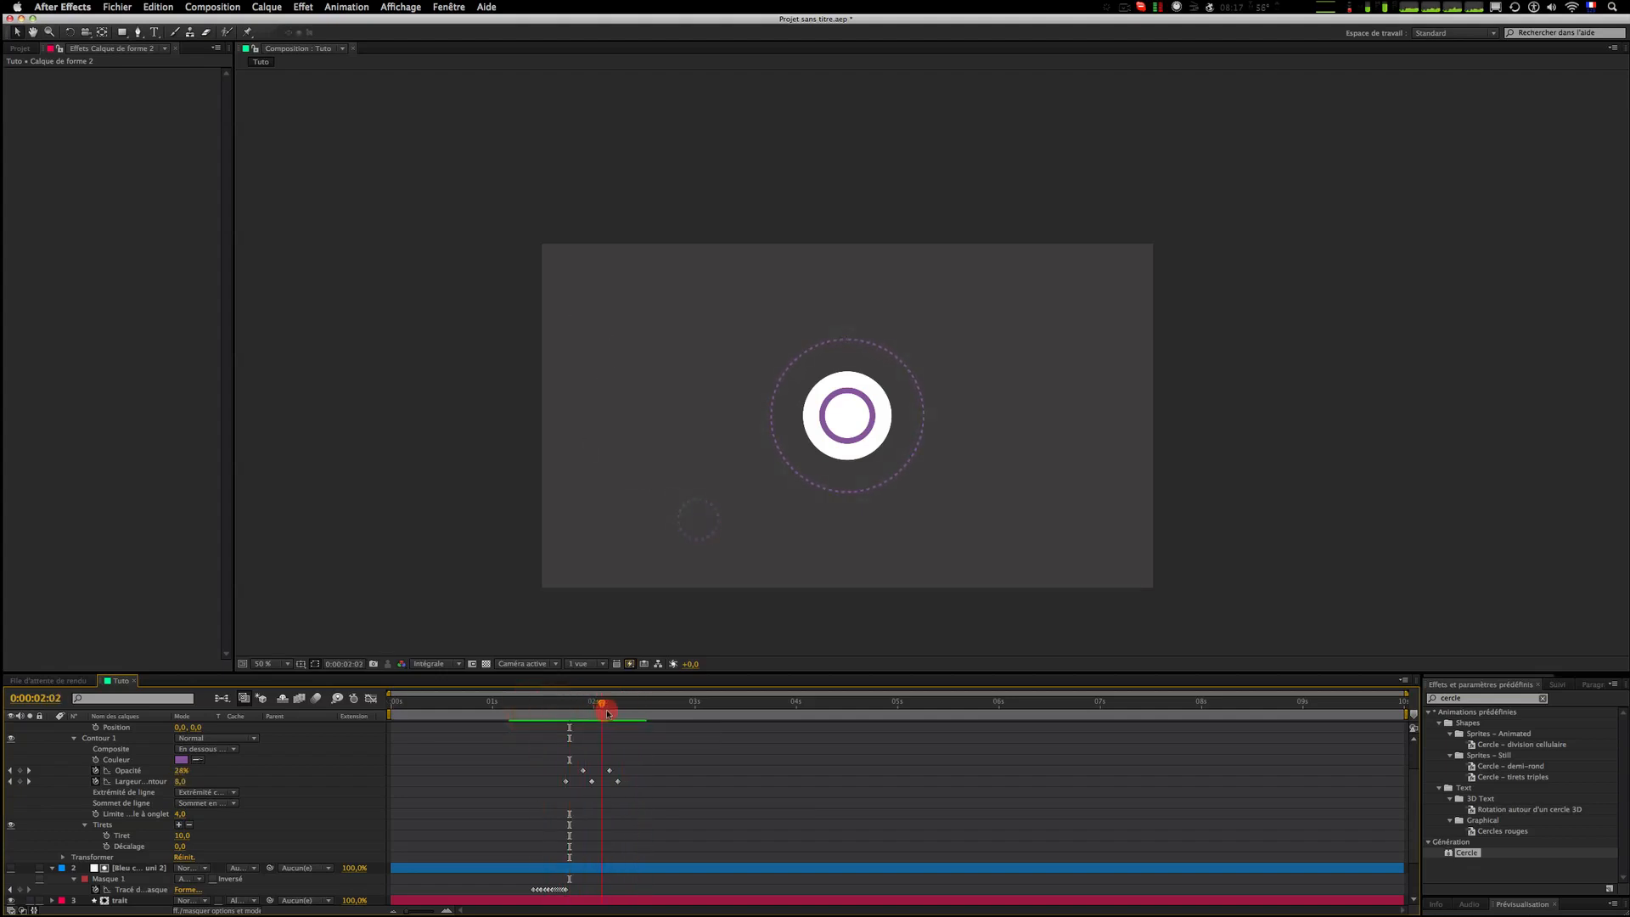
# Step: Extend the ellipse's size animation to end later at a larger size of about 260, then preview it
pyautogui.scroll(3, 162, 754)
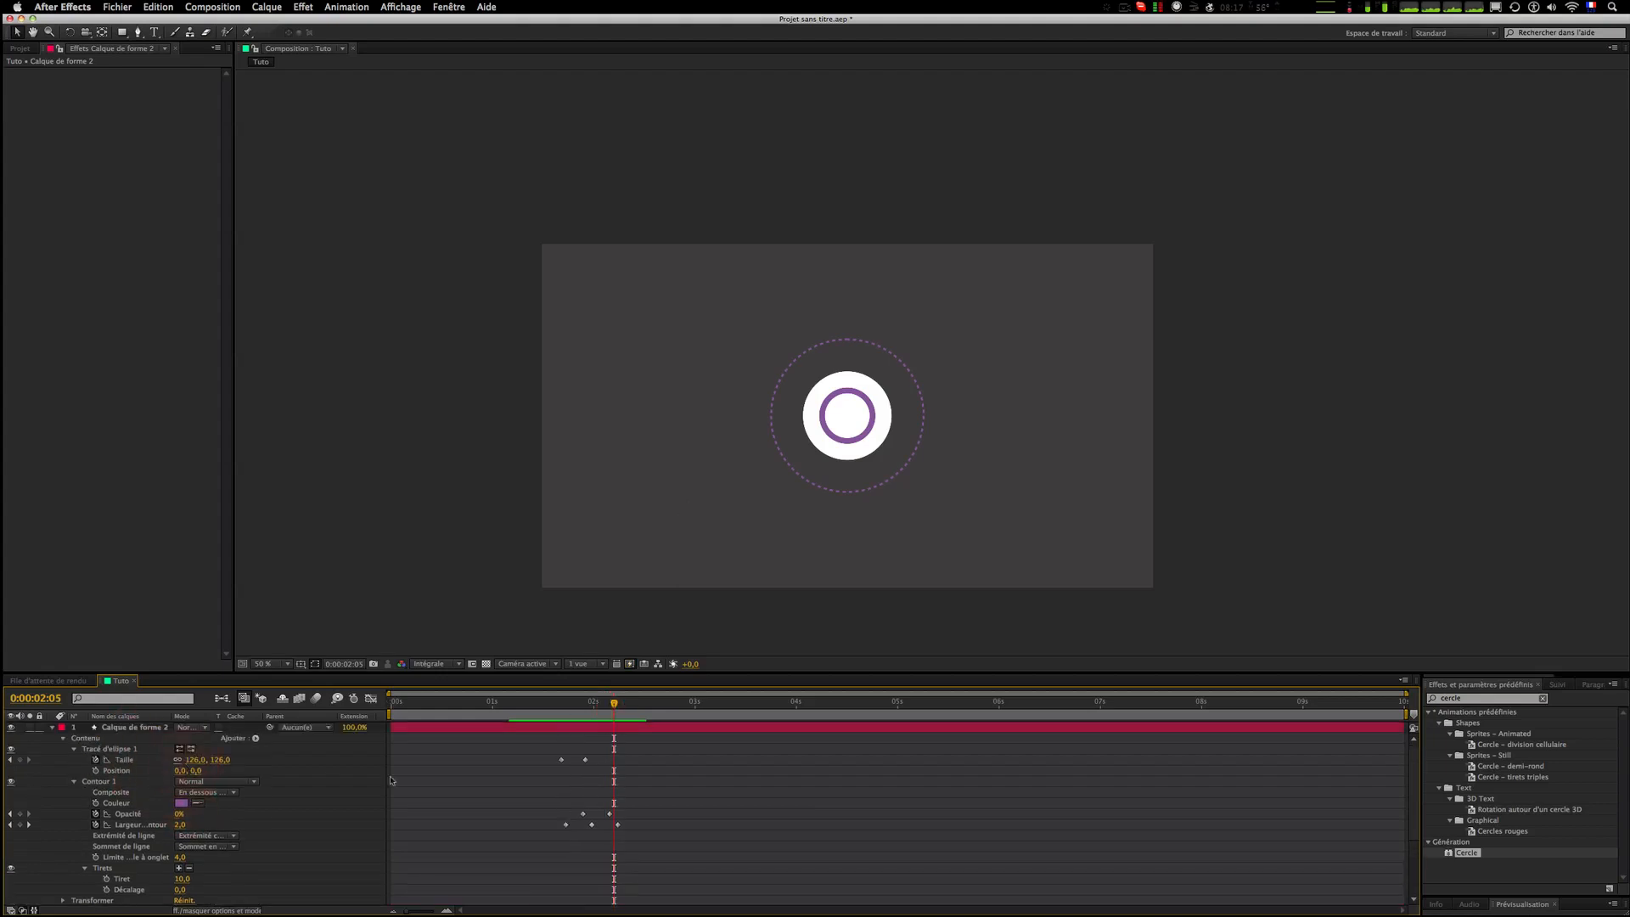
pyautogui.click(587, 759)
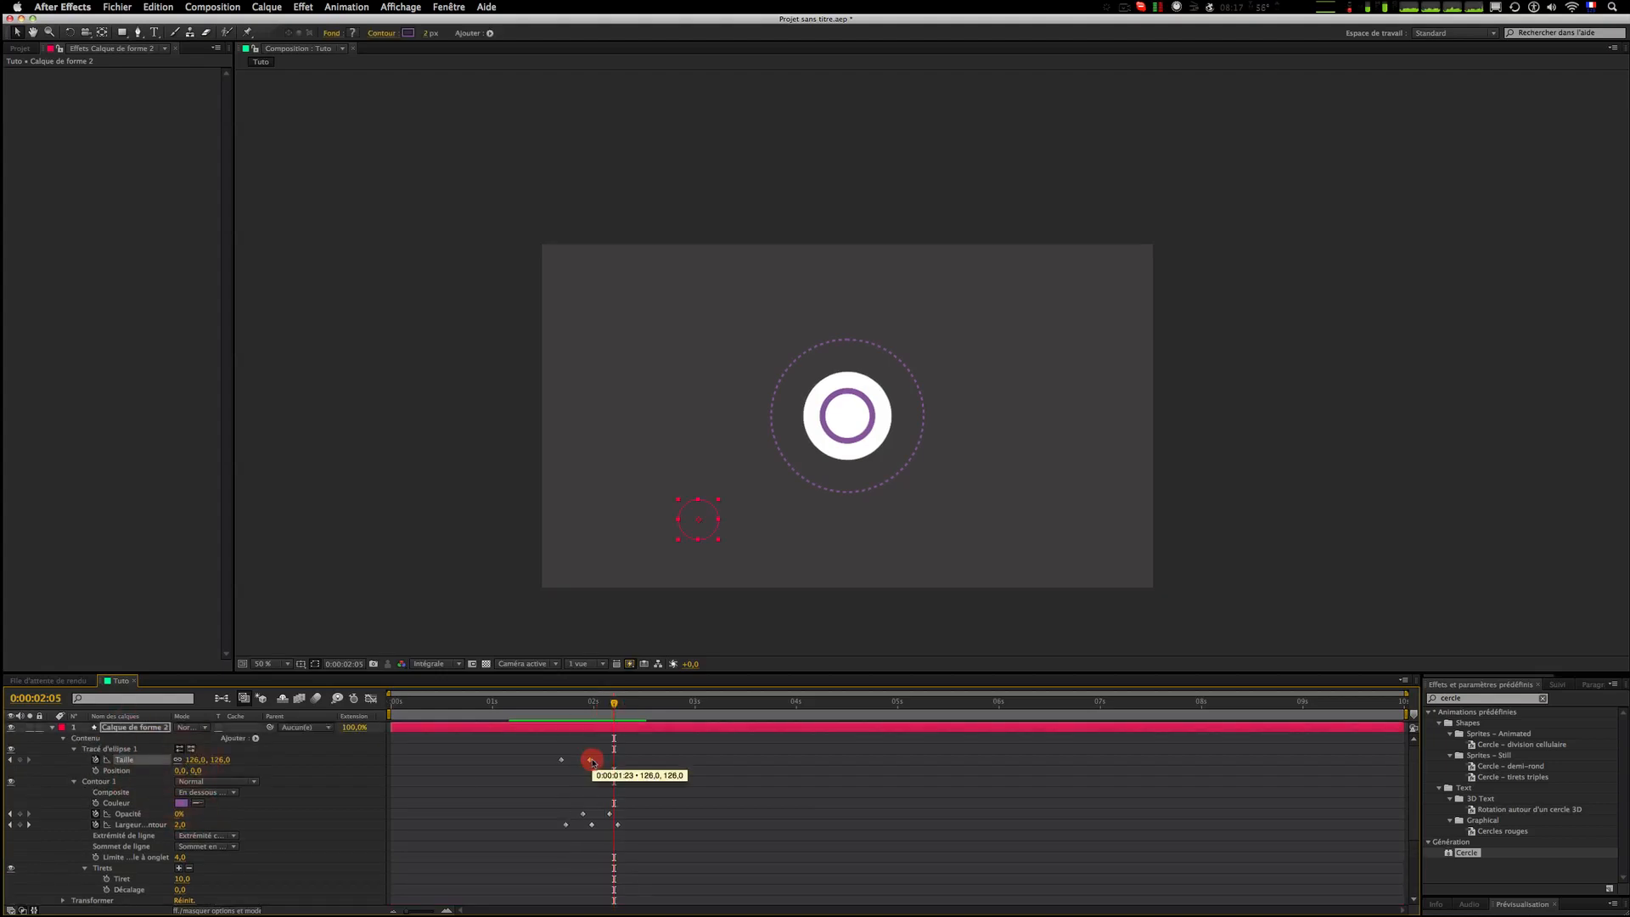
pyautogui.moveTo(226, 761); pyautogui.dragTo(636, 762)
pyautogui.click(576, 735)
pyautogui.click(536, 707)
pyautogui.press('space')
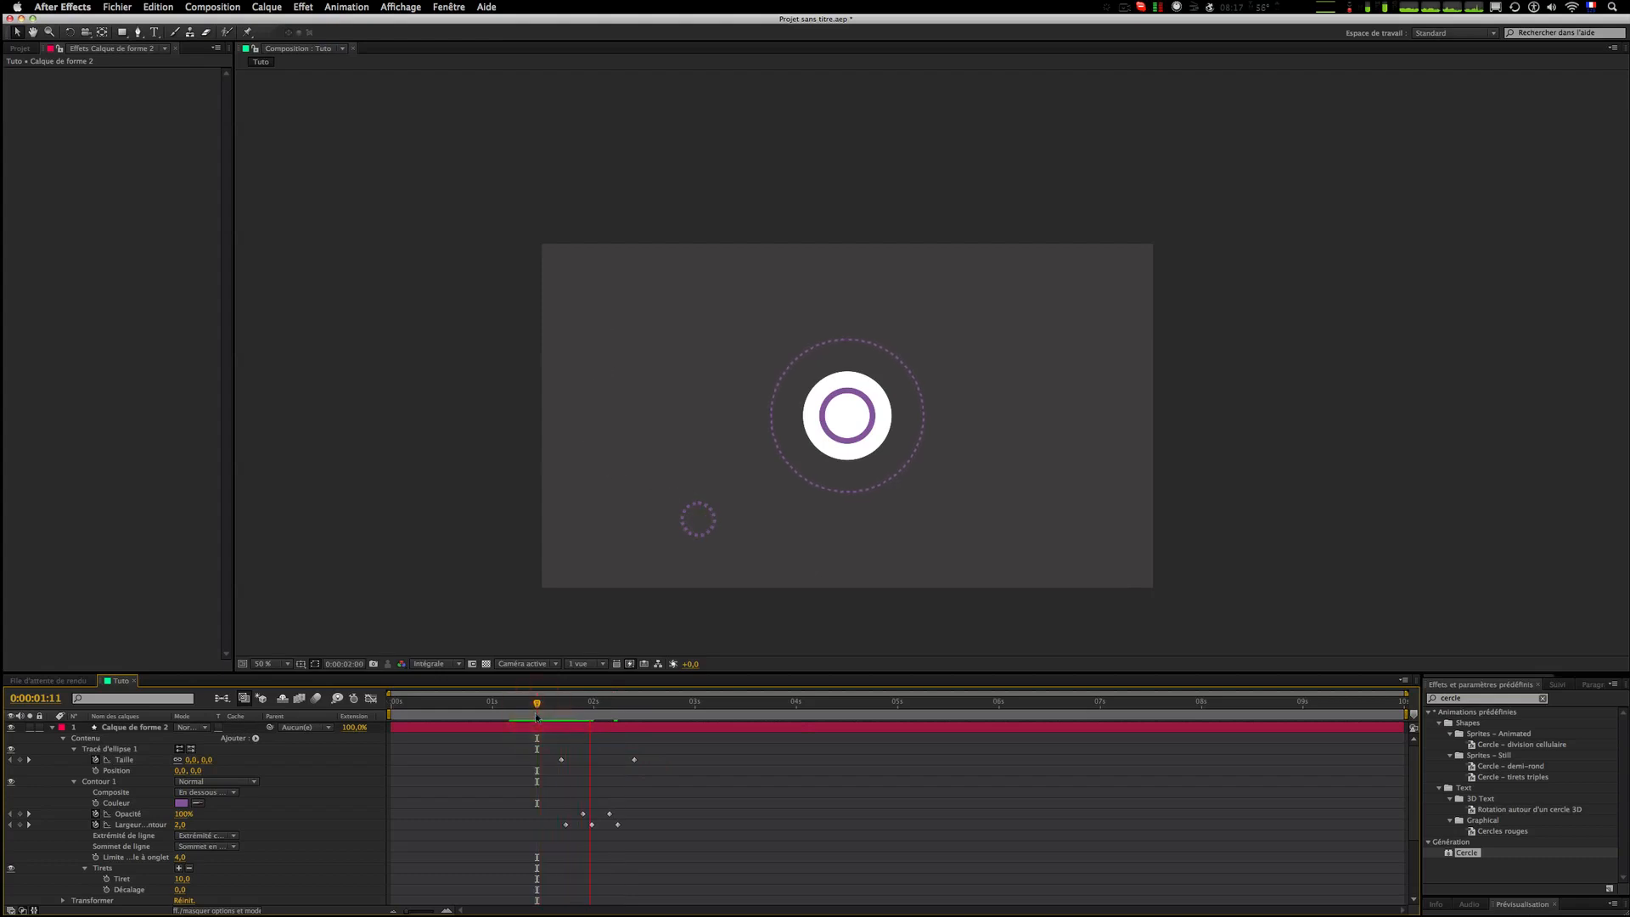
# Step: Preview the circle burst animation repeatedly from around 0:00:01:11
pyautogui.click(537, 717)
pyautogui.click(536, 717)
pyautogui.press('space')
pyautogui.press('space')
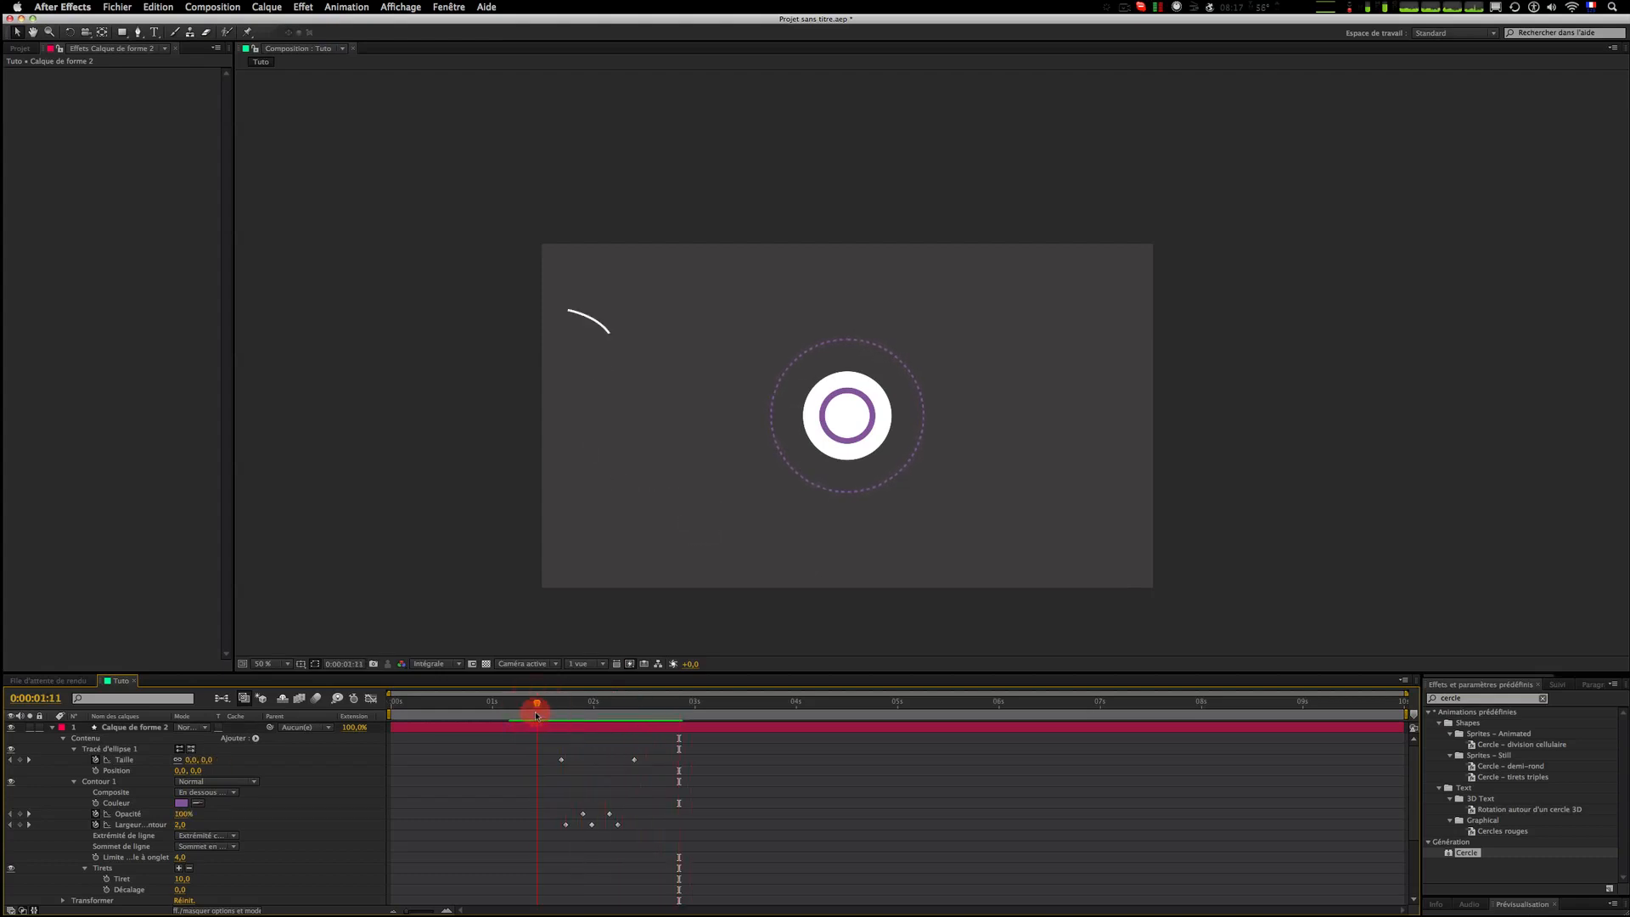
pyautogui.click(516, 738)
pyautogui.click(512, 703)
pyautogui.click(513, 719)
pyautogui.press('space')
pyautogui.click(1119, 5)
pyautogui.click(1023, 280)
pyautogui.click(117, 7)
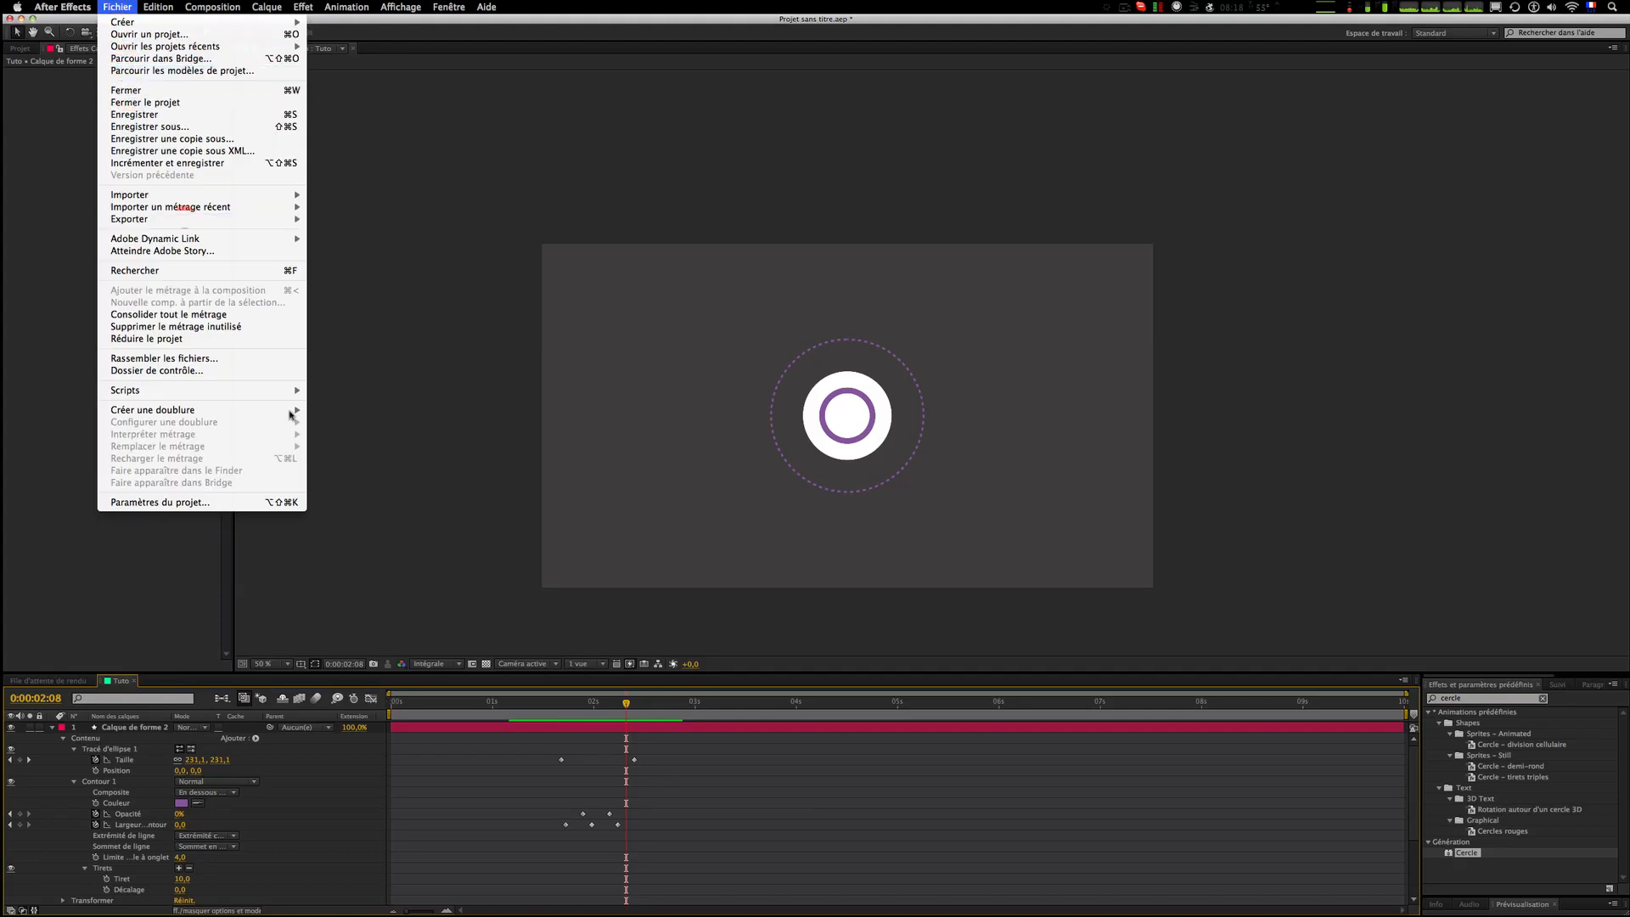
pyautogui.click(522, 747)
pyautogui.moveTo(466, 708); pyautogui.dragTo(646, 709)
pyautogui.click(724, 774)
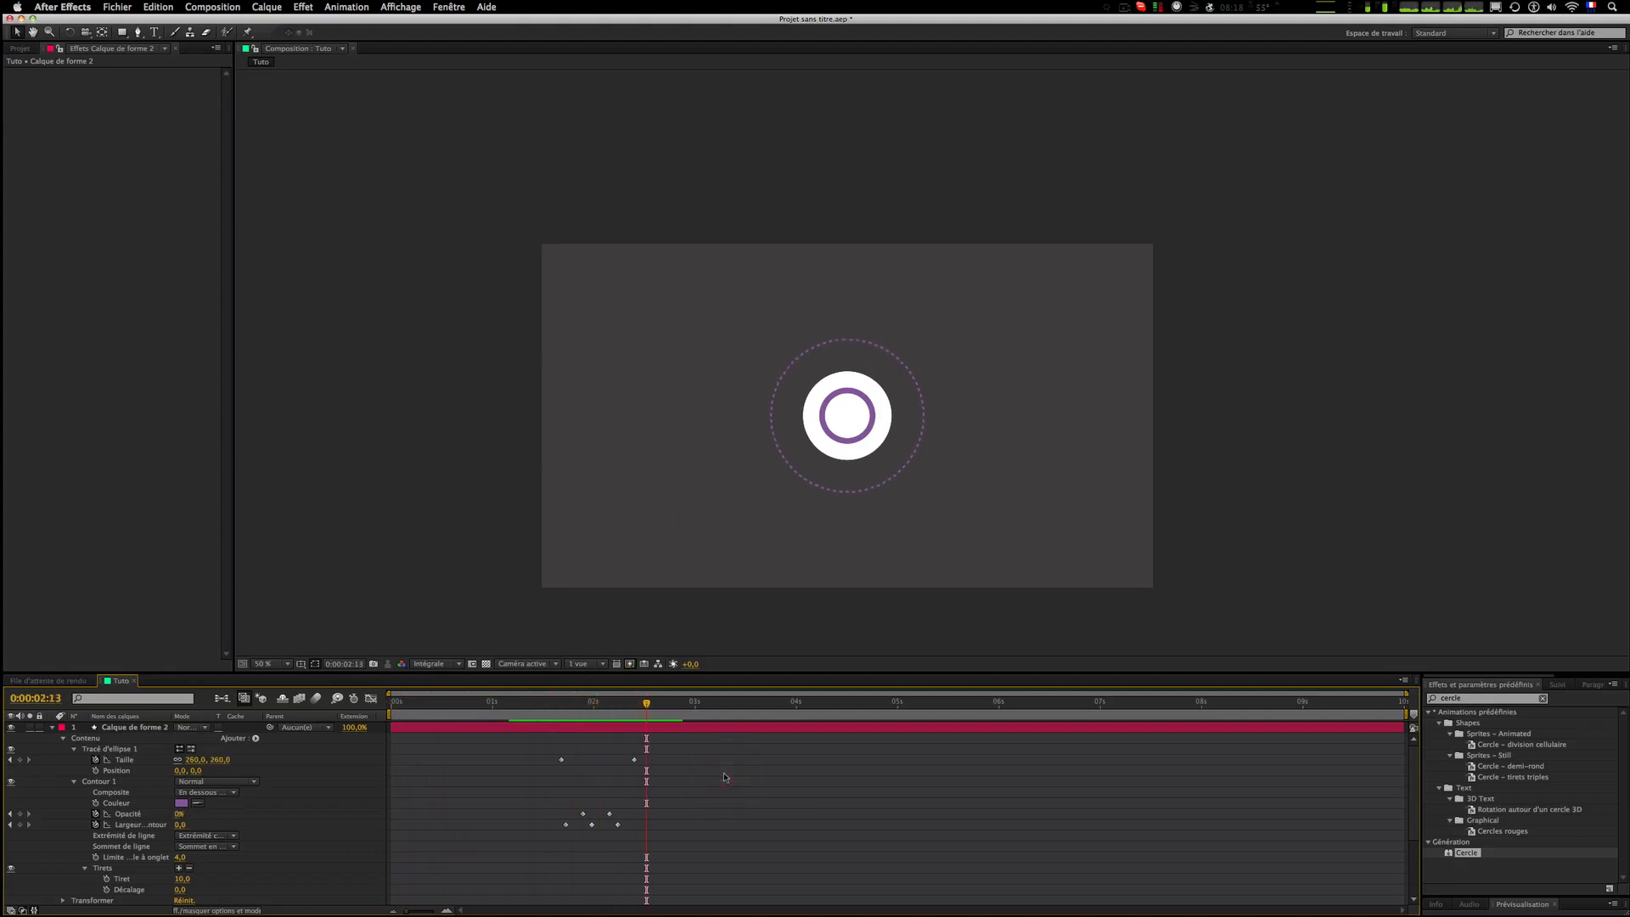